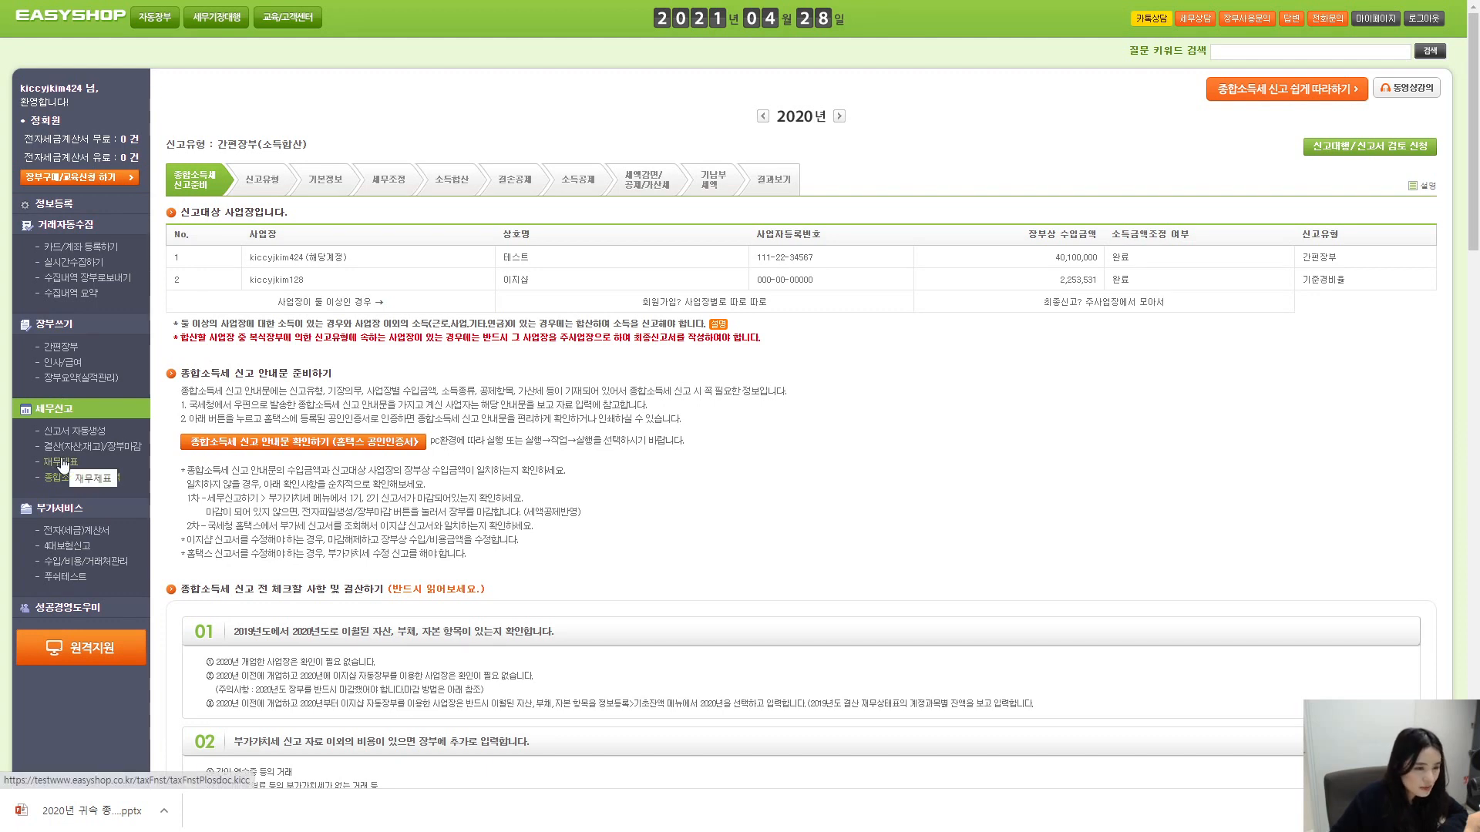
# - Open the manual slip entry page (전표수기입력) of the financial statements and date the first two rows 05-06
pyautogui.click(61, 462)
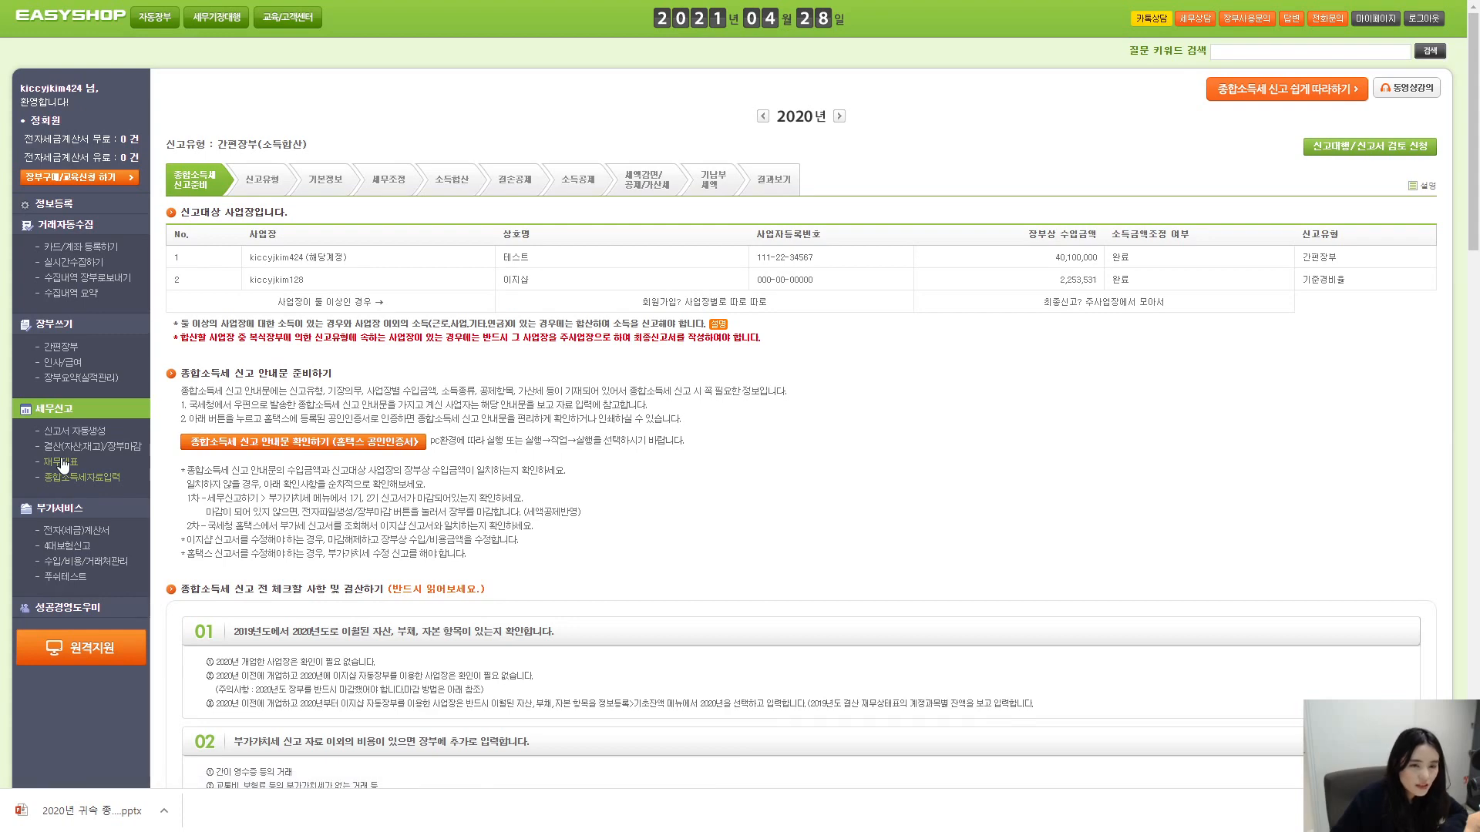
pyautogui.click(638, 165)
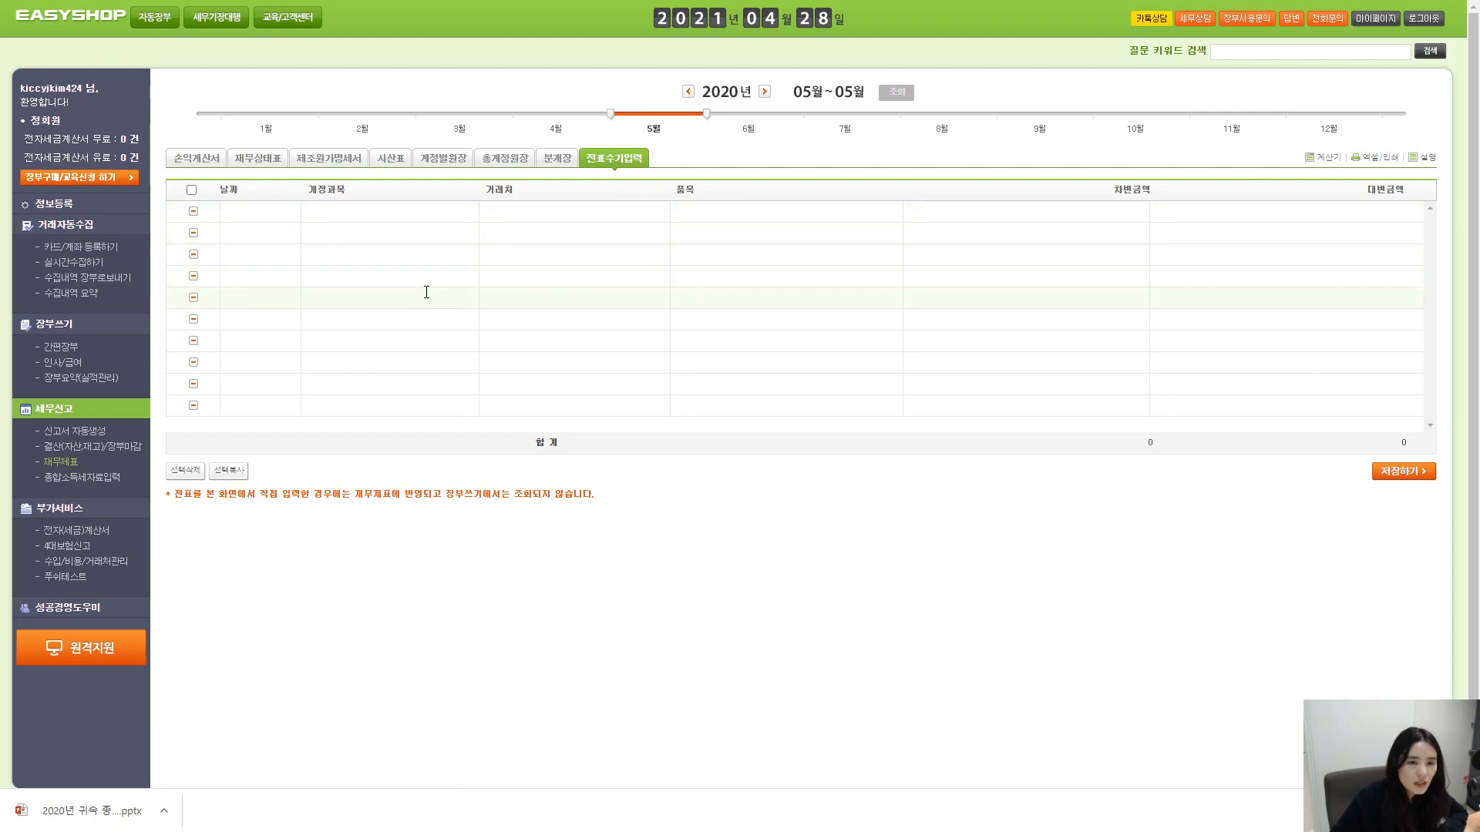
pyautogui.click(247, 210)
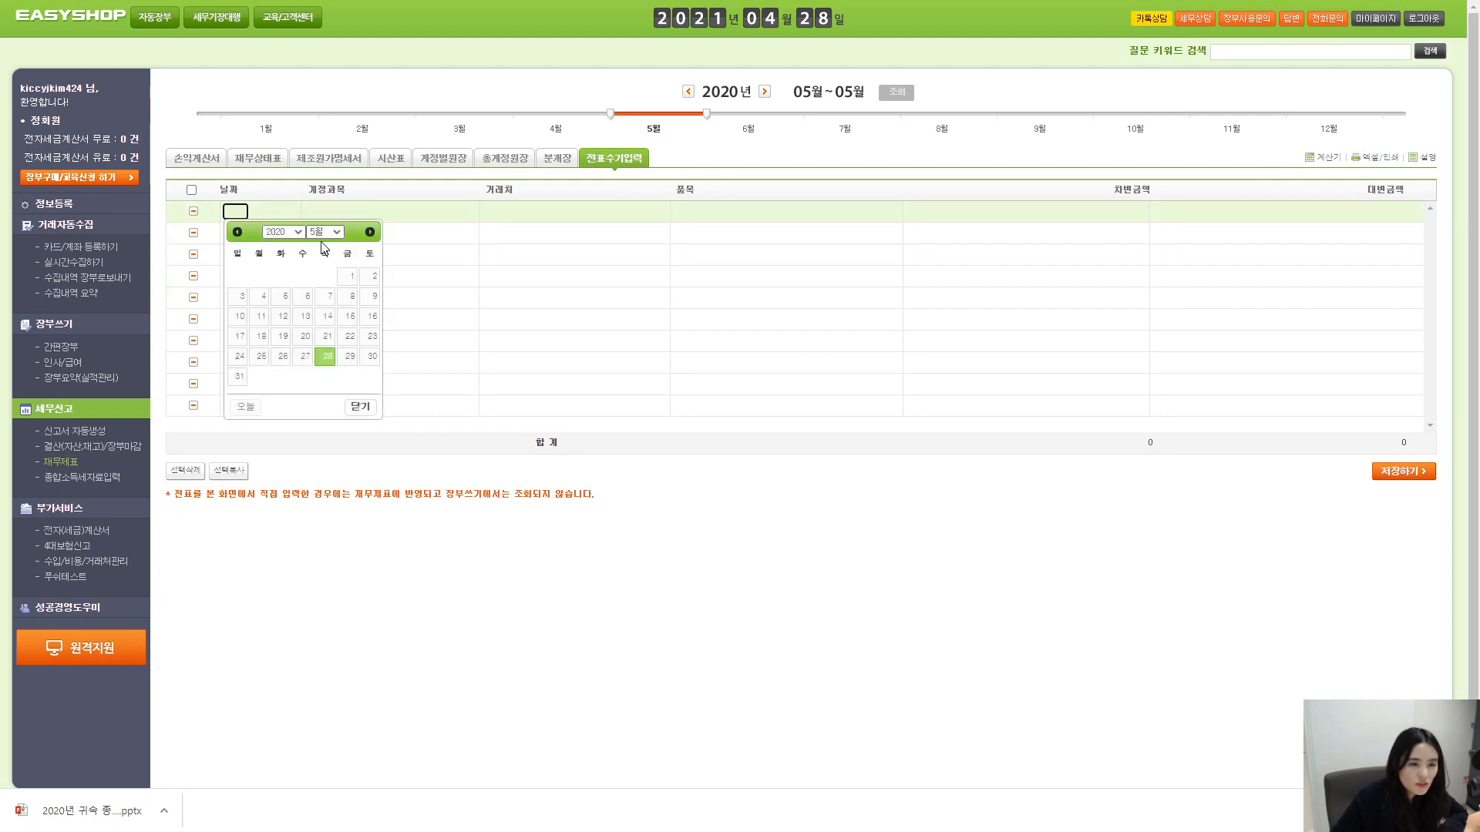
pyautogui.click(302, 304)
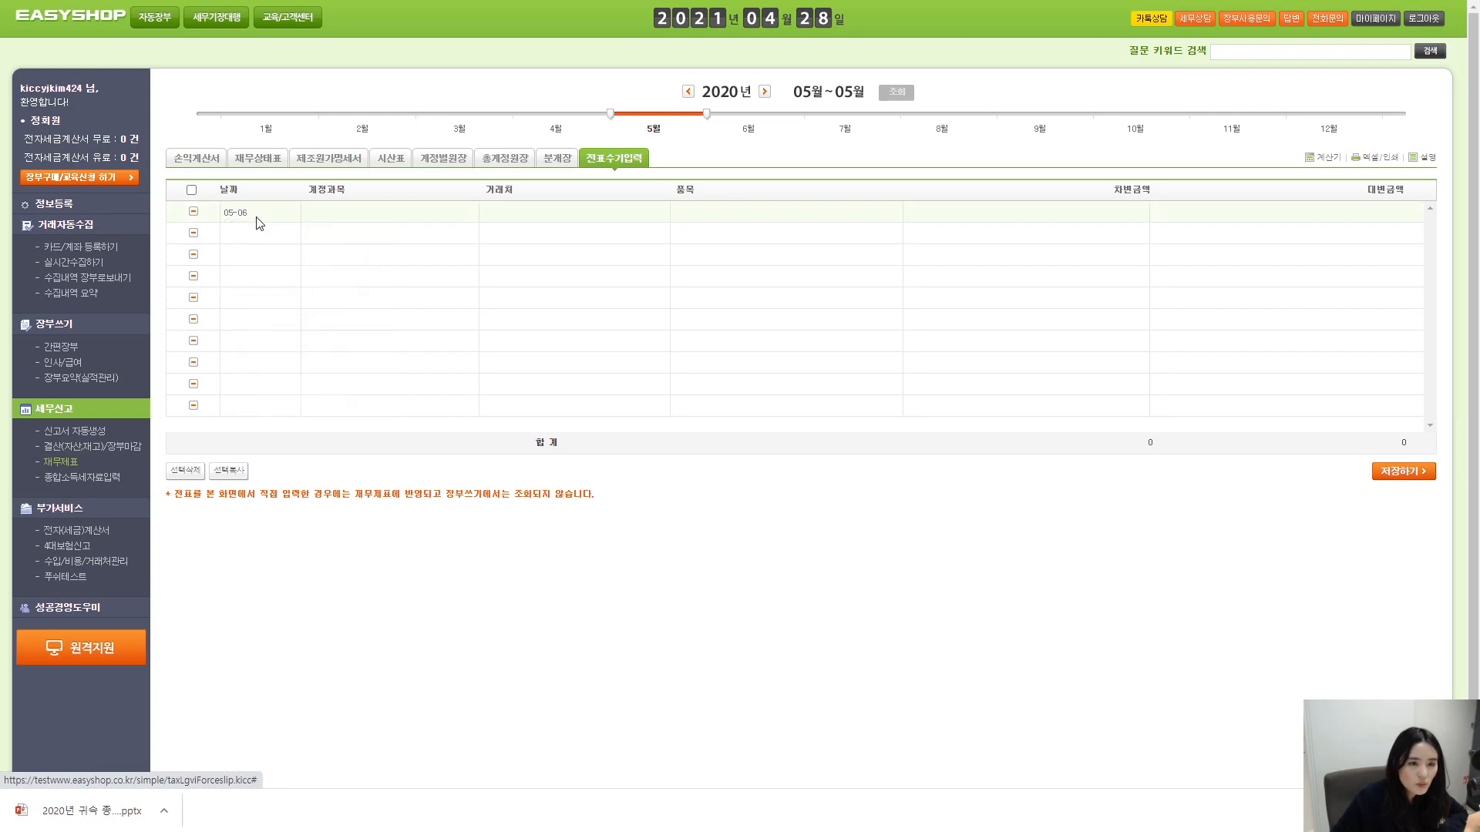
pyautogui.click(245, 233)
pyautogui.click(302, 318)
# - Look up the account 인출금 and assign it to the first slip row
pyautogui.click(330, 212)
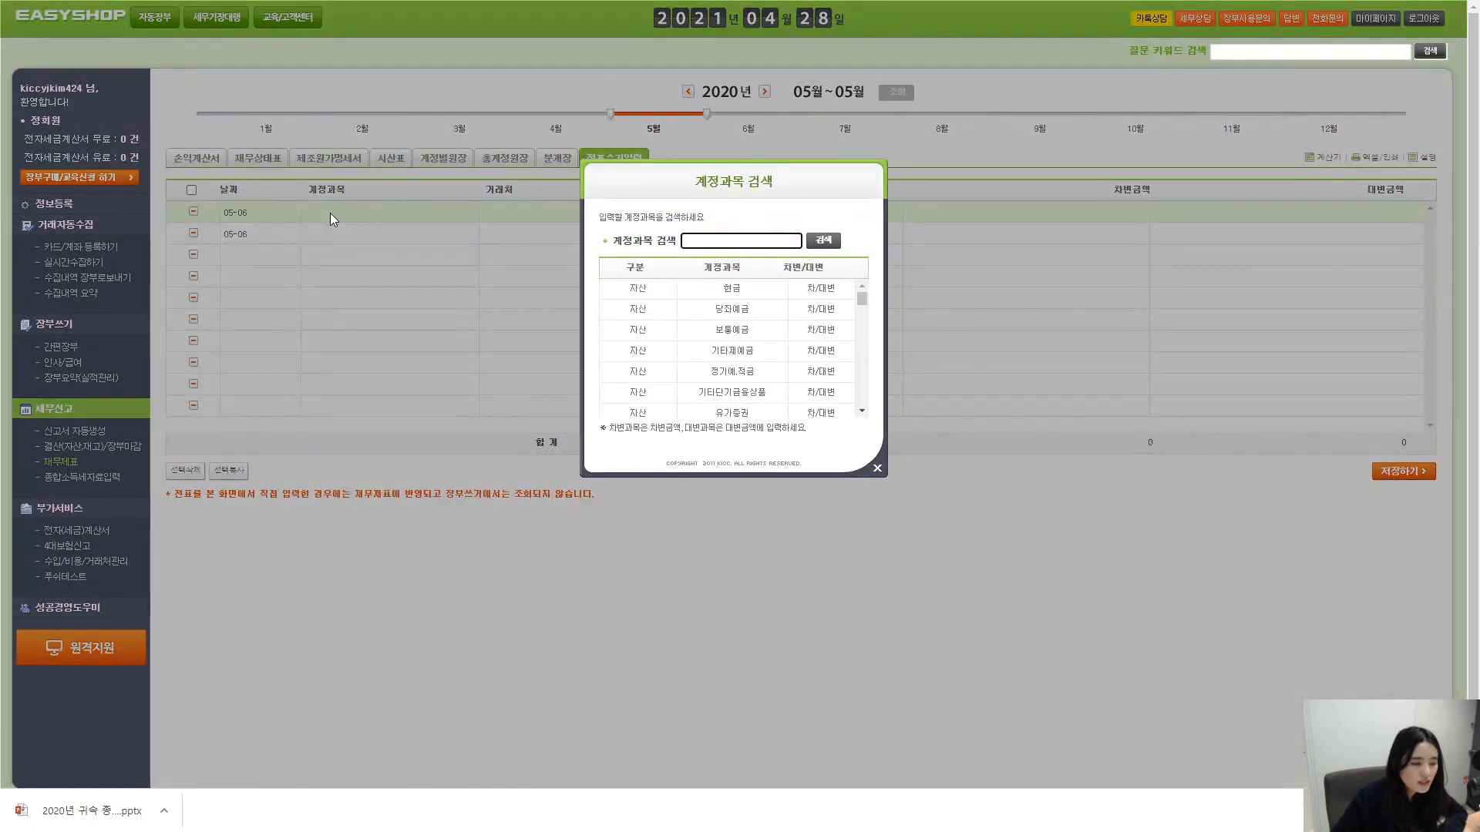
pyautogui.write('인출금')
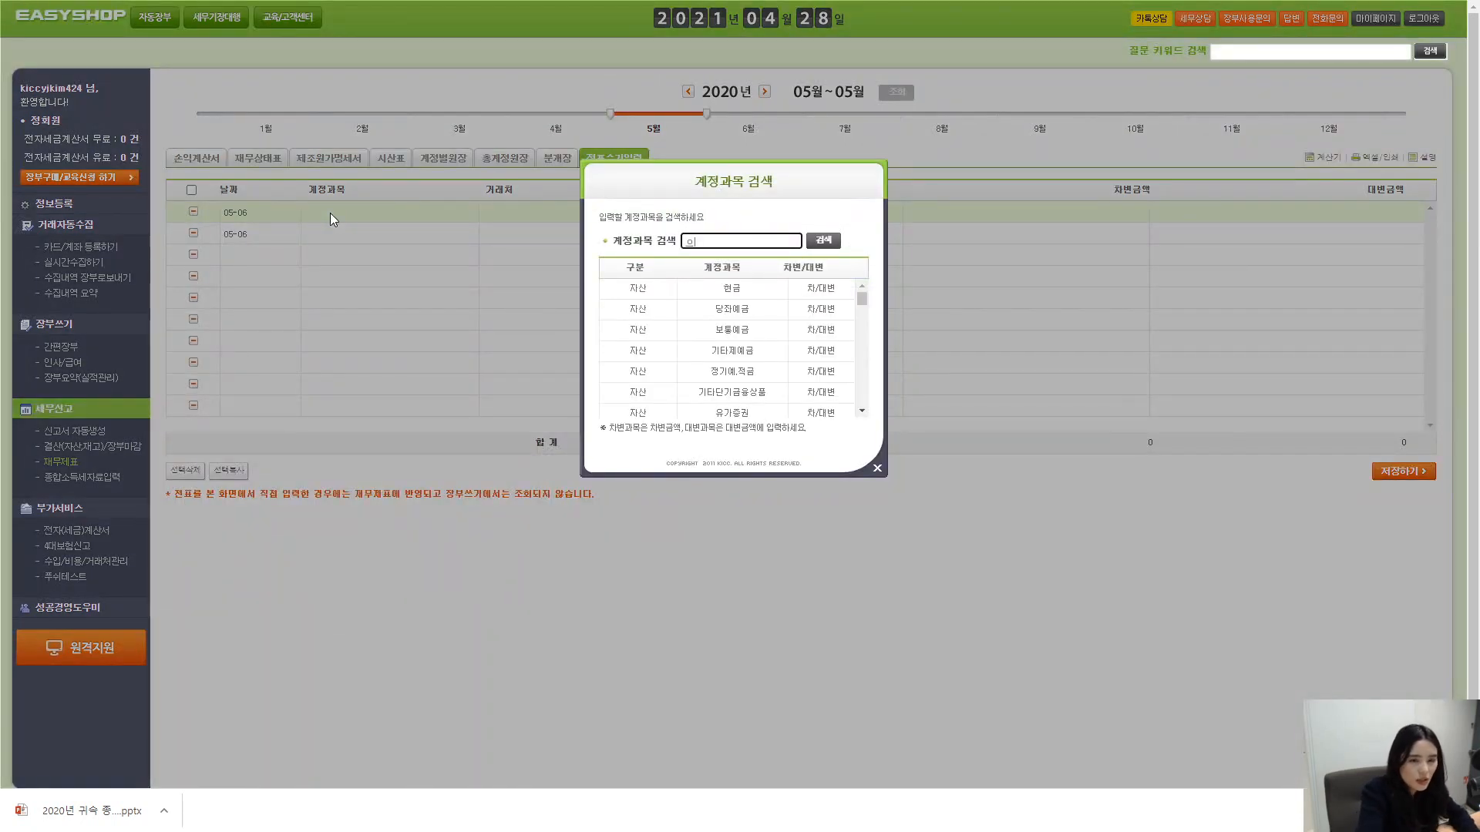
pyautogui.press('Return')
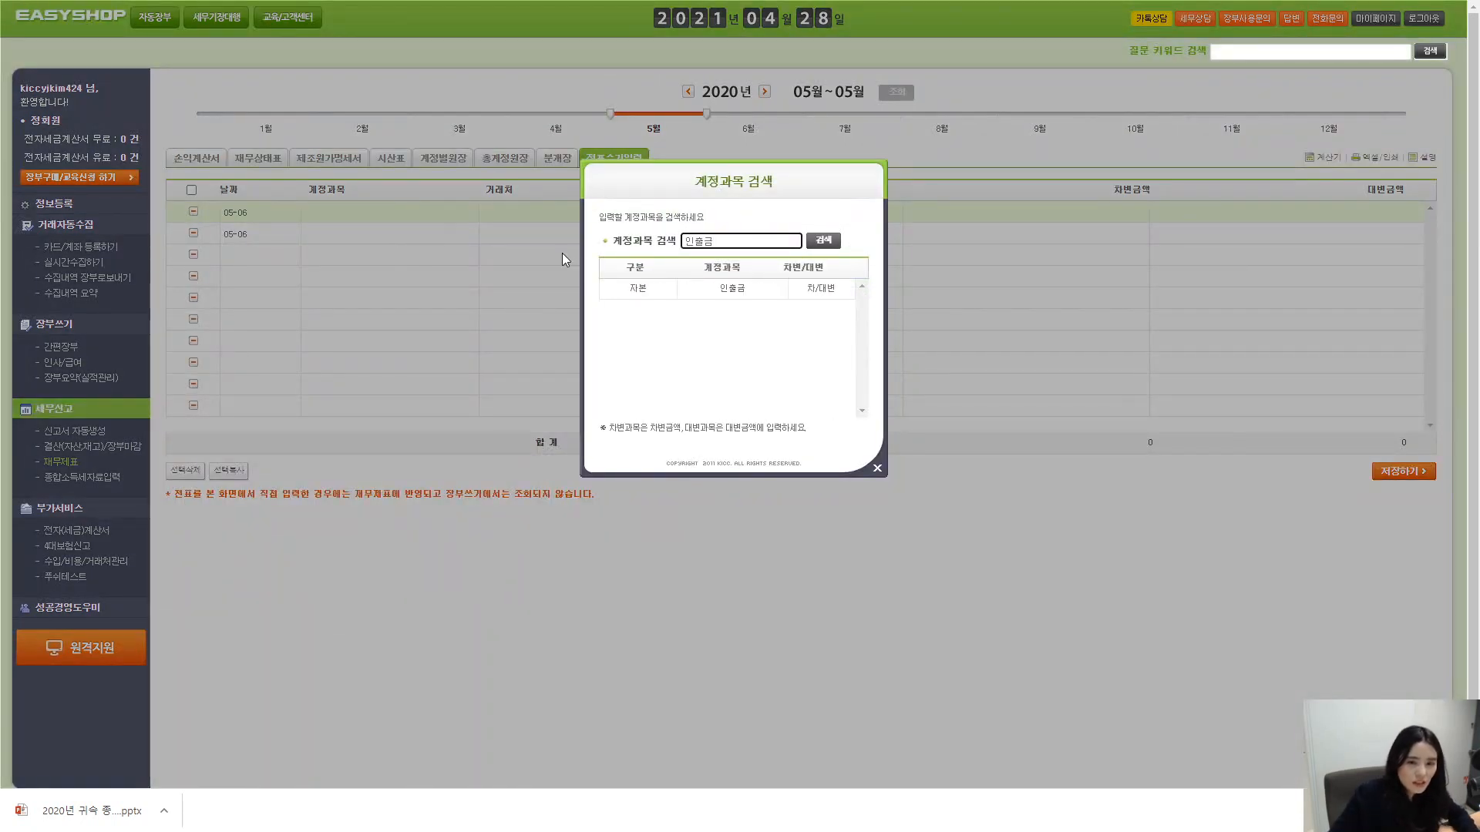
pyautogui.click(722, 294)
# - Look up the account 국고보조금수입 and assign it to the second slip row
pyautogui.click(323, 232)
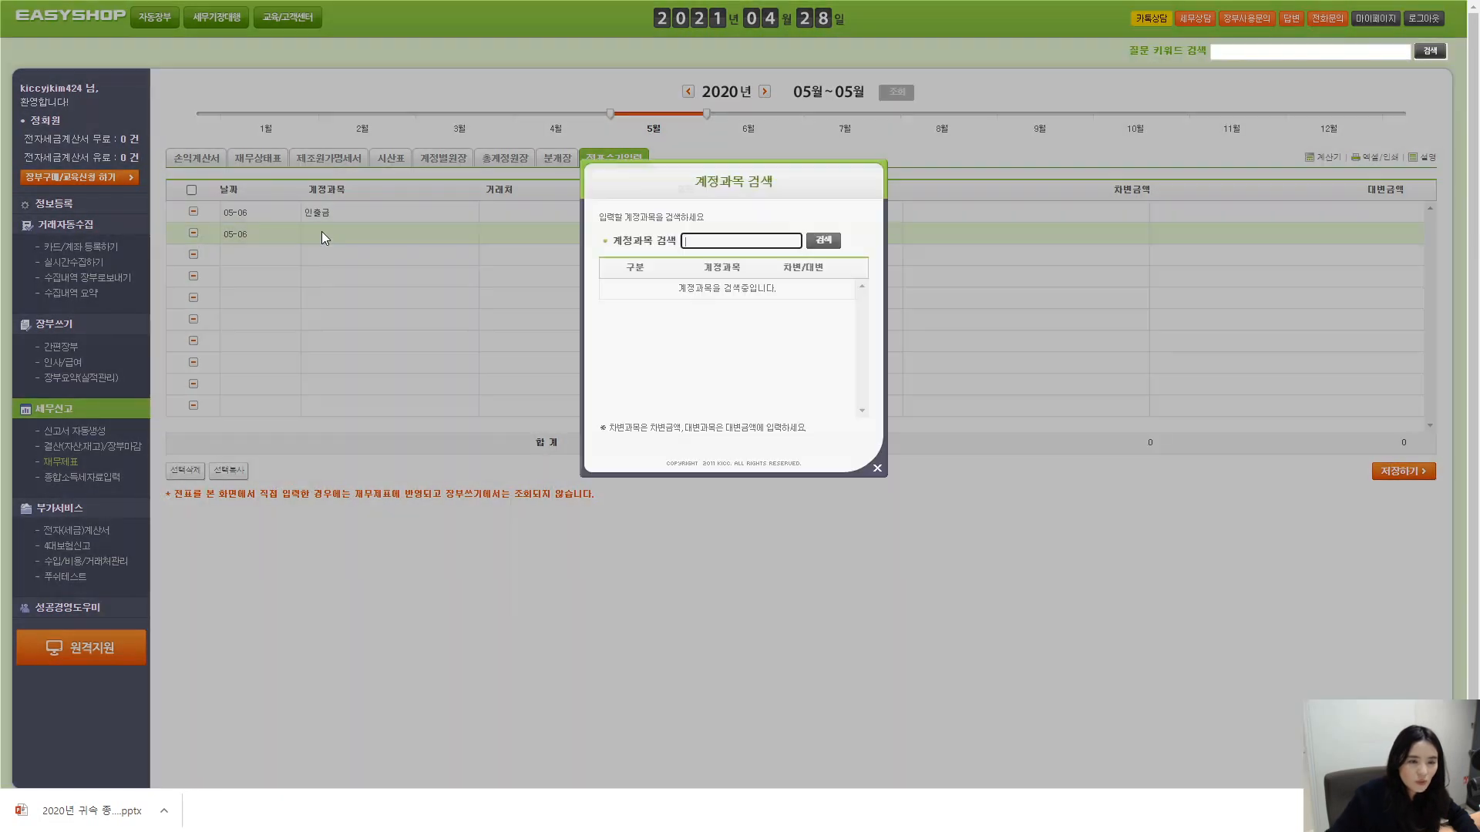
pyautogui.write('ㄱ')
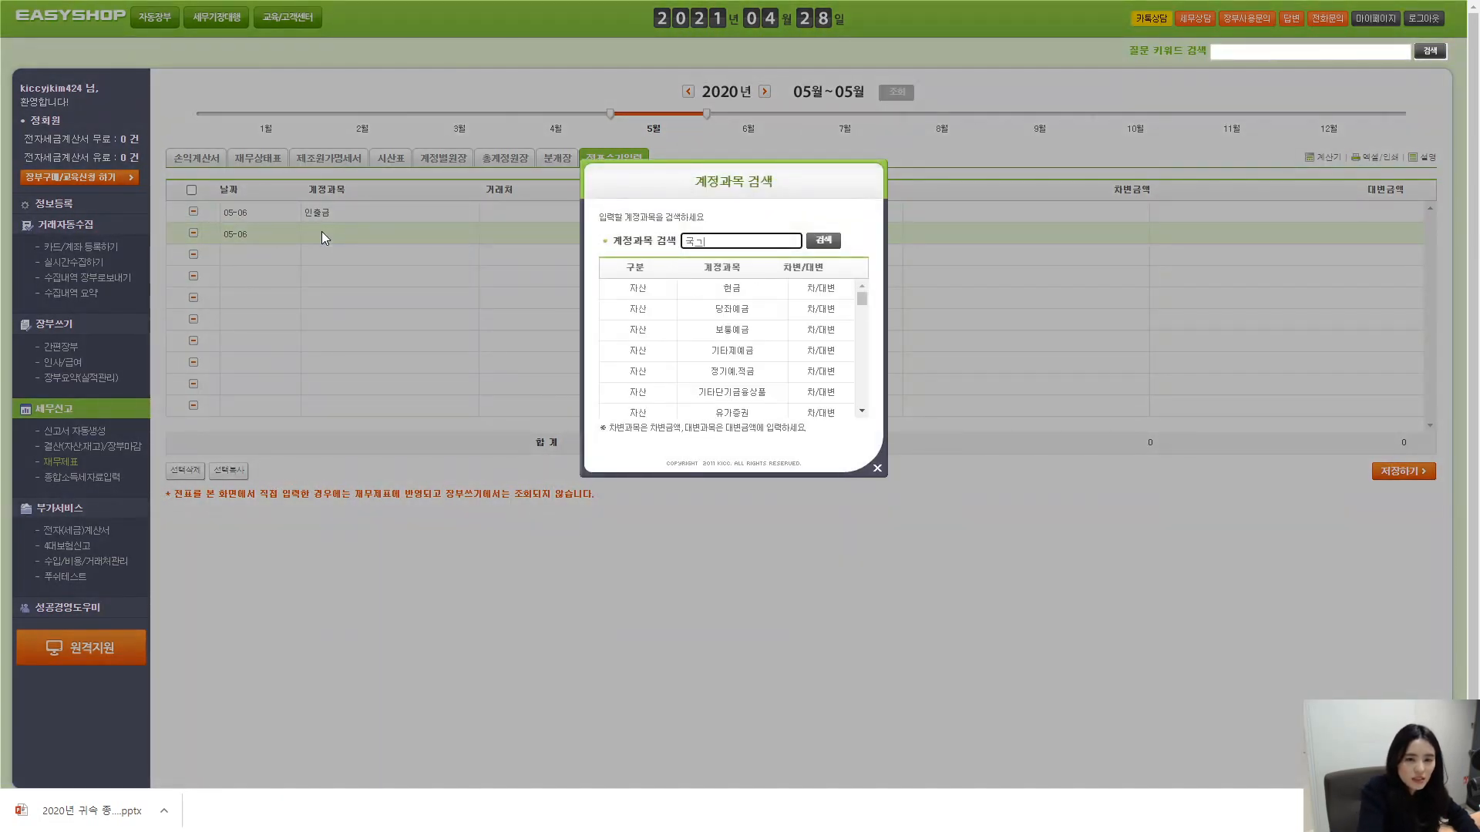
pyautogui.write('ㅜㄱㄱㅗㅂㅗㅈㅗㄱㅡㅁㅅㅜㅇㅣㅂ')
pyautogui.press('Return')
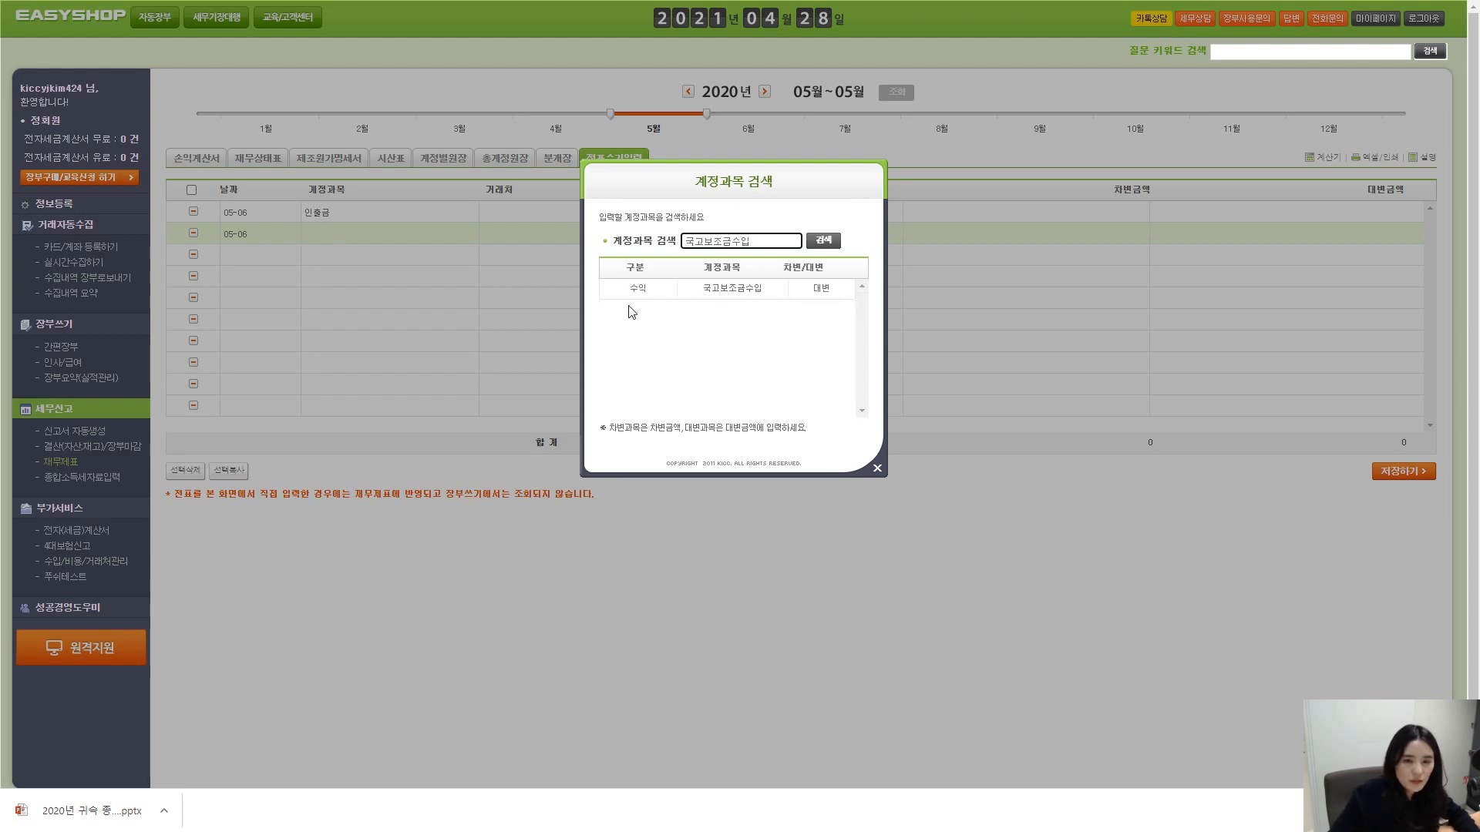
pyautogui.click(753, 297)
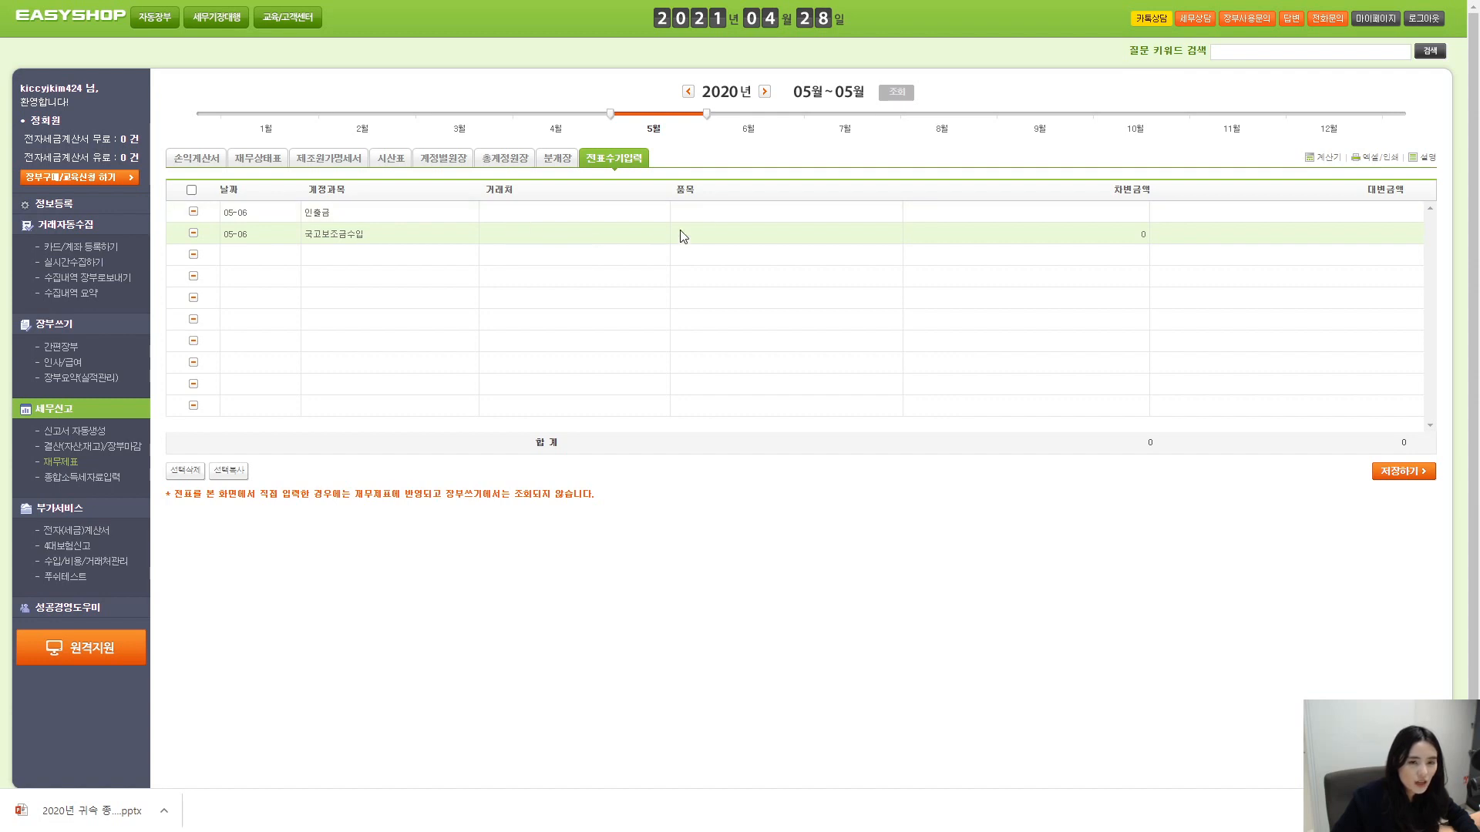
# - Enter 재난지원금 as the item name (품목) of the 국고보조금수입 row
pyautogui.click(718, 212)
pyautogui.click(768, 195)
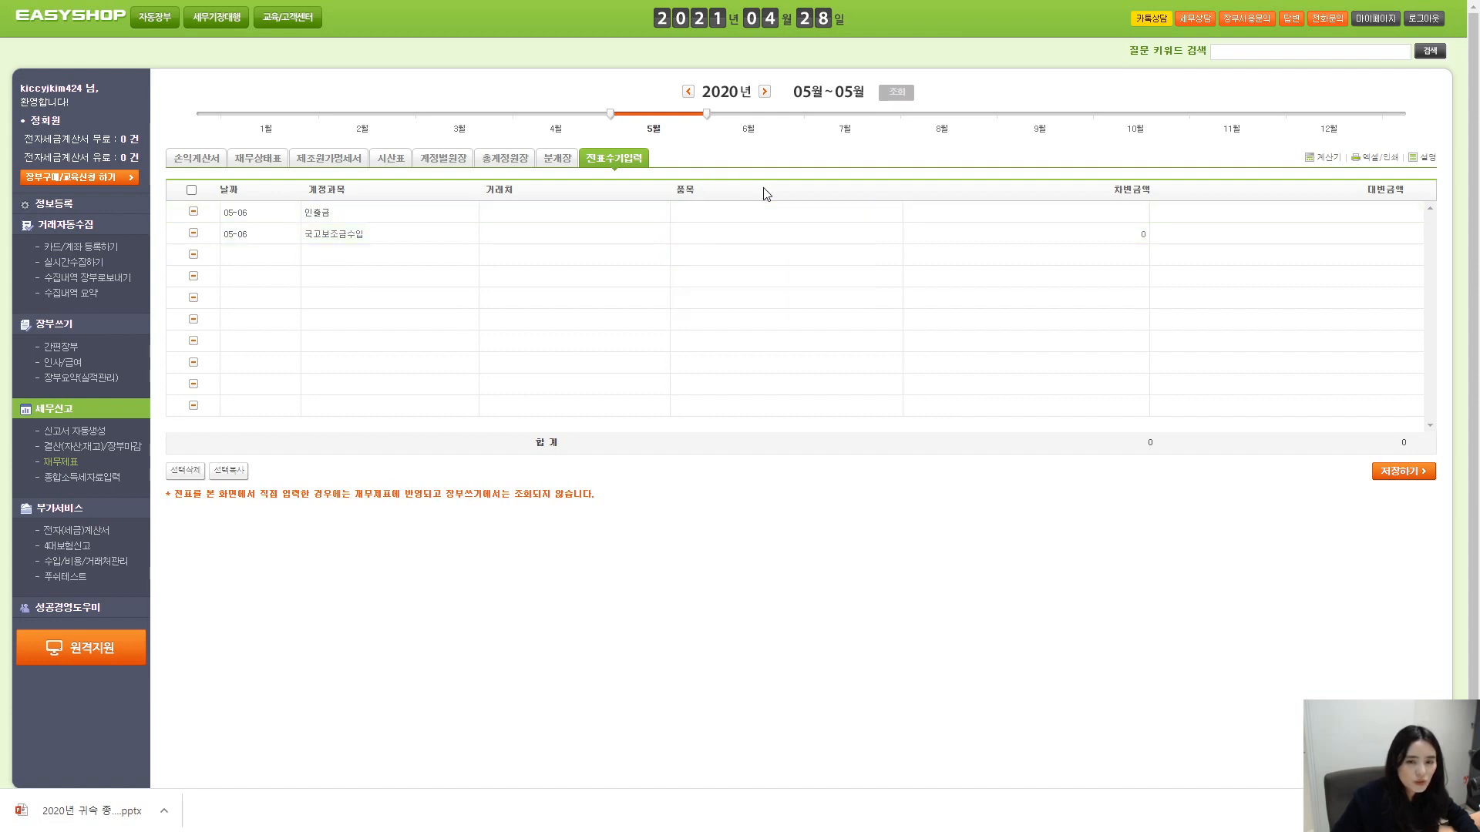
pyautogui.click(692, 228)
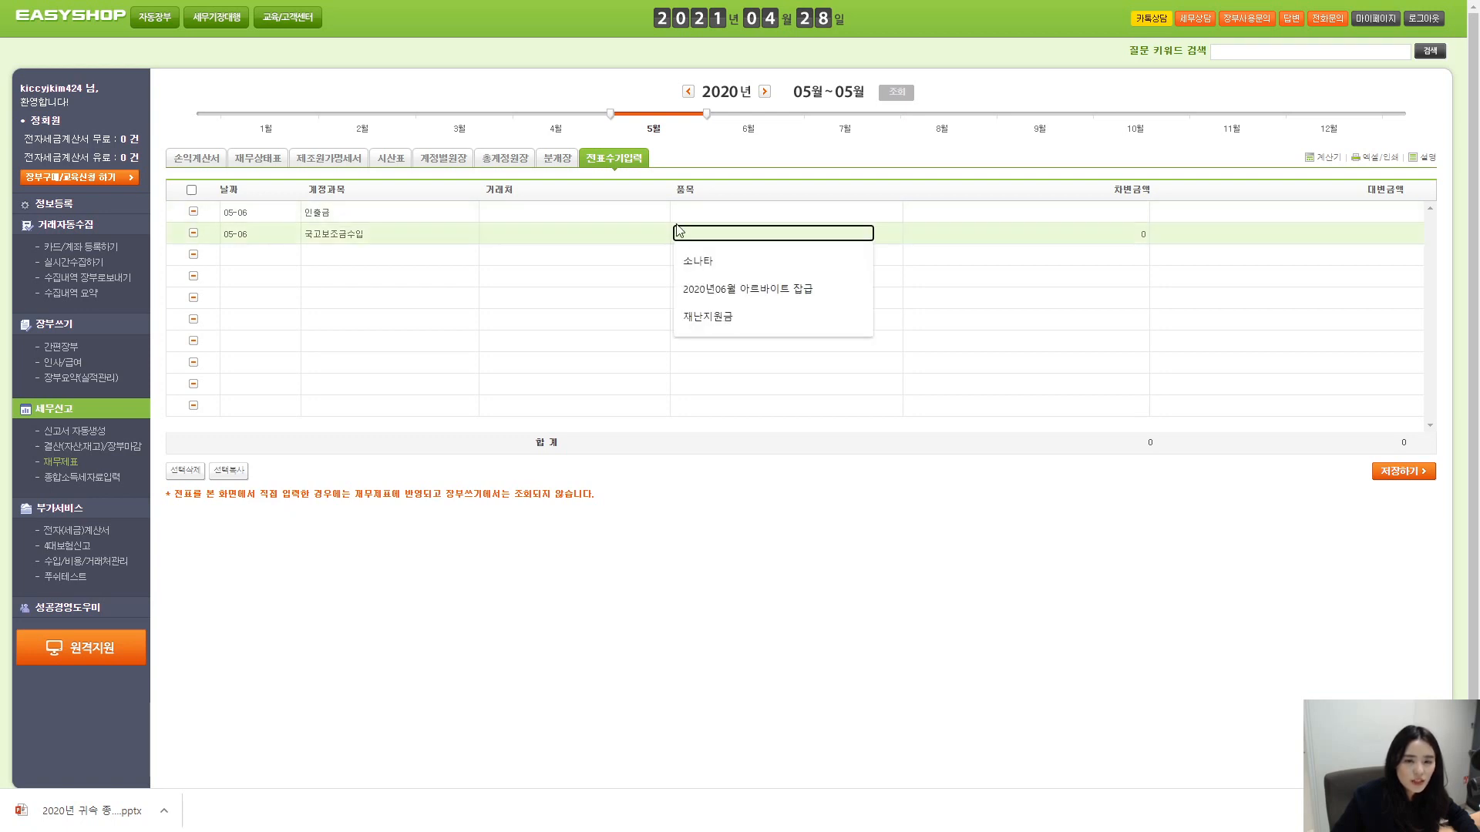
pyautogui.write('ㄷ')
pyautogui.press('BackSpace')
pyautogui.write('재난ㅈ')
pyautogui.press('BackSpace')
pyautogui.press('BackSpace')
pyautogui.press('BackSpace')
pyautogui.write('재ㅊ')
pyautogui.press('BackSpace')
pyautogui.write('난지원금')
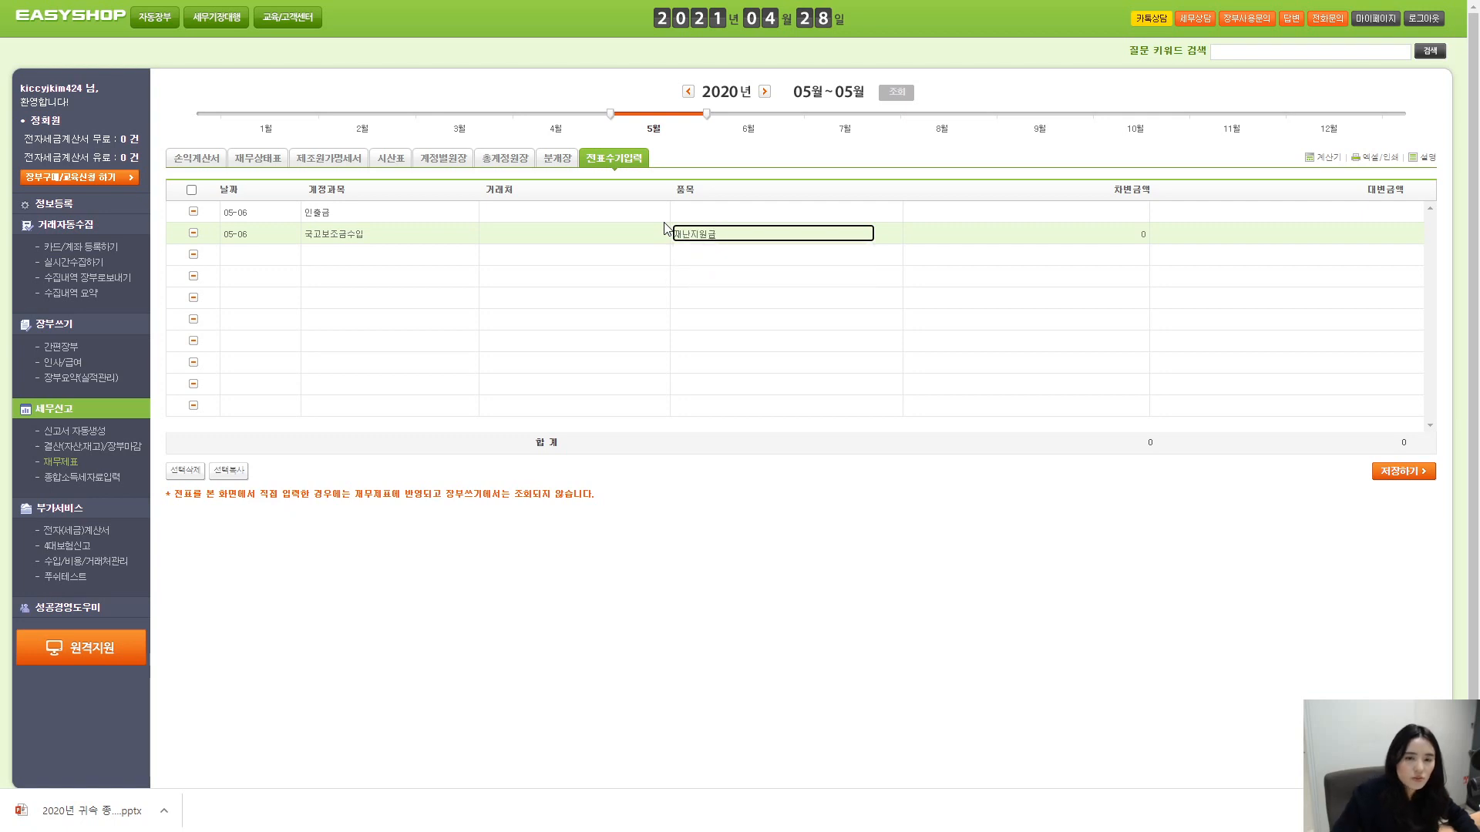
pyautogui.press('Return')
# - Enter a debit amount of 1,000,000 for the 인출금 row and a credit amount of 1,000,000 for the 국고보조금수입 row
pyautogui.click(1060, 213)
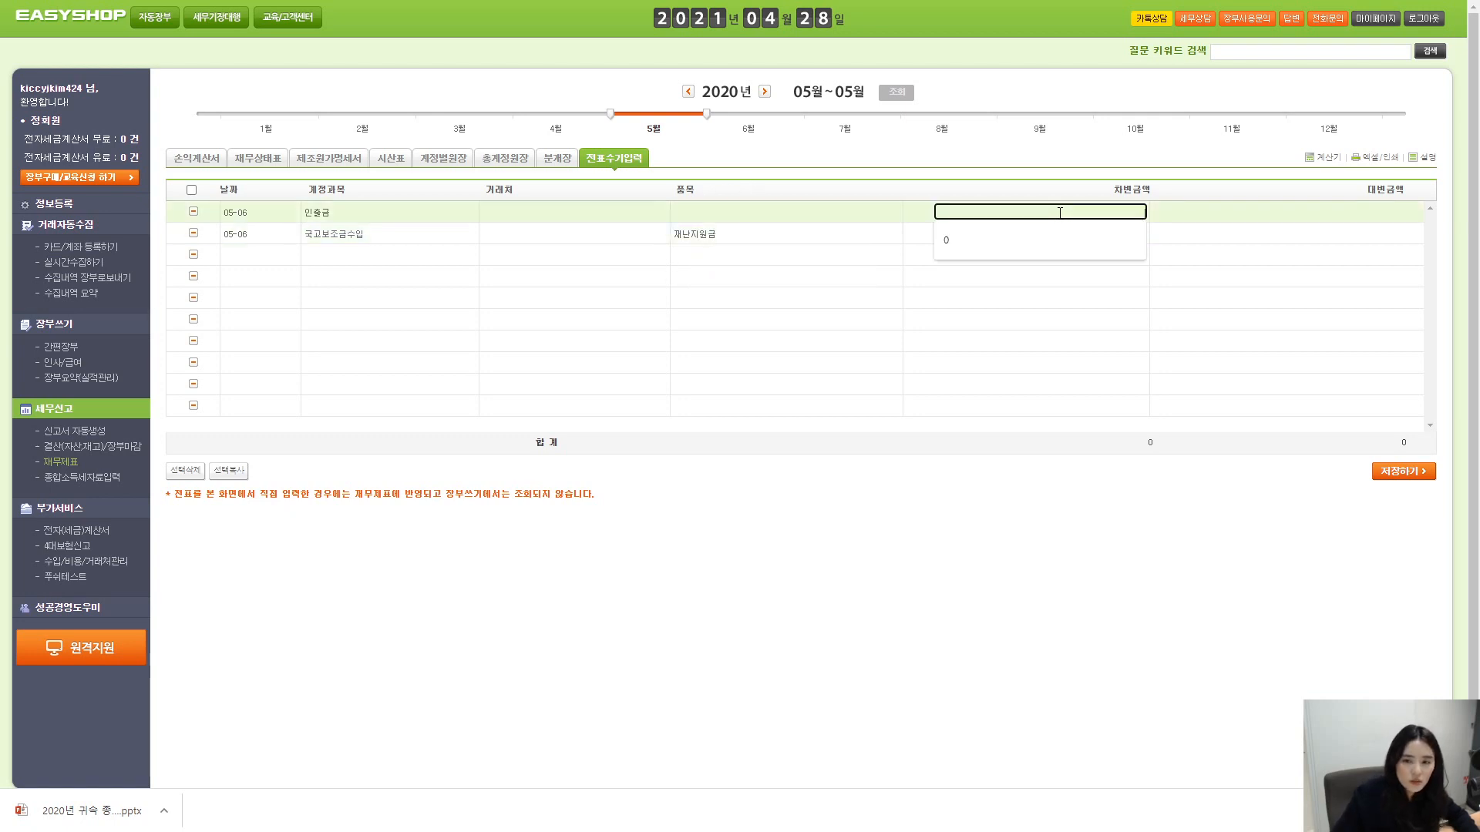
pyautogui.write('1,000,000')
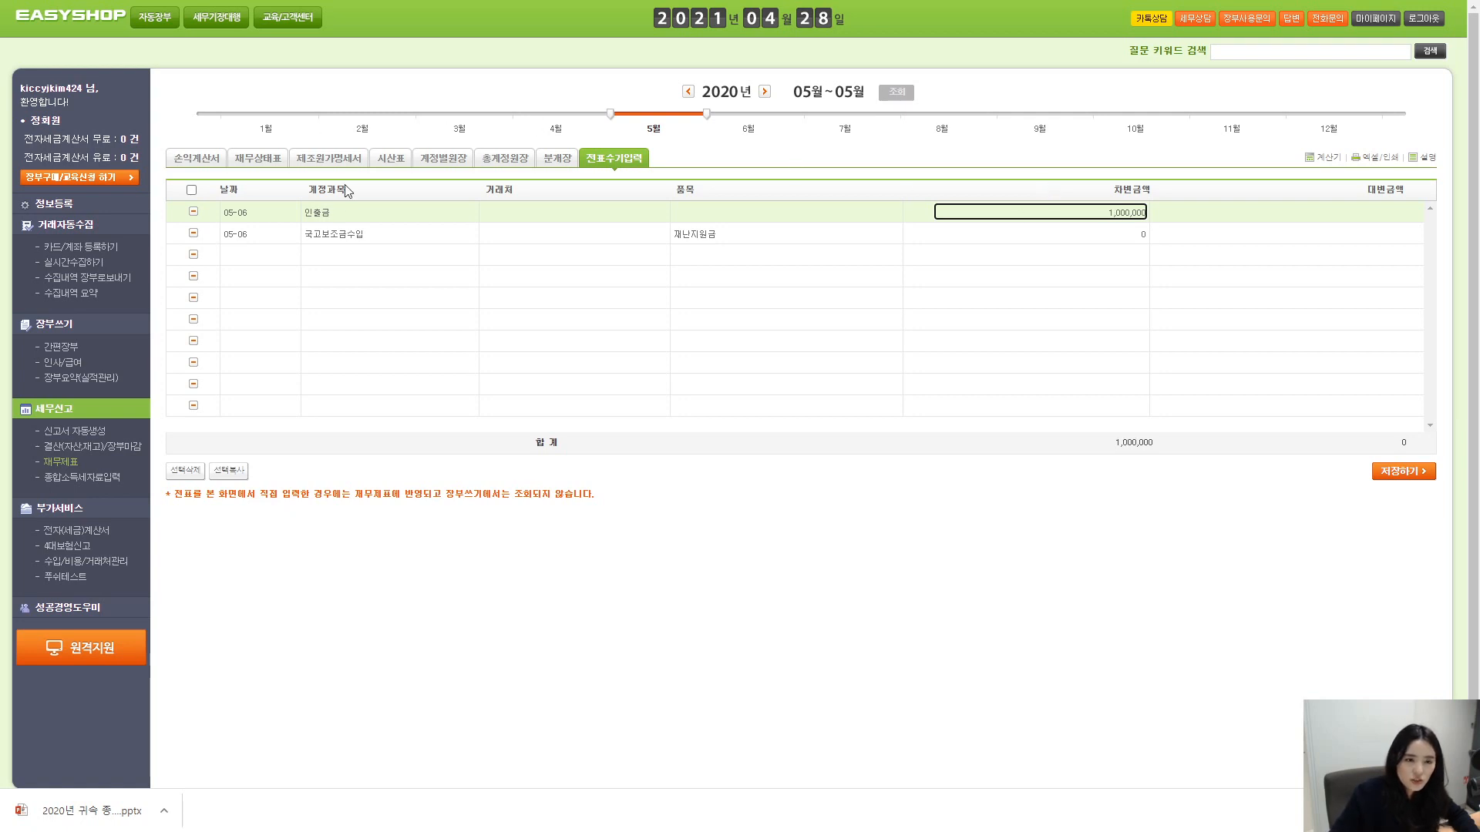
pyautogui.click(1204, 229)
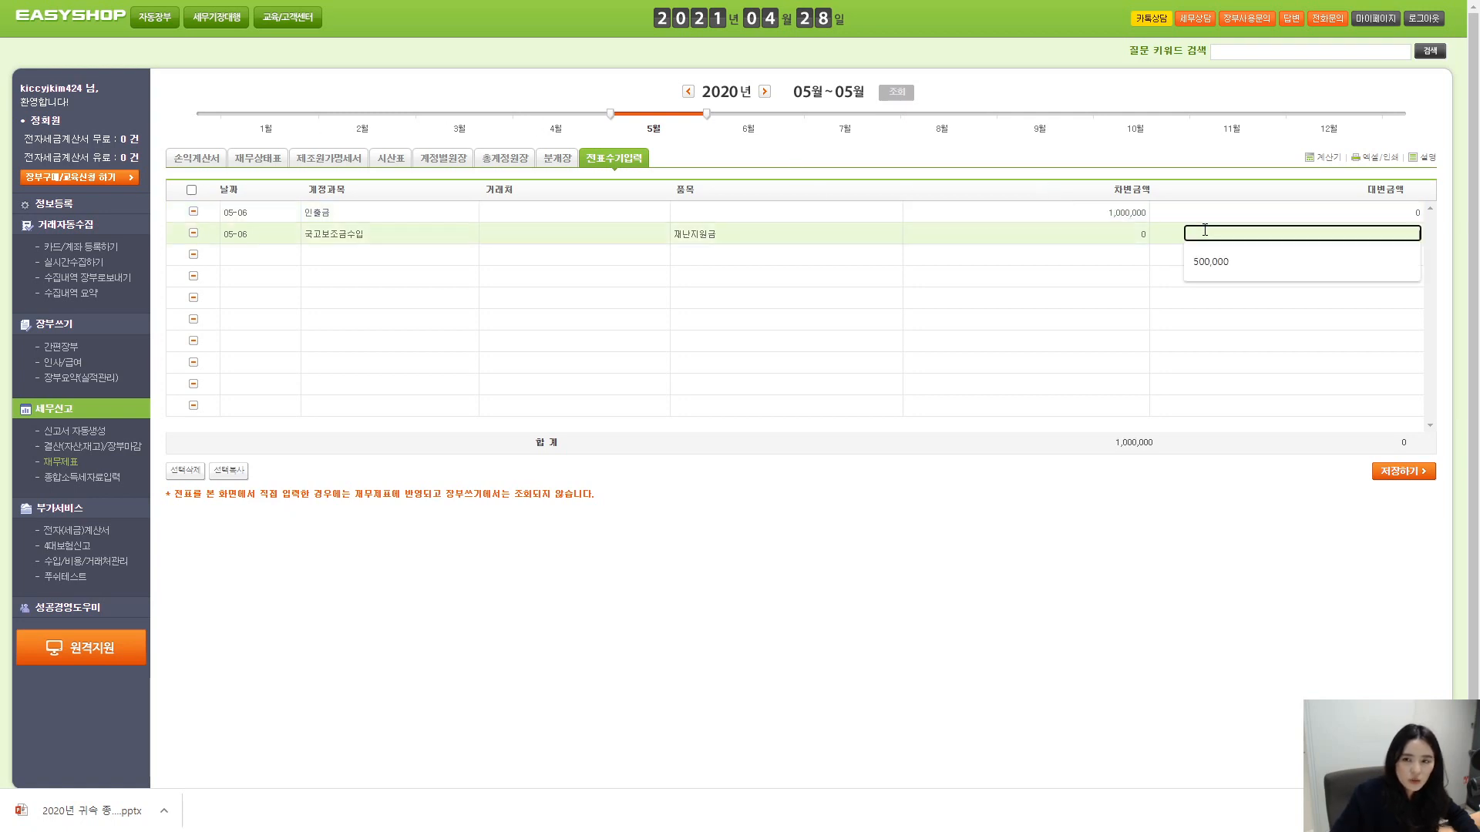
pyautogui.write('1,000,00')
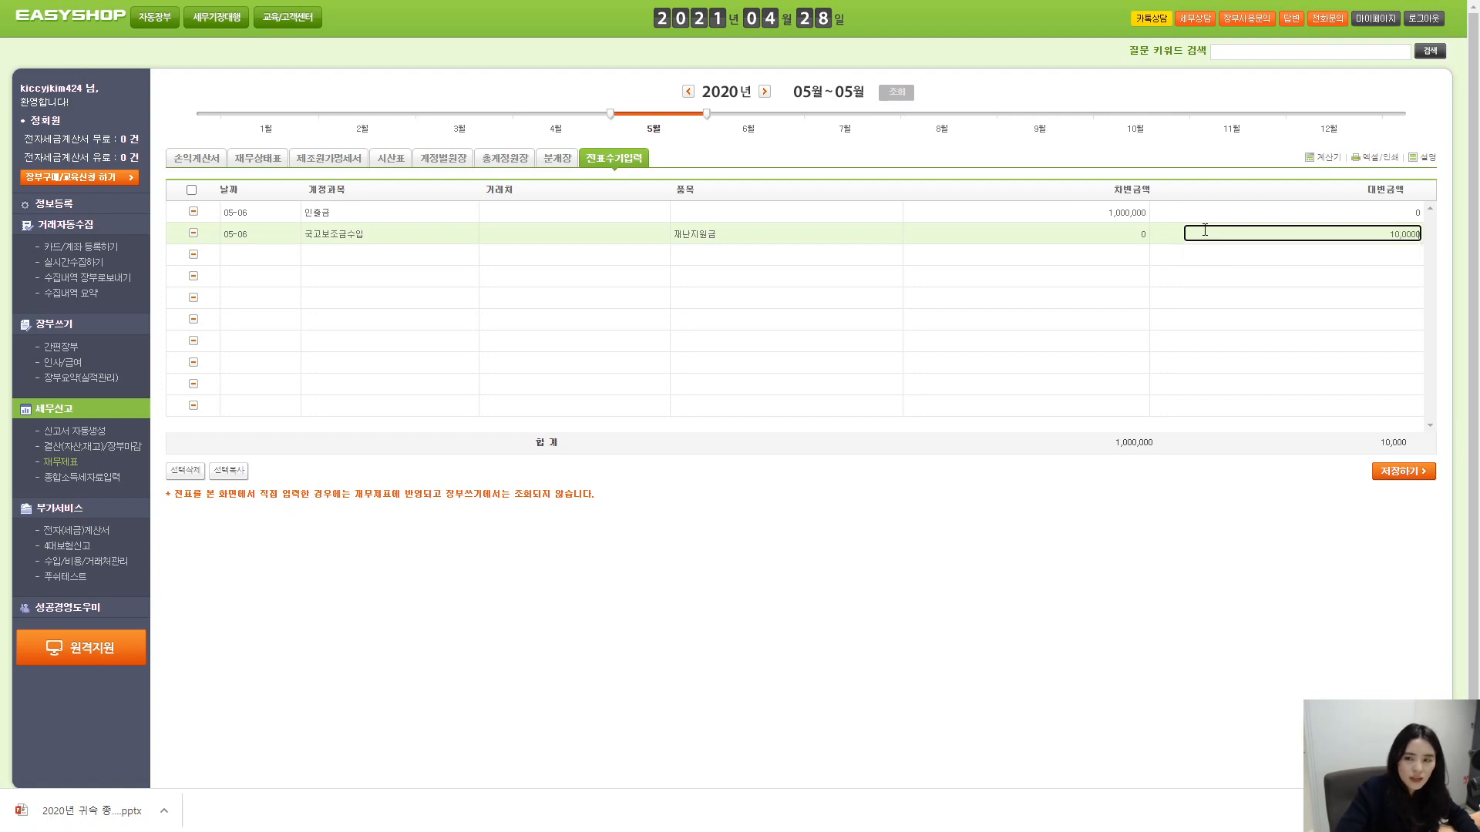
pyautogui.write('0')
pyautogui.click(1159, 179)
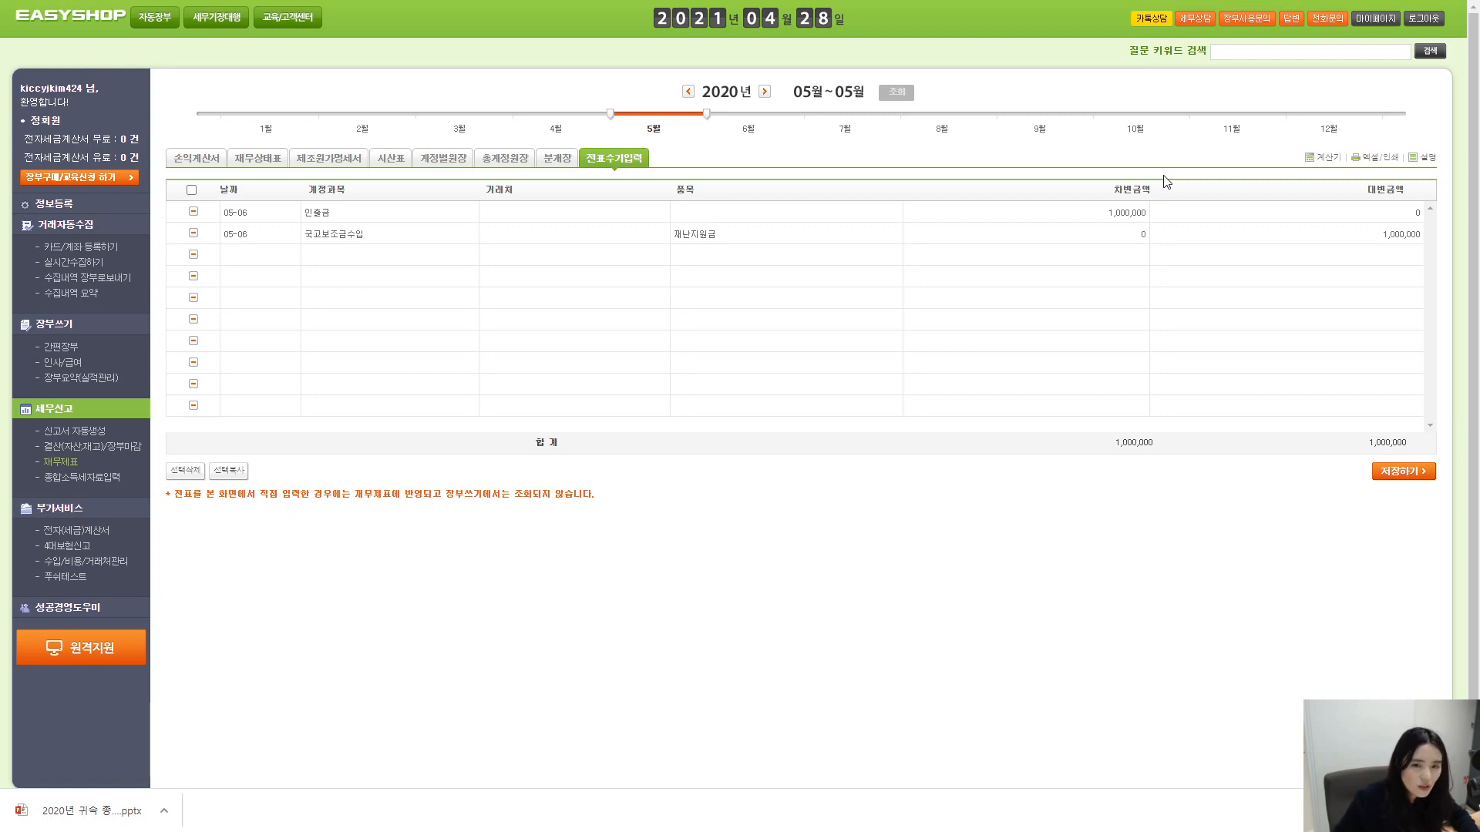
# - Set the date of the third slip row to 06-30
pyautogui.click(243, 256)
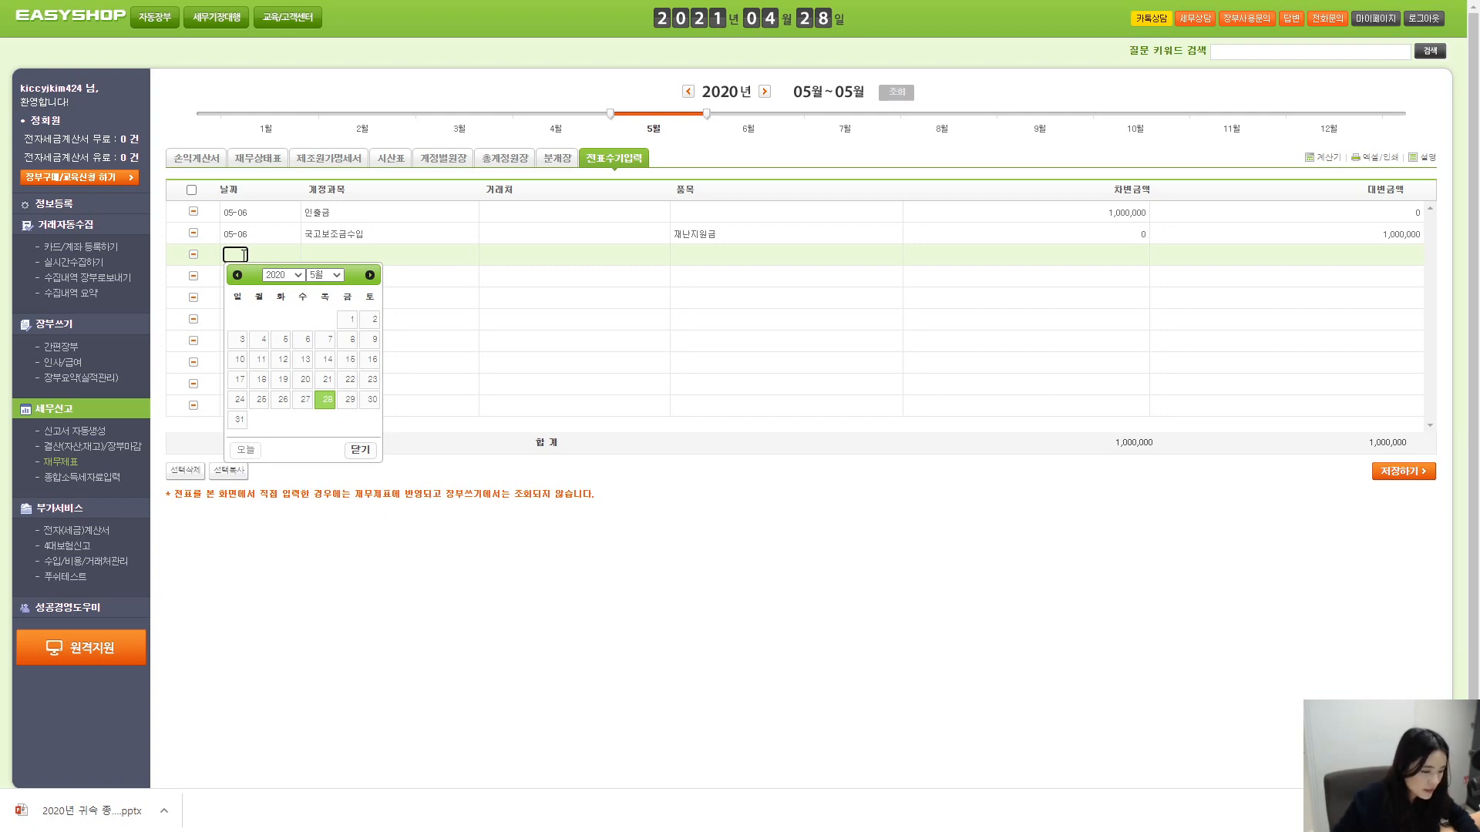
pyautogui.click(306, 339)
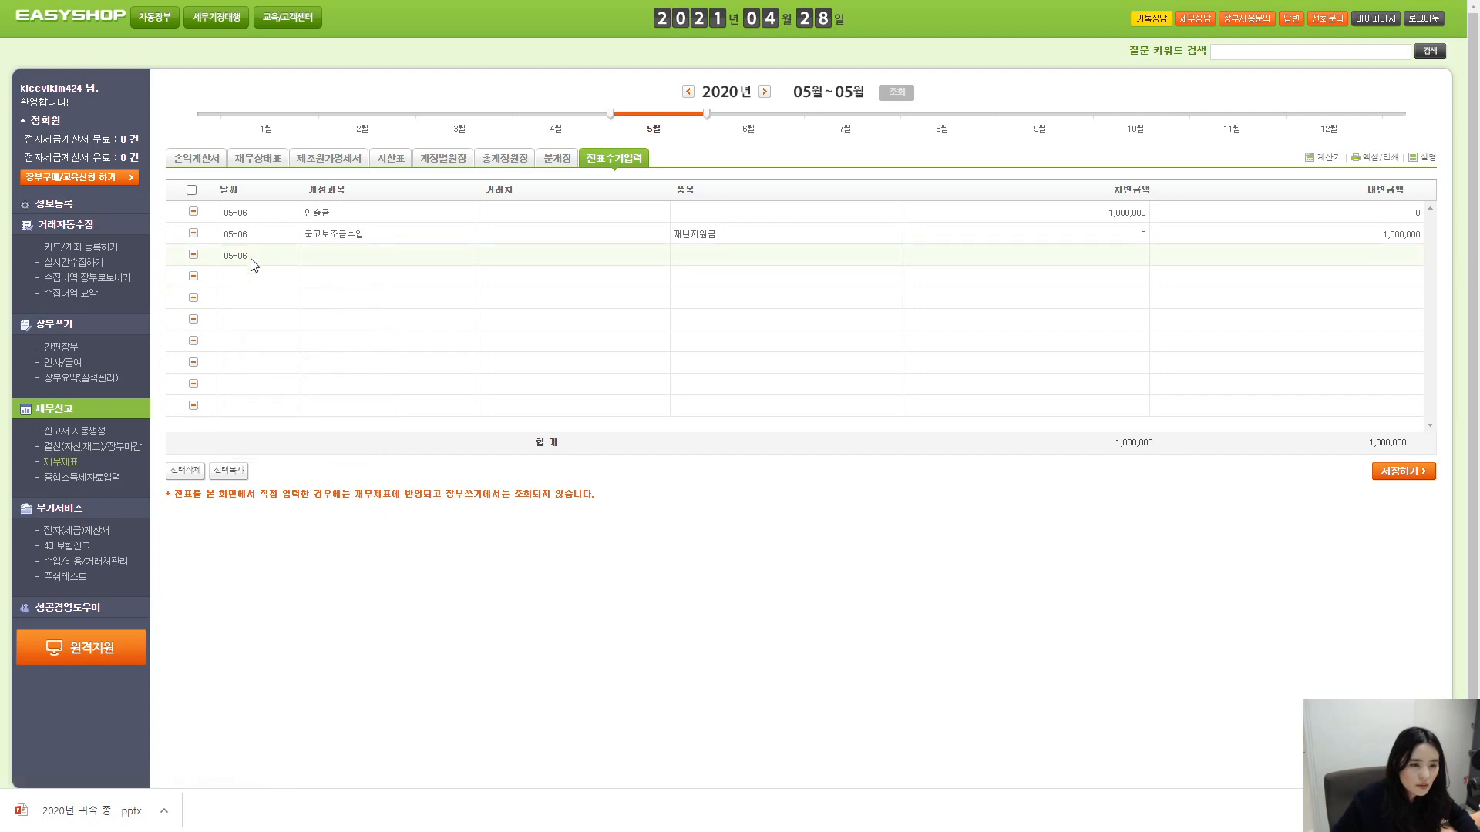
pyautogui.click(238, 255)
pyautogui.click(315, 275)
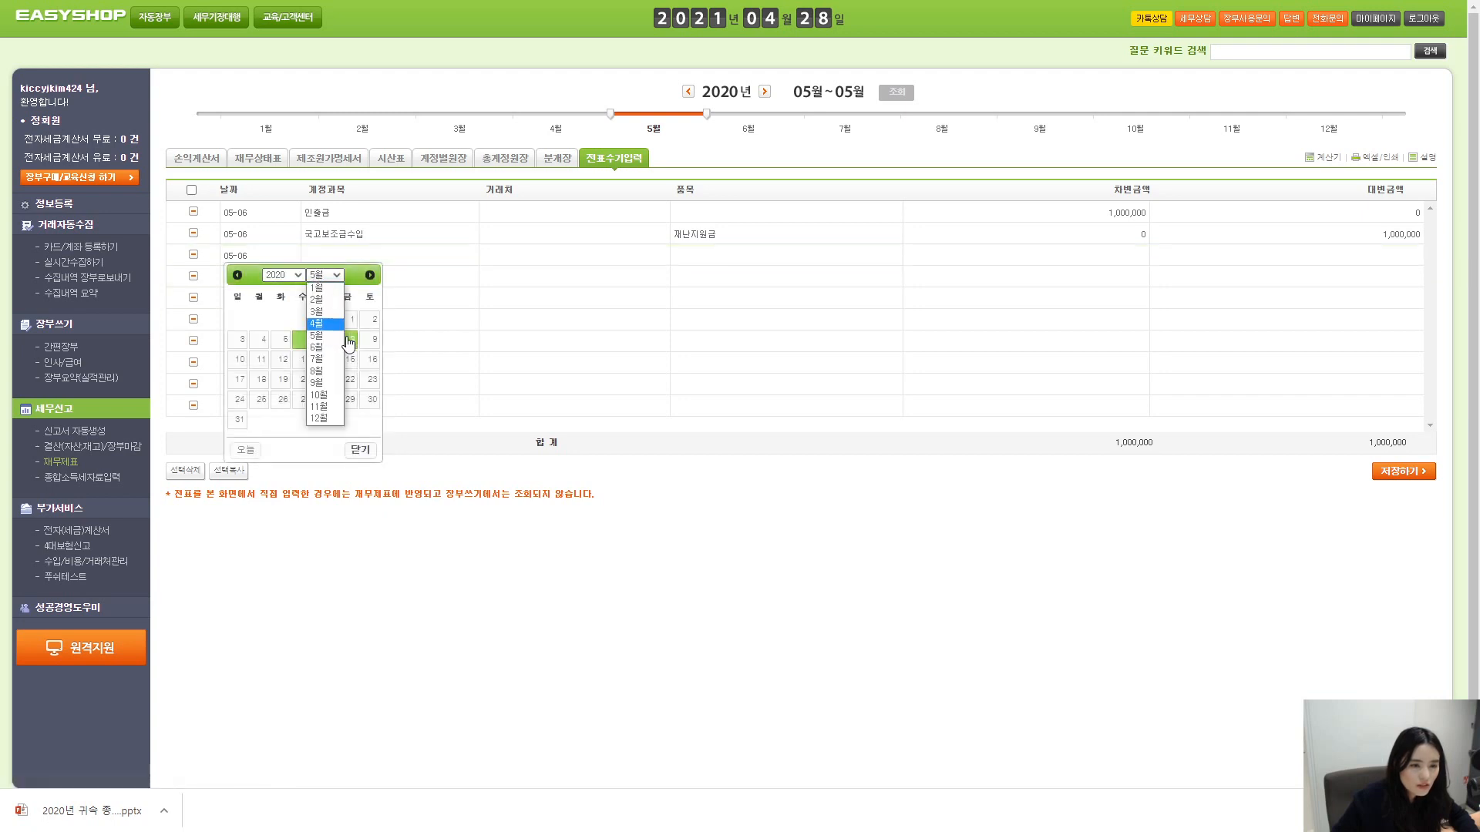
pyautogui.click(322, 356)
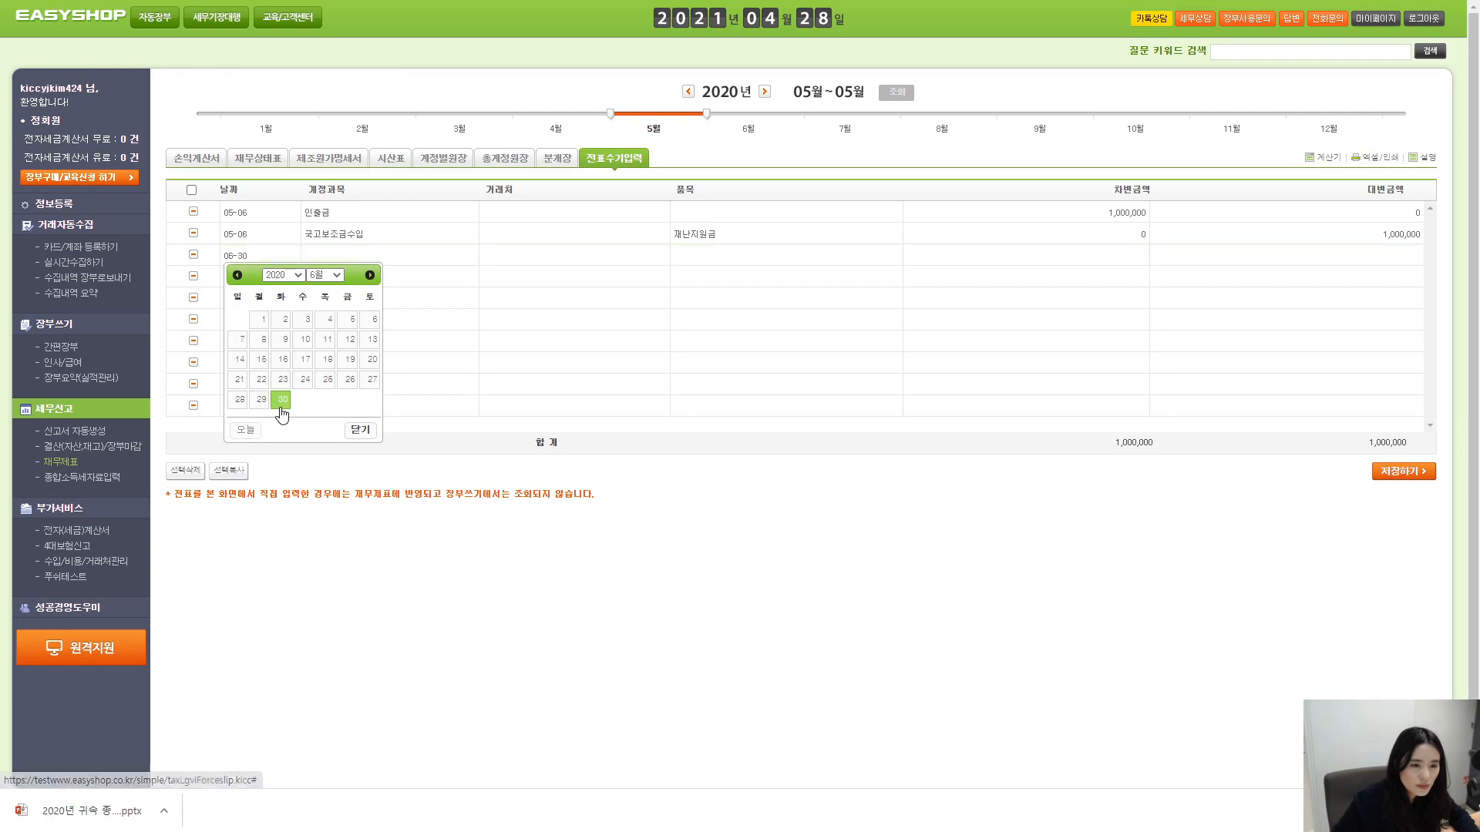
pyautogui.click(283, 399)
# - Set the date of the fourth slip row to 06-30
pyautogui.click(237, 277)
pyautogui.click(325, 296)
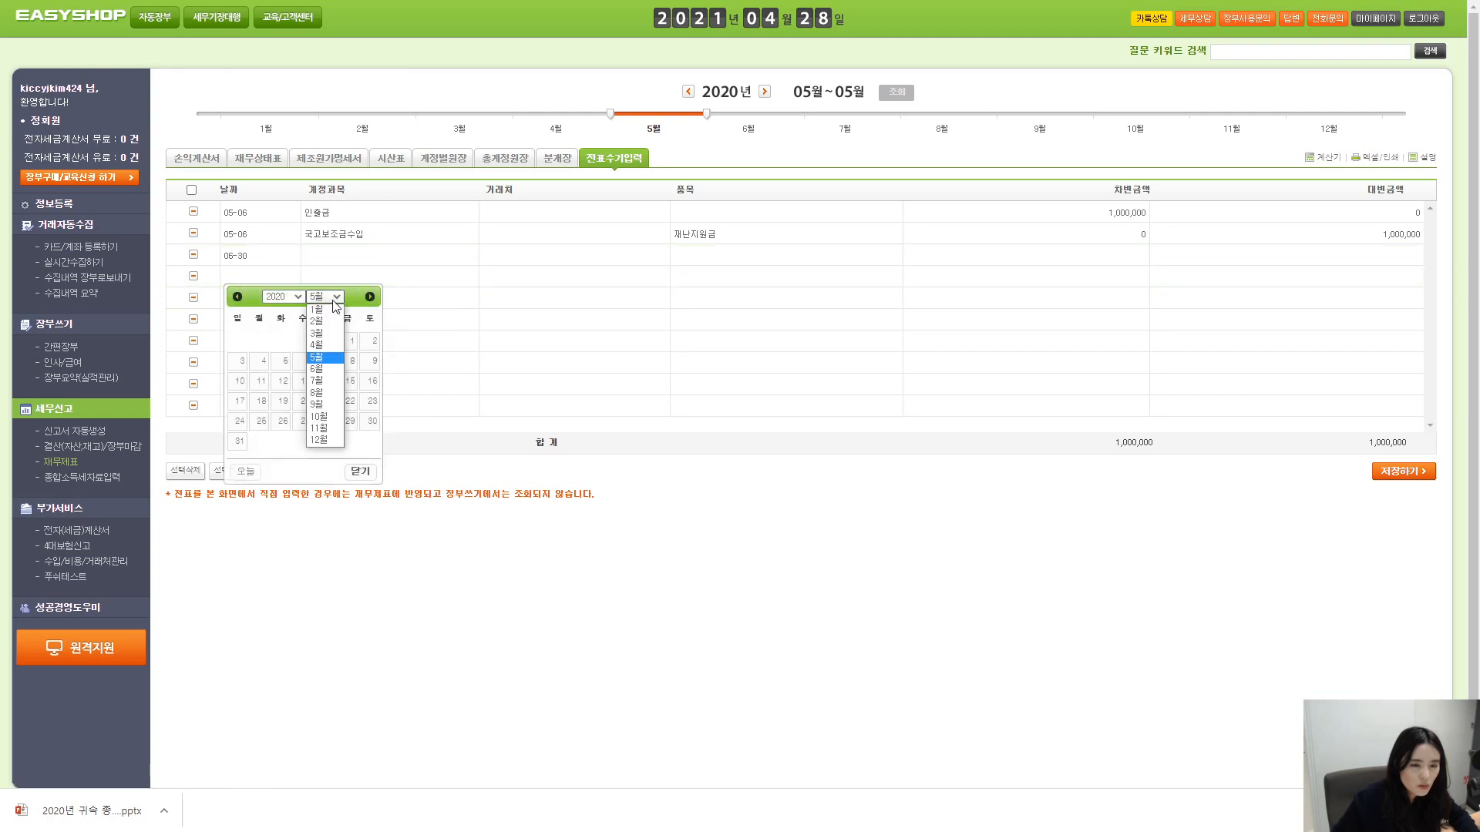
pyautogui.click(316, 368)
pyautogui.click(283, 421)
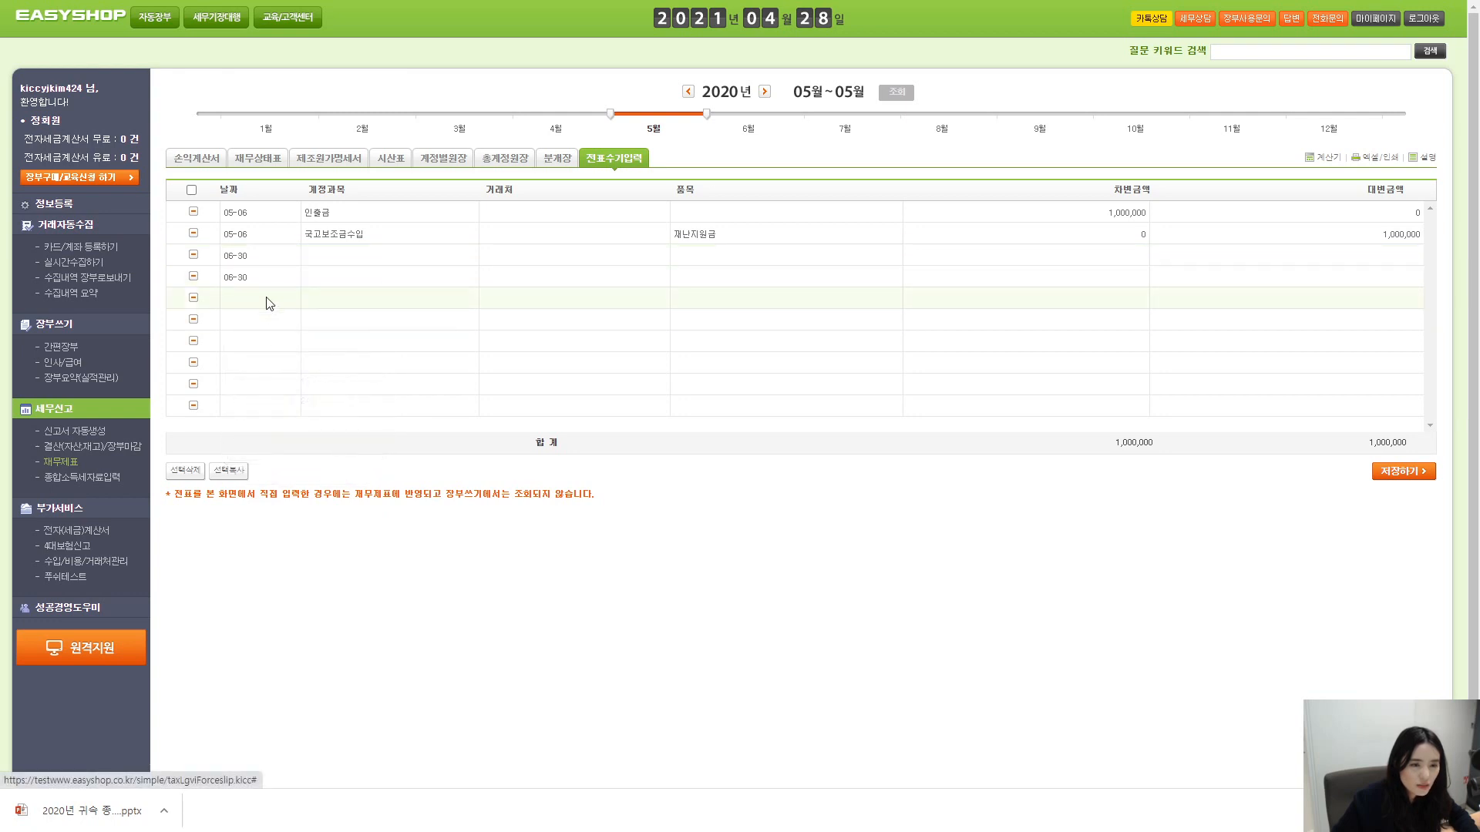
# - Look up the account 부가세예수금 and assign it to the third slip row
pyautogui.click(346, 257)
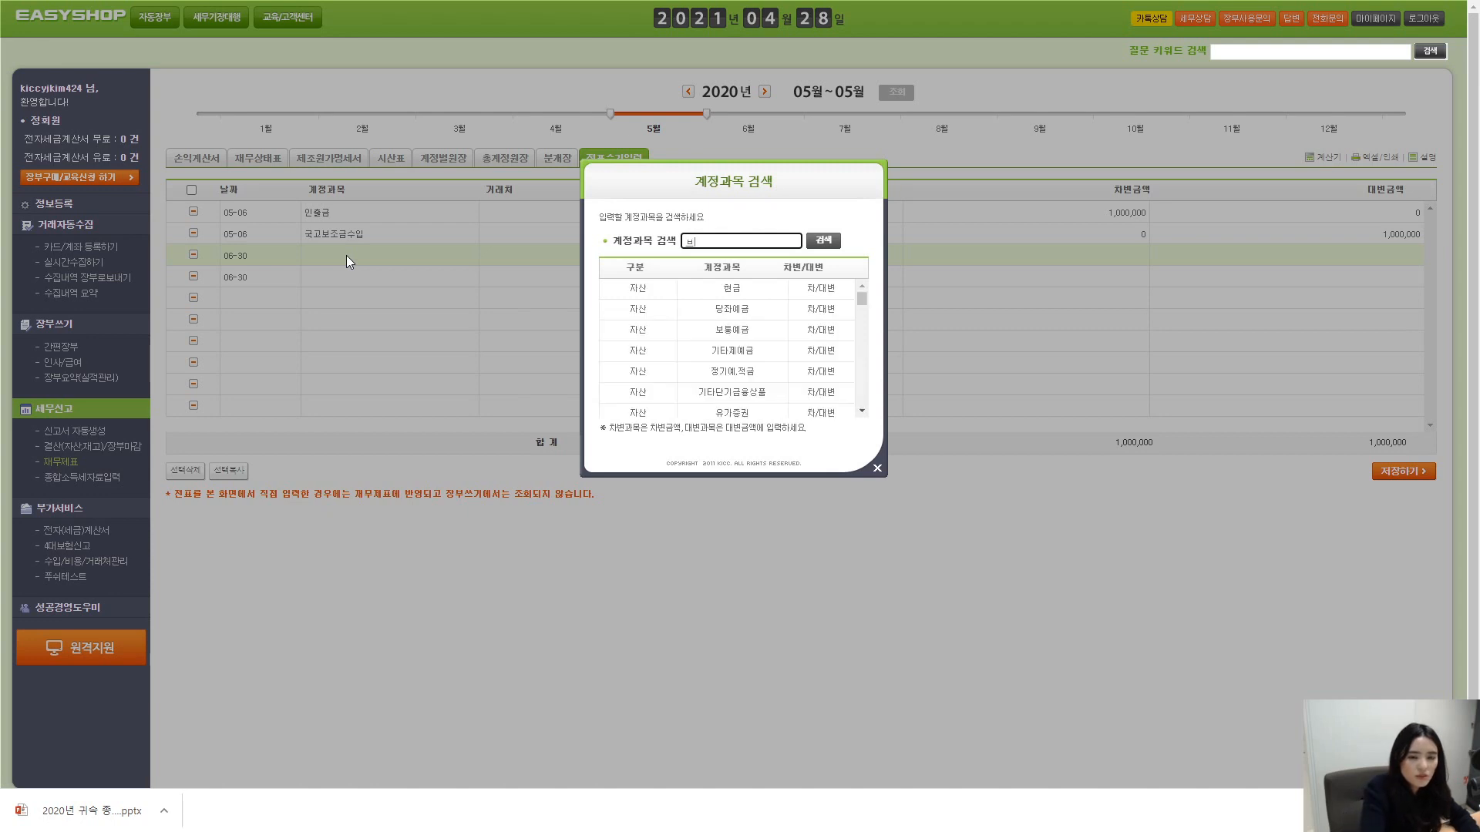
pyautogui.write('부가세예수금')
pyautogui.press('Return')
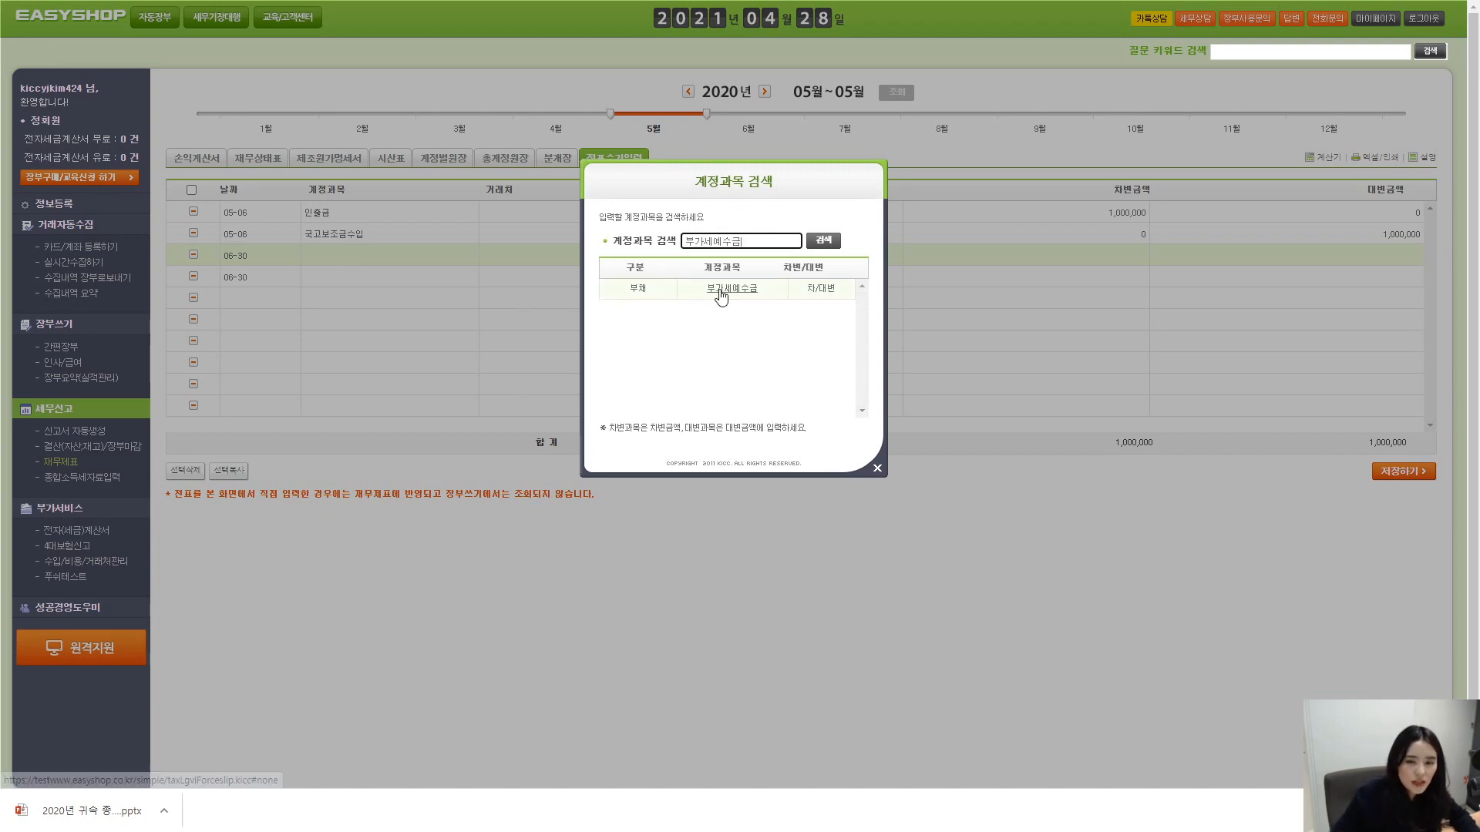
pyautogui.click(695, 295)
# - Look up the account 잡이익 and assign it to the fourth slip row
pyautogui.click(345, 275)
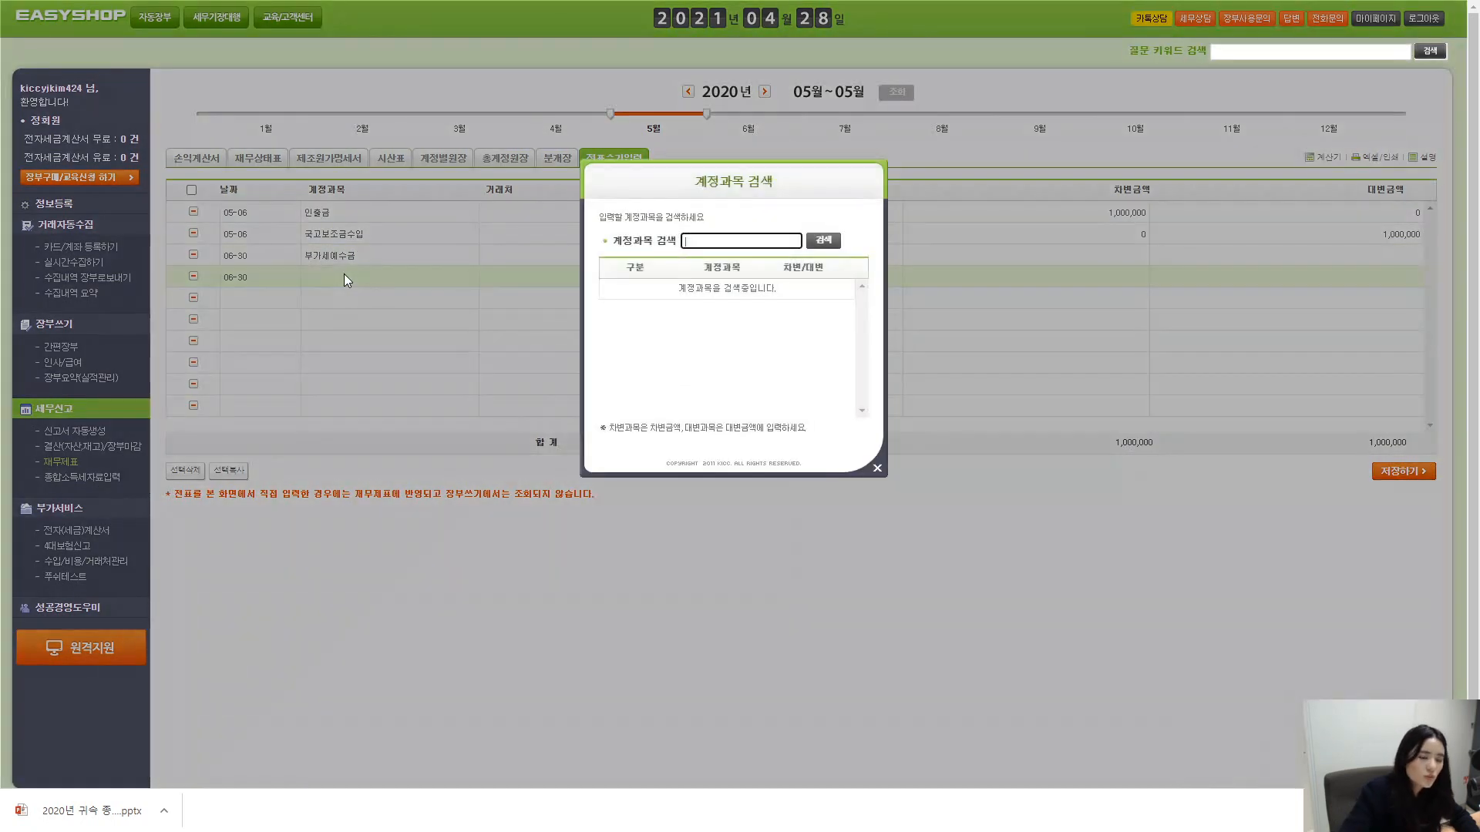
pyautogui.write('잡이ㅣ기')
pyautogui.press('Return')
pyautogui.press('BackSpace')
pyautogui.press('BackSpace')
pyautogui.write('ㅇ;')
pyautogui.press('BackSpace')
pyautogui.press('BackSpace')
pyautogui.press('BackSpace')
pyautogui.write('익')
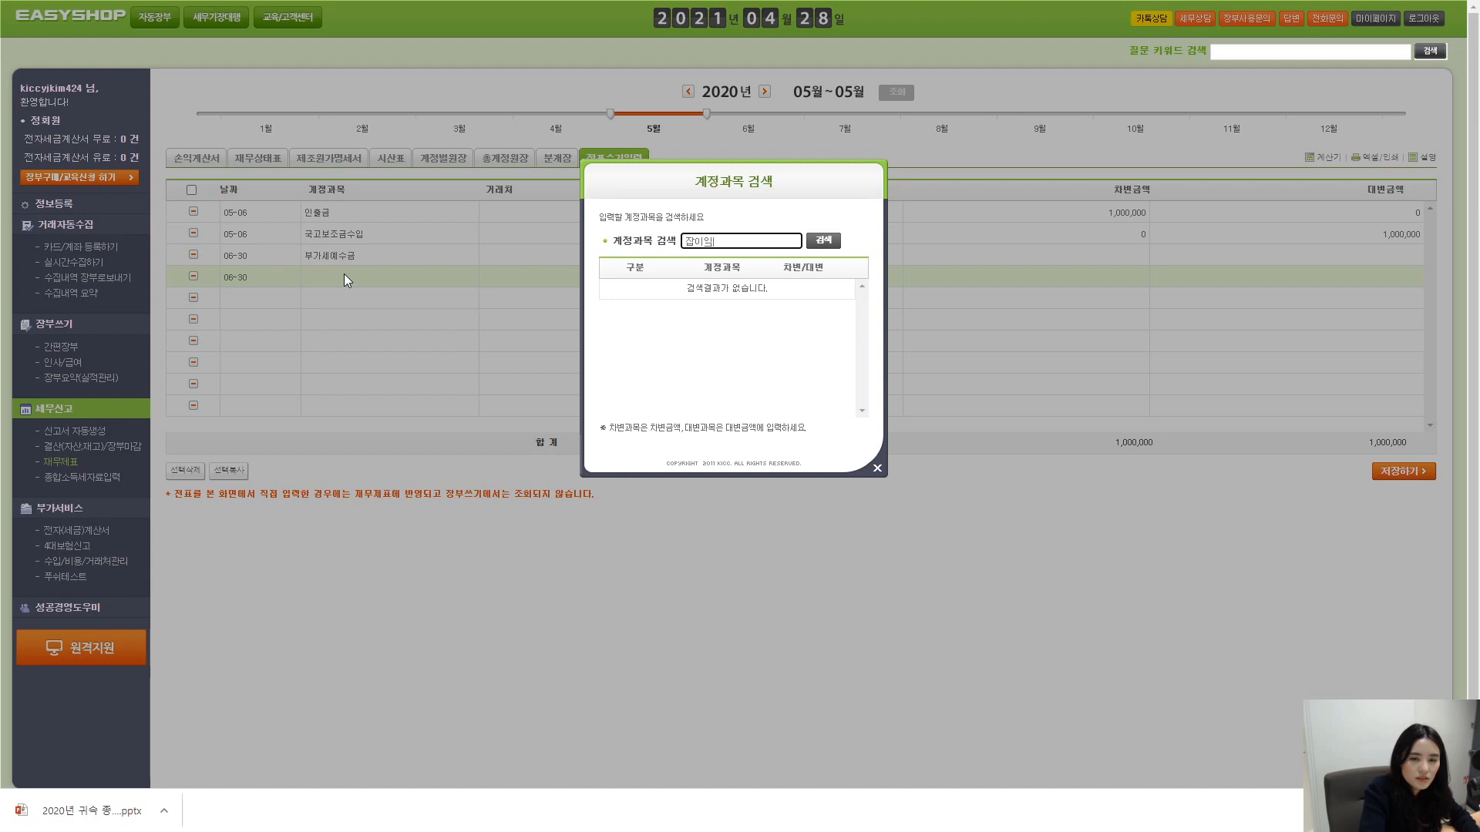
pyautogui.press('Return')
pyautogui.click(733, 289)
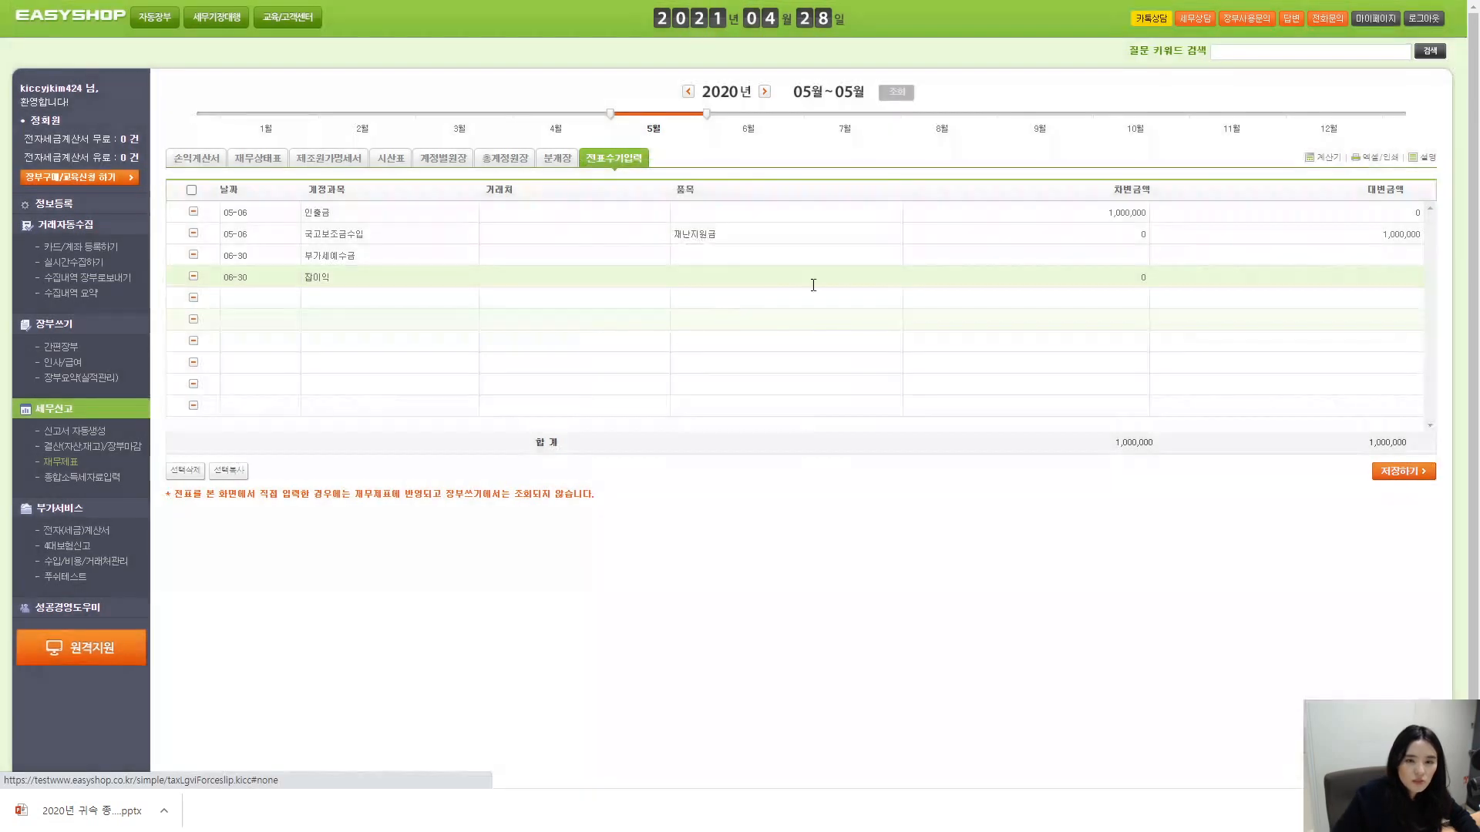
# - Enter a debit amount of 2,000,000 for the 부가세예수금 row and a credit amount of 2,000,000 for the 잡이익 row
pyautogui.click(992, 255)
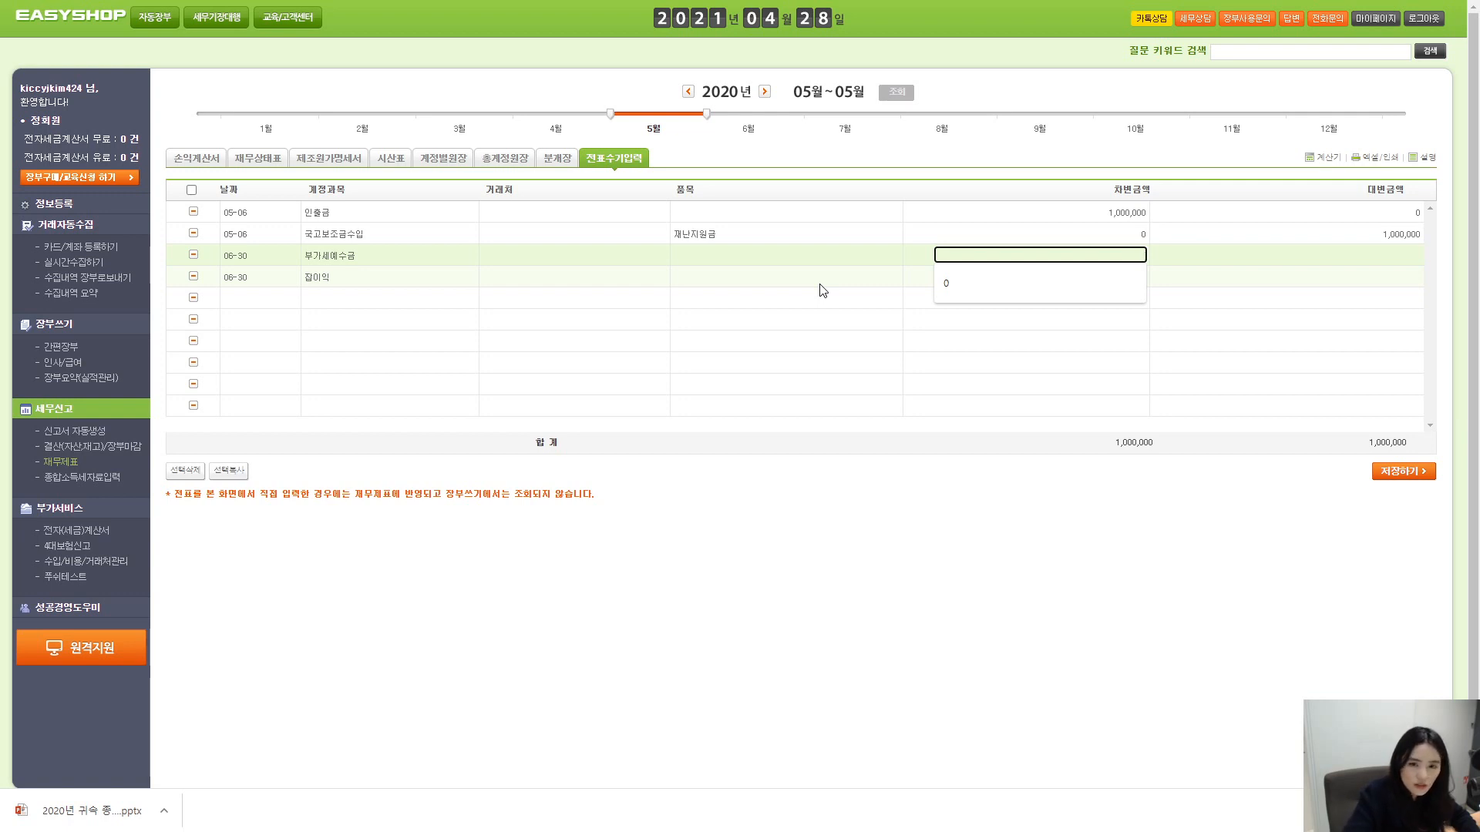
pyautogui.write('2,000,00')
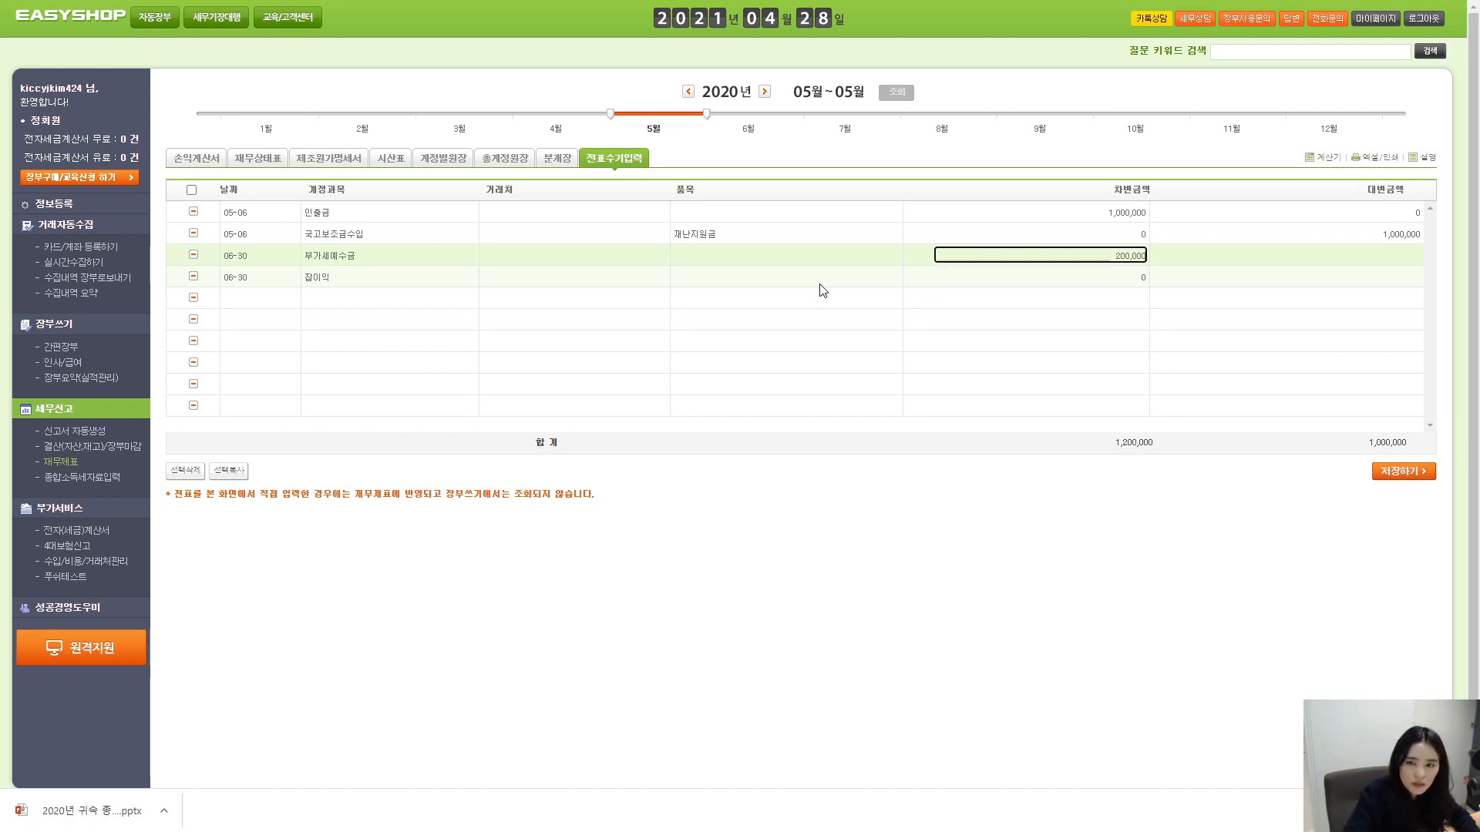
pyautogui.write('0')
pyautogui.click(1367, 277)
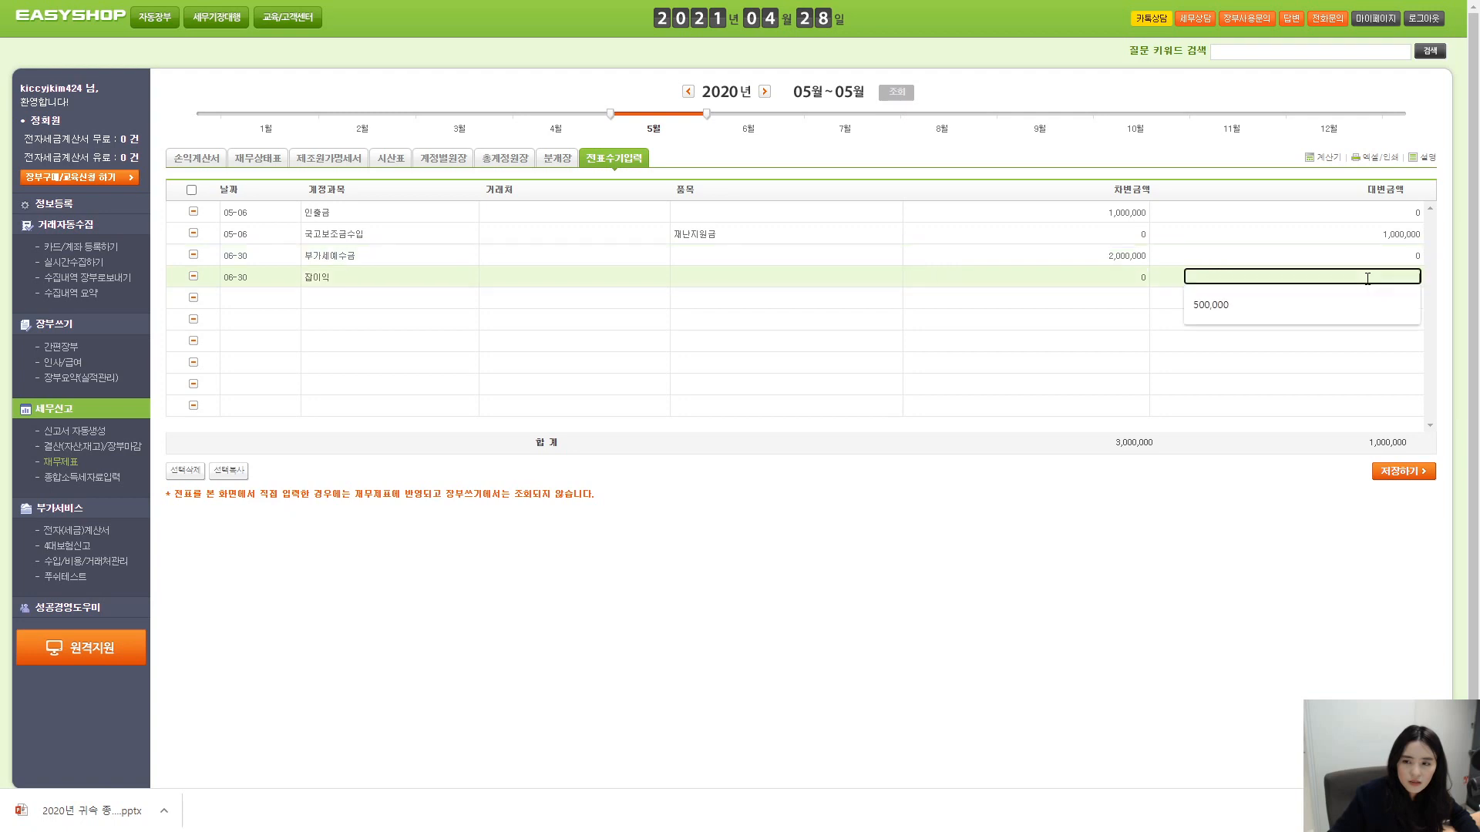
pyautogui.write('2000000')
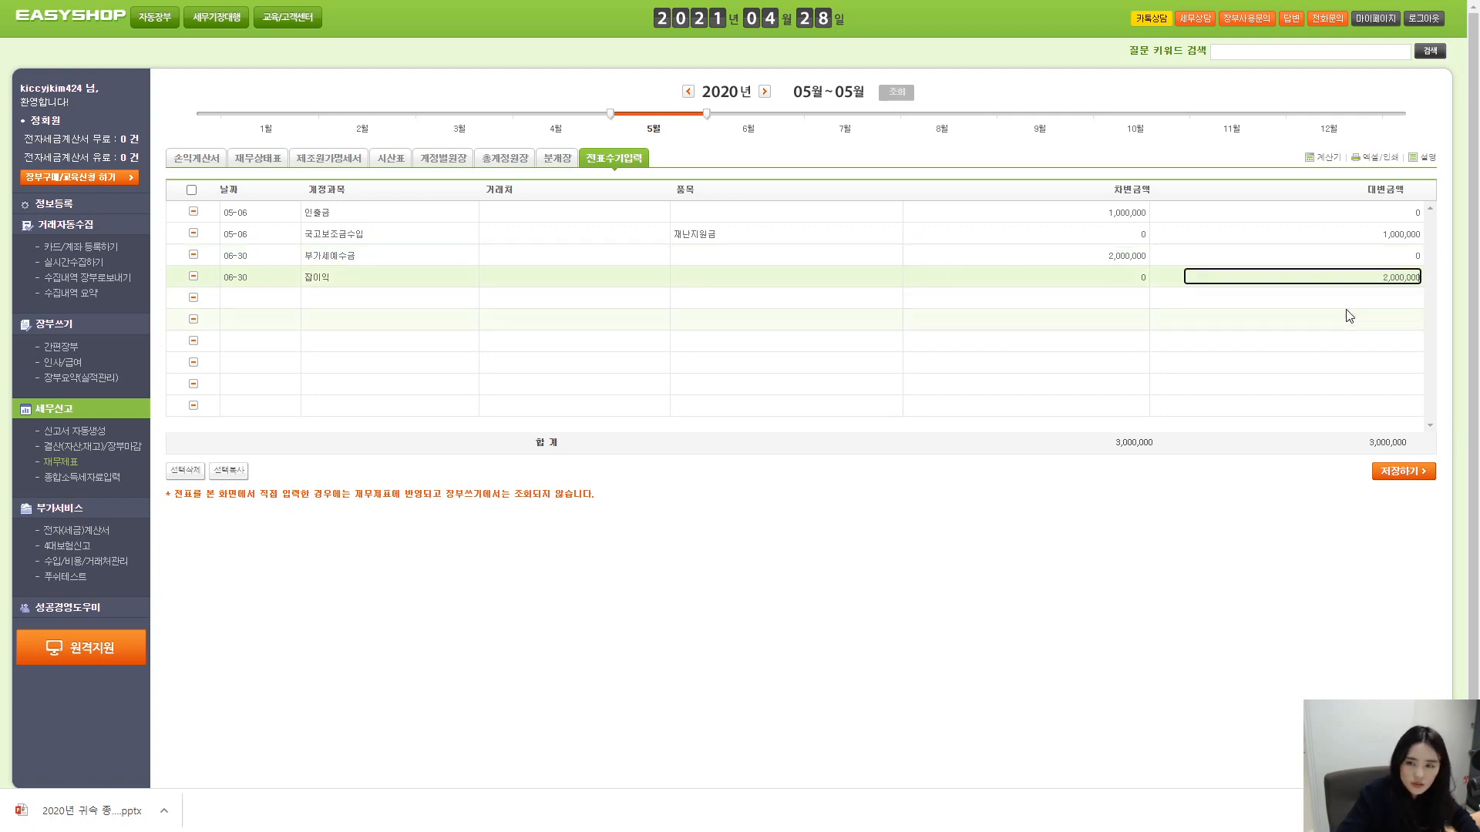
pyautogui.click(1071, 493)
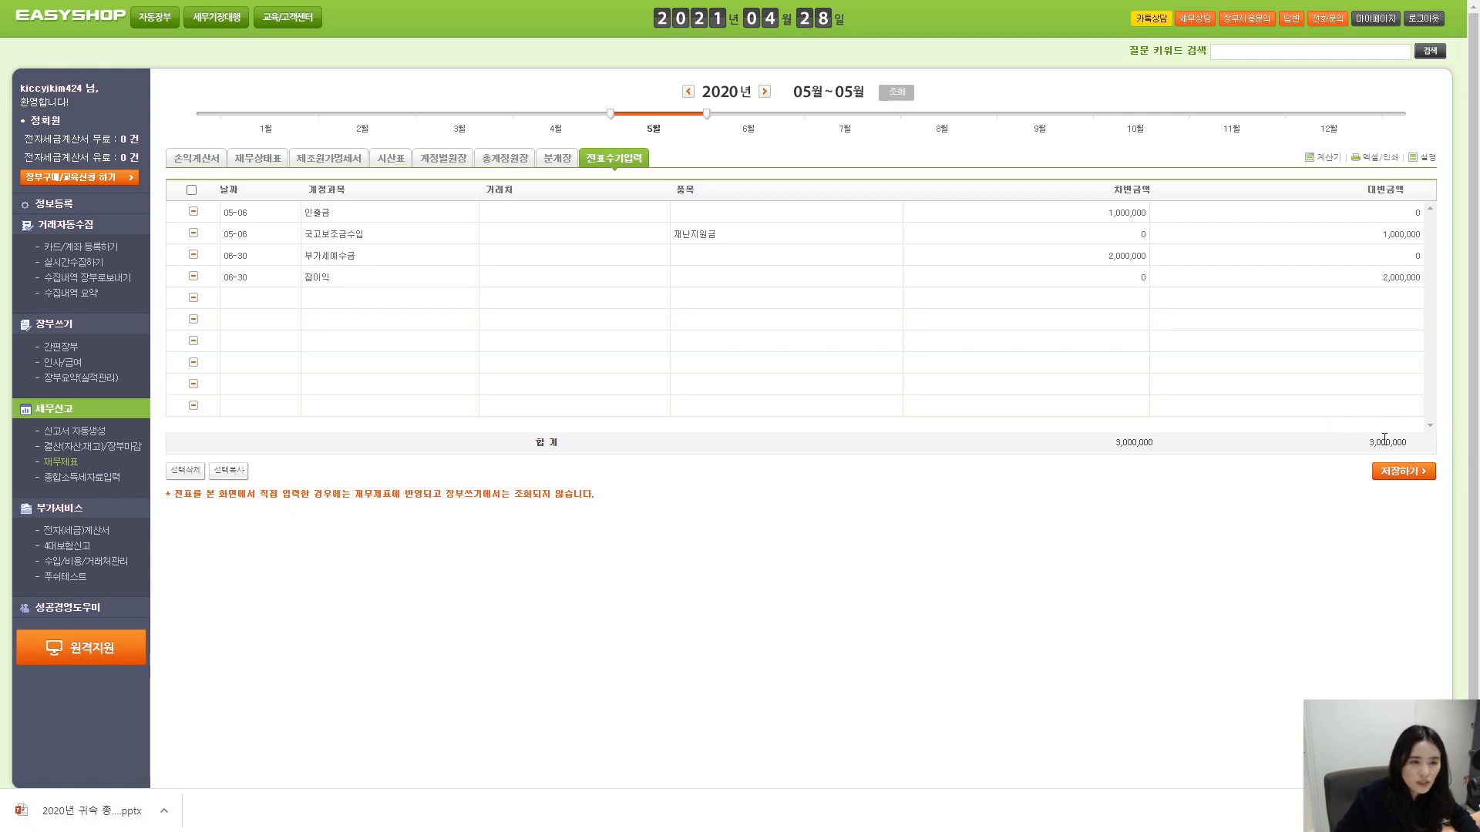
# - Enter 부가세 소규모 개인사업자 감면액 as the item description of the 잡이익 slip row
pyautogui.write('소금ㅂ개')
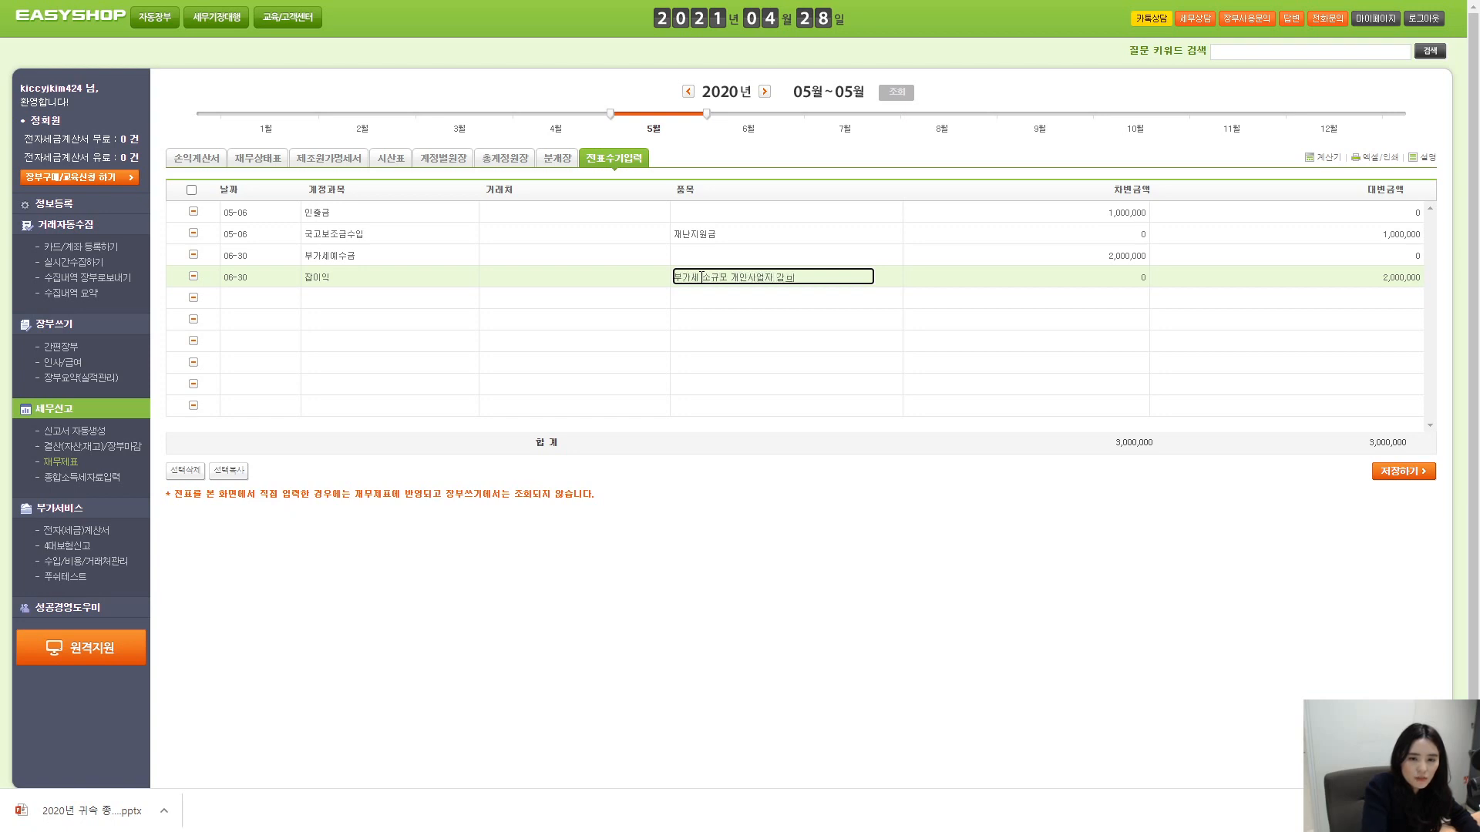
pyautogui.click(661, 517)
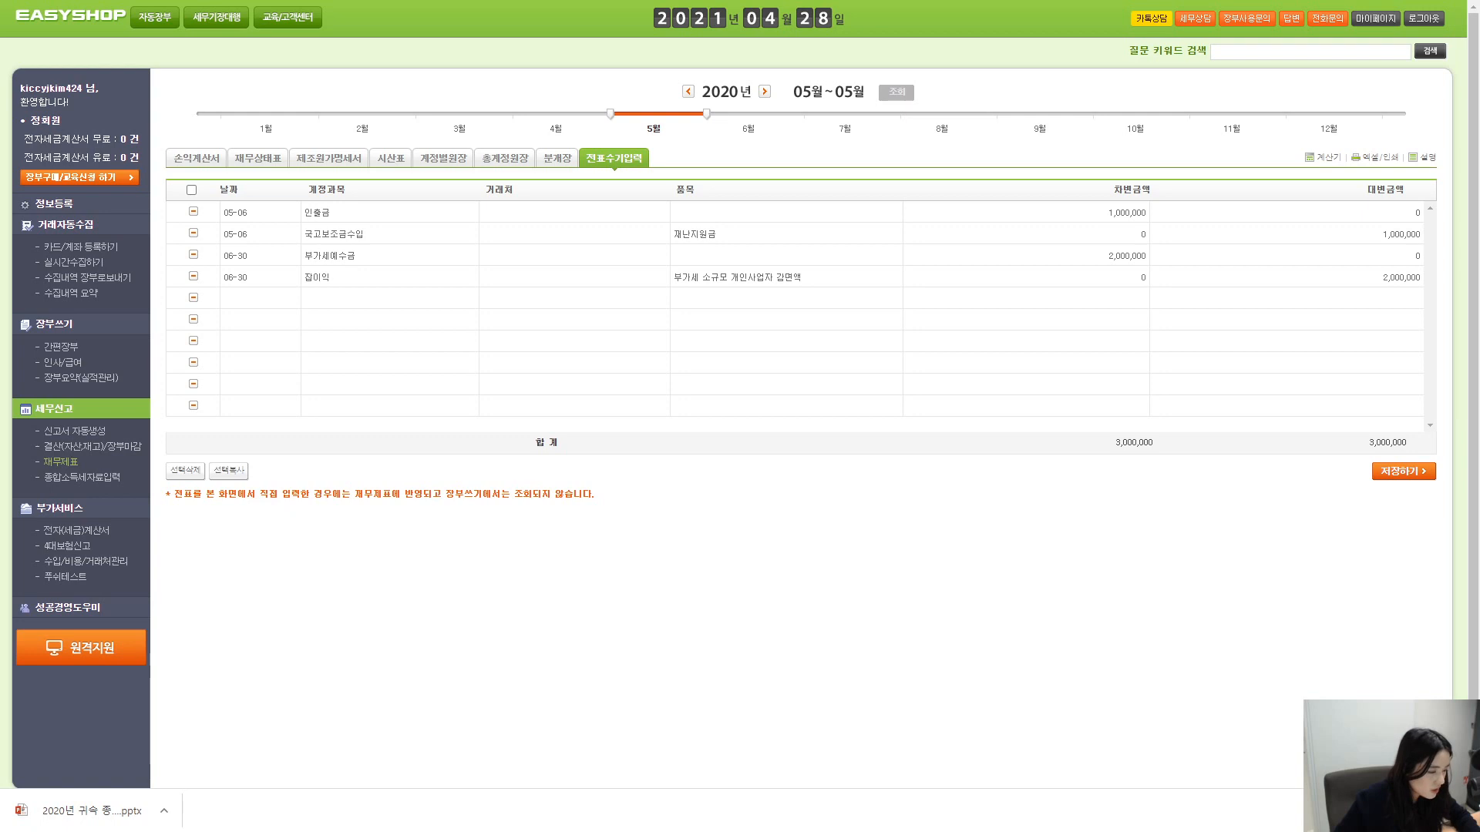
# - Go to the automatic tax return generation page and query the VAT filing documents for the final 01월–06월 period of 2021
pyautogui.click(87, 442)
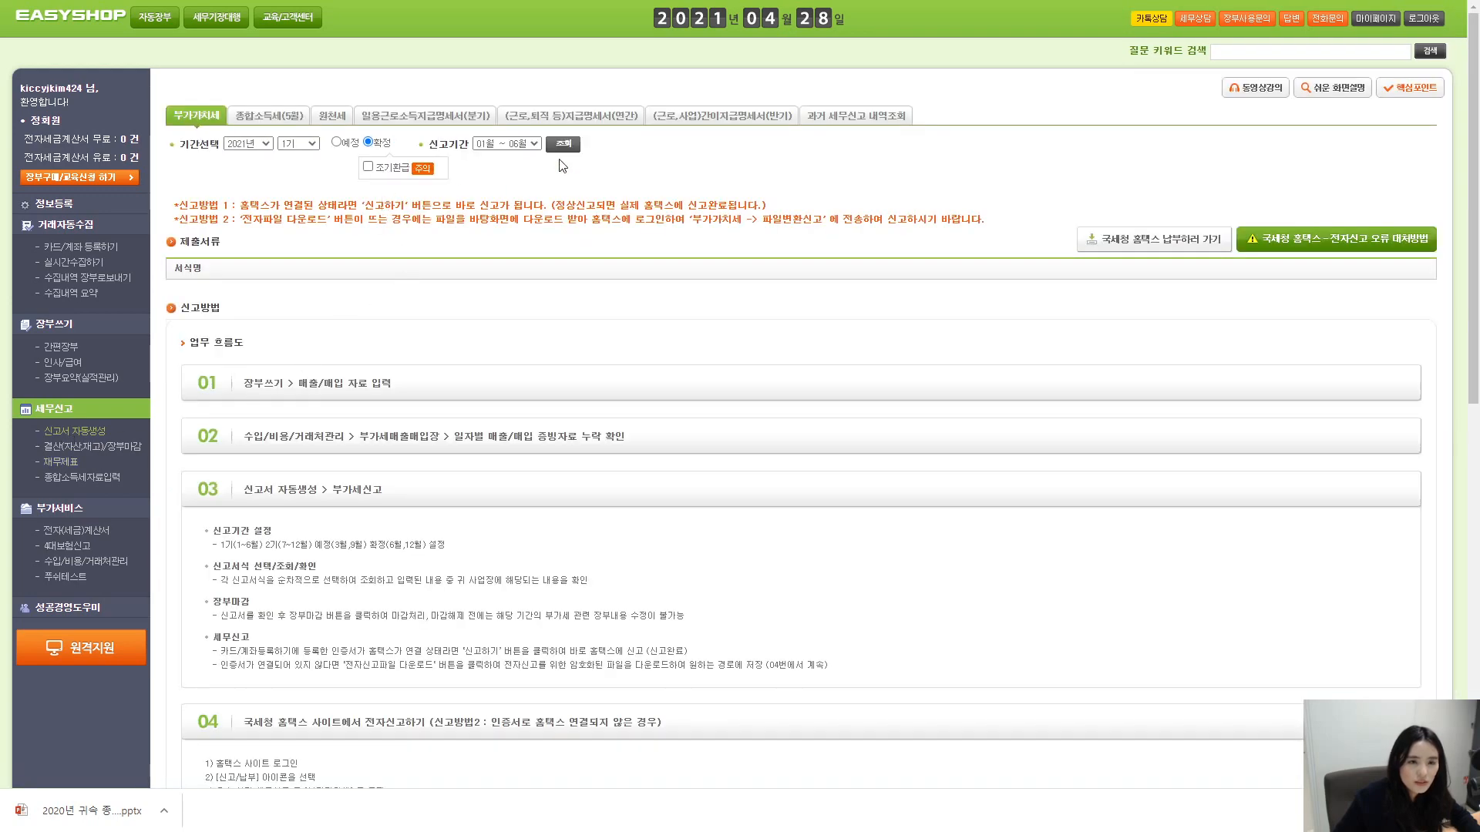
pyautogui.click(565, 149)
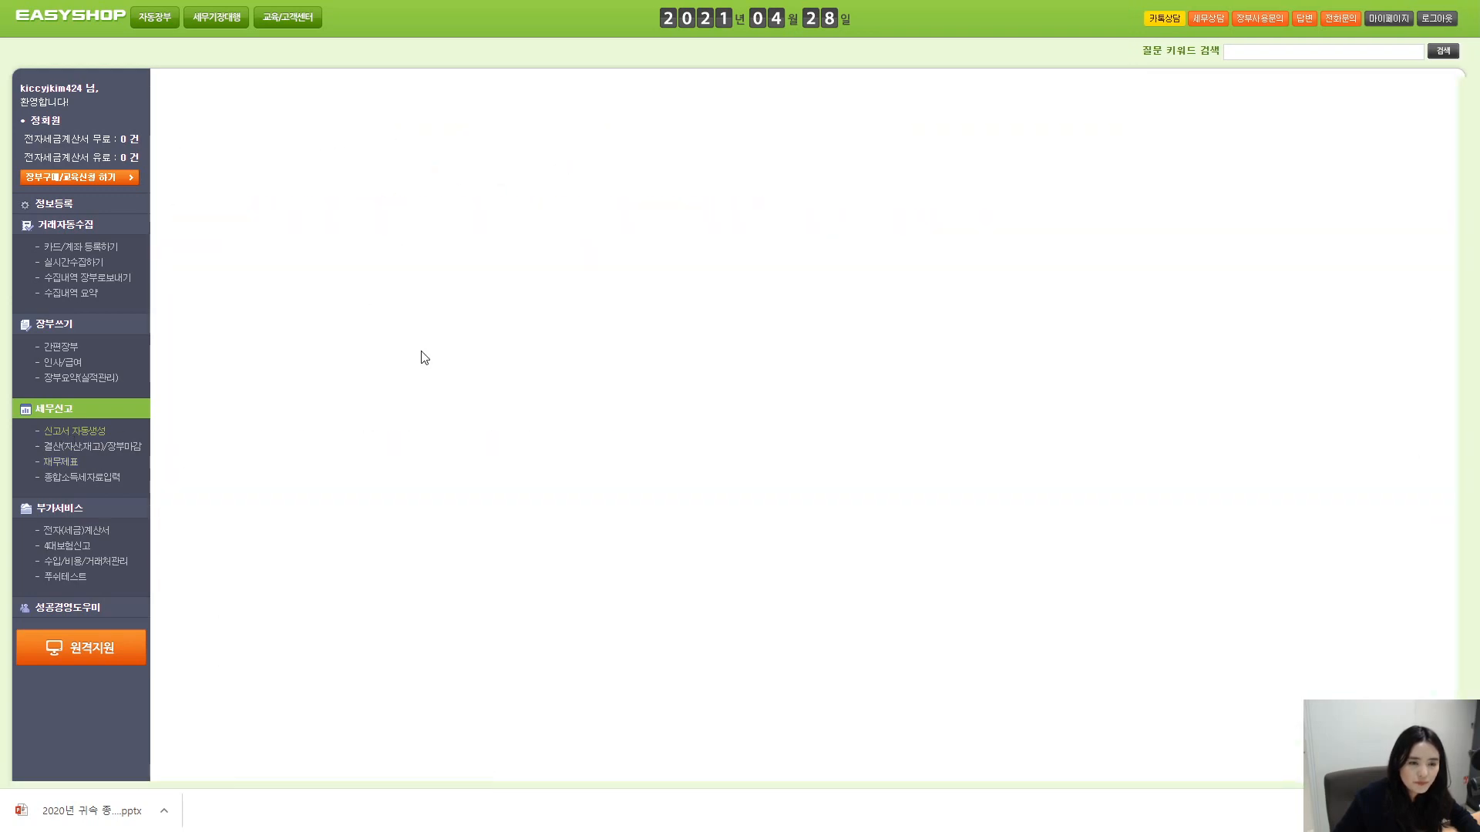
# - Look through the 의제매입세액공제신청서 form from the filing documents, bring up its report, and close it
pyautogui.click(289, 541)
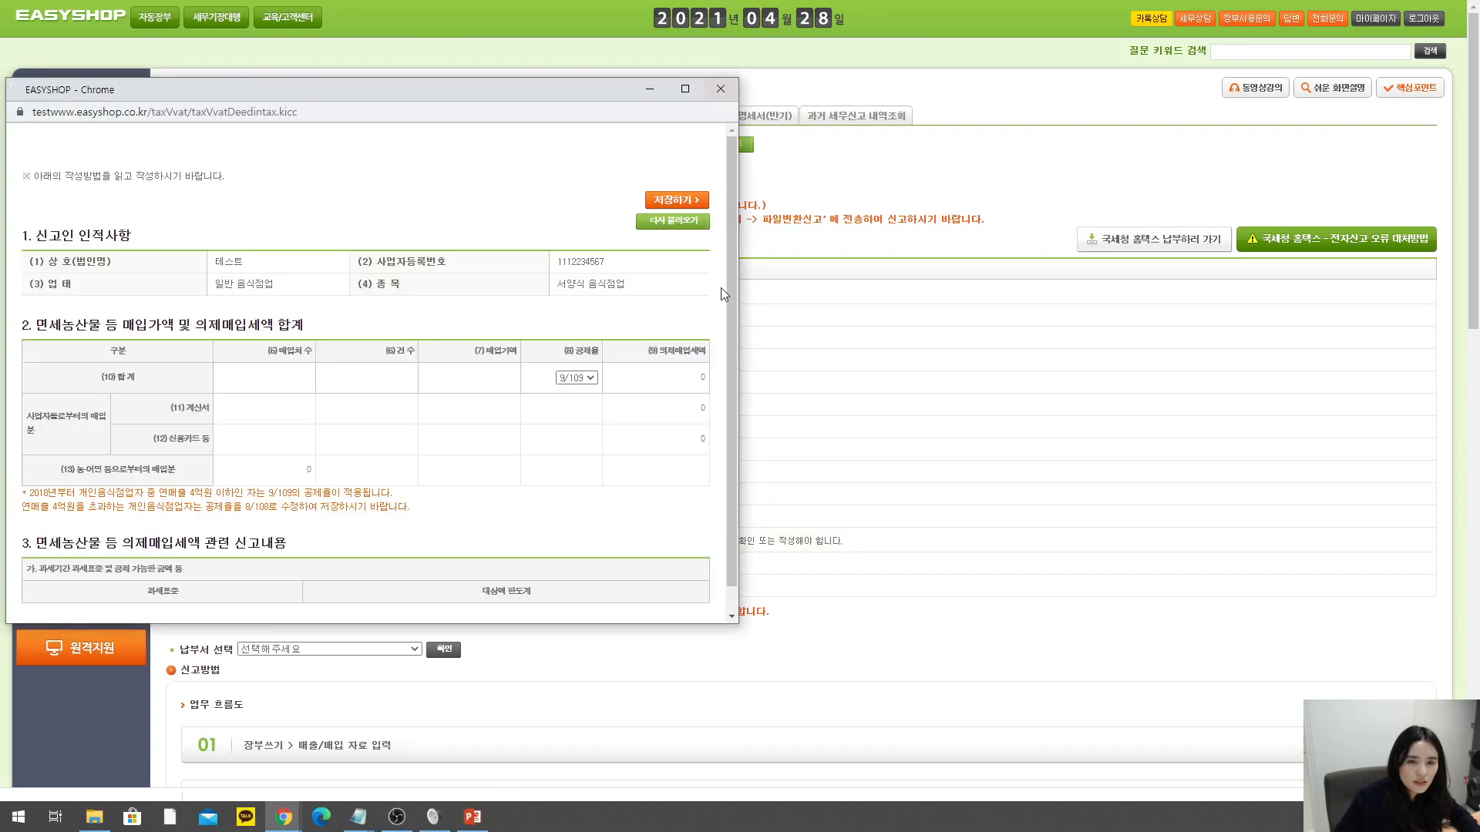
pyautogui.scroll(-5, 715, 272)
pyautogui.scroll(4, 700, 237)
pyautogui.scroll(-3, 700, 236)
pyautogui.scroll(4, 698, 231)
pyautogui.click(677, 222)
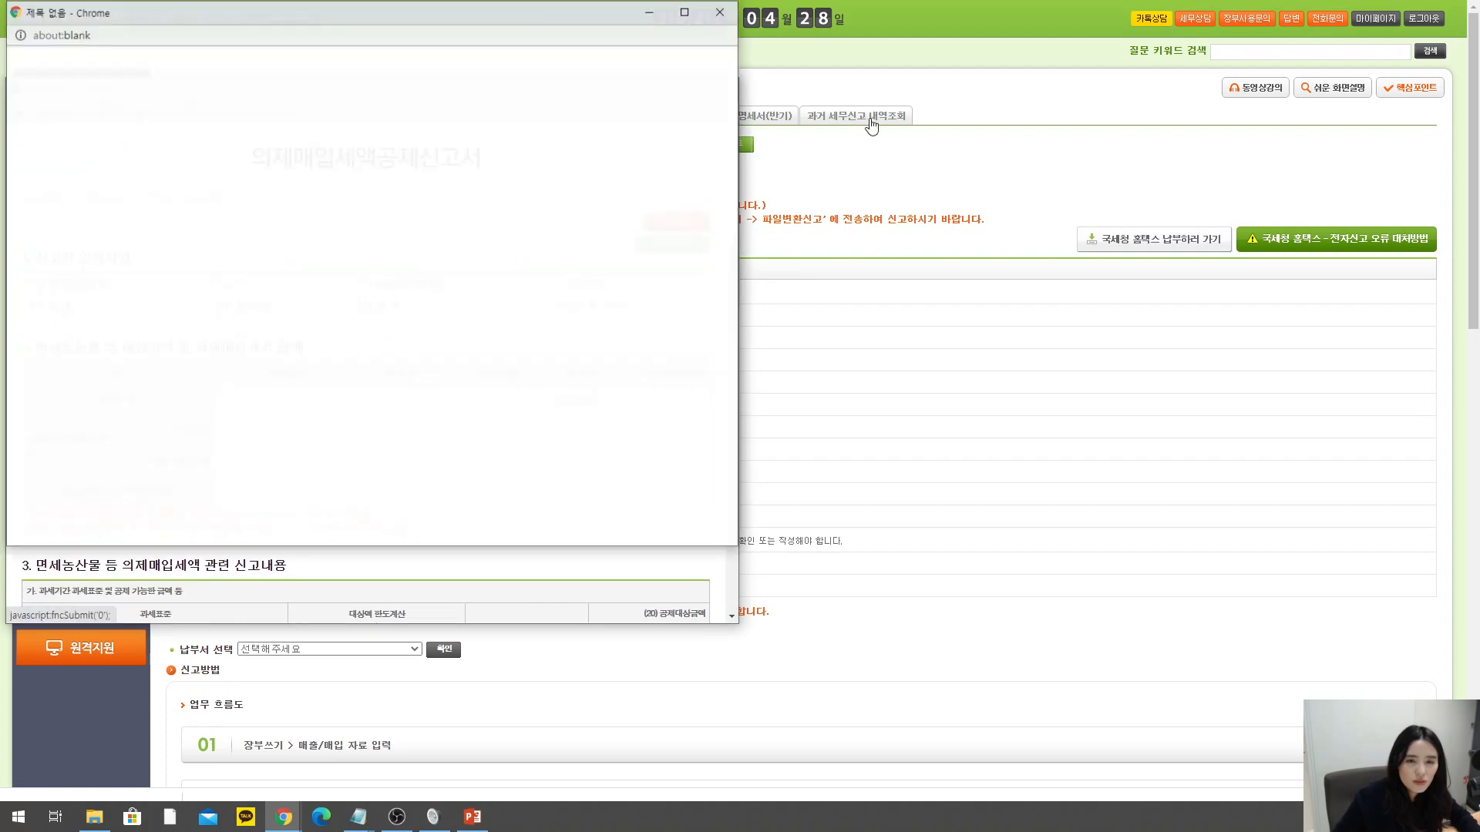
pyautogui.click(721, 11)
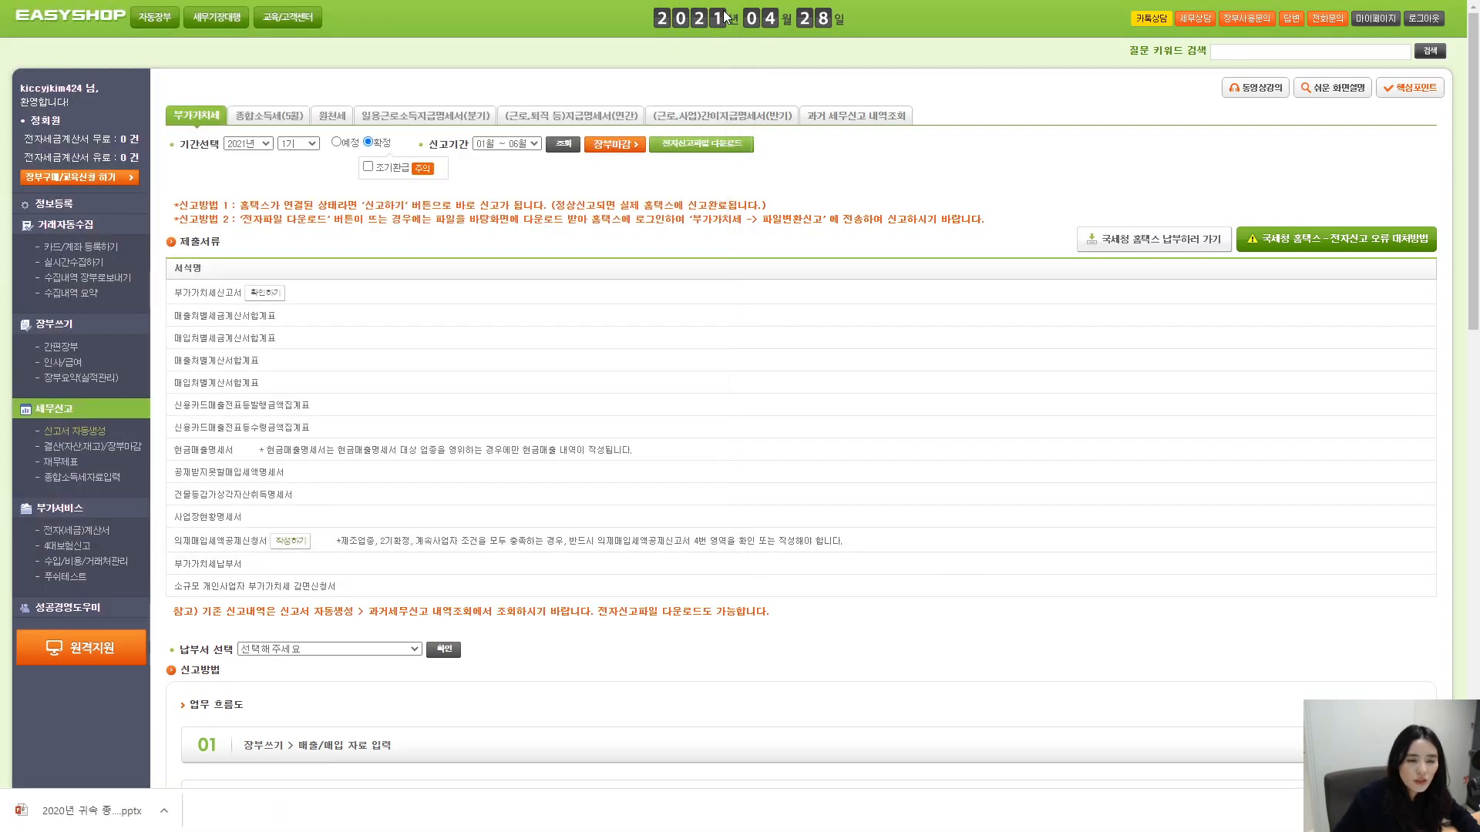
# - Open the 부가가치세신고서 without filling in optional entries and examine its credit lines and 소규모 개인사업자 부가가치세 감면세액, then close it
pyautogui.click(266, 294)
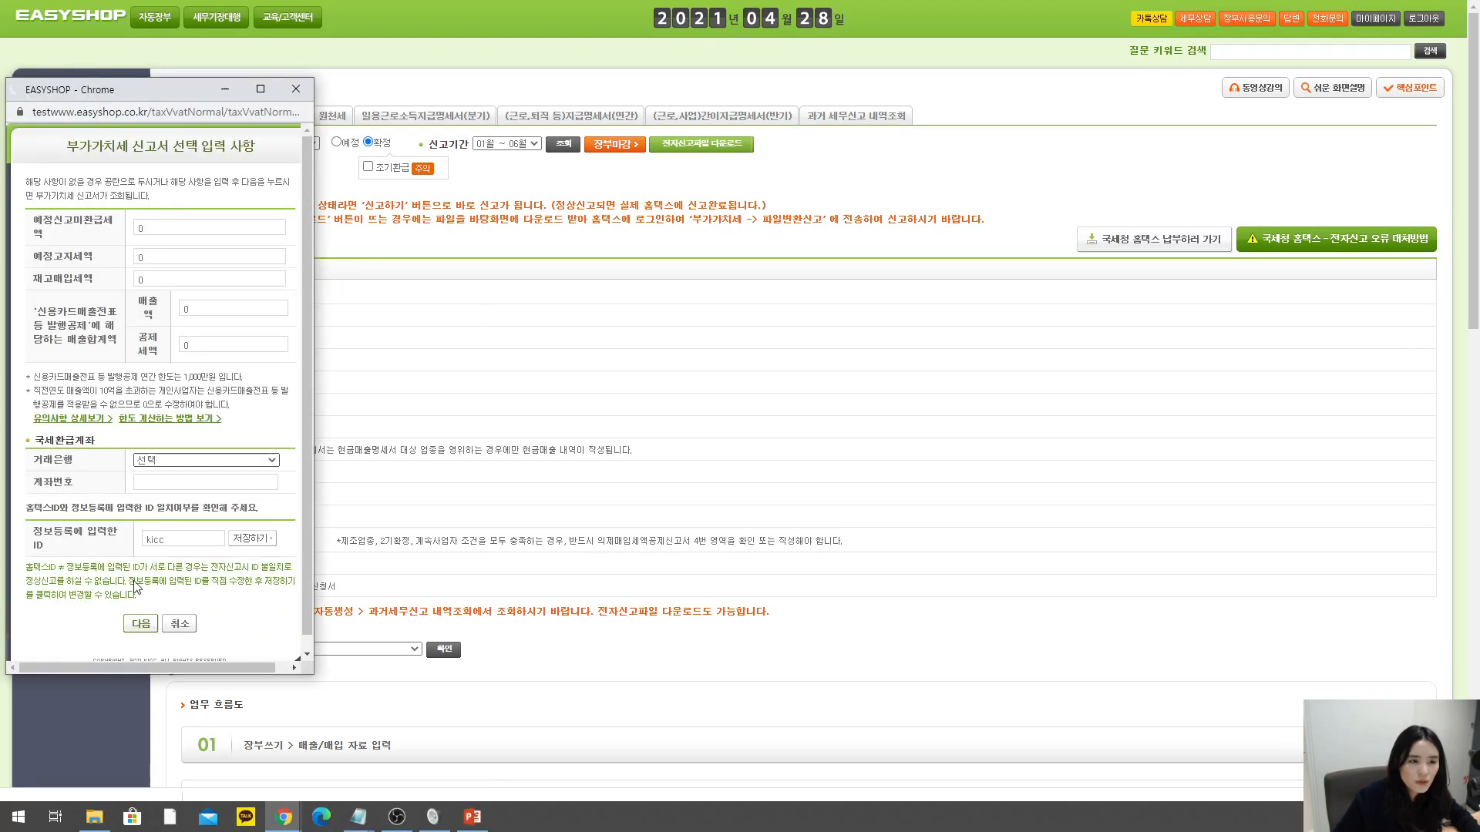
pyautogui.click(133, 622)
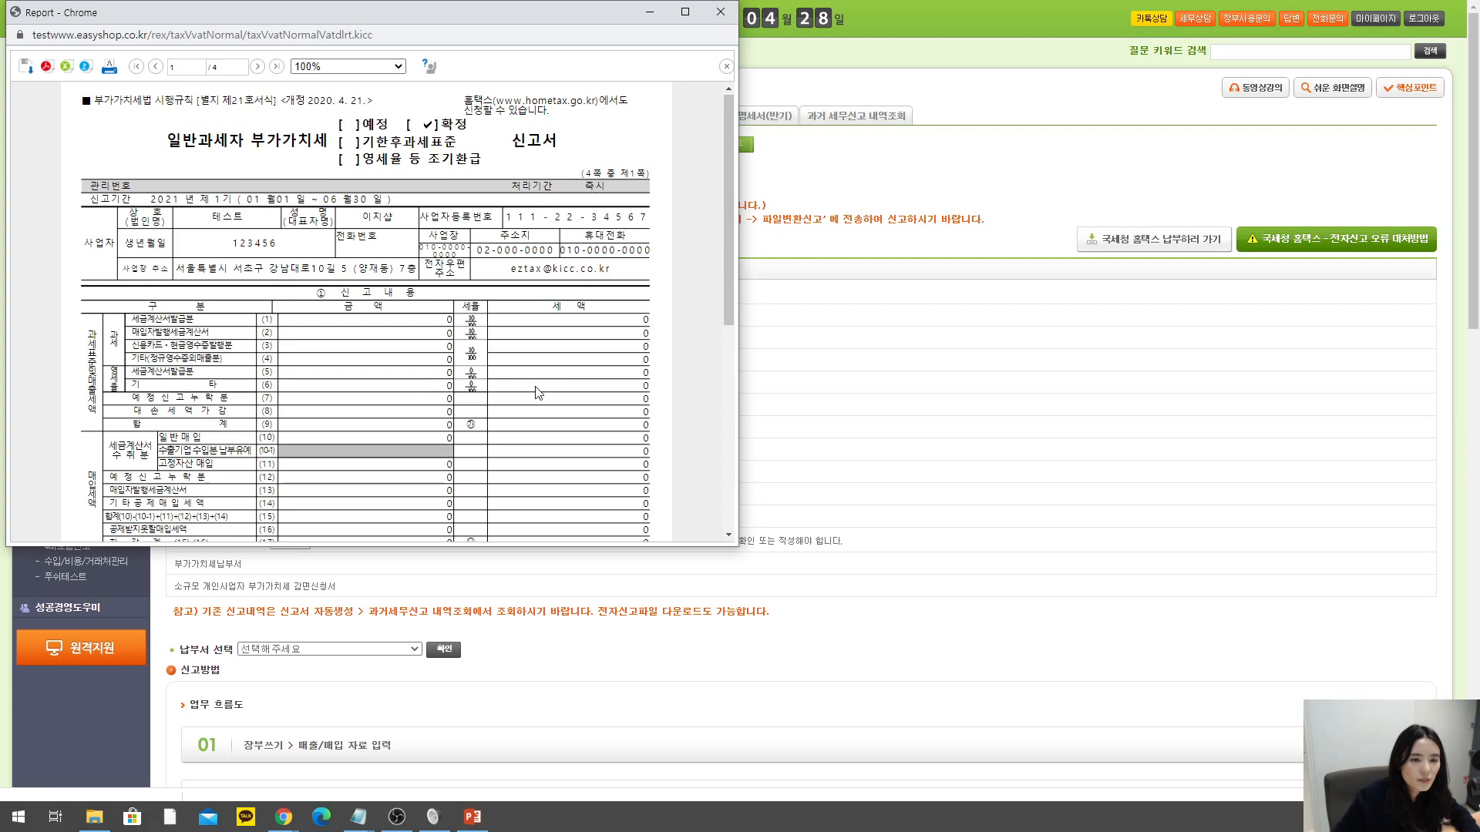
pyautogui.scroll(-3, 562, 397)
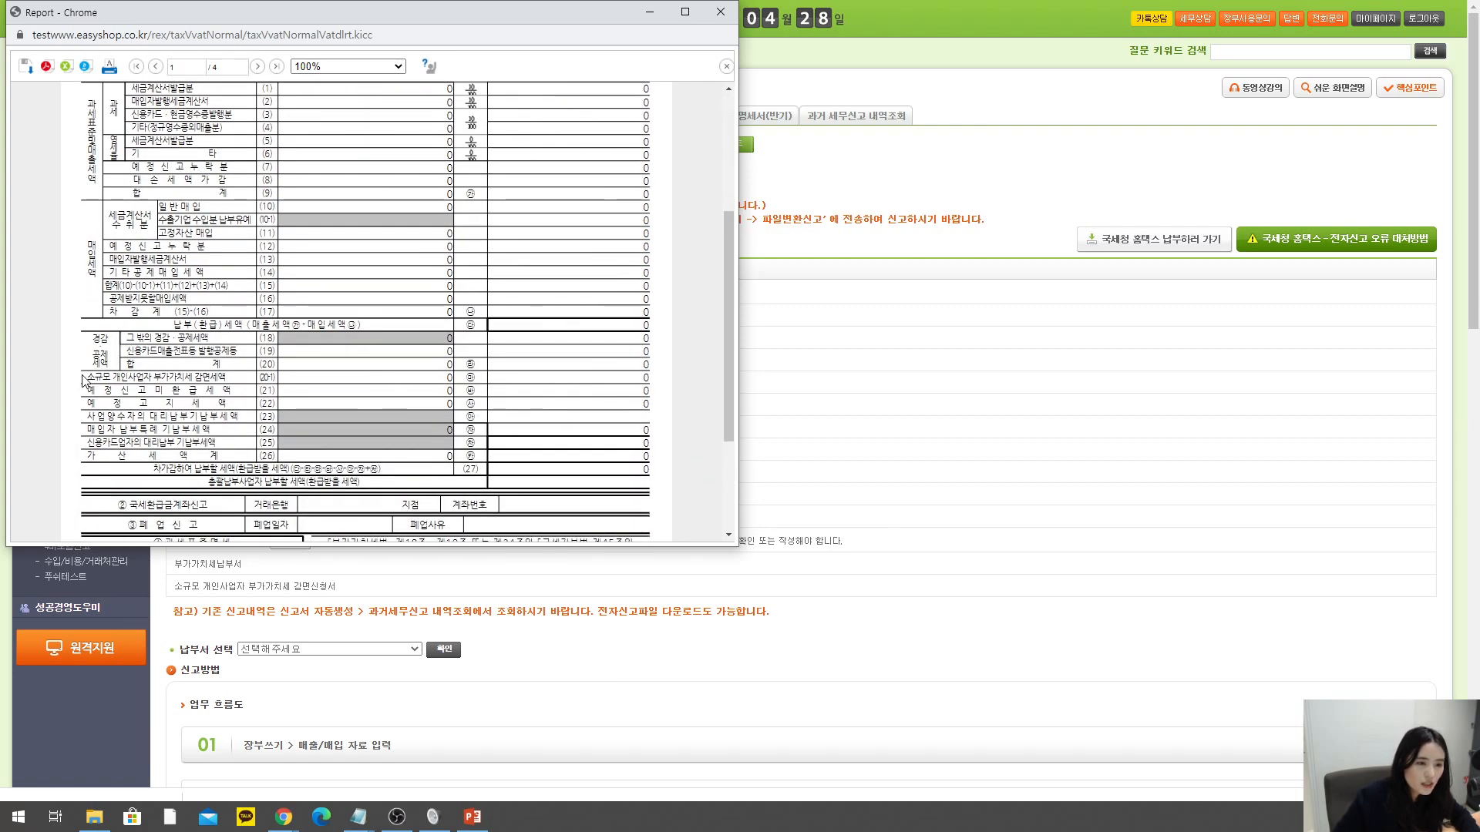
pyautogui.scroll(1, 181, 387)
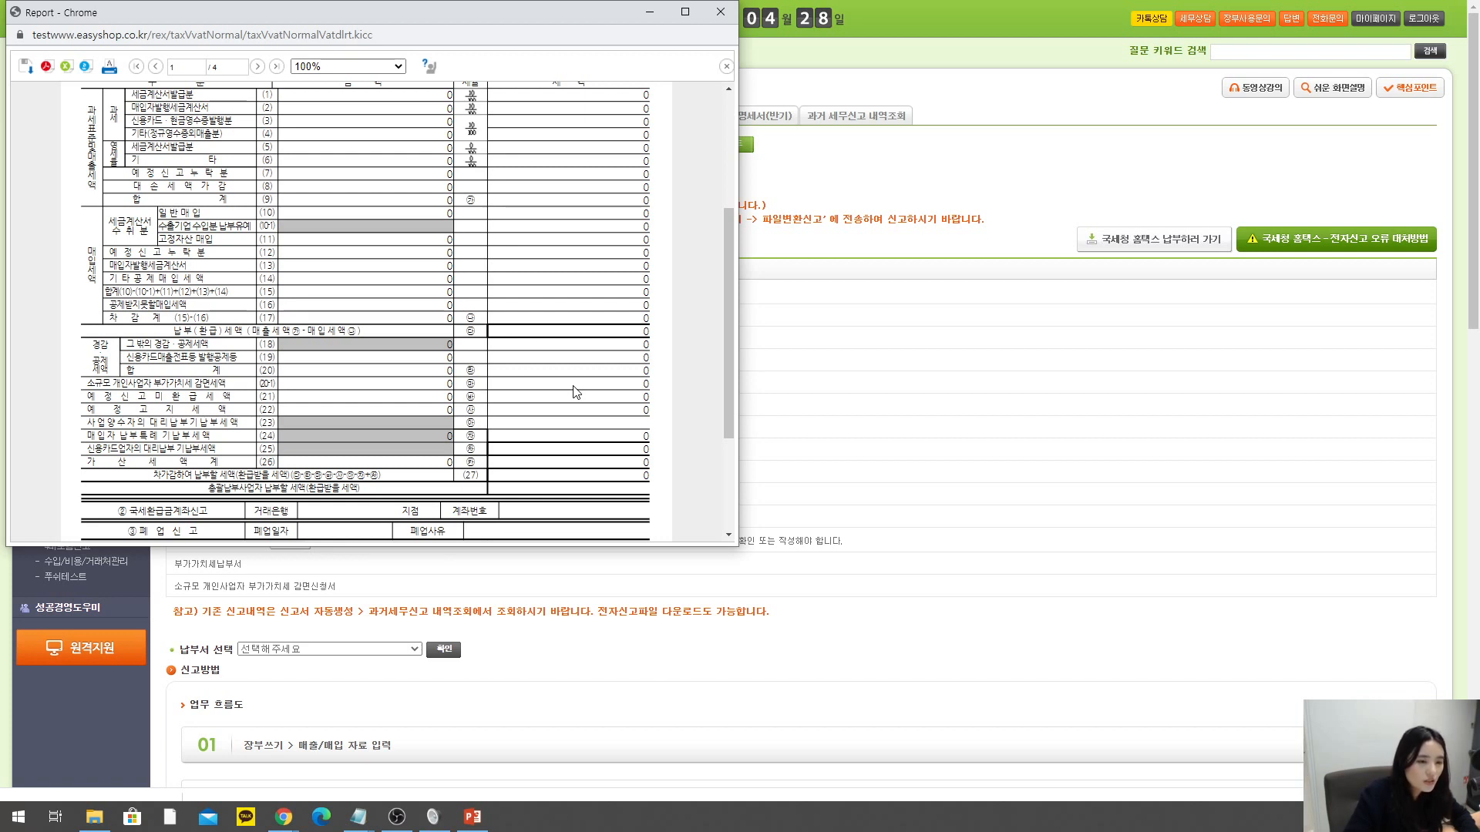
pyautogui.scroll(5, 573, 392)
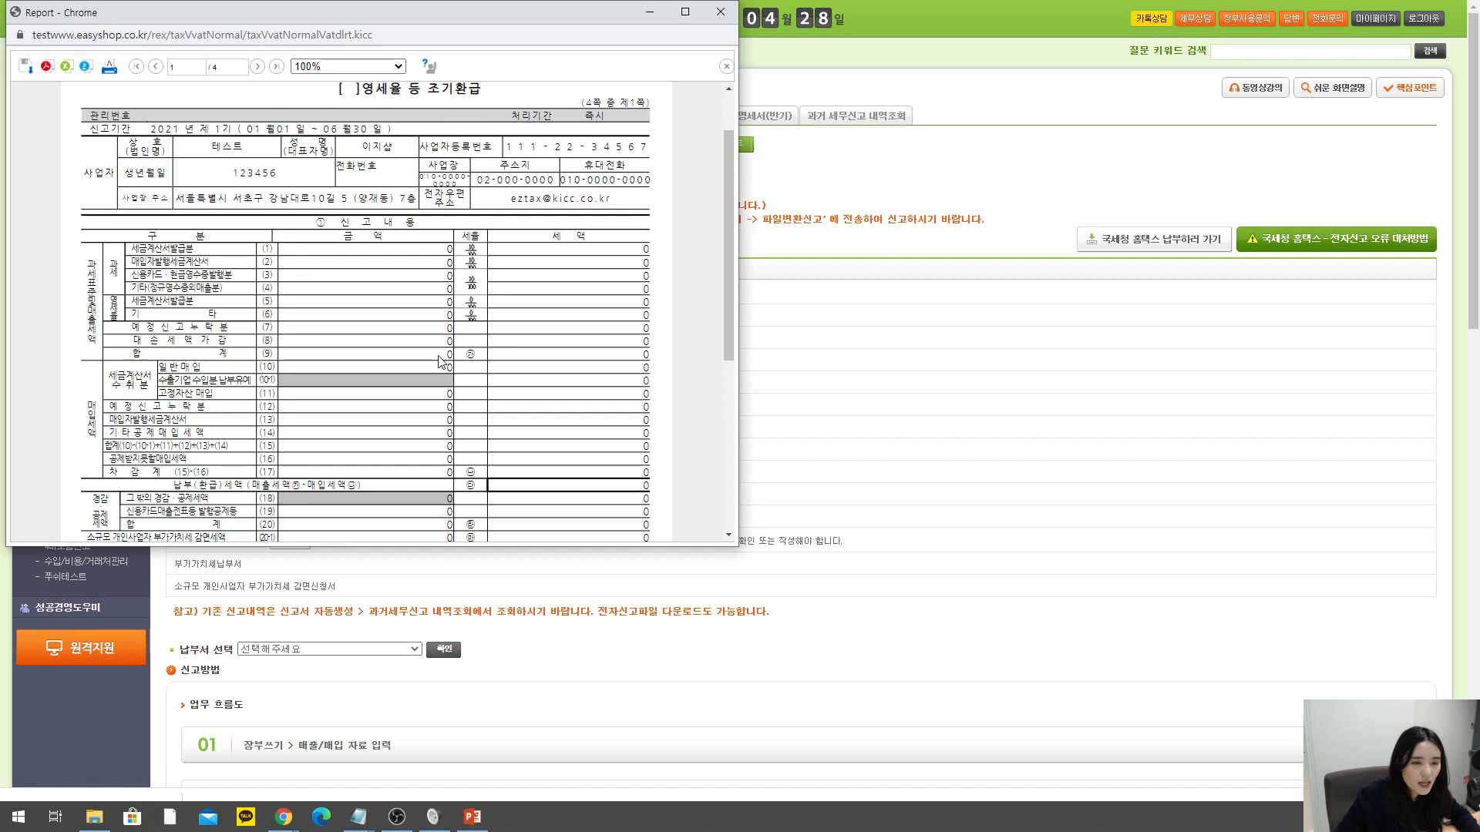
pyautogui.scroll(-2, 345, 346)
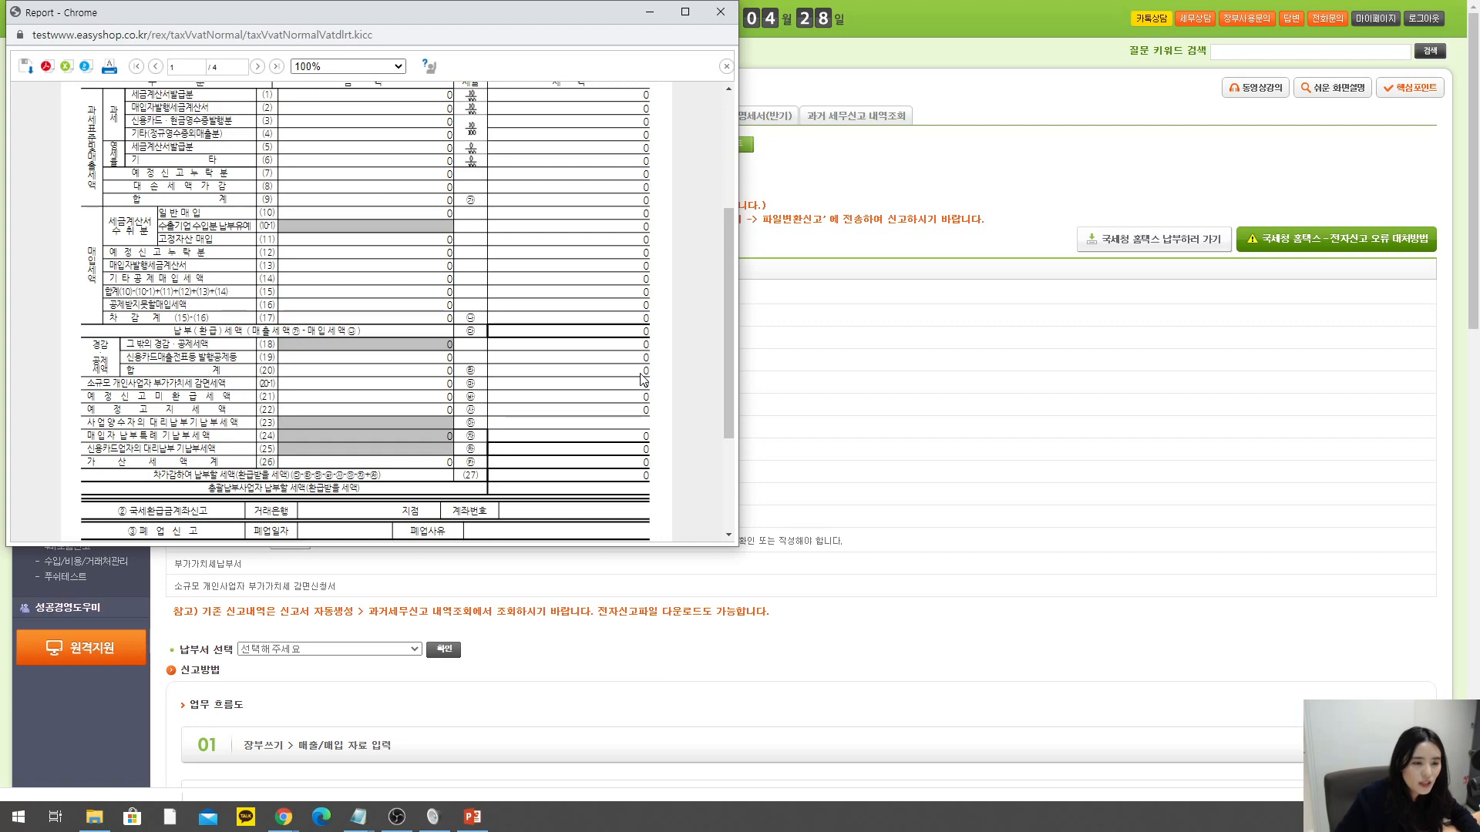
pyautogui.scroll(3, 640, 374)
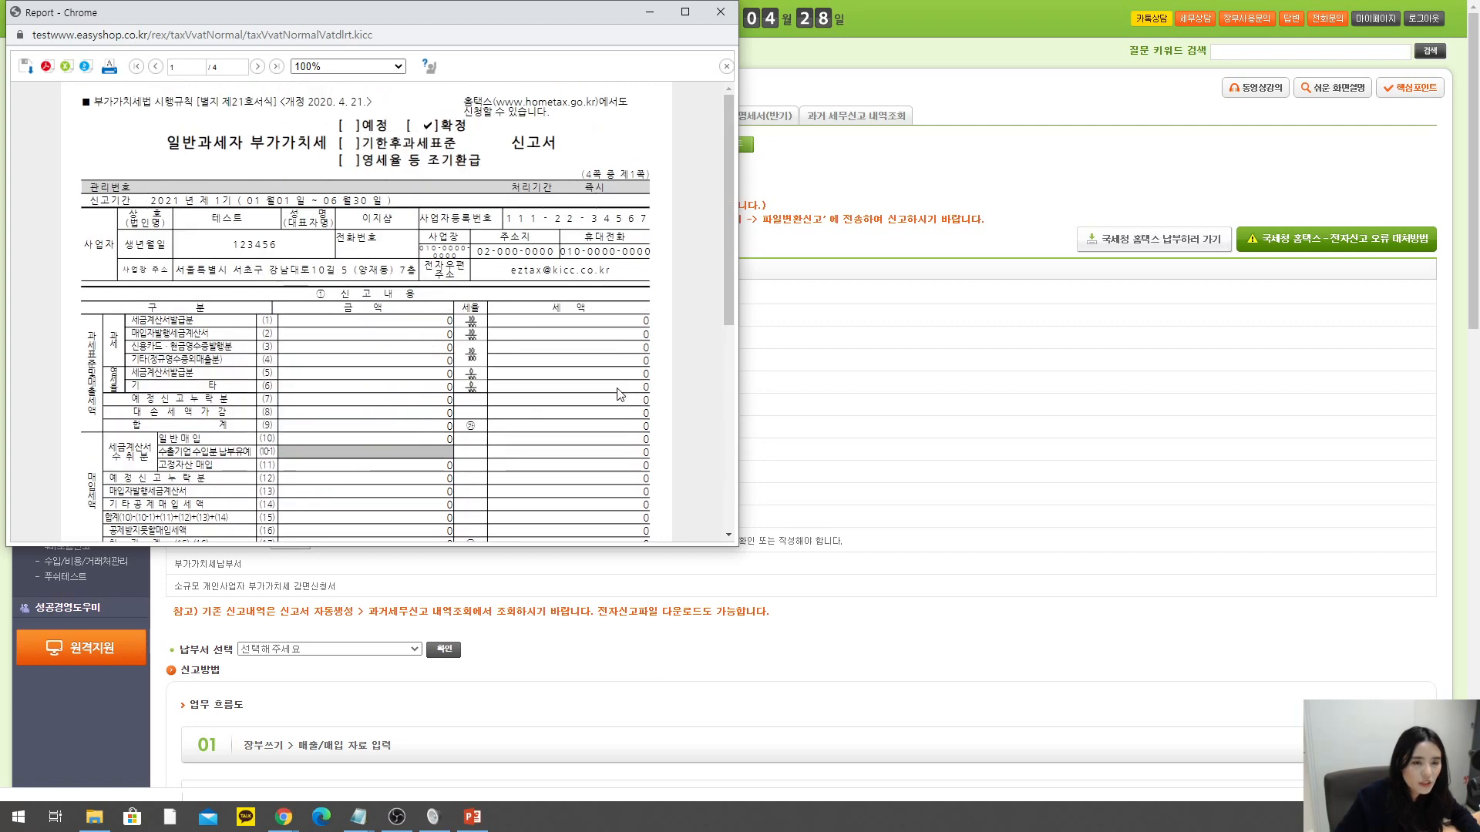
pyautogui.scroll(-3, 617, 392)
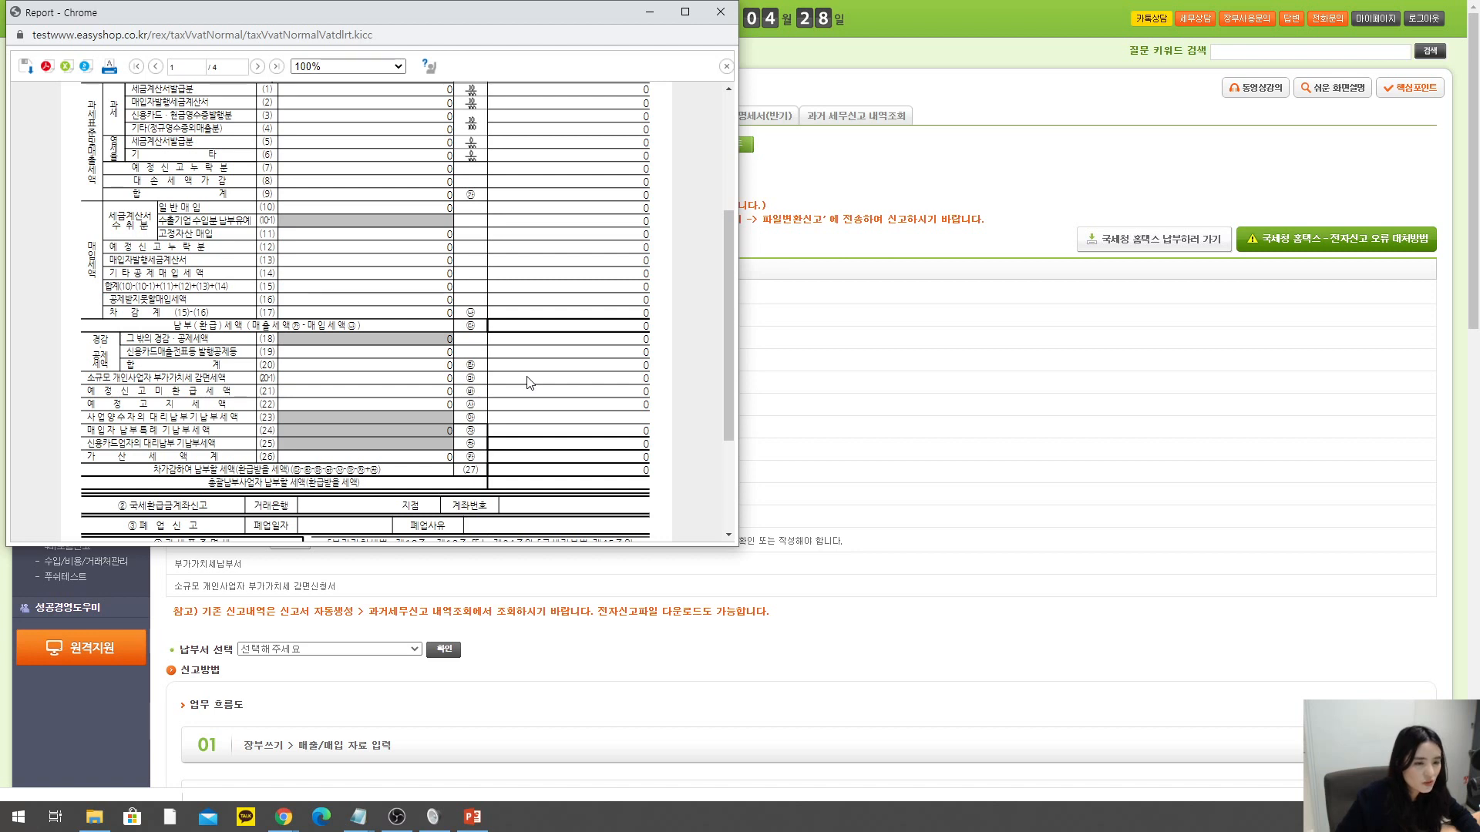
pyautogui.scroll(2, 474, 350)
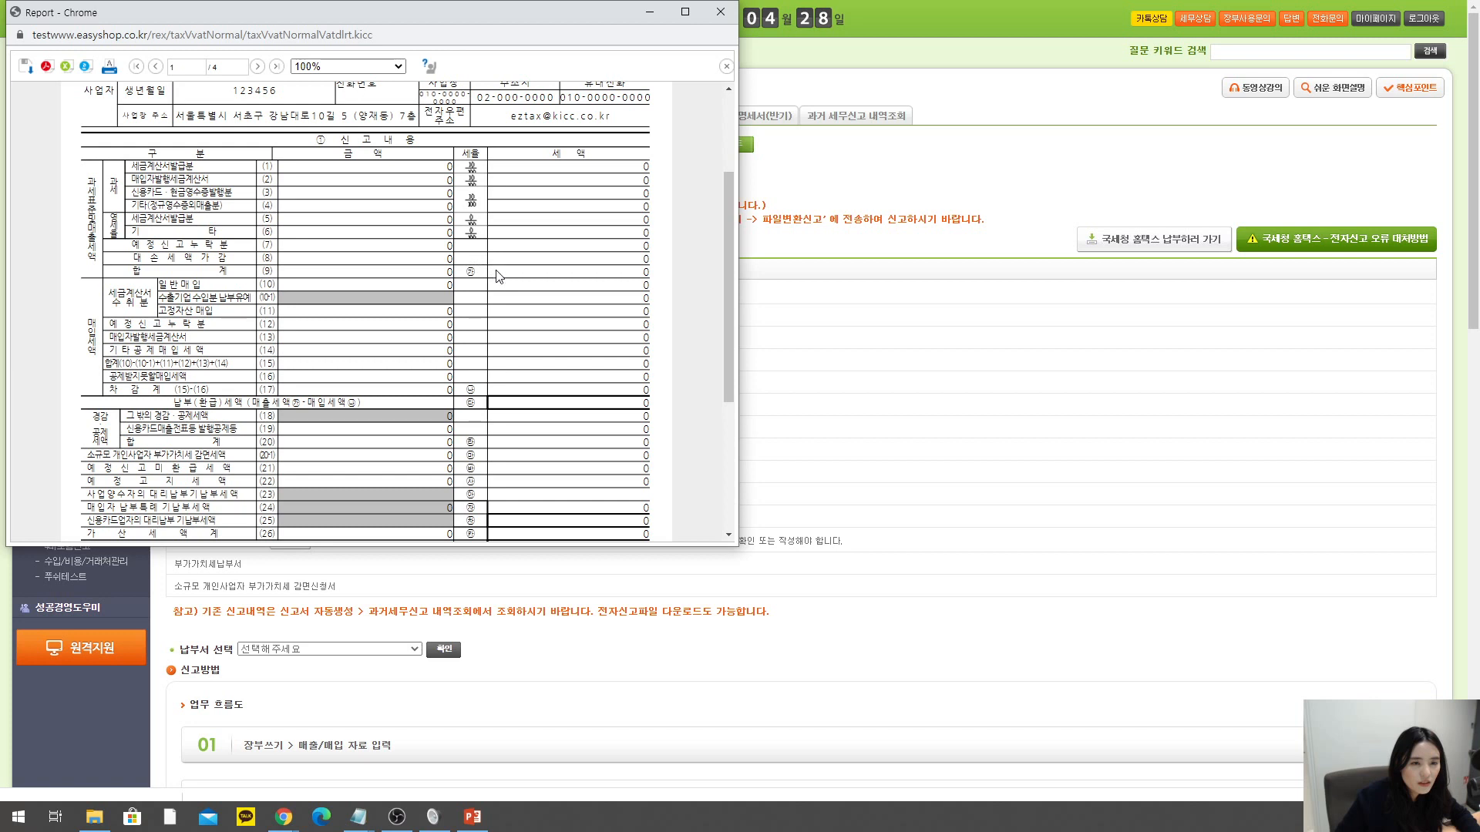
pyautogui.scroll(-1, 414, 293)
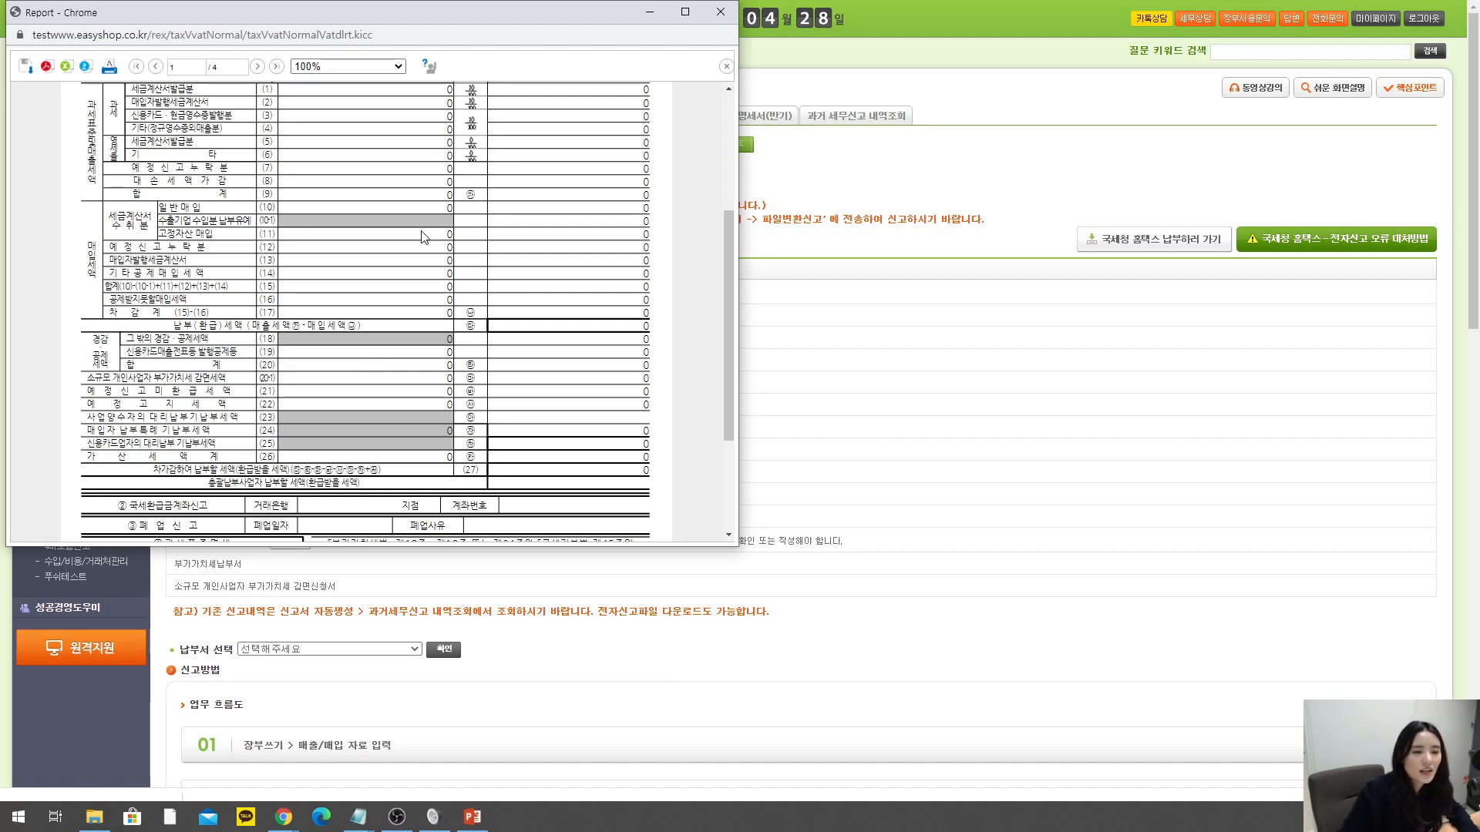
pyautogui.scroll(1, 422, 235)
pyautogui.scroll(2, 422, 237)
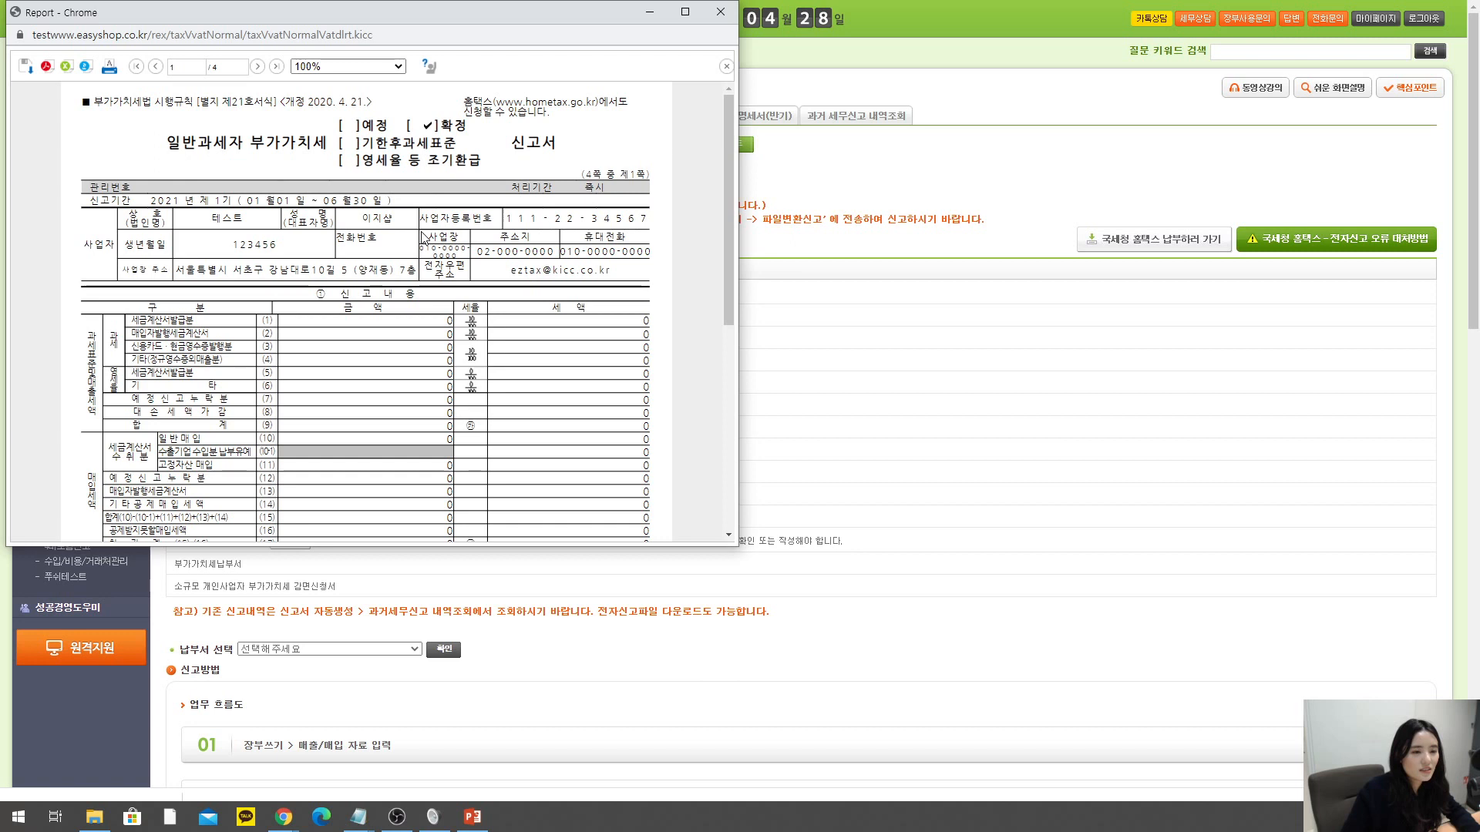
pyautogui.scroll(-1, 424, 239)
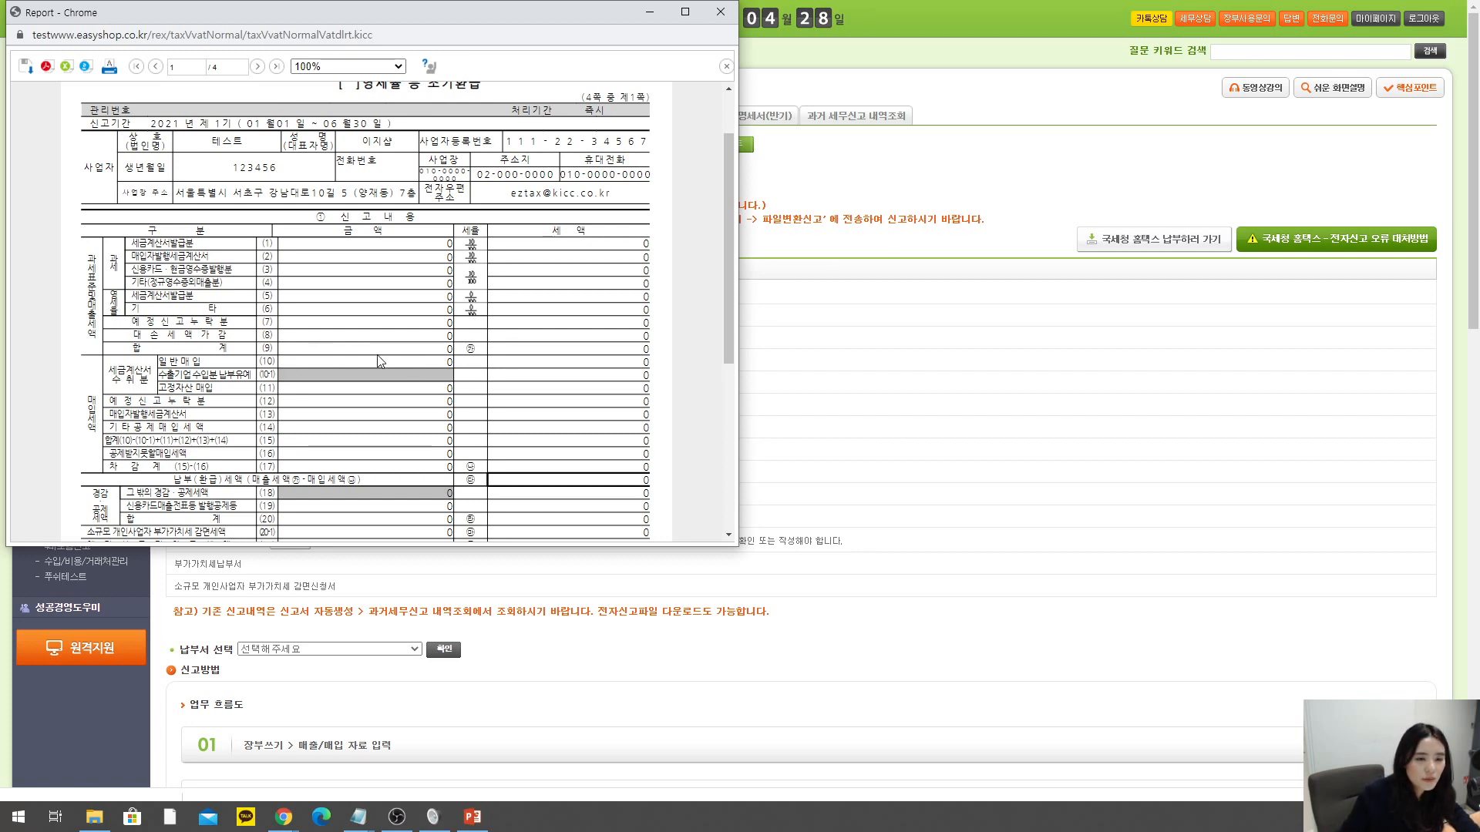
pyautogui.scroll(-1, 359, 357)
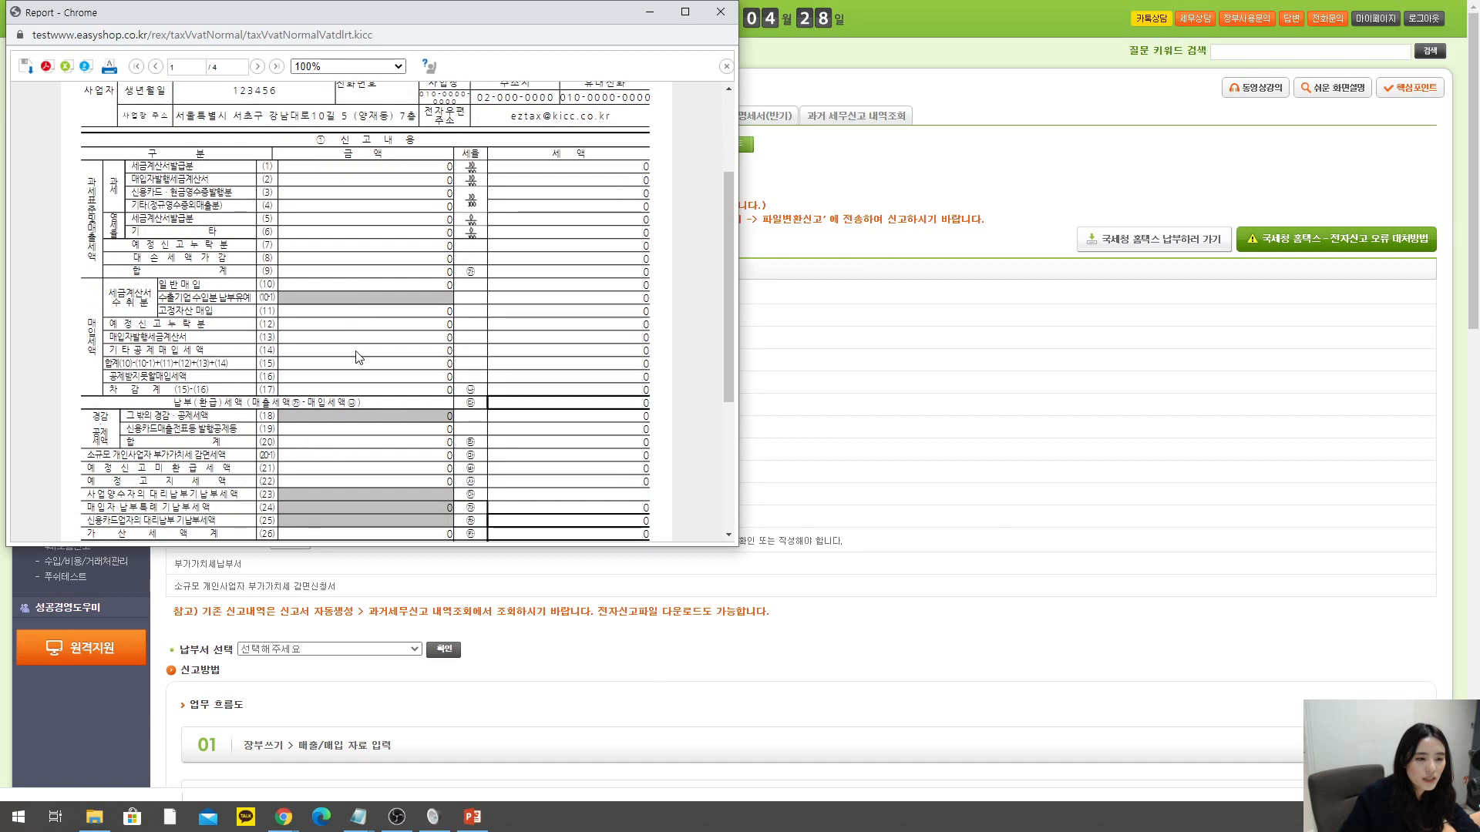
pyautogui.scroll(-1, 359, 357)
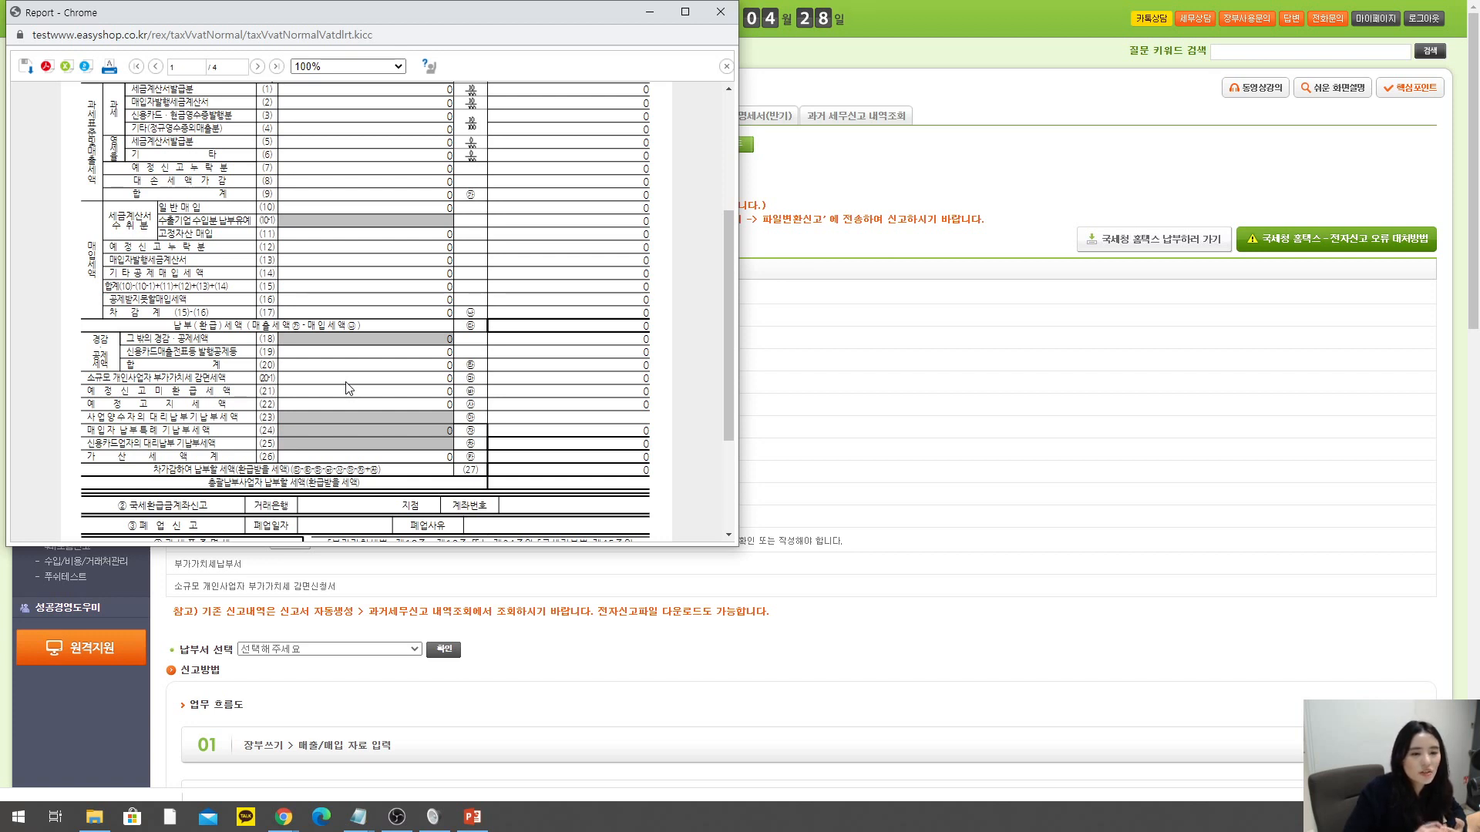
pyautogui.click(728, 13)
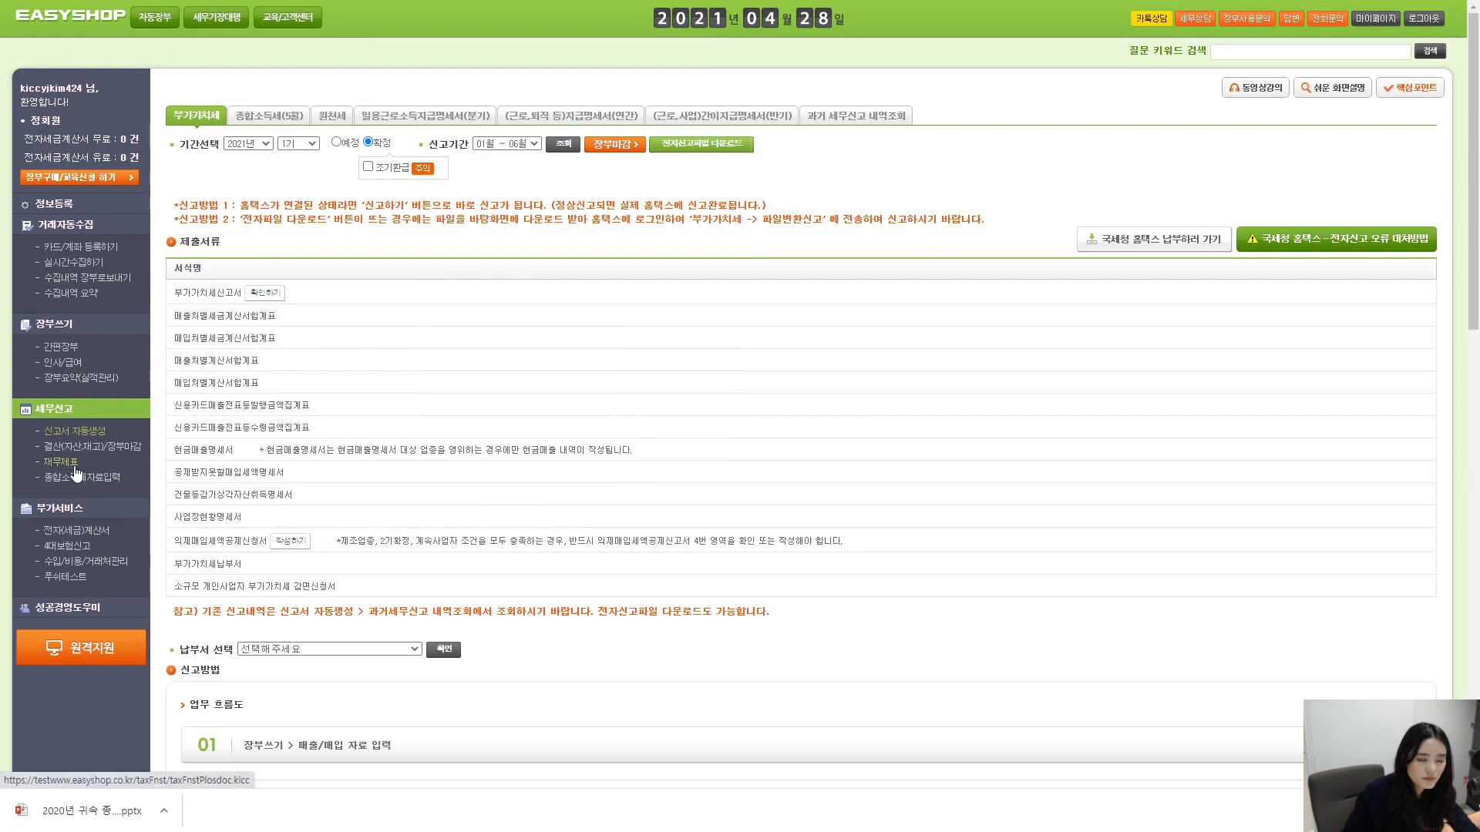
# - Return to manual slip entry under the financial statements and set the dates of the first two slip rows to 06-30
pyautogui.click(75, 465)
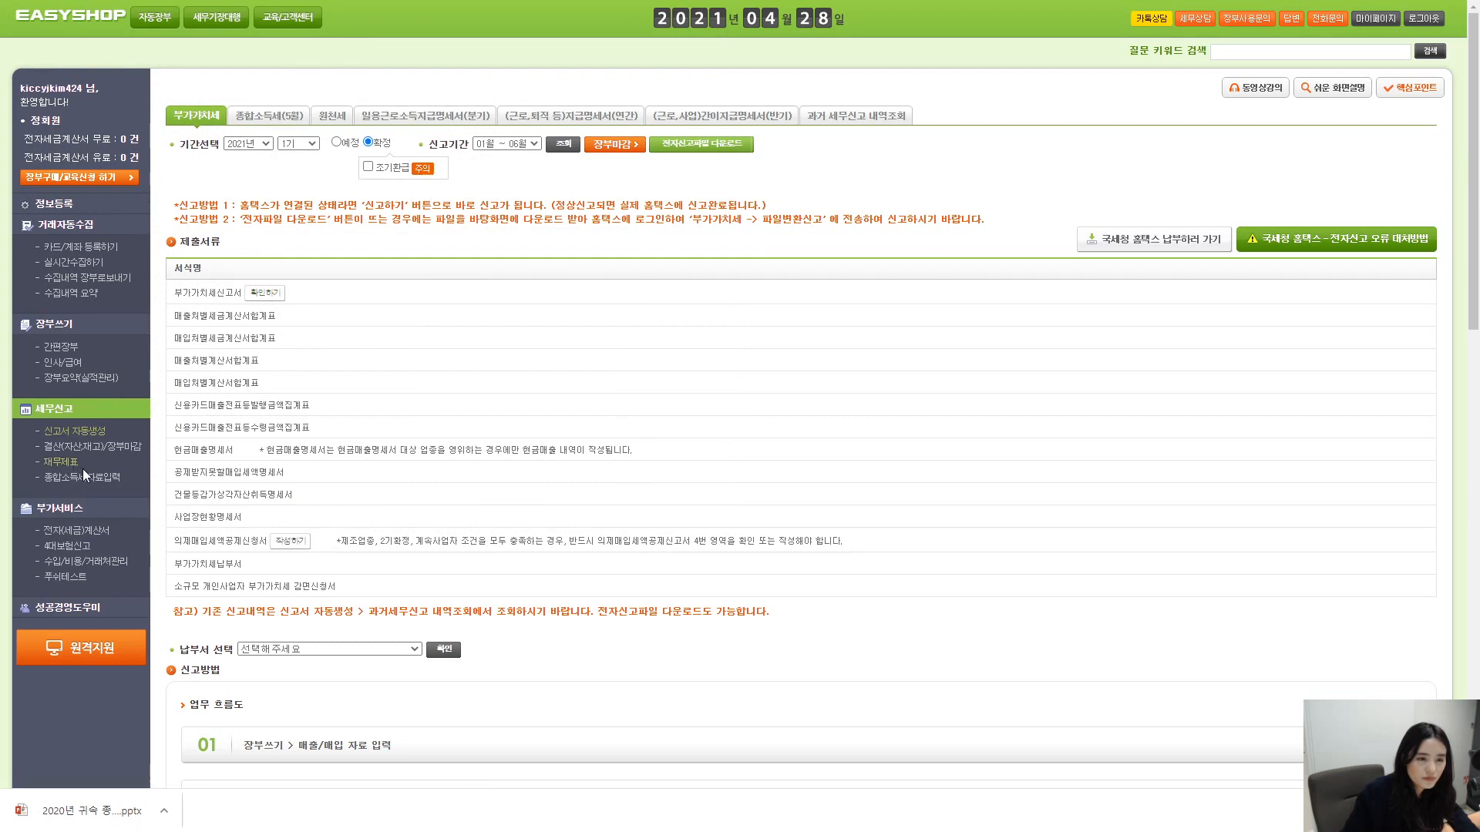
pyautogui.click(608, 163)
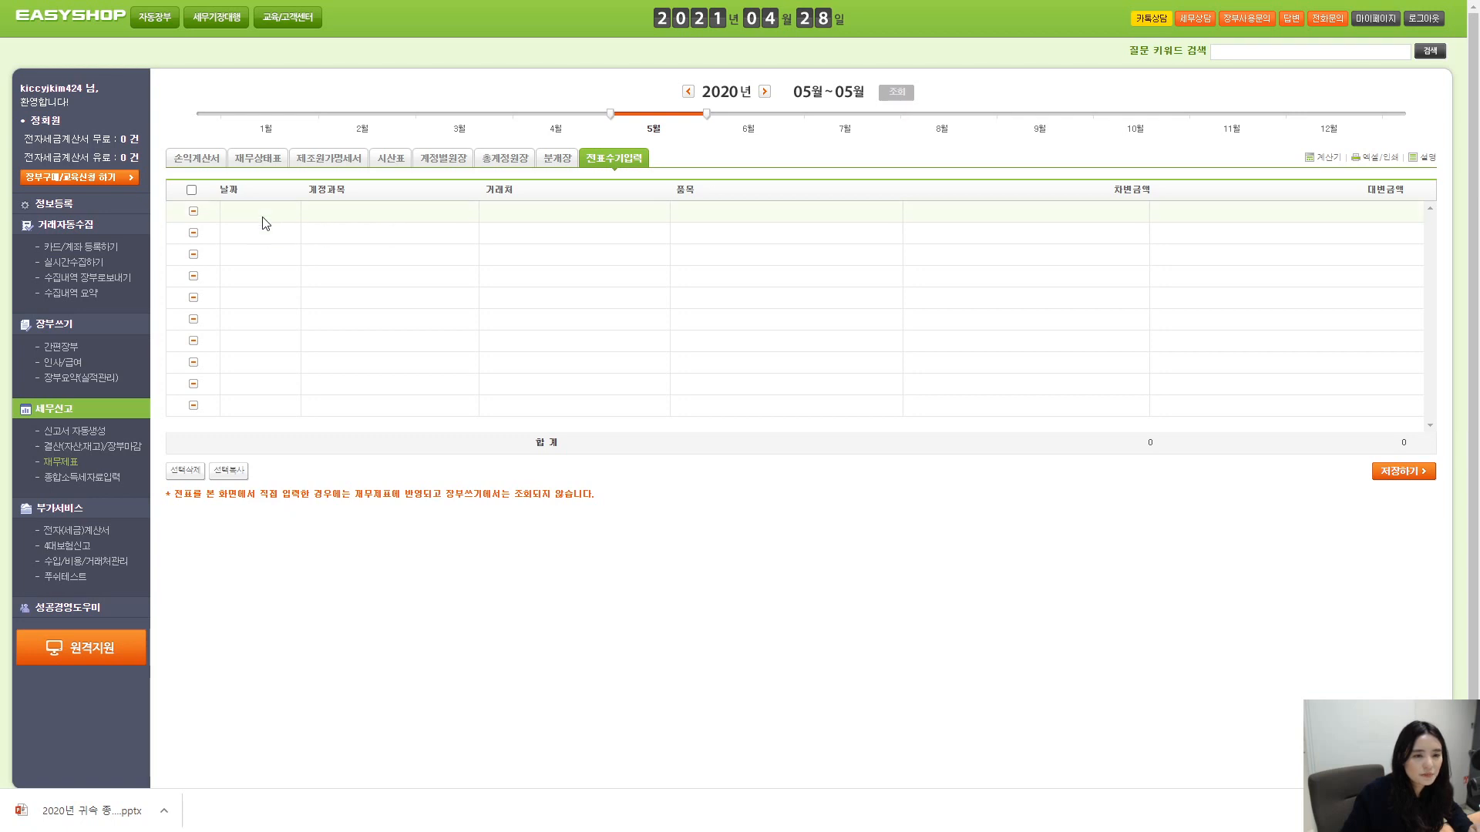
pyautogui.click(242, 211)
pyautogui.click(325, 231)
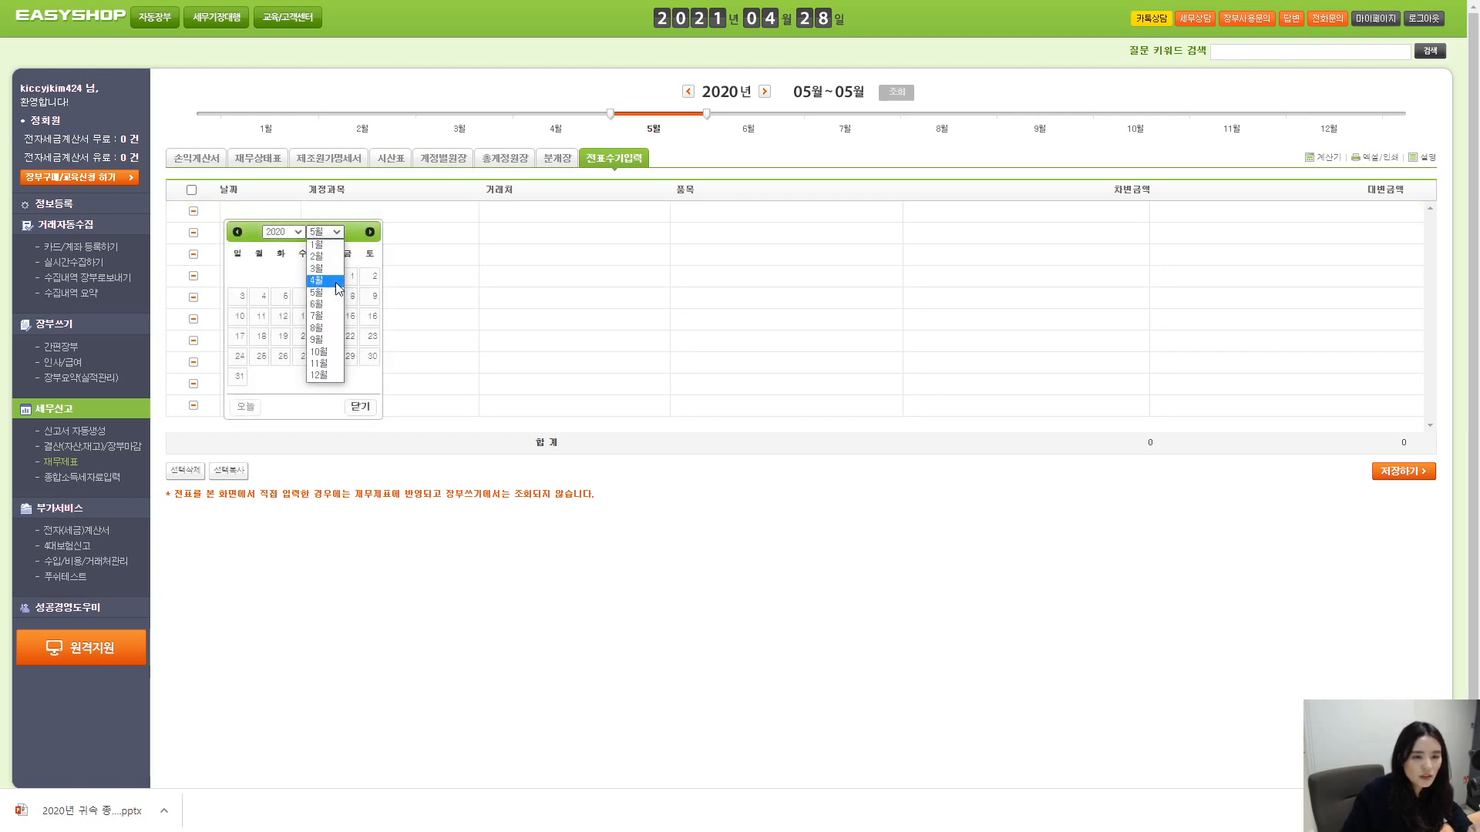
pyautogui.click(336, 303)
pyautogui.click(283, 356)
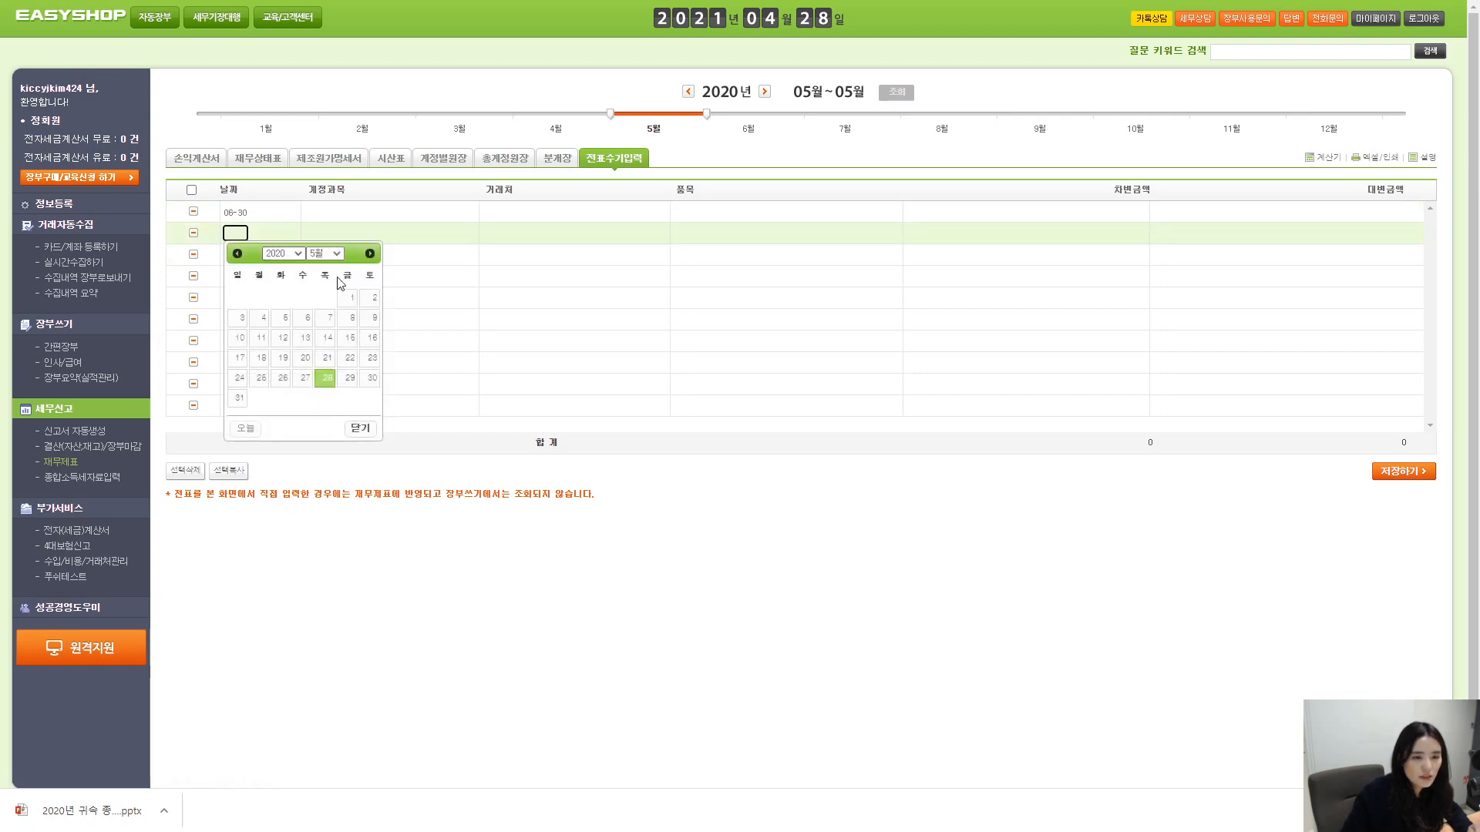
pyautogui.click(324, 253)
pyautogui.click(324, 325)
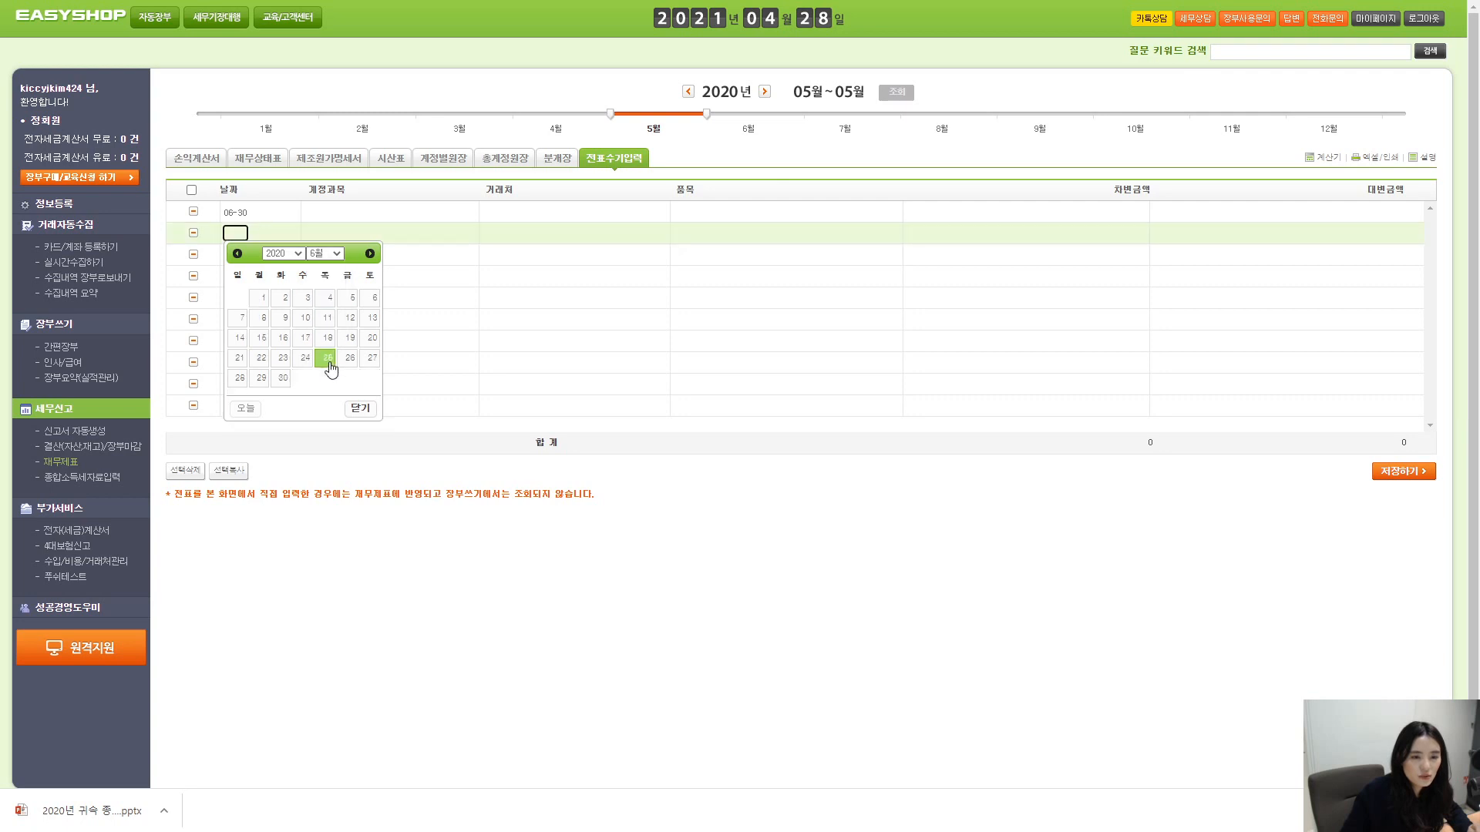
pyautogui.click(283, 379)
# - Look up the account 인출금 and assign it to the first slip row
pyautogui.click(347, 209)
pyautogui.write('인출금')
pyautogui.press('Return')
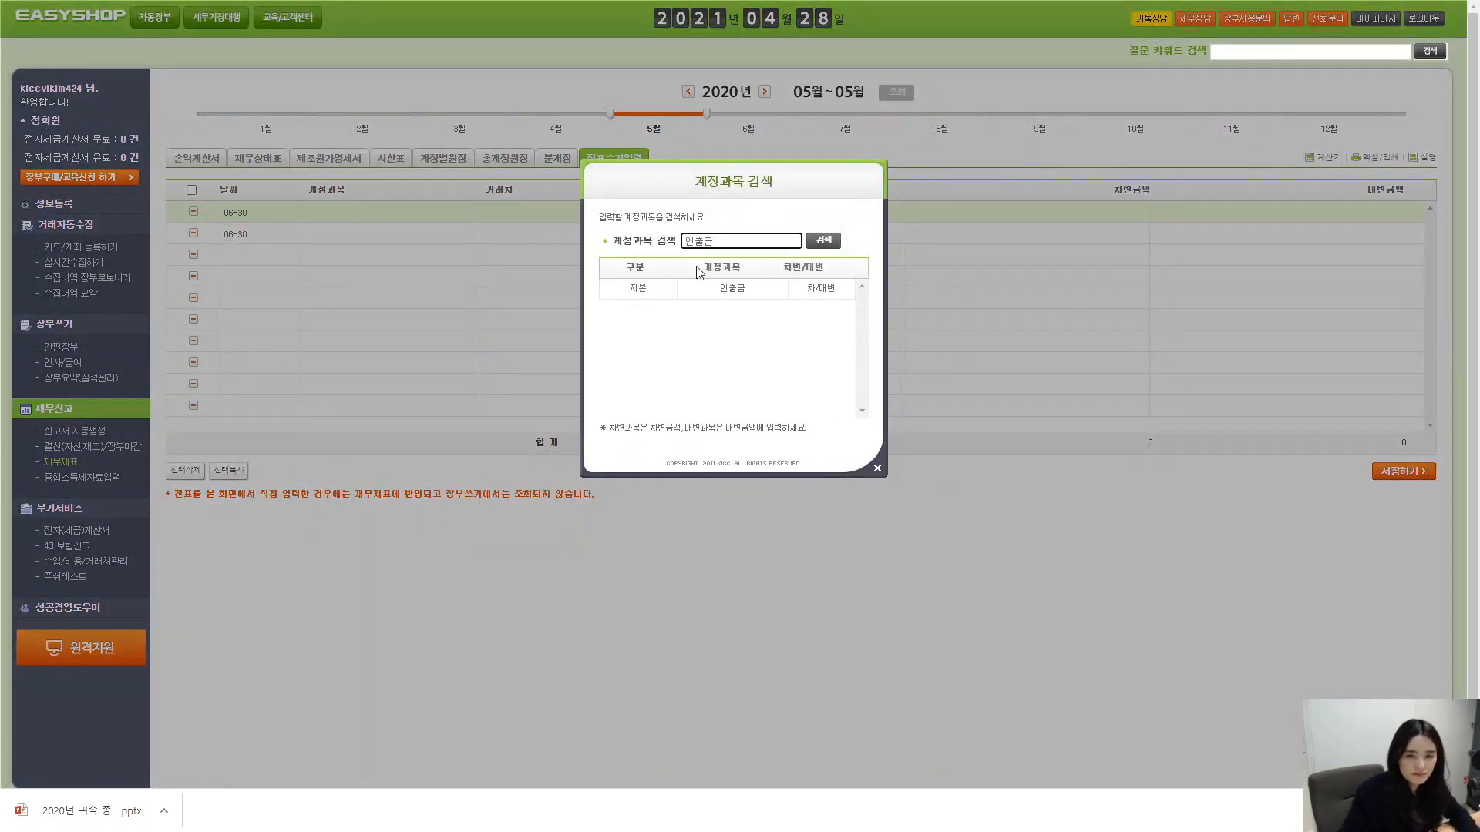
pyautogui.click(724, 288)
# - Look up the account 잡이익 and assign it to the second slip row
pyautogui.click(330, 234)
pyautogui.write('재이익')
pyautogui.press('Return')
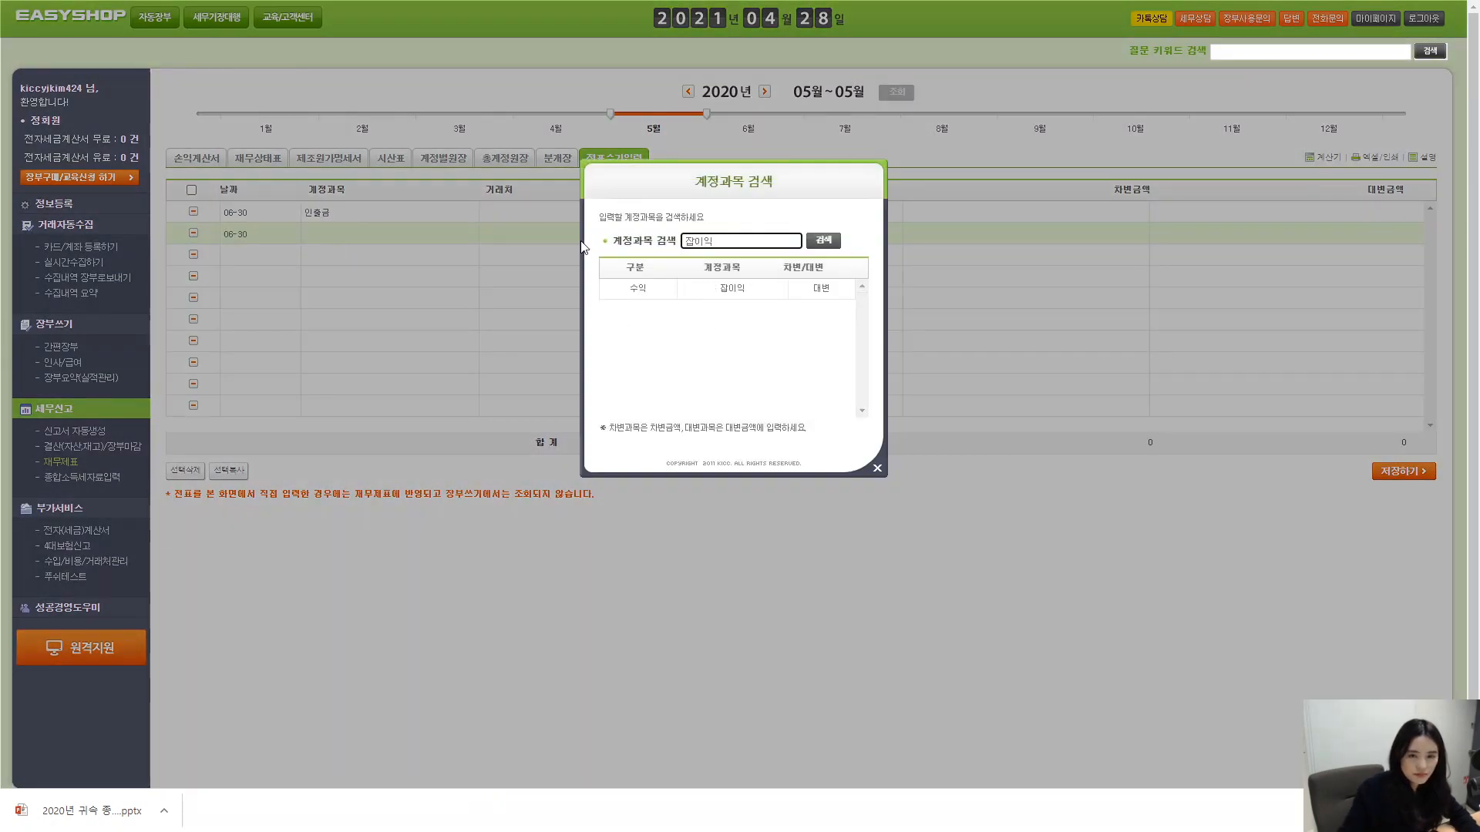
pyautogui.click(726, 290)
# - Enter 전자신고세액공제 as the item description of the 잡이익 row
pyautogui.click(716, 236)
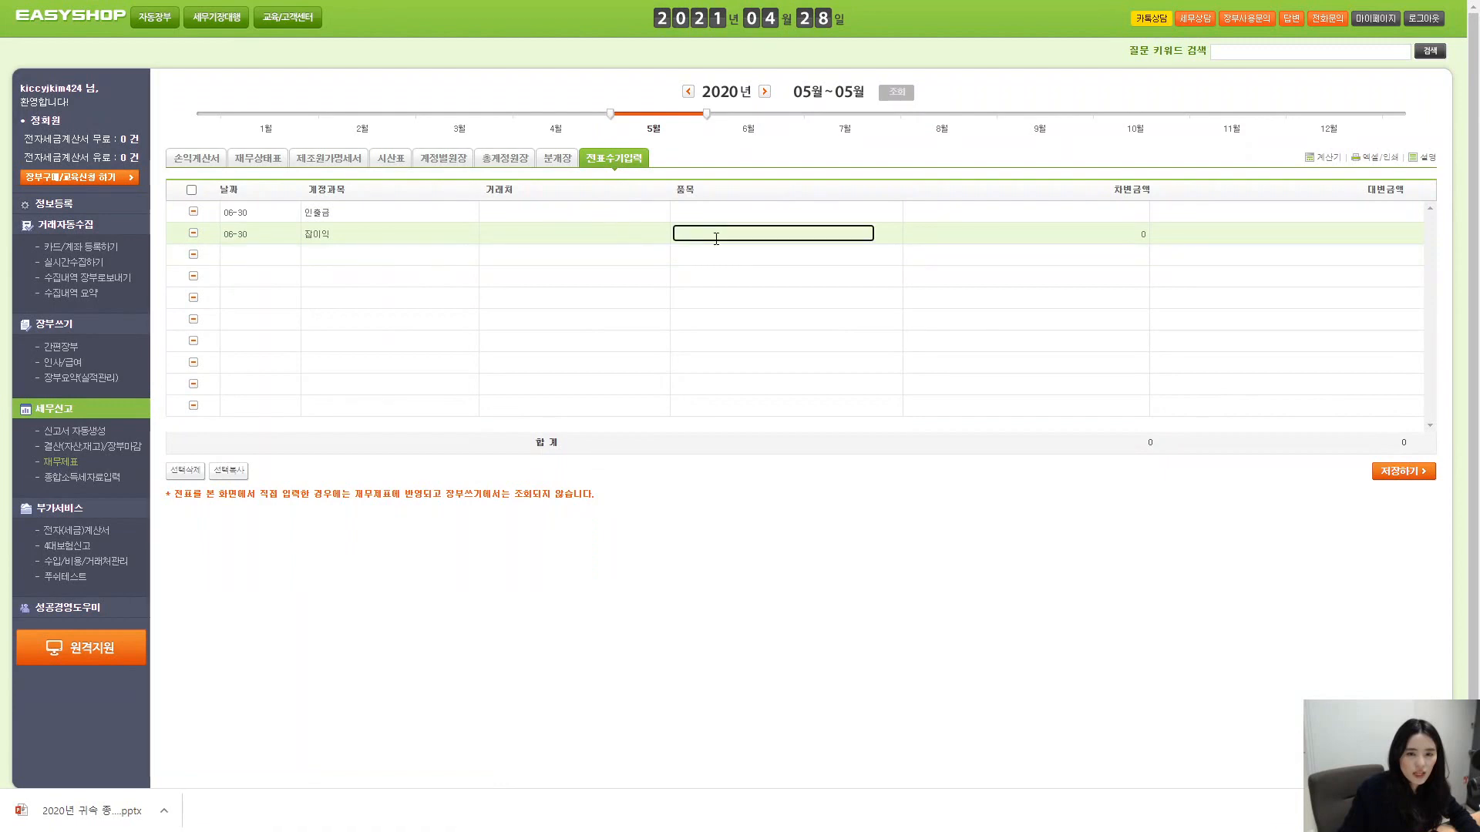
pyautogui.click(716, 239)
pyautogui.write('전자신고')
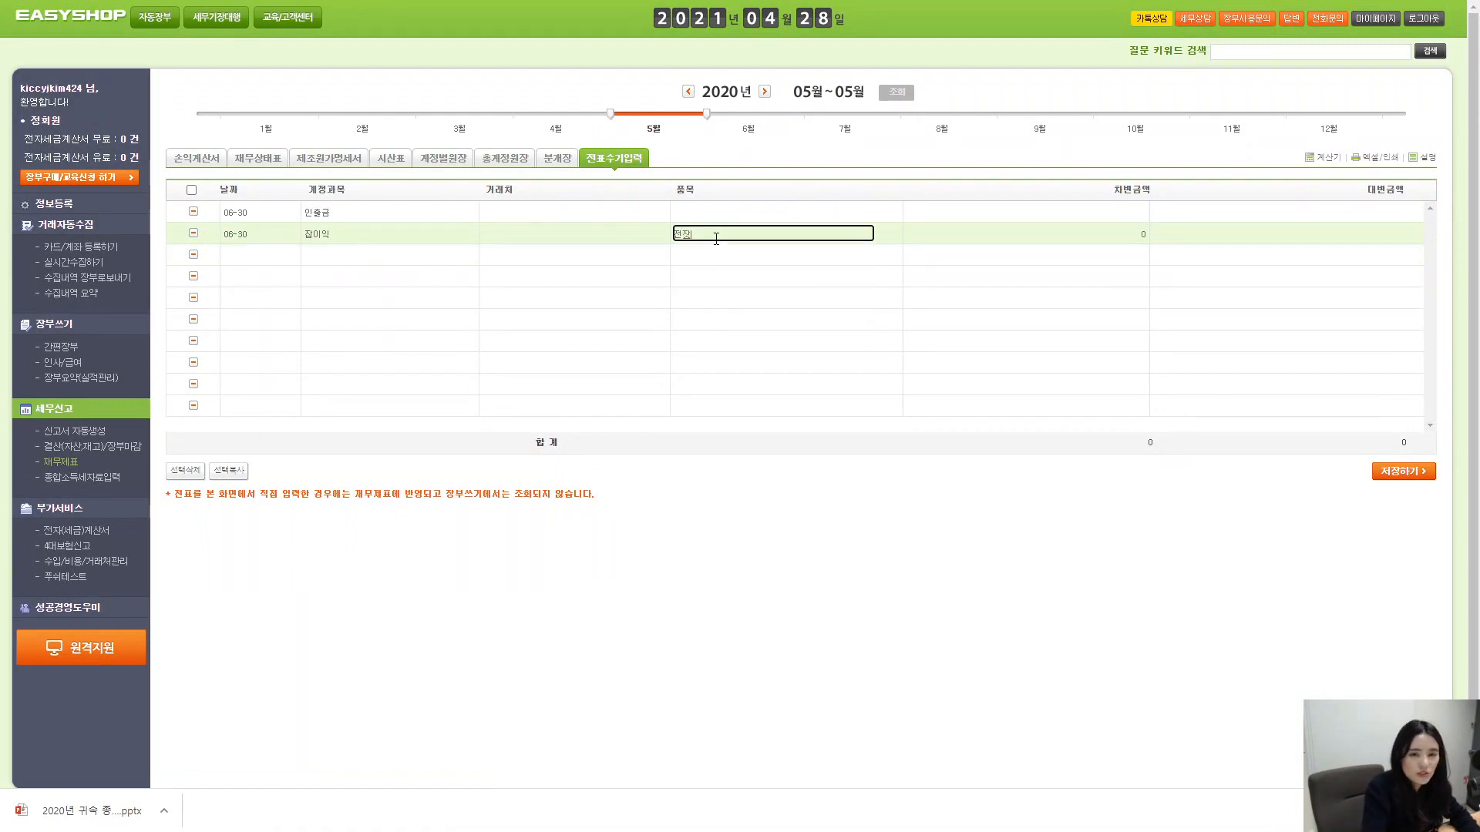
pyautogui.write('세액')
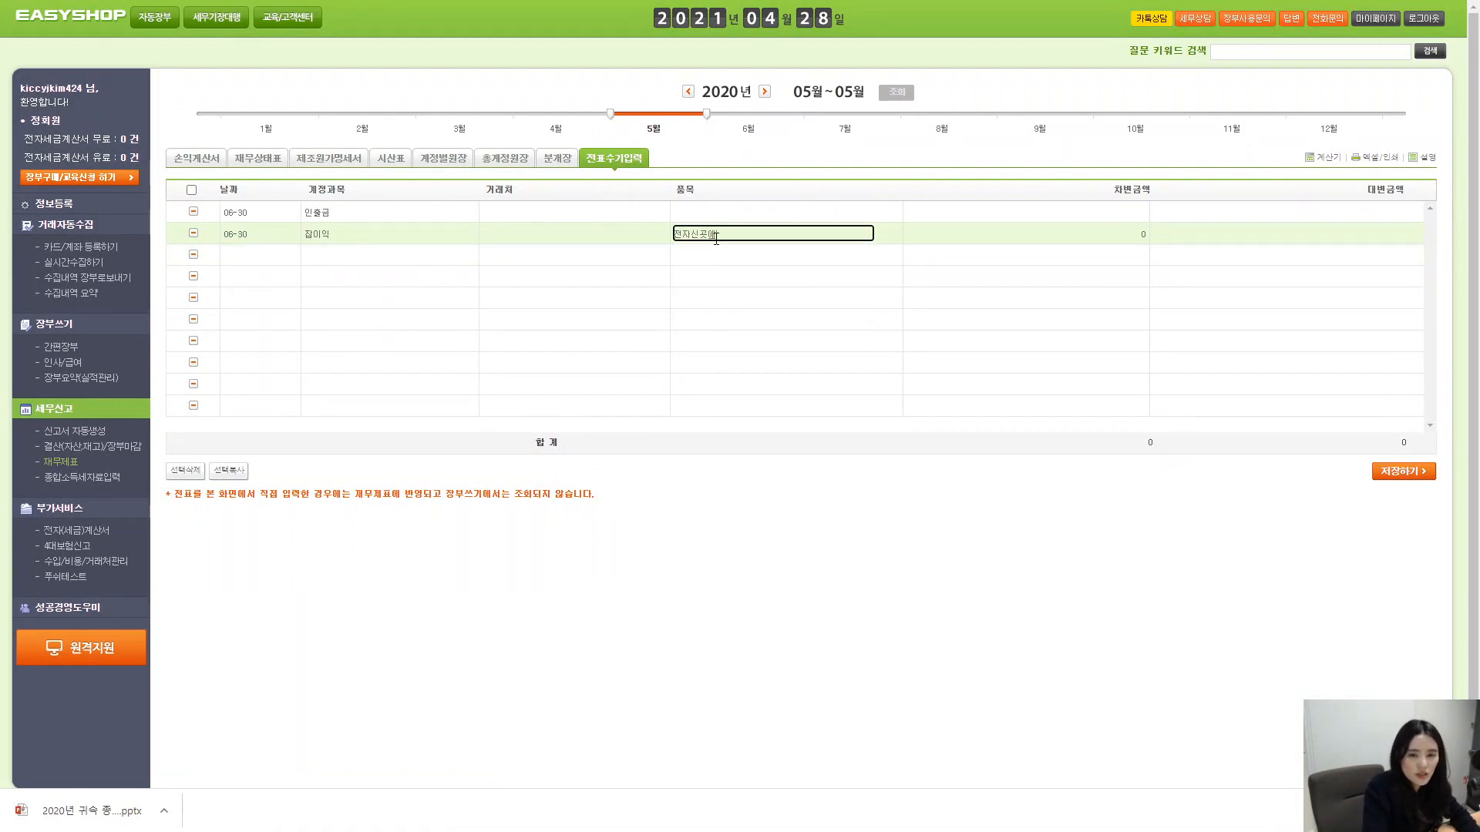
pyautogui.write('공제')
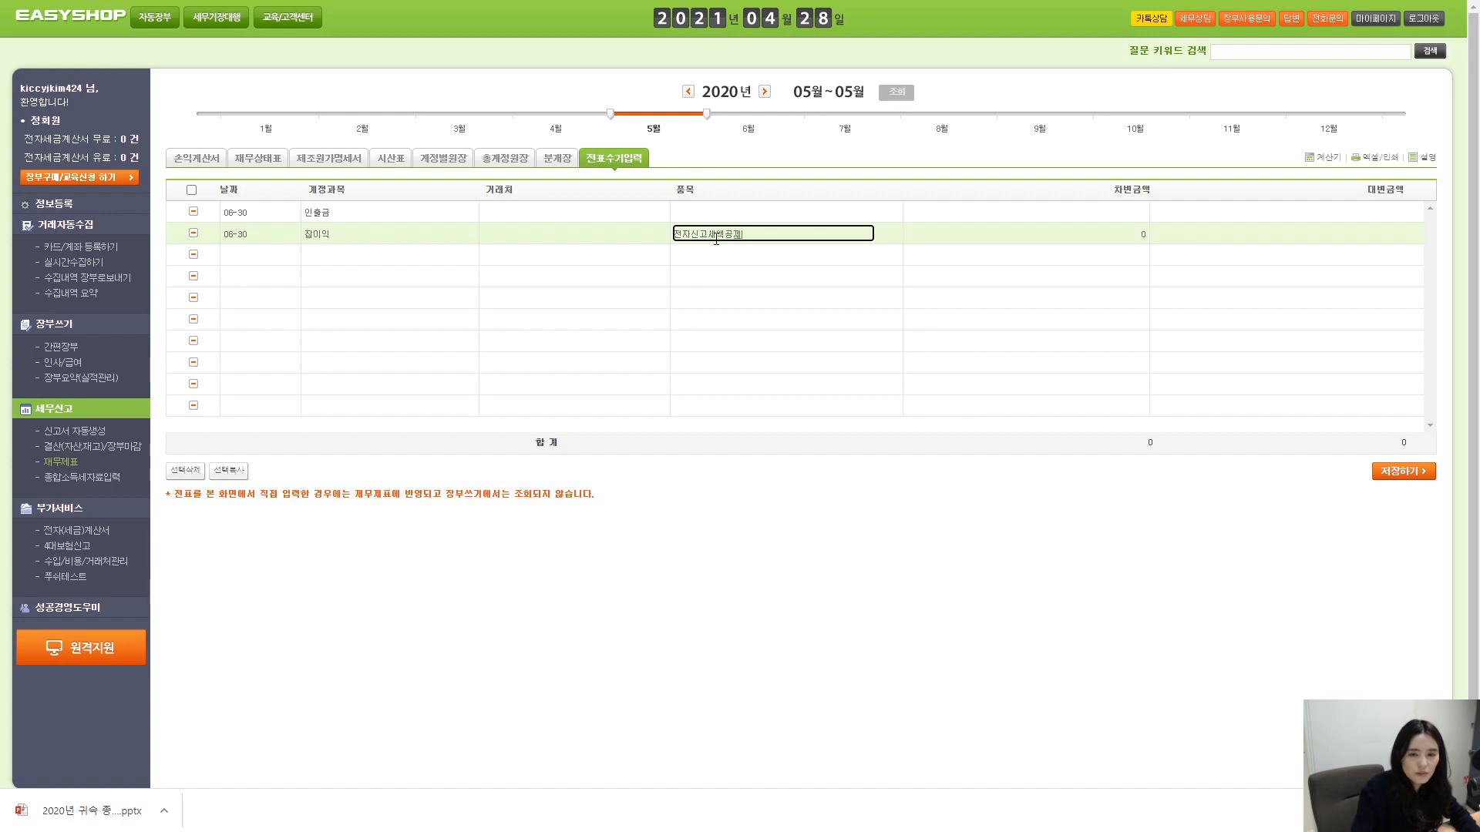
# - Enter a debit amount of 10,000 for the 인출금 row and a credit amount of 10,000 for the 잡이익 row
pyautogui.click(1139, 207)
pyautogui.write('10000')
pyautogui.click(1227, 235)
pyautogui.write('10,000')
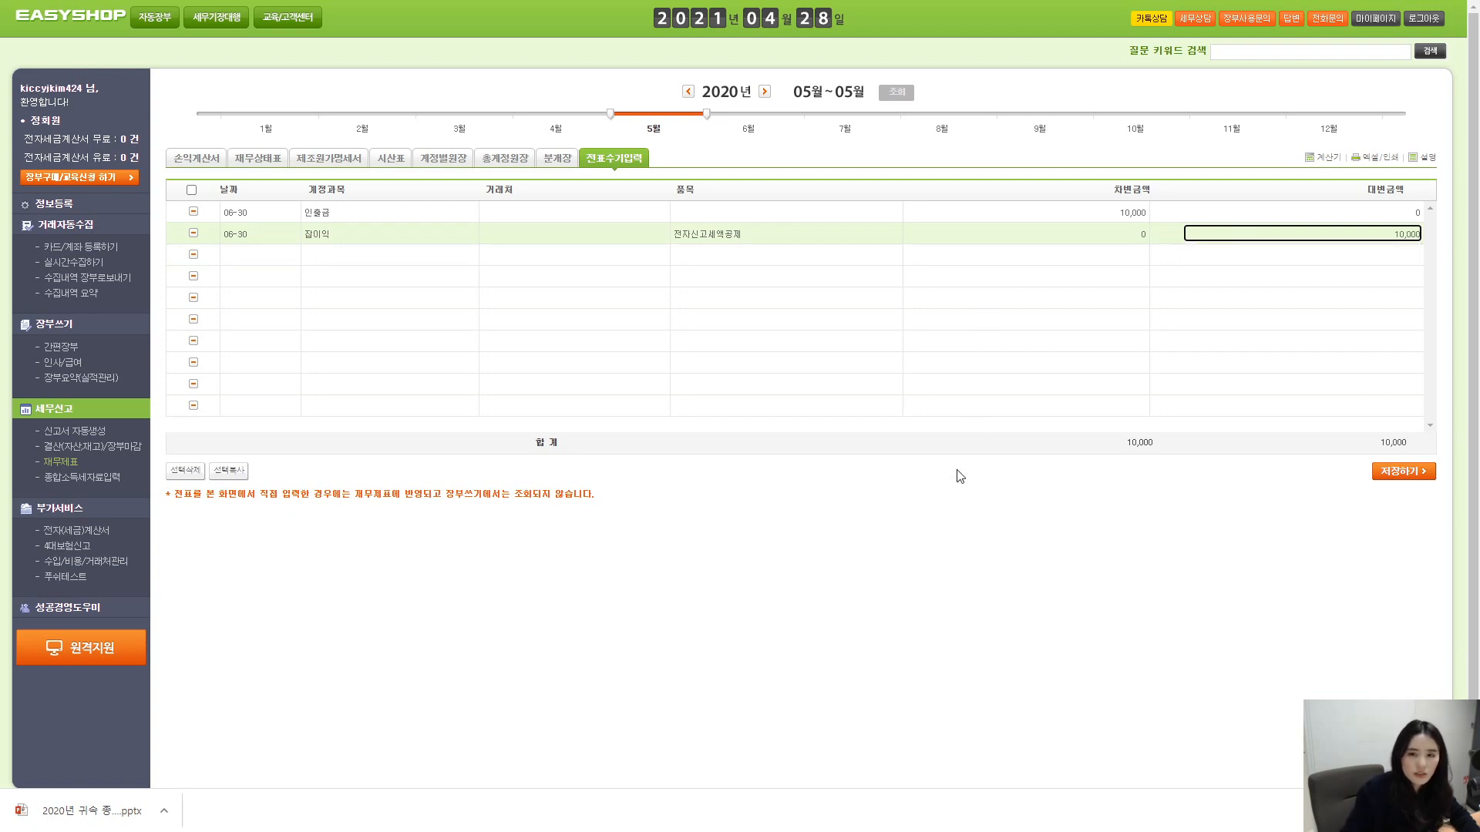
pyautogui.click(917, 527)
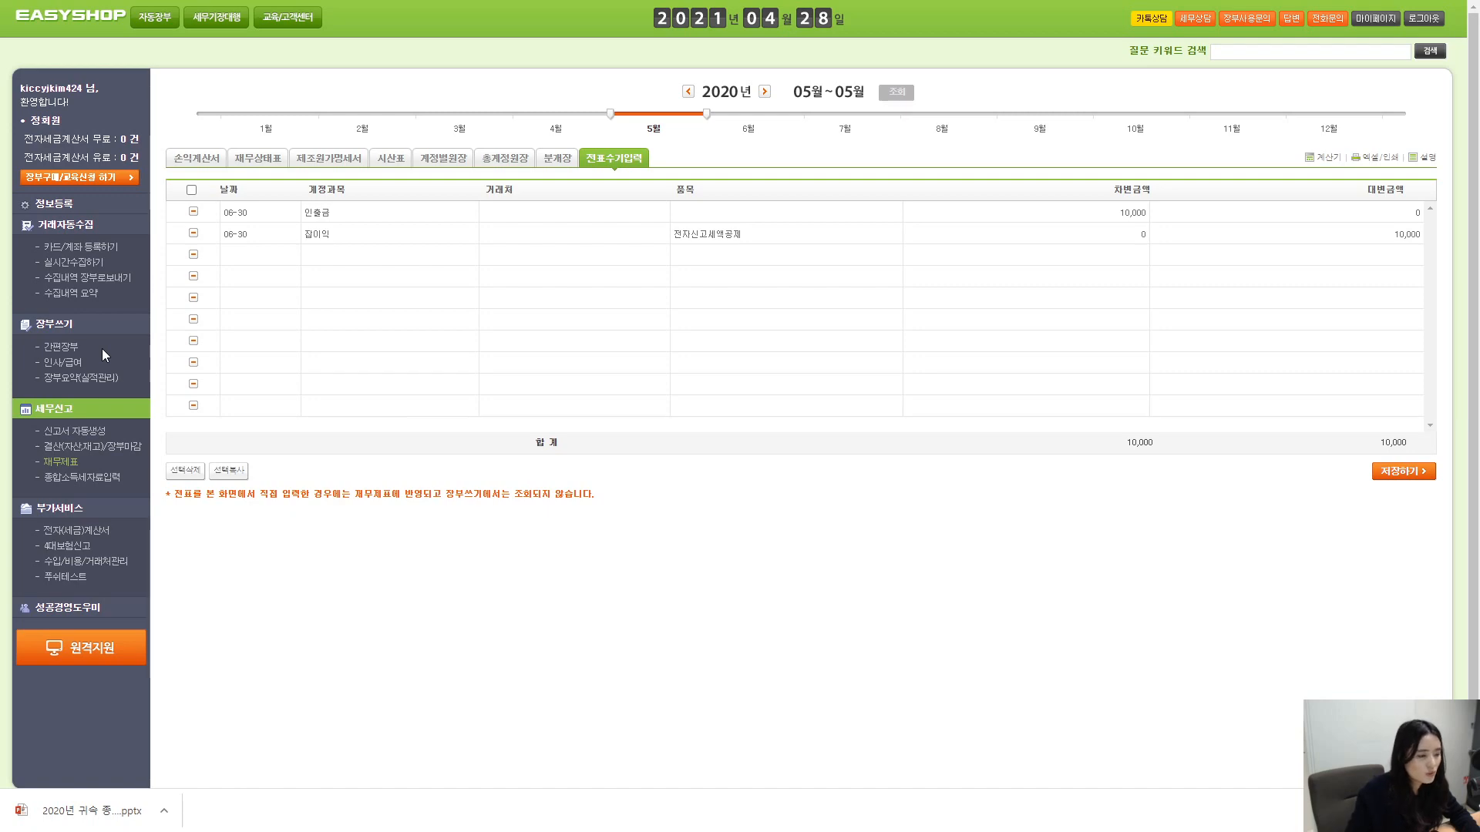
# - Switch to the PowerPoint presentation, maximize its window and open slide 27
pyautogui.hotkey('alt', 'Tab')
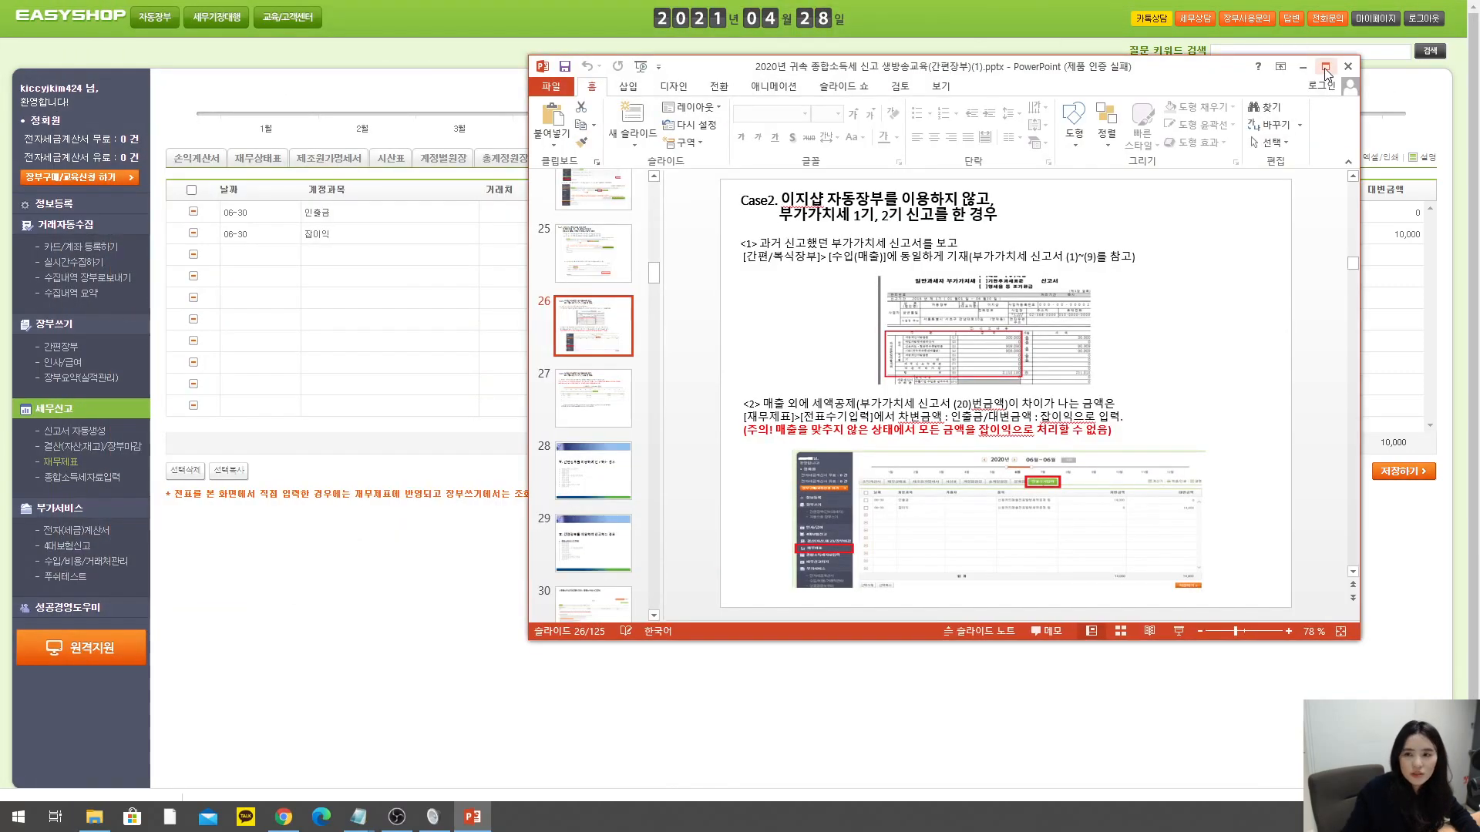
pyautogui.click(1325, 73)
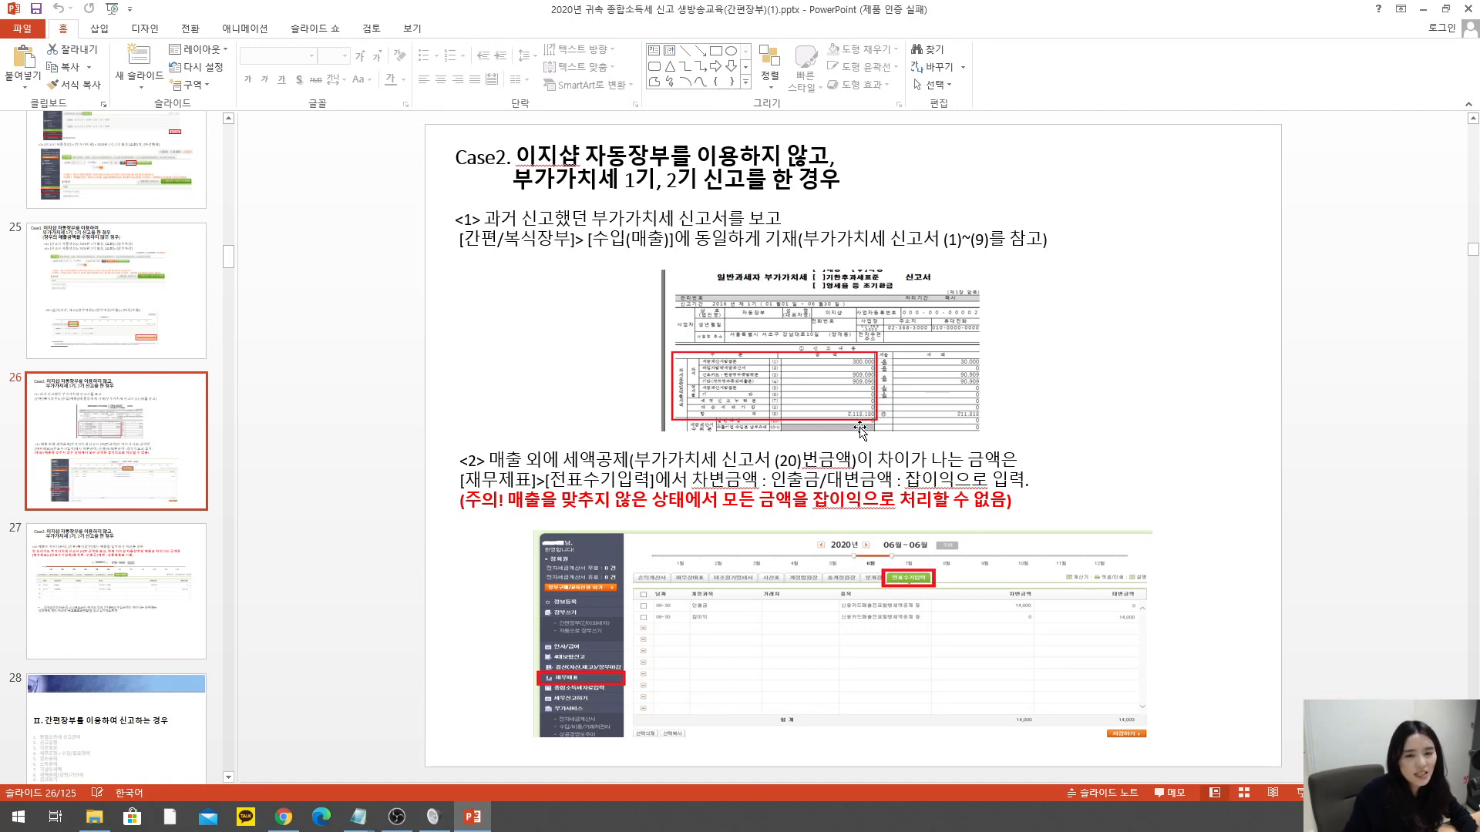
pyautogui.click(89, 595)
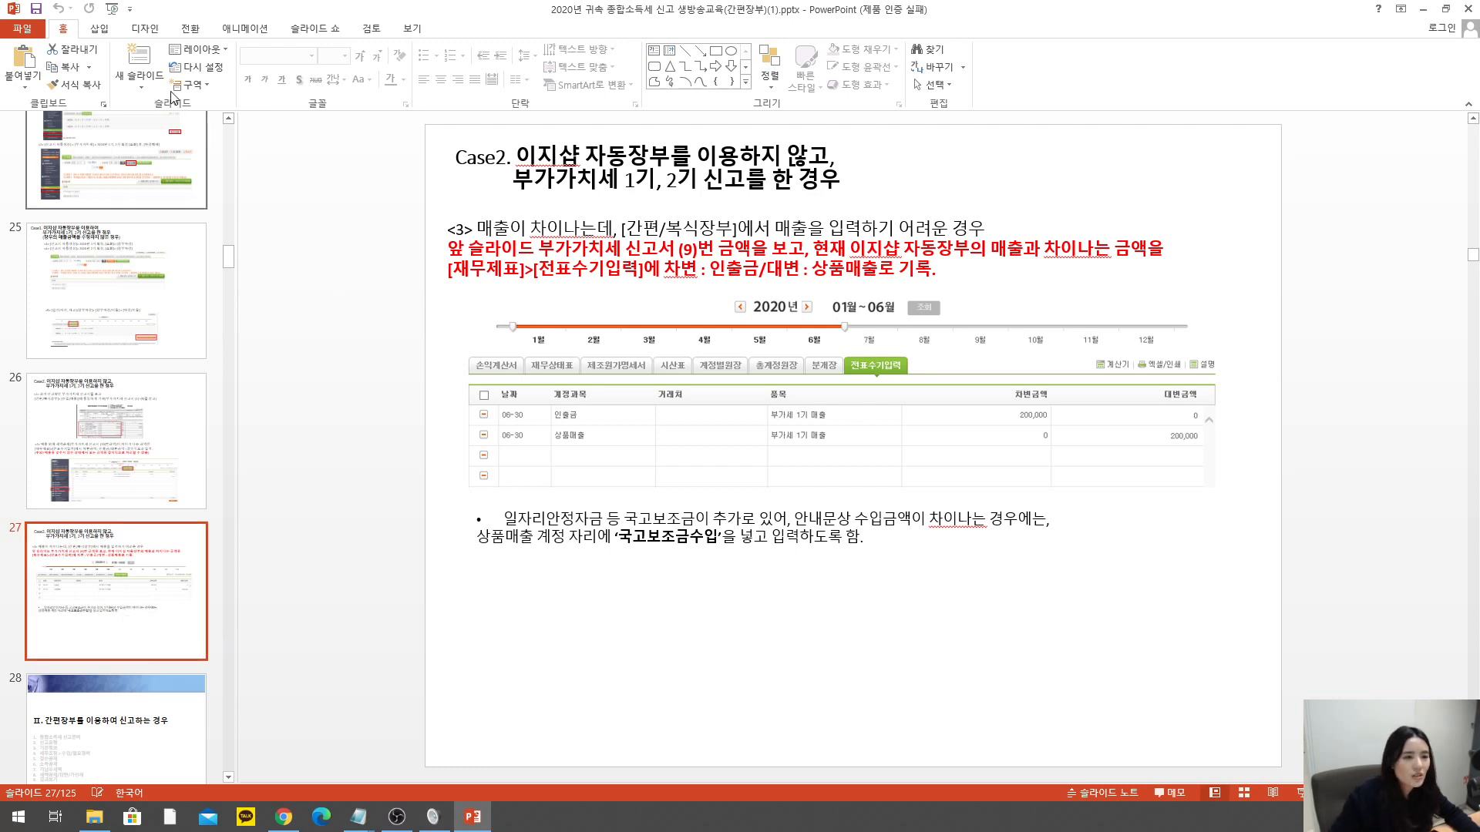
# - Add a horizontal text box below the bullet on slide 27 with the heading 수입금액 followed by a blank line
pyautogui.click(100, 31)
pyautogui.click(581, 94)
pyautogui.click(609, 108)
pyautogui.moveTo(471, 604); pyautogui.dragTo(1220, 720)
pyautogui.write('tndl')
pyautogui.press('BackSpace')
pyautogui.press('BackSpace')
pyautogui.press('BackSpace')
pyautogui.press('BackSpace')
pyautogui.write('수입금액')
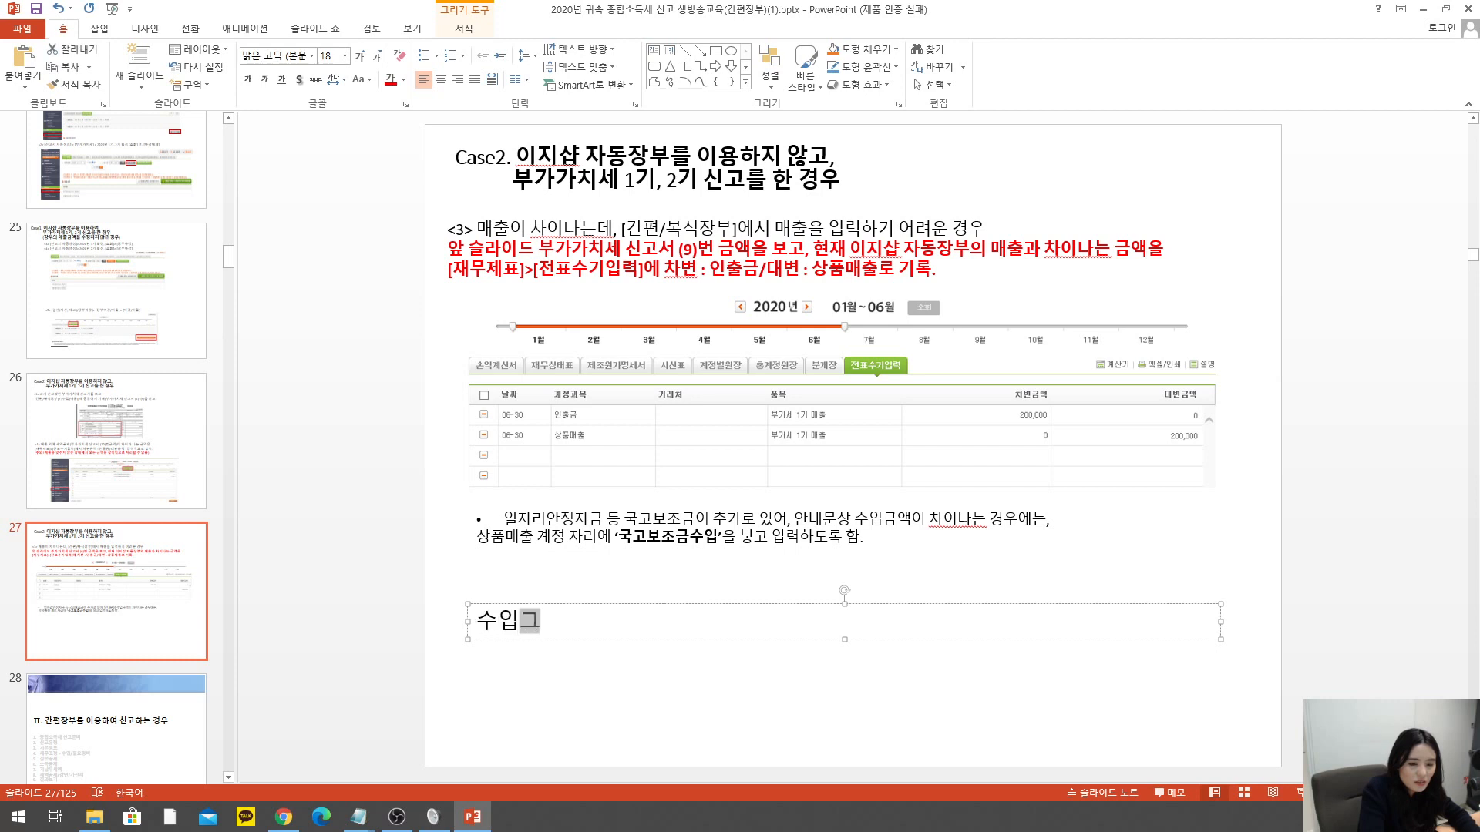
pyautogui.press('Return')
pyautogui.press('Return')
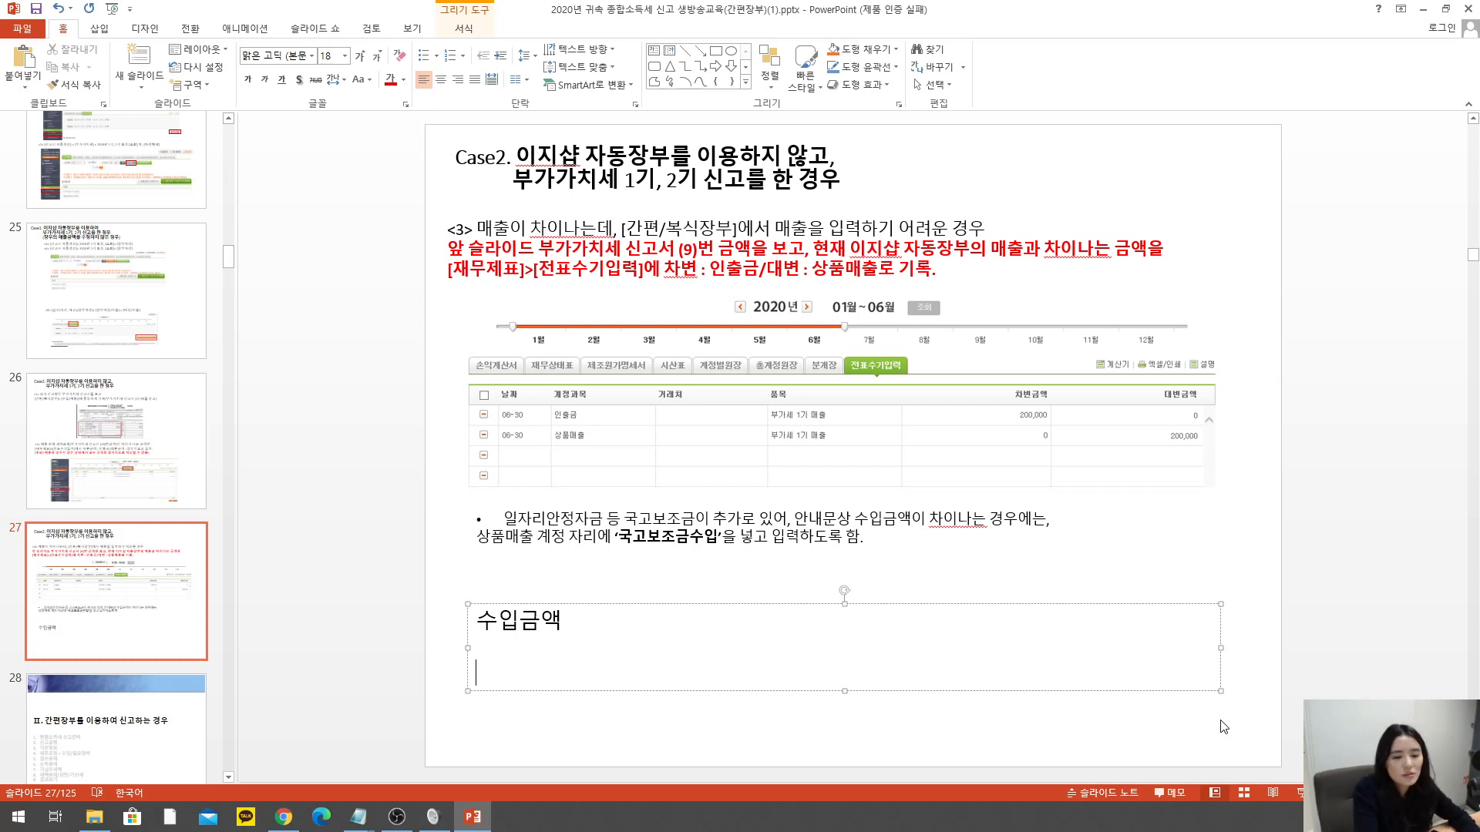
# - Begin the formula under the heading with the text "부가세 매출금액 1기, 2기 합계"
pyautogui.write('부갓')
pyautogui.write('세')
pyautogui.write(' 매출금액')
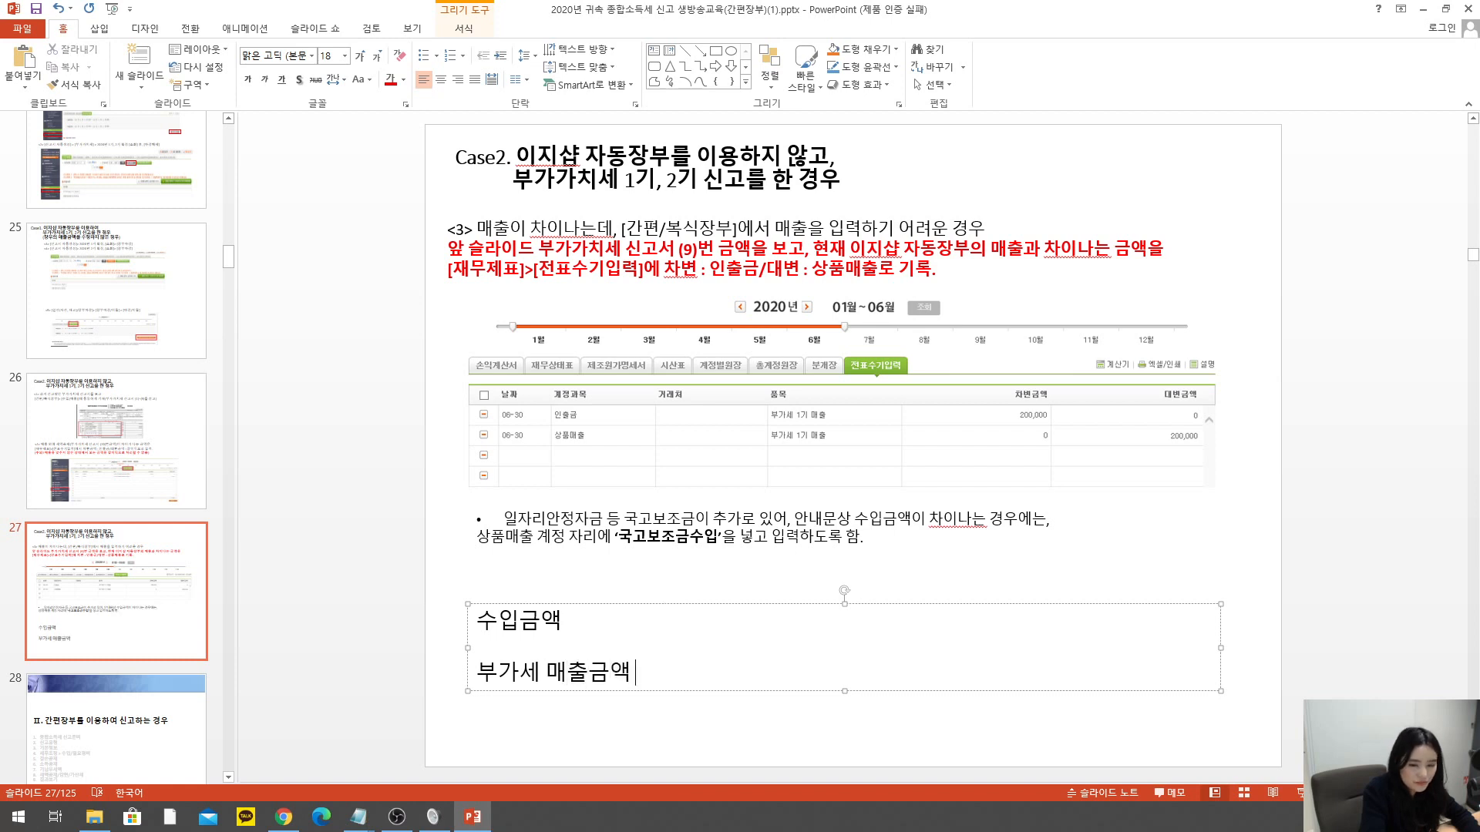
pyautogui.write(' 1기,')
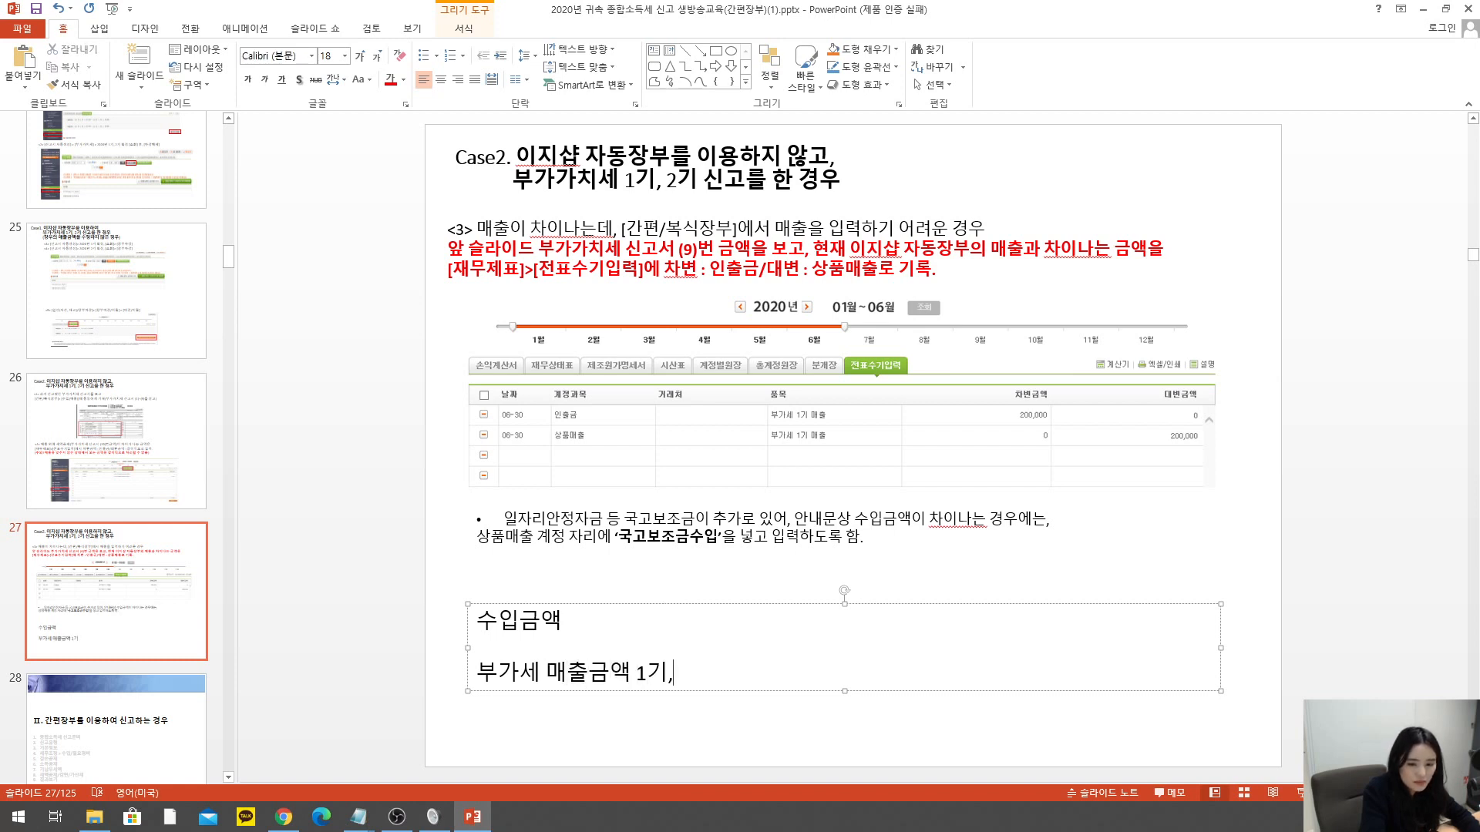
pyautogui.write(' 2기 합계')
# - Append "+ 부가세 세액공제(신용카드매출전표등 발행세액공제 등등)" to the formula
pyautogui.press('Hangul')
pyautogui.write('+')
pyautogui.press('Hangul')
pyautogui.write('부가세 셍')
pyautogui.write('액공제')
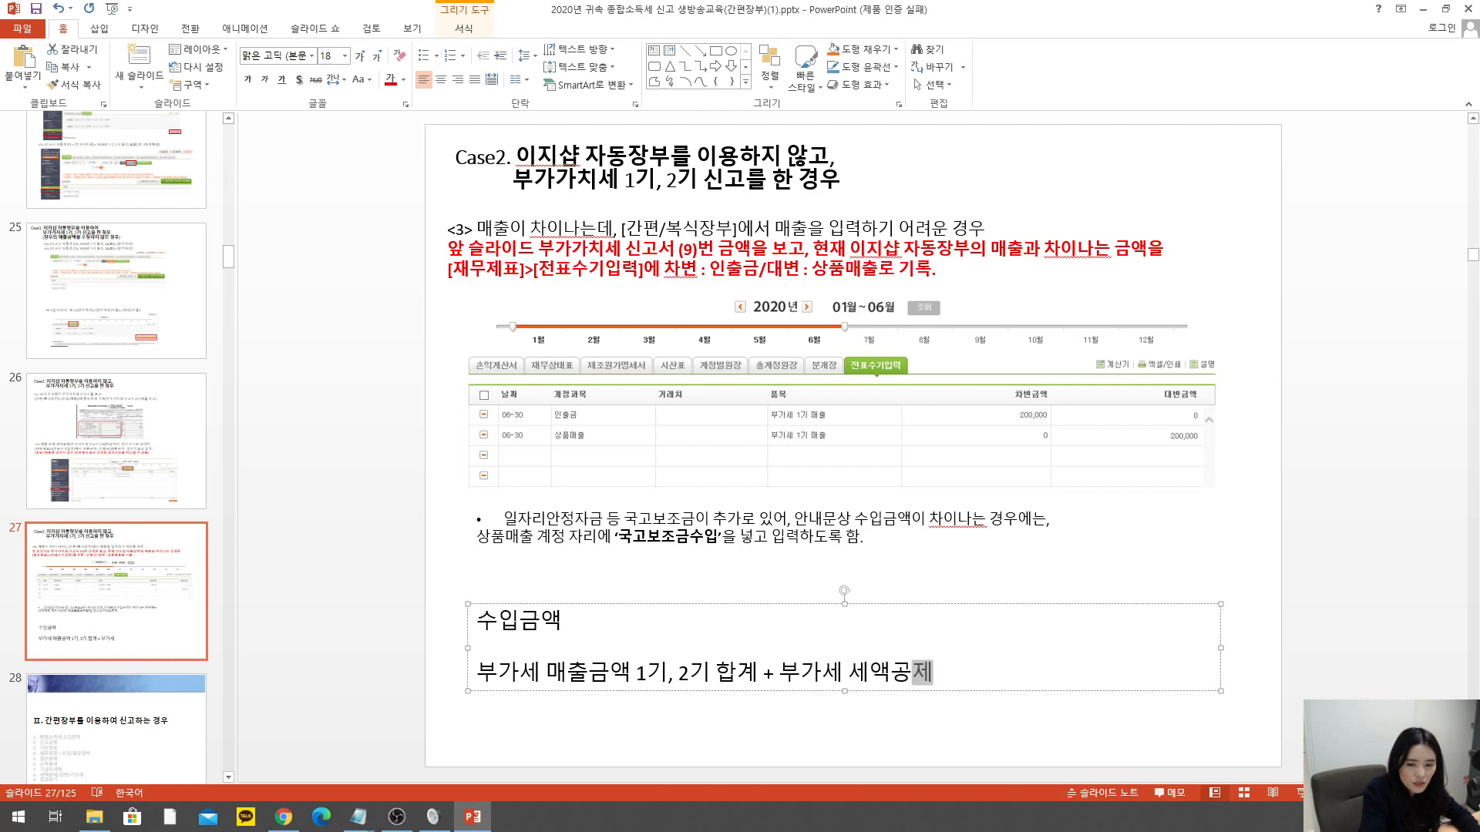
pyautogui.press('Hangul')
pyautogui.write('(')
pyautogui.press('Hangul')
pyautogui.write('신용카드매출전표등 발세')
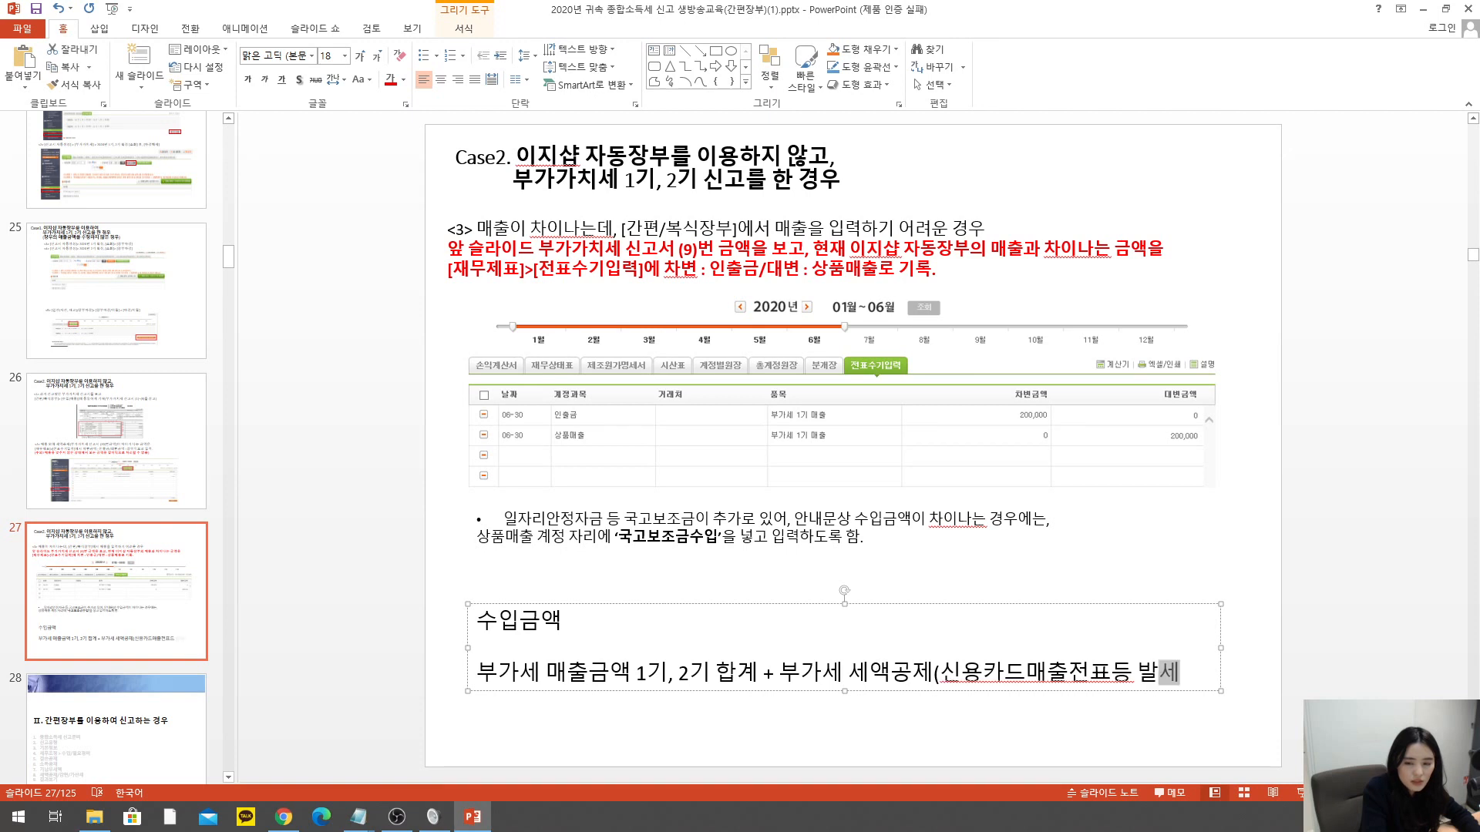
pyautogui.write('행세액공제 등등')
pyautogui.press('Hangul')
pyautogui.write(')')
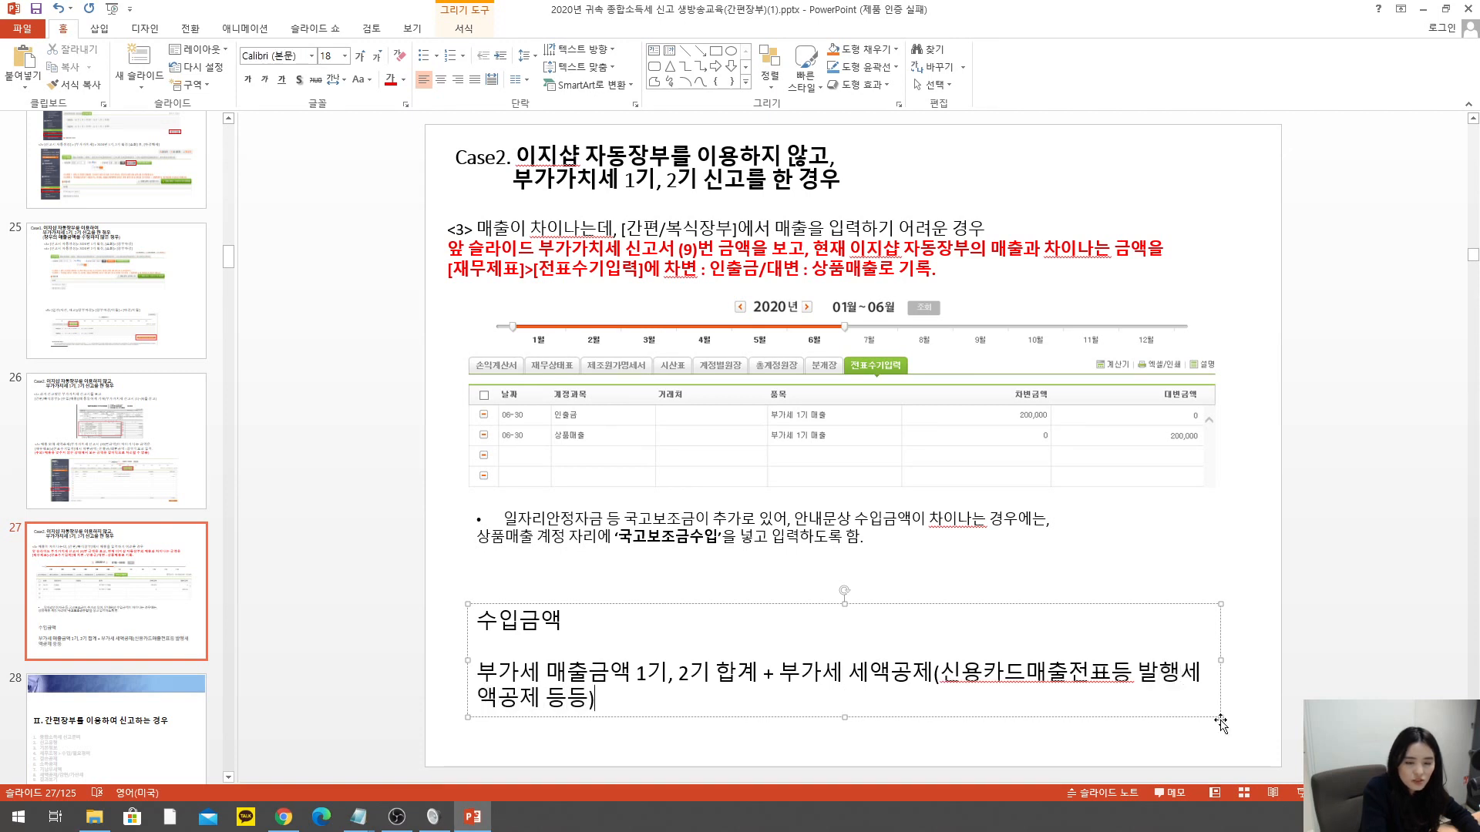
# - Append "+ 부가세 소규모 개인사업자 감면액" to the formula
pyautogui.write(' +')
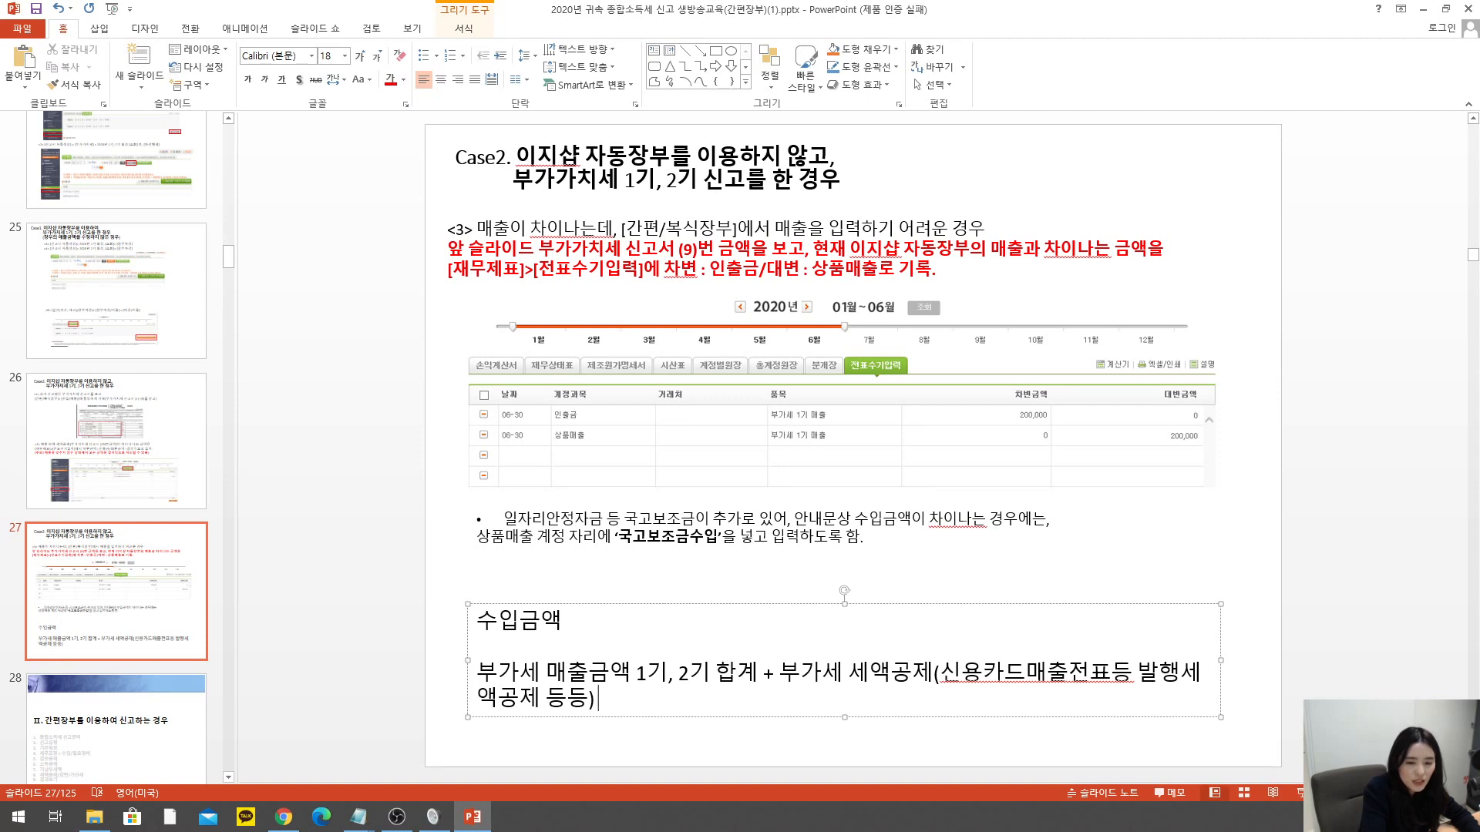
pyautogui.press('Hangul')
pyautogui.write('부가세')
pyautogui.write(' 소규모 ㄱ')
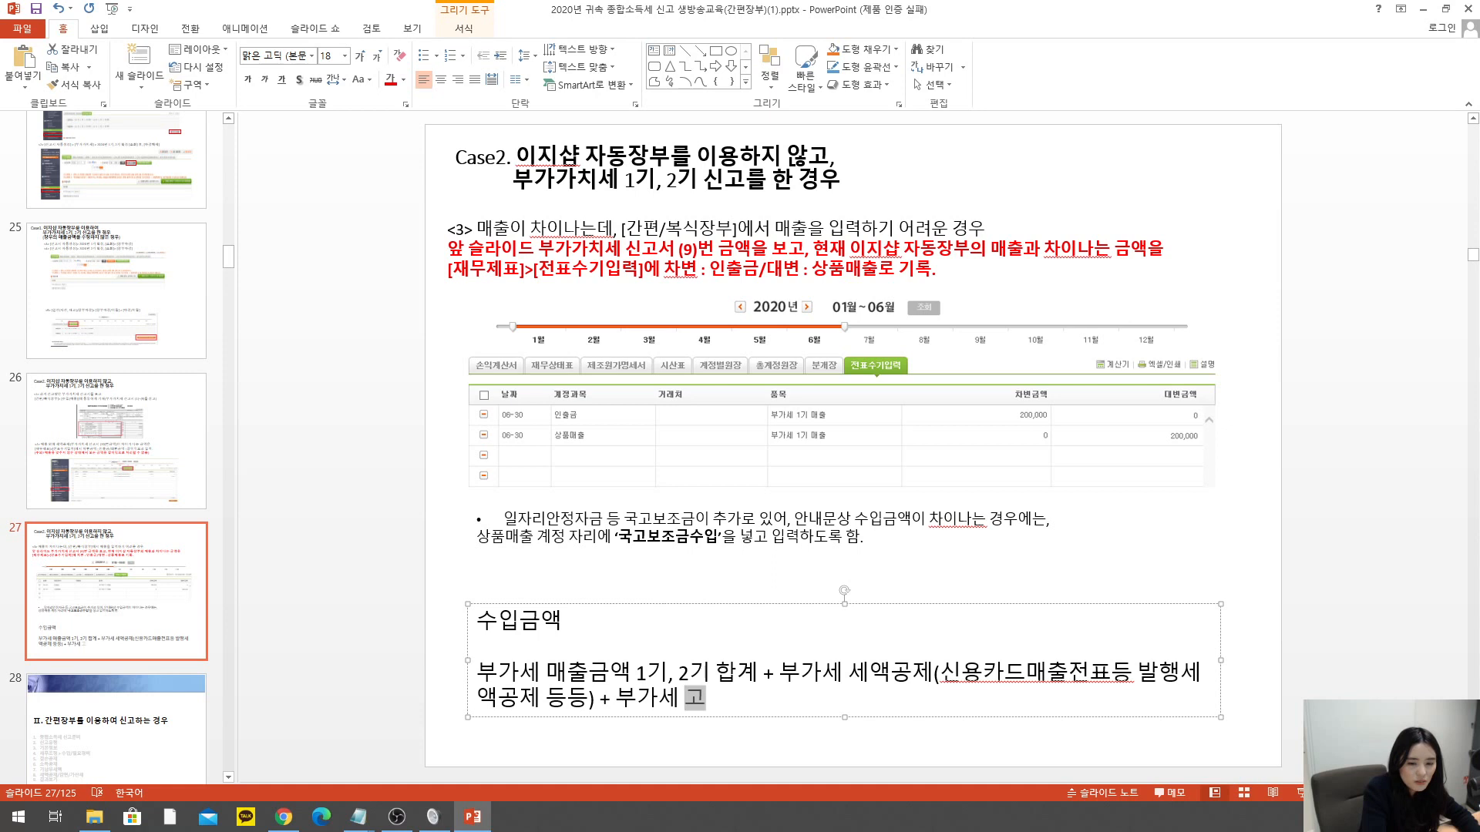
pyautogui.write('개인사')
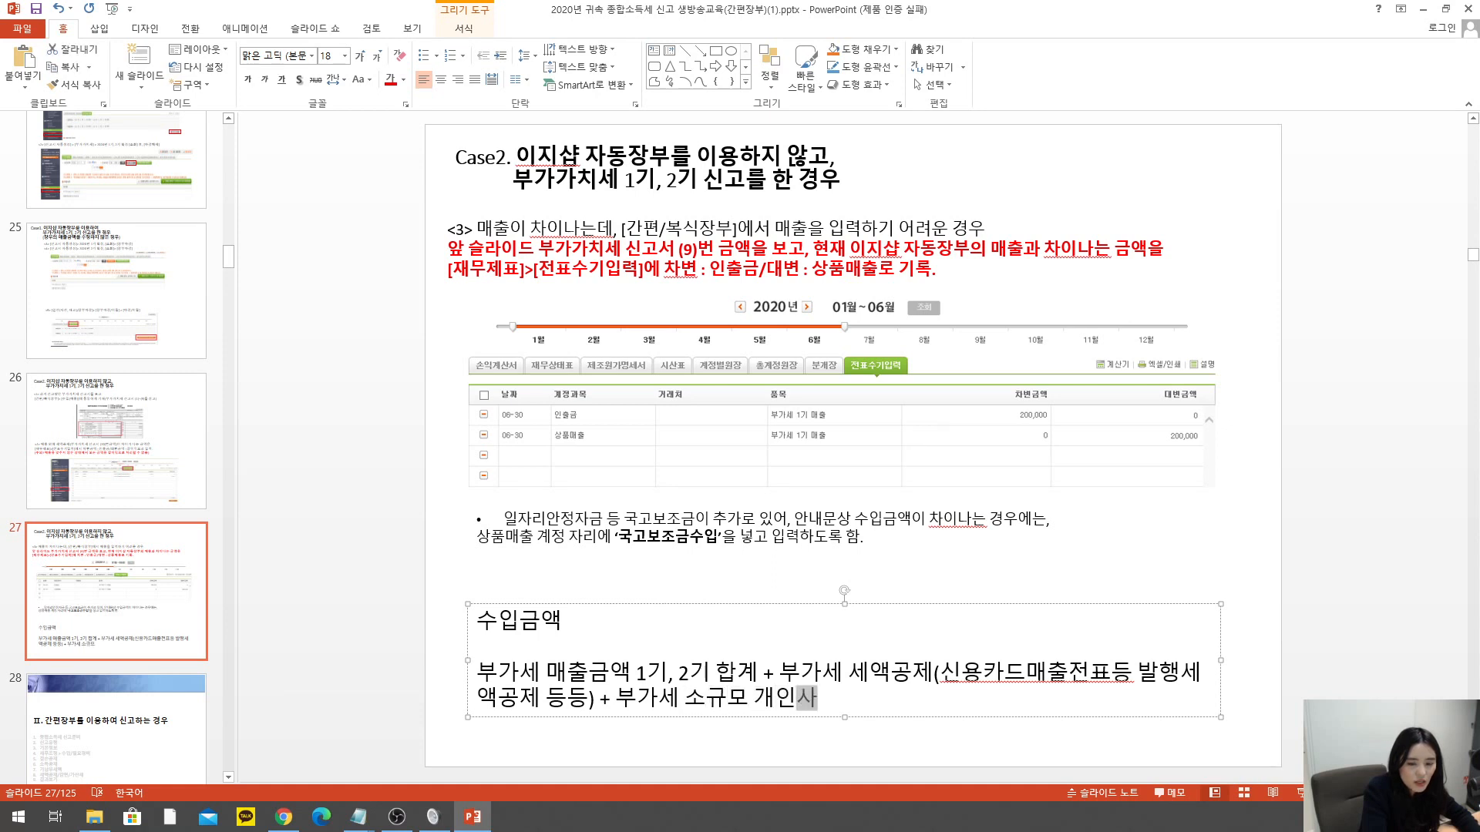
pyautogui.write('업자 감면액')
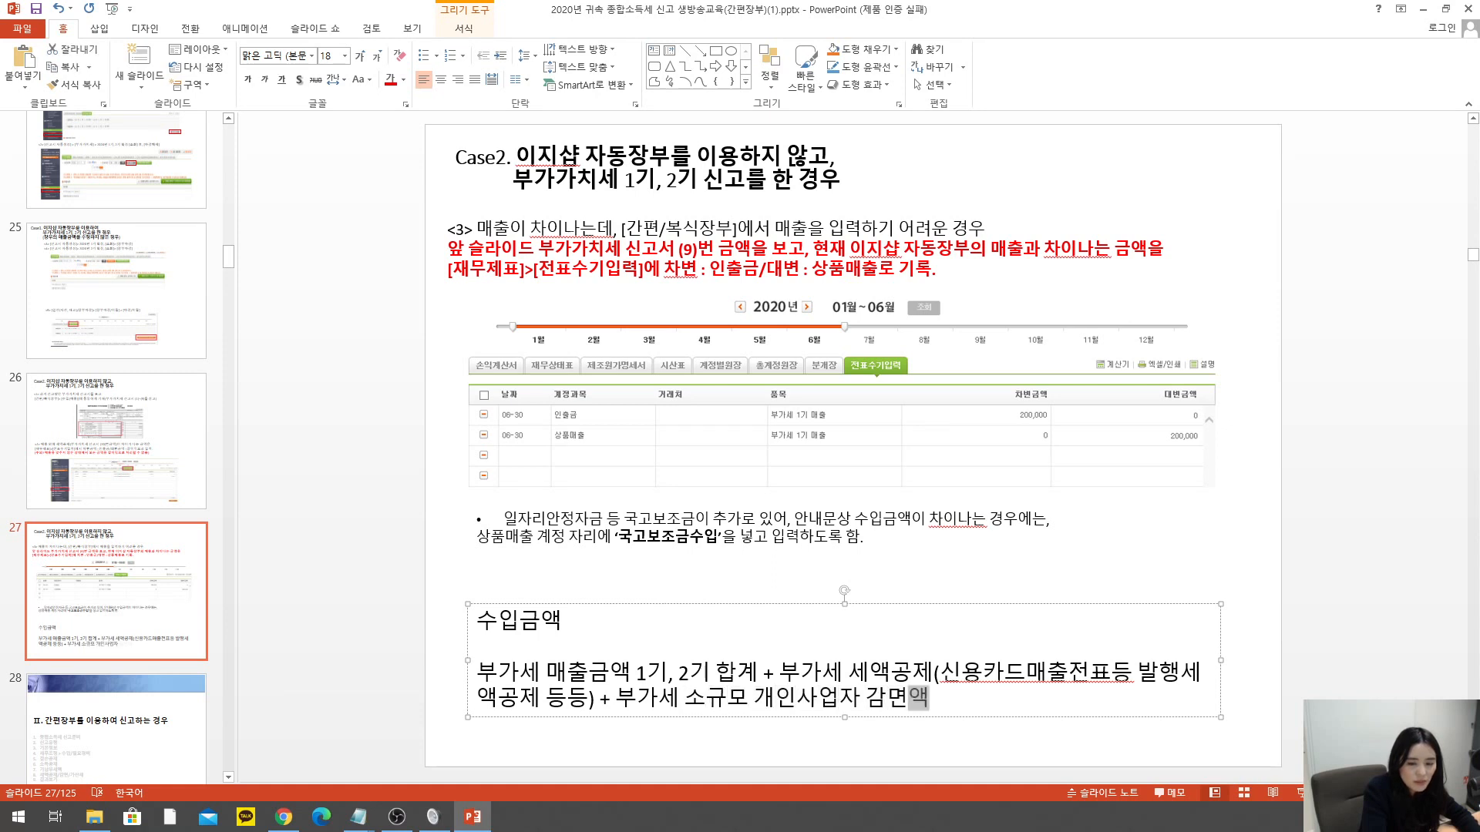
# - Append "+ 재난지원금 + 일자리안정자금 +" to the formula
pyautogui.press('Hangul')
pyautogui.write('+')
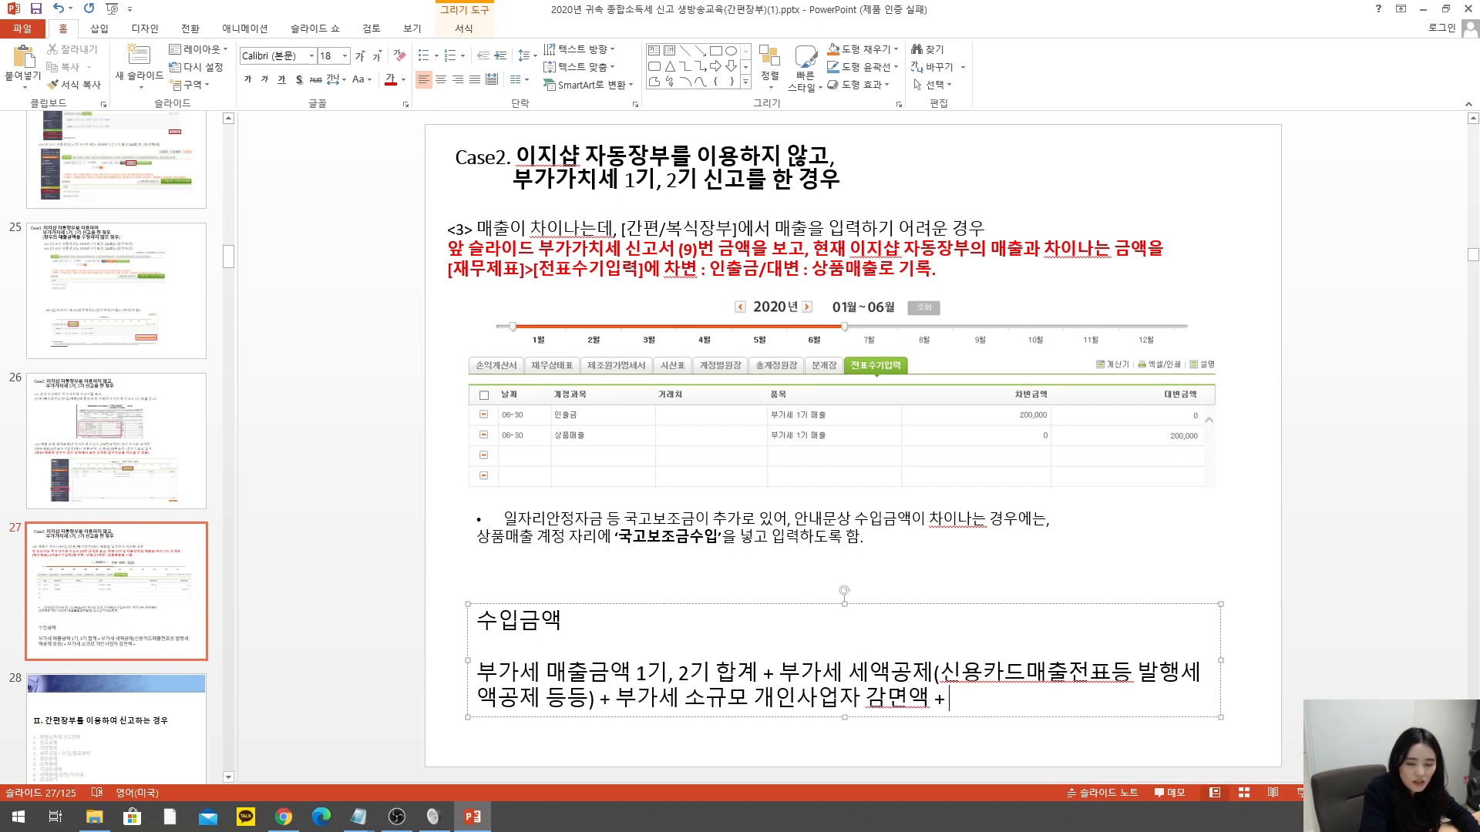
pyautogui.press('Hangul')
pyautogui.write('재난지원금')
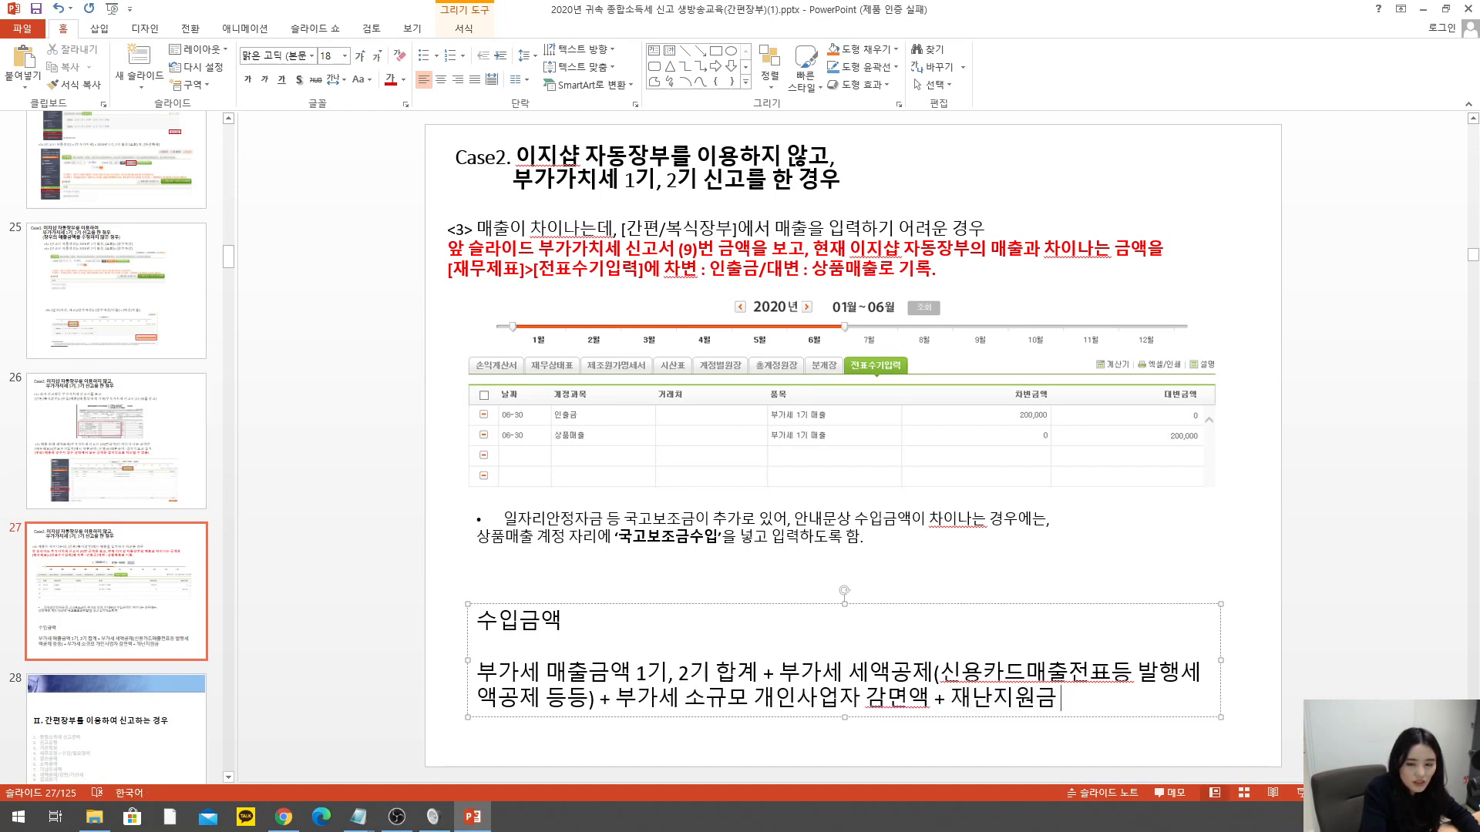
pyautogui.press('Hangul')
pyautogui.write('+')
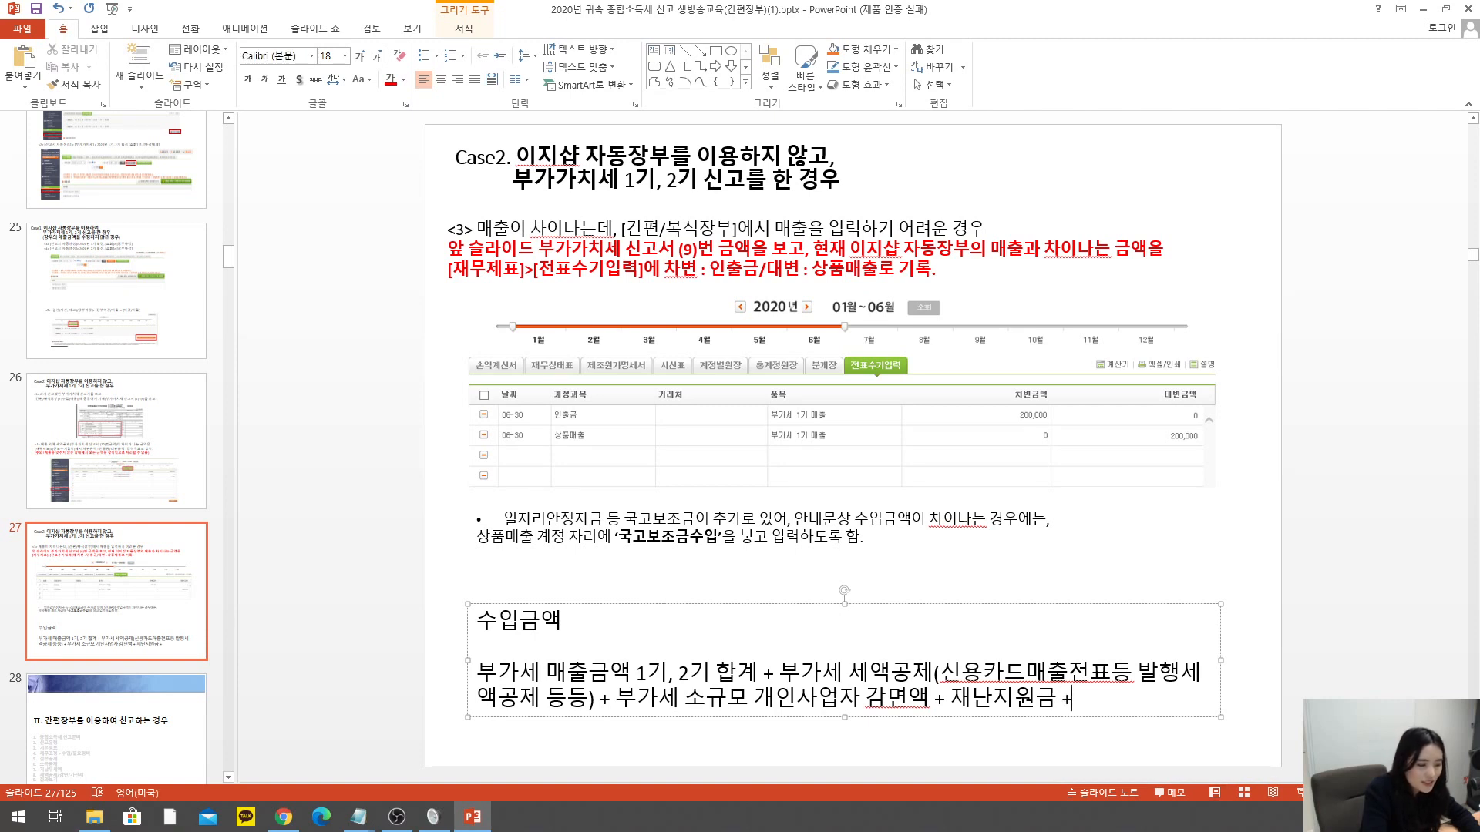
pyautogui.press('Hangul')
pyautogui.write('일자')
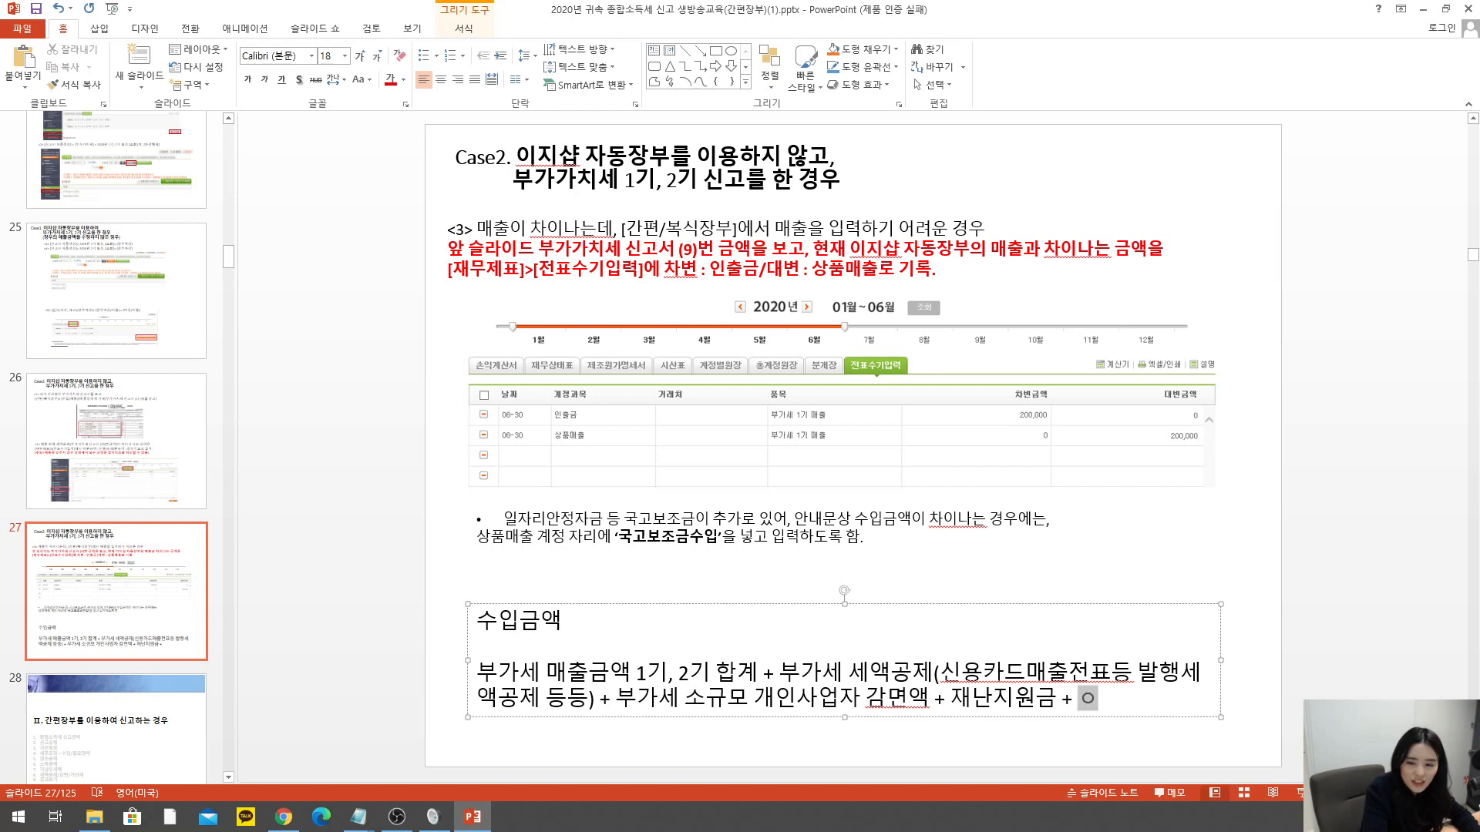
pyautogui.write('리안정')
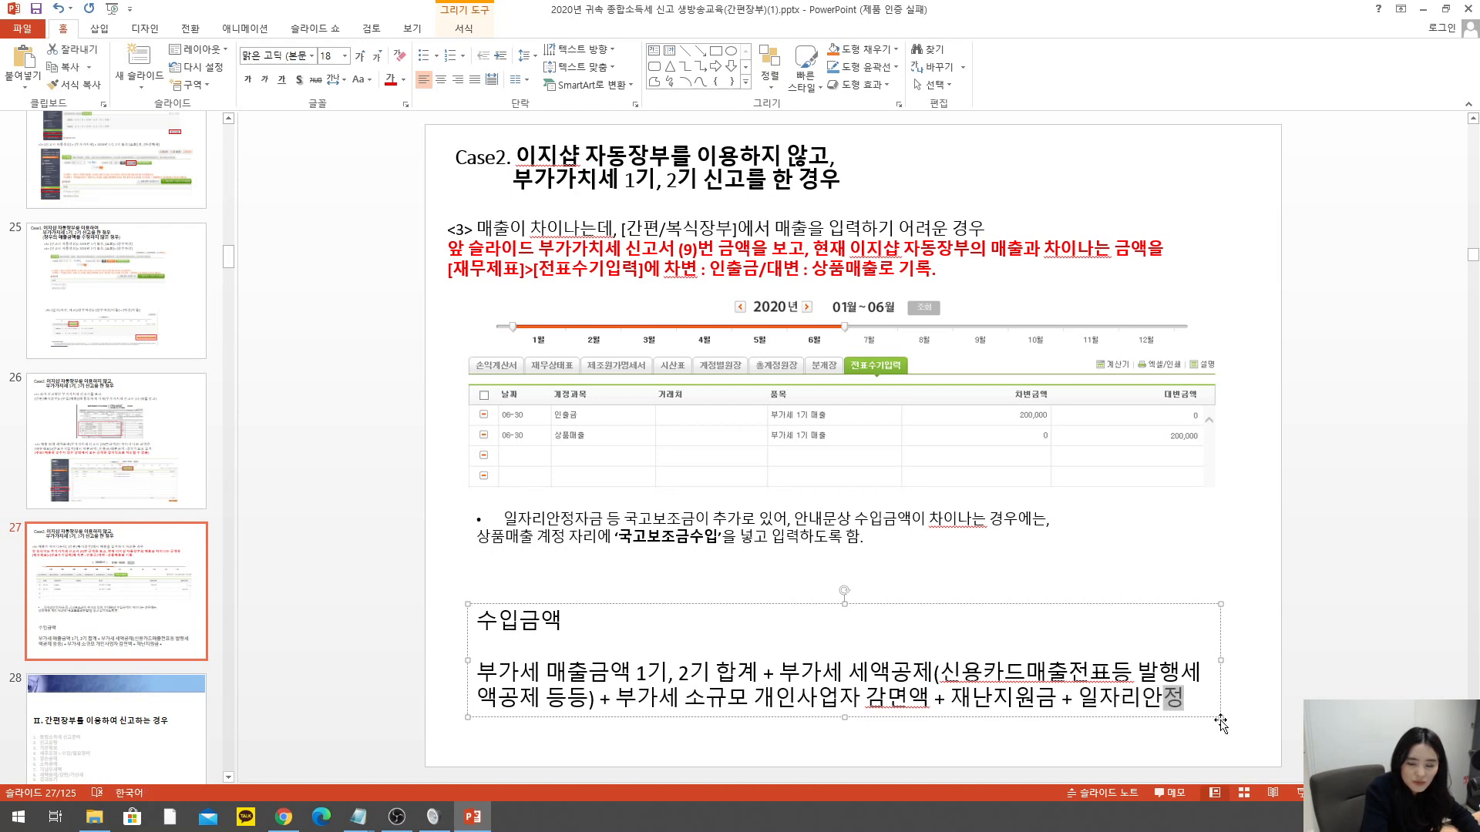
pyautogui.write('자금 +')
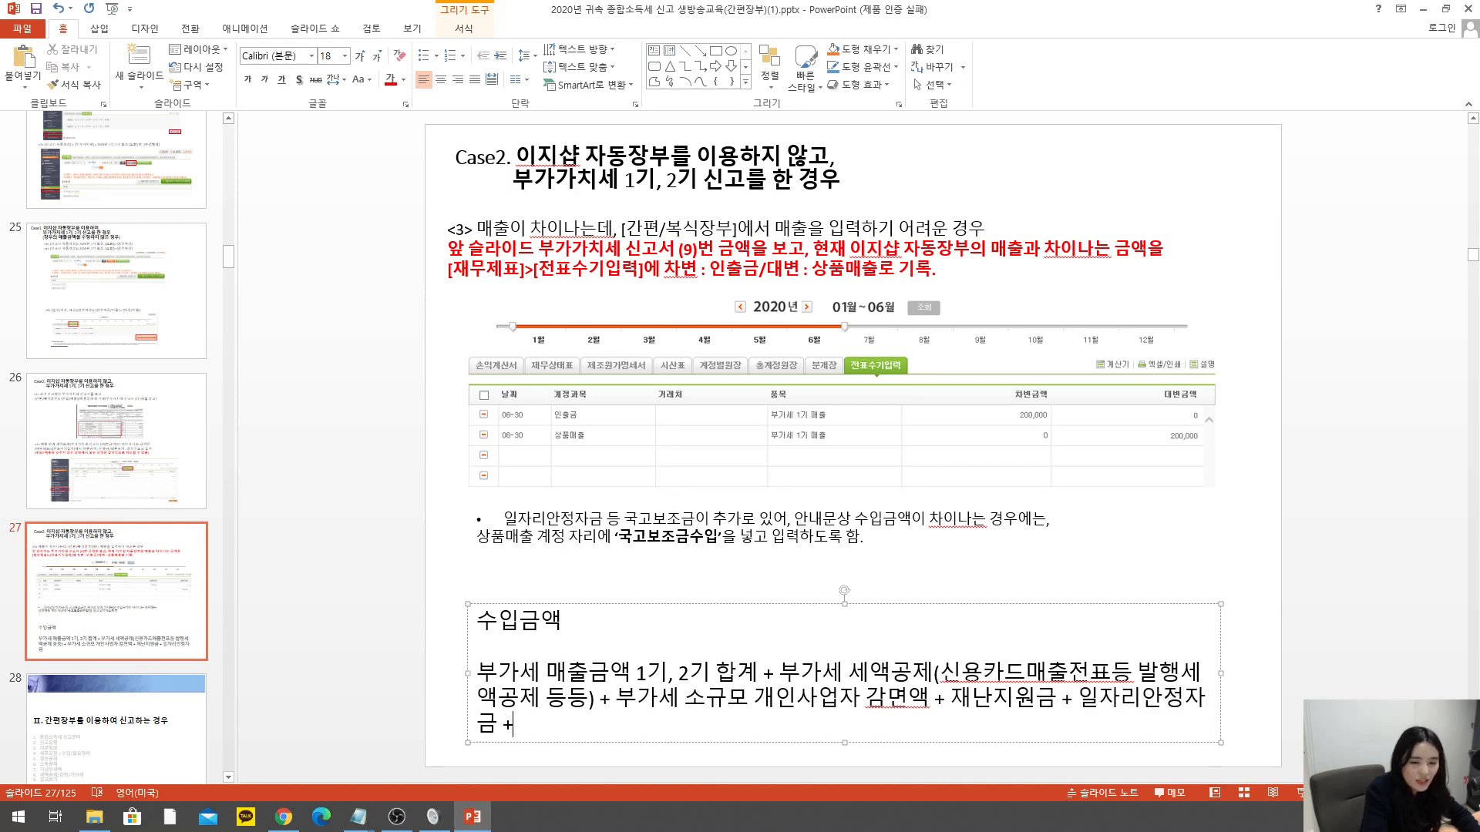
# - Complete the formula with the terms "국고보조금 + 유가보조금"
pyautogui.write(' 국고보조금')
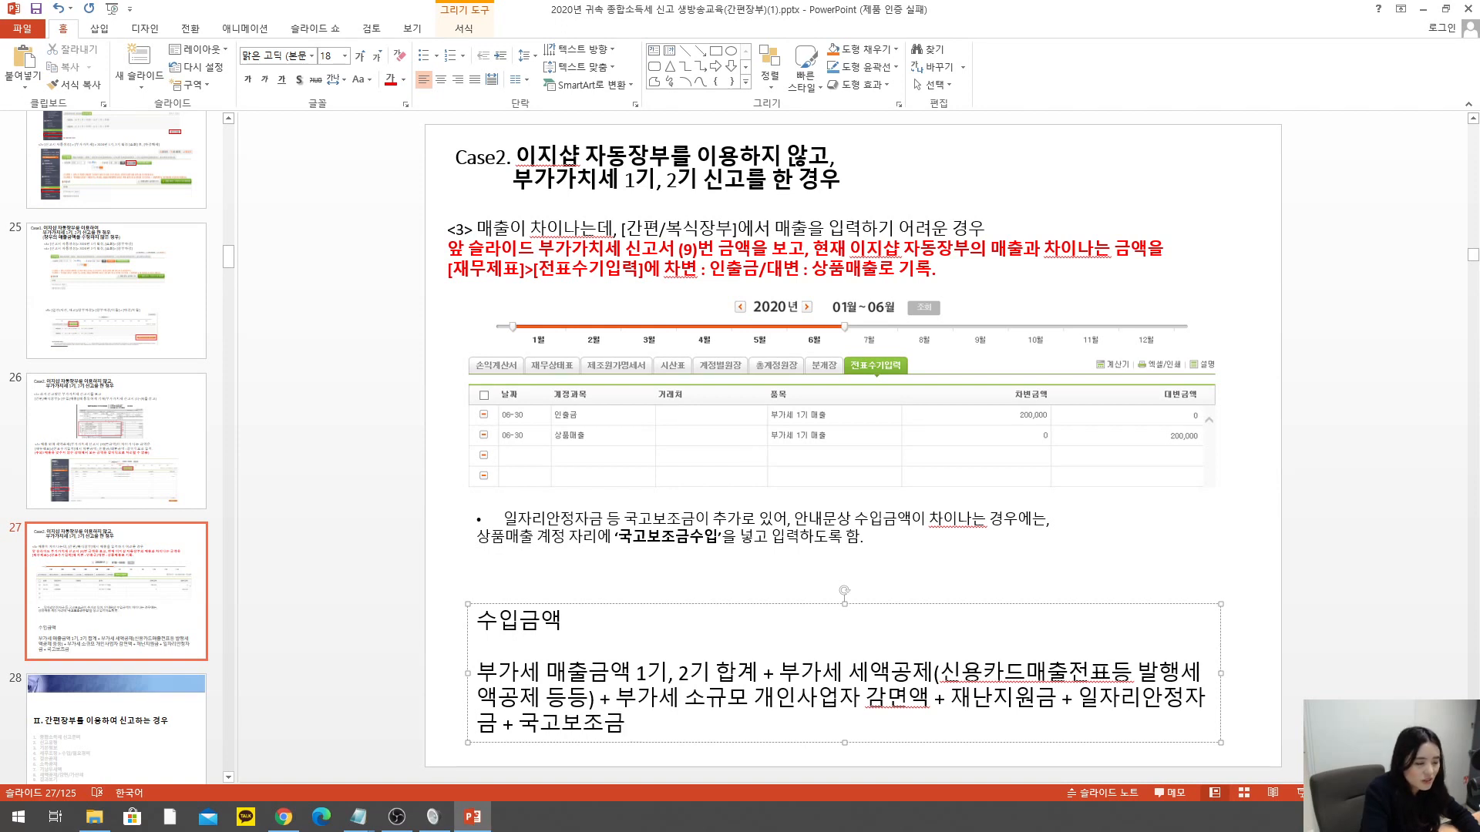
pyautogui.press('Hangul')
pyautogui.write('+')
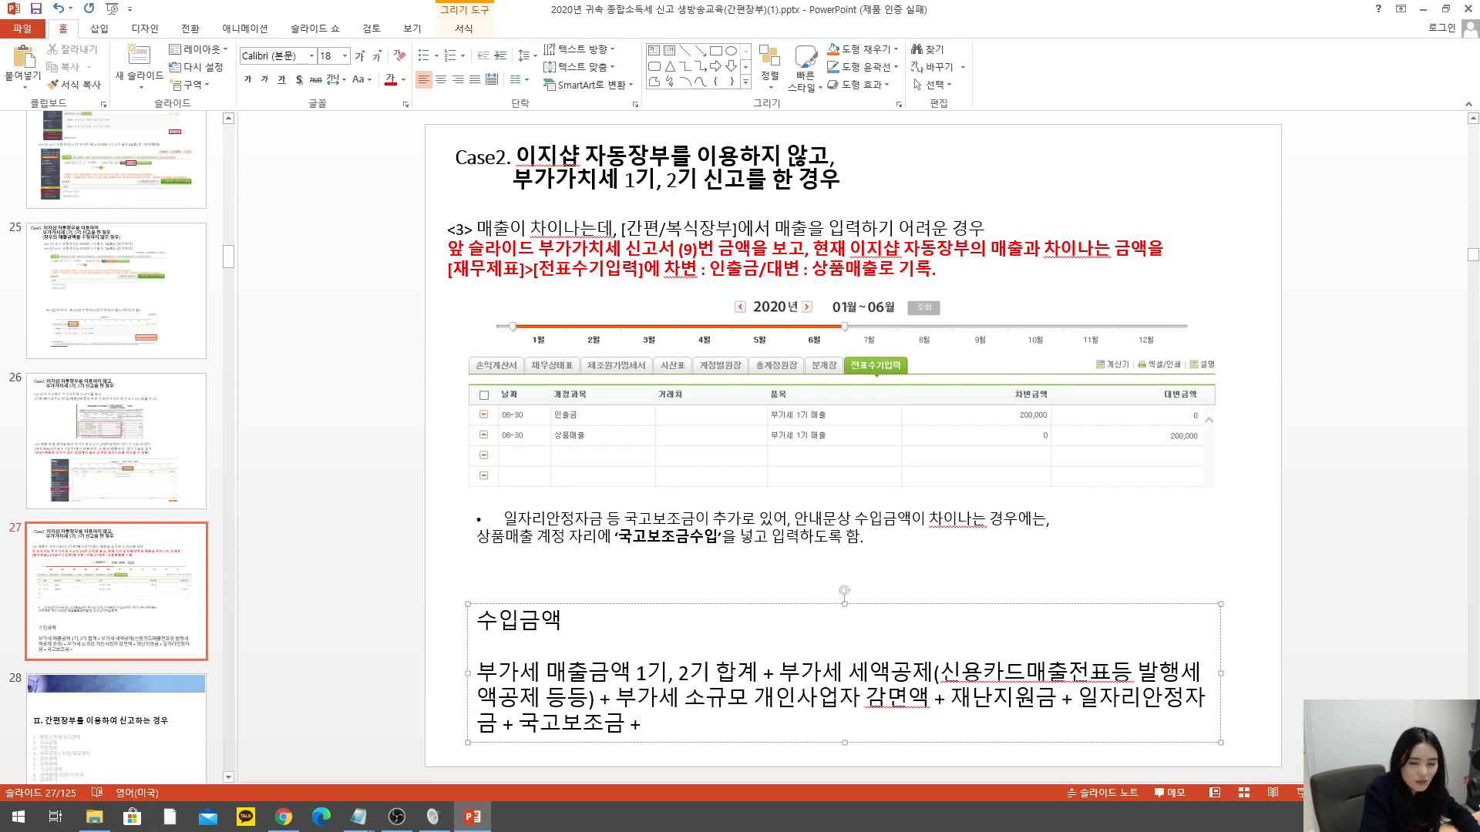
pyautogui.press('Hangul')
pyautogui.write('유')
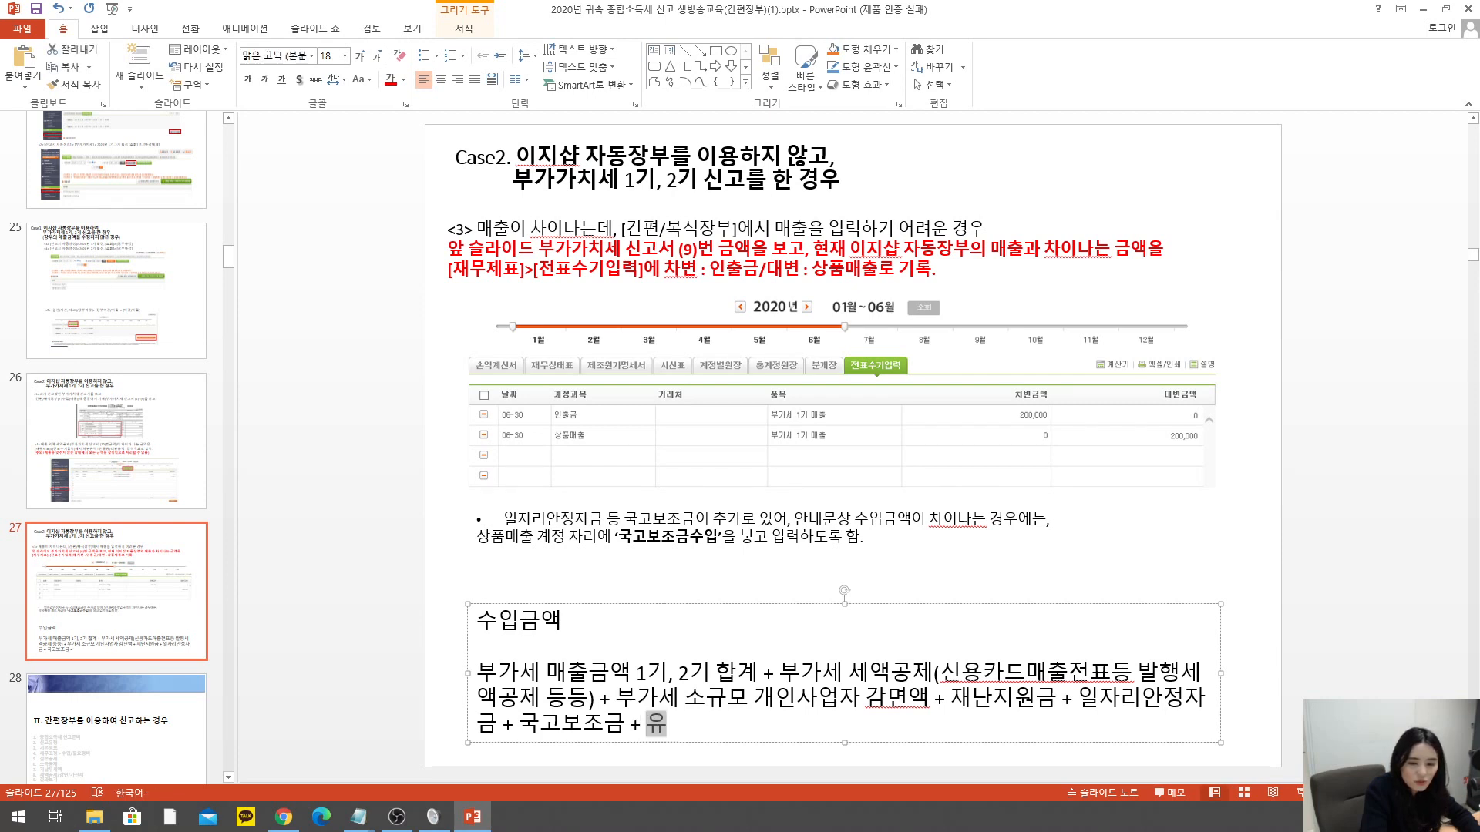
pyautogui.write('가보조금')
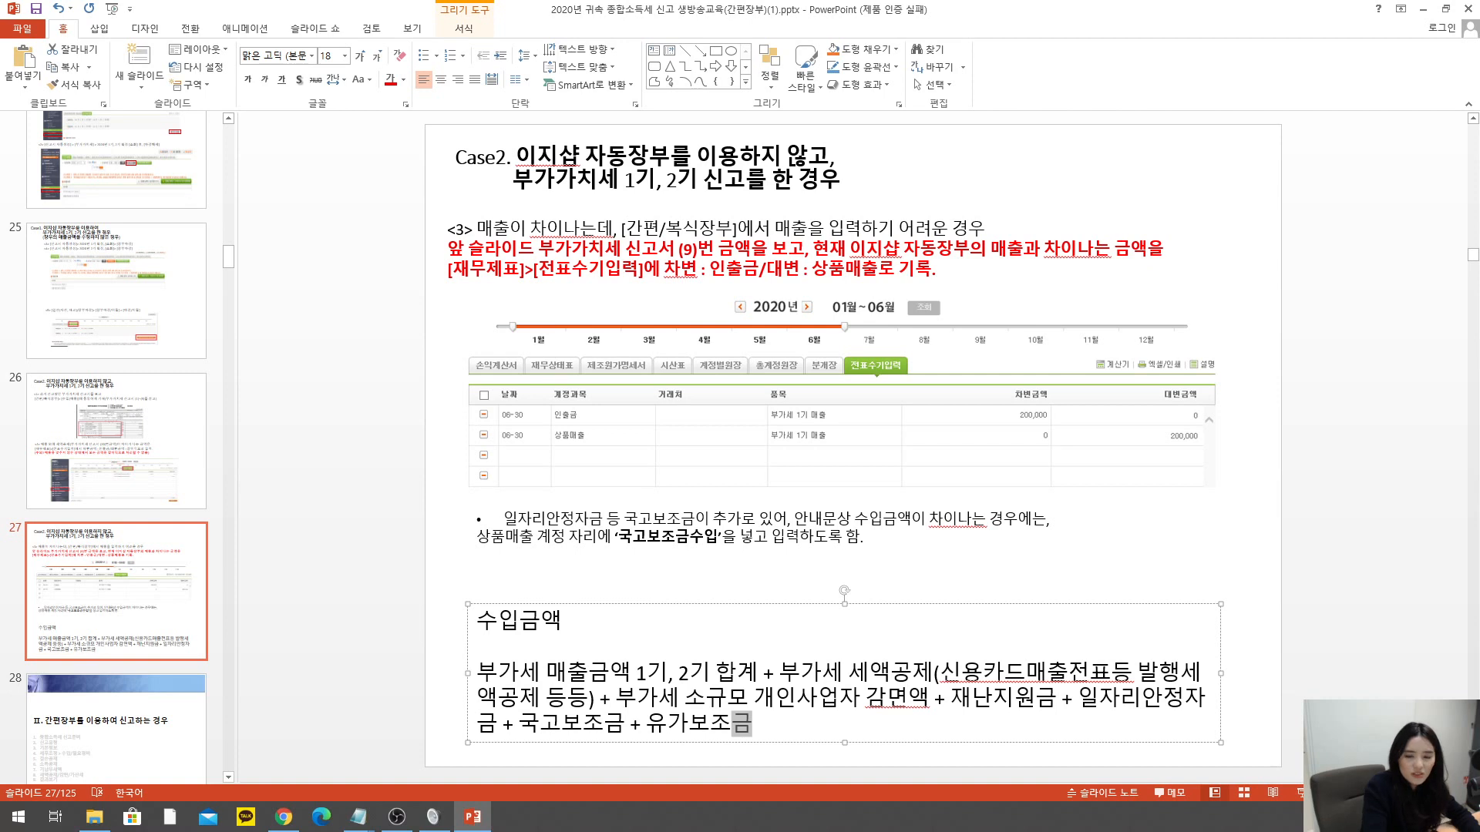
# - Highlight the whole formula for review, check slide 26 and return to slide 27
pyautogui.moveTo(478, 672); pyautogui.dragTo(755, 725)
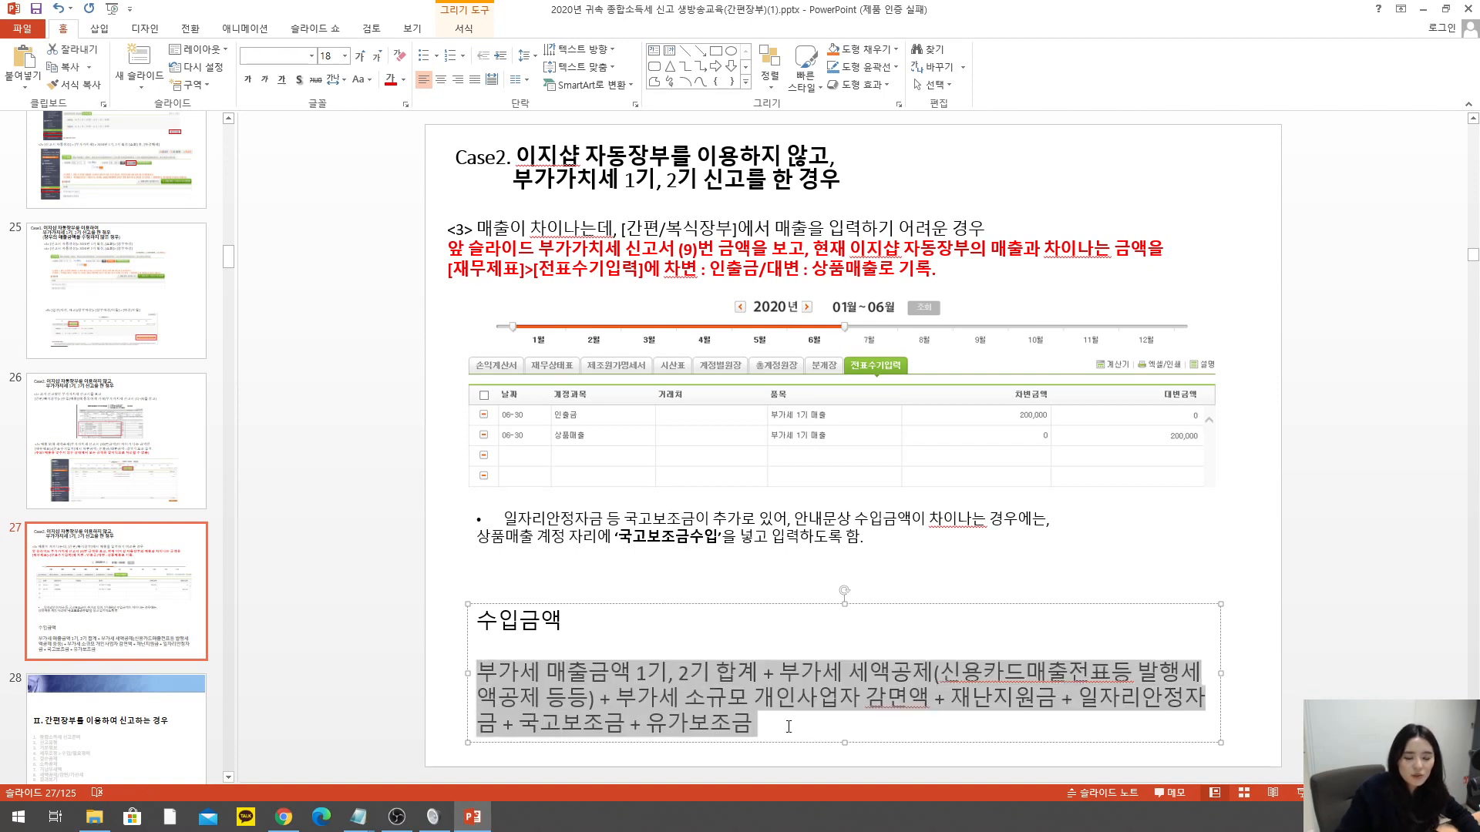
pyautogui.click(746, 695)
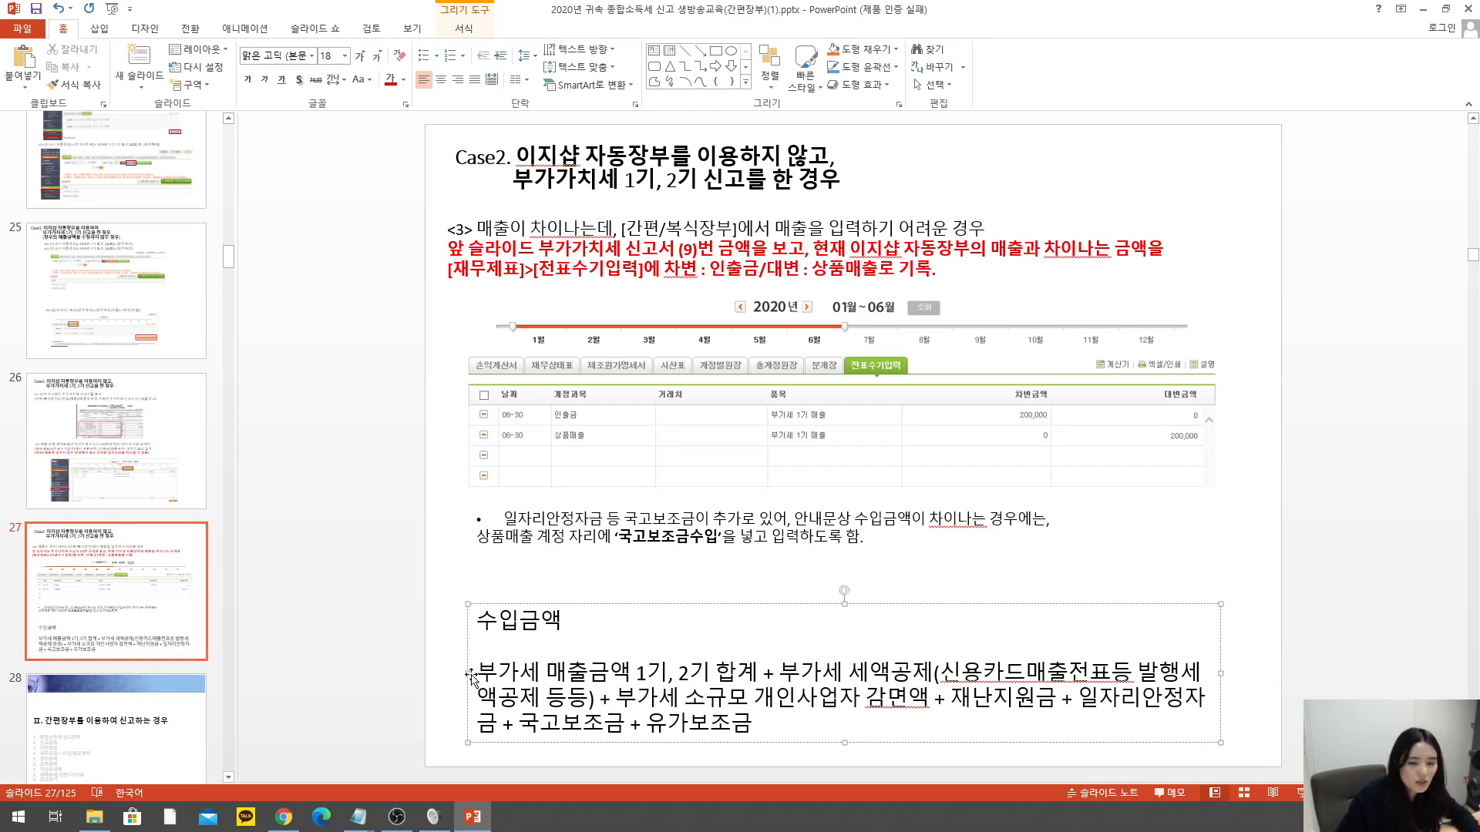
pyautogui.moveTo(478, 675); pyautogui.dragTo(799, 722)
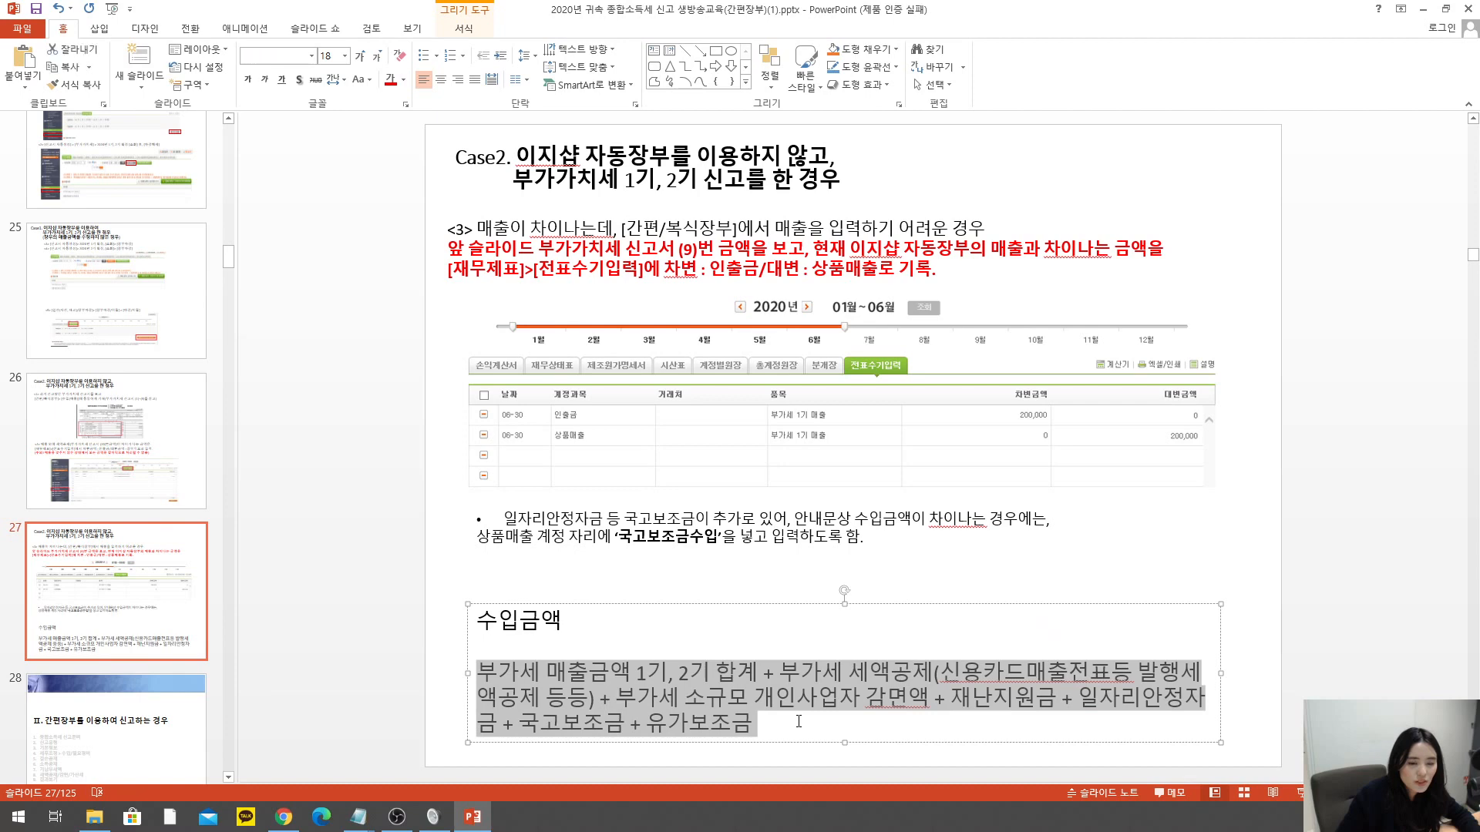
pyautogui.click(705, 697)
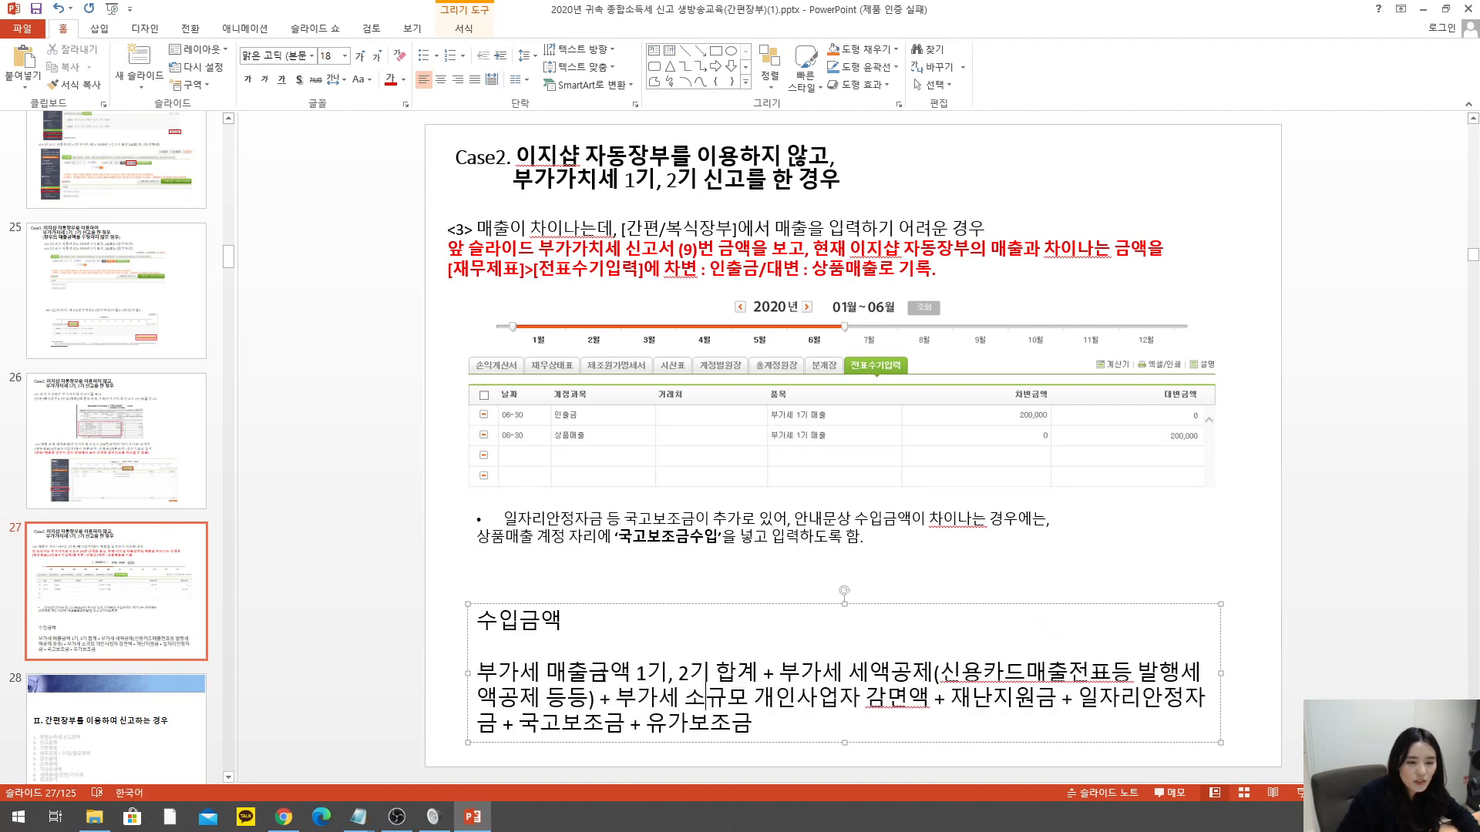
pyautogui.click(107, 477)
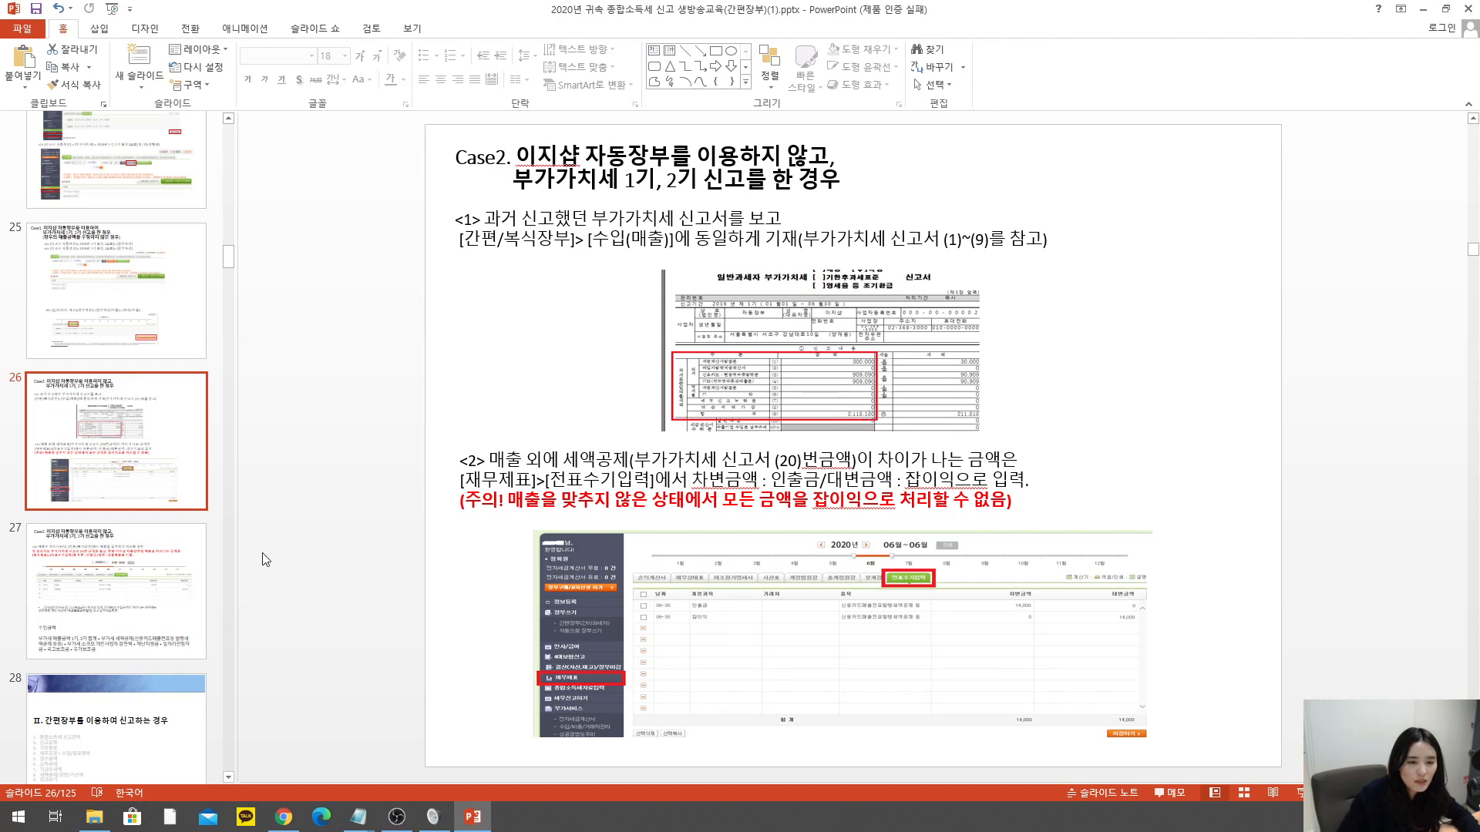
pyautogui.click(115, 578)
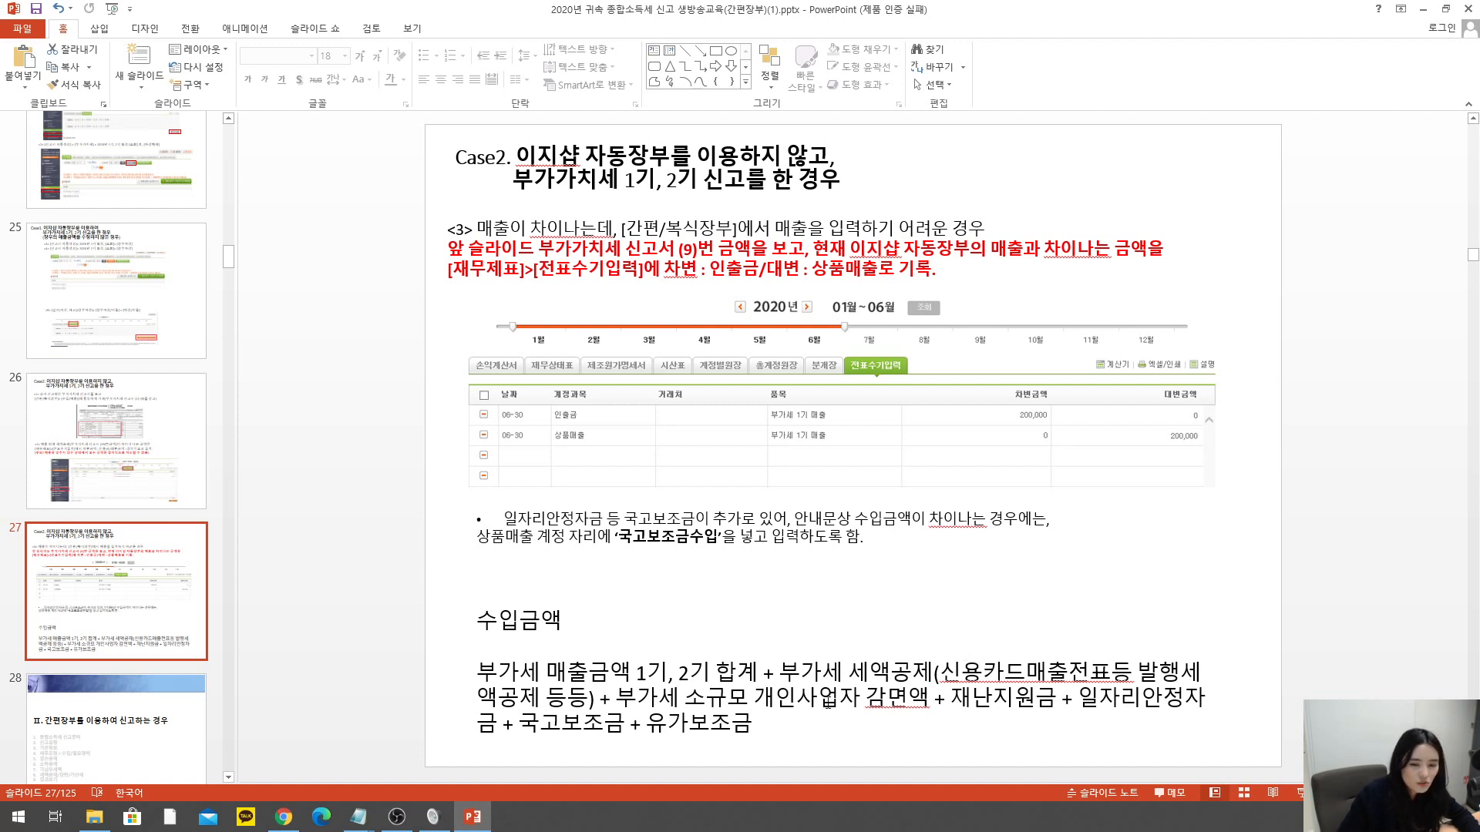
# - Highlight in turn the small-business reduction term, the disaster subsidy term, the remaining subsidy terms and the 수입금액 heading
pyautogui.moveTo(600, 698); pyautogui.dragTo(873, 690)
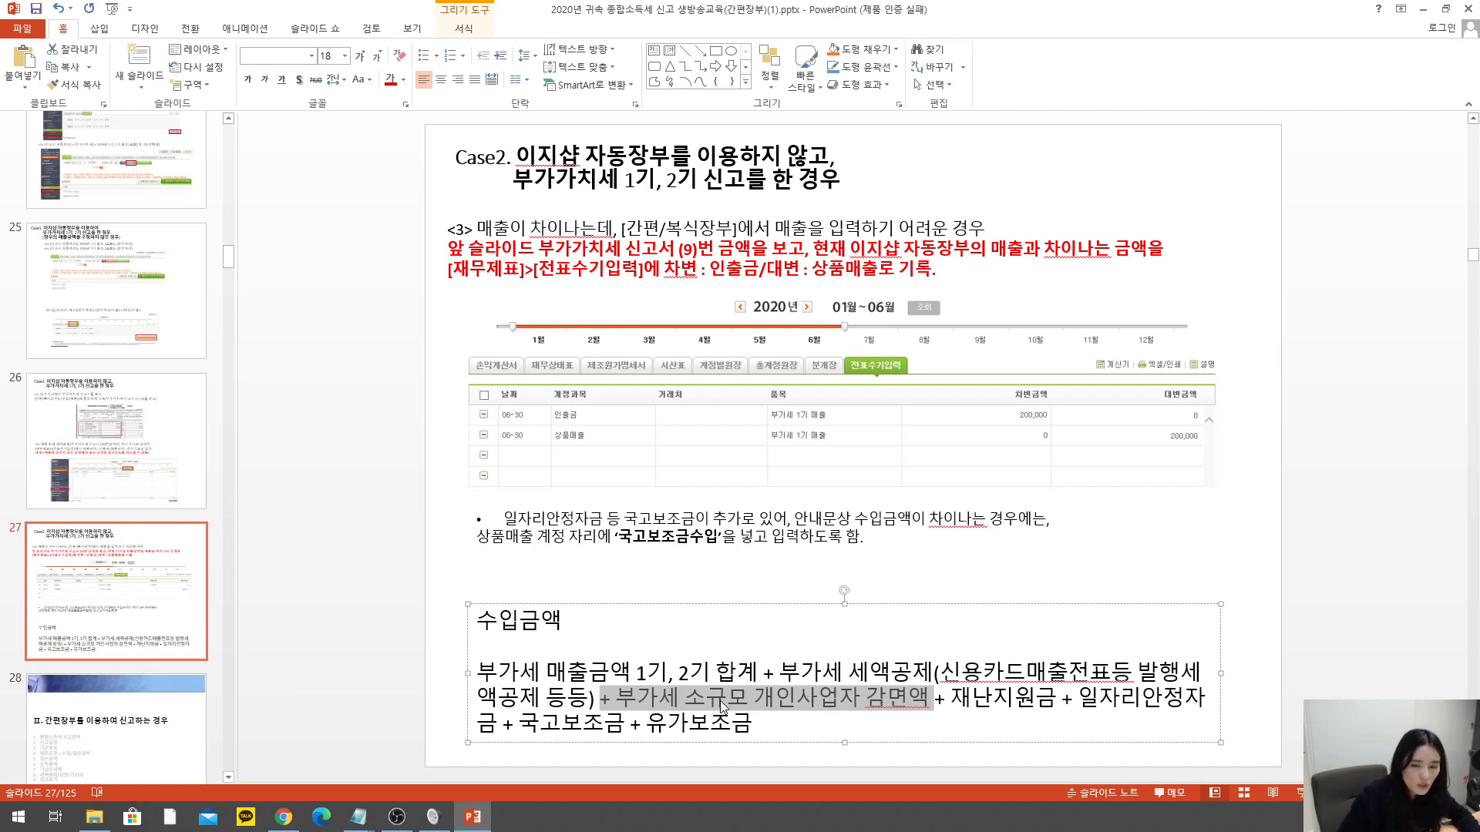
pyautogui.moveTo(935, 697); pyautogui.dragTo(1061, 698)
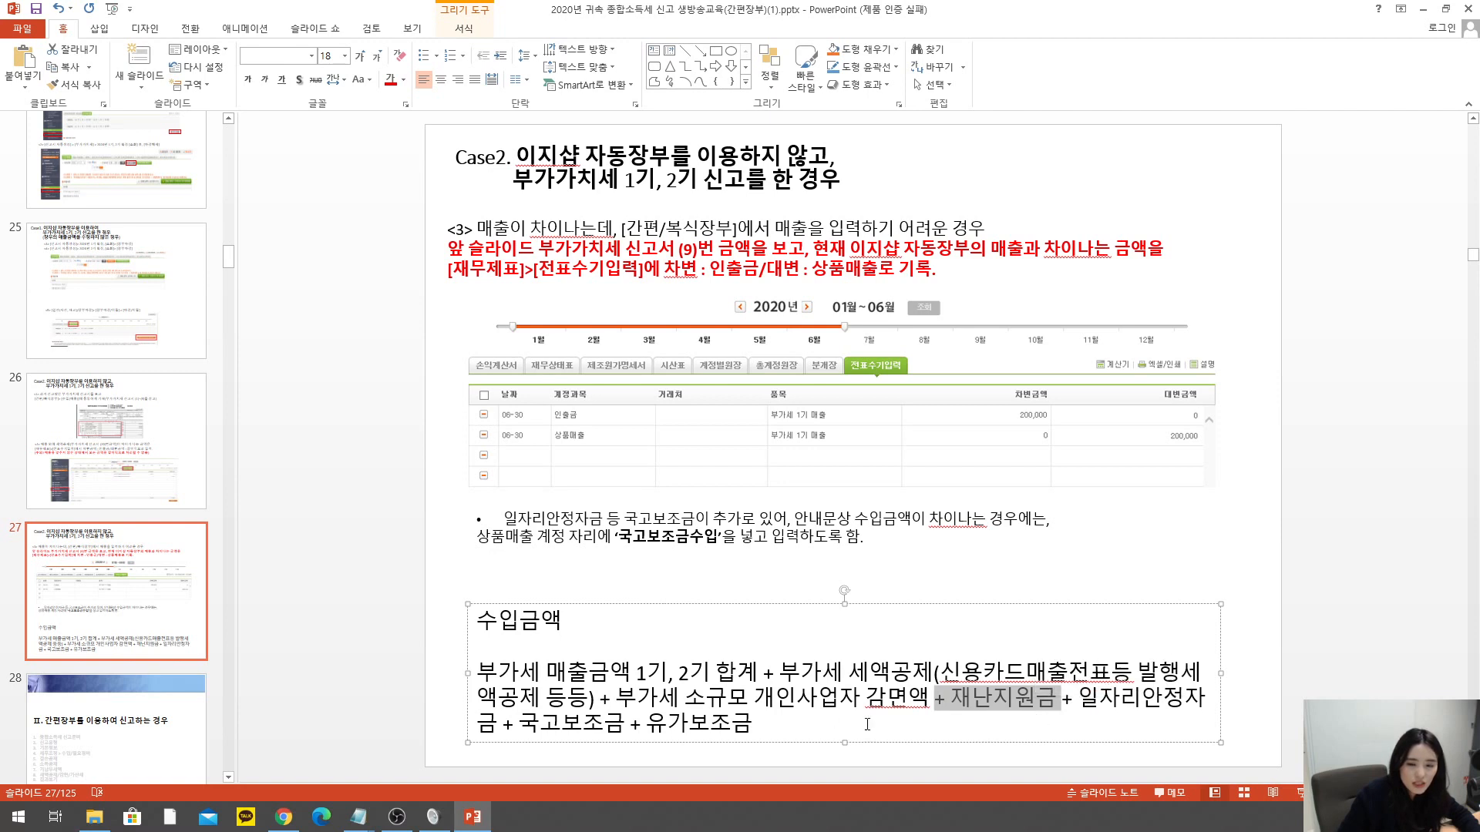
pyautogui.click(561, 730)
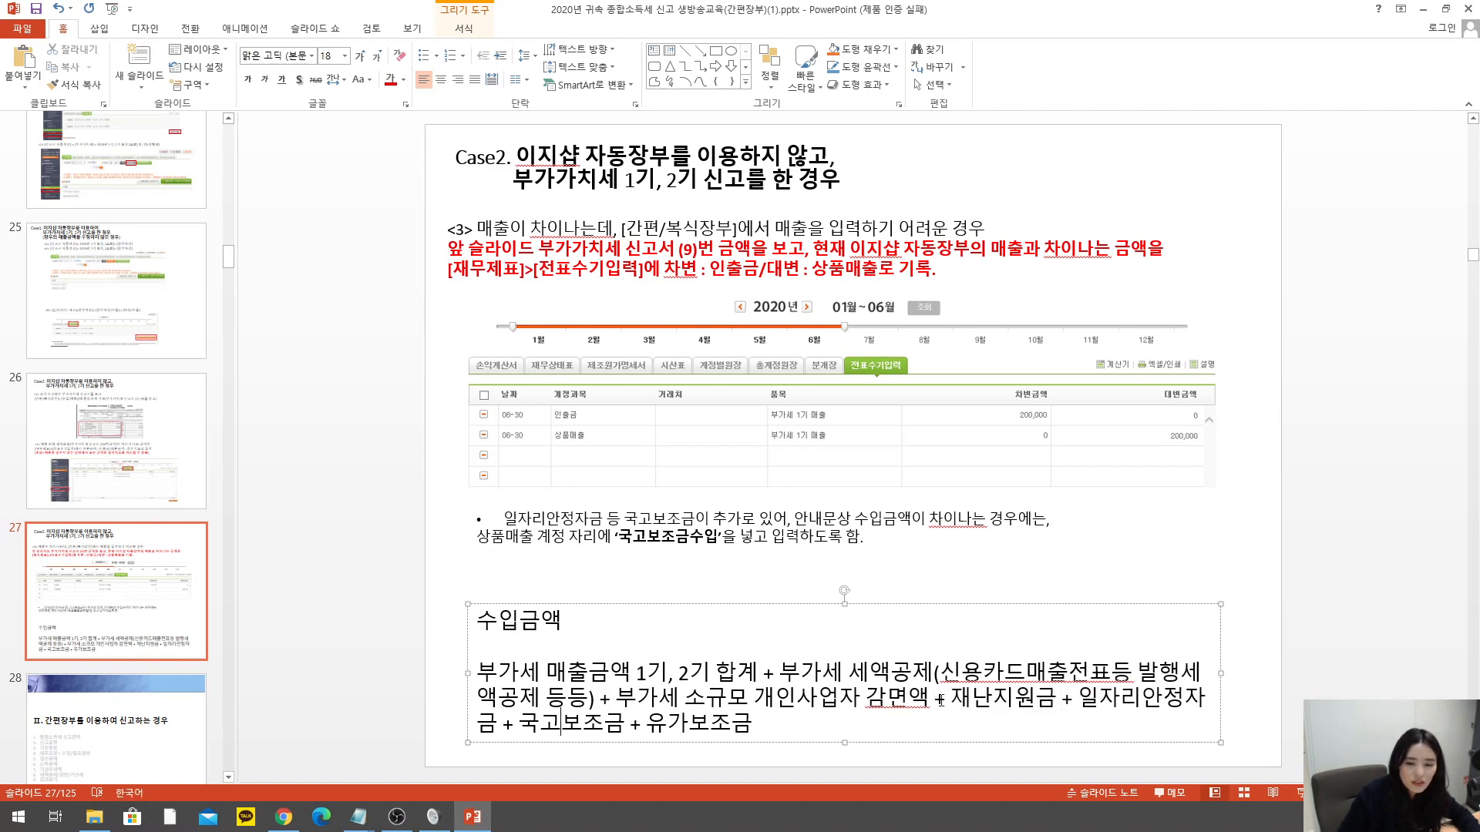
pyautogui.moveTo(940, 700); pyautogui.dragTo(756, 725)
pyautogui.click(632, 656)
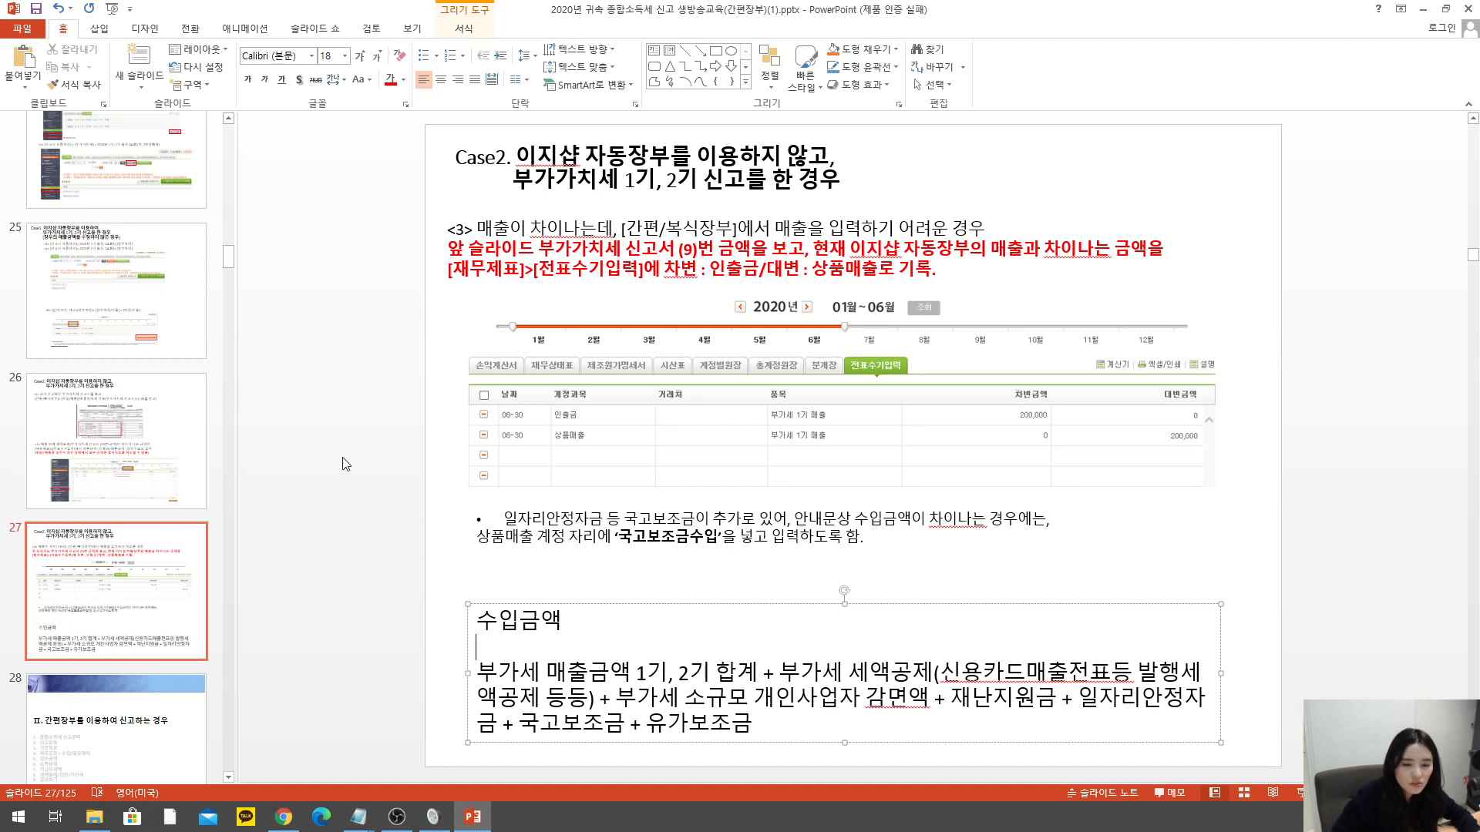
pyautogui.moveTo(582, 620); pyautogui.dragTo(476, 621)
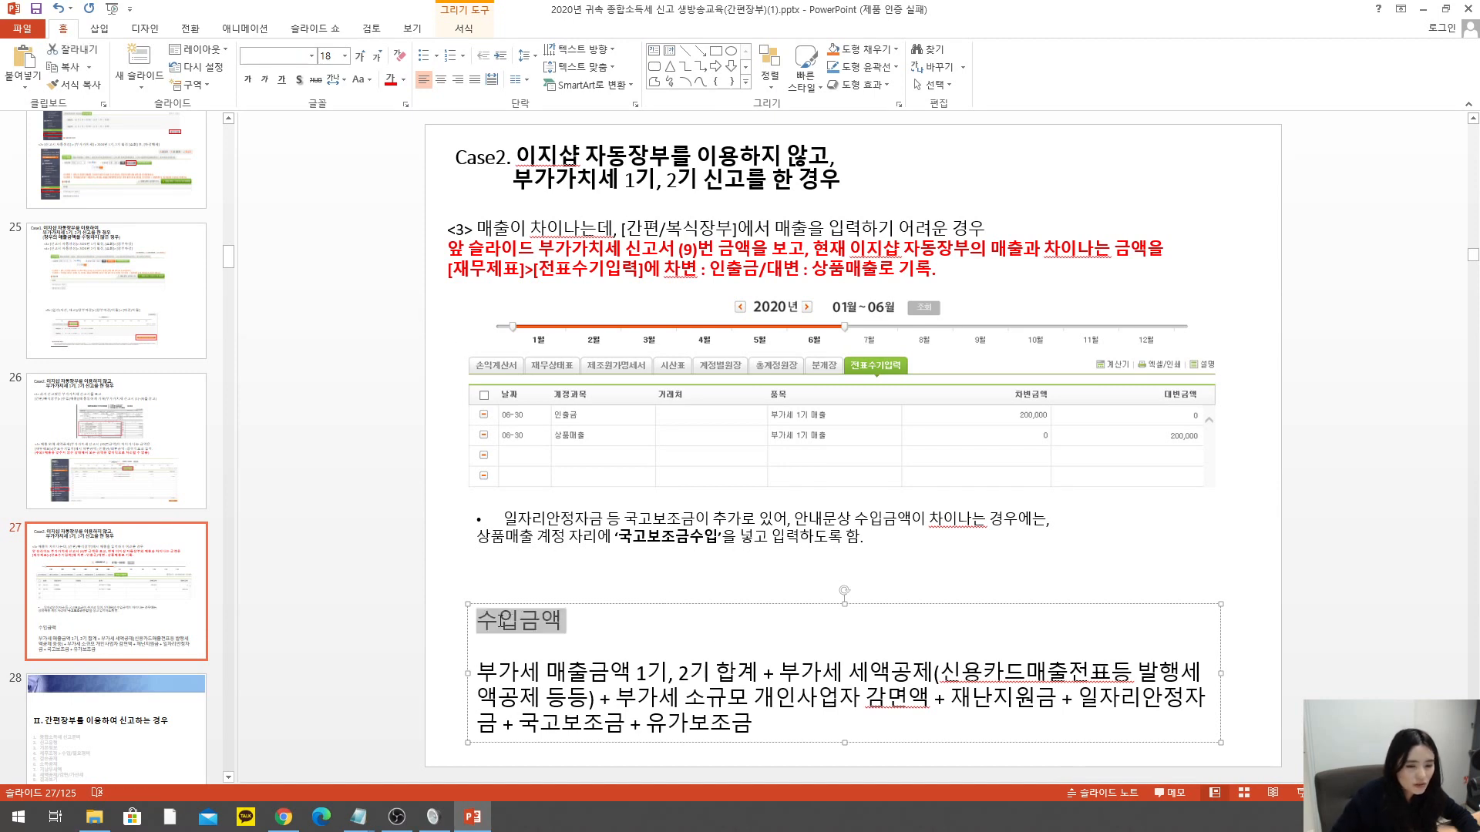
# - Make the 수입금액 heading on slide 27 bold and go on to slide 28
pyautogui.click(247, 80)
pyautogui.click(407, 637)
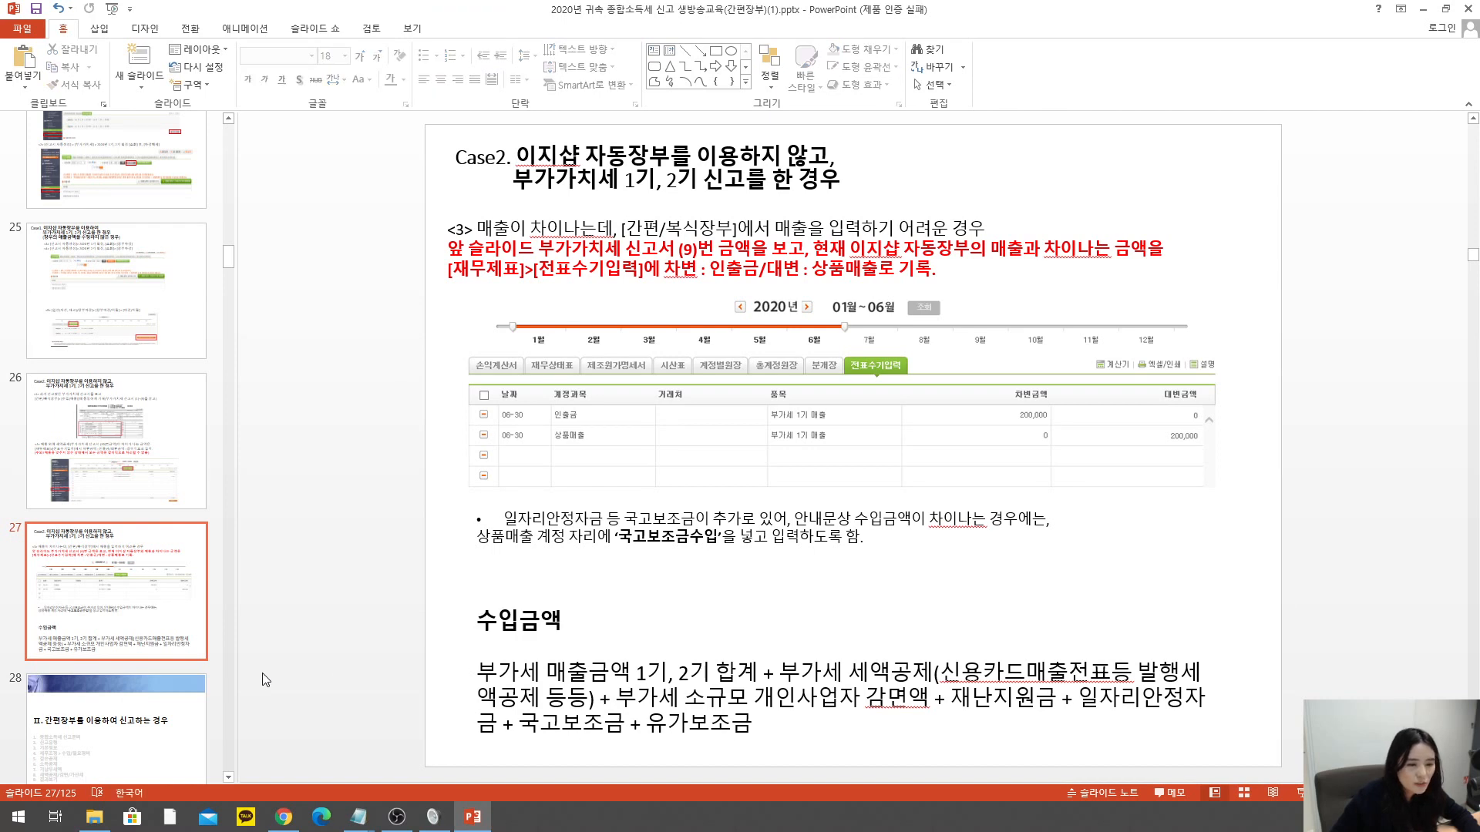
pyautogui.click(143, 726)
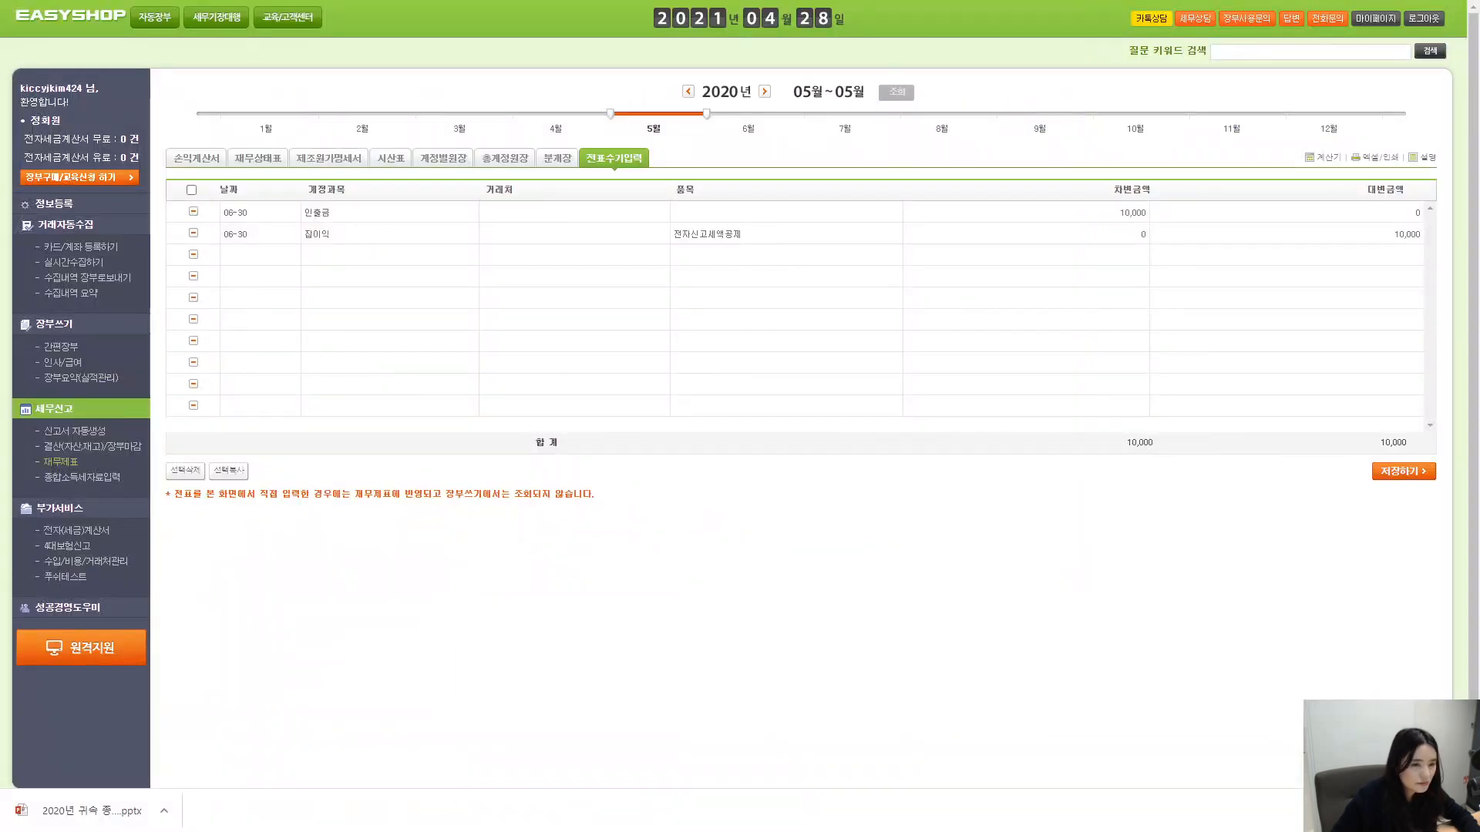
# - Open the 종합소득세자료입력 page in EASYSHOP and switch to the Notepad list of workplace and income combinations to examine its first case
pyautogui.click(113, 484)
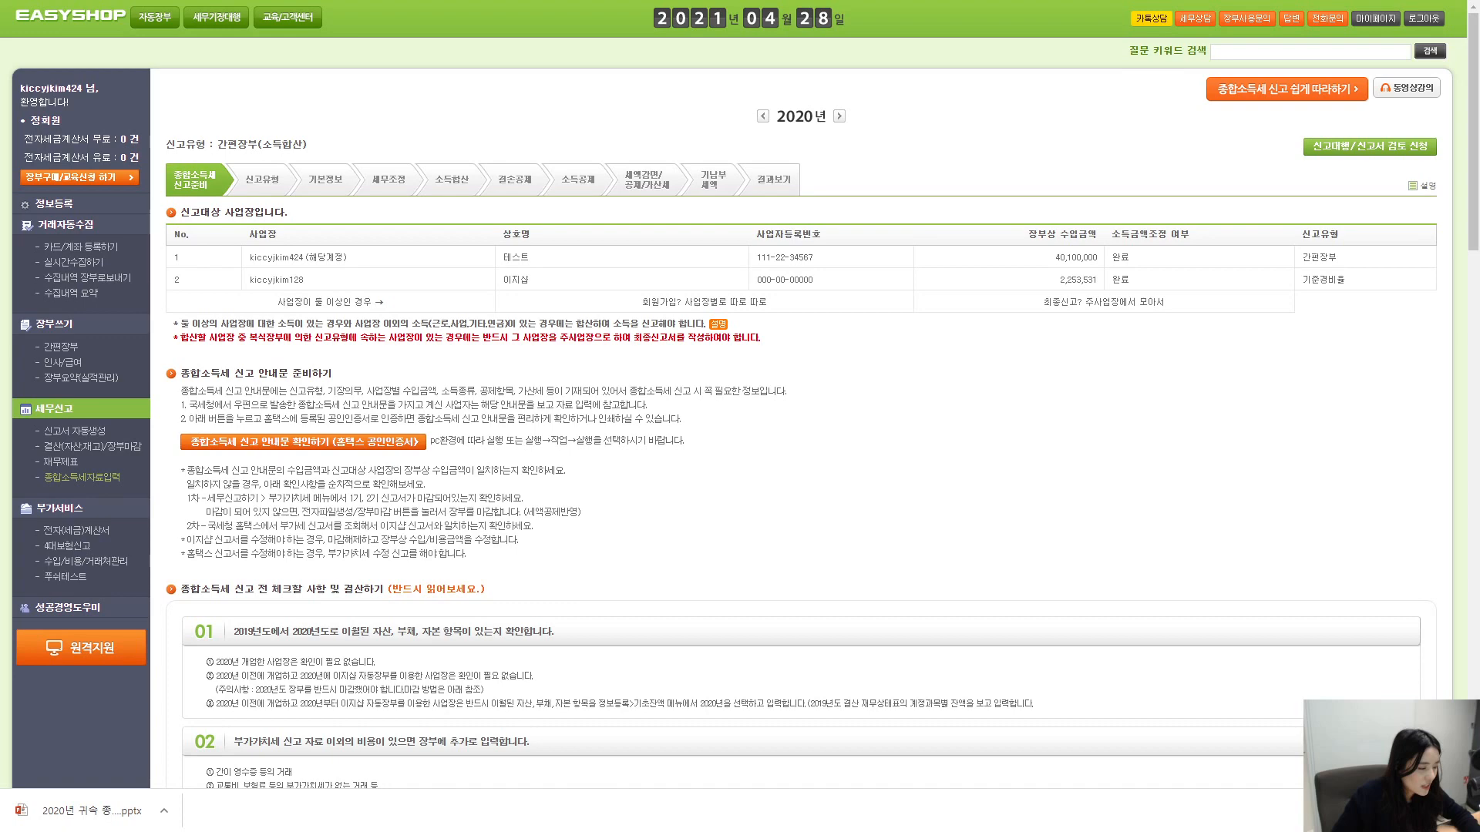
pyautogui.hotkey('alt', 'Tab')
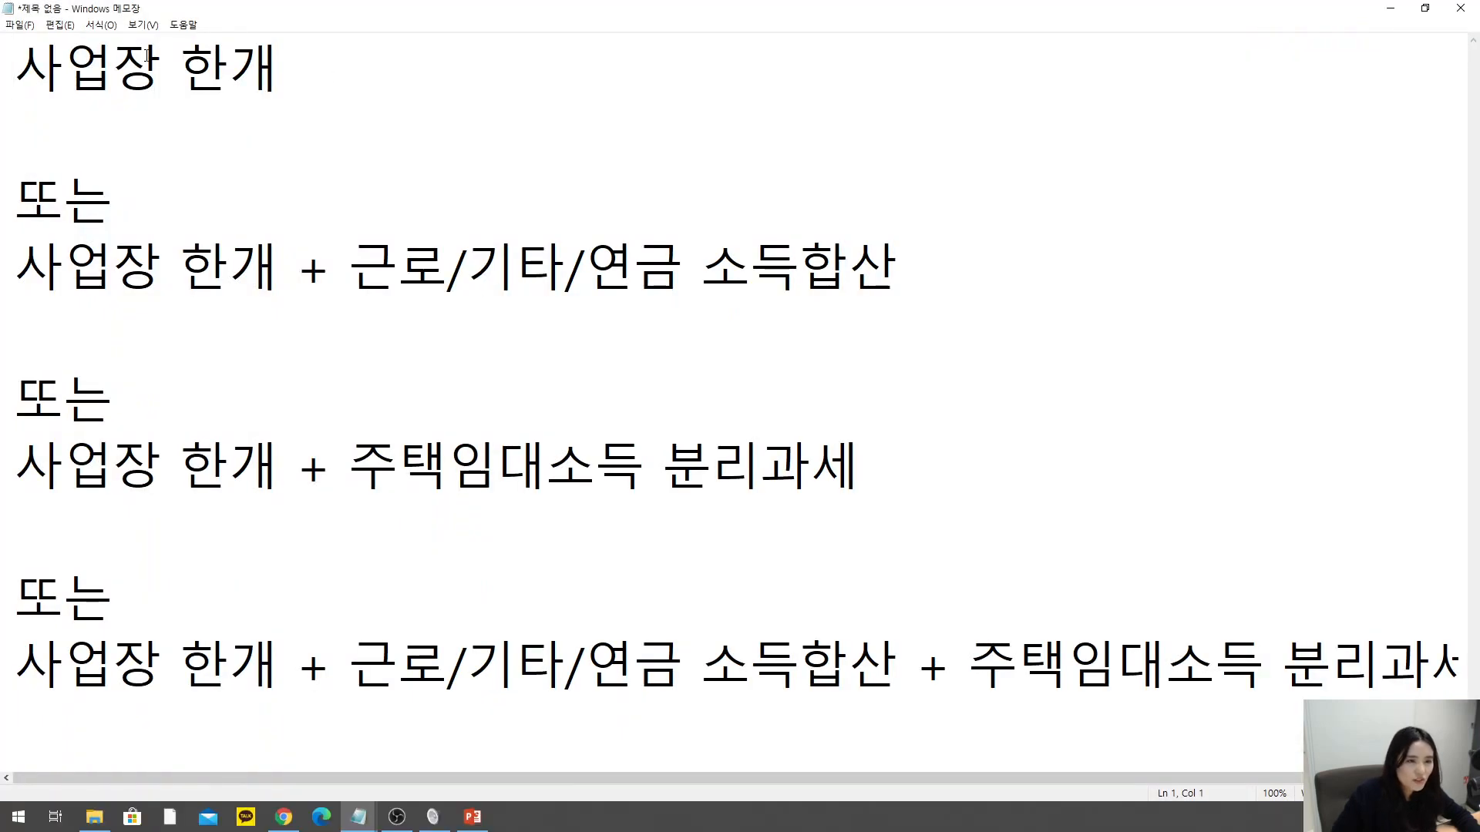
pyautogui.click(257, 109)
pyautogui.click(291, 91)
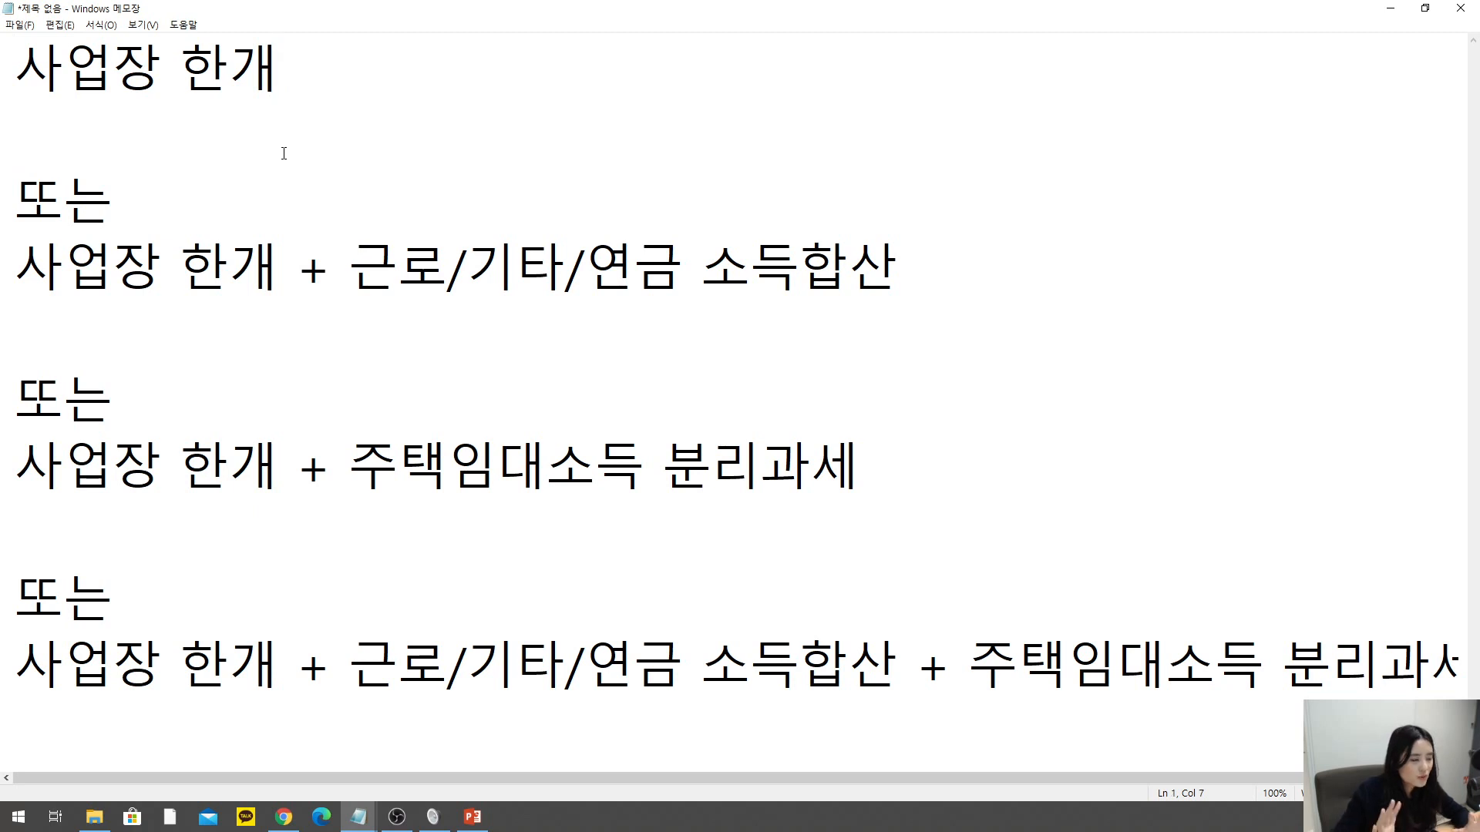
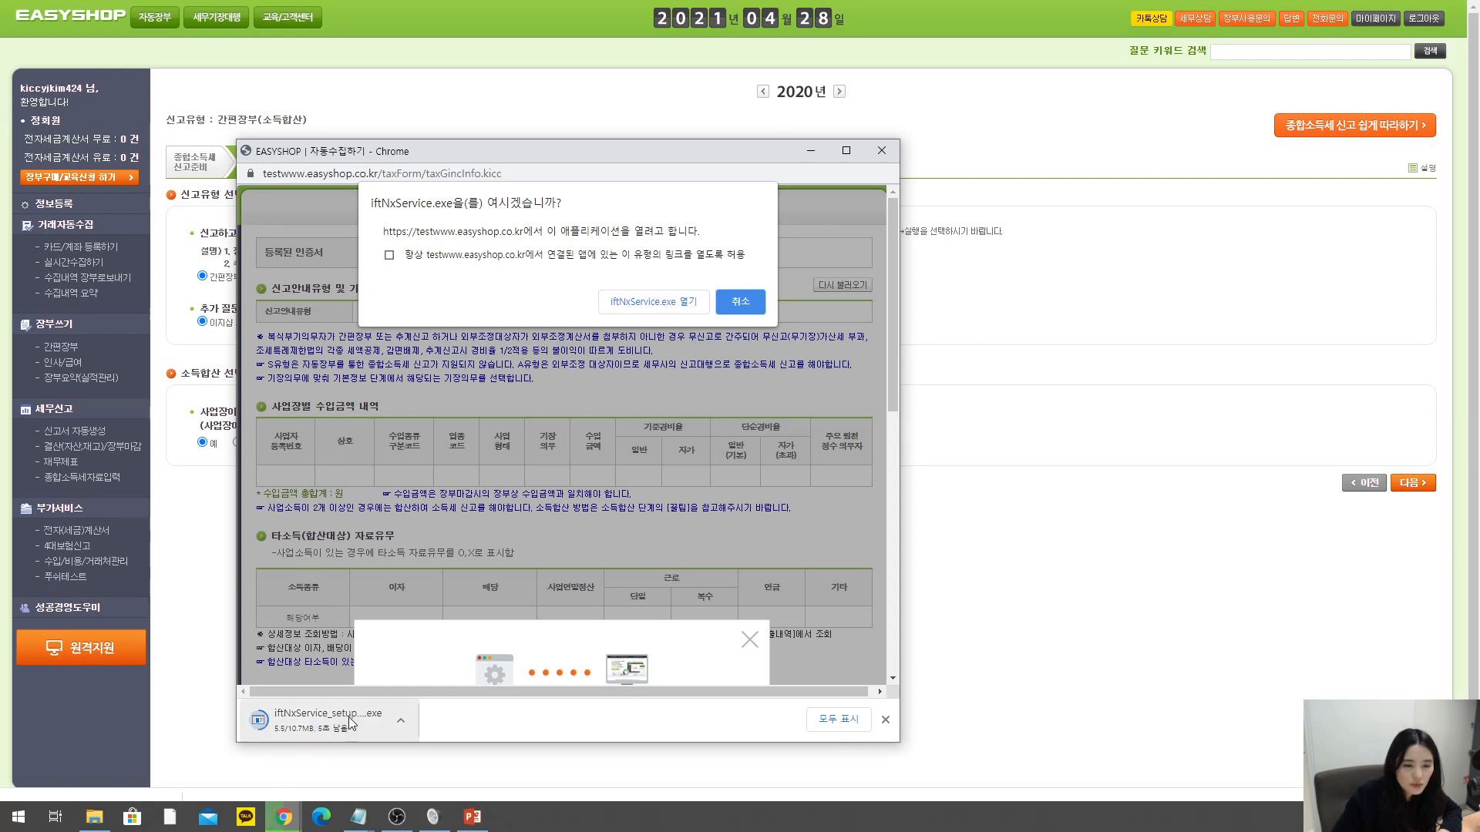
# - Have the iftNxService installer open once its download completes, and allow the page to launch iftNxService.exe
pyautogui.click(386, 738)
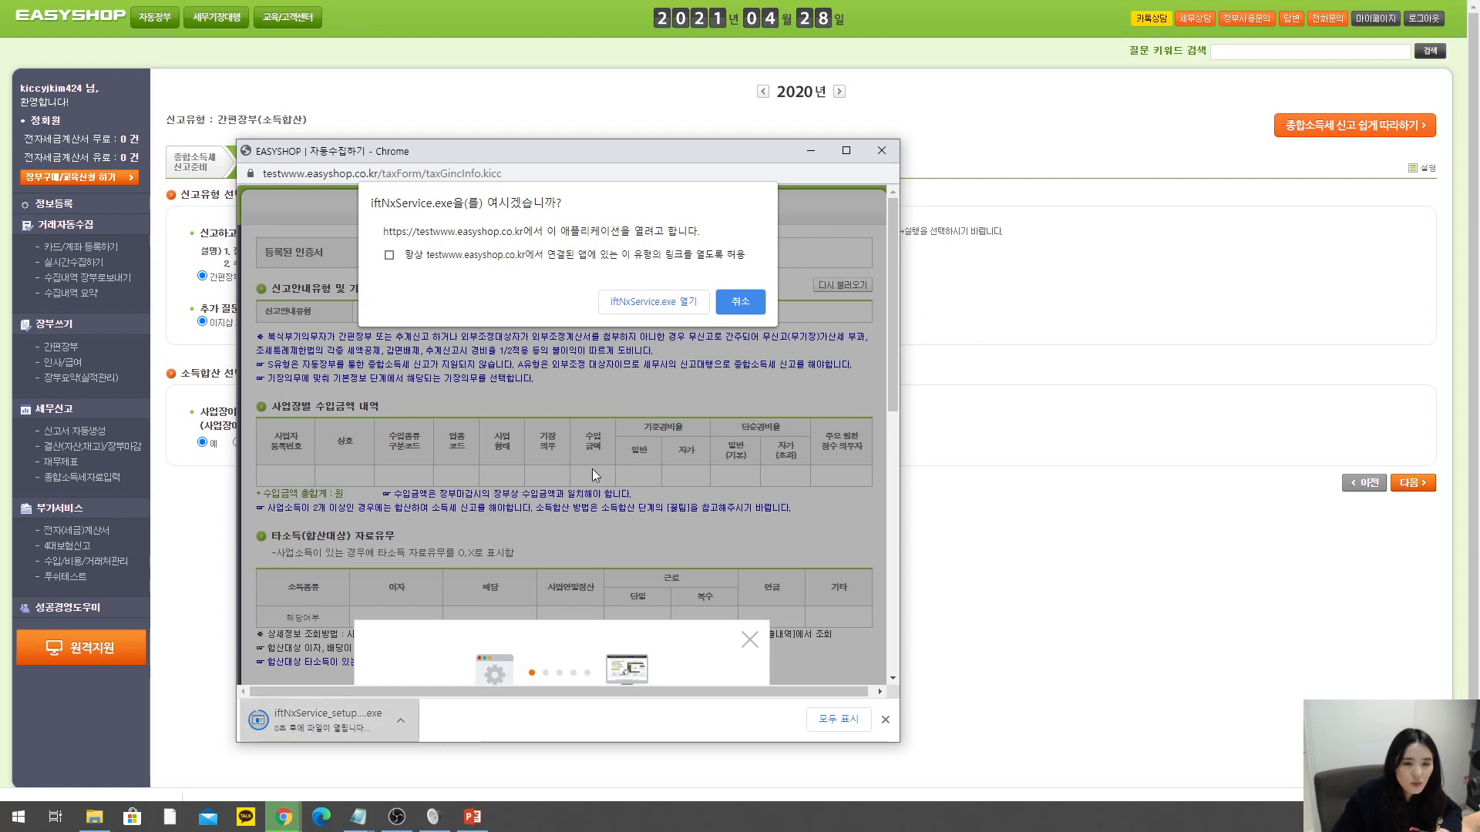
pyautogui.click(402, 720)
pyautogui.click(502, 763)
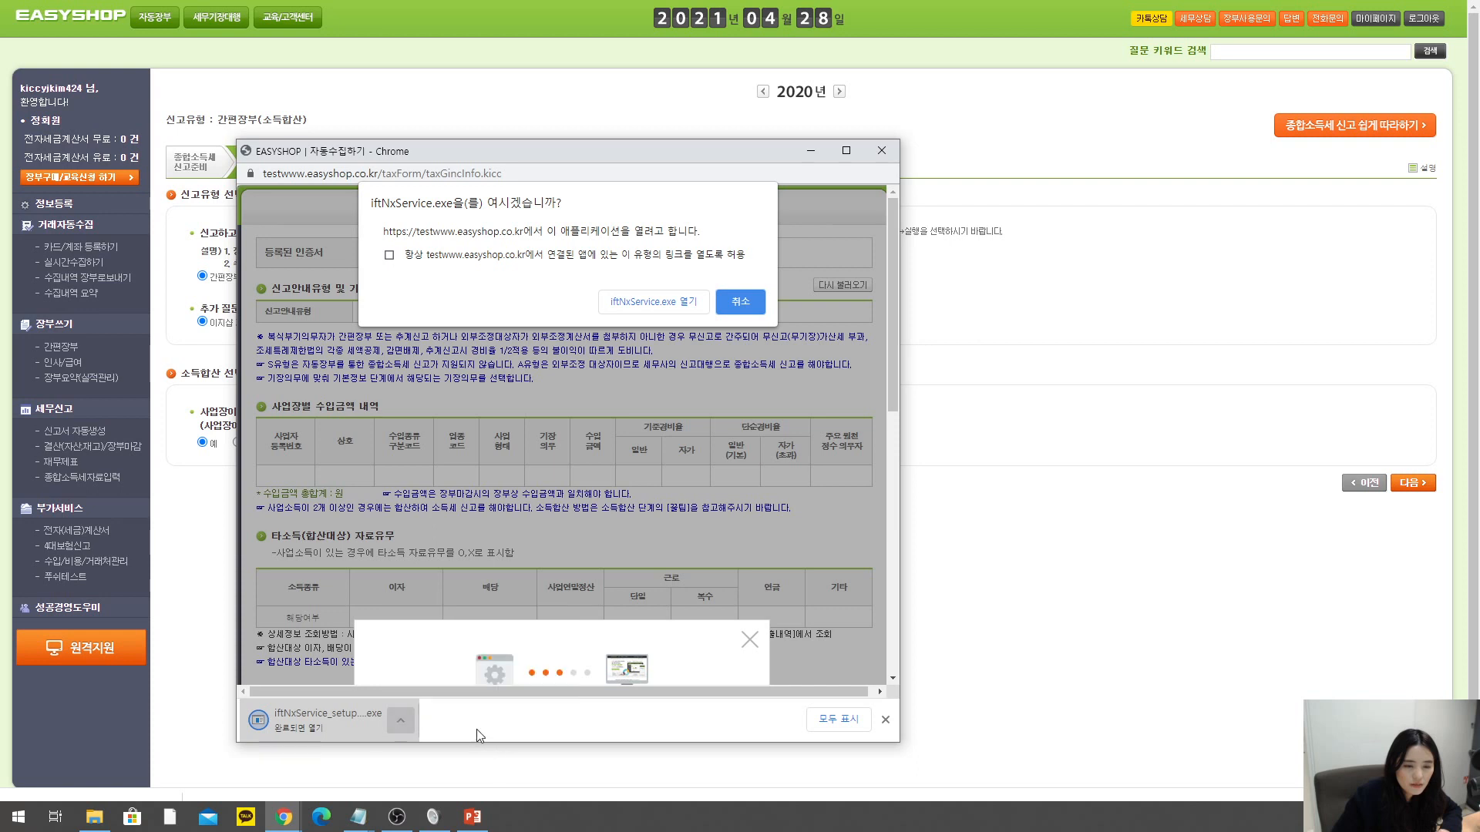
pyautogui.click(661, 301)
pyautogui.click(655, 300)
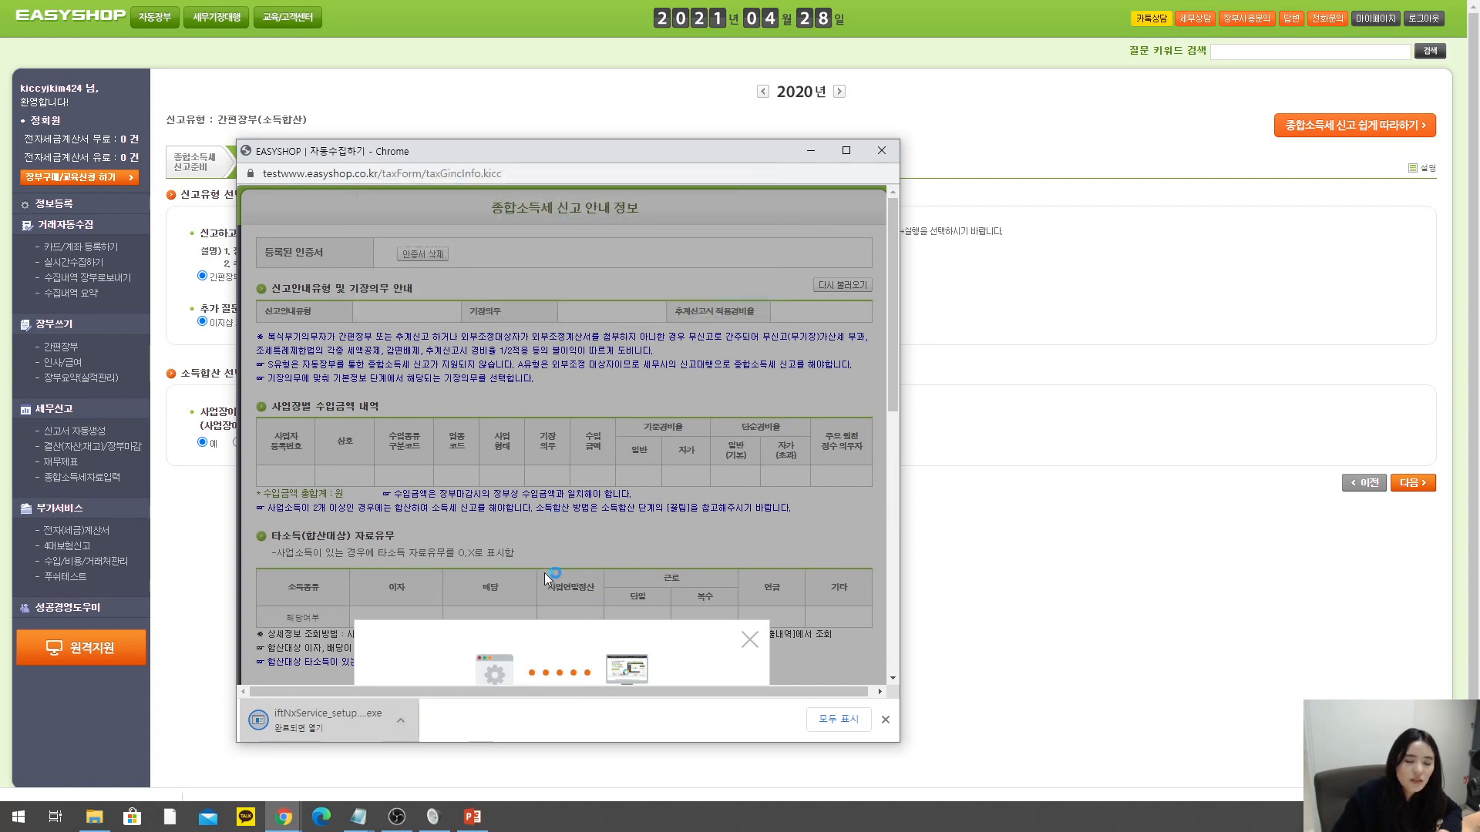
pyautogui.moveTo(895, 400); pyautogui.dragTo(895, 408)
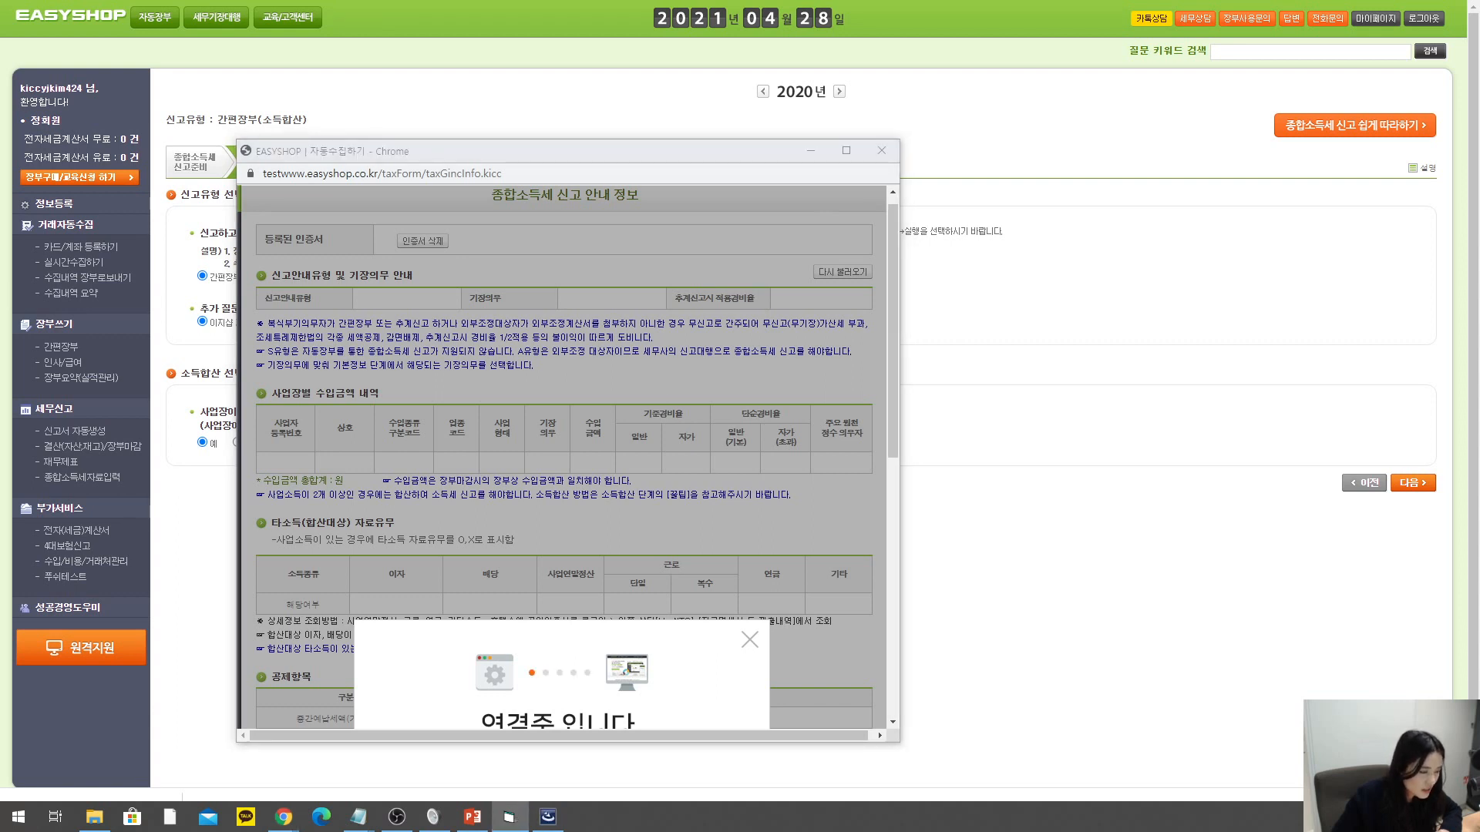
# - Try selecting the yessign certificate for the filing guidance lookup, cancel the selection and close the 종합소득세 신고 안내 정보 window
pyautogui.click(747, 648)
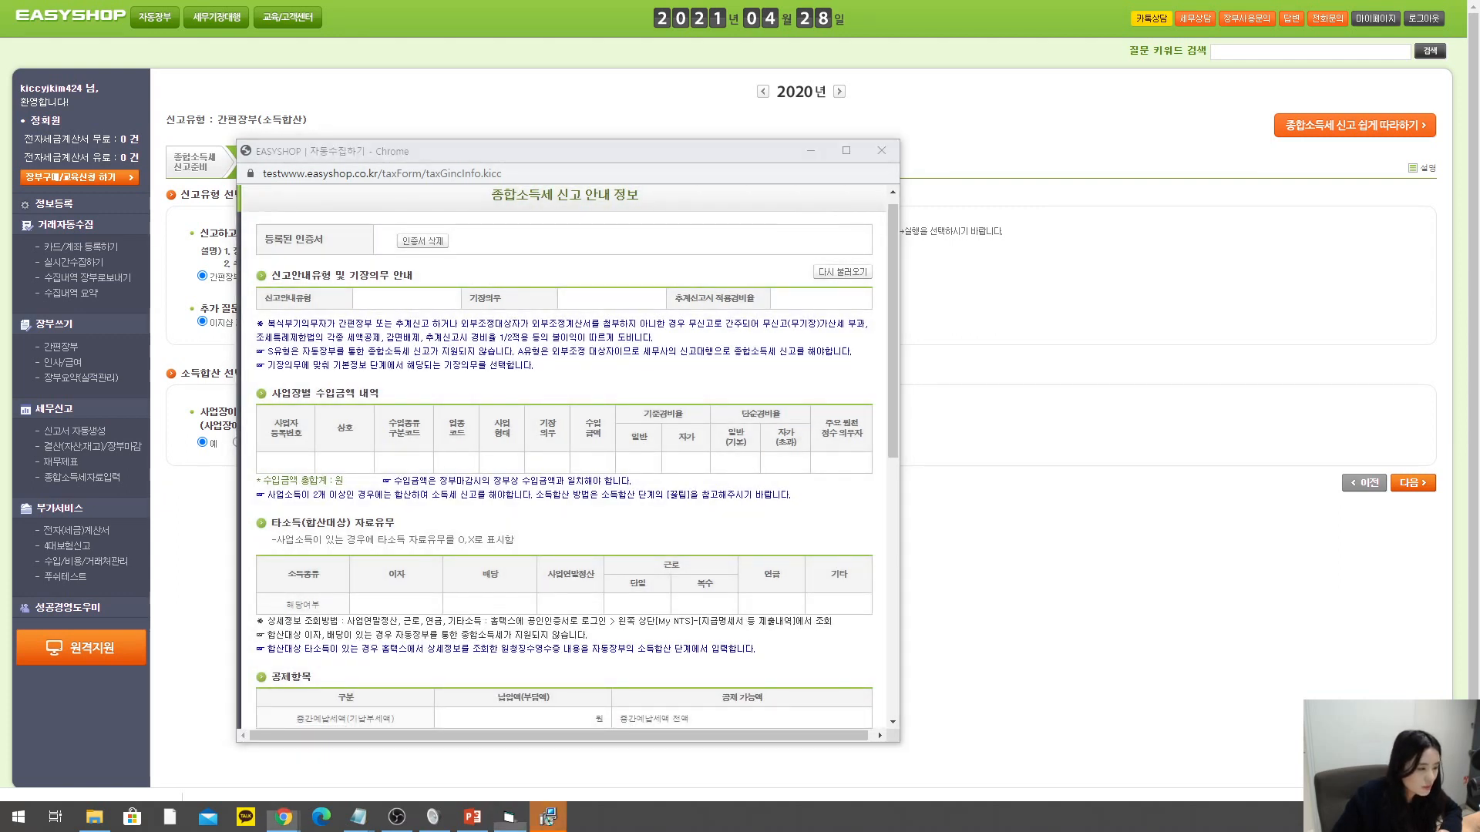
pyautogui.moveTo(430, 132); pyautogui.dragTo(626, 296)
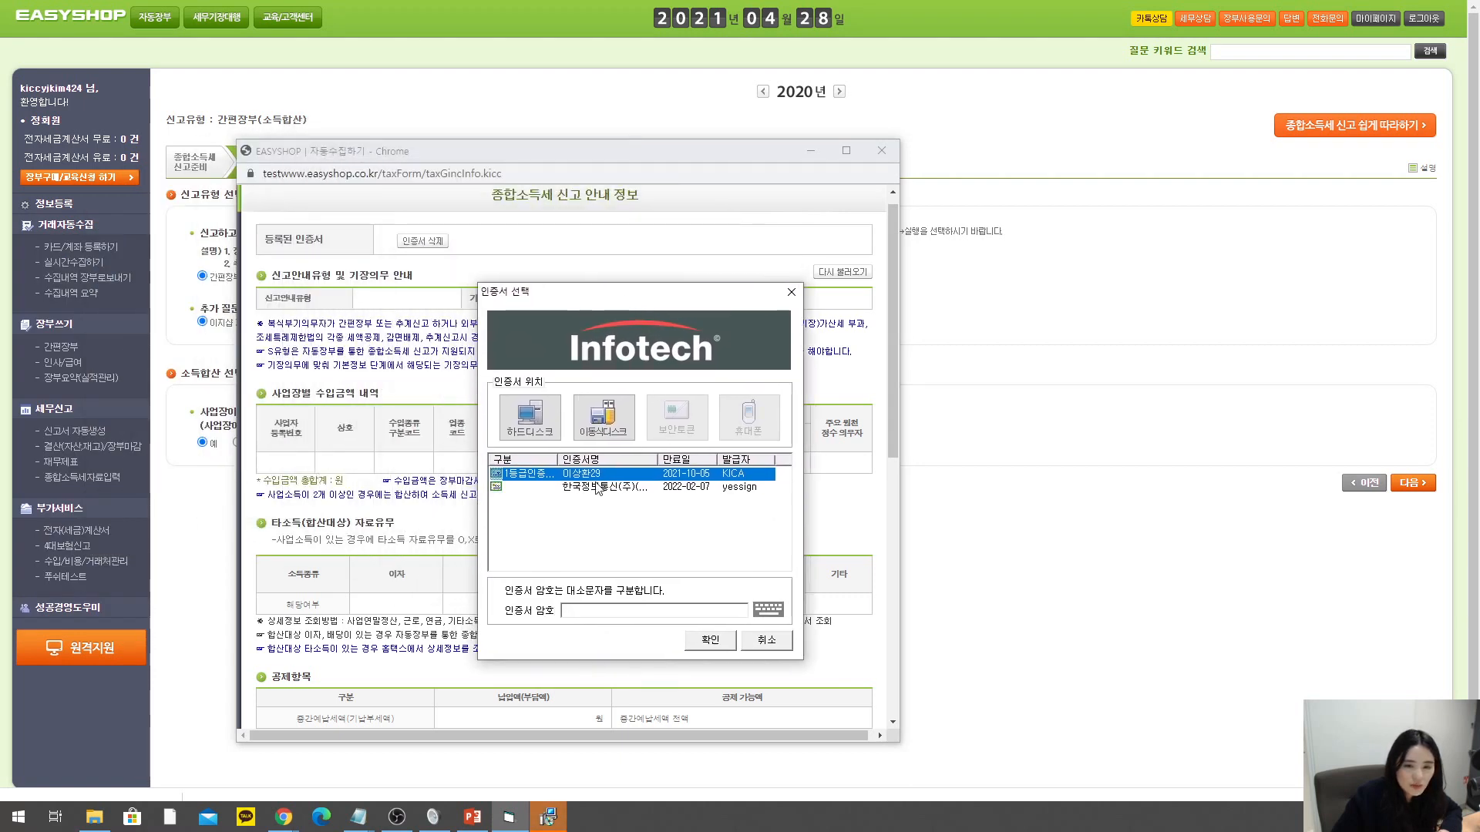
pyautogui.click(598, 487)
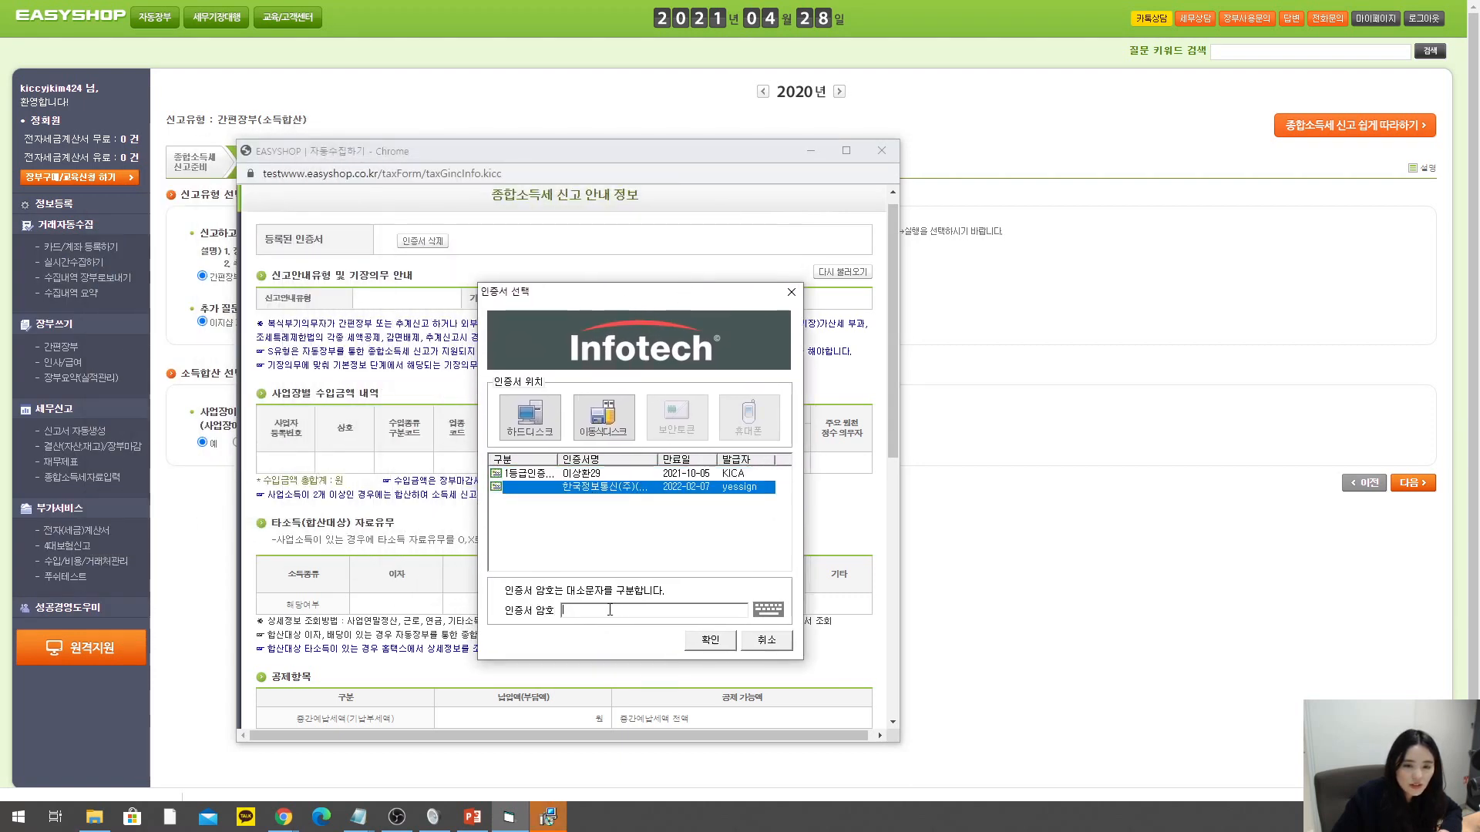
pyautogui.click(791, 293)
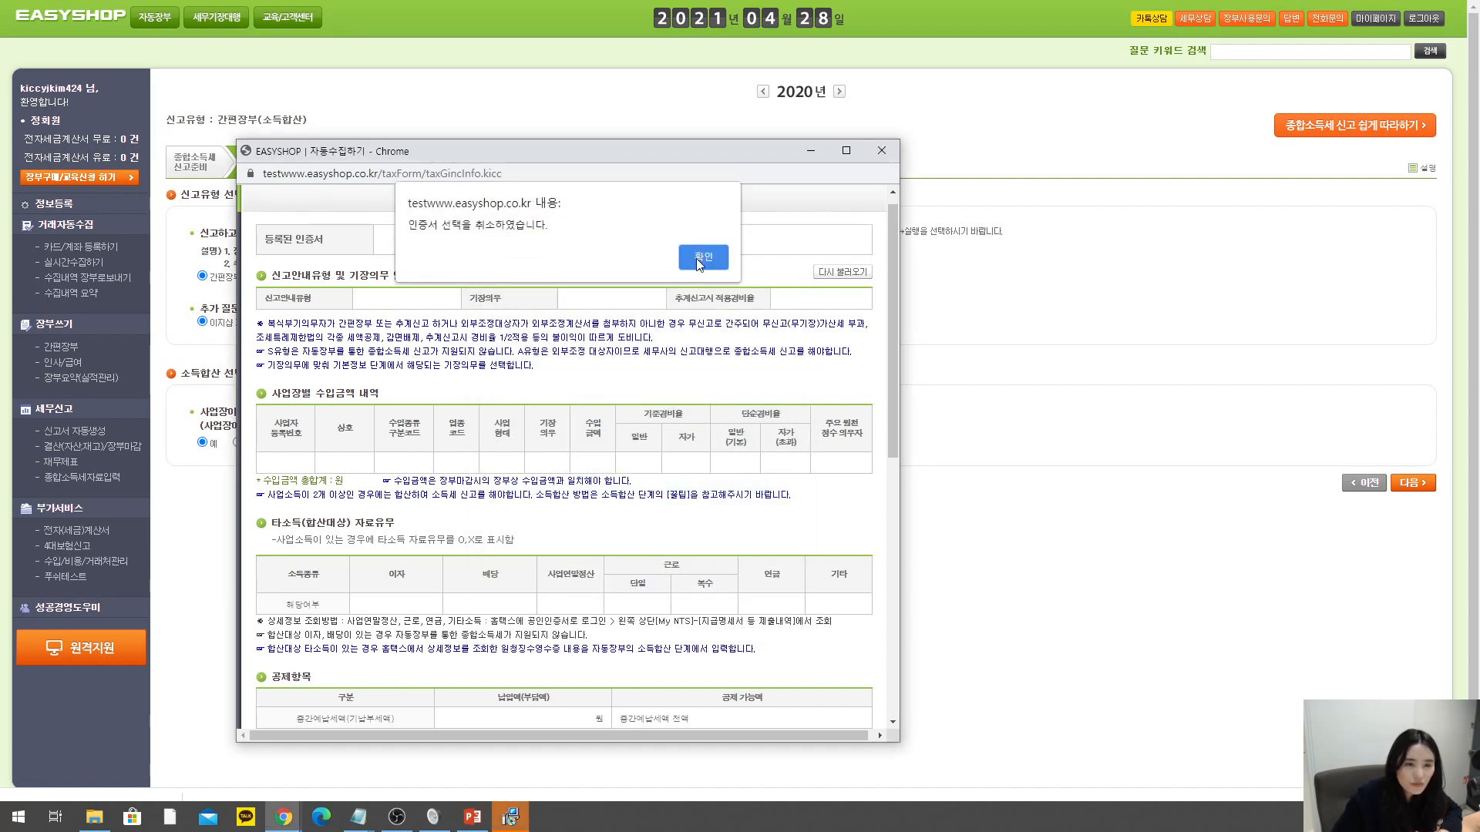
pyautogui.click(702, 256)
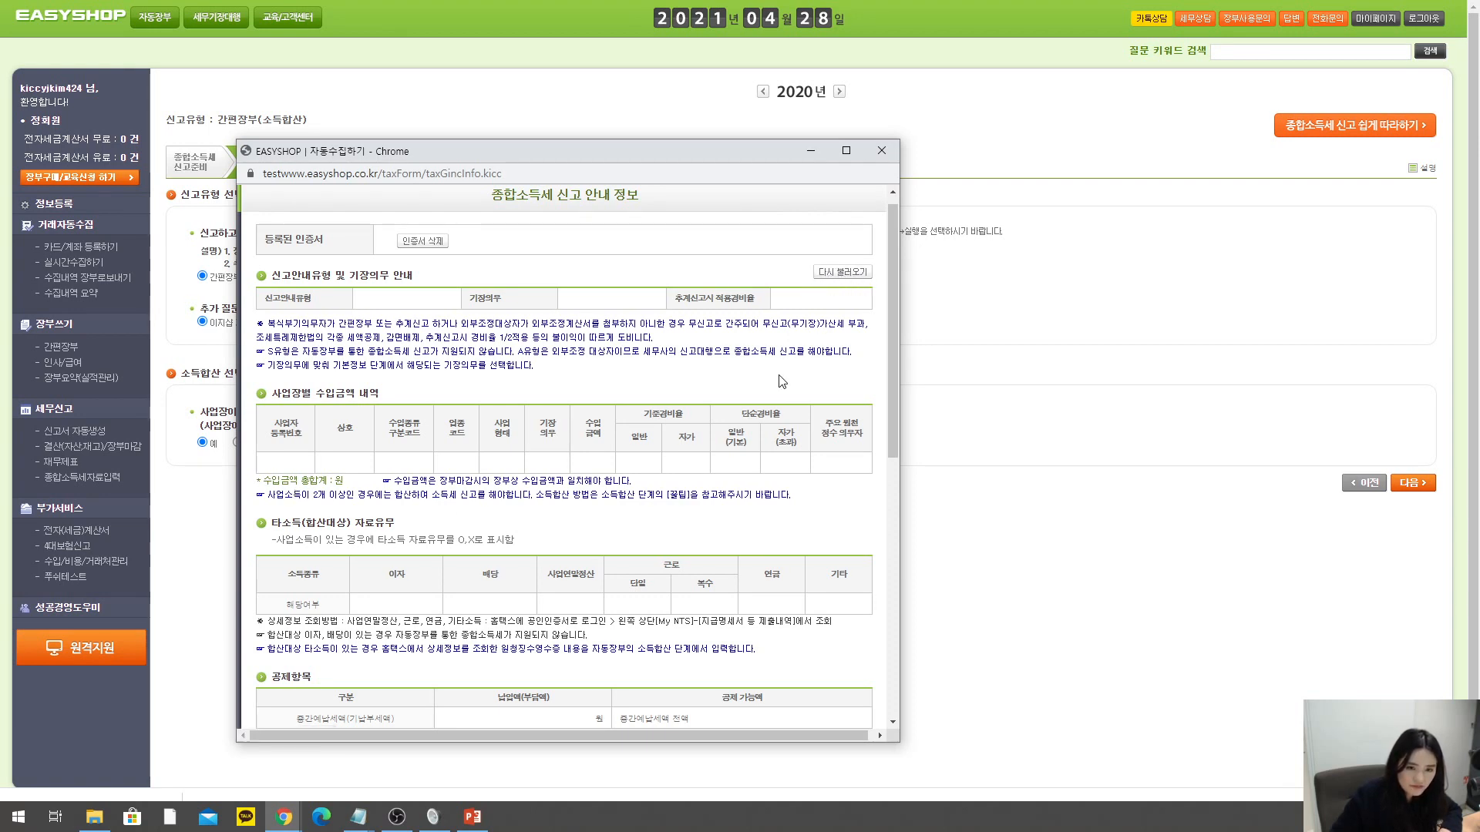
pyautogui.click(881, 151)
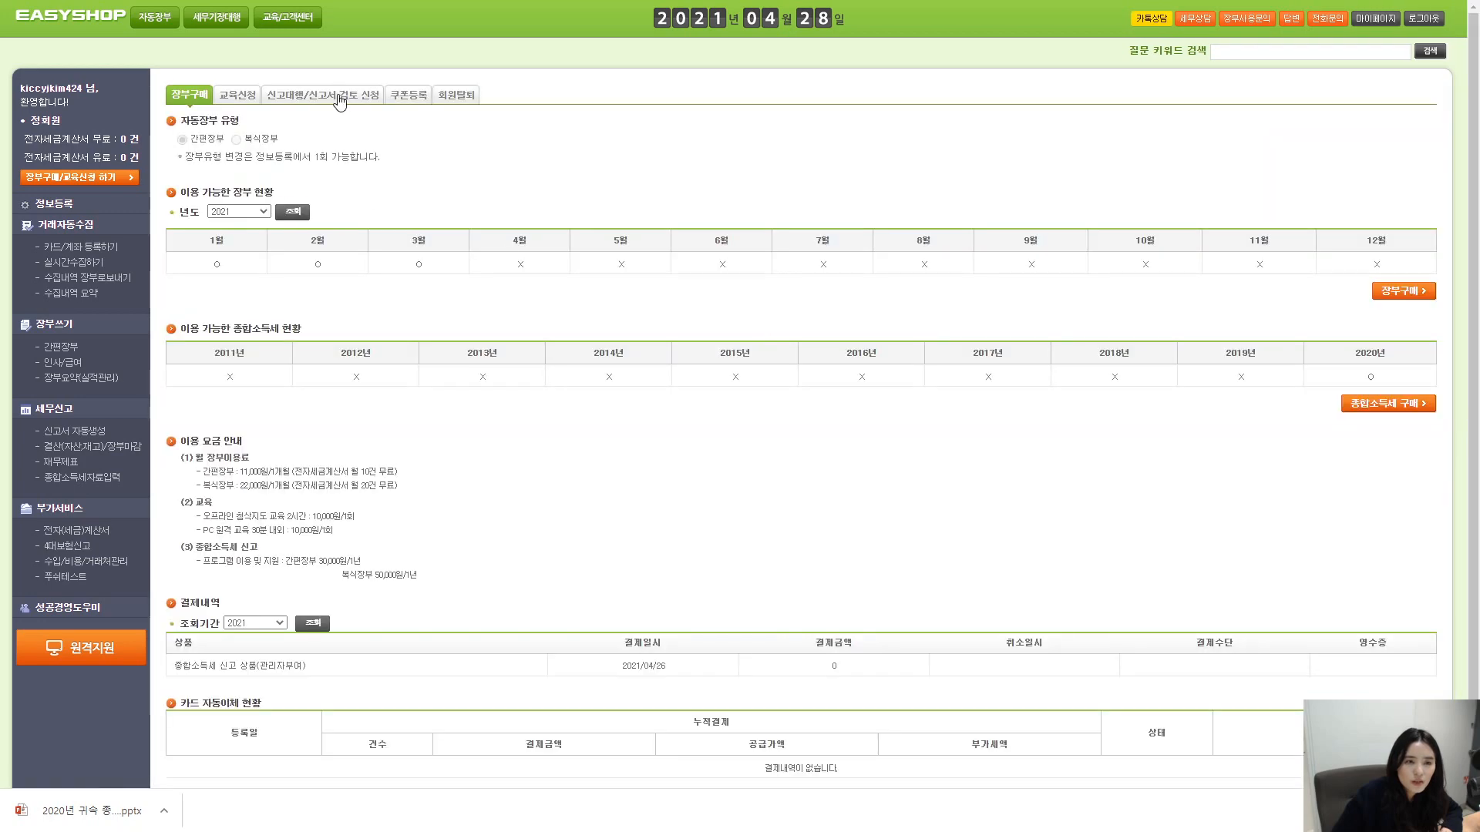
# - View the 신고대행/신고서 검토 신청 page and the partner tax accountants' profiles, and close the profile list
pyautogui.click(338, 100)
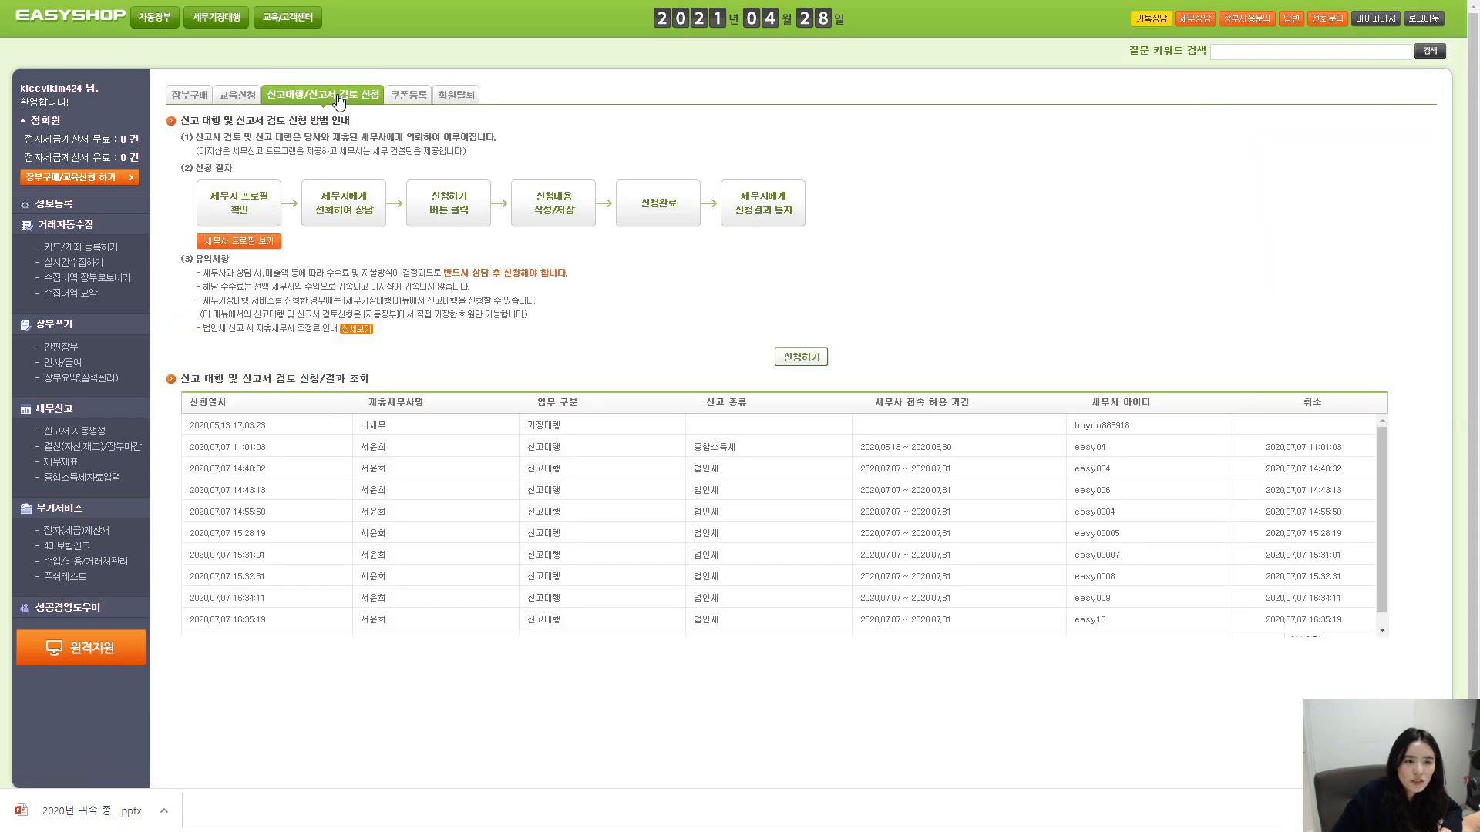
pyautogui.click(227, 242)
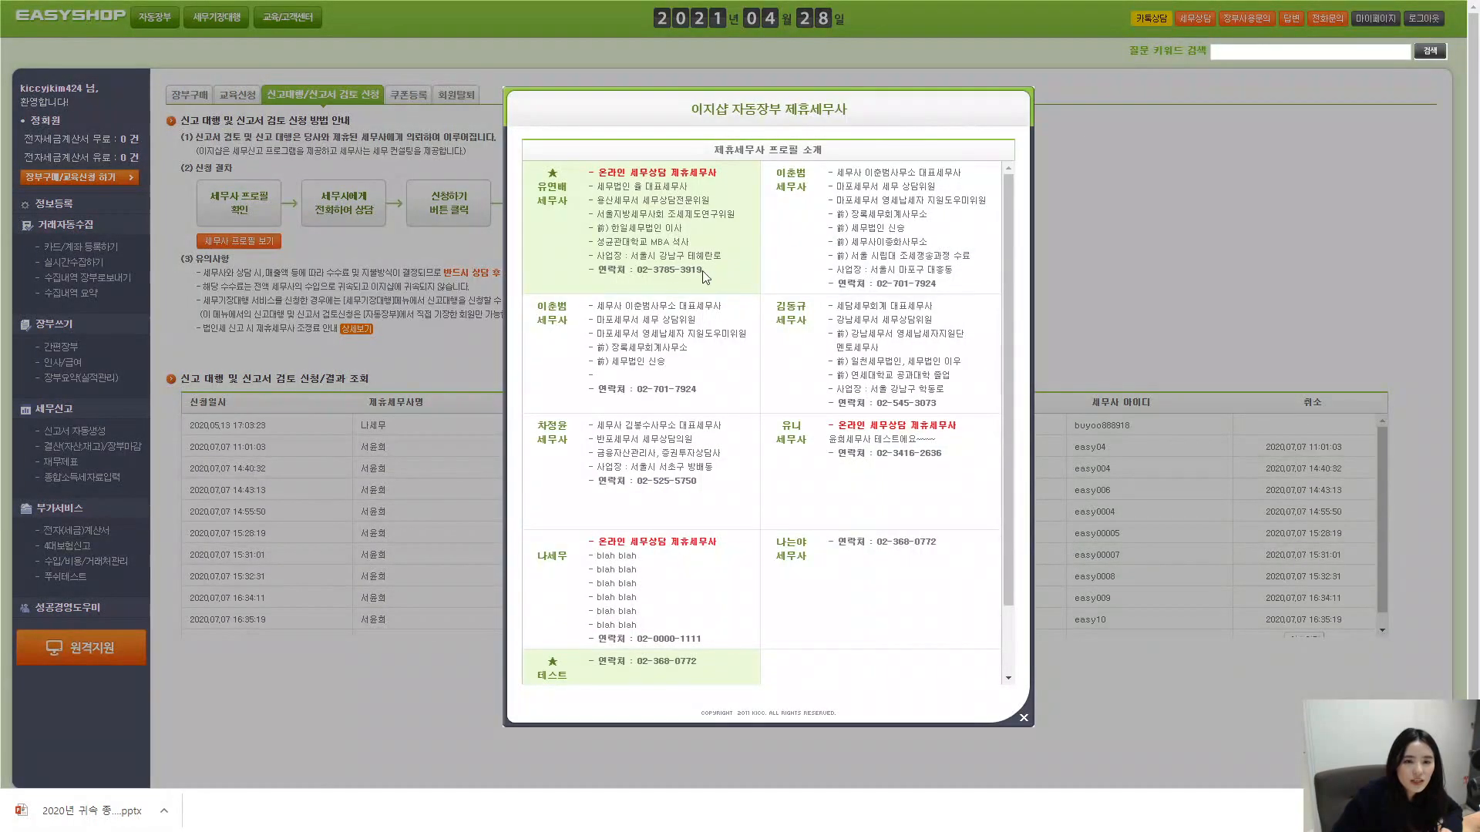
pyautogui.click(1024, 718)
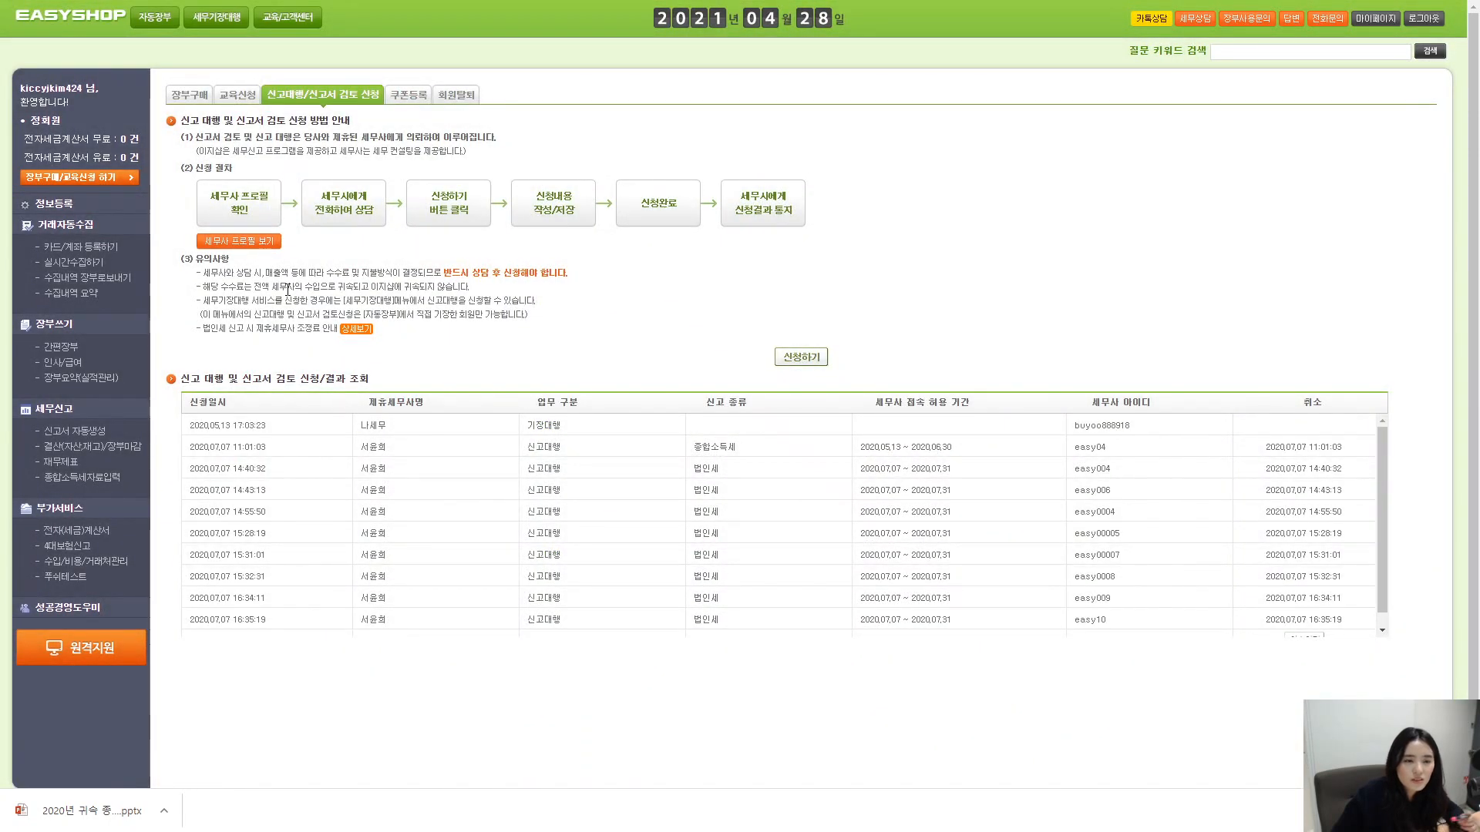
# - Go to the 신고유형 stage of the 2020 종합소득세자료입력 and highlight the additional question on the bookkeeping method
pyautogui.click(90, 479)
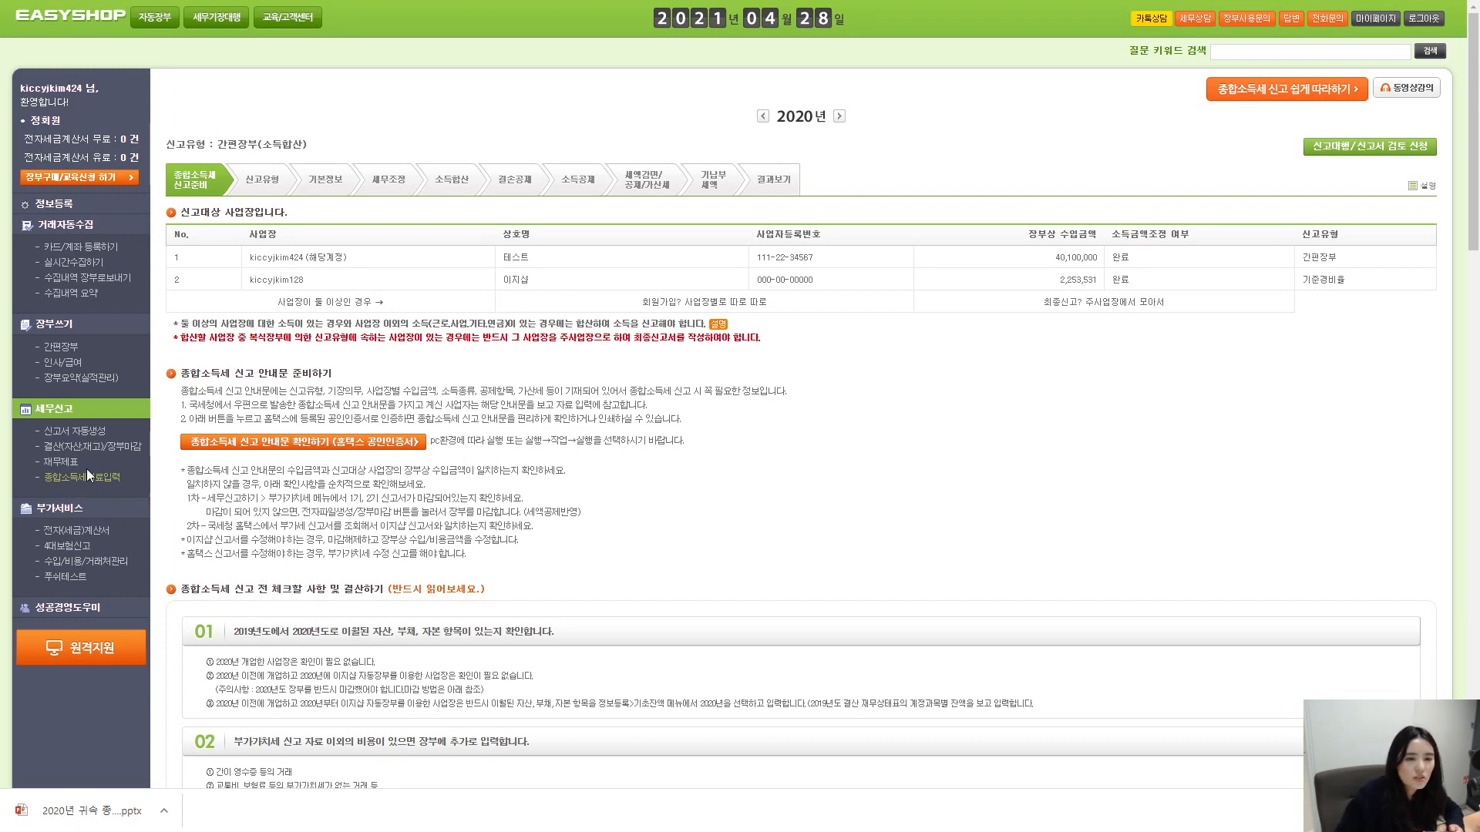
pyautogui.click(278, 188)
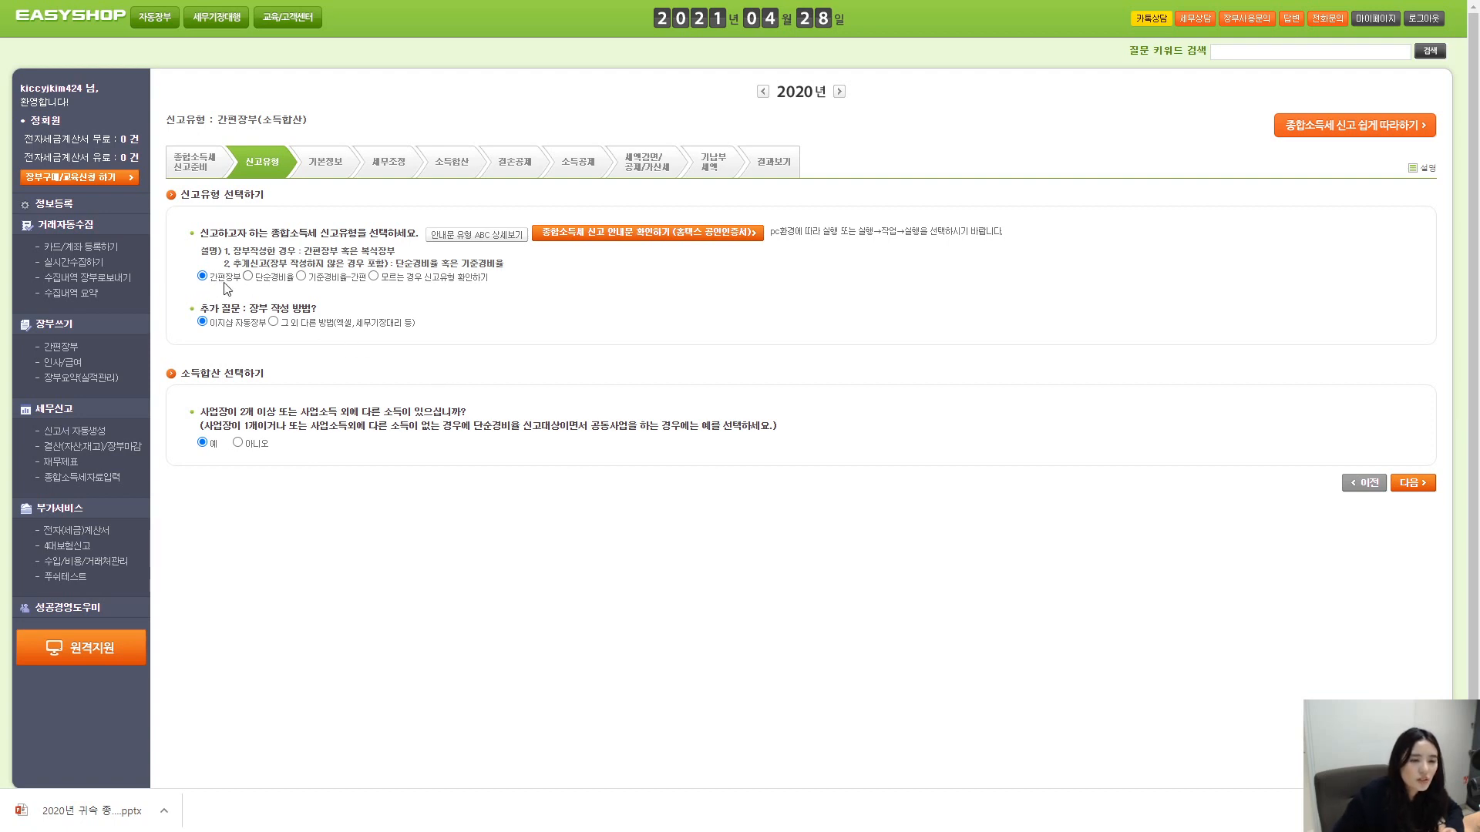
pyautogui.moveTo(210, 312); pyautogui.dragTo(312, 311)
pyautogui.click(242, 330)
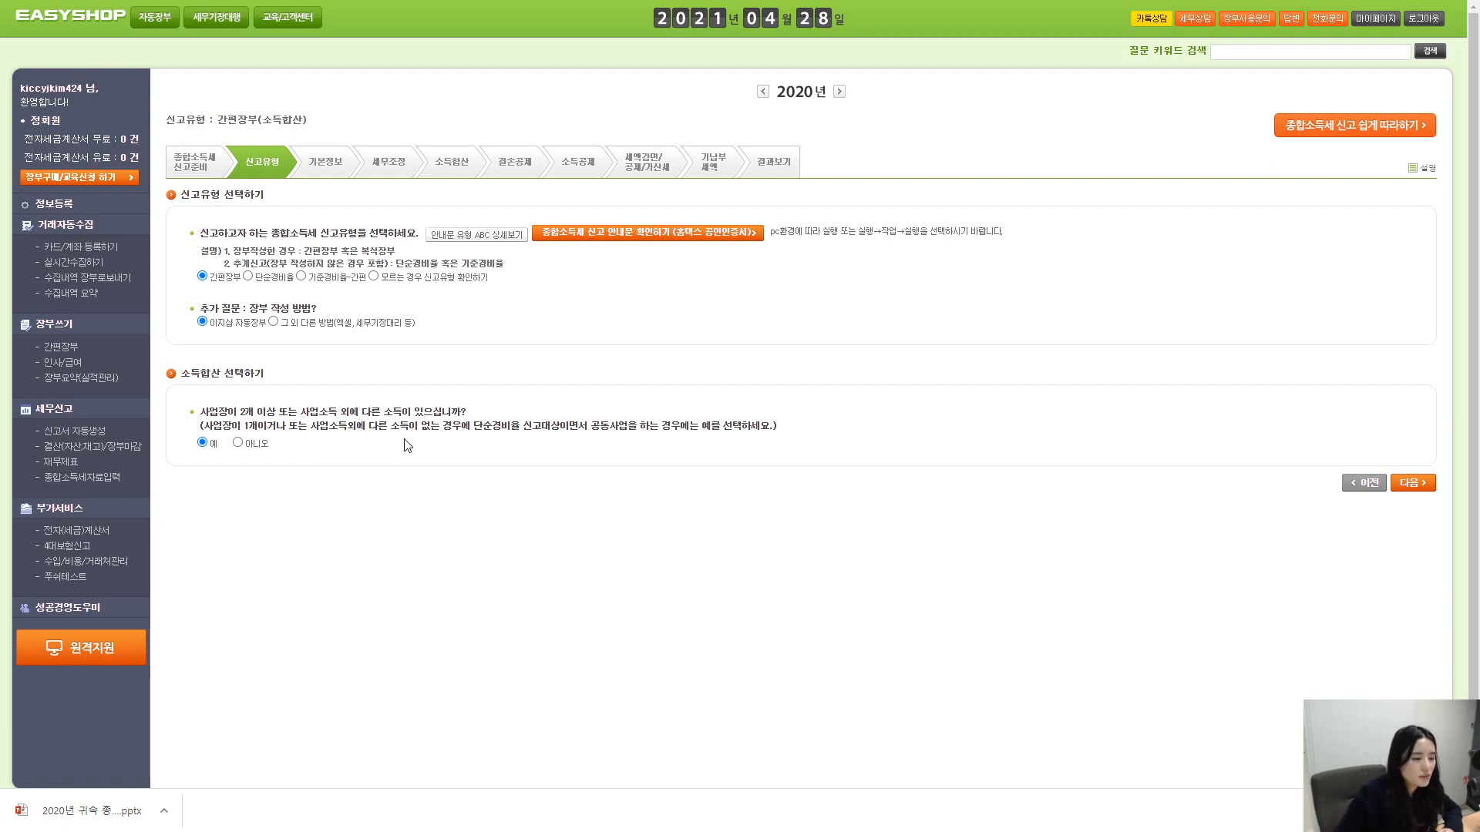
# - Set the 소득합산 answer to 아니오, highlight parts of its explanatory note and set the answer back to 예
pyautogui.click(237, 442)
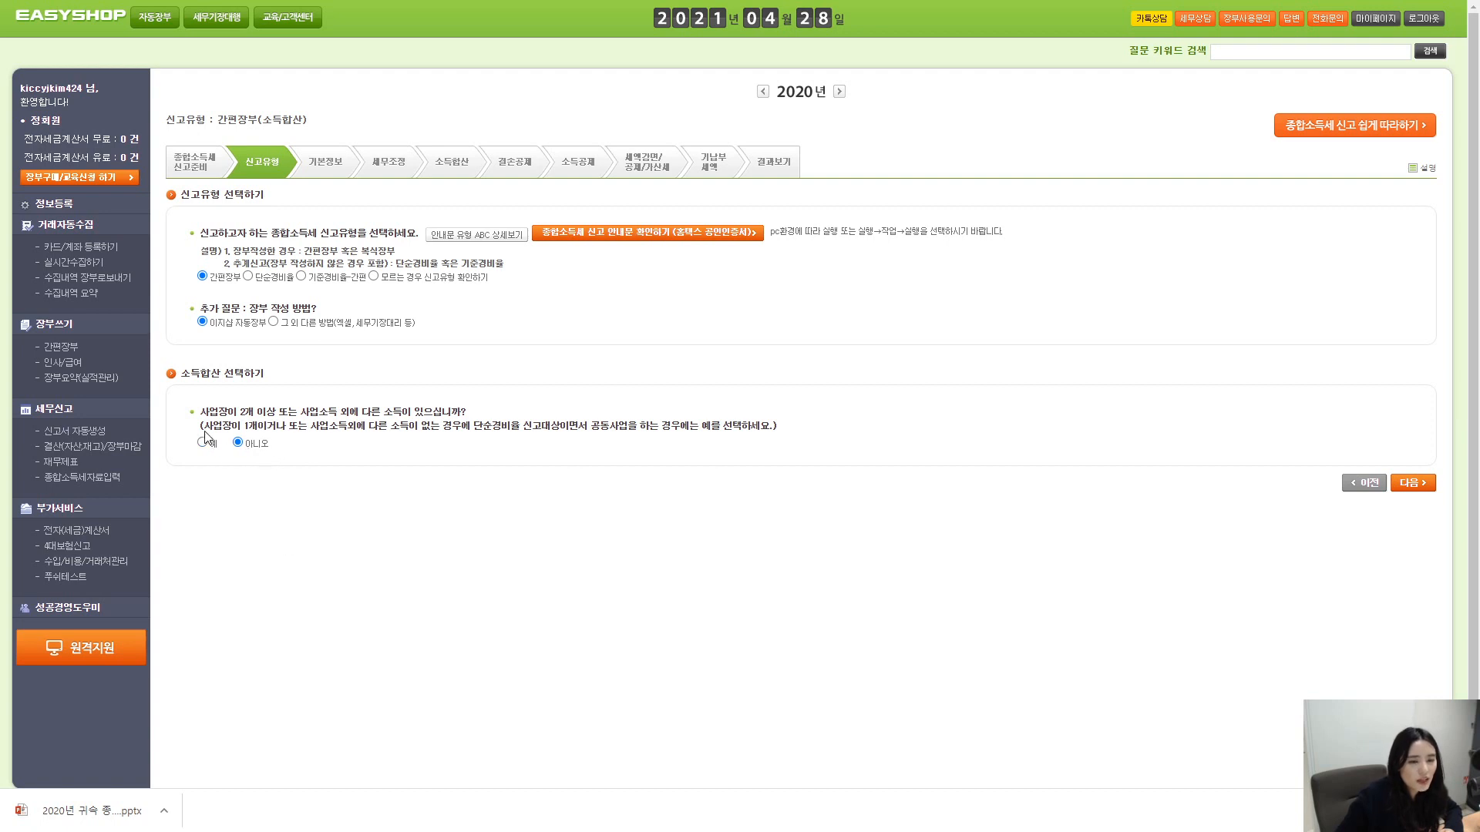
pyautogui.moveTo(290, 429); pyautogui.dragTo(465, 443)
pyautogui.click(512, 445)
pyautogui.moveTo(590, 429); pyautogui.dragTo(736, 438)
pyautogui.click(726, 460)
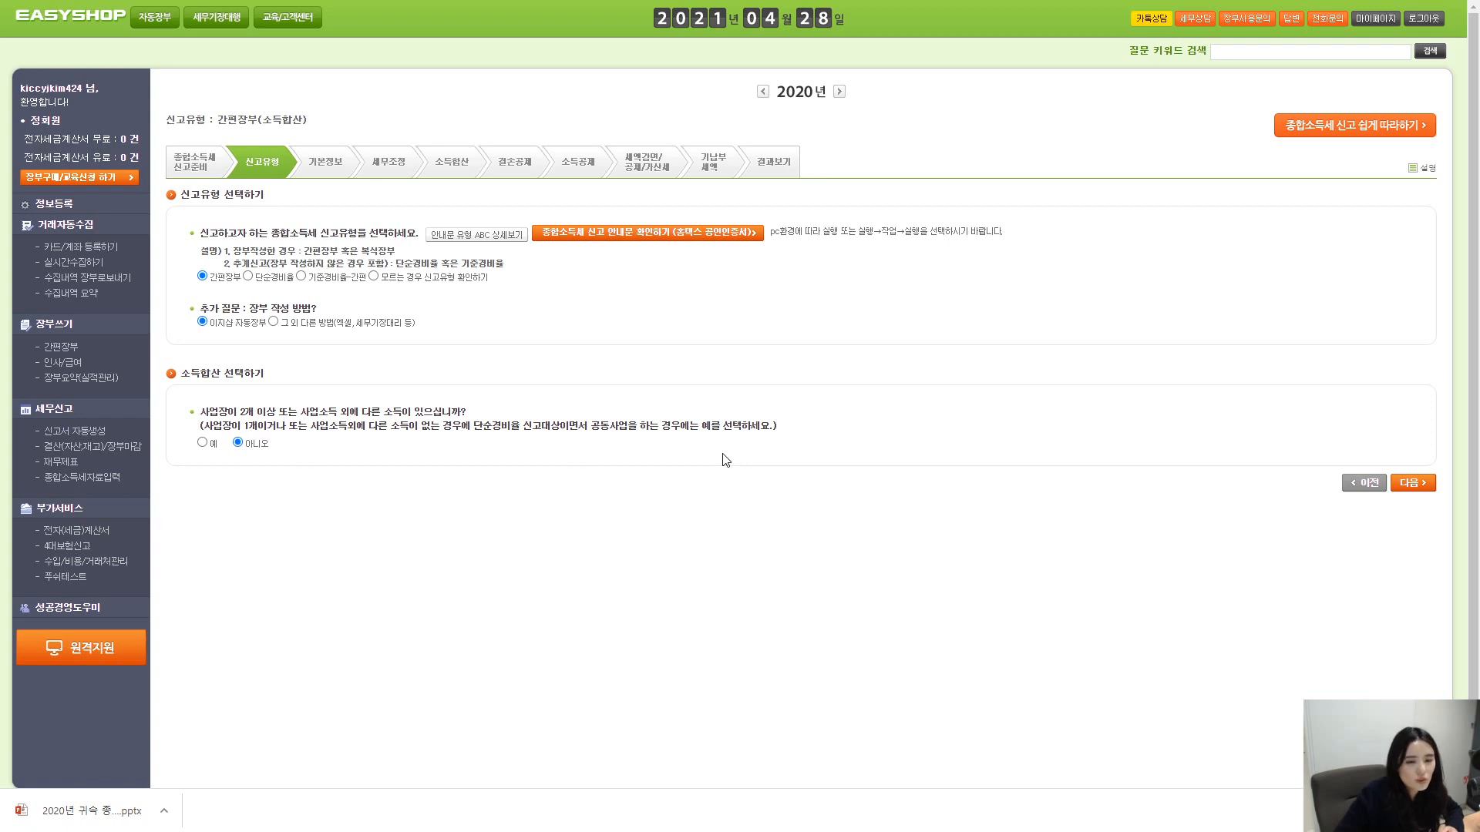
pyautogui.click(203, 442)
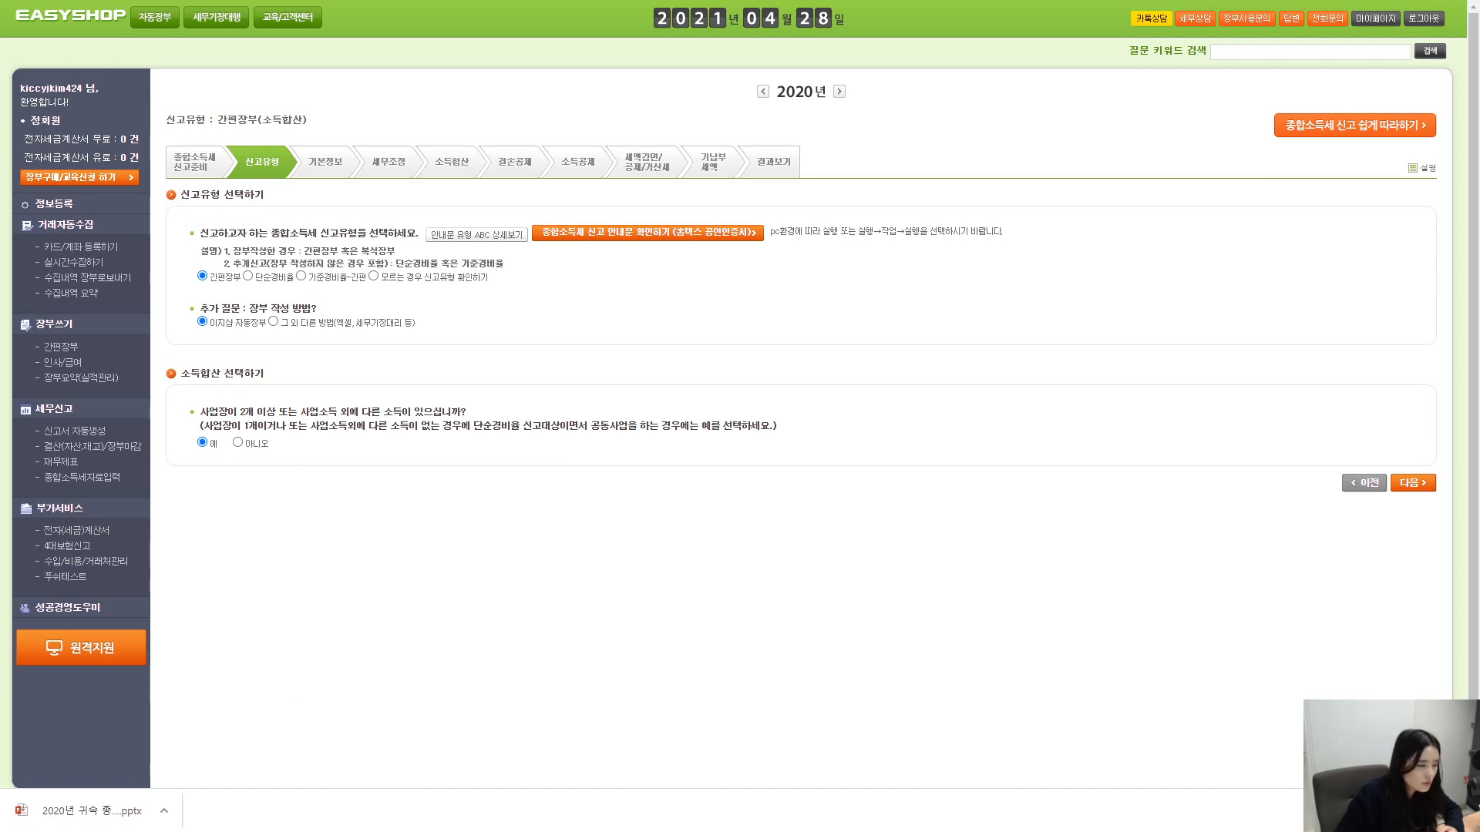
# - Switch to PowerPoint, start the slide show from slide 33 on 신고유형 and advance to the 주택임대소득 종합과세/분리과세 flowchart
pyautogui.moveTo(0, 103); pyautogui.dragTo(717, 104)
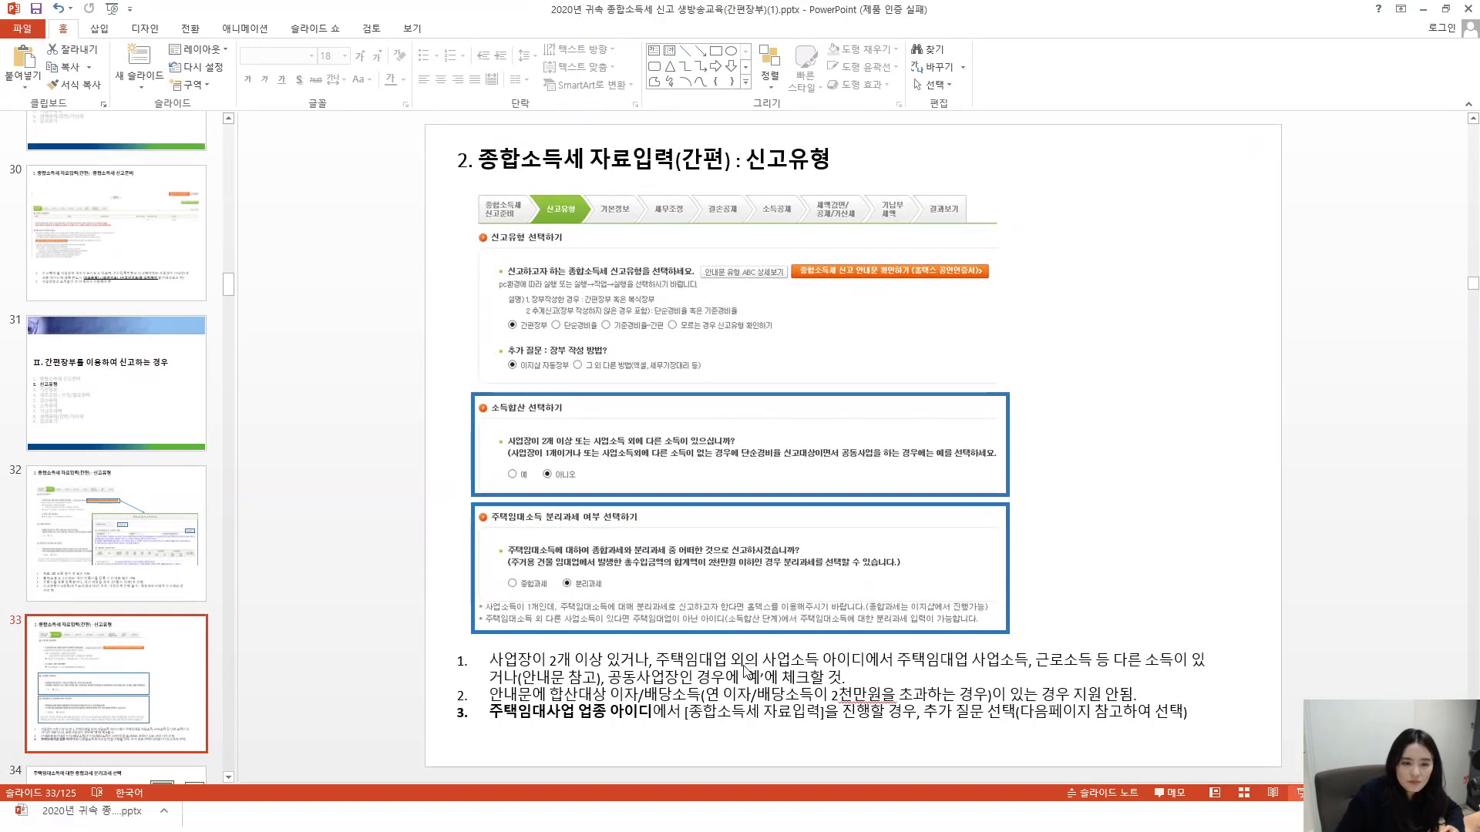
pyautogui.hotkey('shift', 'F5')
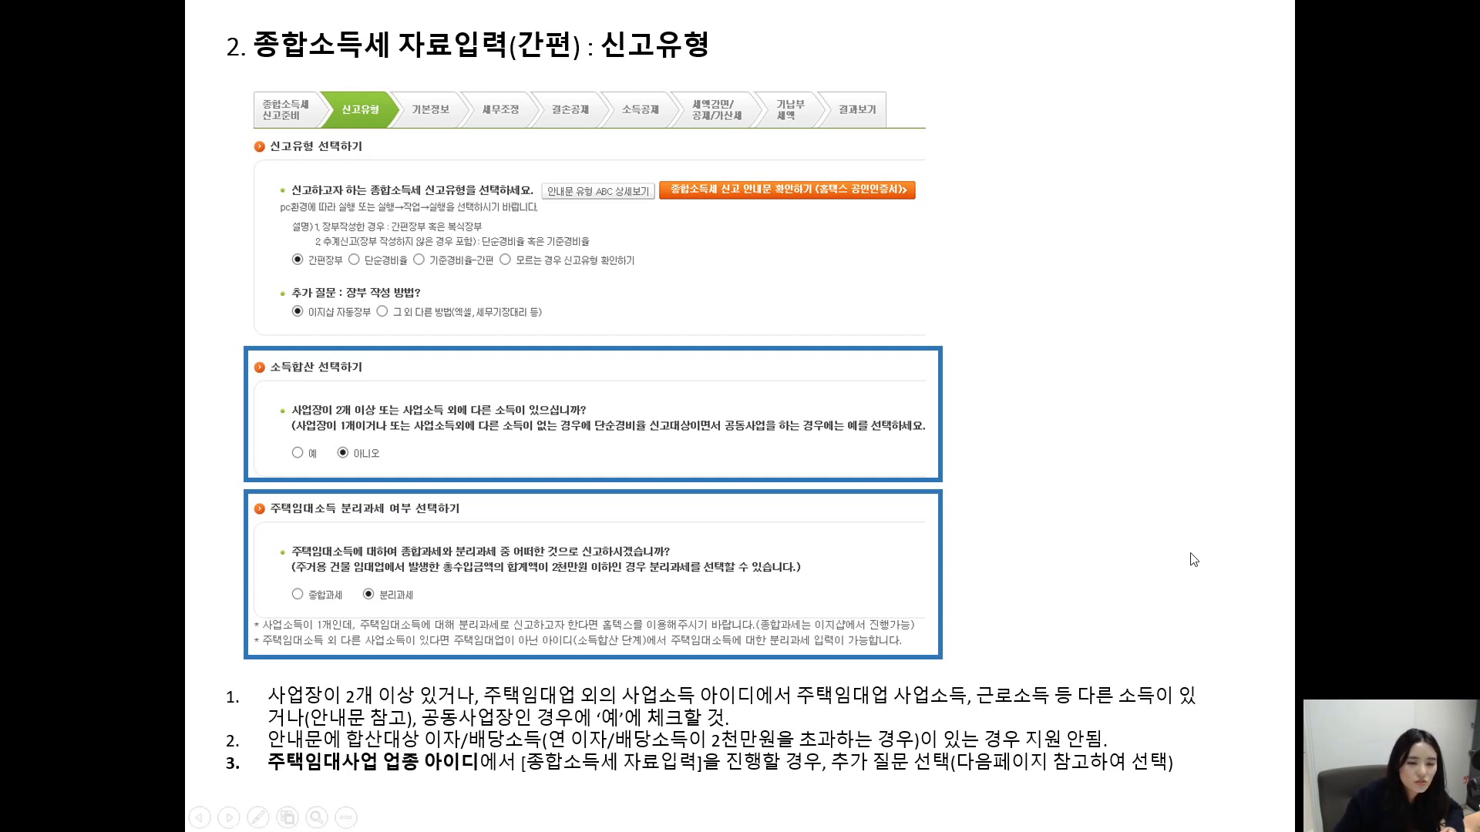
pyautogui.click(1063, 577)
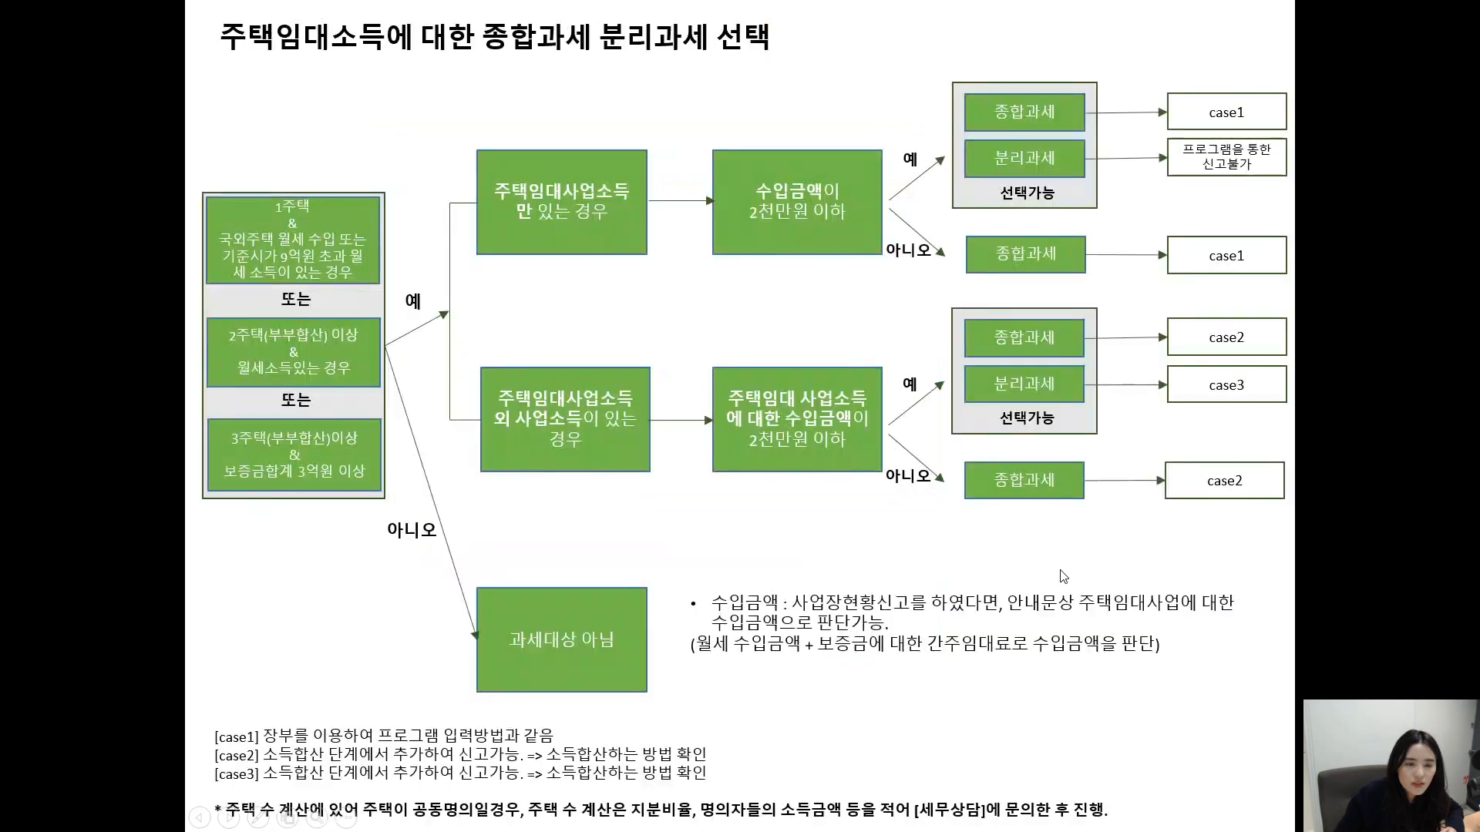
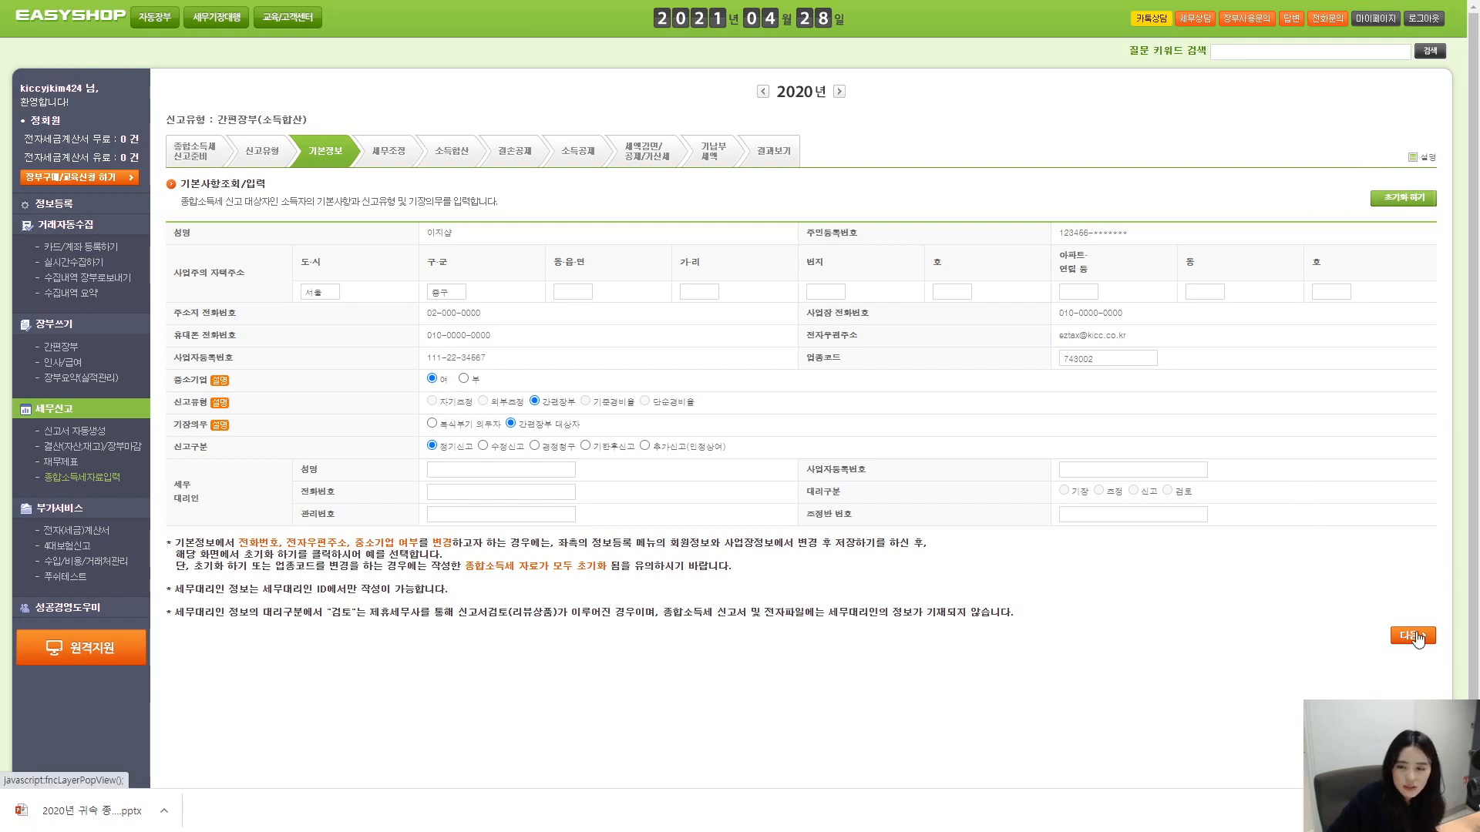
# - Proceed from 기본정보 to the 세무조정 stage and highlight the 수입금액 조정 question about additions or deductions to sales
pyautogui.click(1410, 637)
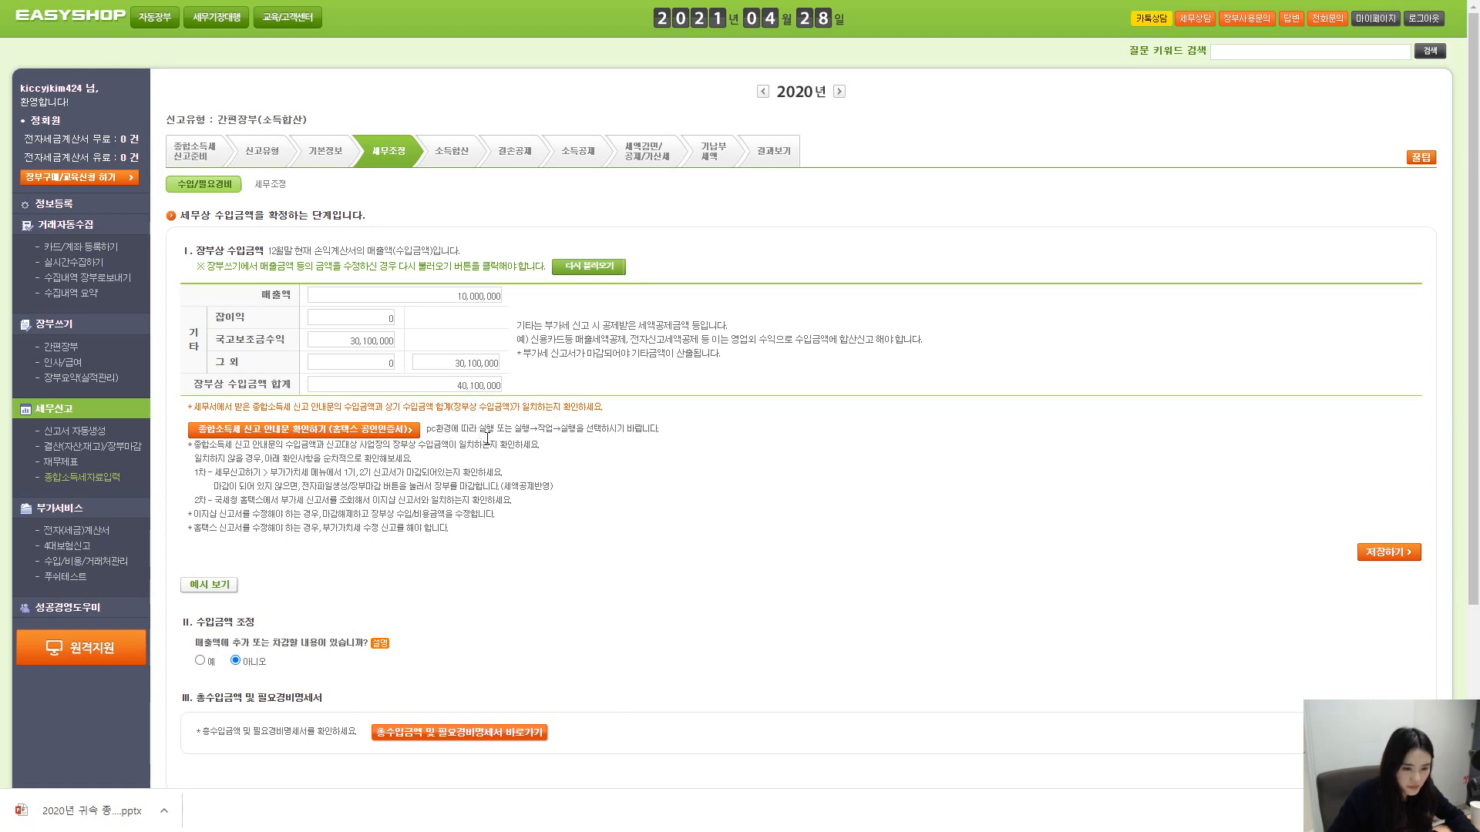
pyautogui.scroll(-2, 513, 466)
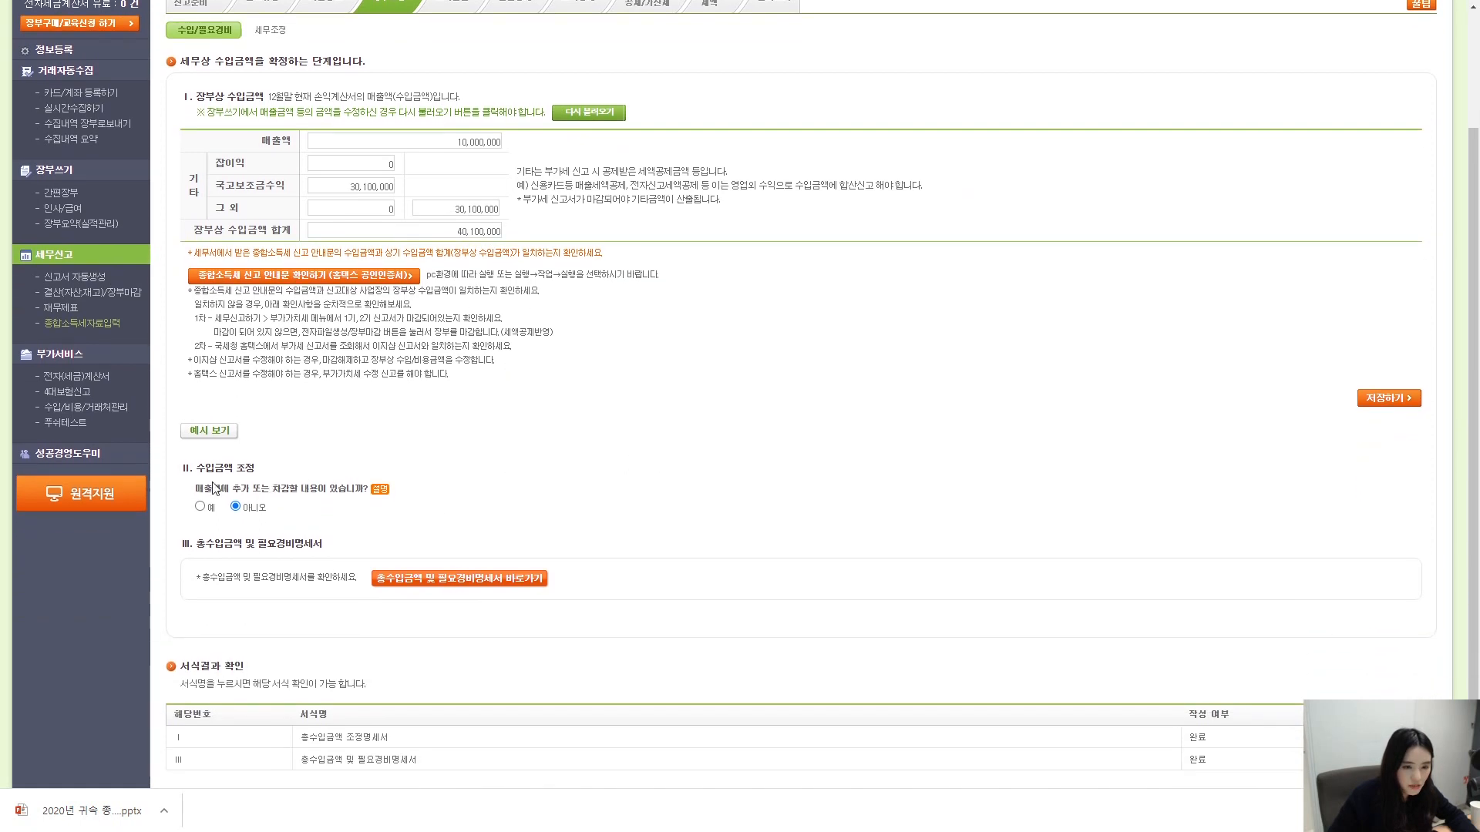
pyautogui.moveTo(204, 488); pyautogui.dragTo(340, 487)
pyautogui.click(360, 448)
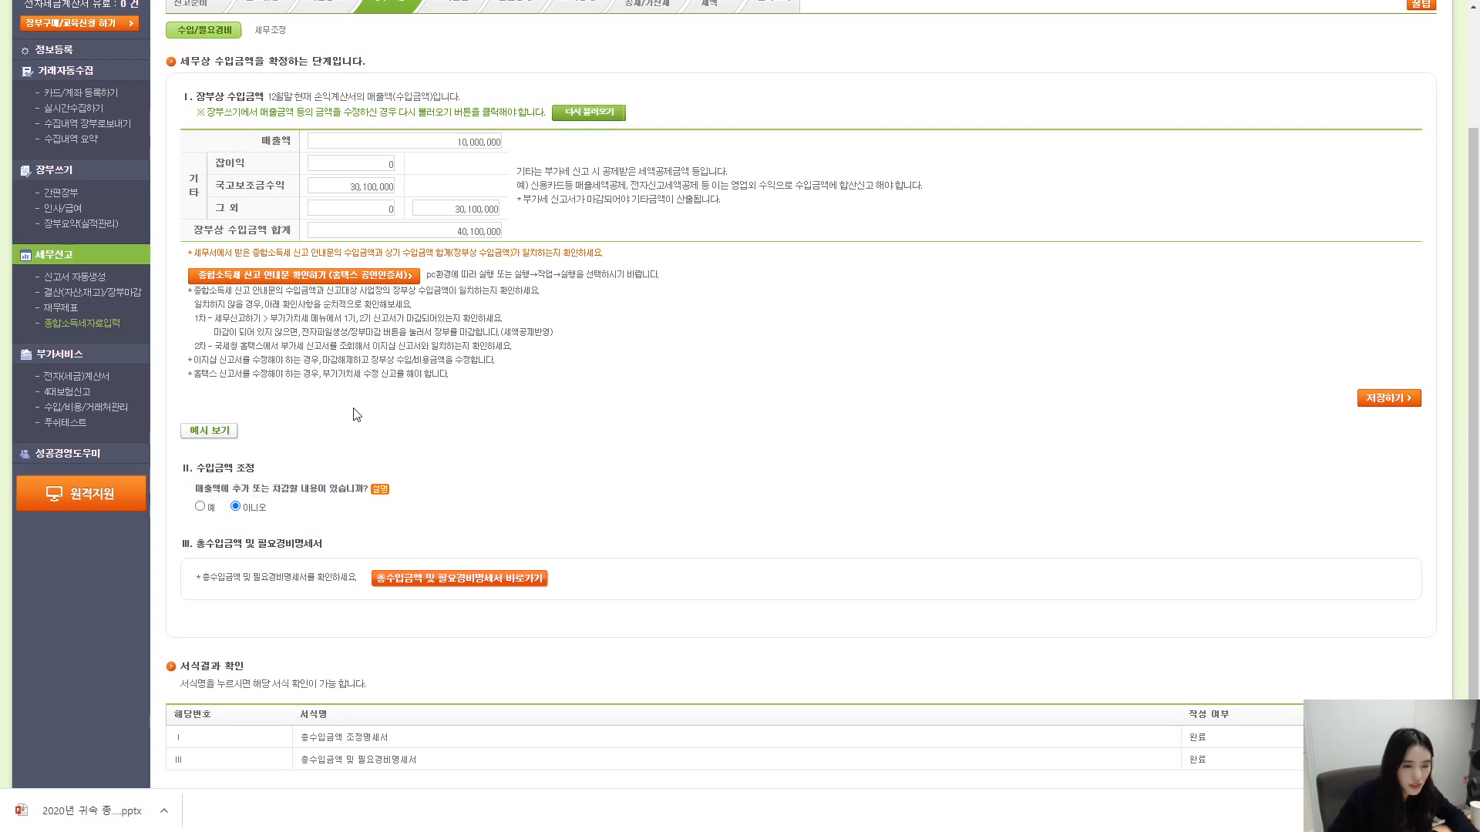
# - Answer 예 to the 수입금액 조정 question and save the 총수입금액 조정명세서 form
pyautogui.click(203, 506)
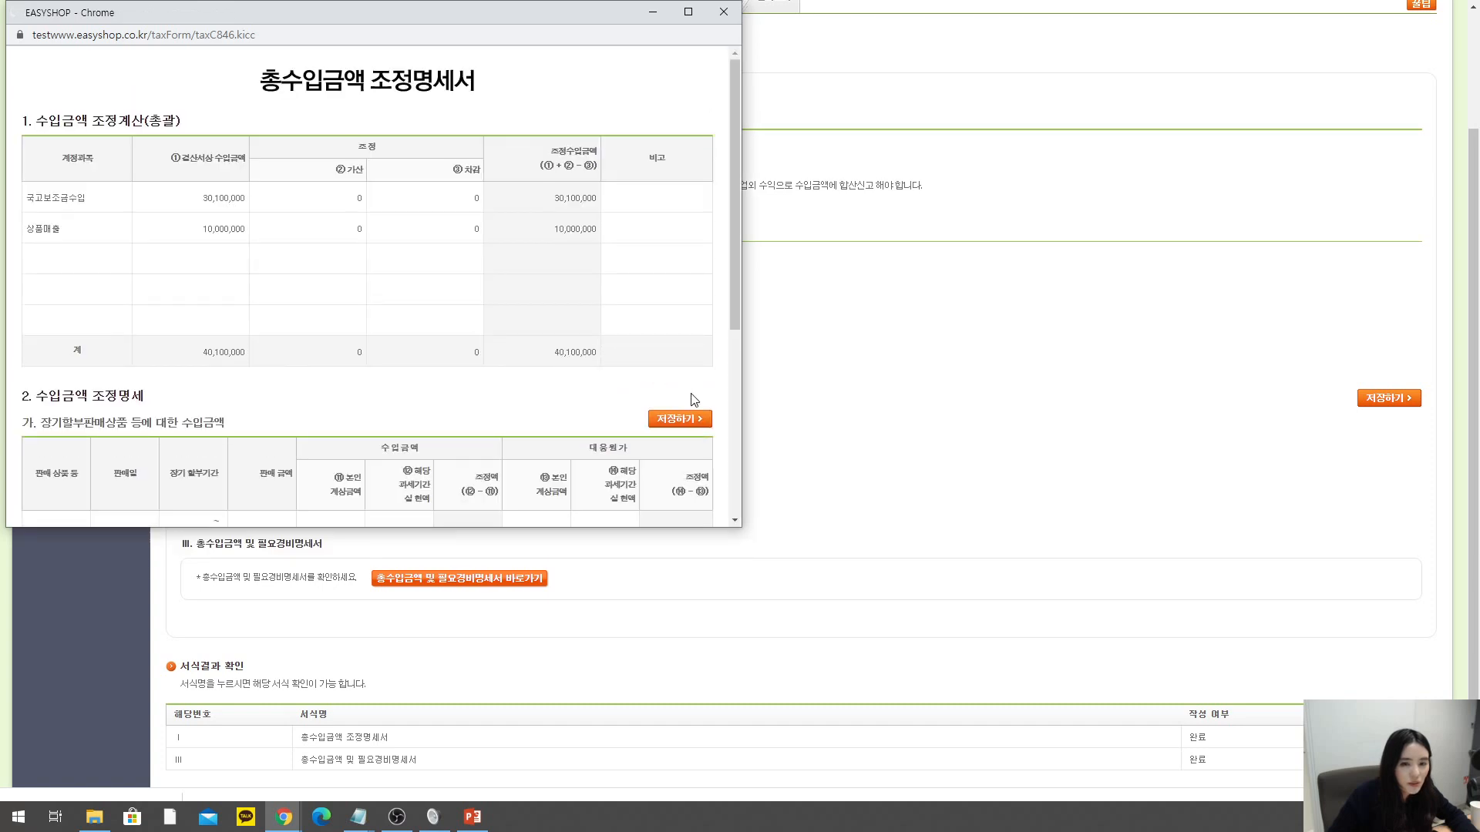
pyautogui.click(701, 420)
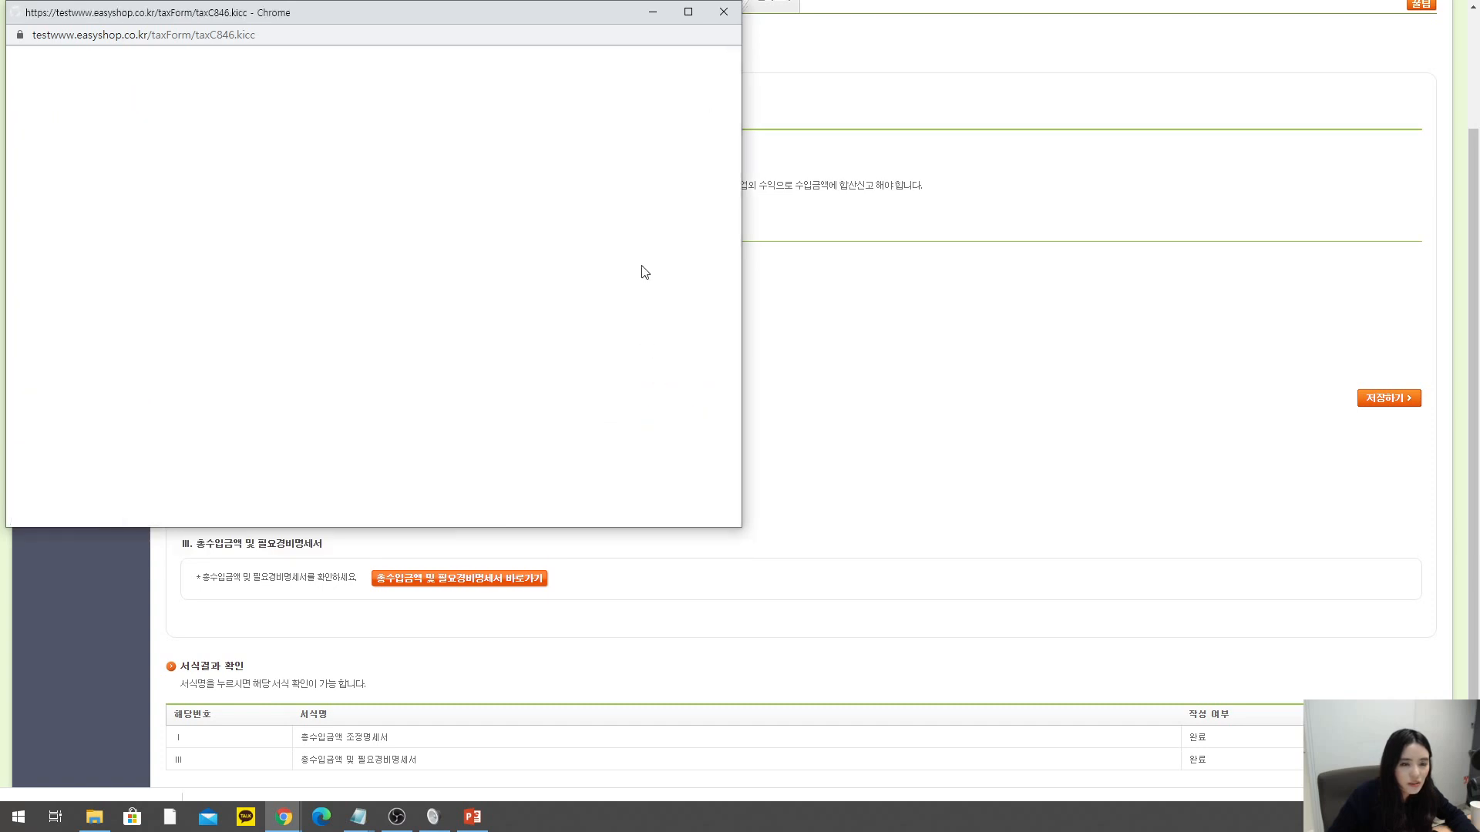
pyautogui.click(512, 116)
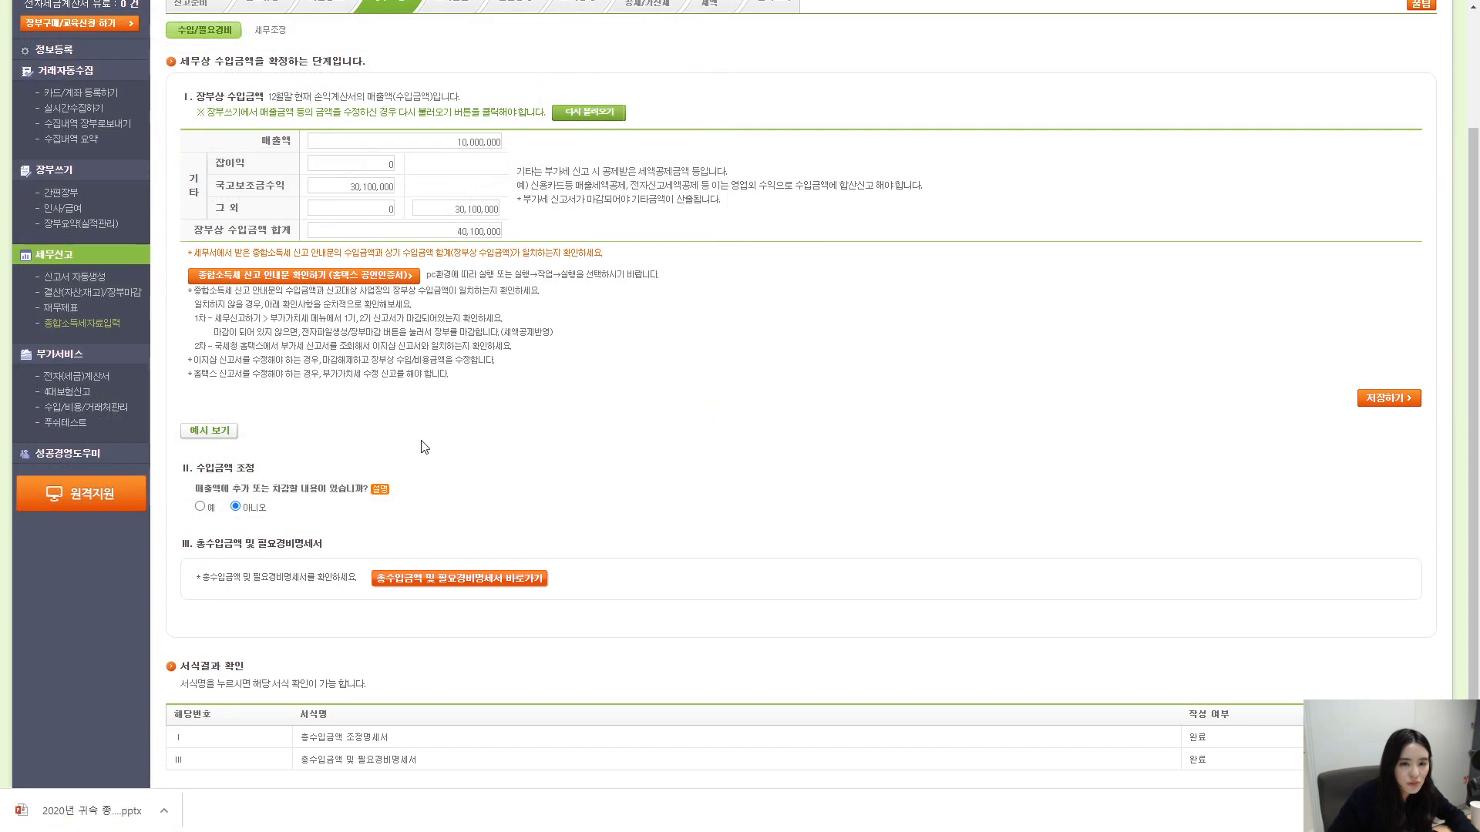
# - Change the 수입금액 조정 answer to 아니오 and look through and confirm the 총수입금액 및 필요경비명세서 report
pyautogui.click(243, 505)
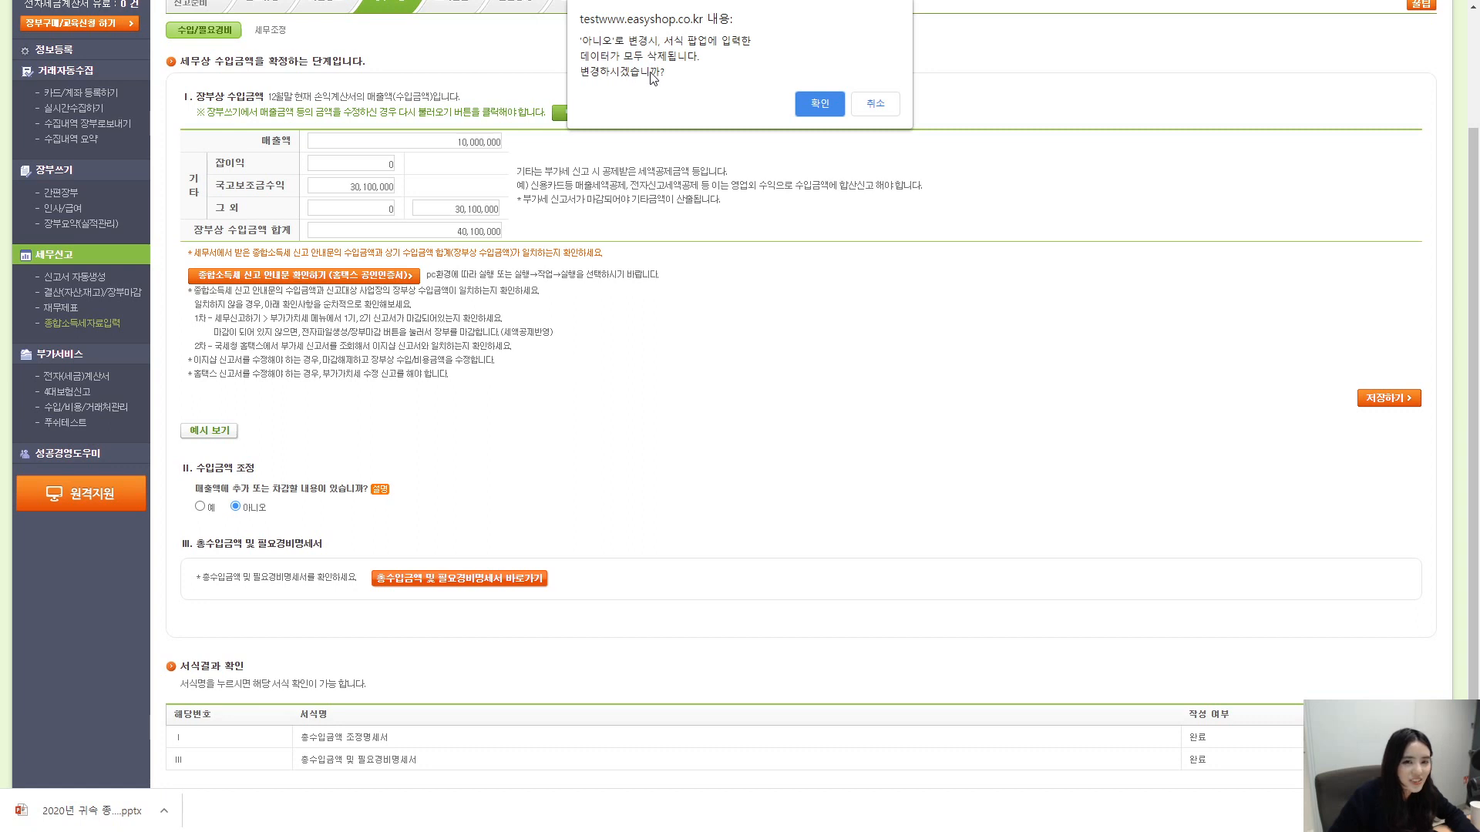
pyautogui.click(817, 106)
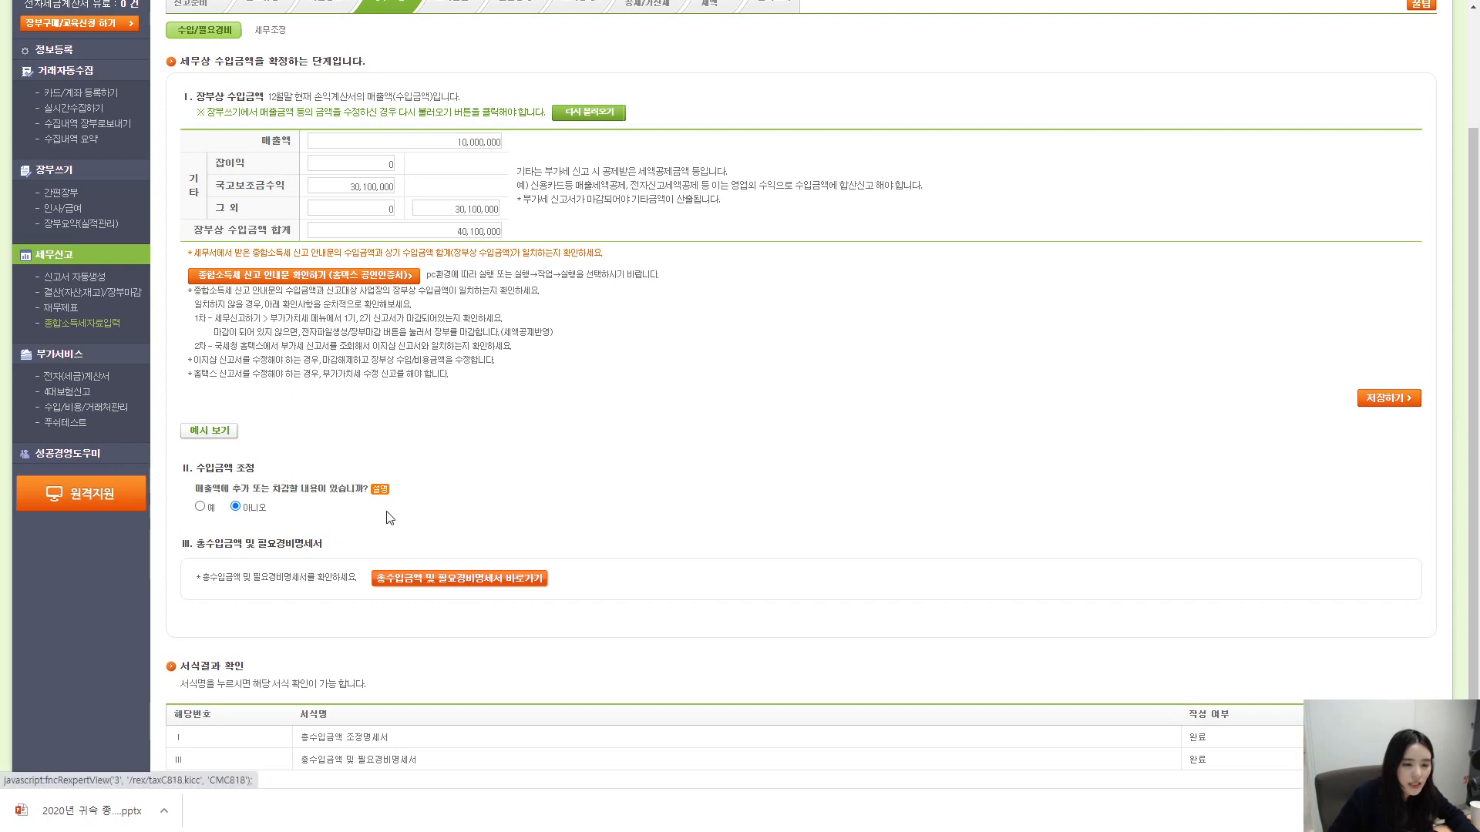
pyautogui.click(484, 589)
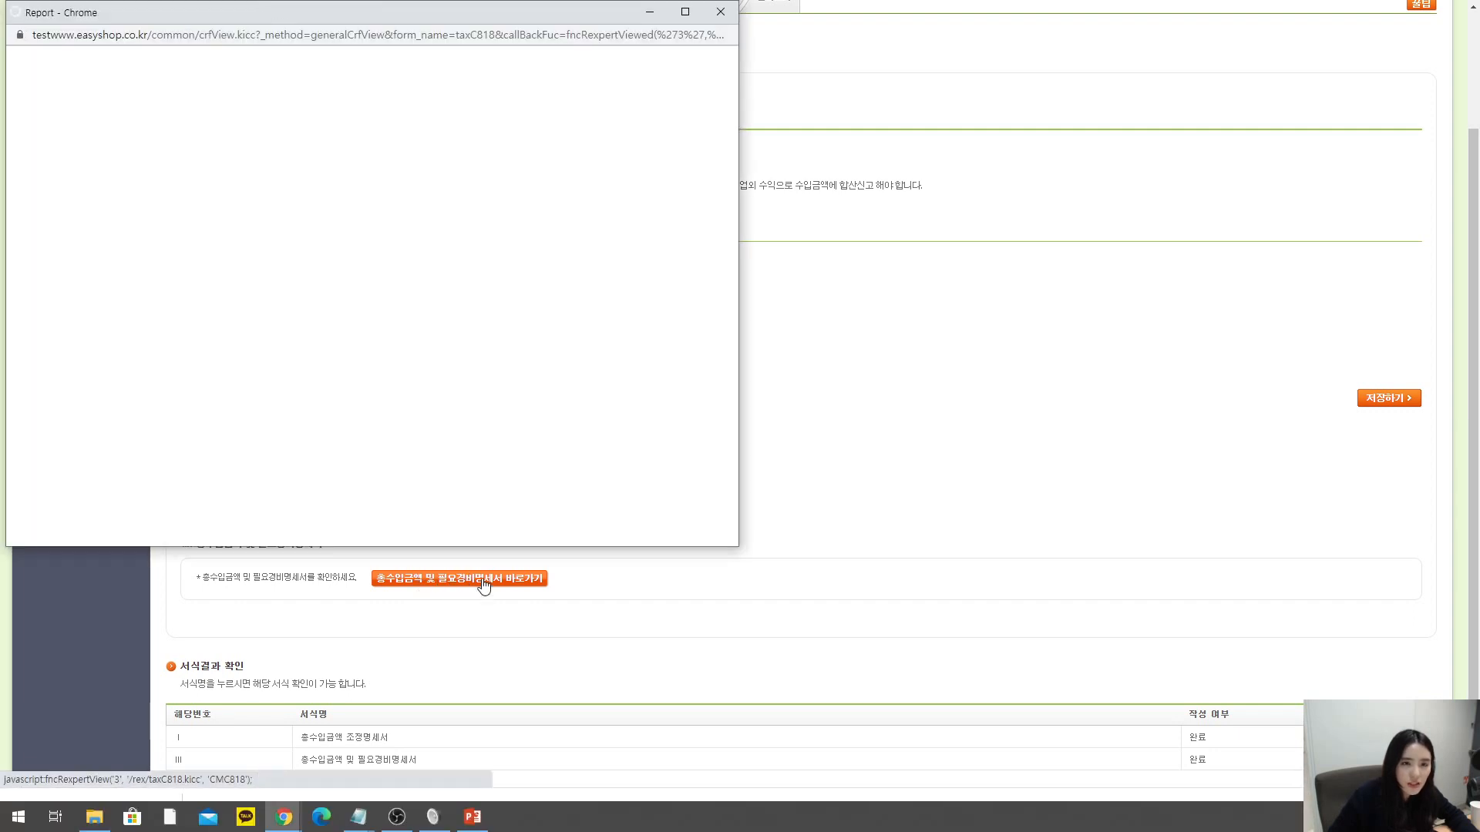
pyautogui.moveTo(385, 16); pyautogui.dragTo(548, 35)
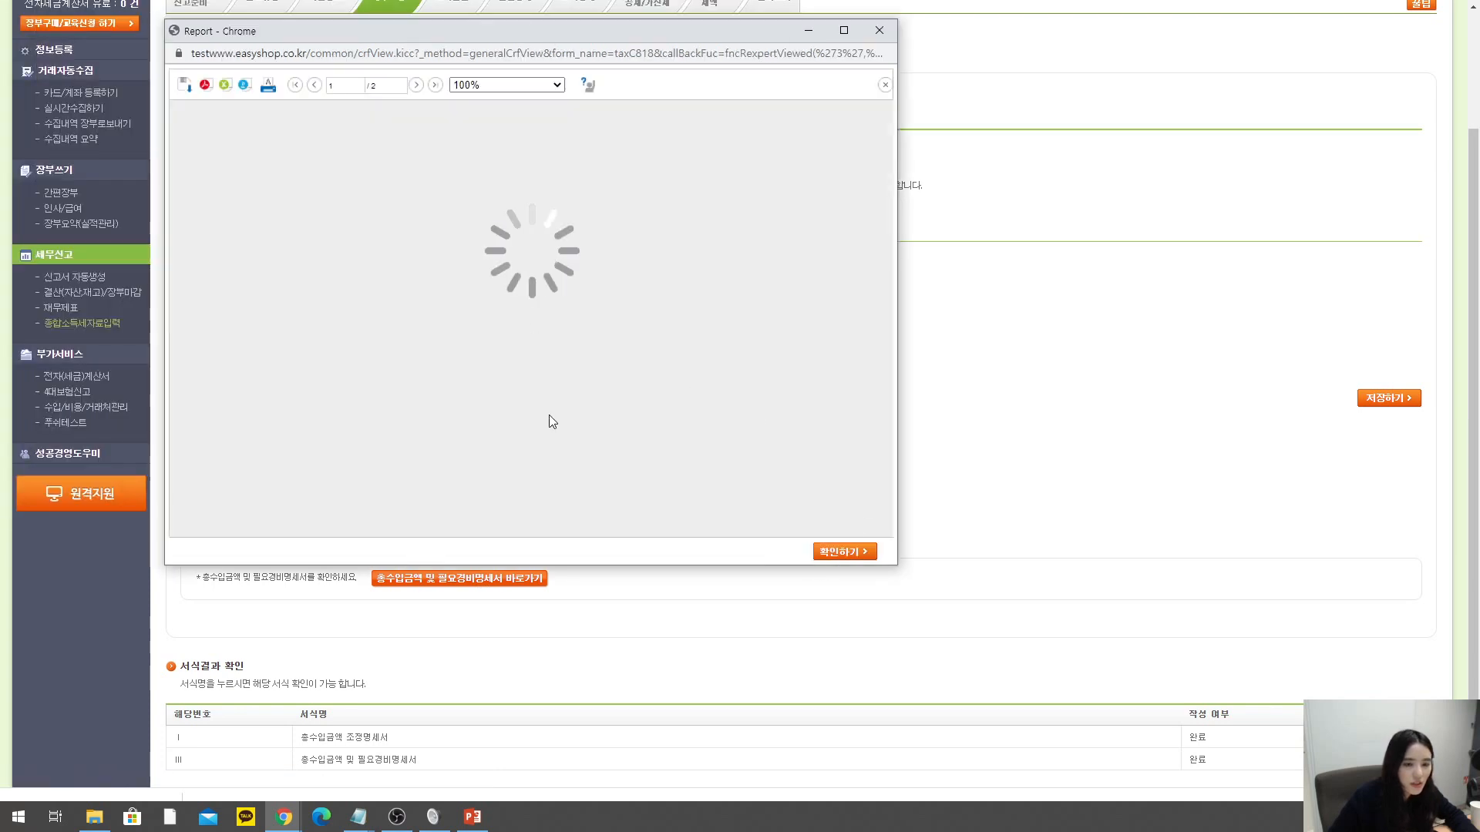
pyautogui.scroll(-5, 602, 383)
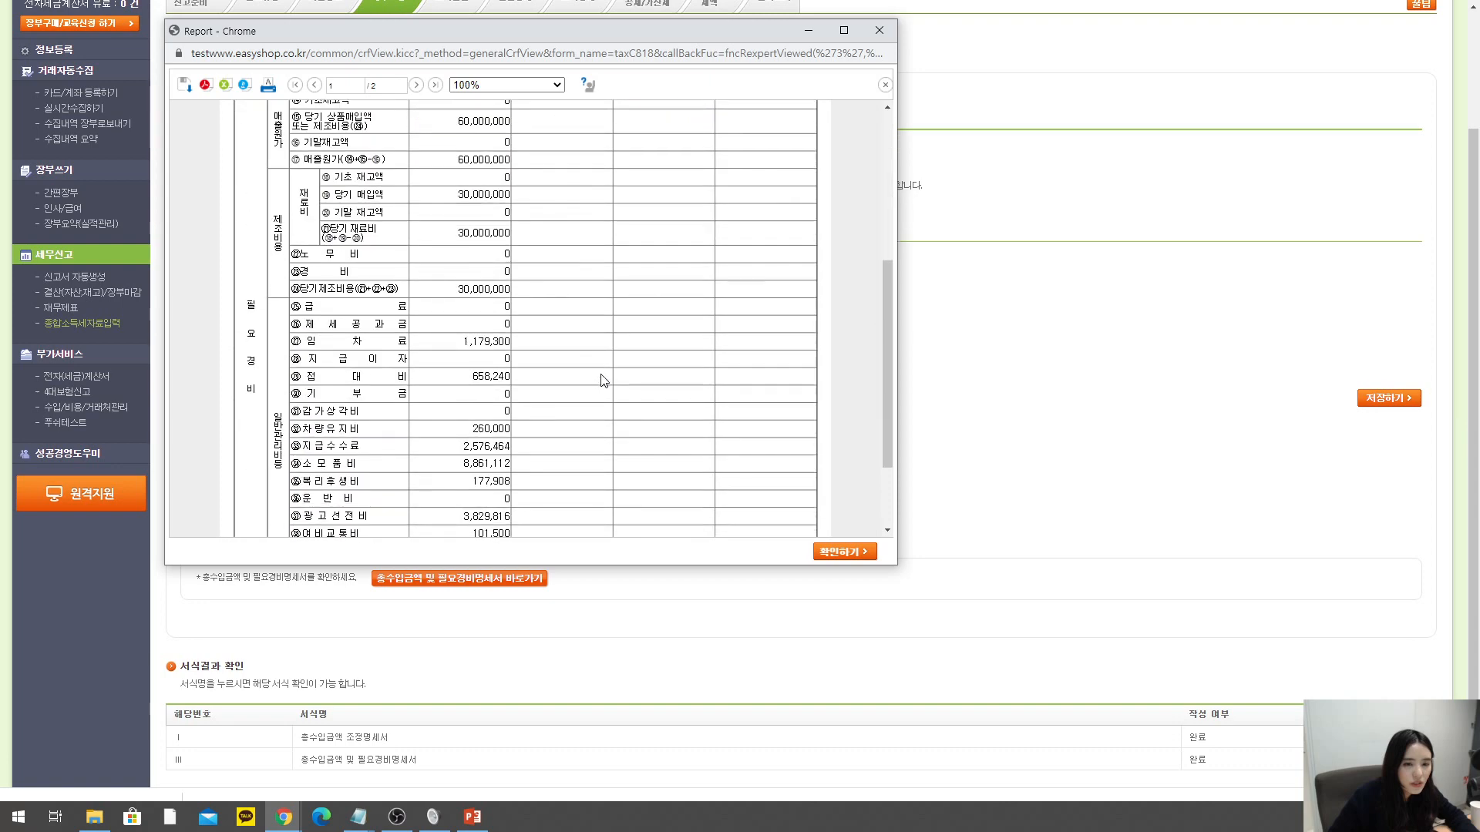
pyautogui.scroll(5, 602, 380)
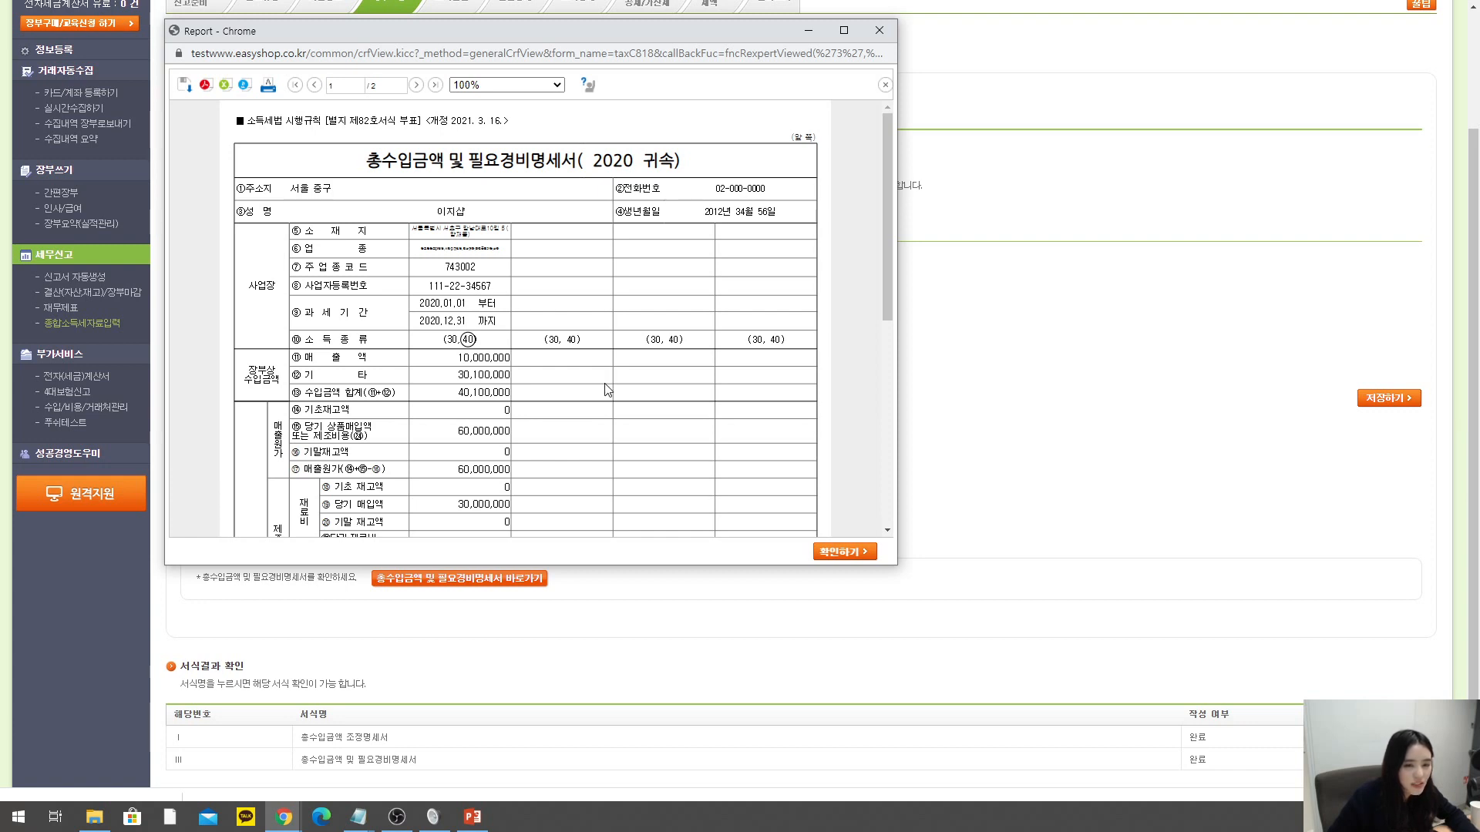
pyautogui.scroll(-5, 605, 390)
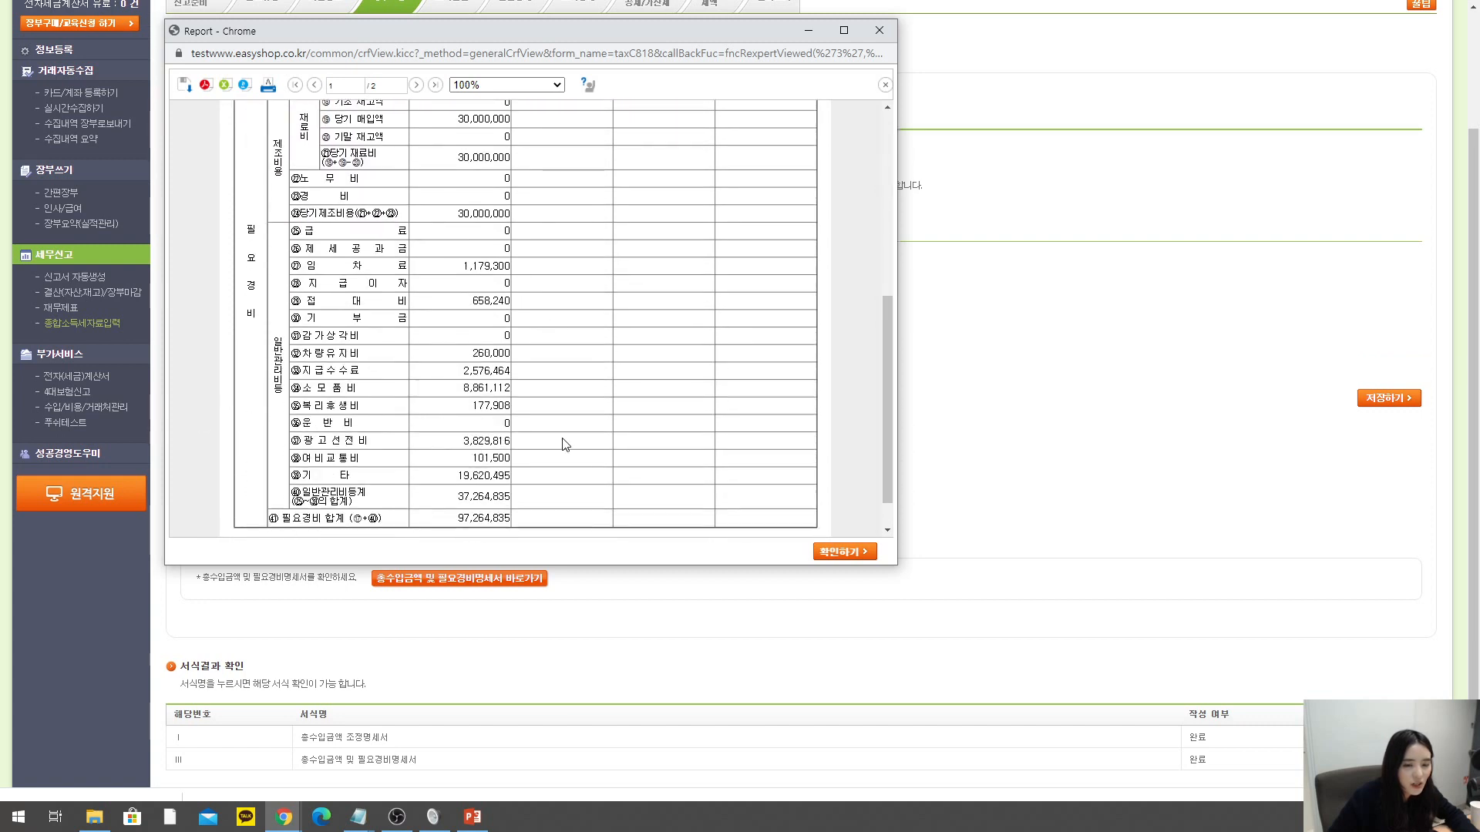
pyautogui.click(851, 553)
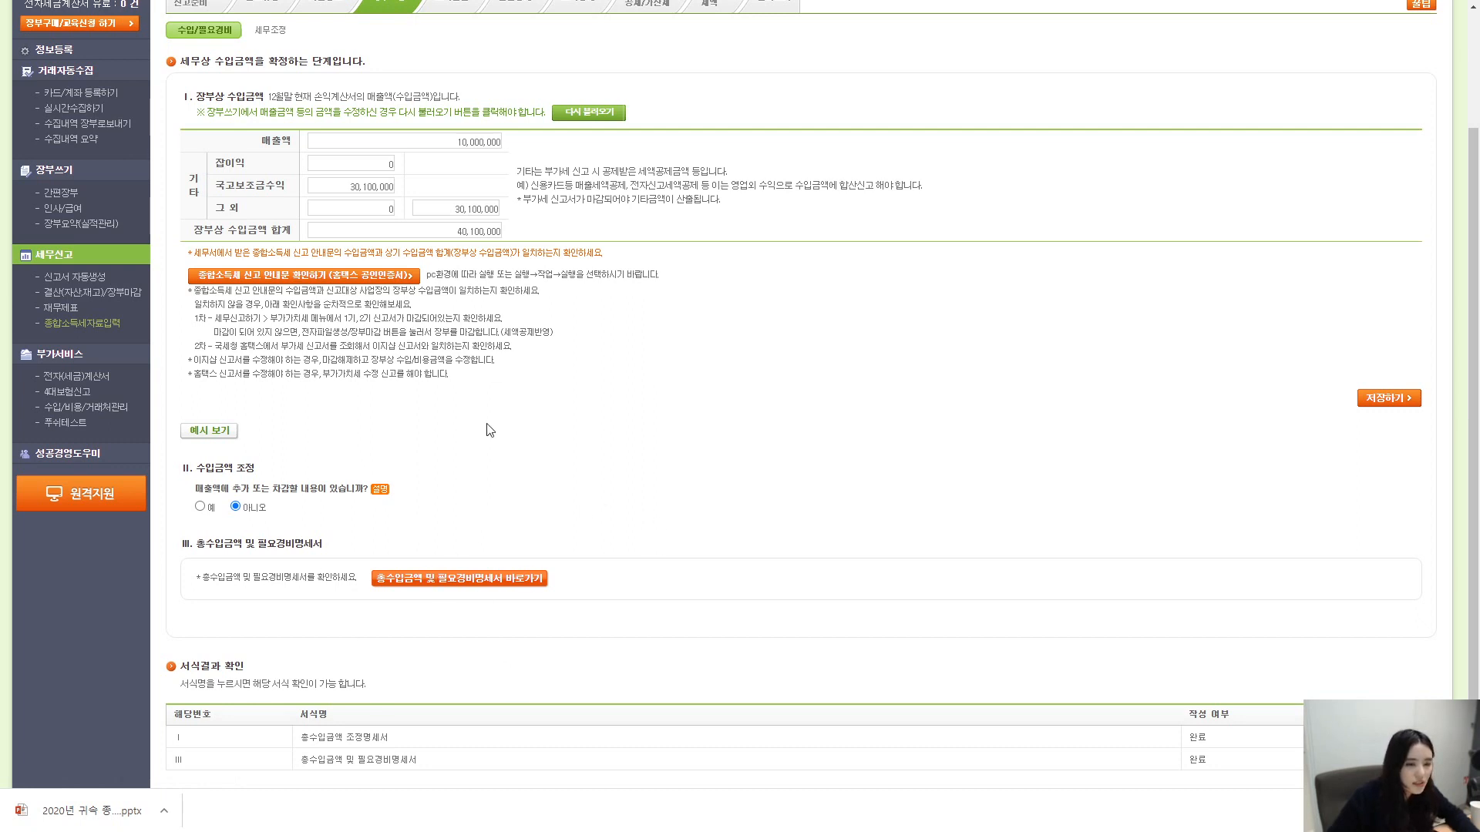
# - Open the 2020 손익계산서 in 재무제표 and examine the sales, expense and non-operating income accounts
pyautogui.click(52, 310)
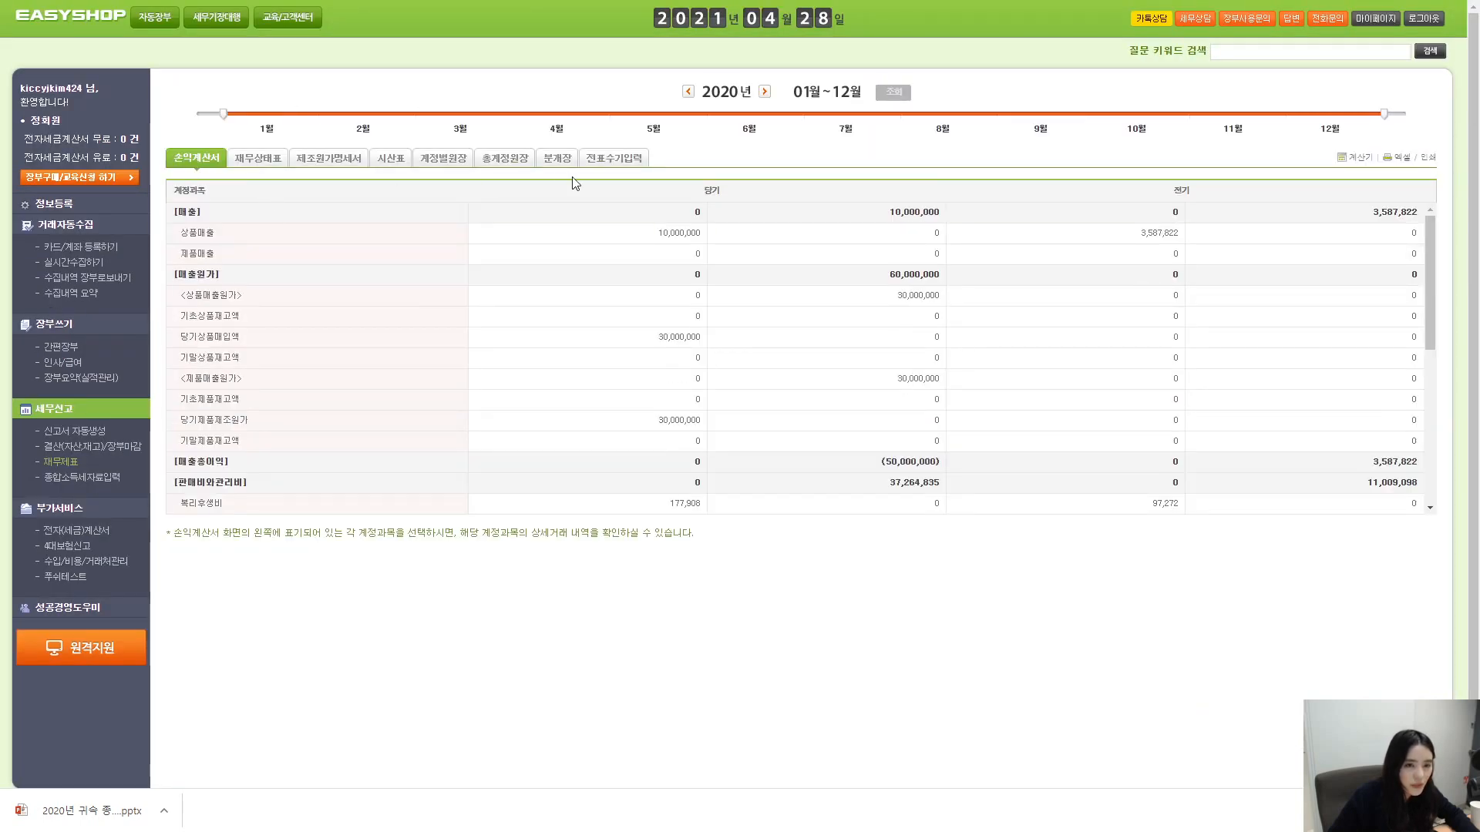
pyautogui.scroll(-3, 316, 427)
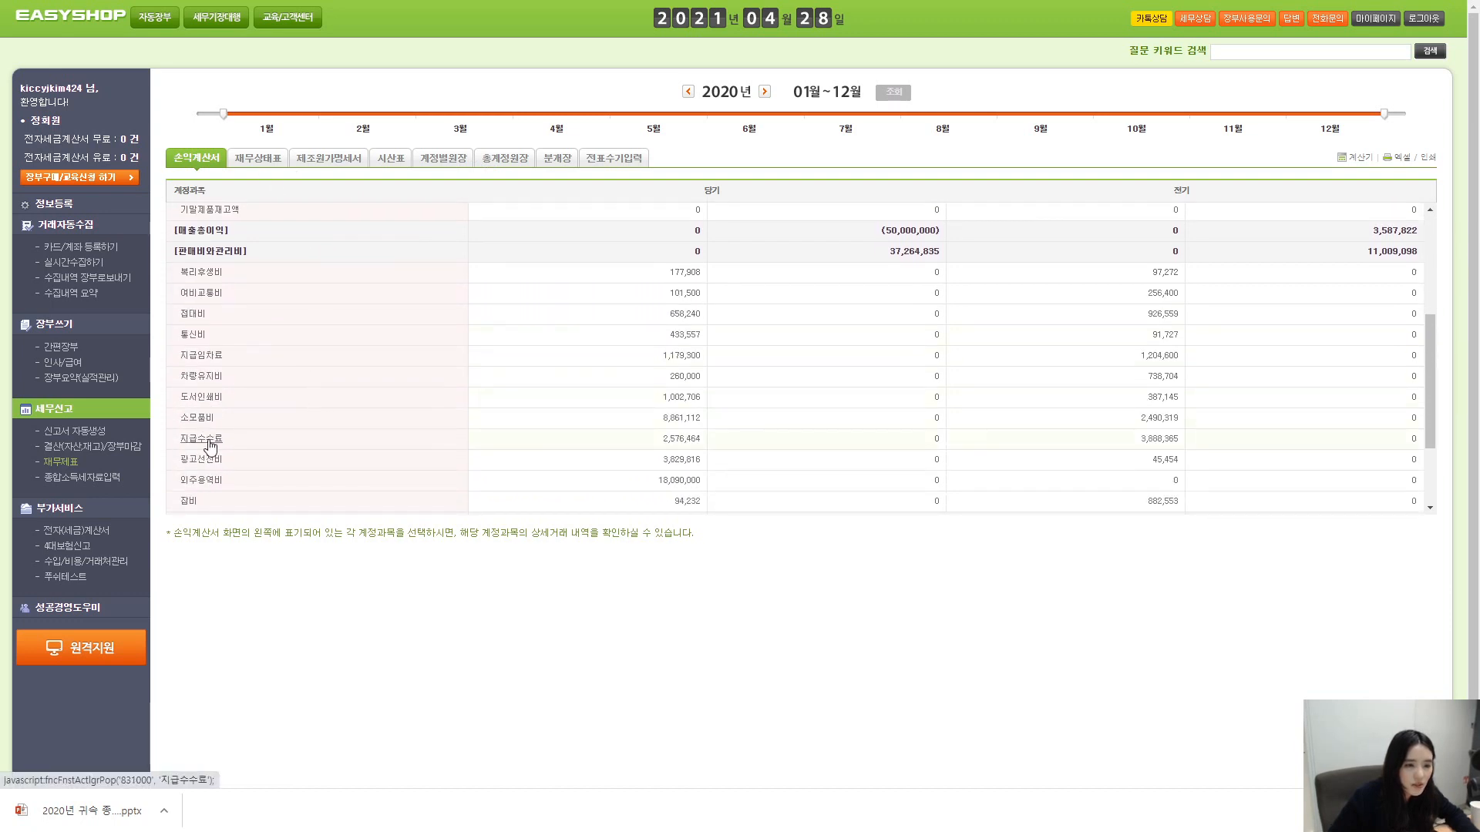
pyautogui.scroll(-2, 196, 393)
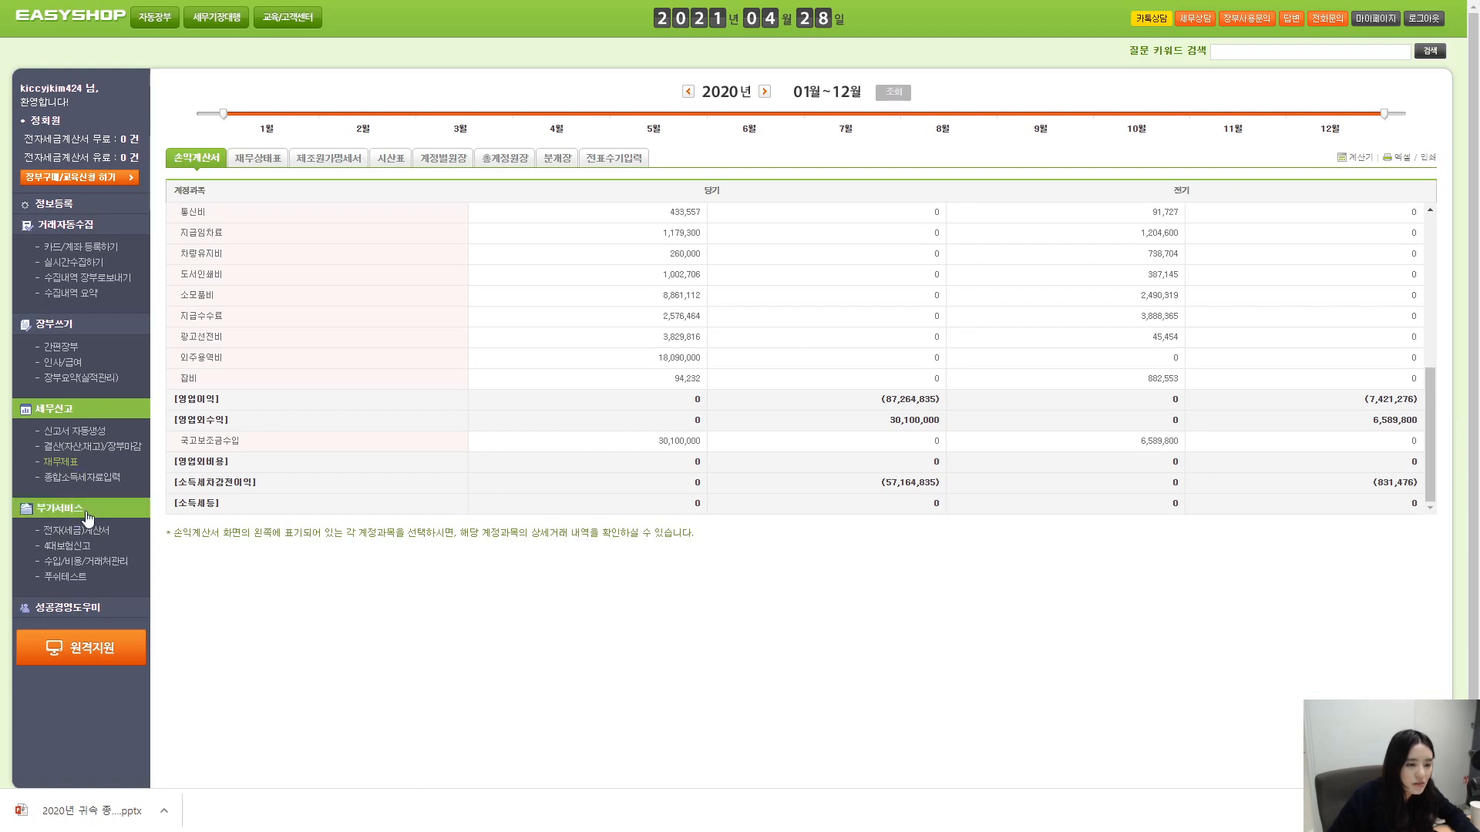
# - Return to 종합소득세자료입력 and proceed from 수입/필요경비 to the 세무조정 page for confirming tax expenses
pyautogui.click(103, 477)
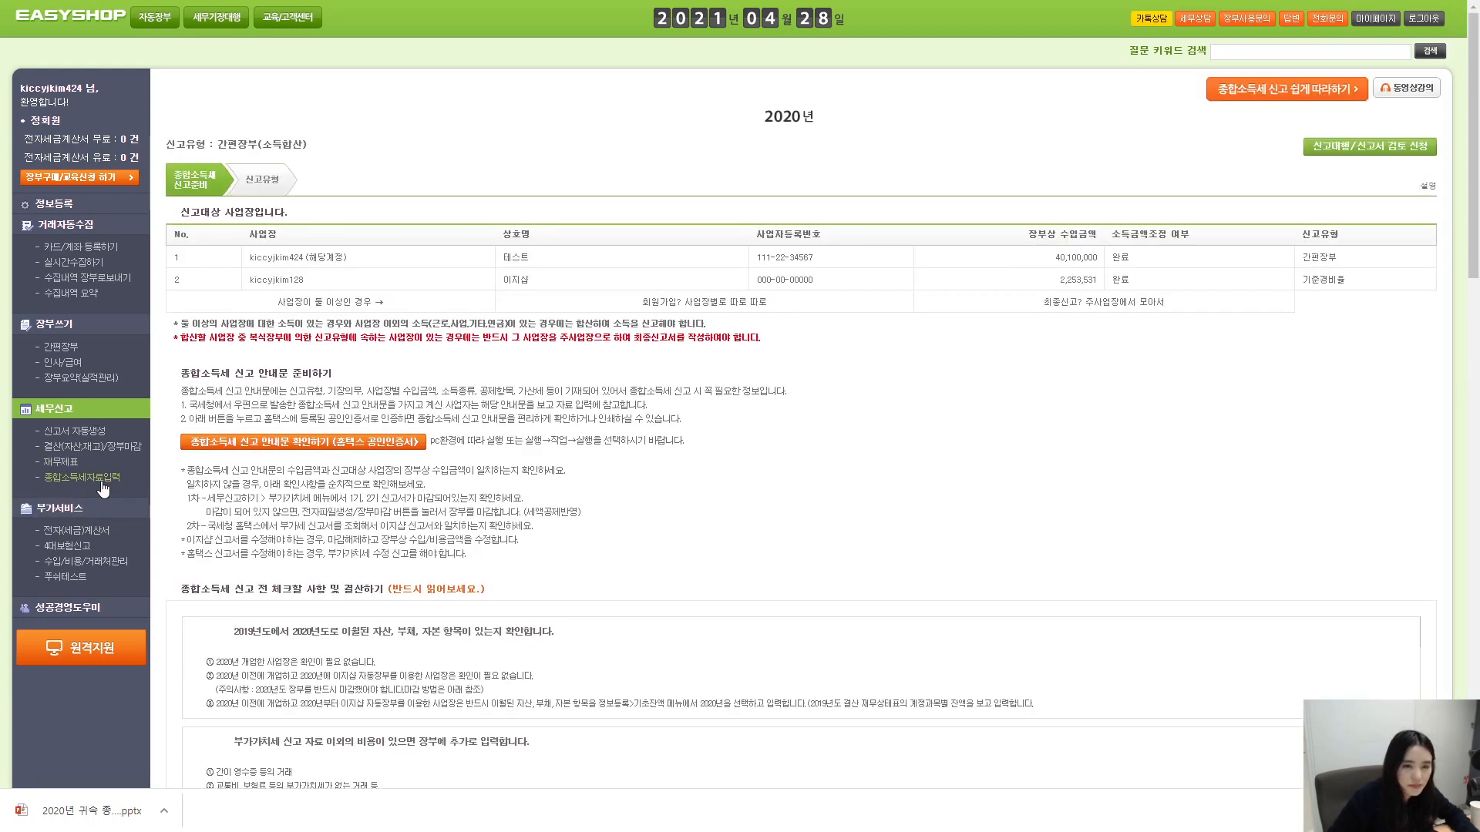
pyautogui.click(505, 354)
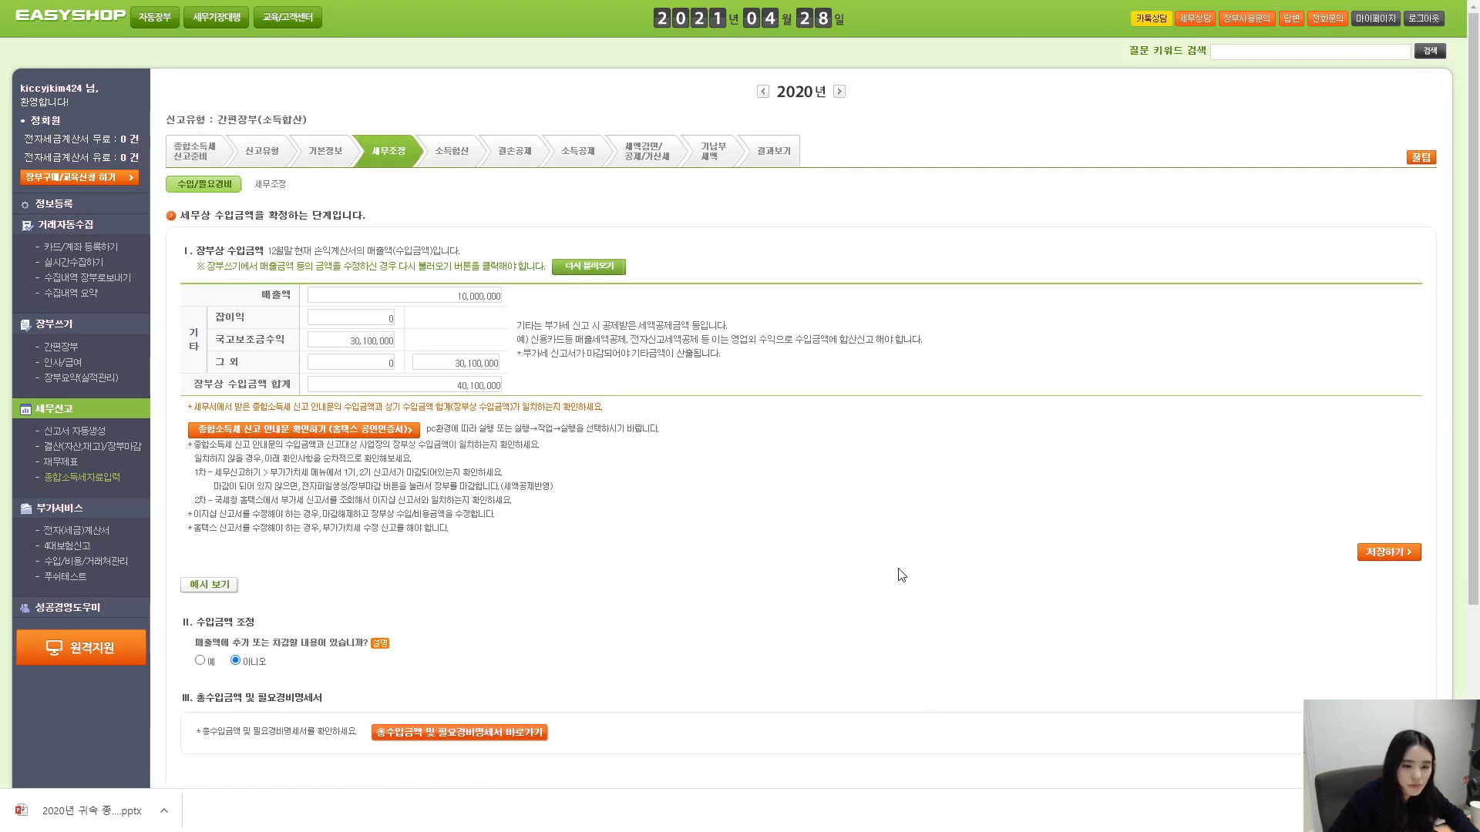
pyautogui.scroll(-3, 900, 577)
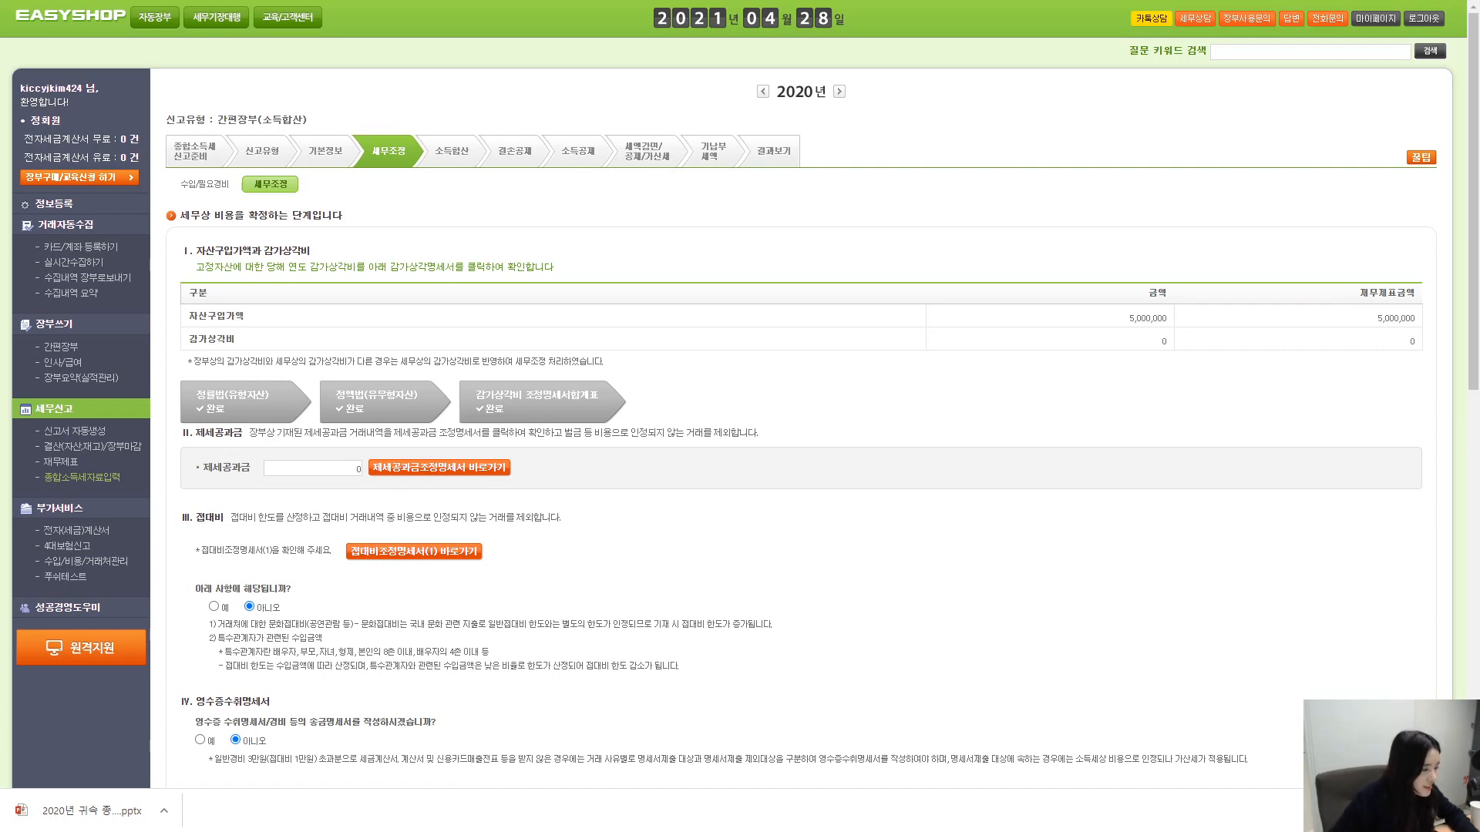
# - Switch to PowerPoint, maximize it, examine slides 41 and 42 on 부동산 임대업 수입/필요경비 and return to EASYSHOP
pyautogui.hotkey('alt', 'Tab')
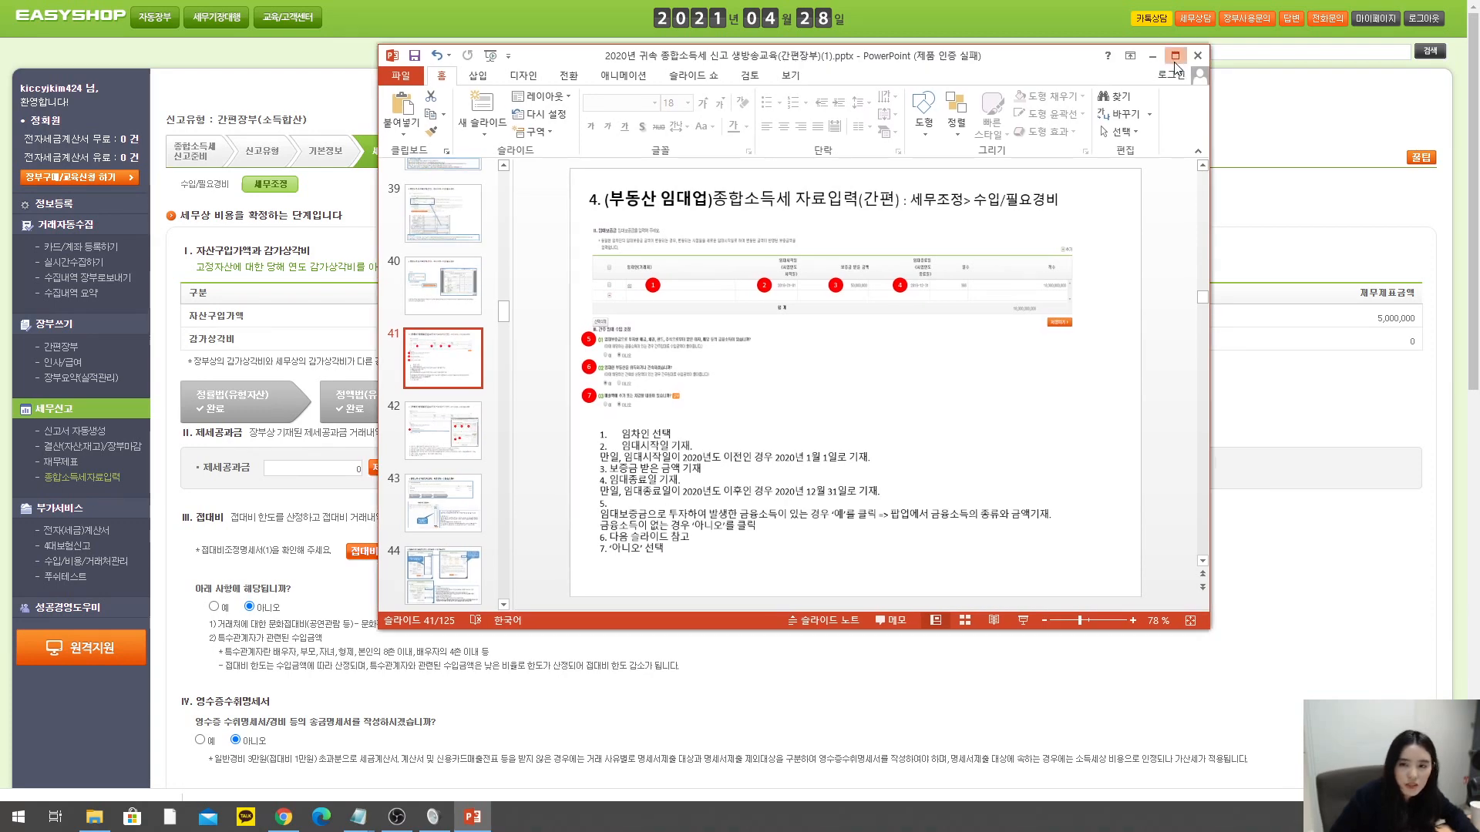
pyautogui.click(1174, 55)
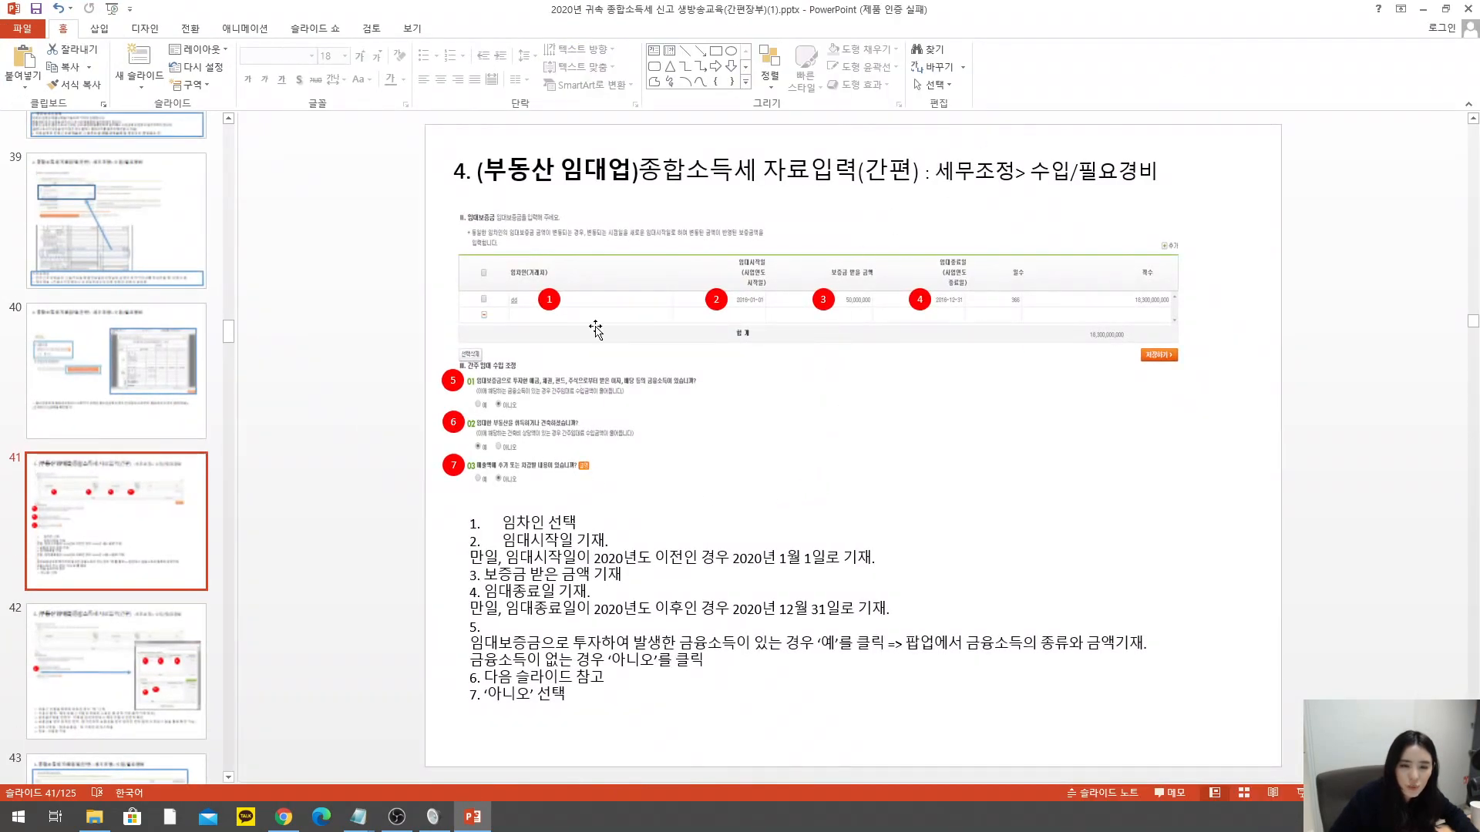
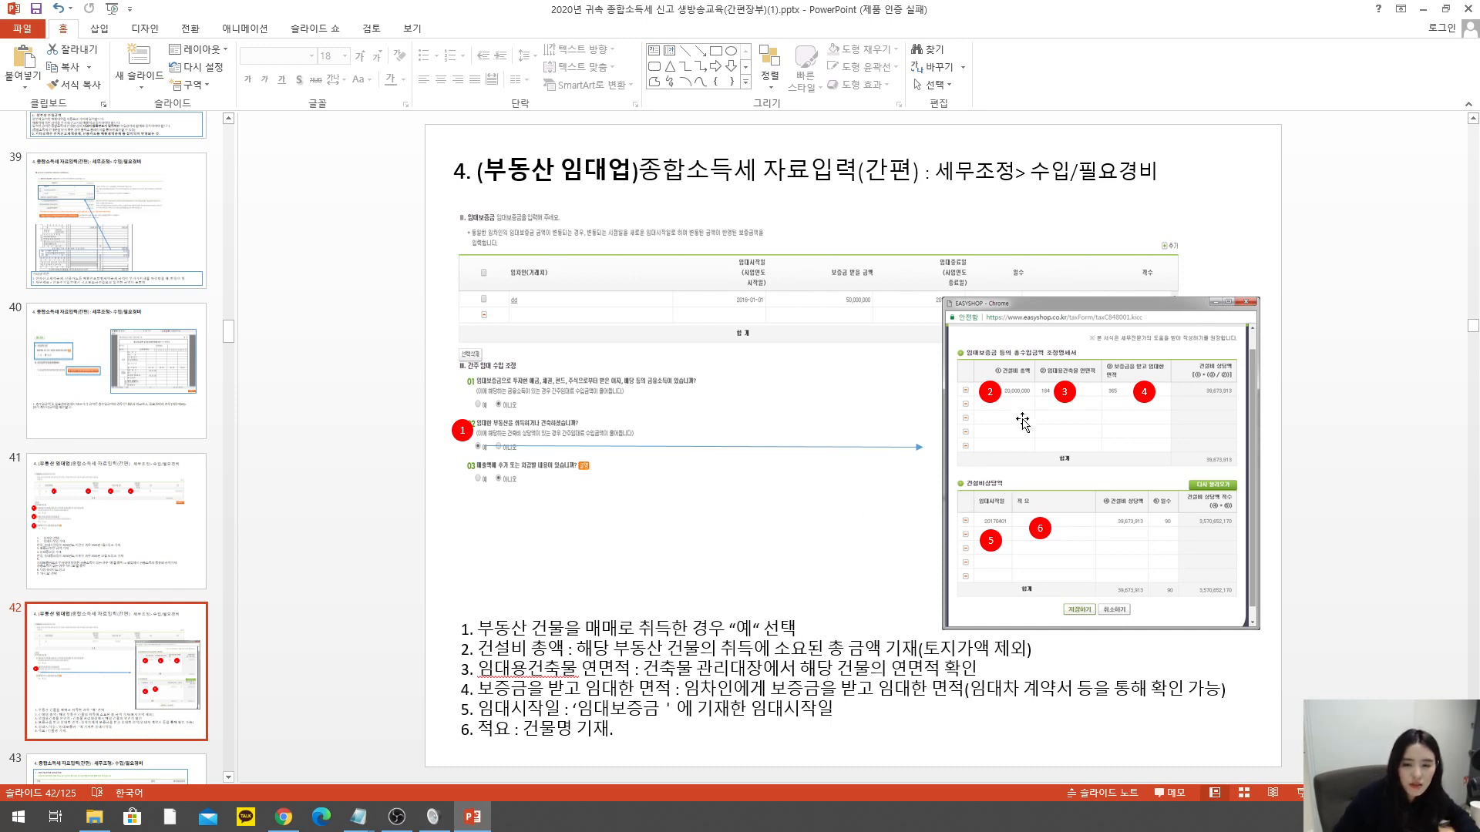
pyautogui.scroll(-2, 117, 646)
pyautogui.scroll(-2, 118, 646)
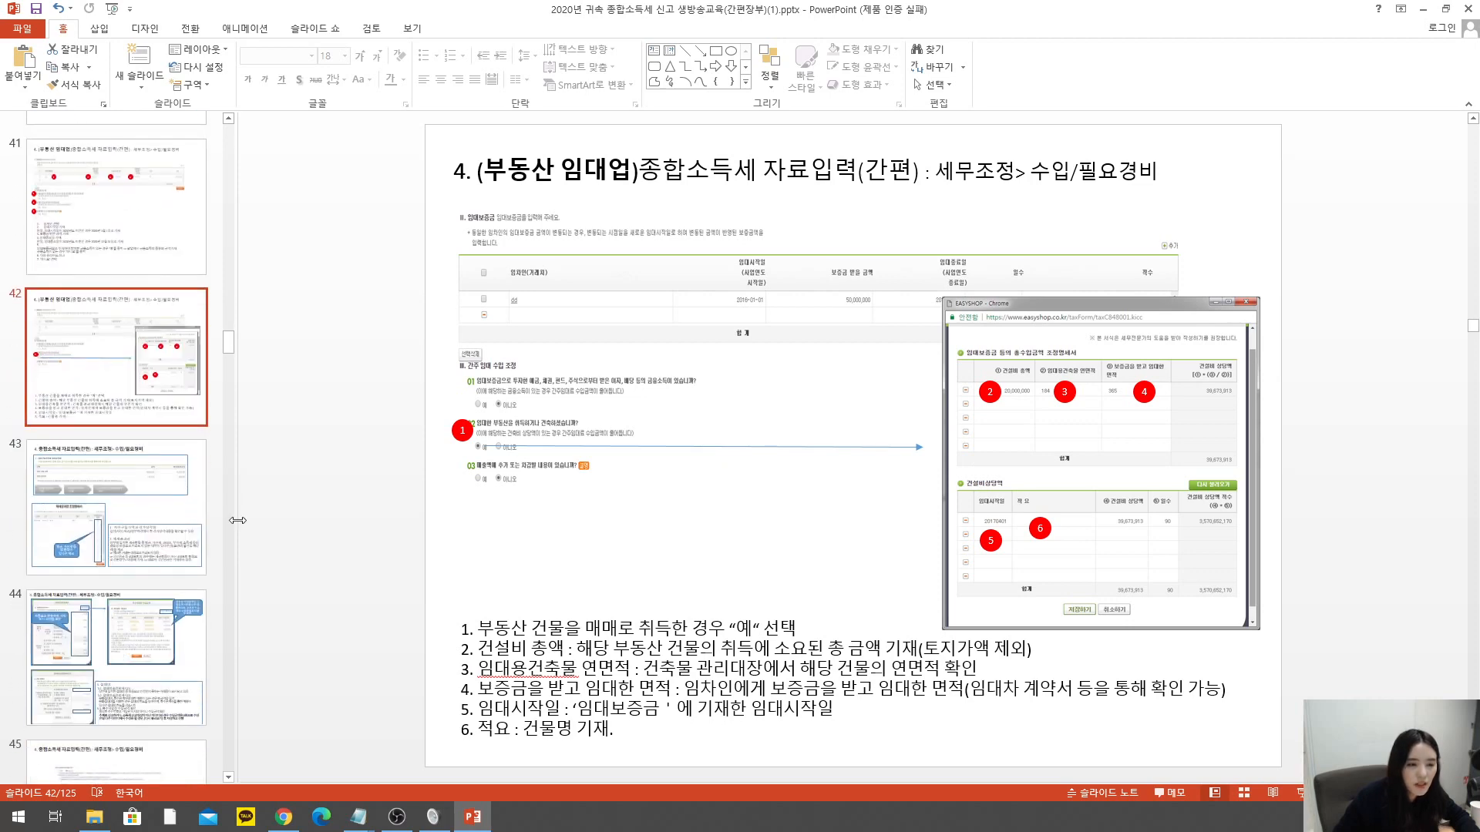
pyautogui.moveTo(802, 10); pyautogui.dragTo(0, 23)
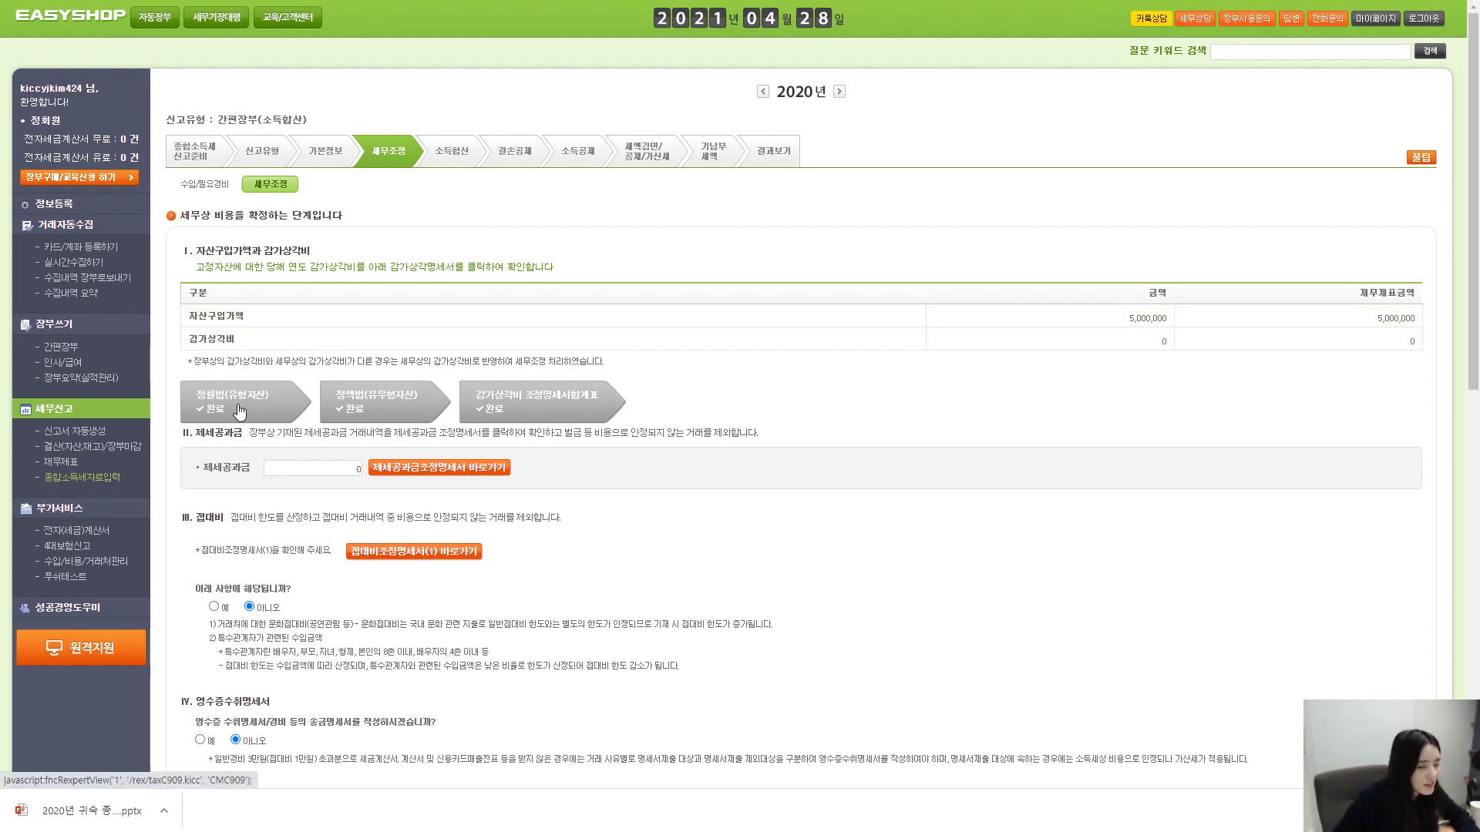
# - Open the 제세공과금 조정명세서, mark the first four rows as 필요경비 불산입 and close the form without saving
pyautogui.scroll(-2, 744, 413)
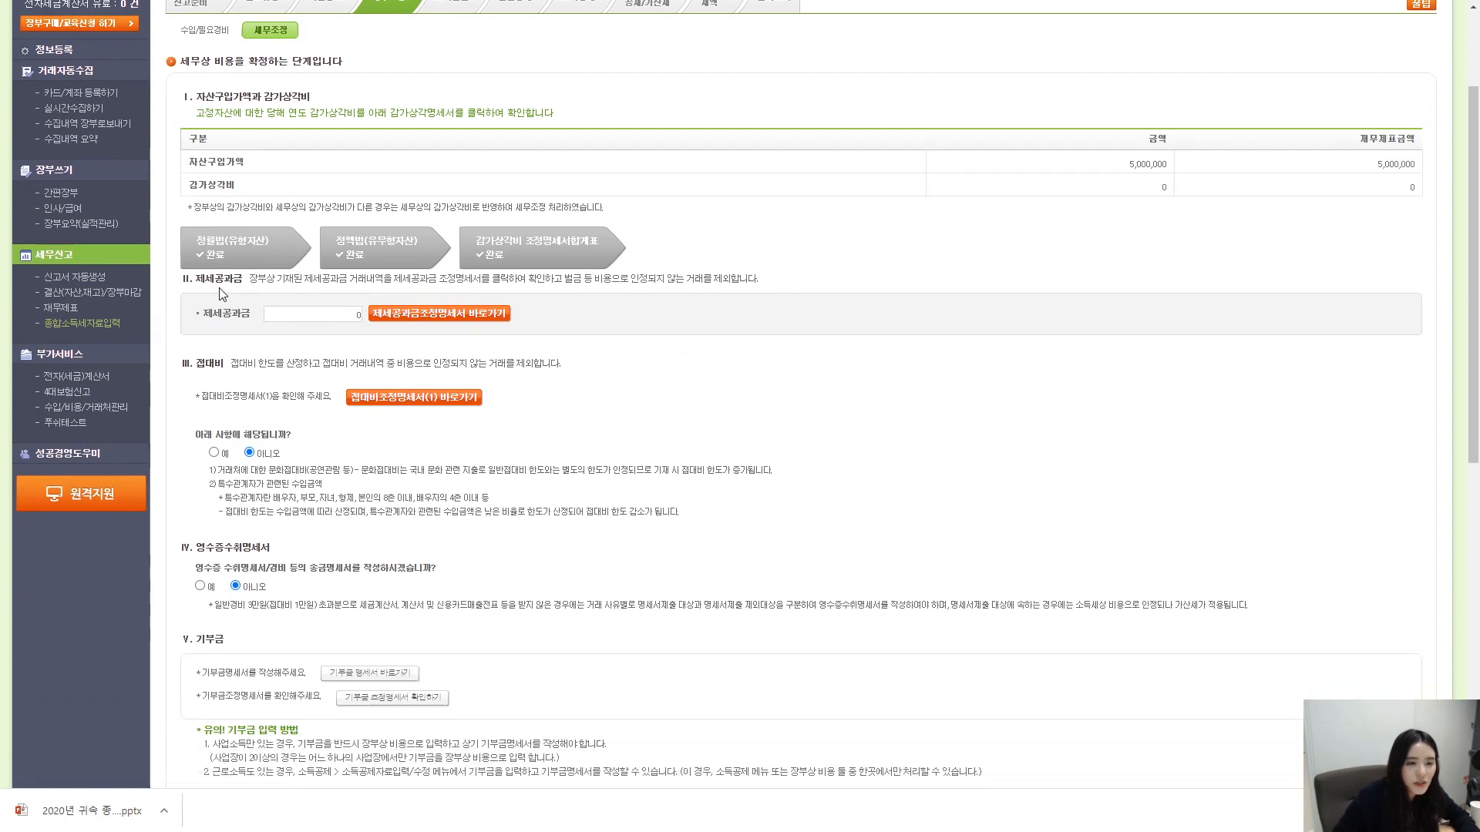
pyautogui.click(429, 324)
pyautogui.moveTo(239, 14); pyautogui.dragTo(626, 80)
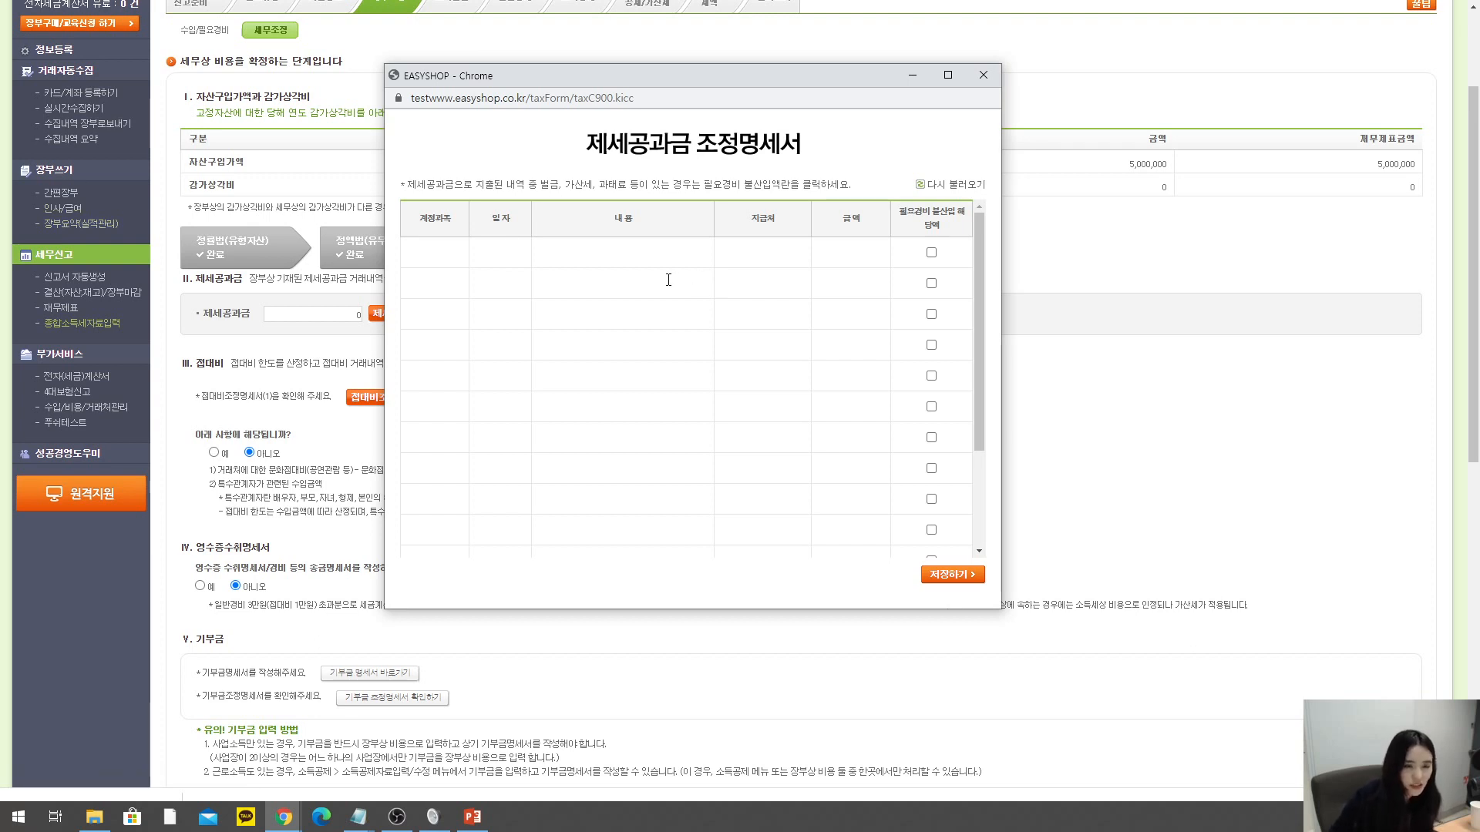
pyautogui.click(931, 253)
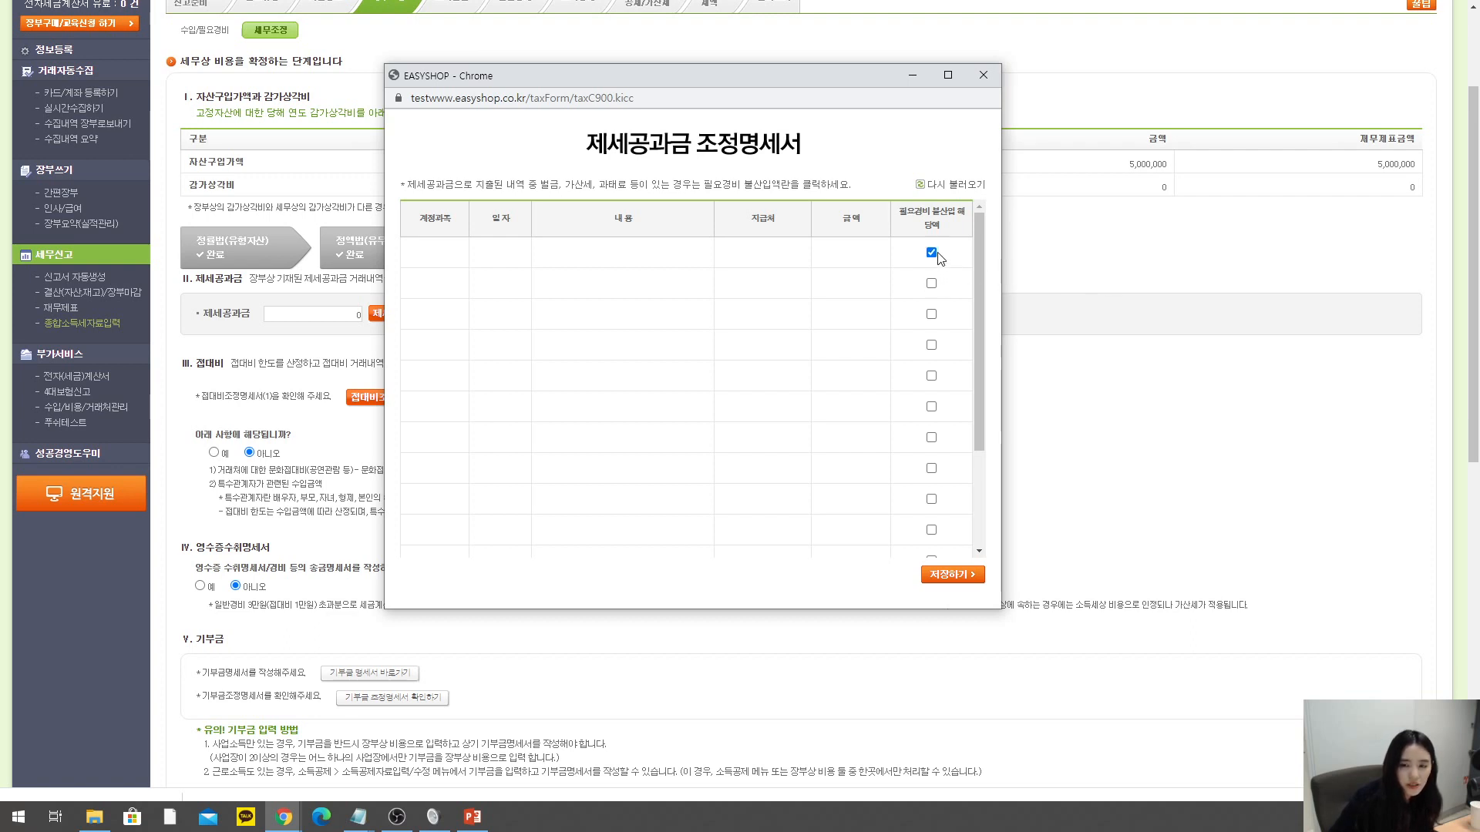
pyautogui.click(931, 284)
pyautogui.click(931, 314)
pyautogui.click(931, 345)
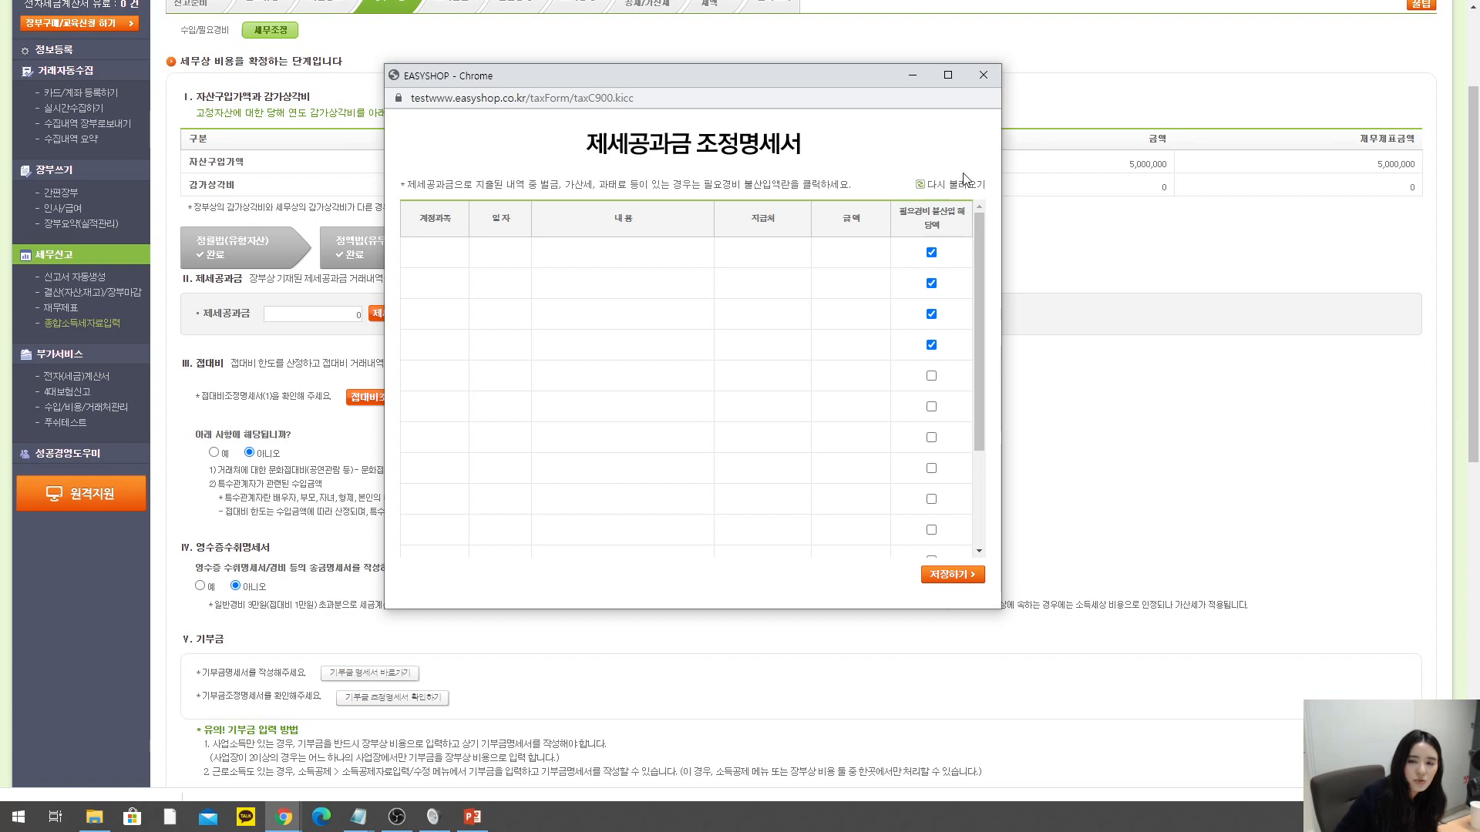
pyautogui.click(983, 75)
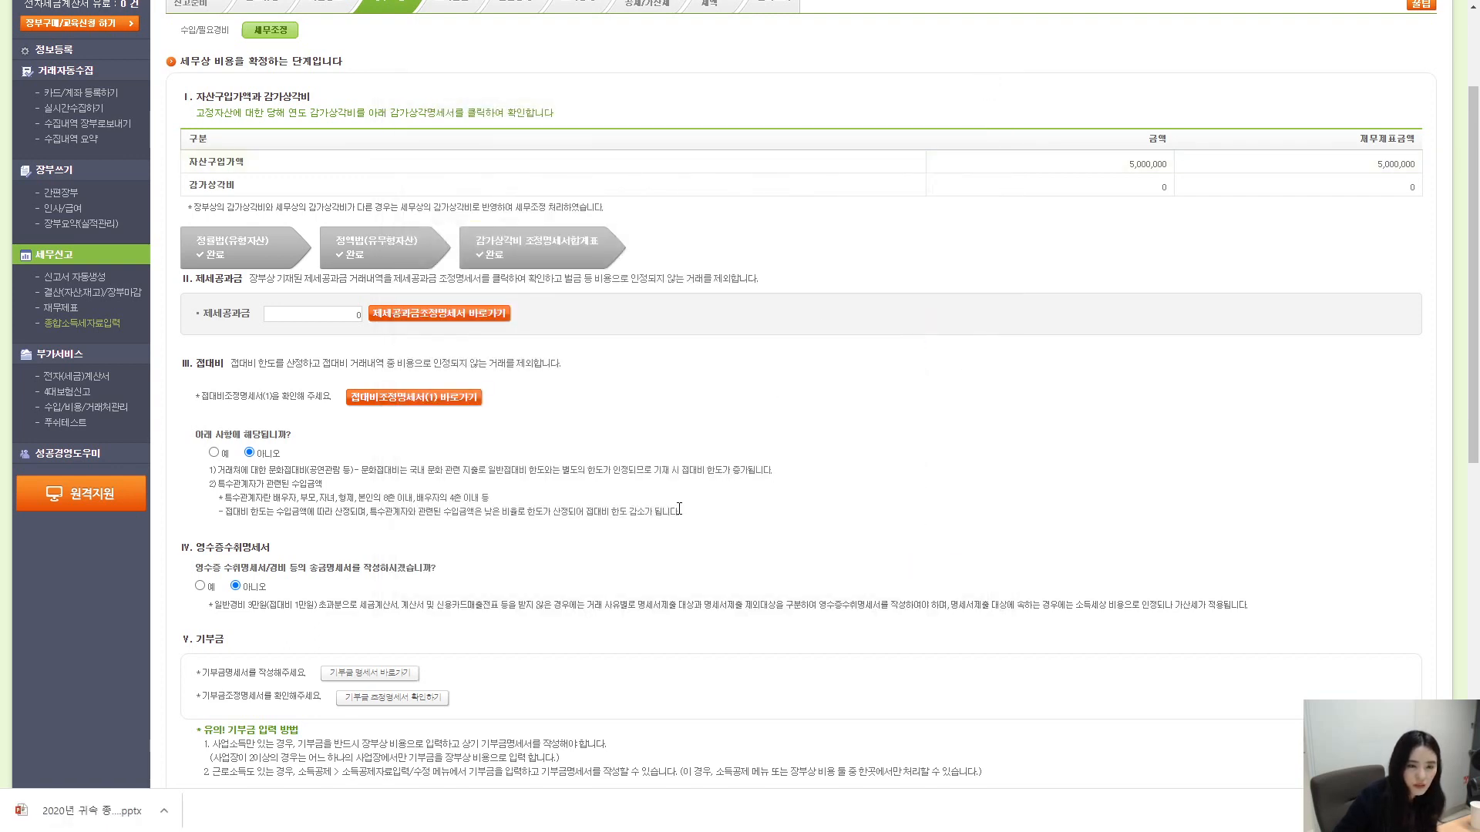
# - Open the 접대비조정명세서, reload its amounts and bring up the 복수사업장 수입금액 form
pyautogui.click(421, 398)
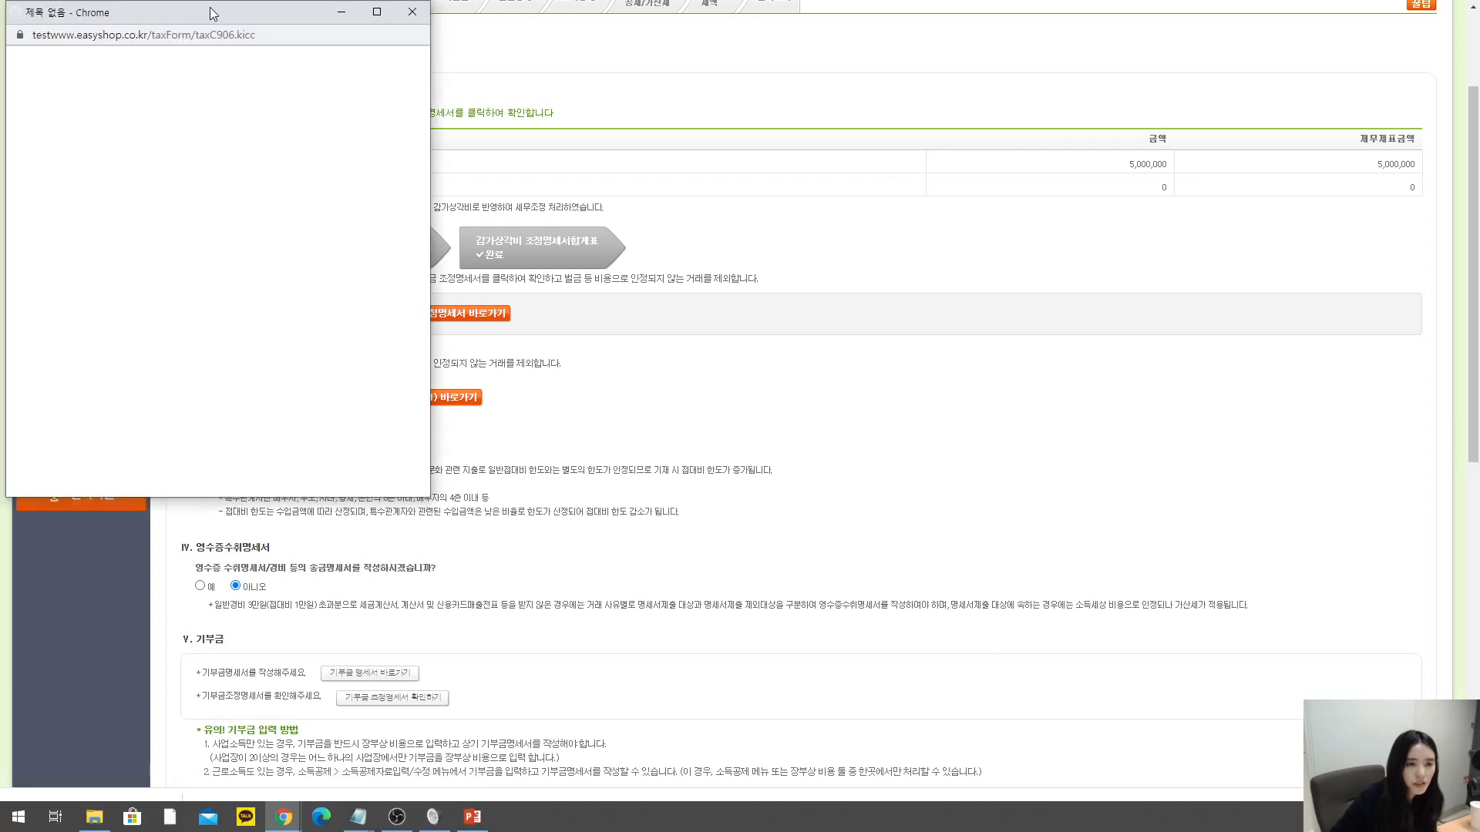
pyautogui.moveTo(209, 10); pyautogui.dragTo(487, 107)
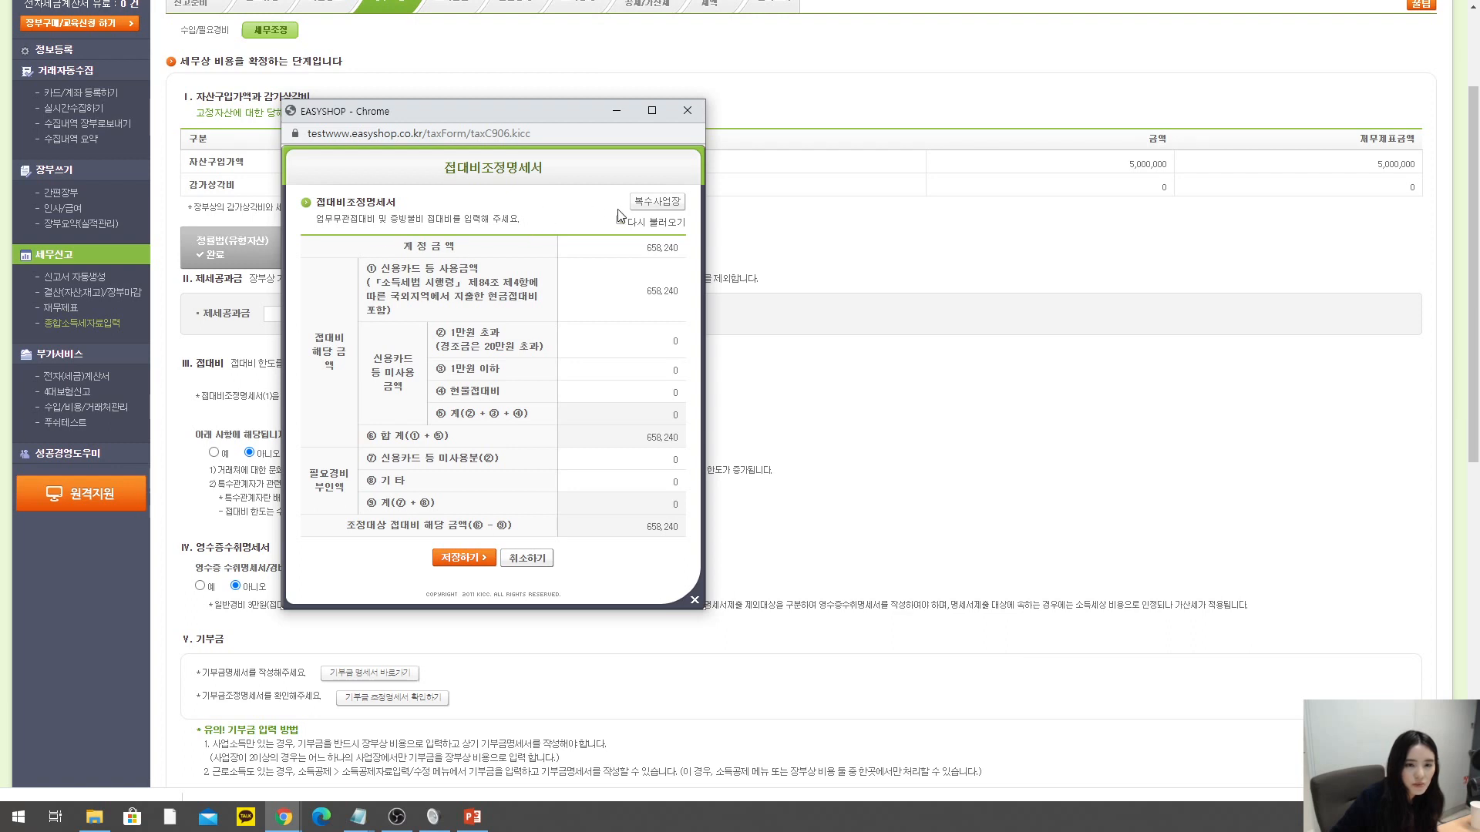
pyautogui.click(639, 225)
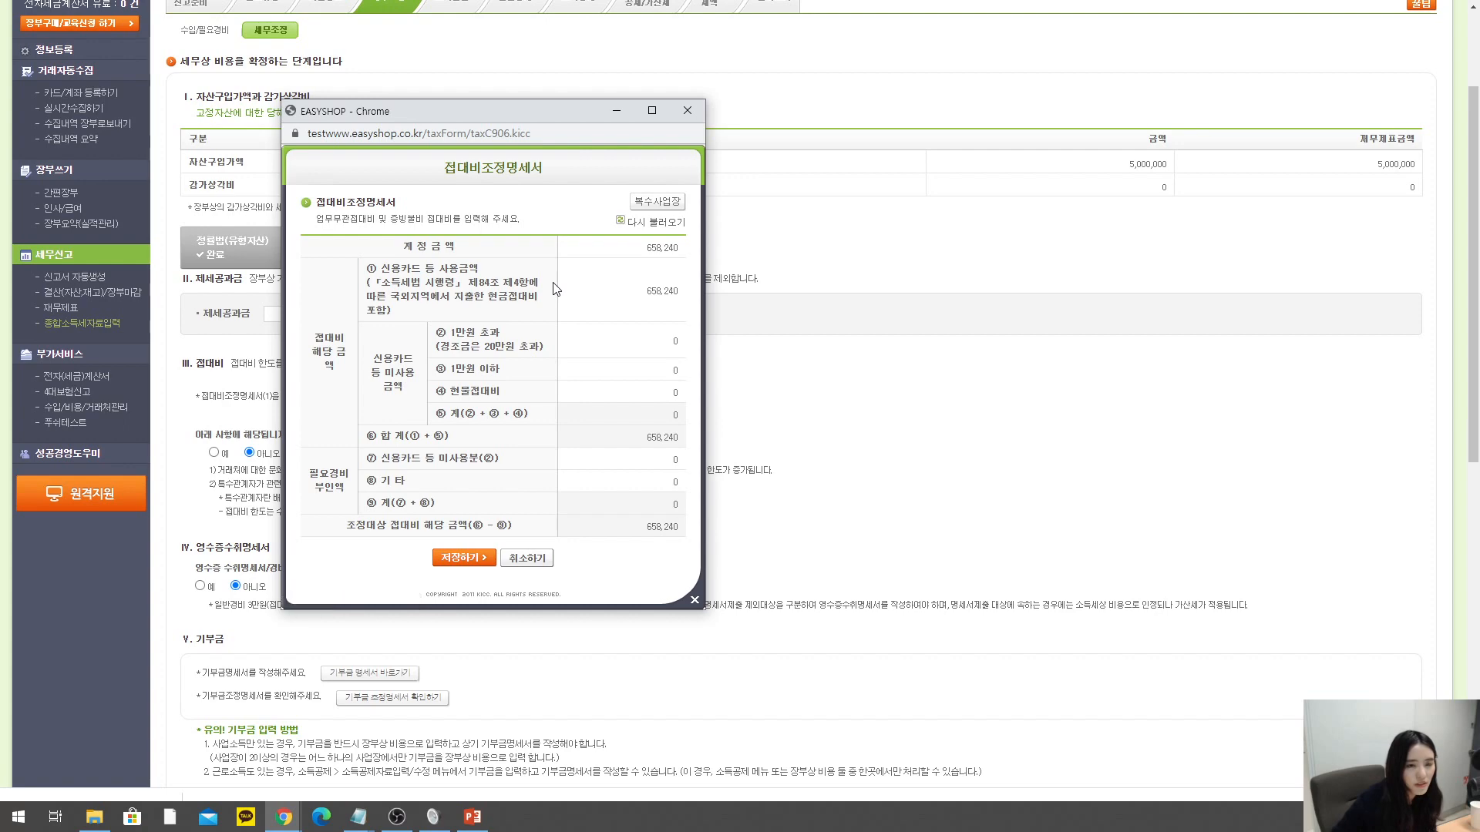
pyautogui.click(652, 207)
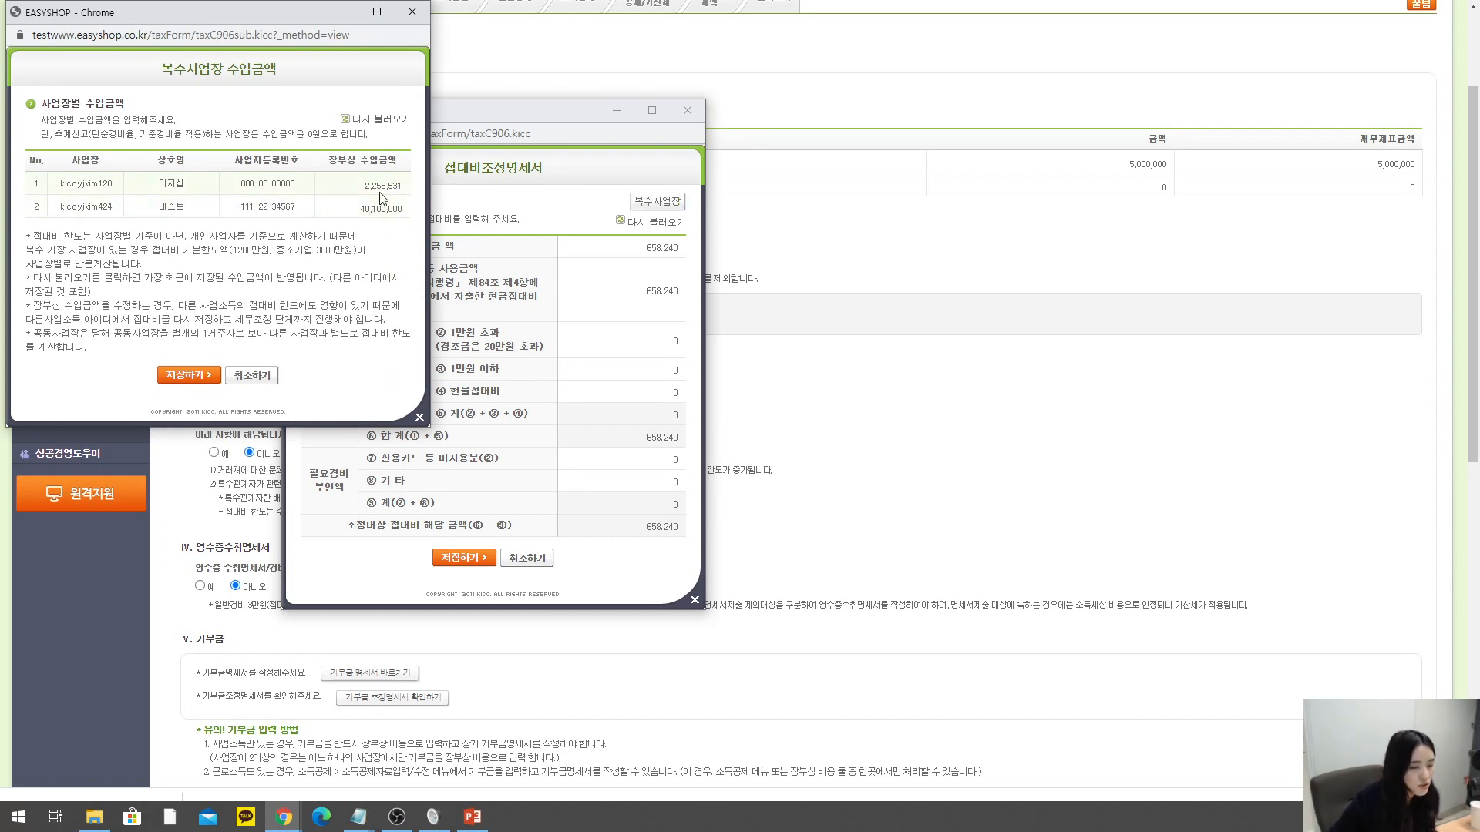
pyautogui.moveTo(344, 188); pyautogui.dragTo(484, 207)
pyautogui.click(314, 275)
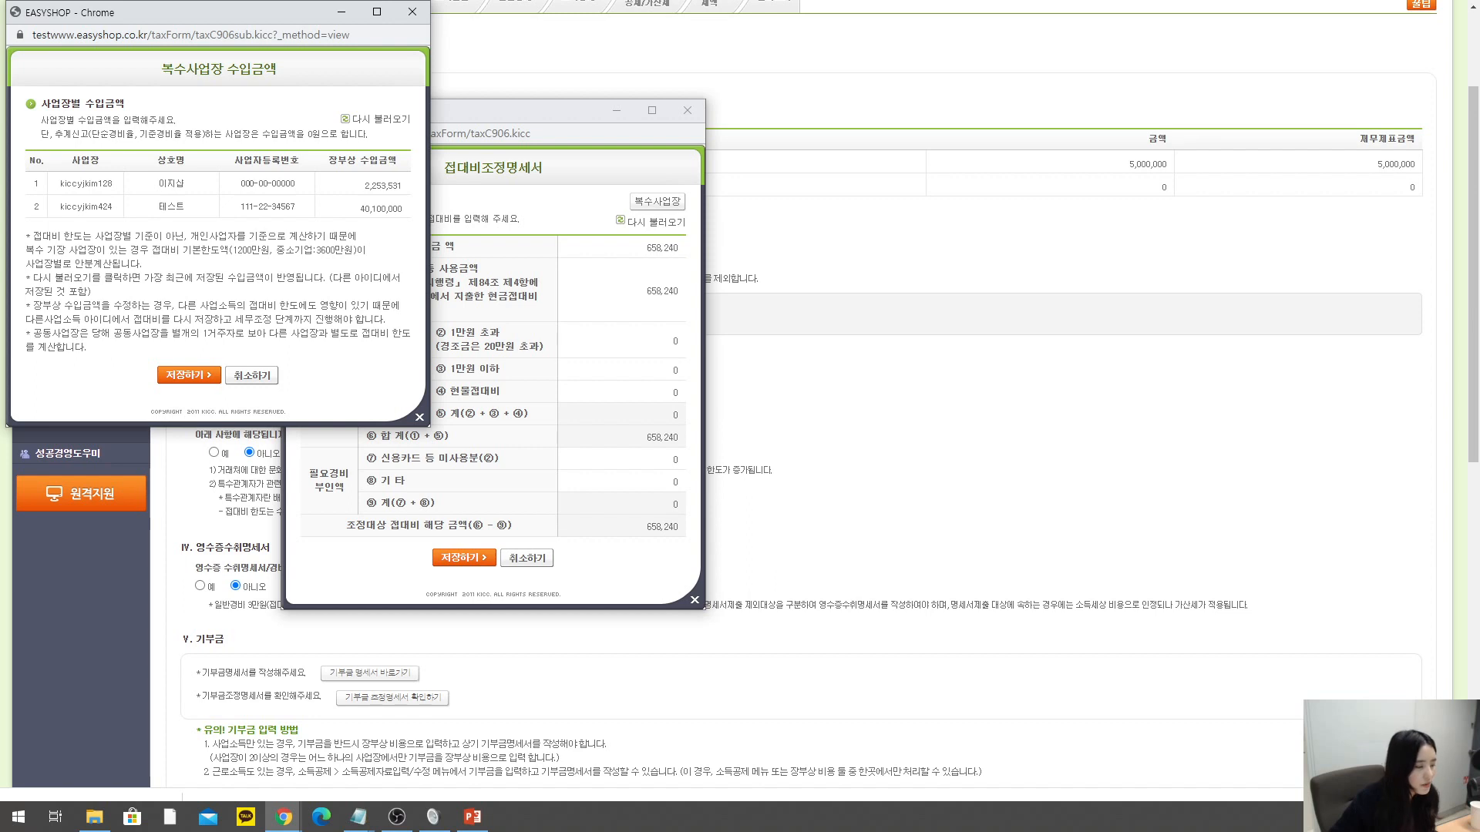
# - Set the 장부상 수입금액 of the first business to 0 in the 복수사업장 수입금액 form
pyautogui.hotkey('alt', 'Tab')
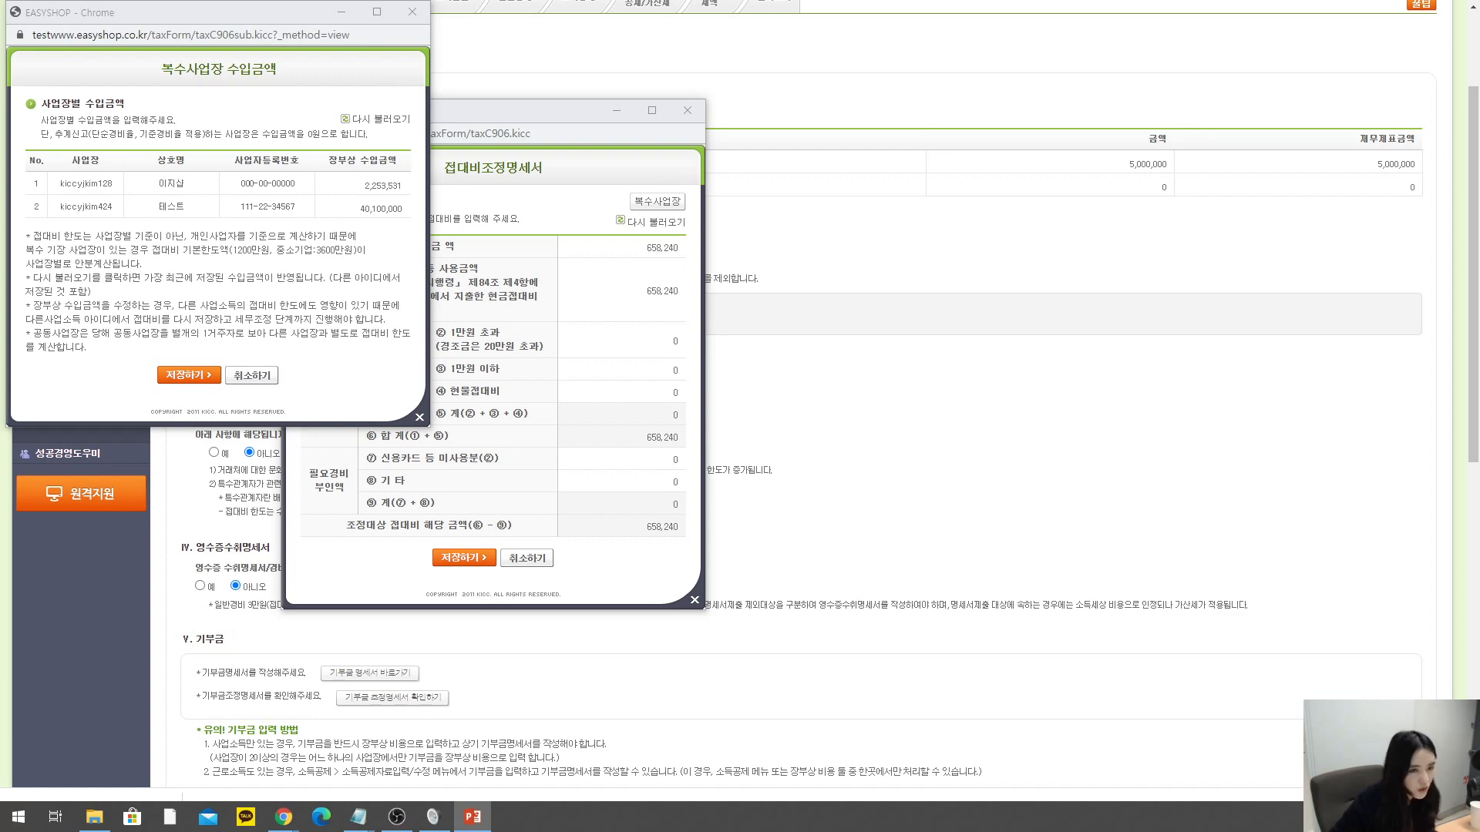
pyautogui.click(357, 185)
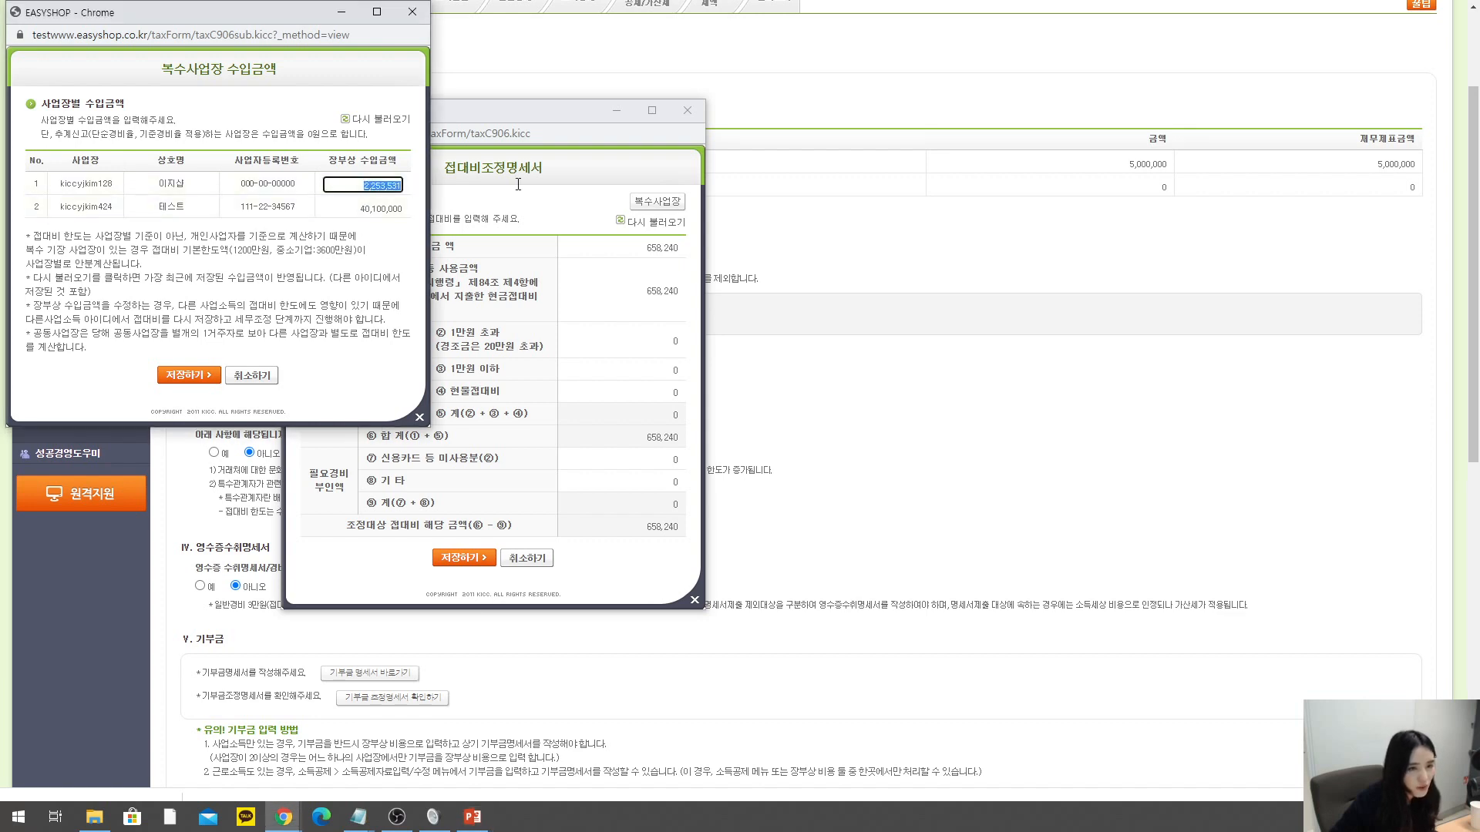
pyautogui.write('0')
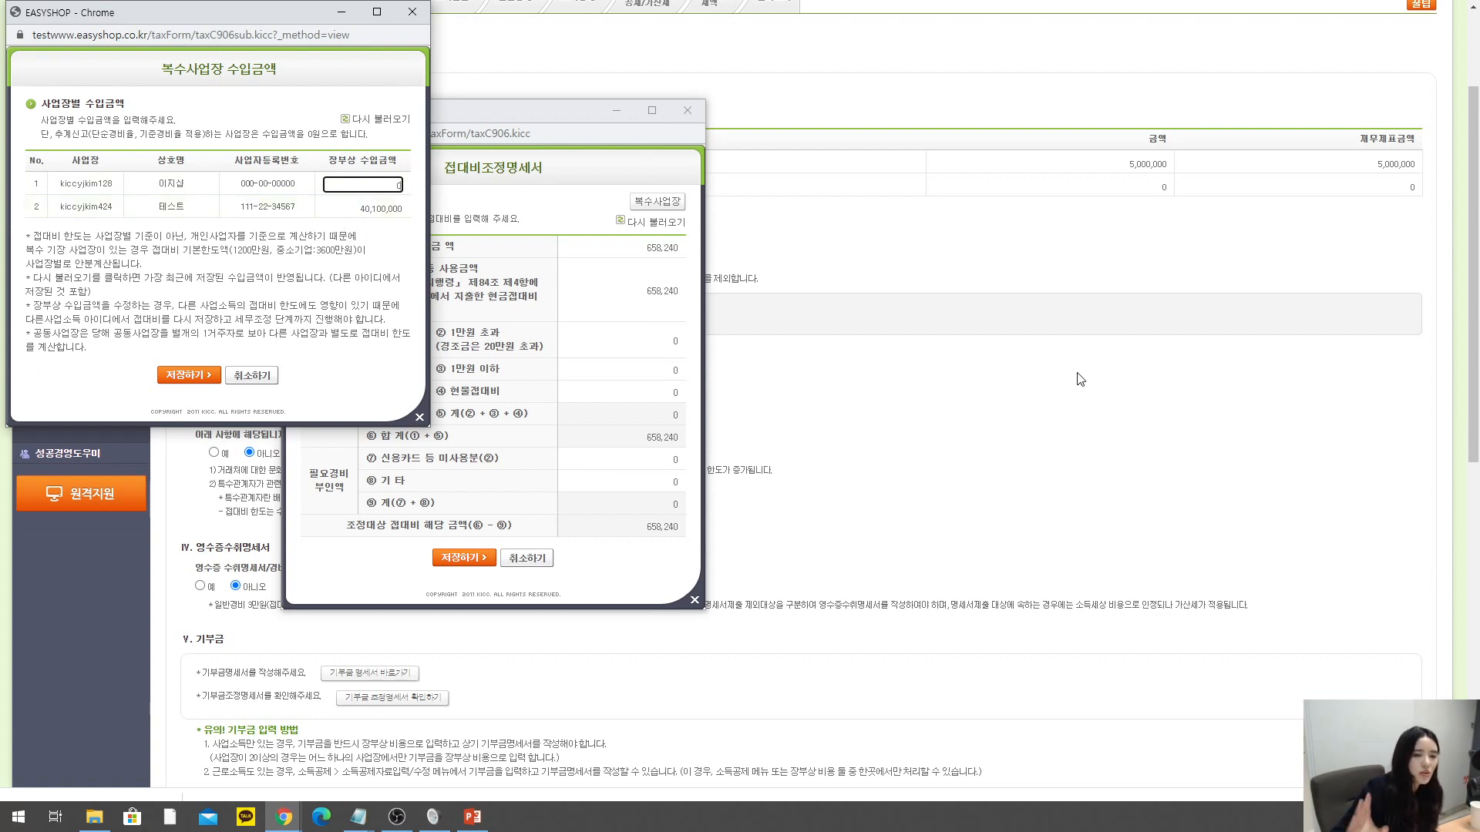
# - Reload the income amounts per business in the 복수사업장 수입금액 form and save it
pyautogui.click(393, 122)
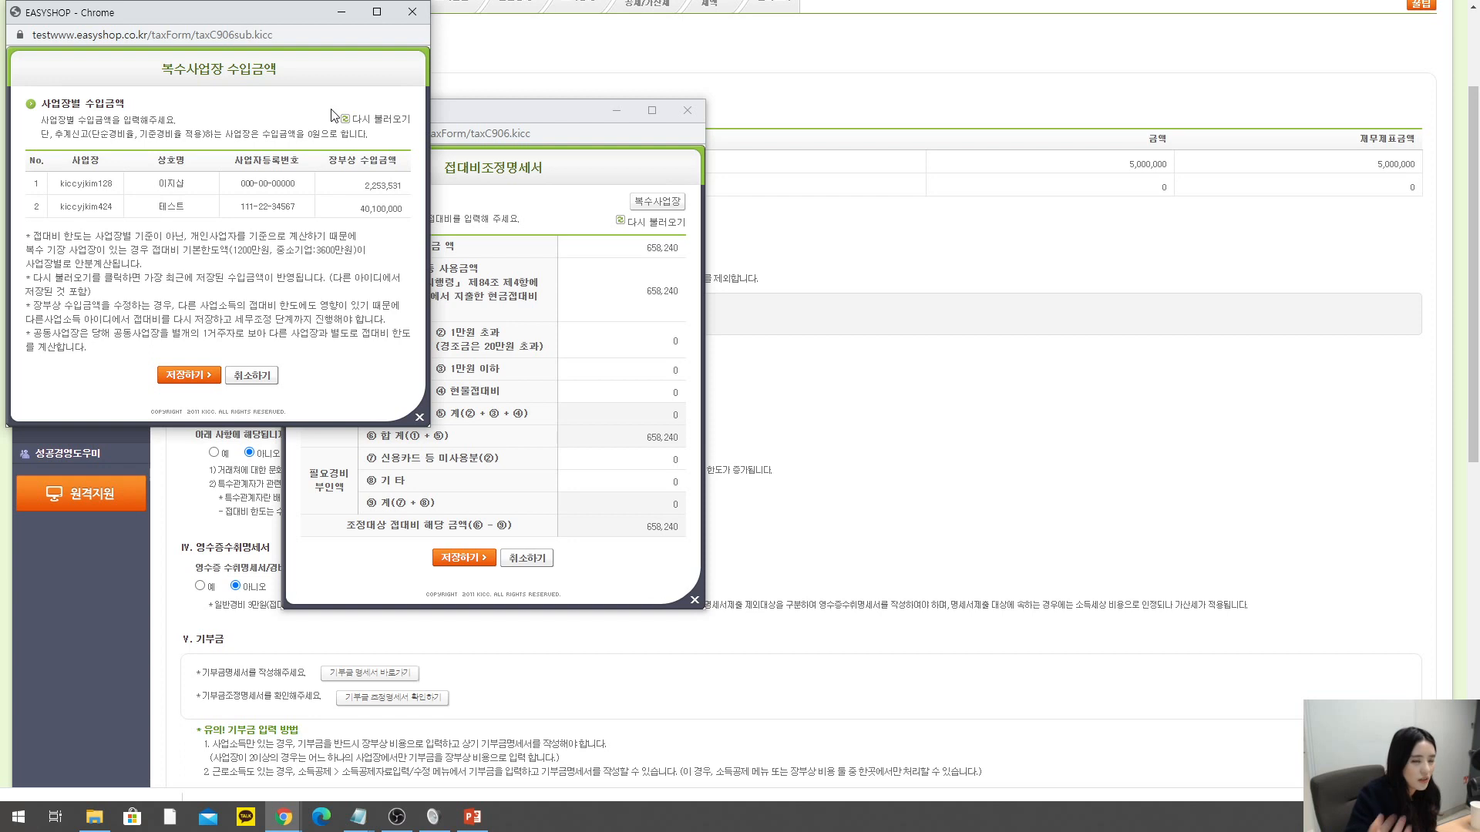
pyautogui.click(377, 119)
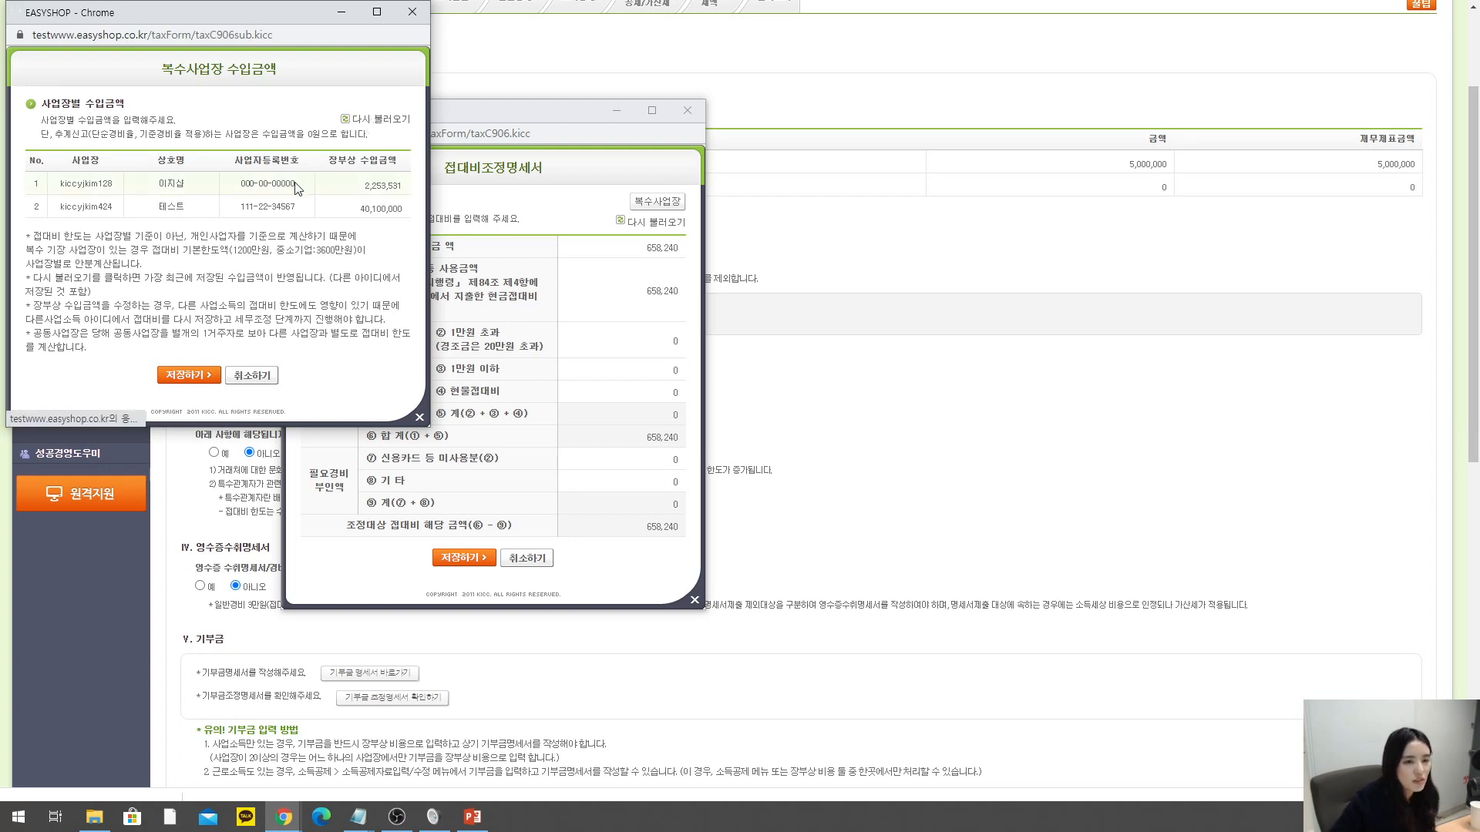
pyautogui.click(187, 381)
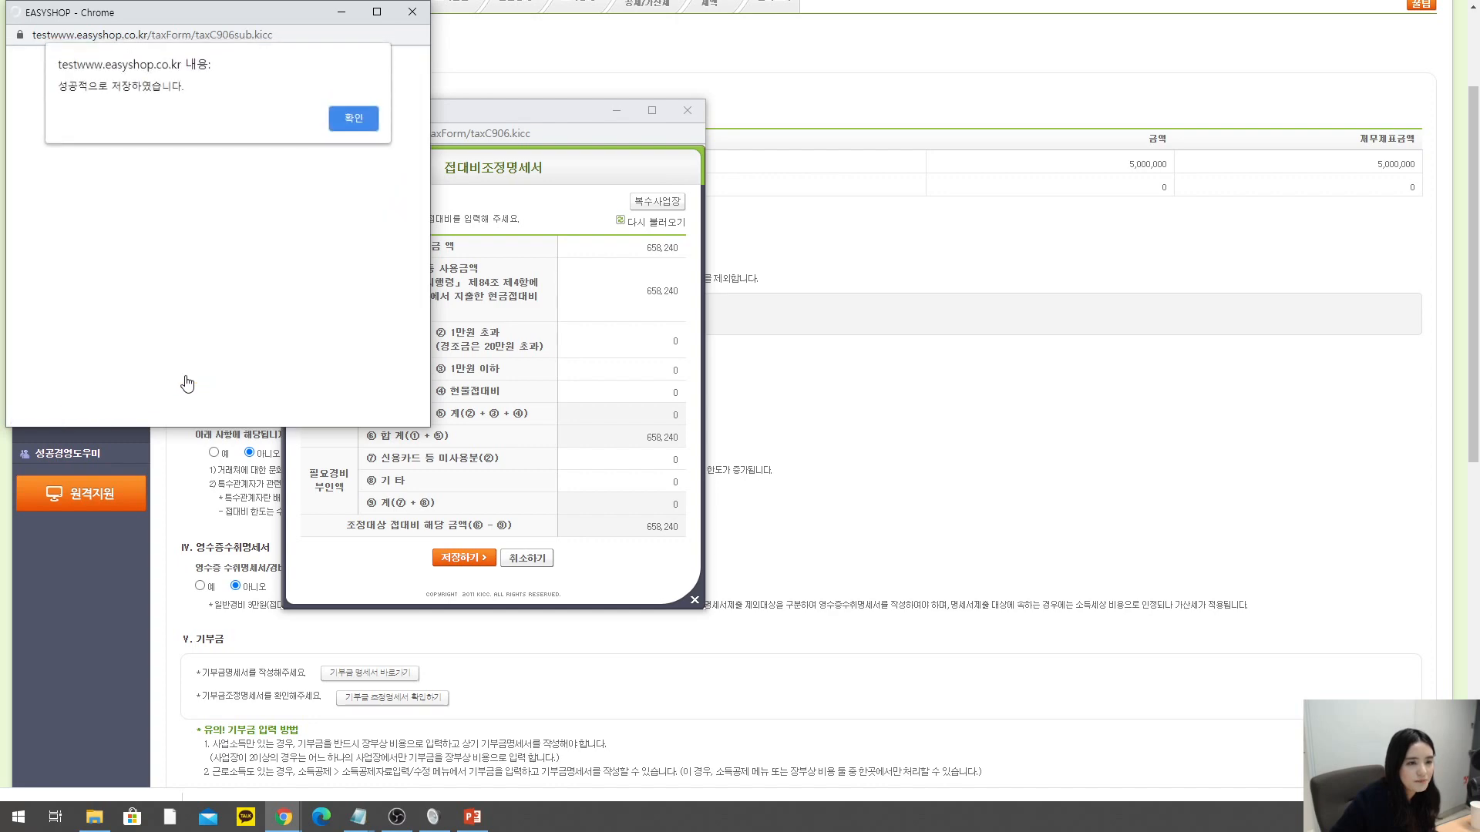
# - Close the saved 복수사업장 수입금액 form and save the 접대비조정명세서
pyautogui.click(345, 121)
pyautogui.click(466, 560)
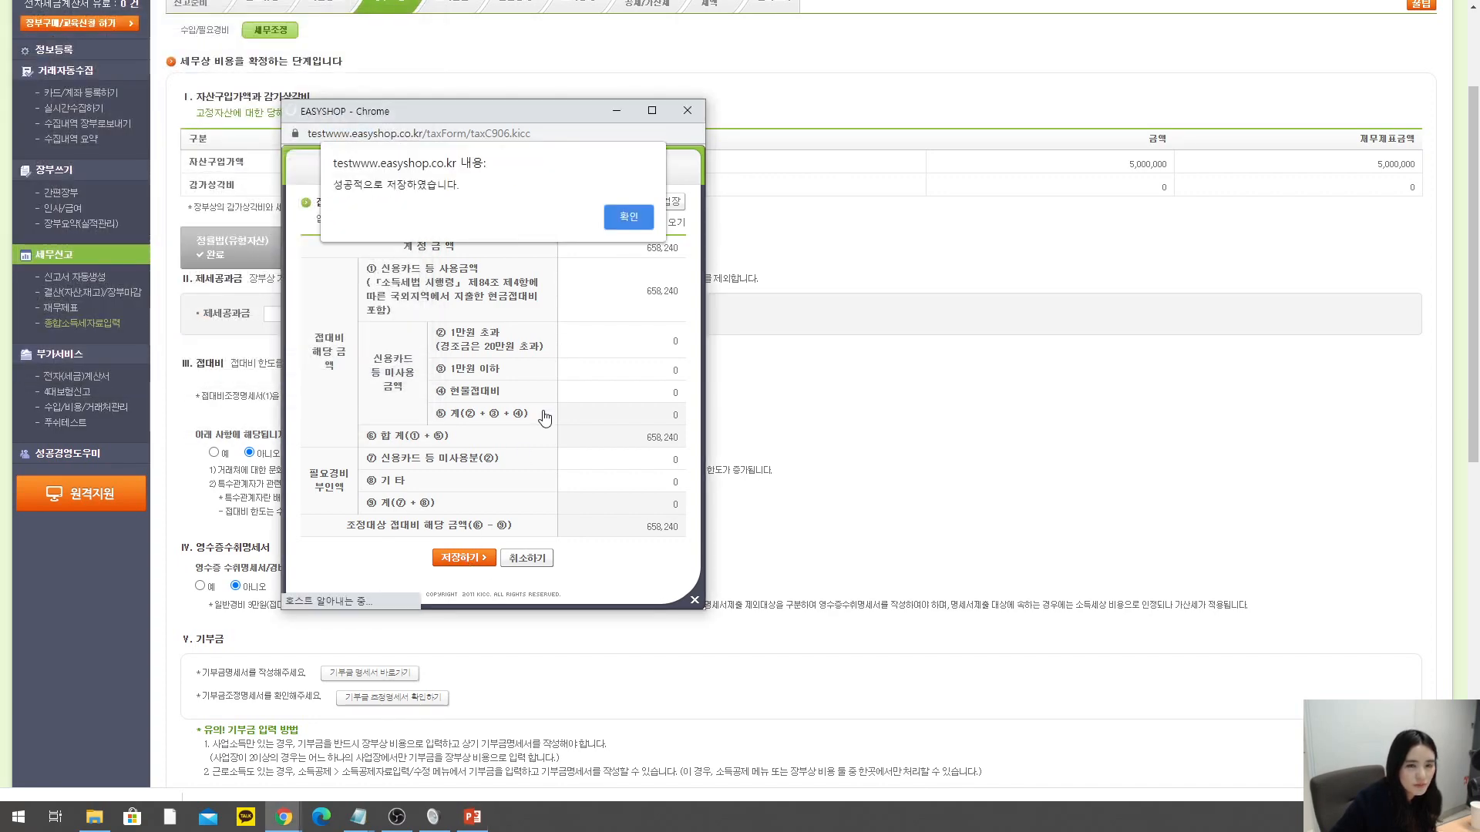
pyautogui.click(623, 223)
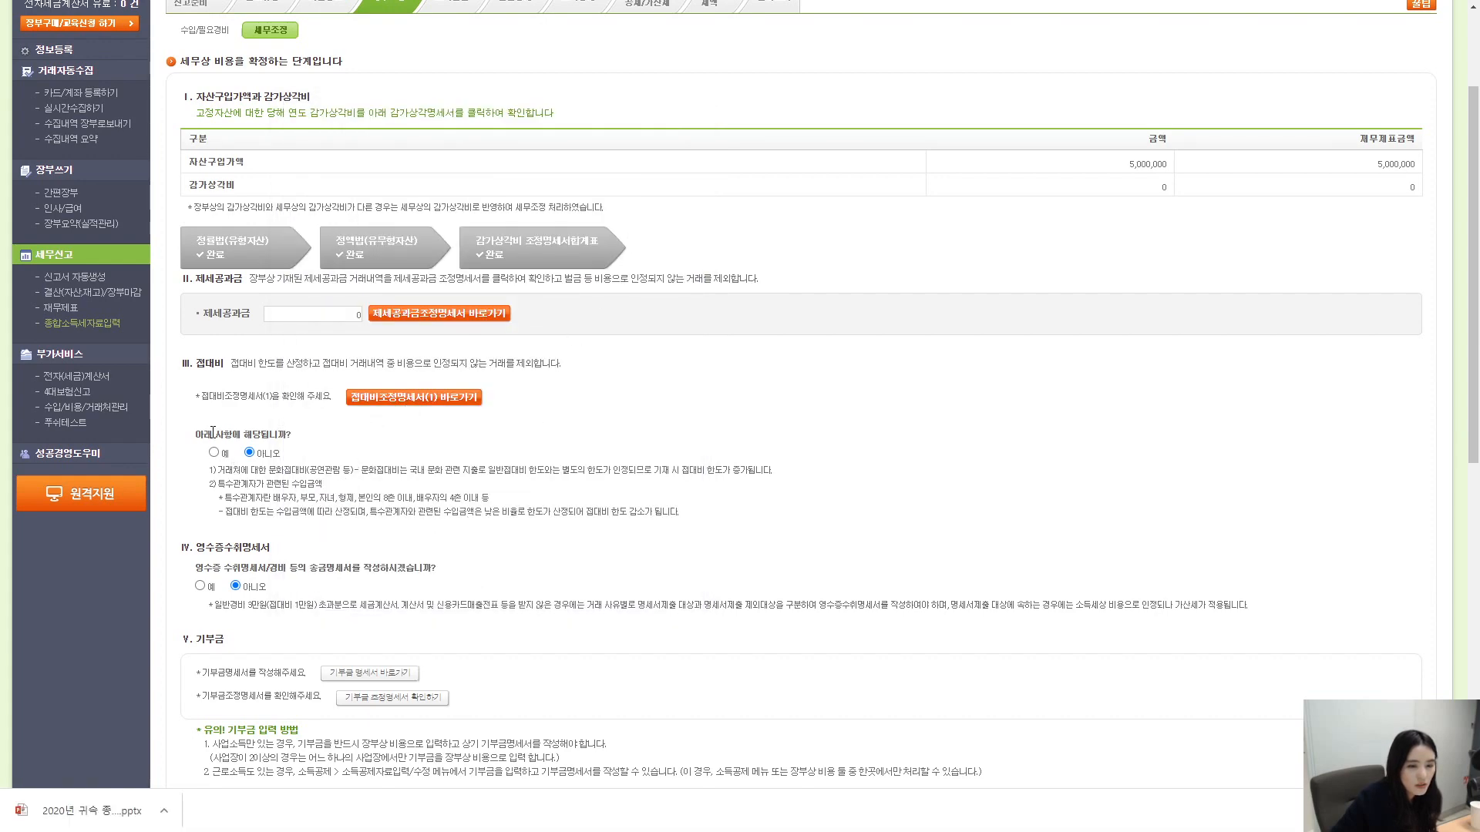
# - Answer 예 to the 접대비 question on cultural and related-party items and reload the amounts in the 접대비조정명세서 (2)
pyautogui.moveTo(267, 471); pyautogui.dragTo(355, 471)
pyautogui.click(348, 493)
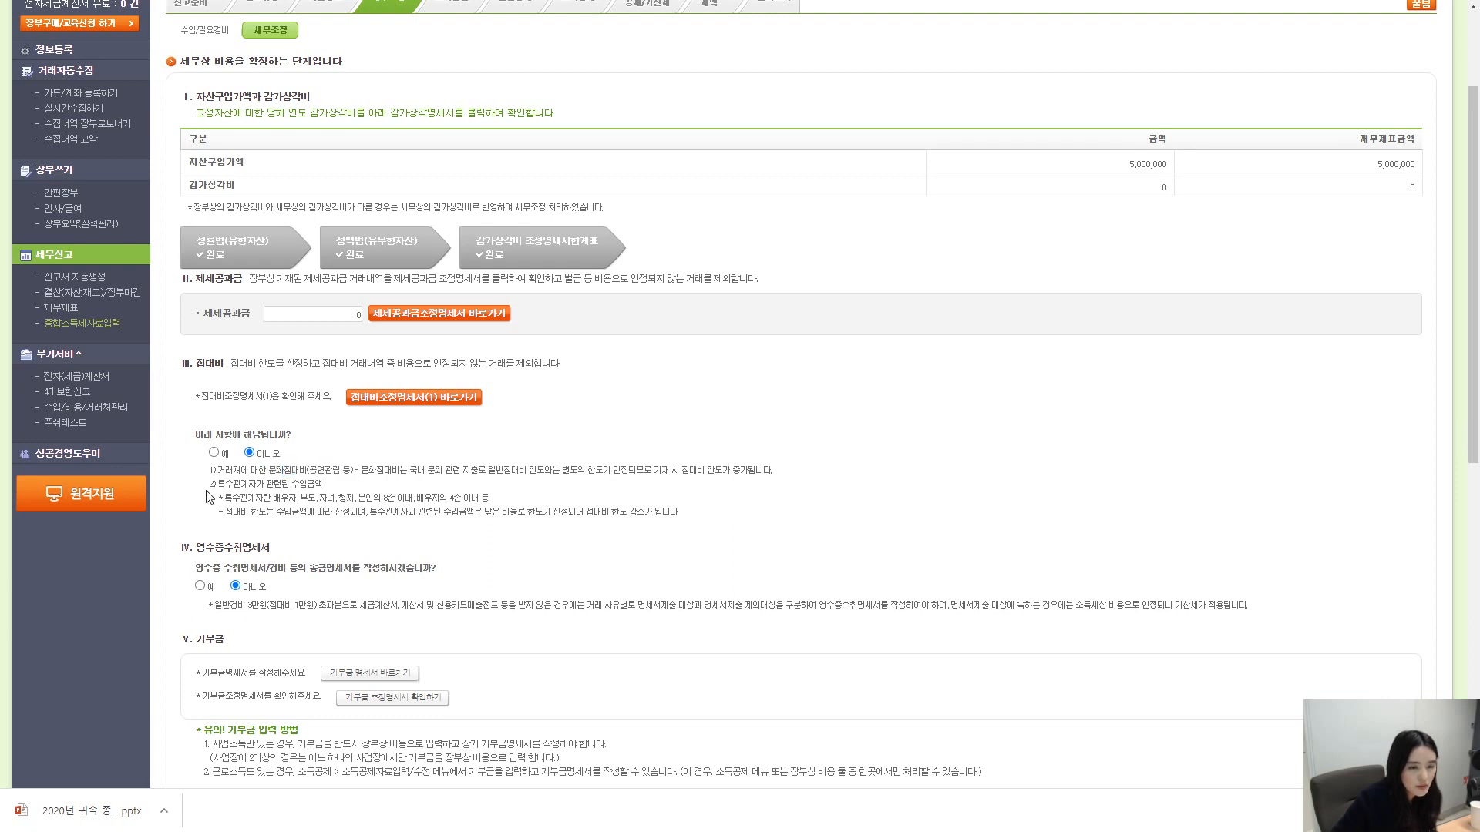
pyautogui.moveTo(208, 484); pyautogui.dragTo(322, 483)
pyautogui.click(253, 500)
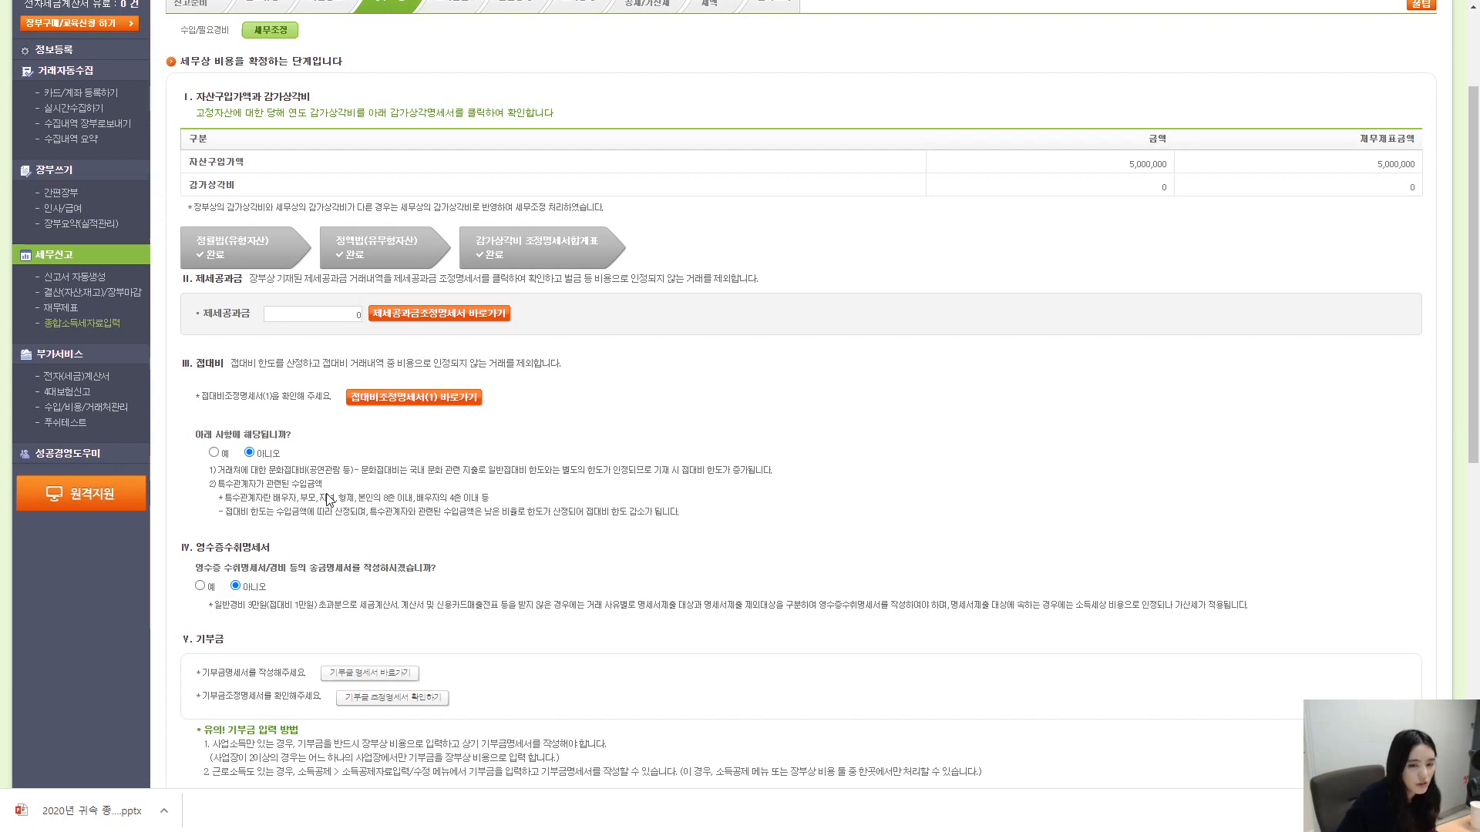
pyautogui.click(214, 453)
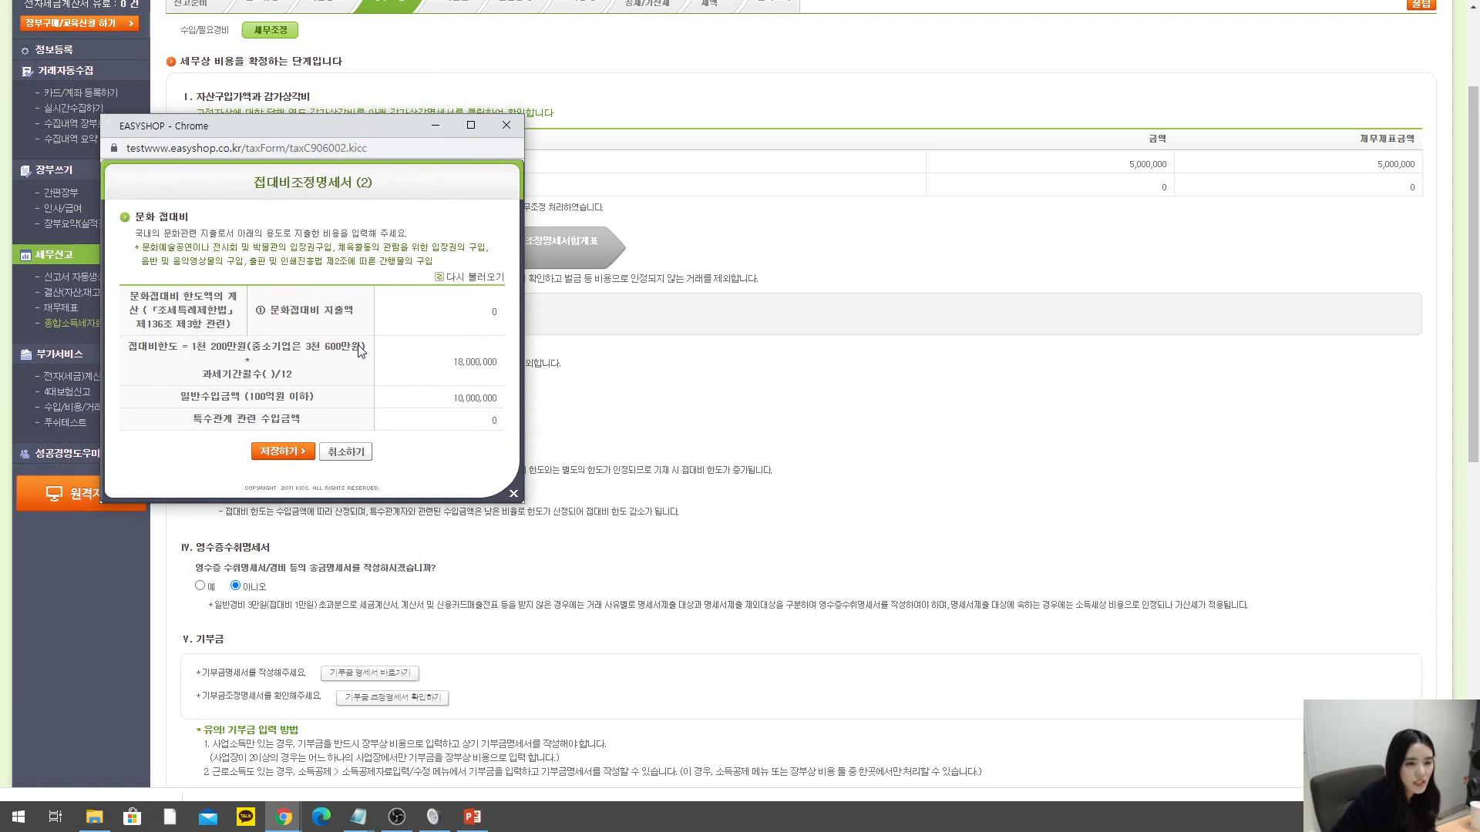
pyautogui.click(459, 281)
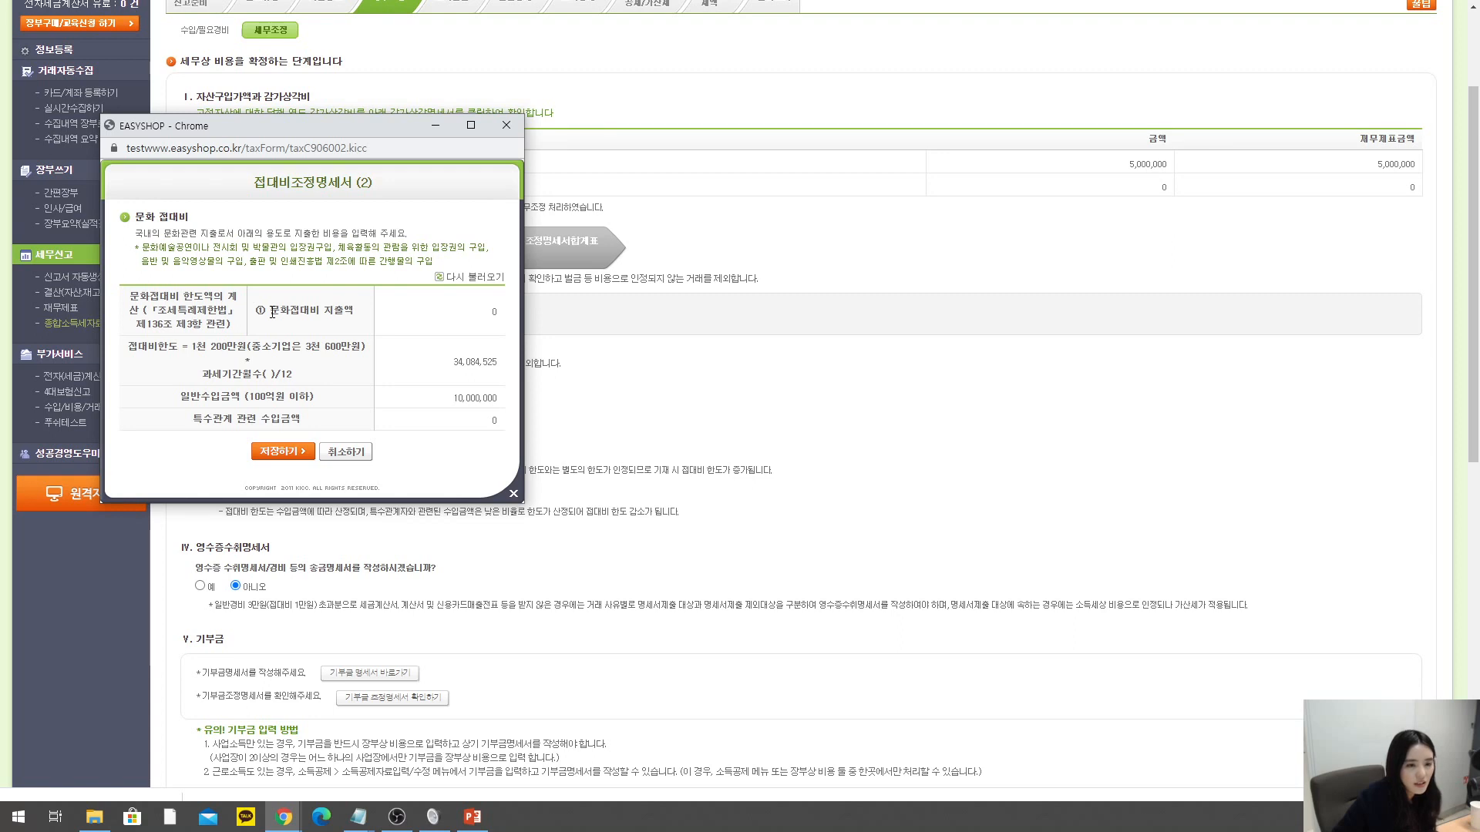
# - Set the 문화접대비 지출액 to 500,000 in the 접대비조정명세서 (2) and save the form
pyautogui.click(458, 312)
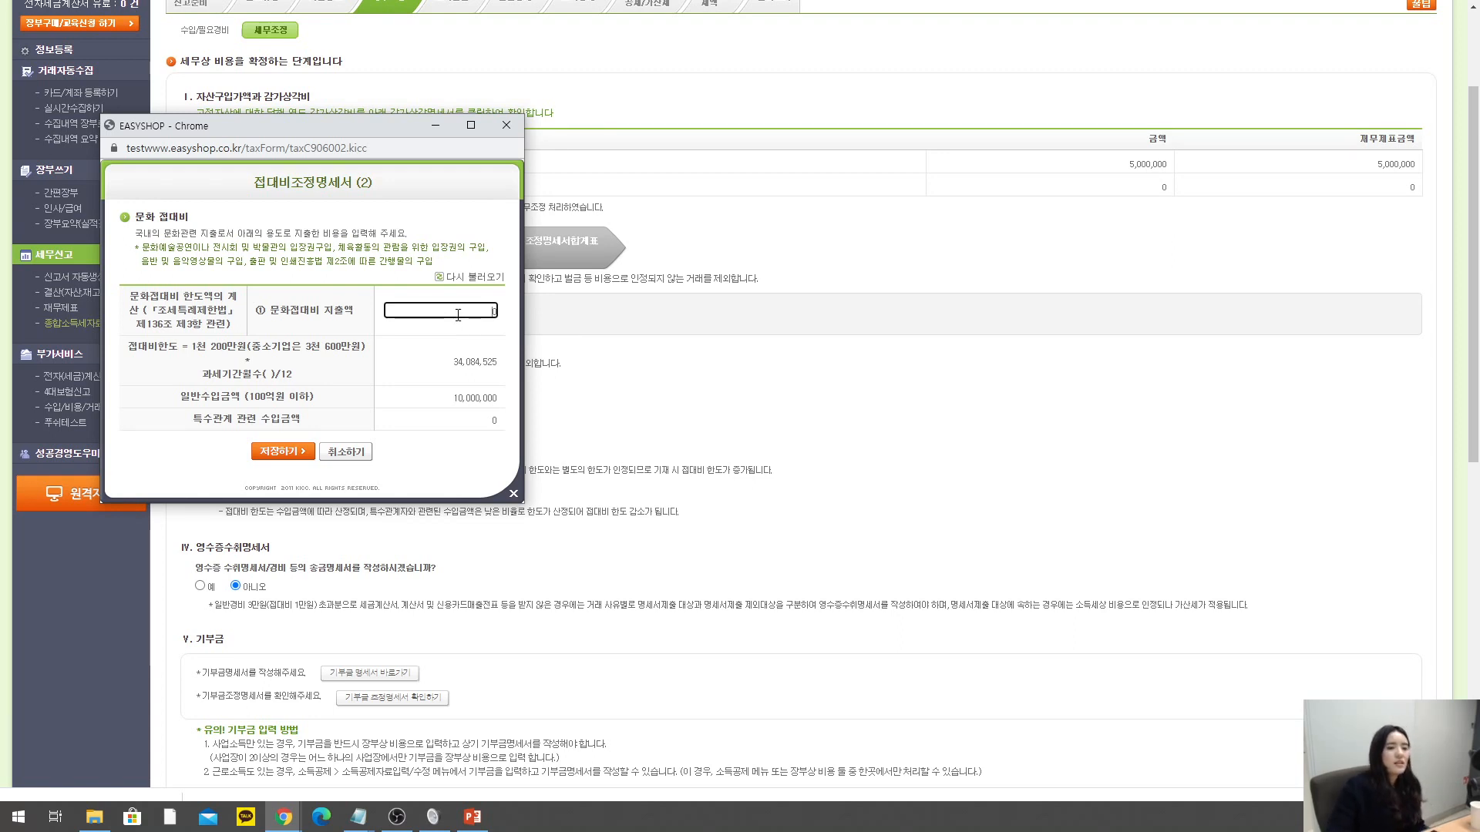
pyautogui.write('5000000')
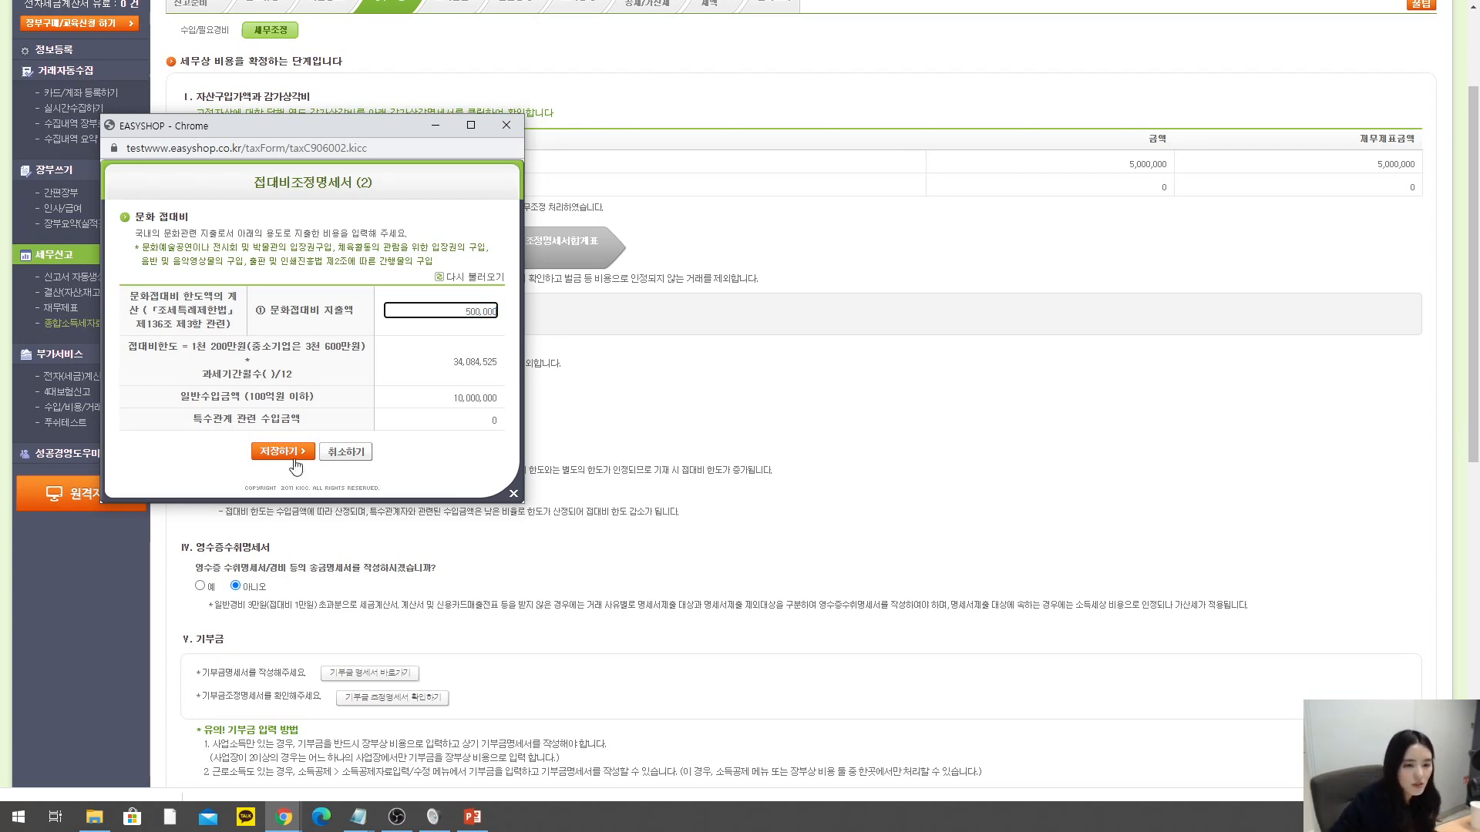
pyautogui.click(290, 455)
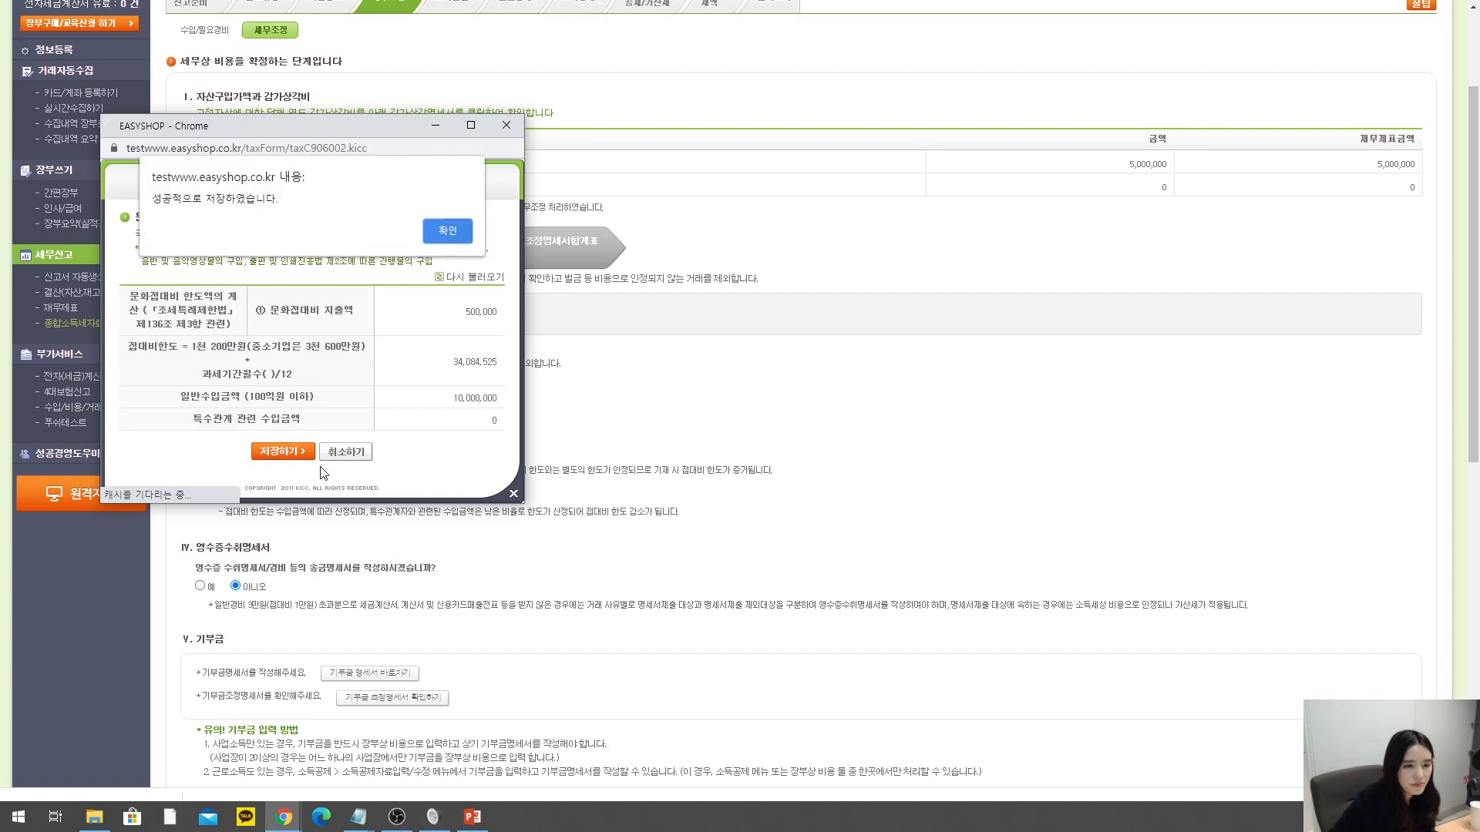
pyautogui.click(445, 239)
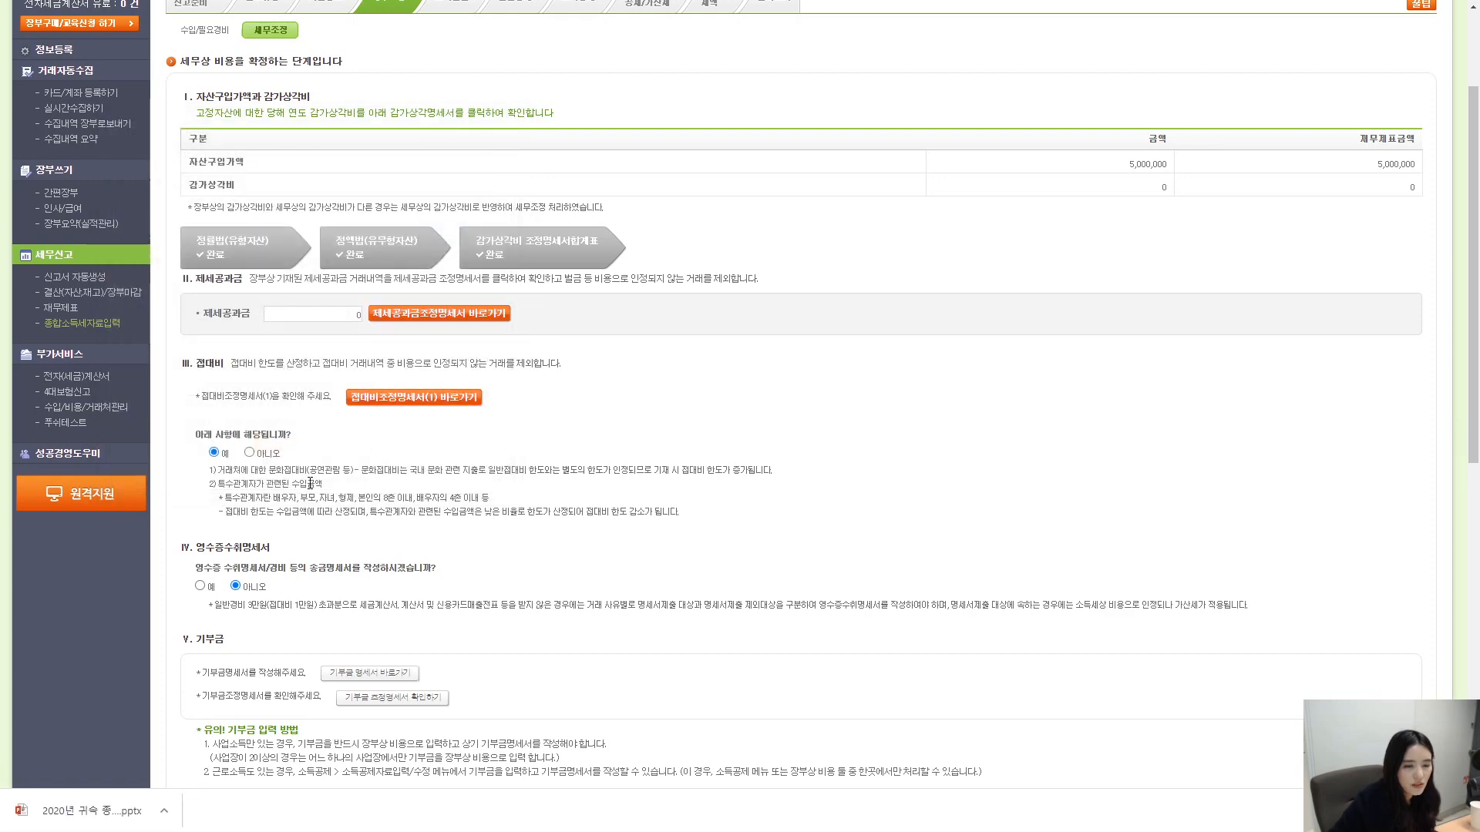
# - Examine the 영수증수취명세서 section, its 예/아니오 question and the note on transactions without proper receipts
pyautogui.scroll(-2, 258, 543)
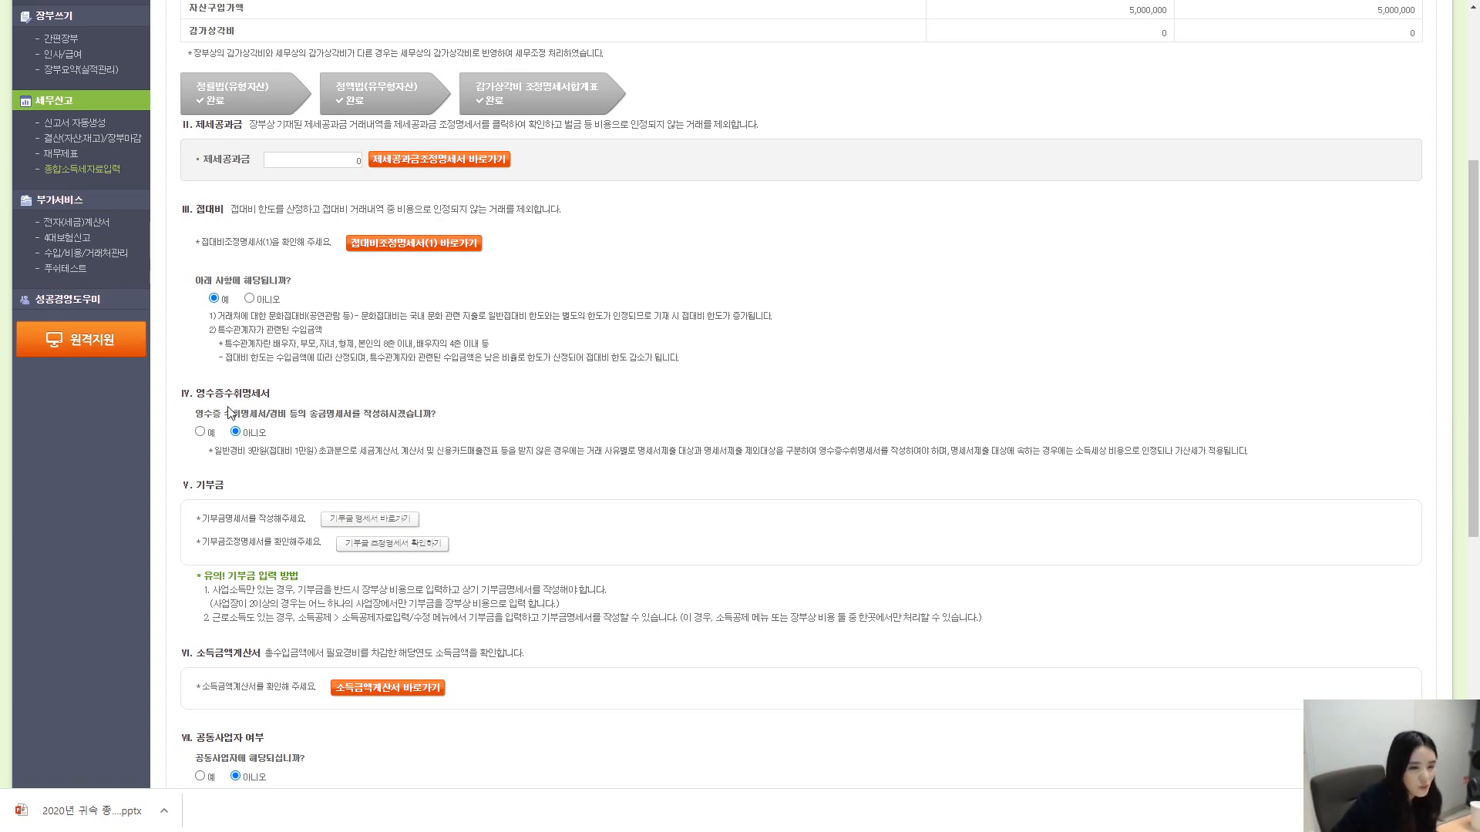
pyautogui.moveTo(196, 393); pyautogui.dragTo(354, 433)
pyautogui.click(353, 434)
pyautogui.scroll(-1, 353, 434)
pyautogui.moveTo(197, 316); pyautogui.dragTo(366, 338)
pyautogui.click(367, 338)
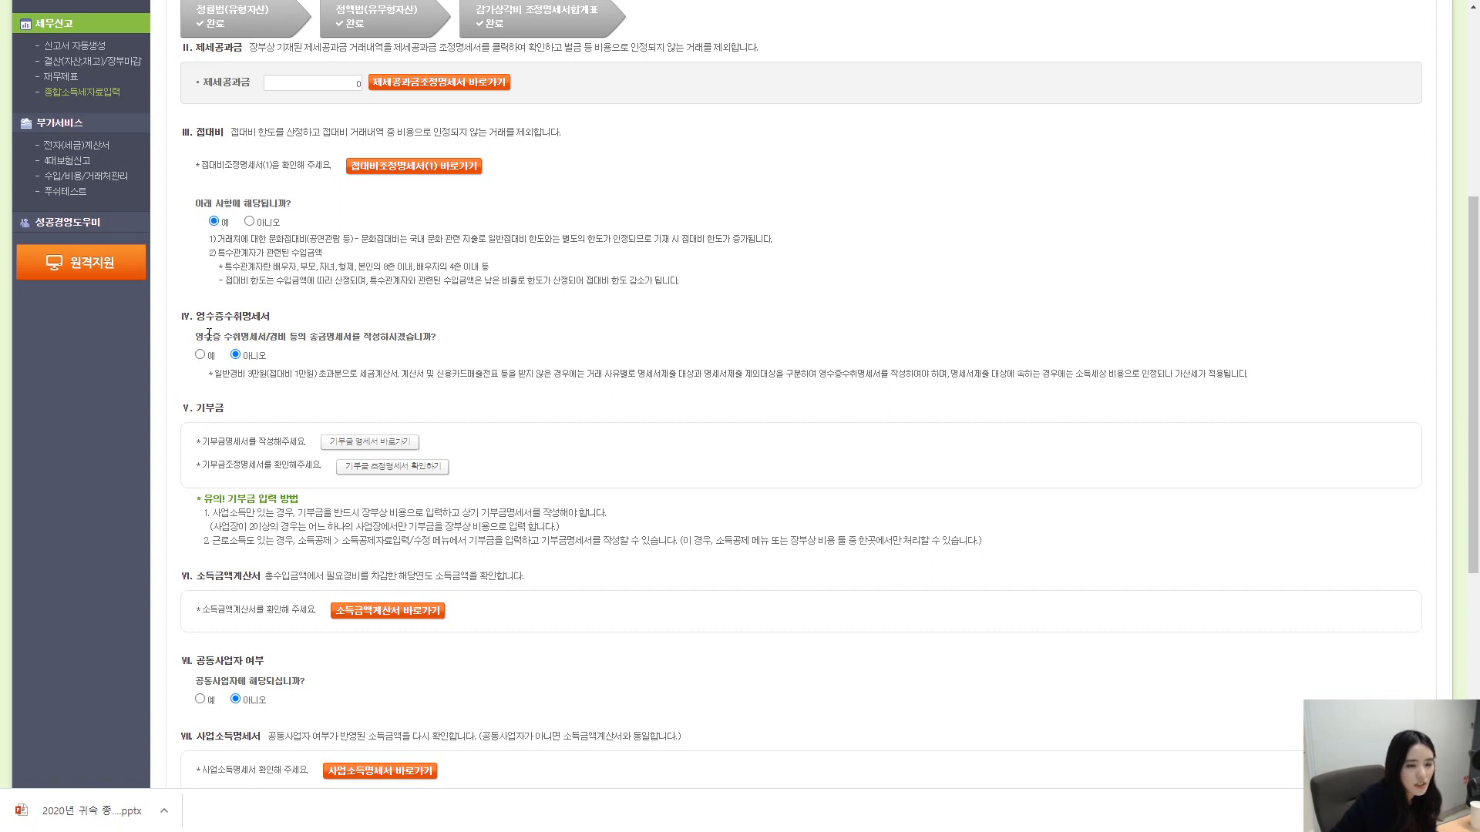
pyautogui.moveTo(195, 338); pyautogui.dragTo(373, 344)
pyautogui.click(367, 357)
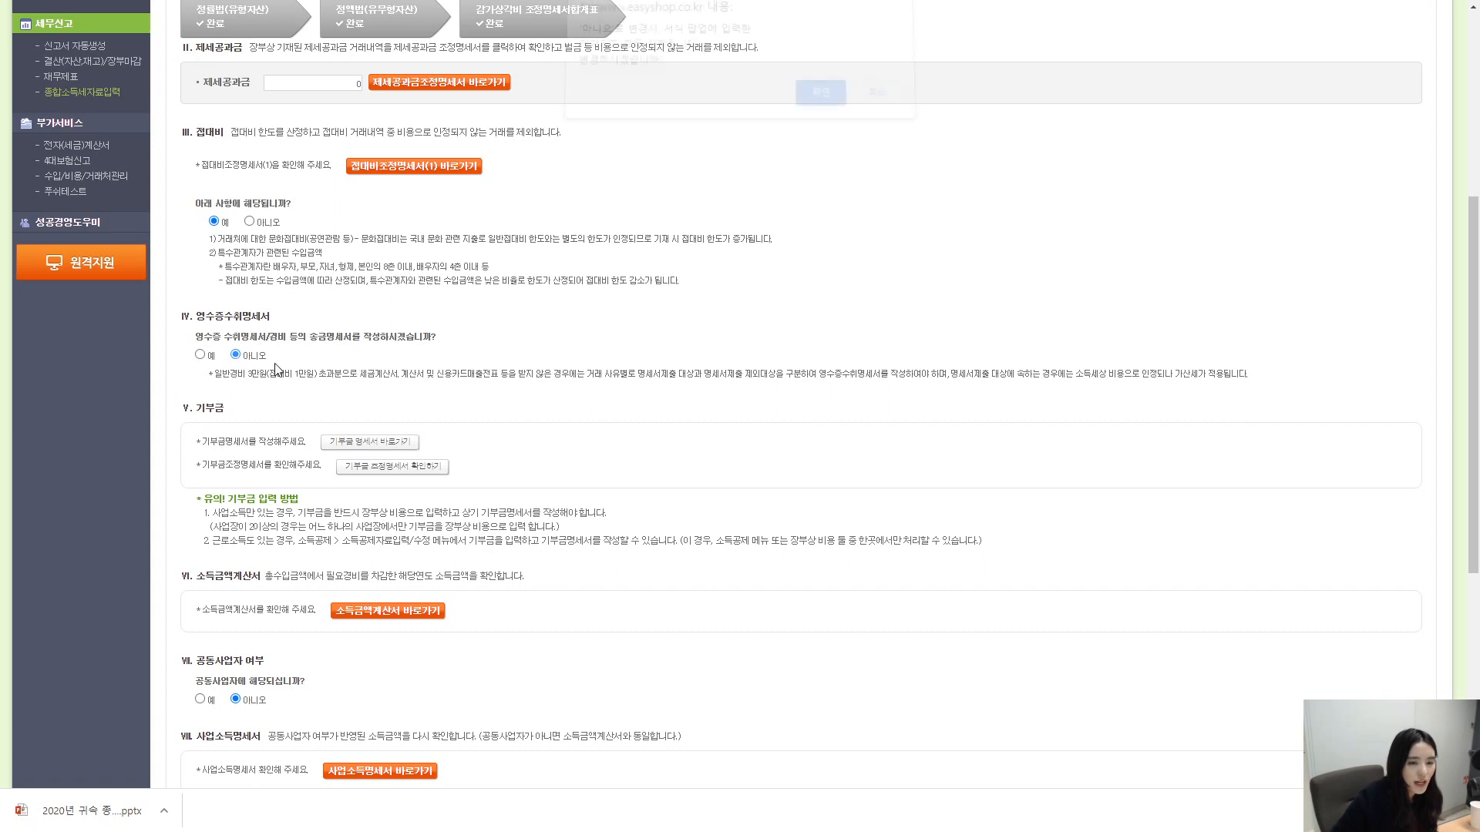
pyautogui.click(820, 106)
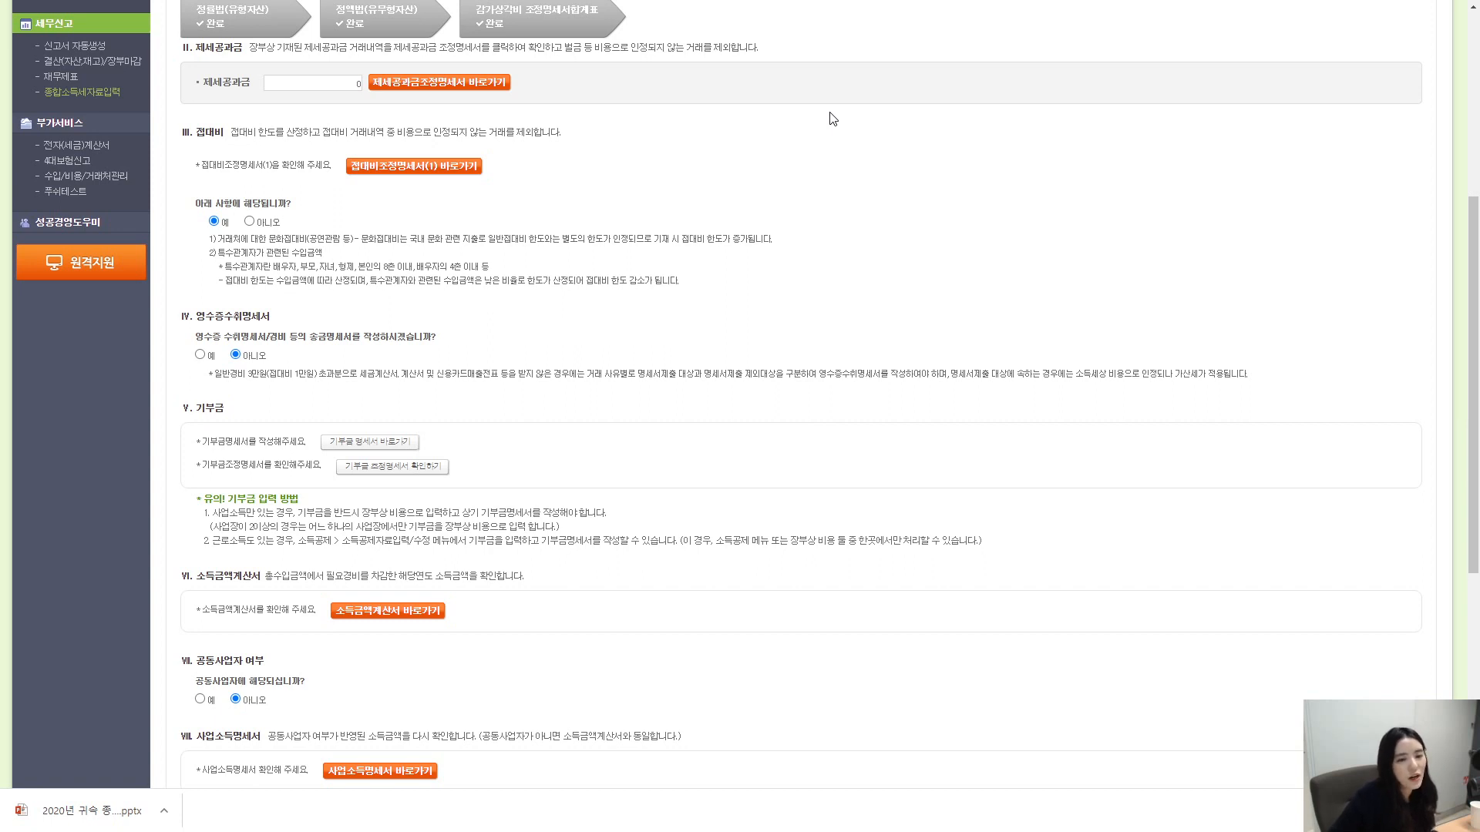
pyautogui.moveTo(205, 338); pyautogui.dragTo(400, 337)
pyautogui.click(359, 352)
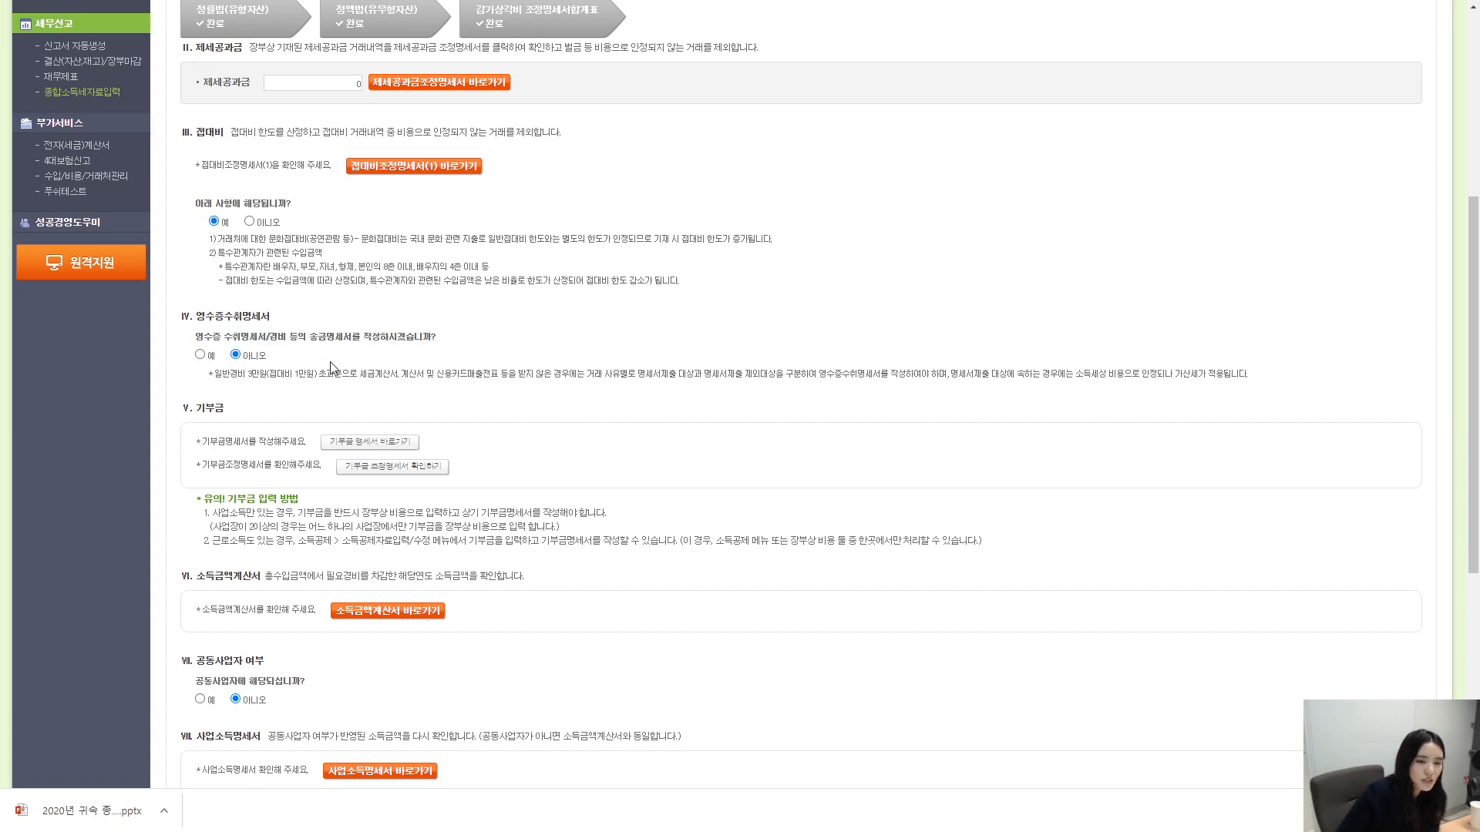
# - Open the 영수증수취명세서 form and load its transactions
pyautogui.click(199, 355)
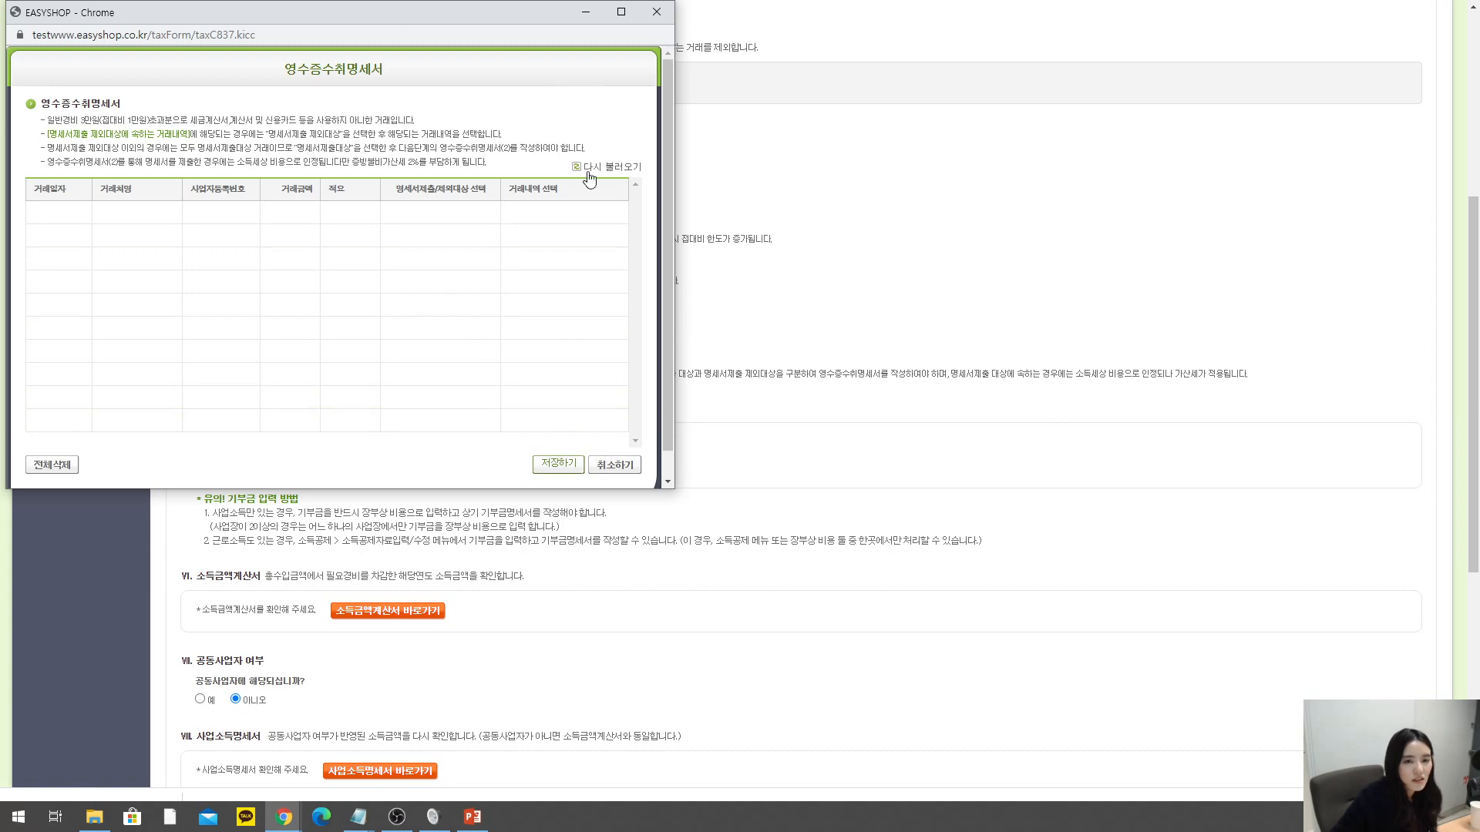
pyautogui.moveTo(503, 17); pyautogui.dragTo(0, 431)
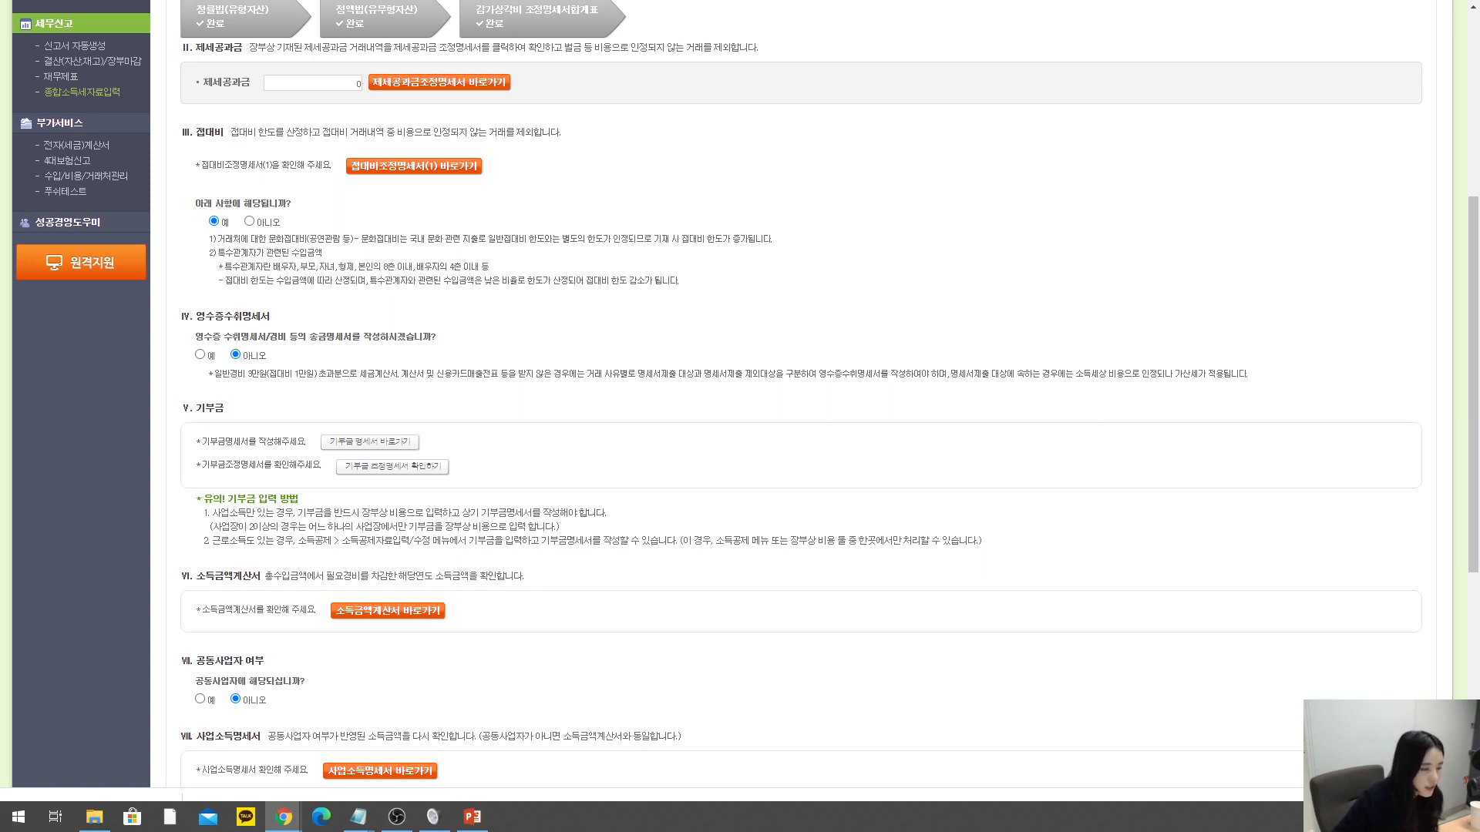
pyautogui.moveTo(0, 209); pyautogui.dragTo(782, 197)
# - Mark the 원재료, 상품 and 부재료 transactions as 명세서제출대상 in the 영수증수취명세서
pyautogui.click(694, 392)
pyautogui.click(659, 418)
pyautogui.click(658, 416)
pyautogui.click(657, 440)
pyautogui.click(658, 437)
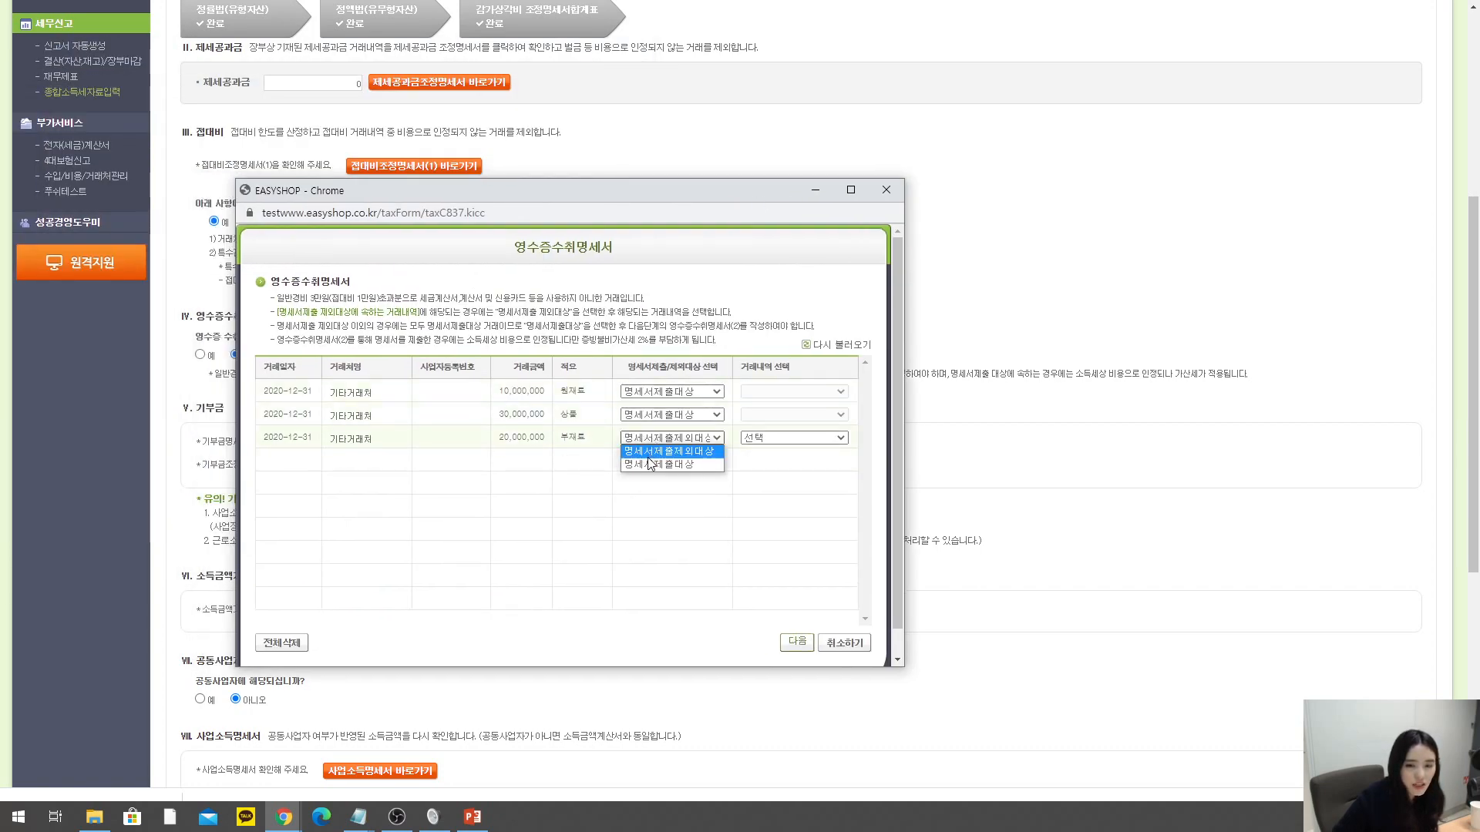
pyautogui.click(648, 464)
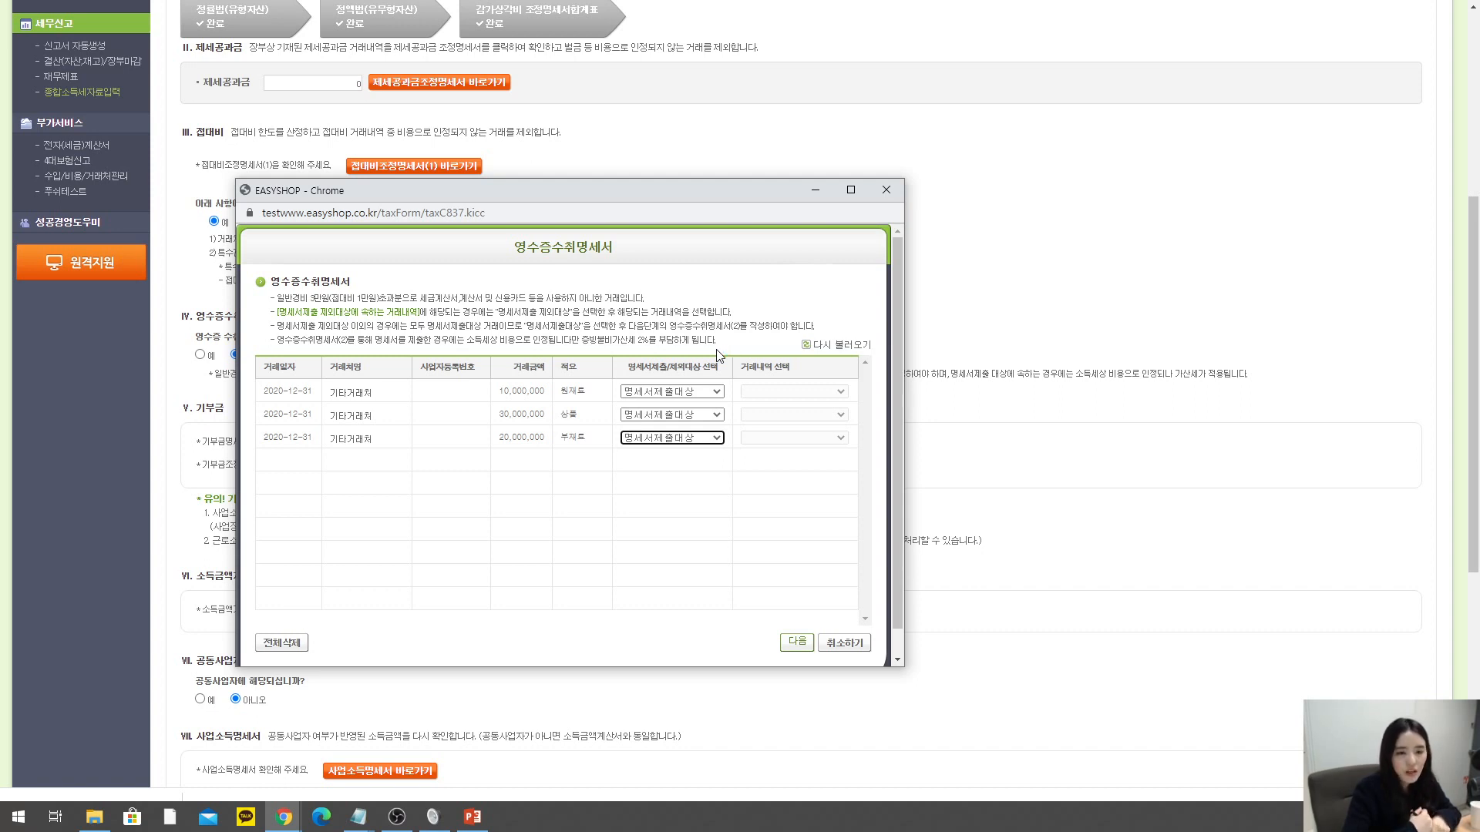
# - Mark the 원재료 transaction as 명세서제출제외대상 with 거래내역 국가 등과의 거래, and close the 영수증수취명세서 without saving
pyautogui.click(690, 396)
pyautogui.click(694, 420)
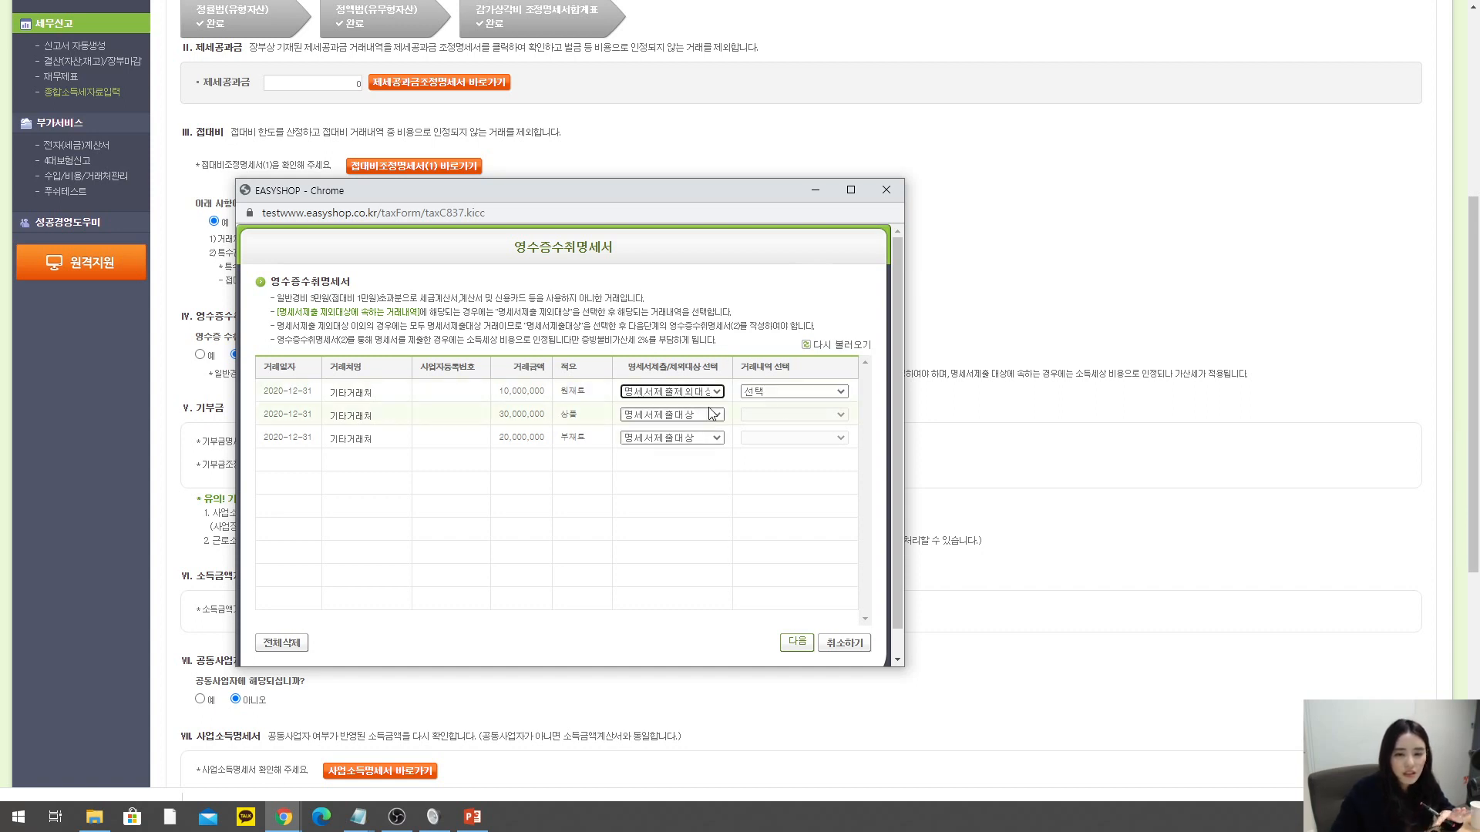
pyautogui.click(787, 393)
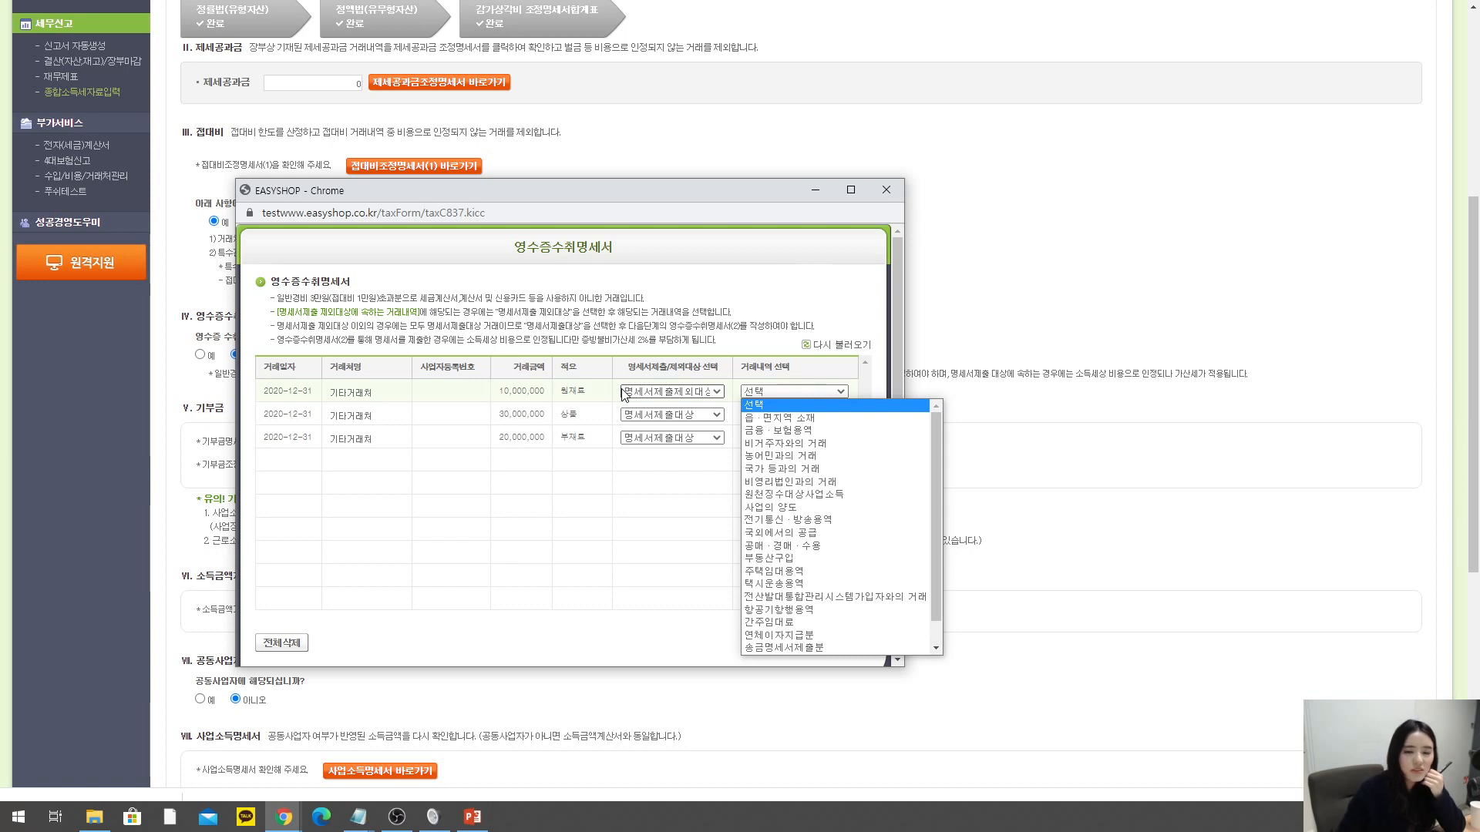
pyautogui.click(789, 433)
pyautogui.click(794, 399)
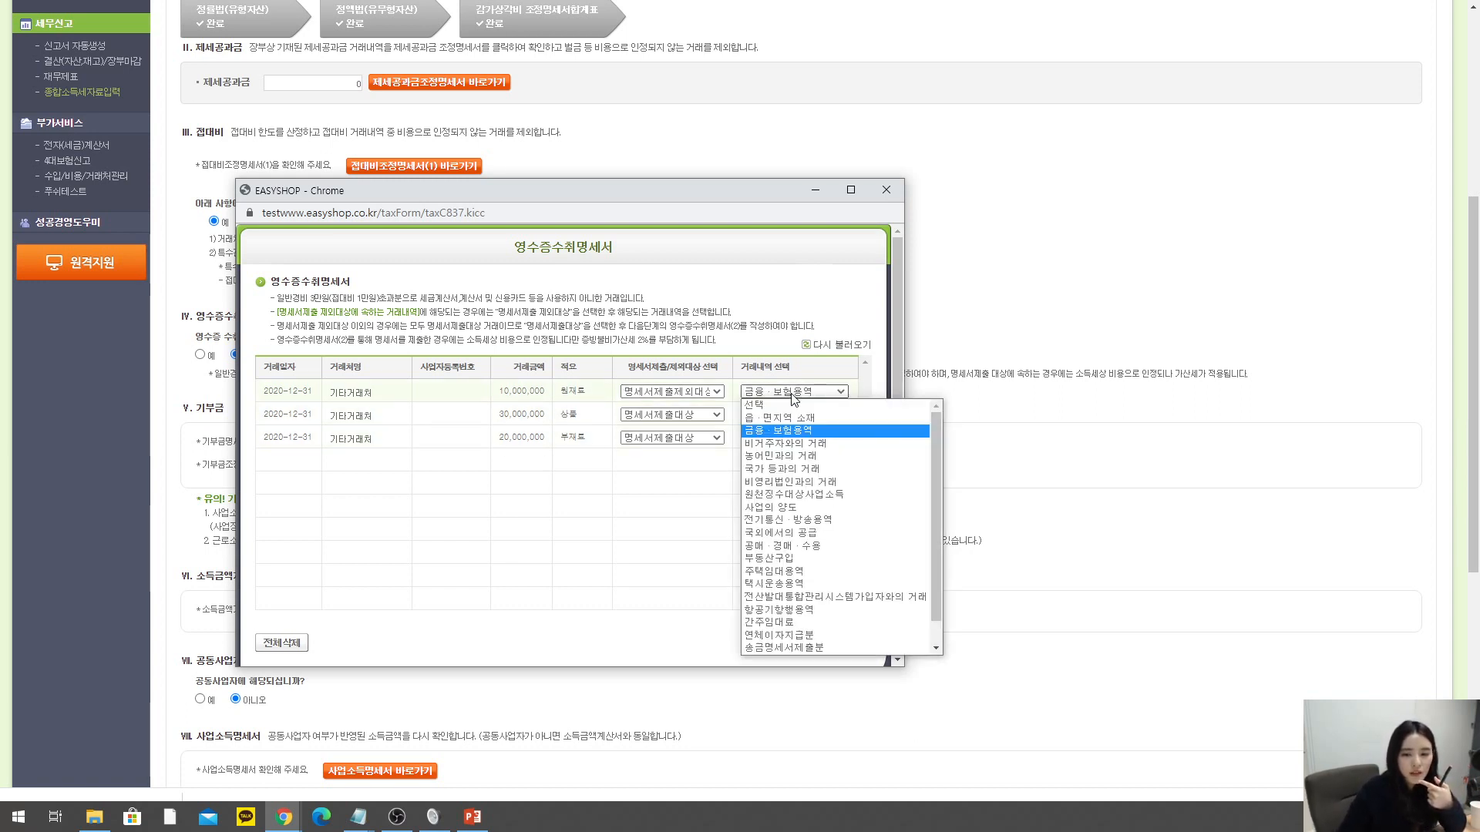
pyautogui.click(794, 470)
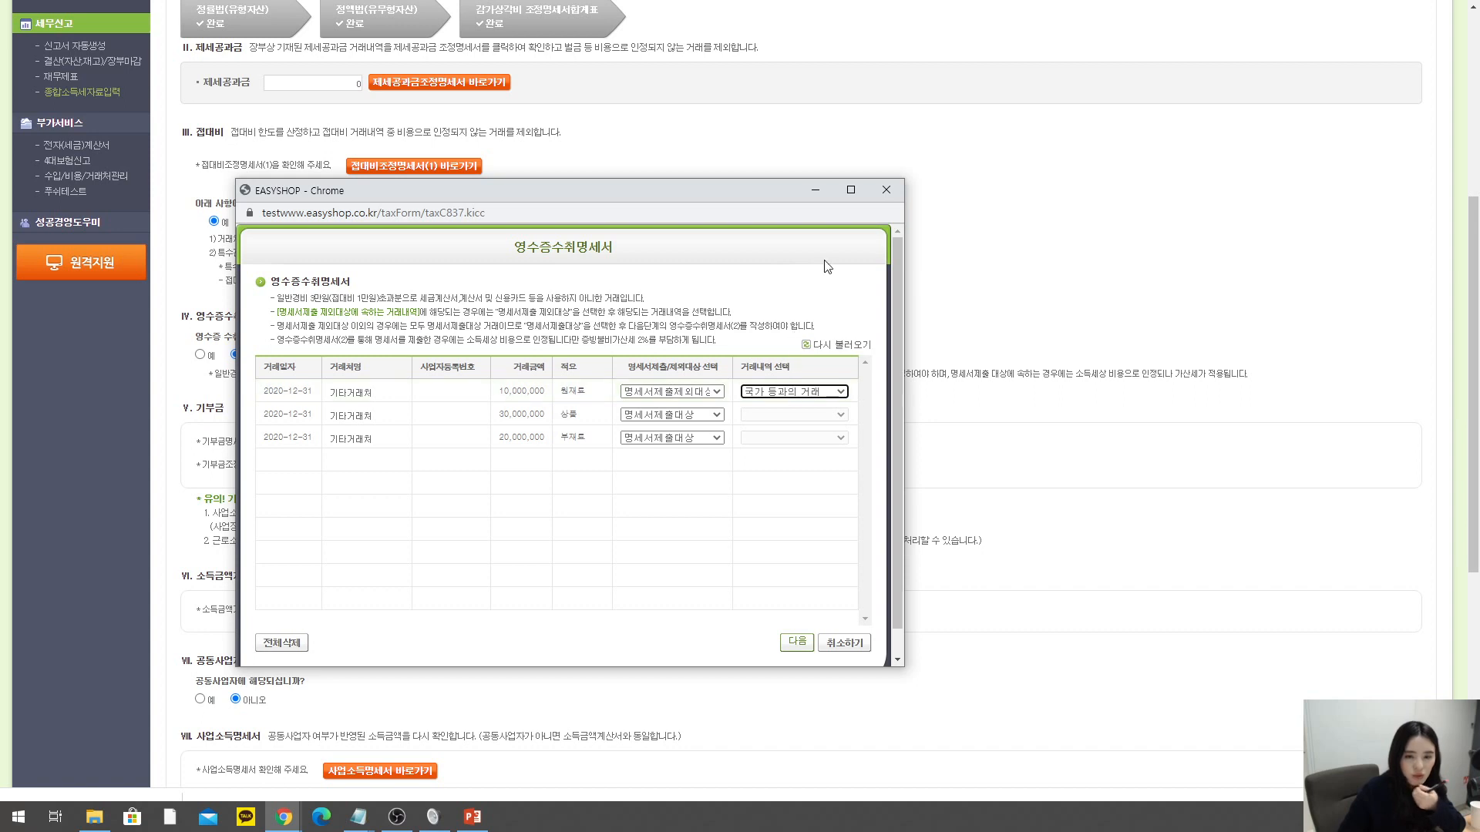
pyautogui.click(892, 191)
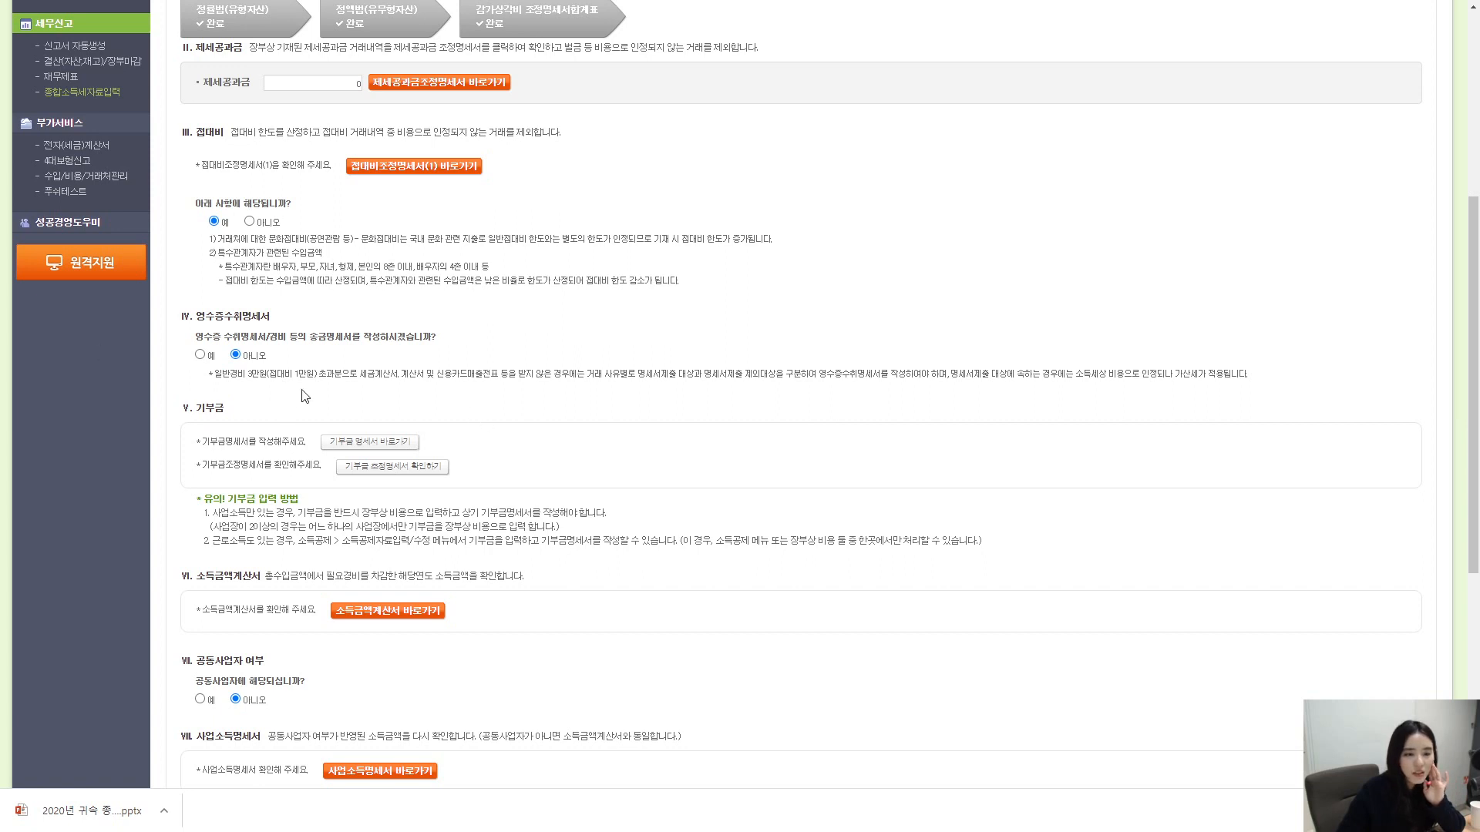
# - Review the 기부금 section of the 세무조정 page and go to the 간편장부's 비용(매입/일반경비) entries for December 2020
pyautogui.scroll(-1, 441, 388)
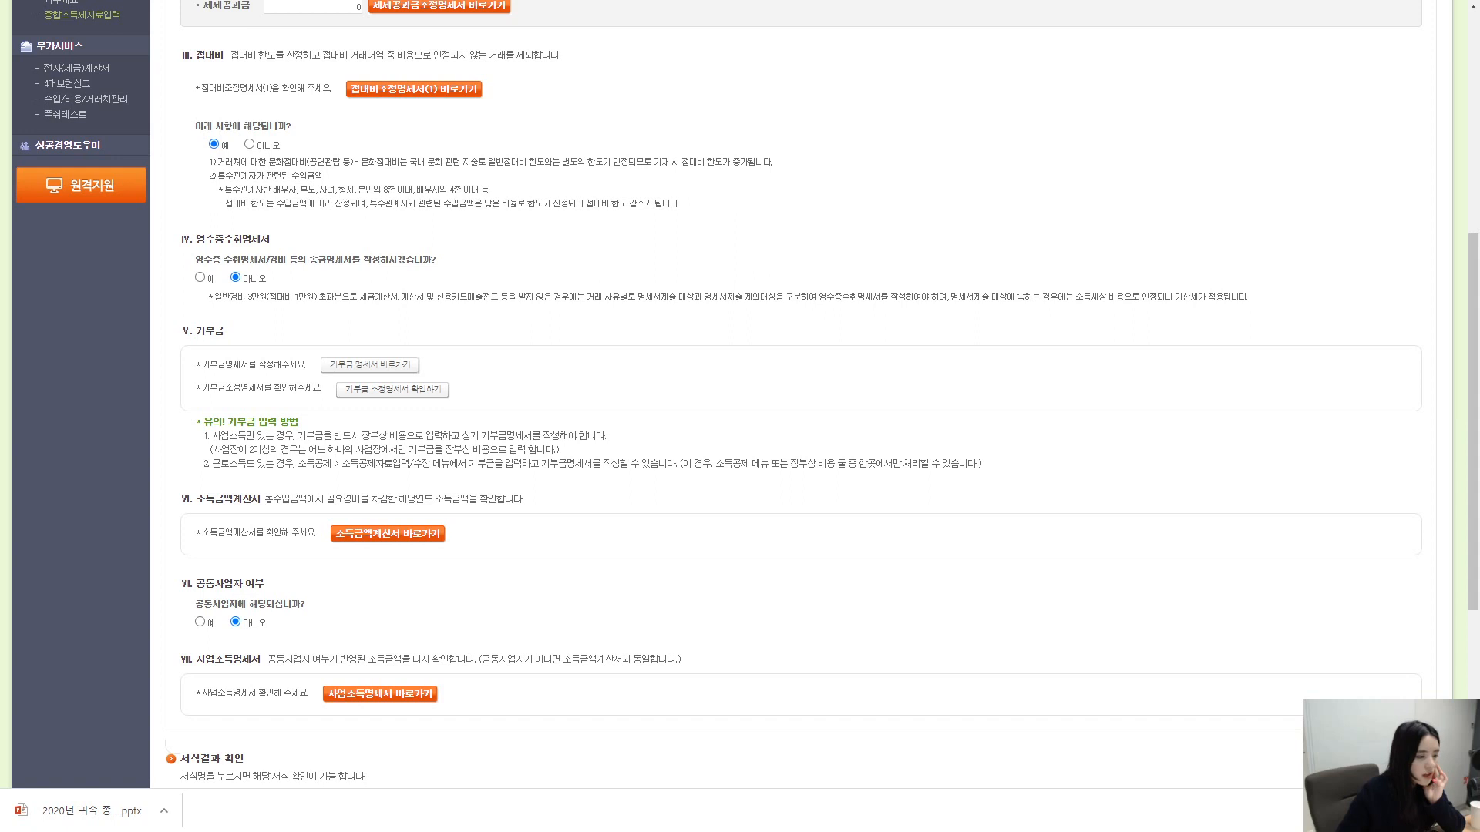
pyautogui.moveTo(224, 332); pyautogui.dragTo(299, 377)
pyautogui.click(242, 362)
pyautogui.click(299, 386)
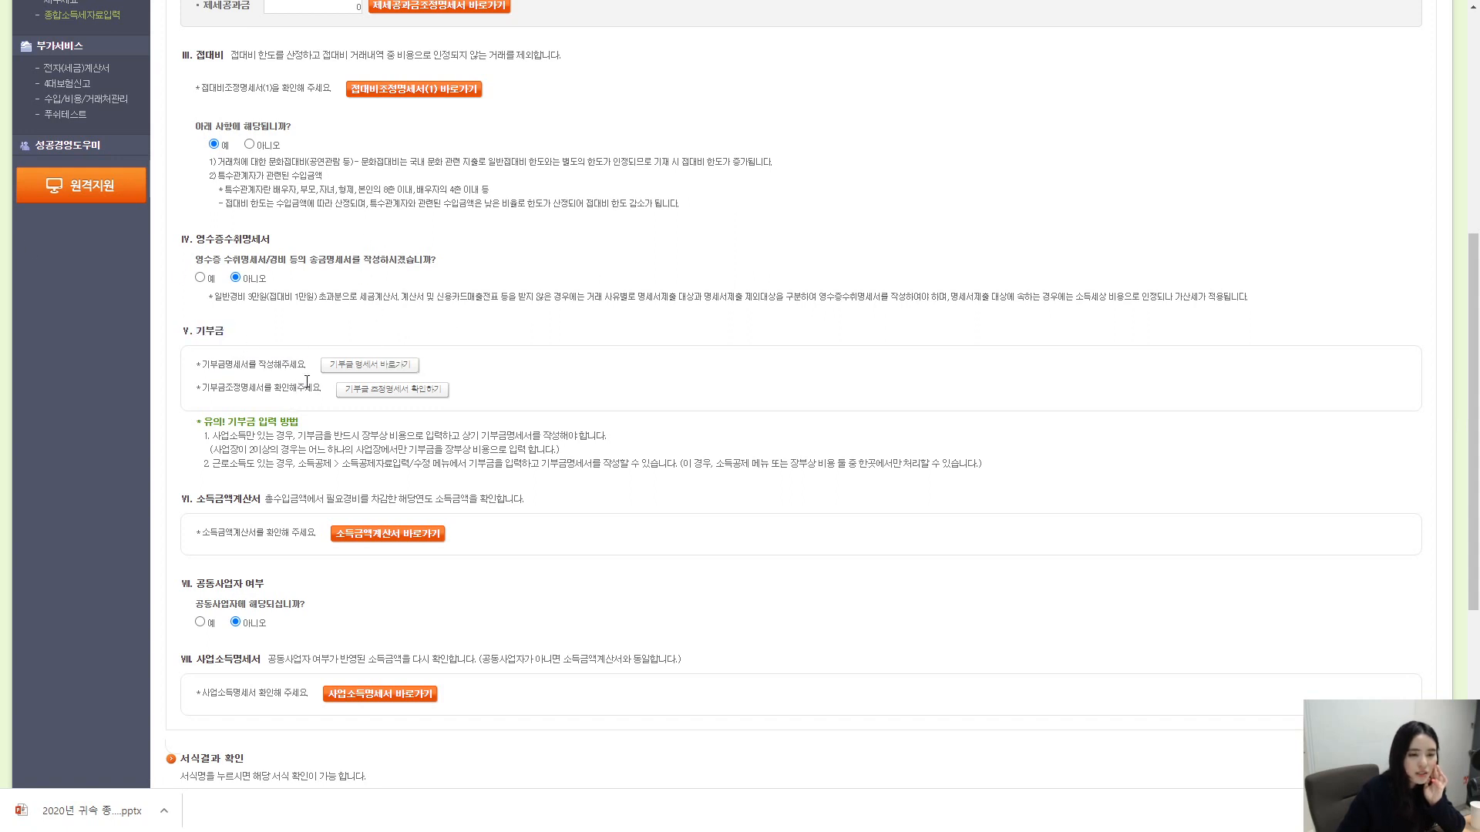
pyautogui.scroll(3, 367, 365)
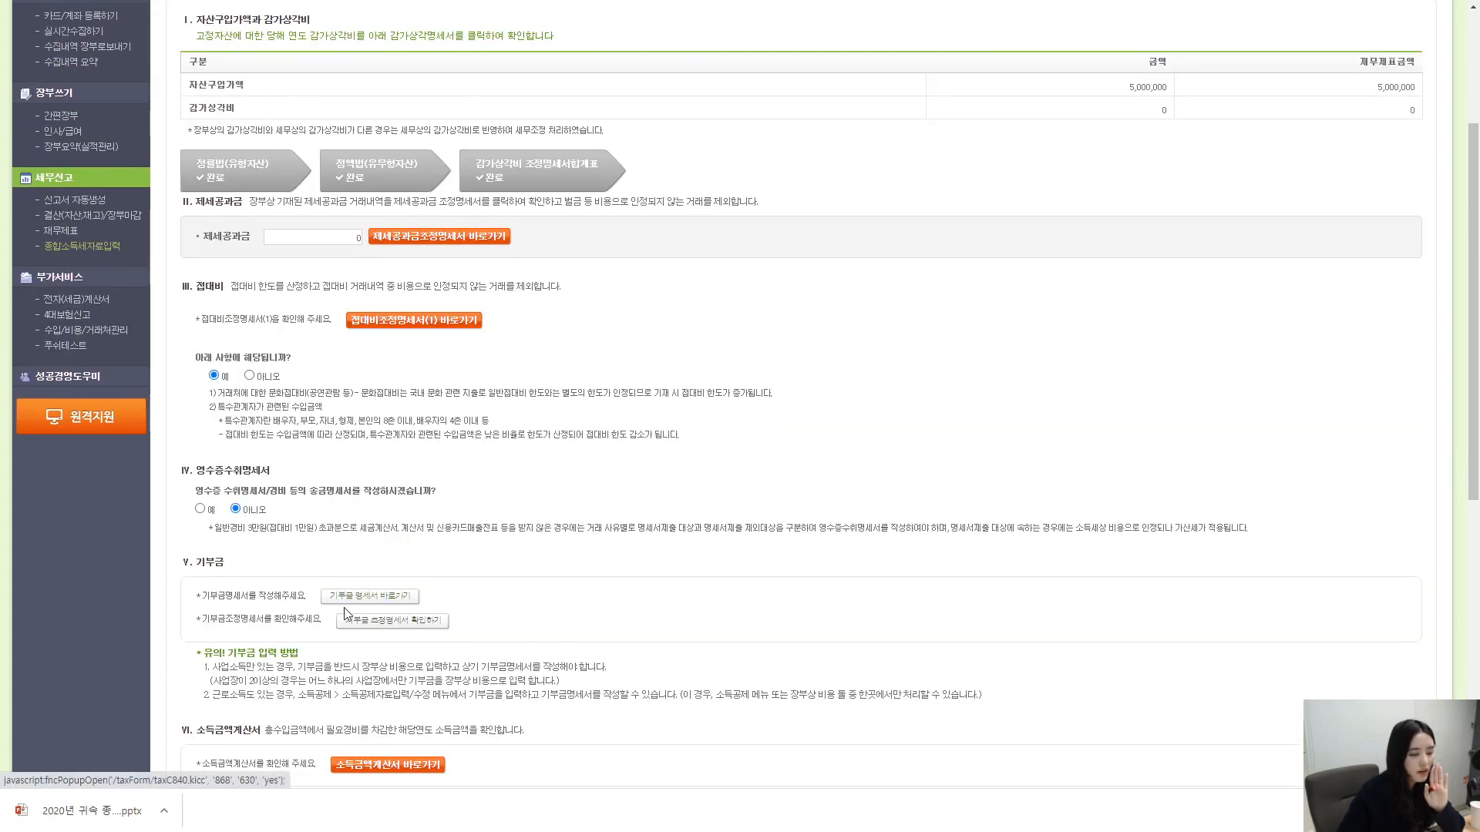
pyautogui.scroll(2, 332, 608)
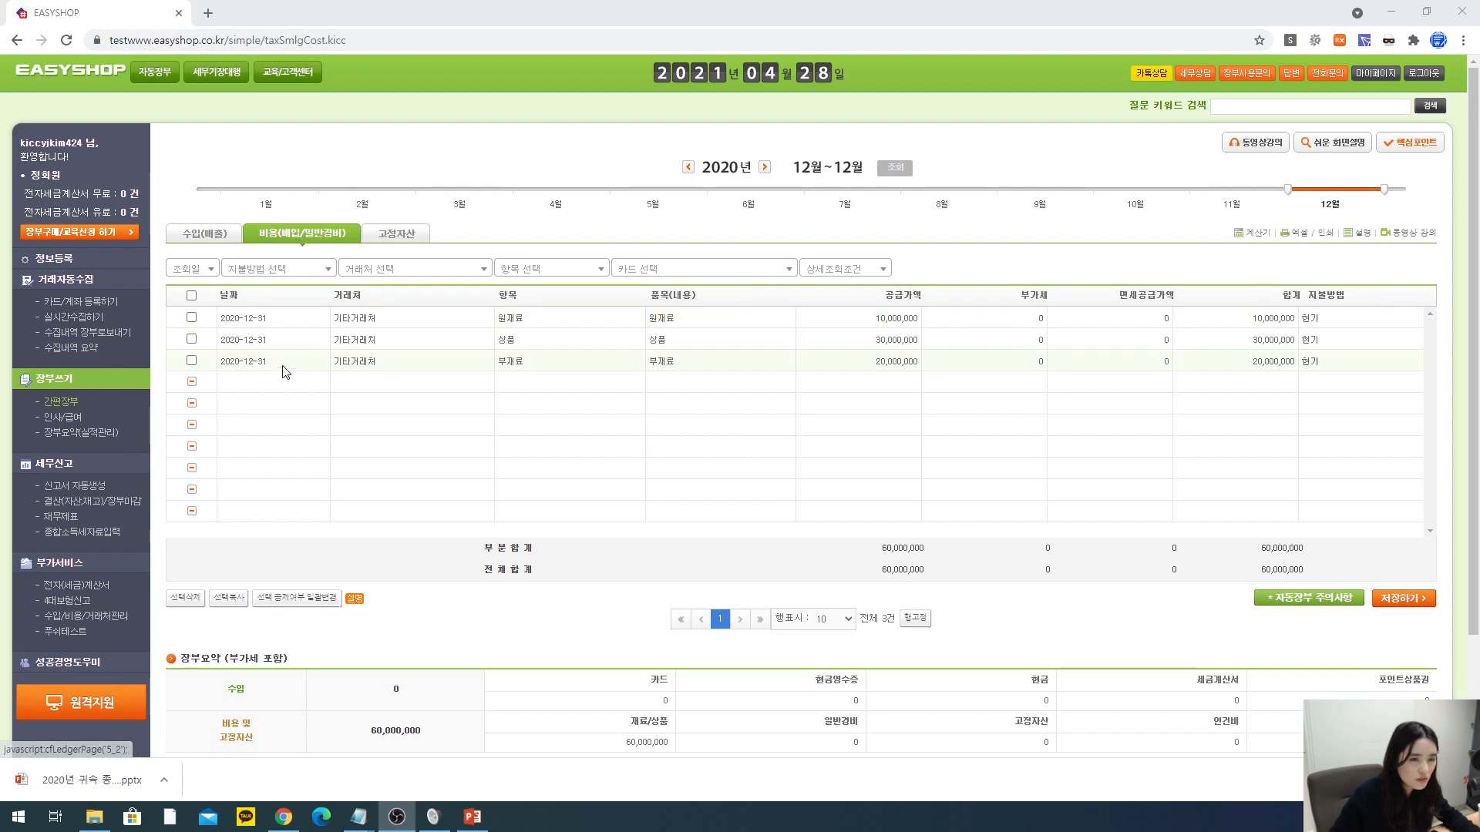
# - Start a new expense row dated 2020-12-31 and set its 항목 to 기부금(정치자금기부금 10만원 제외)
pyautogui.click(247, 383)
pyautogui.click(330, 520)
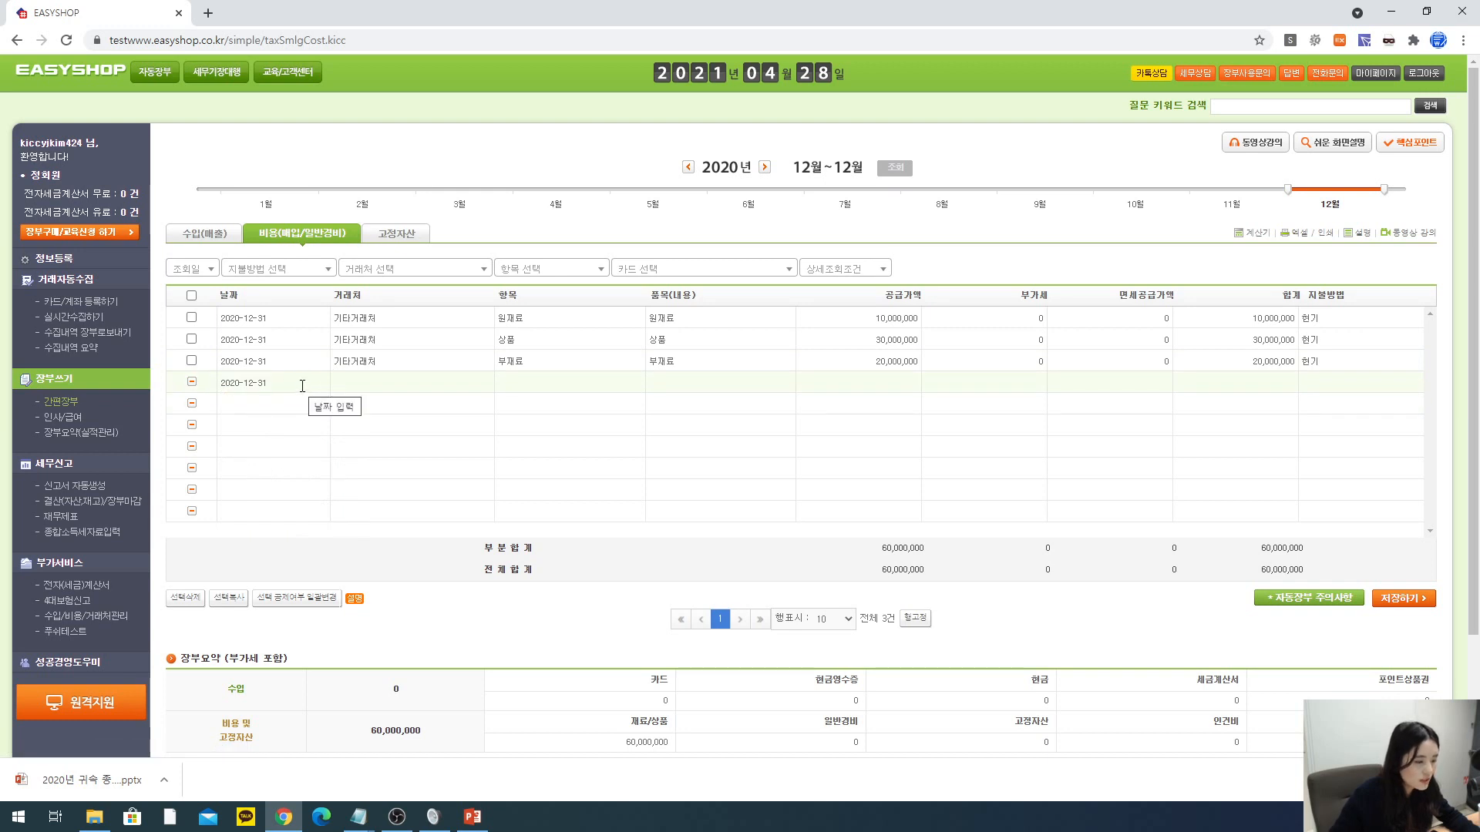
pyautogui.click(368, 382)
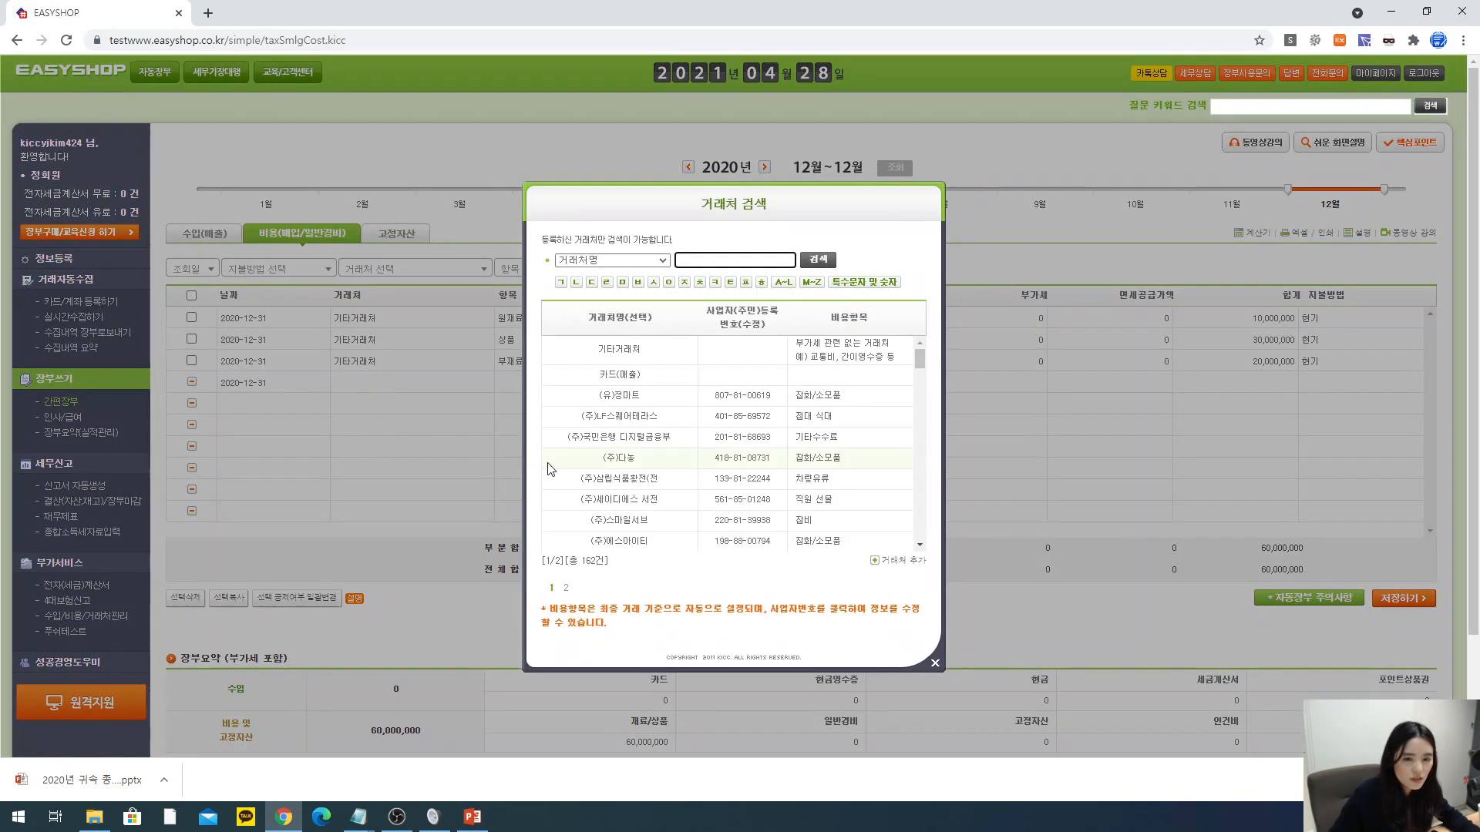
pyautogui.click(935, 664)
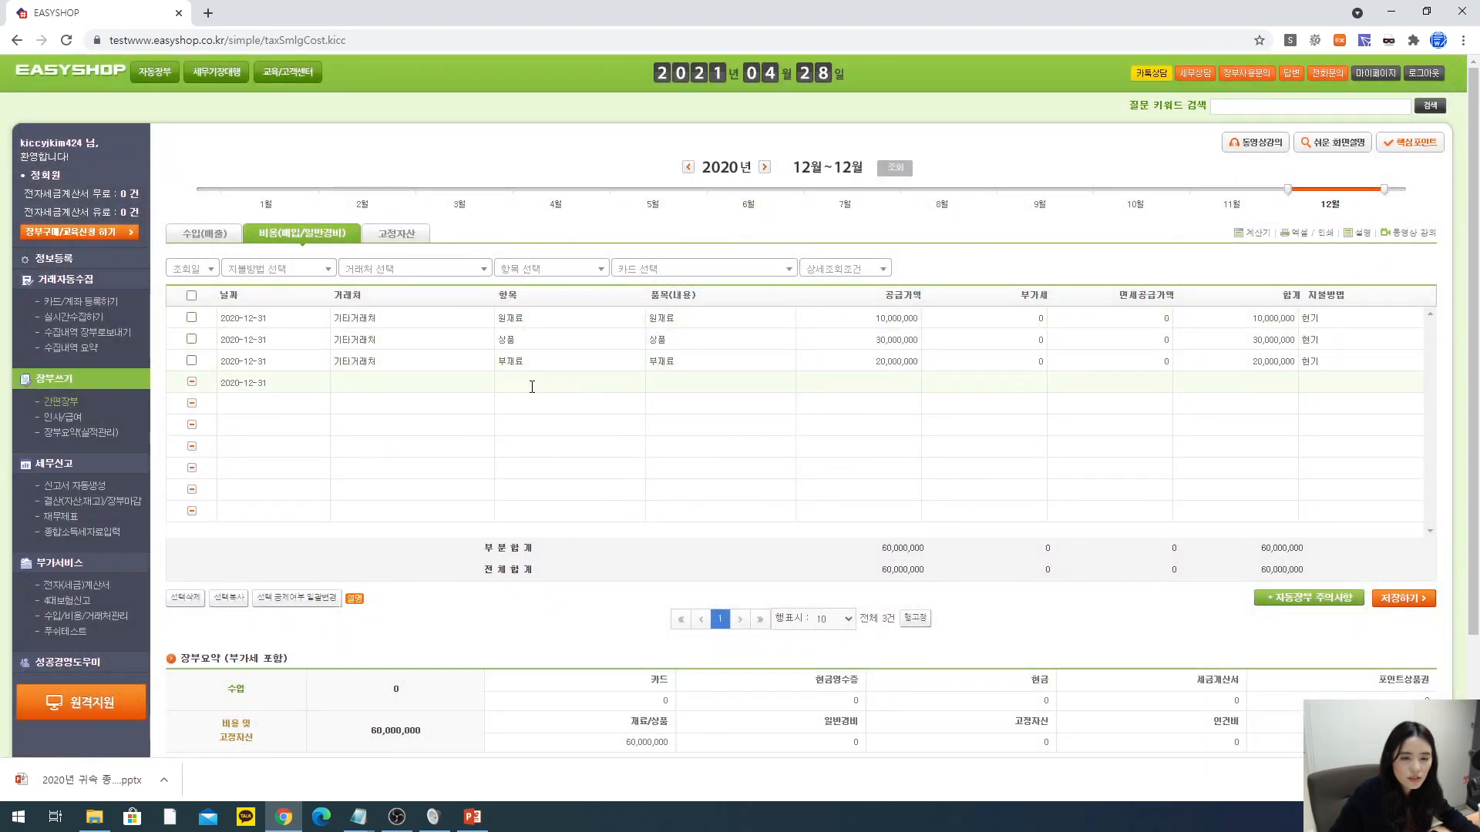
pyautogui.click(531, 388)
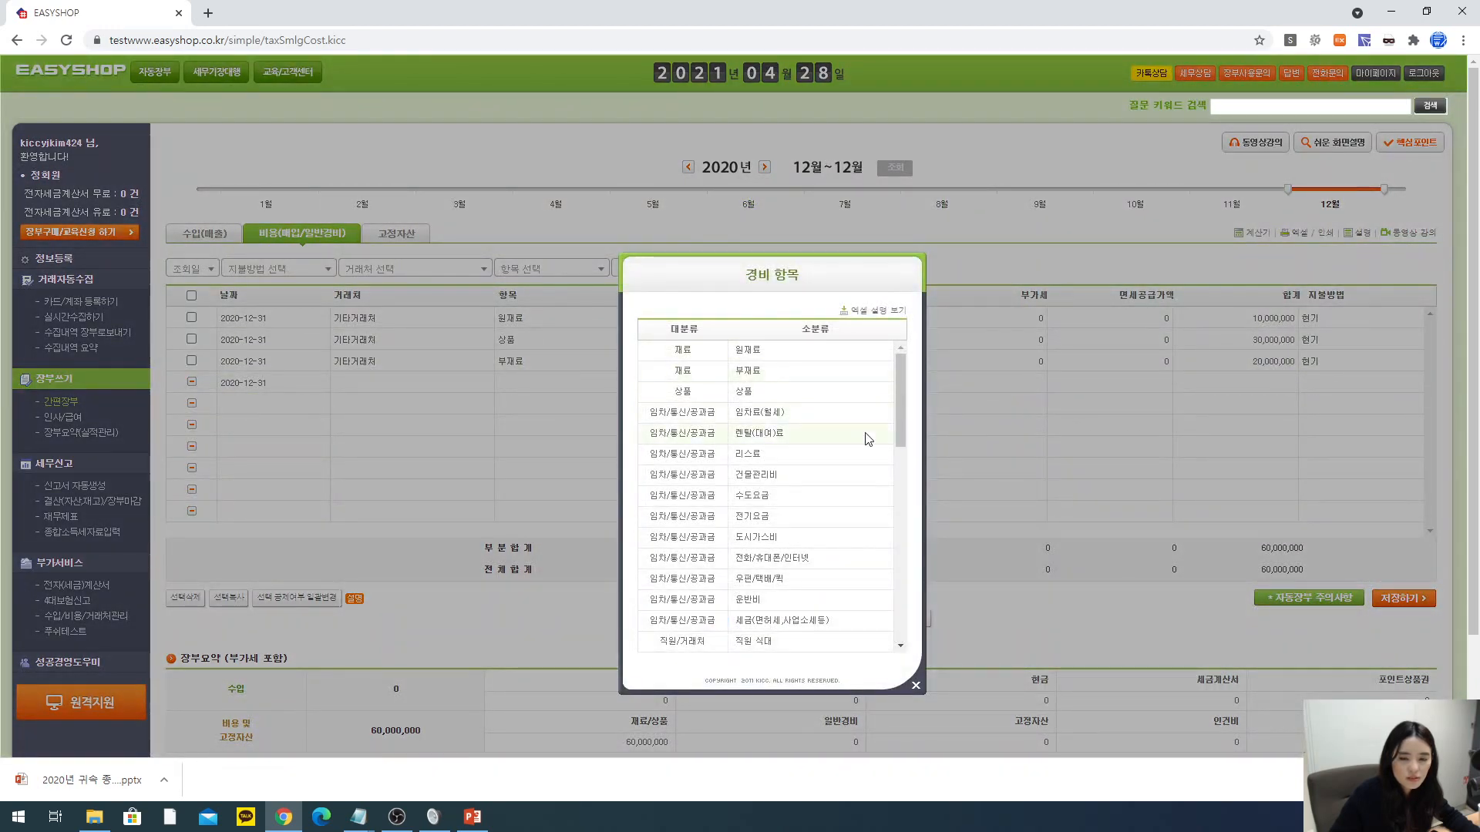
pyautogui.moveTo(899, 419); pyautogui.dragTo(903, 616)
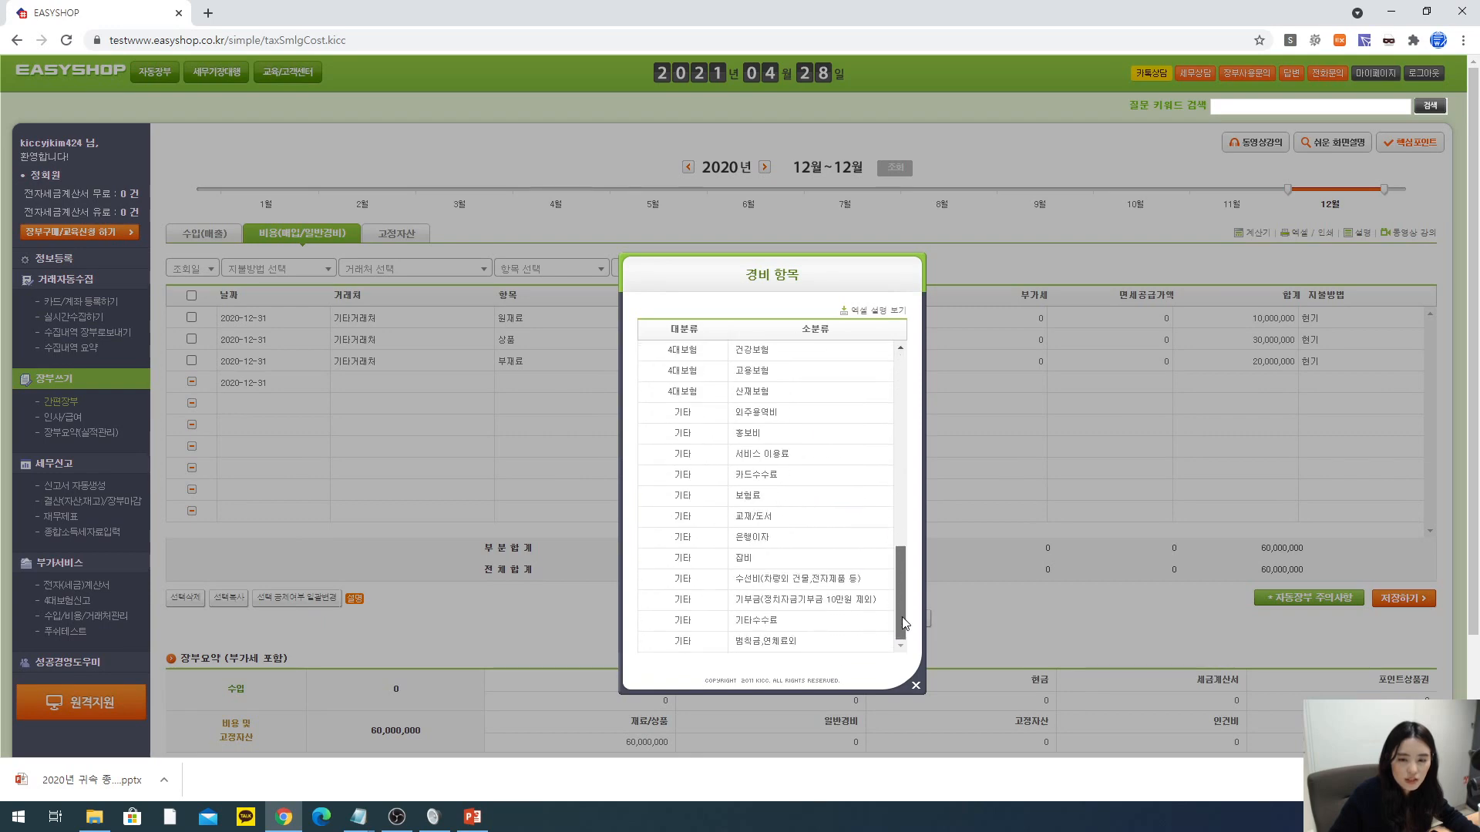
pyautogui.click(778, 600)
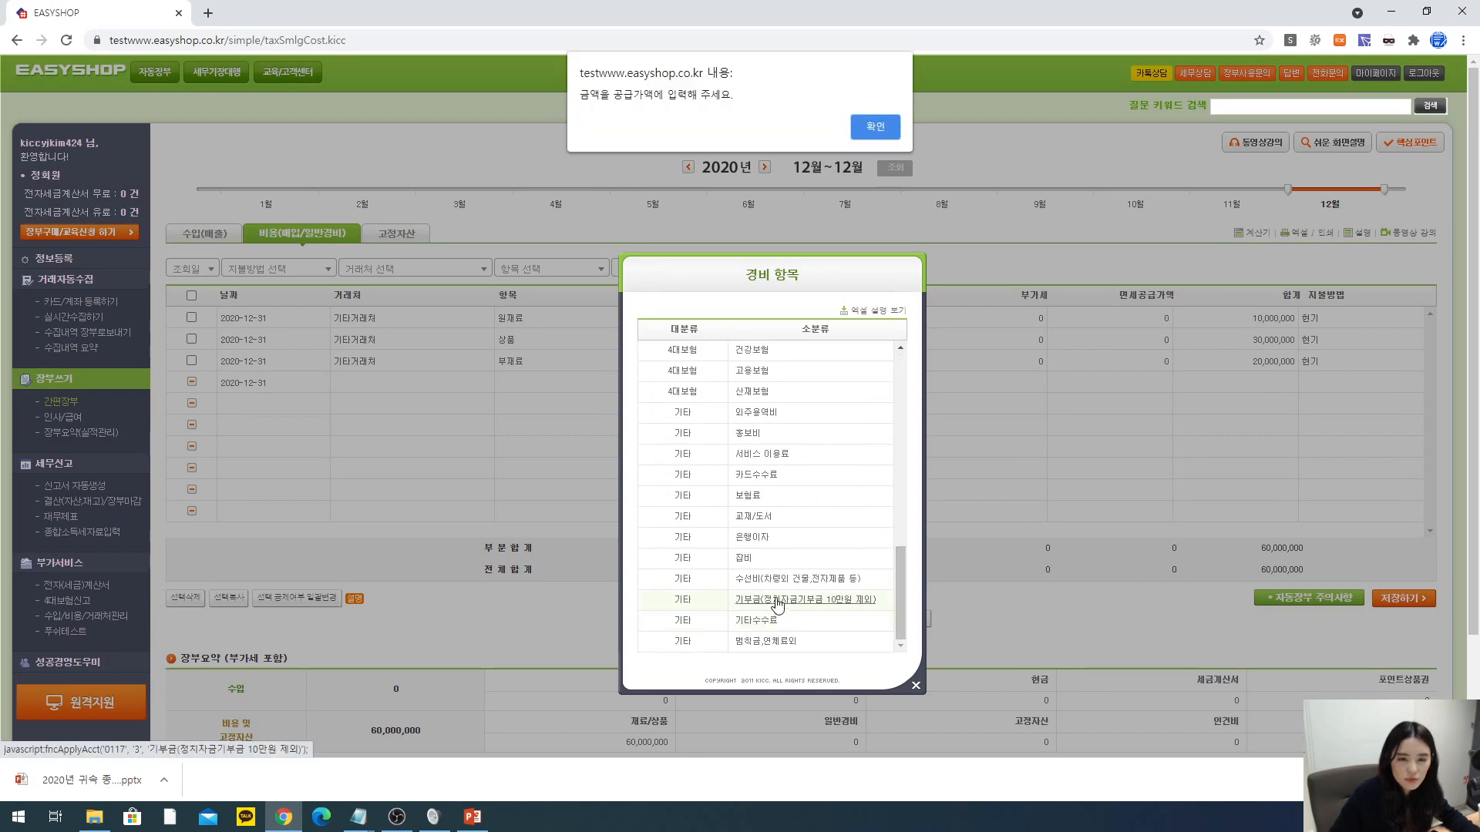
pyautogui.click(872, 131)
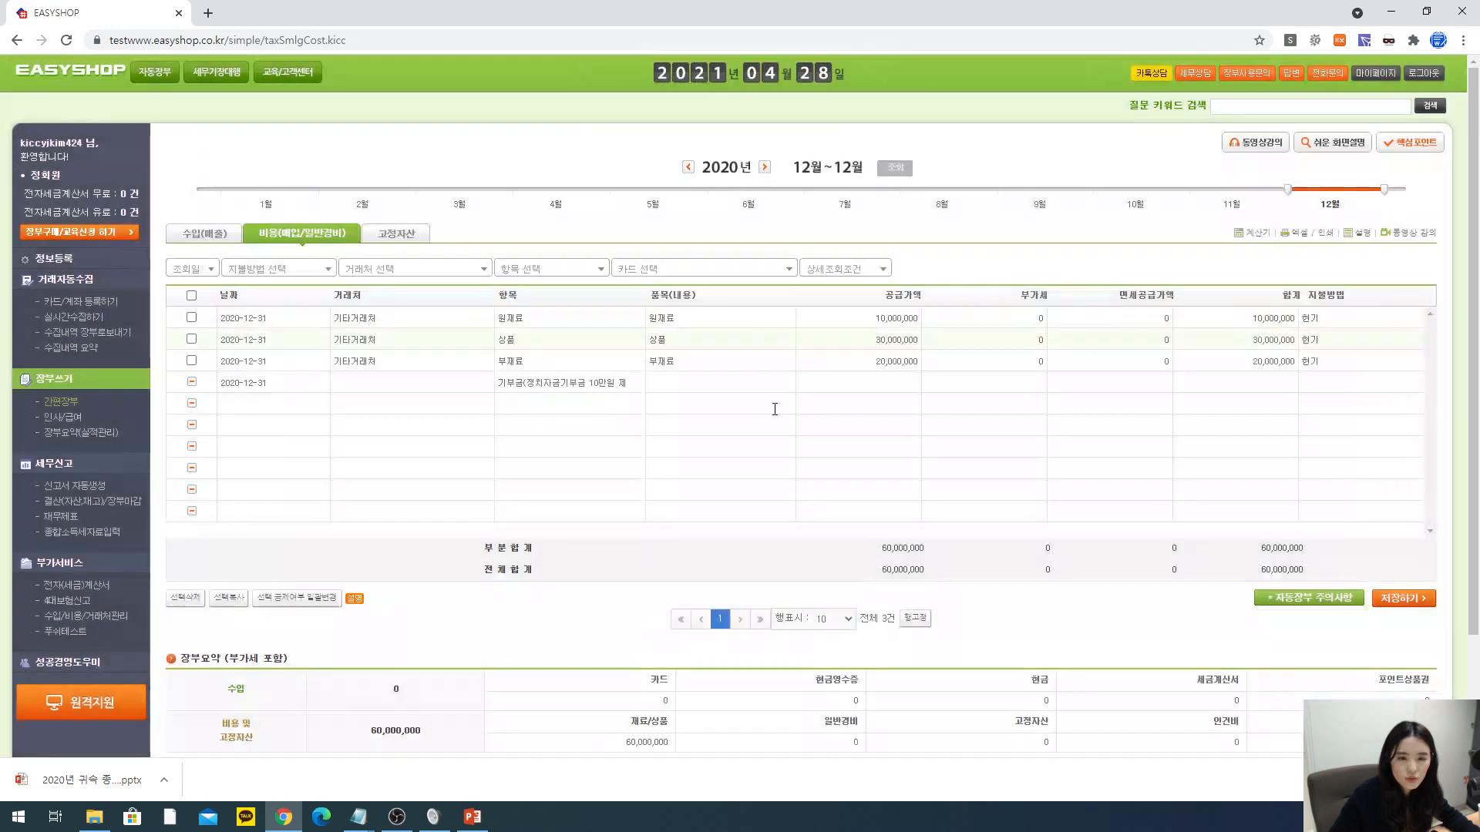
# - Enter a 공급가액 of 2,000,000 for the 기부금 expense row and save its 지불방법 as 현금(계좌이체) with 기타영수증
pyautogui.click(877, 388)
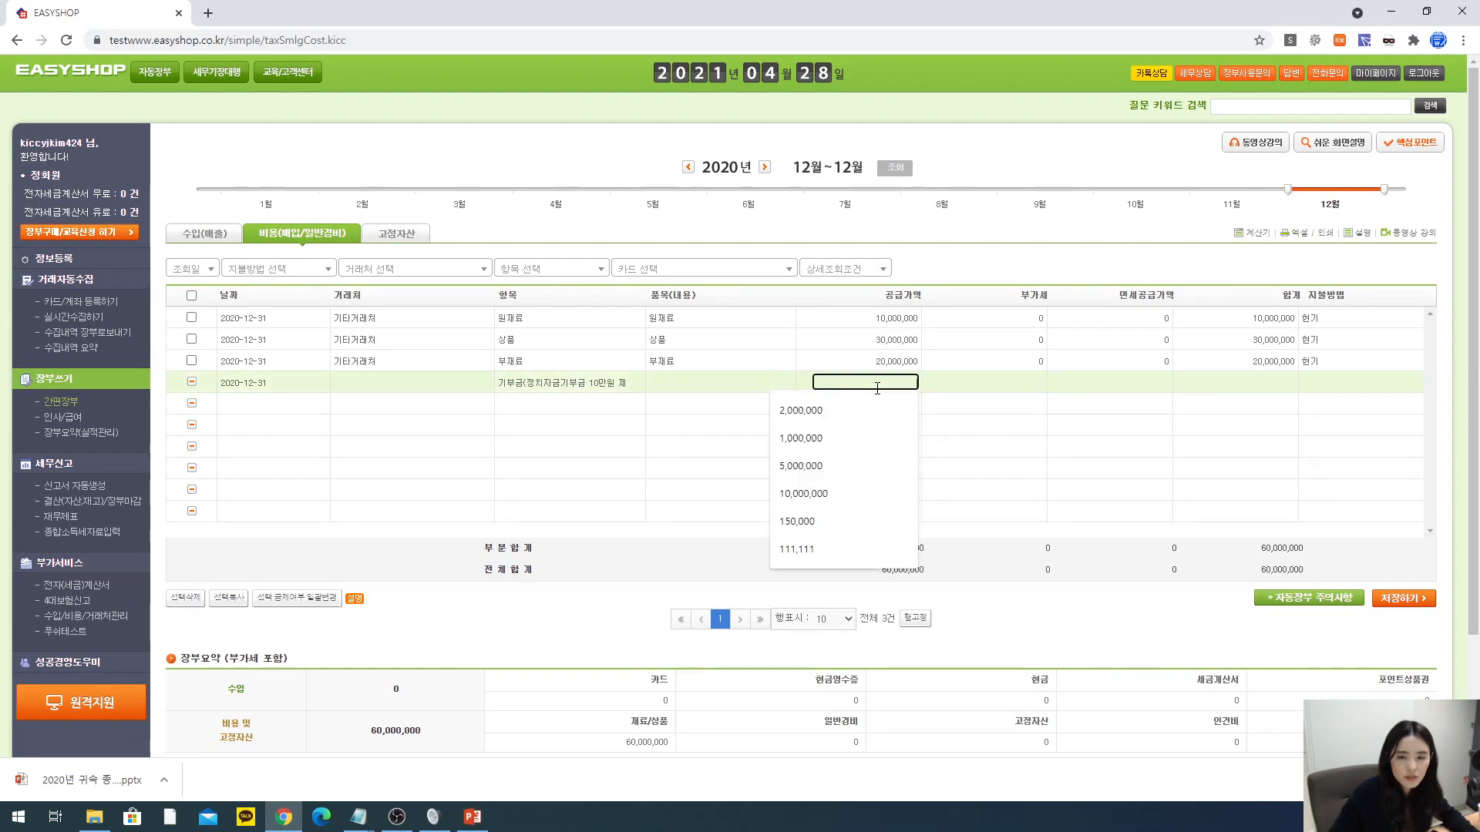
pyautogui.write('2,000,000')
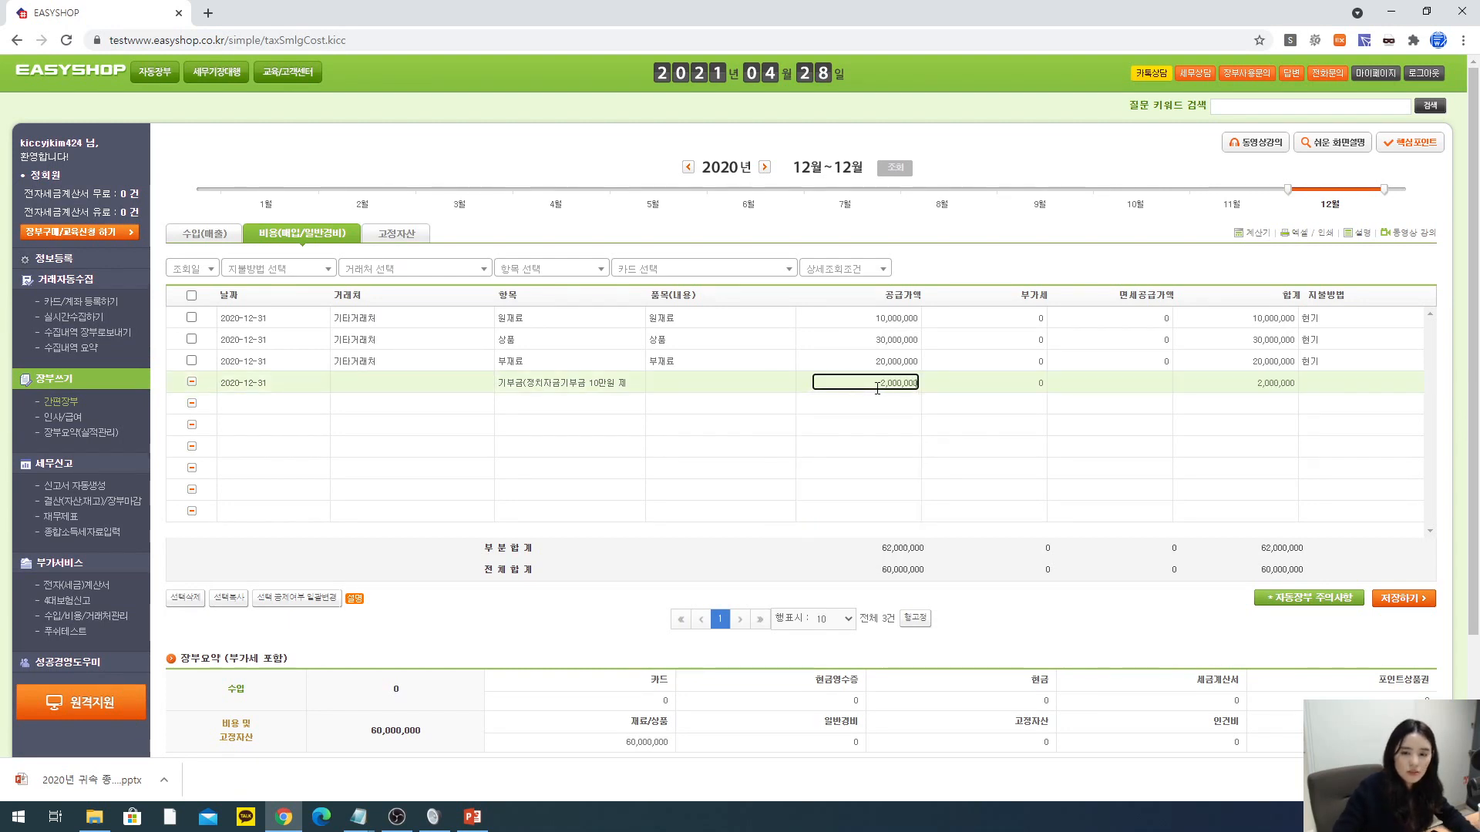
pyautogui.press('Return')
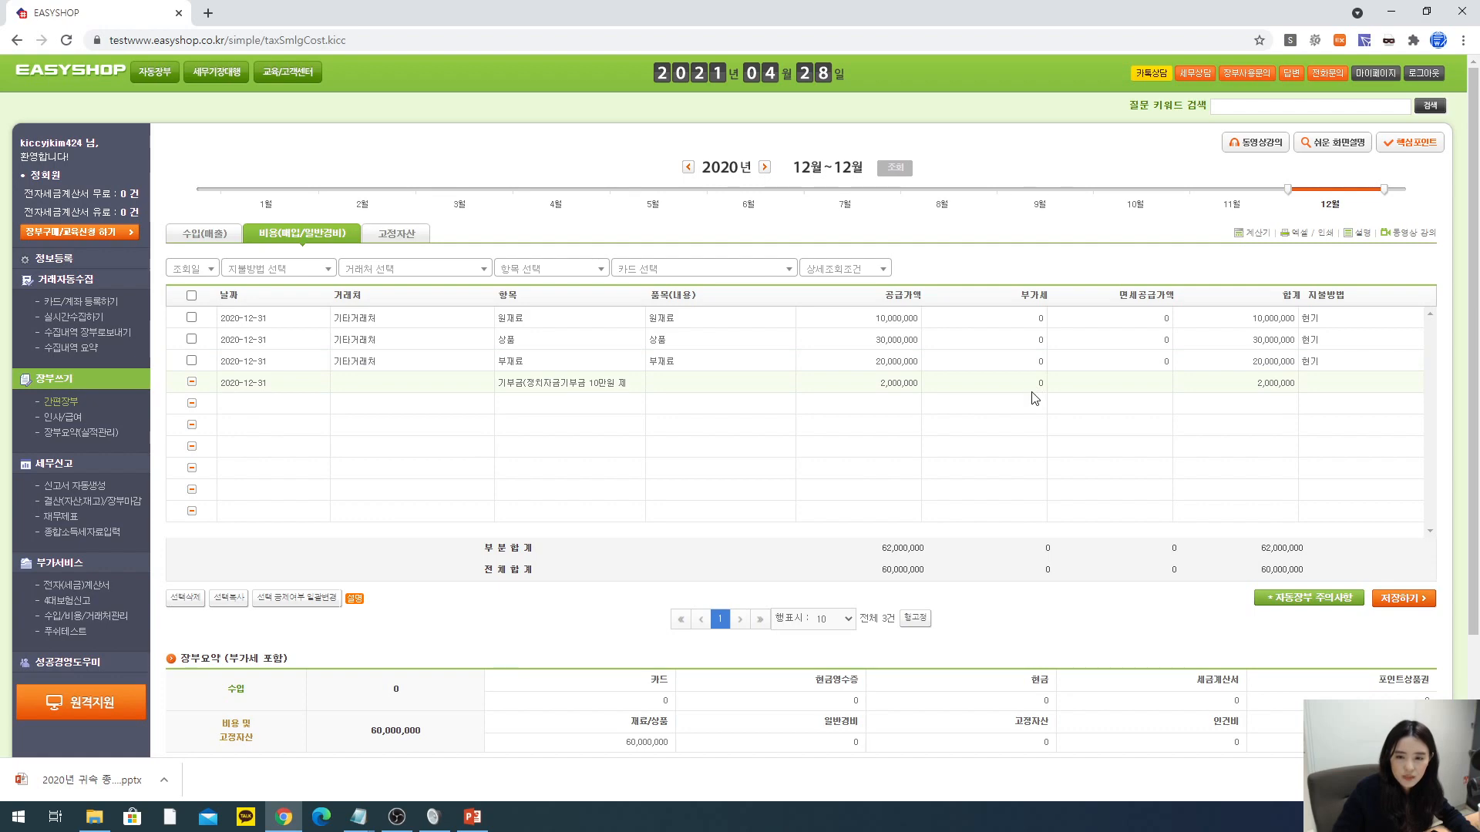
pyautogui.click(1312, 385)
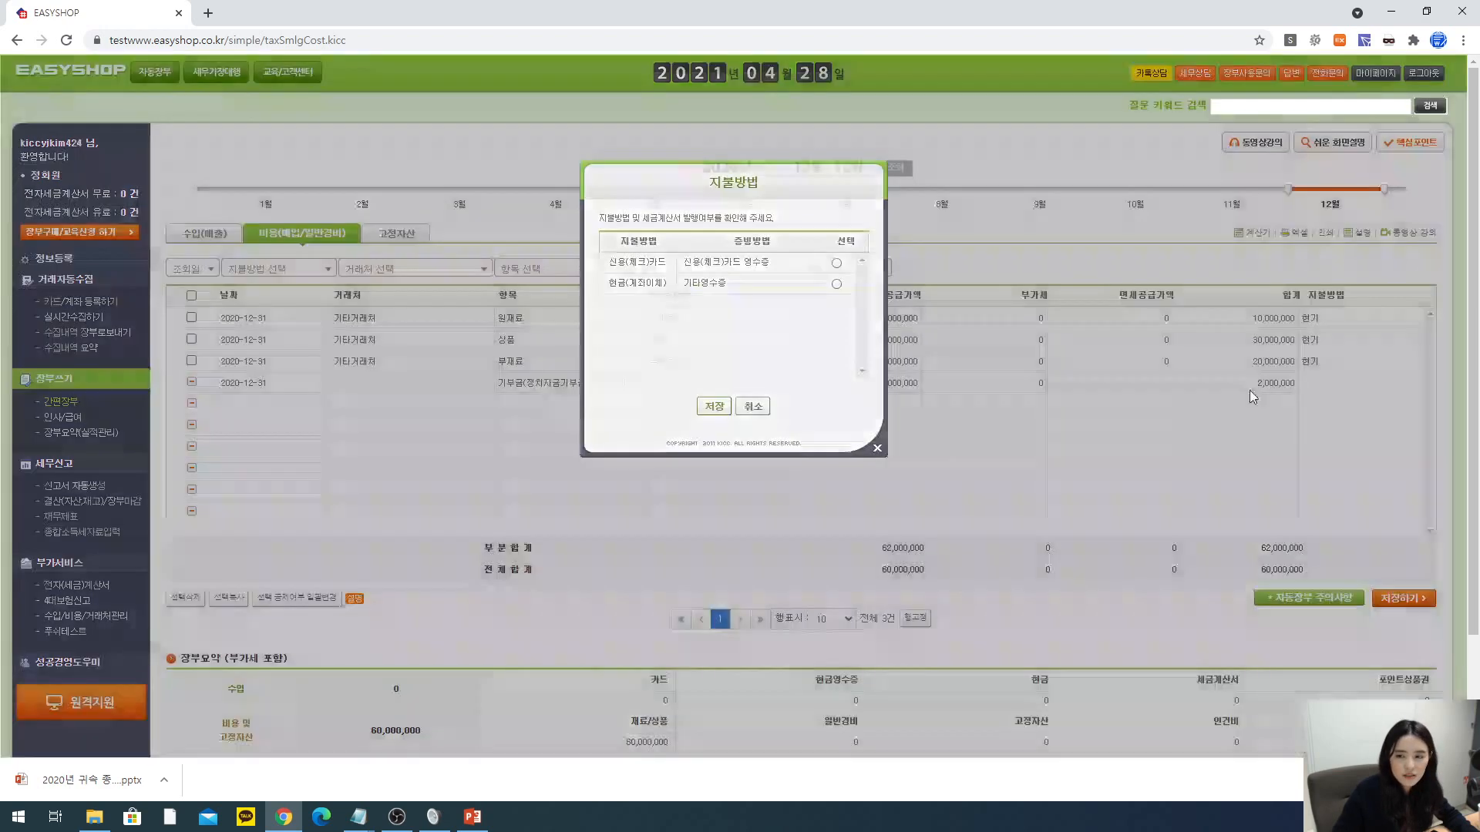
pyautogui.click(836, 284)
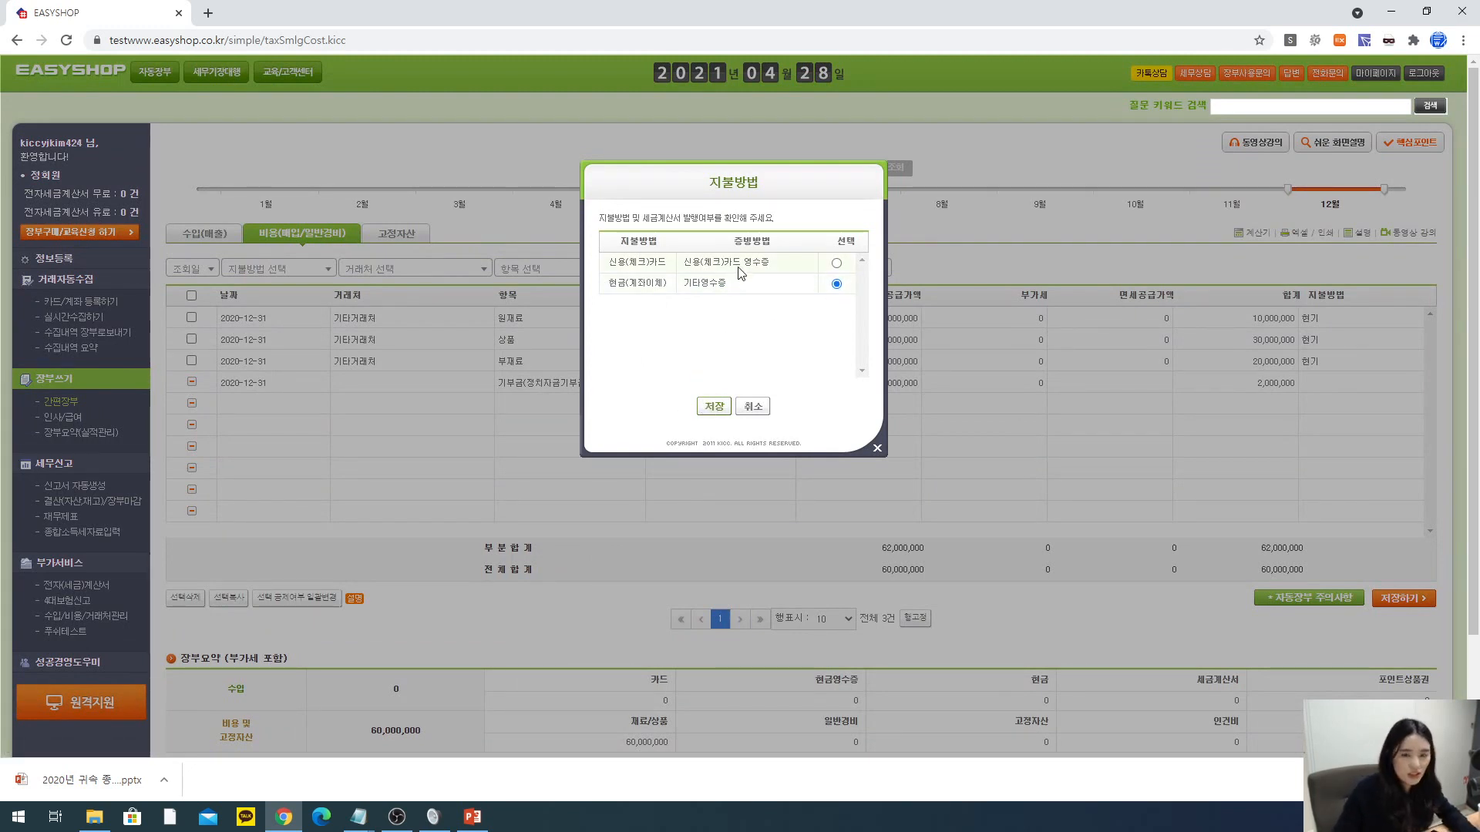
pyautogui.click(704, 406)
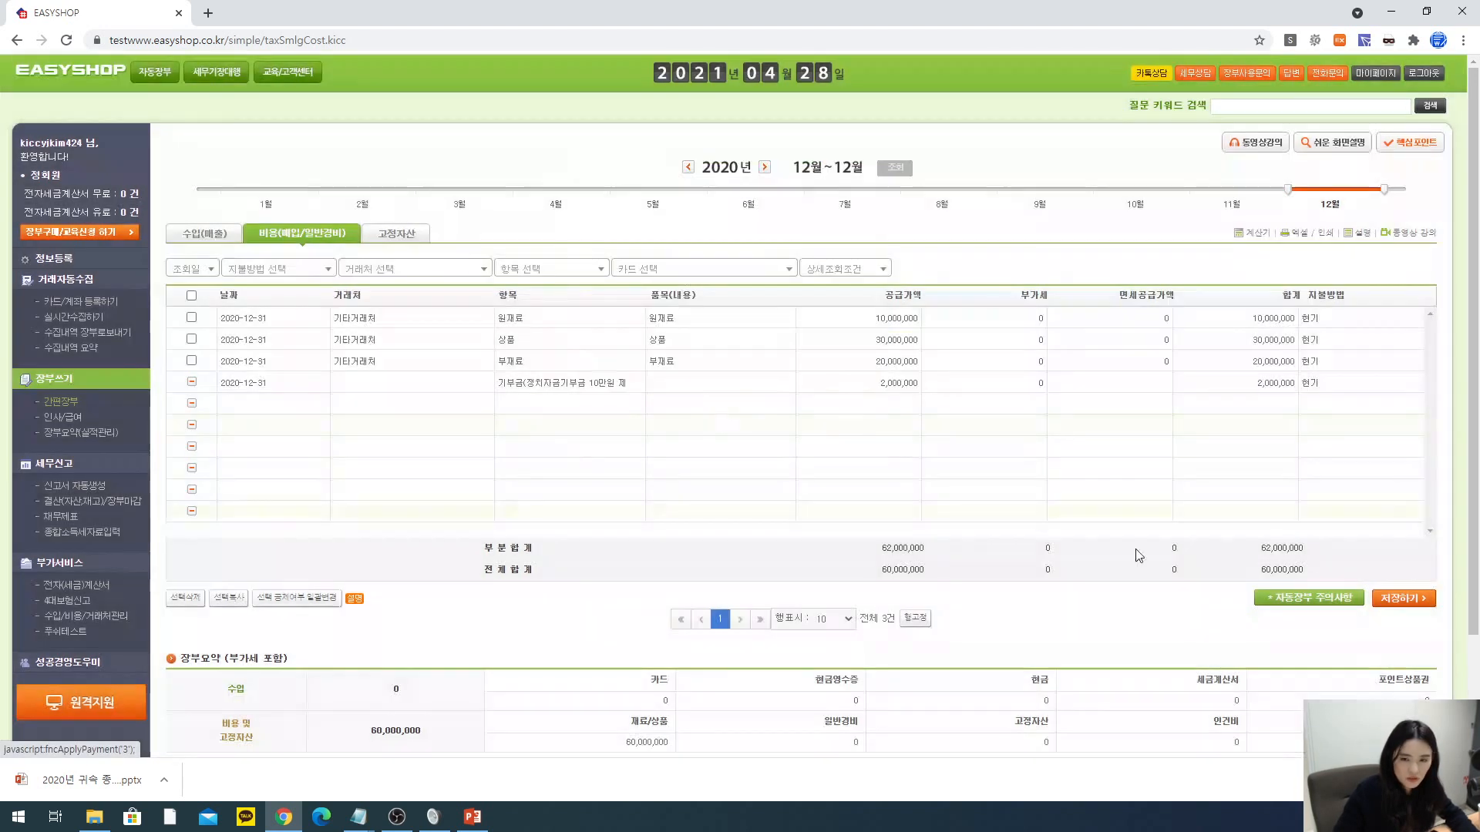
# - Go to the 세무조정 stage of 종합소득세자료입력 and open the 기부금 명세서 form from the 기부금 section
pyautogui.click(92, 533)
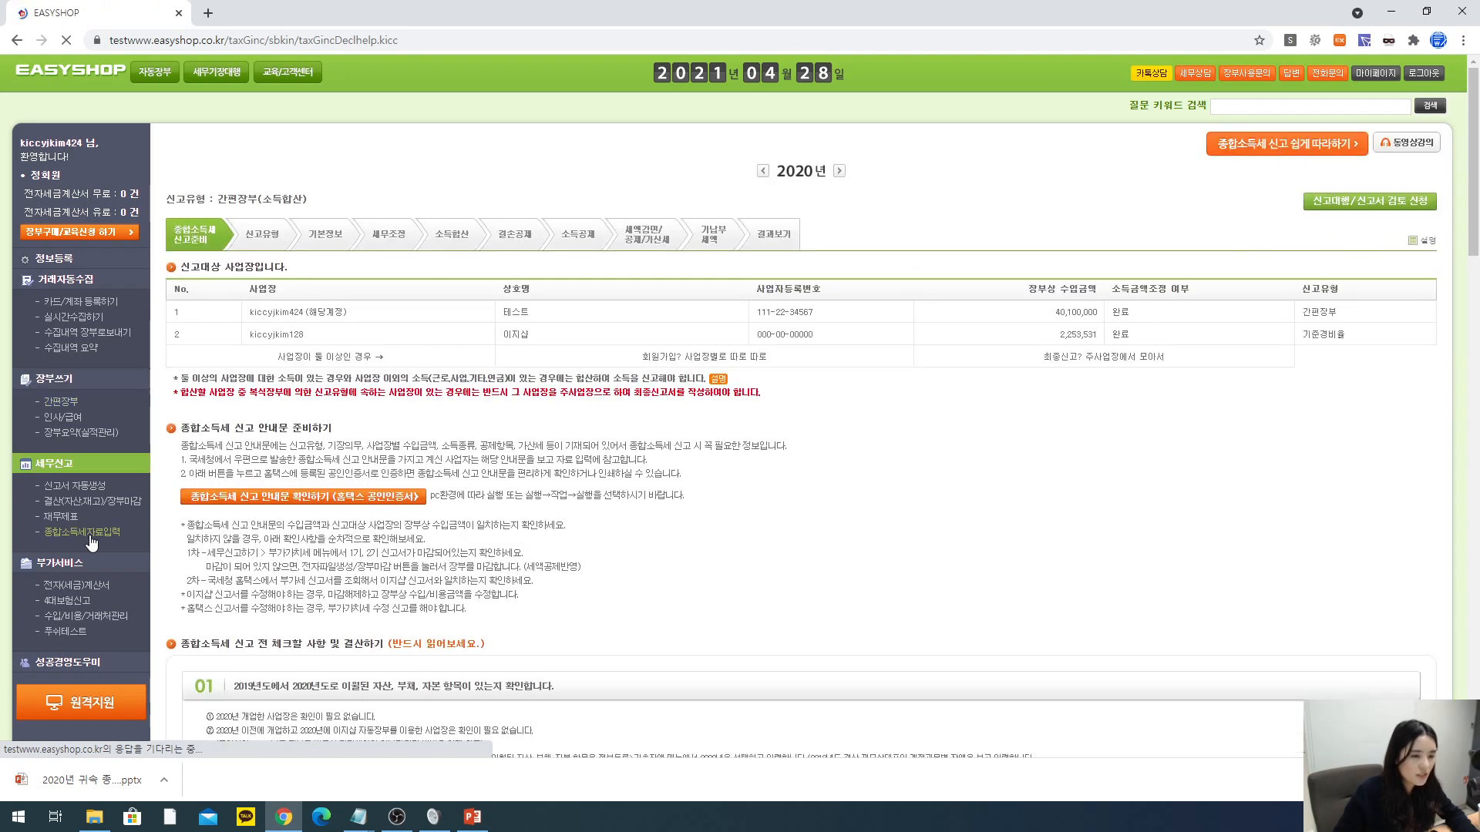
pyautogui.click(406, 242)
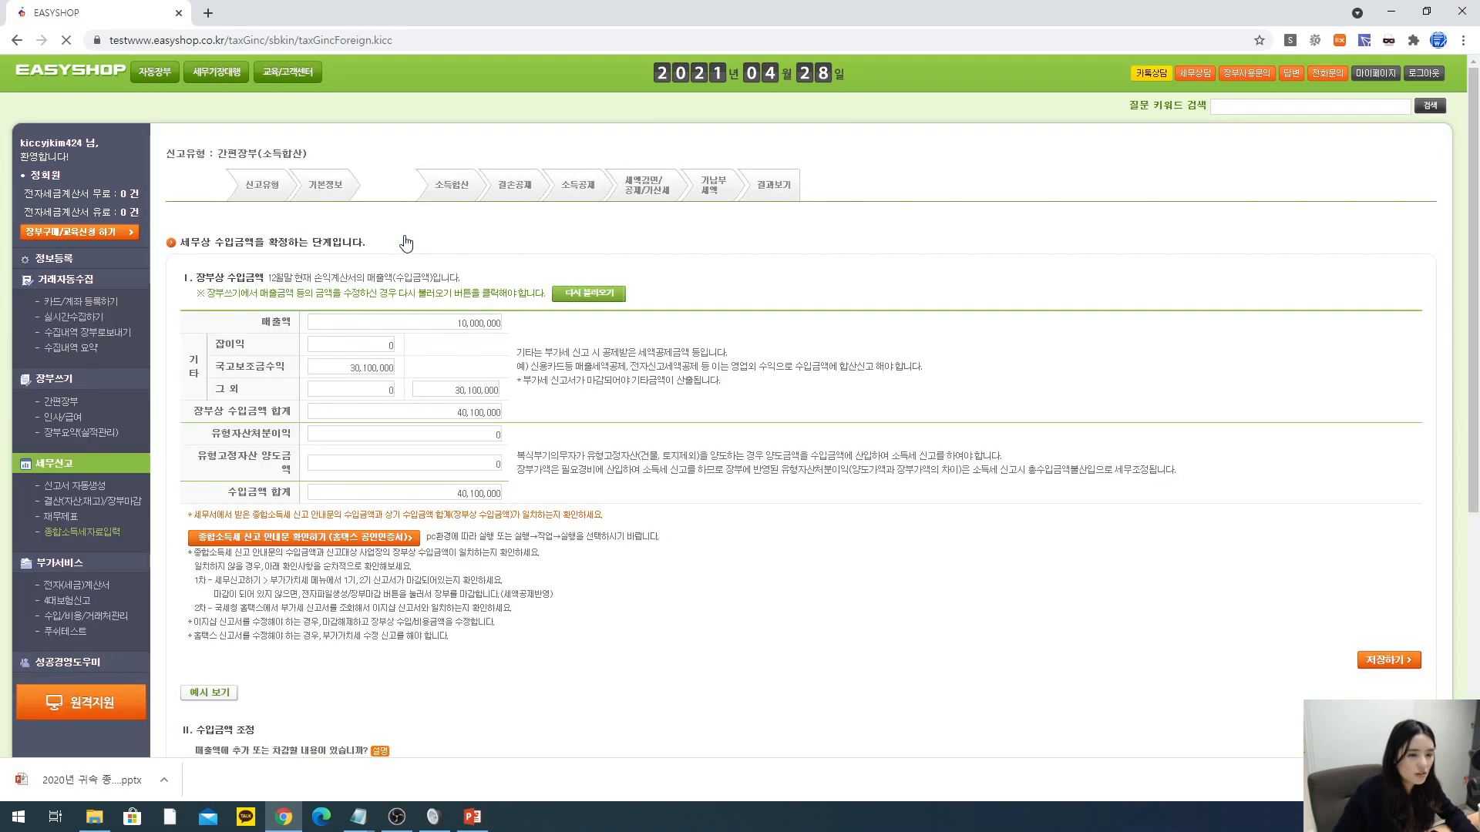
pyautogui.click(266, 240)
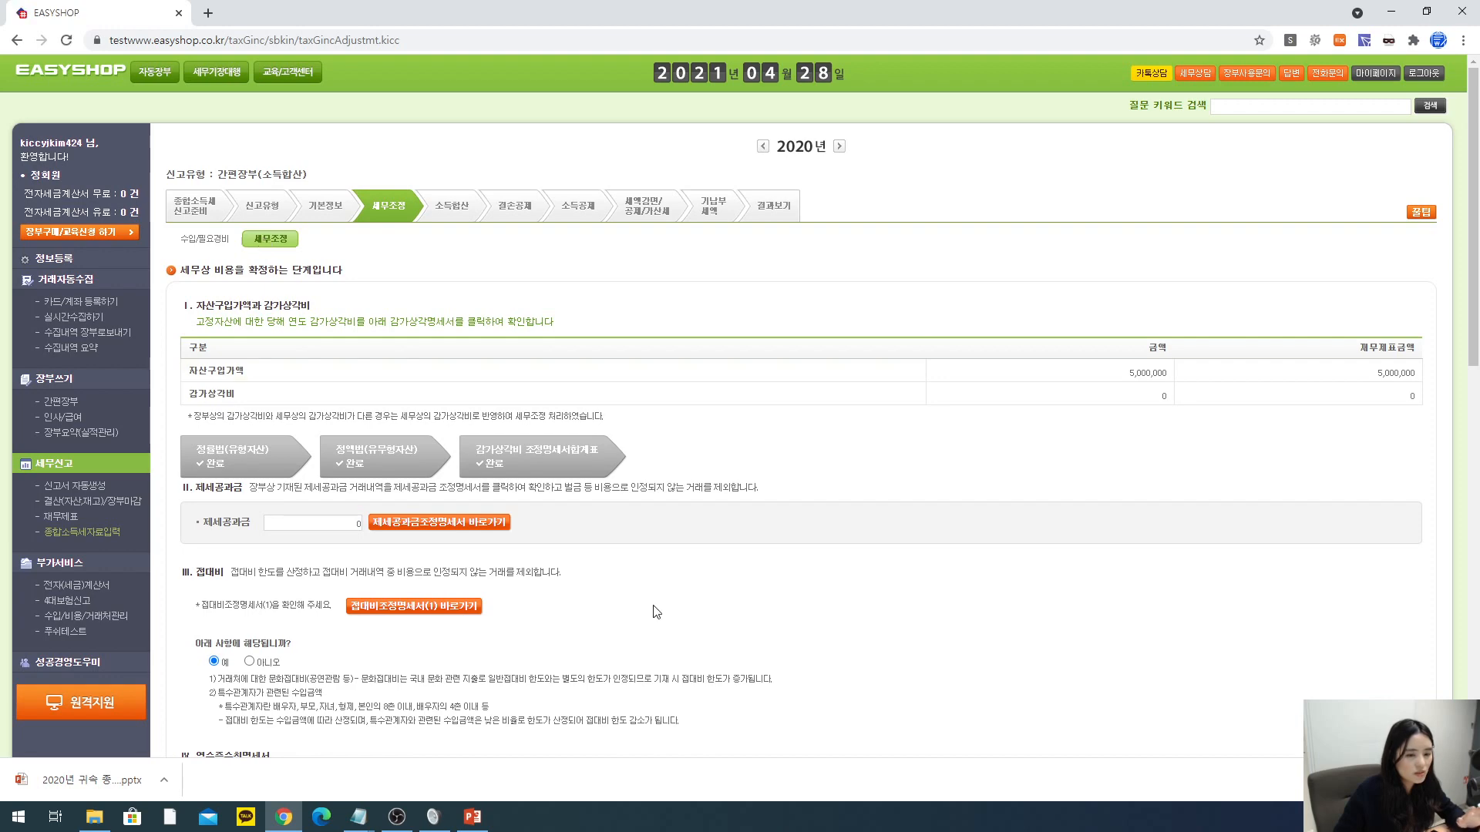
pyautogui.scroll(-3, 656, 612)
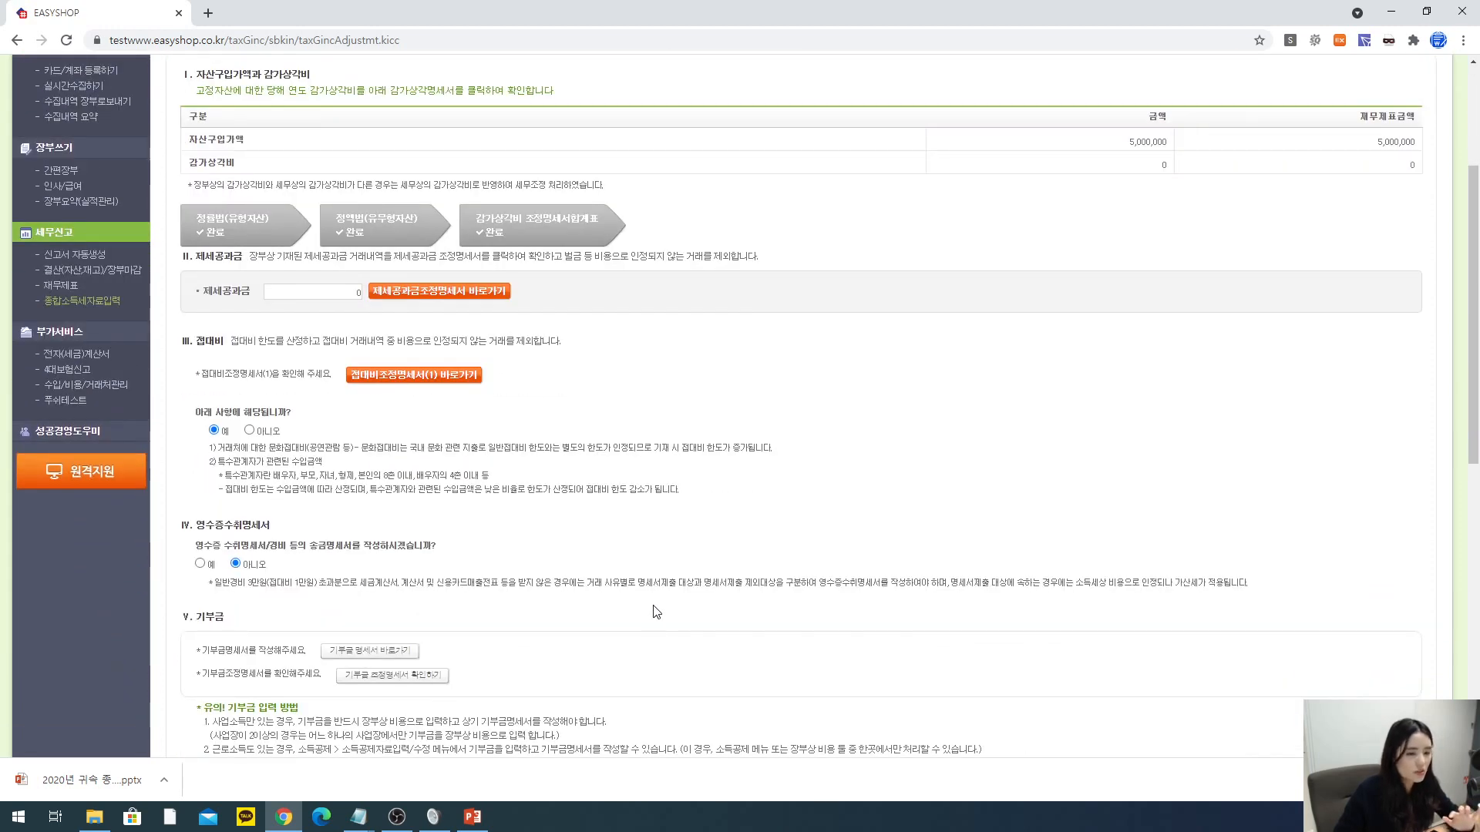
pyautogui.scroll(-3, 655, 613)
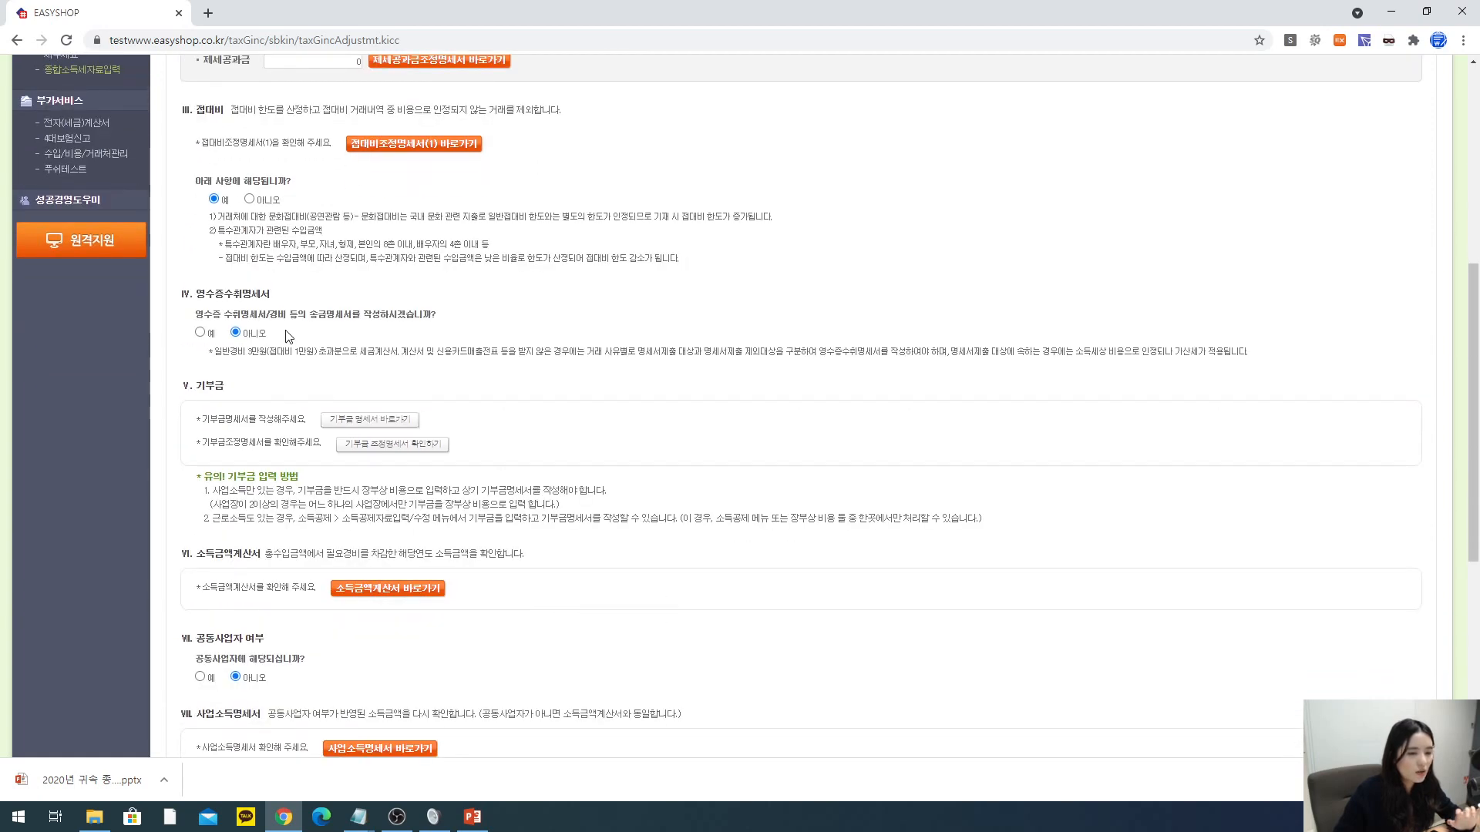
pyautogui.scroll(3, 100, 201)
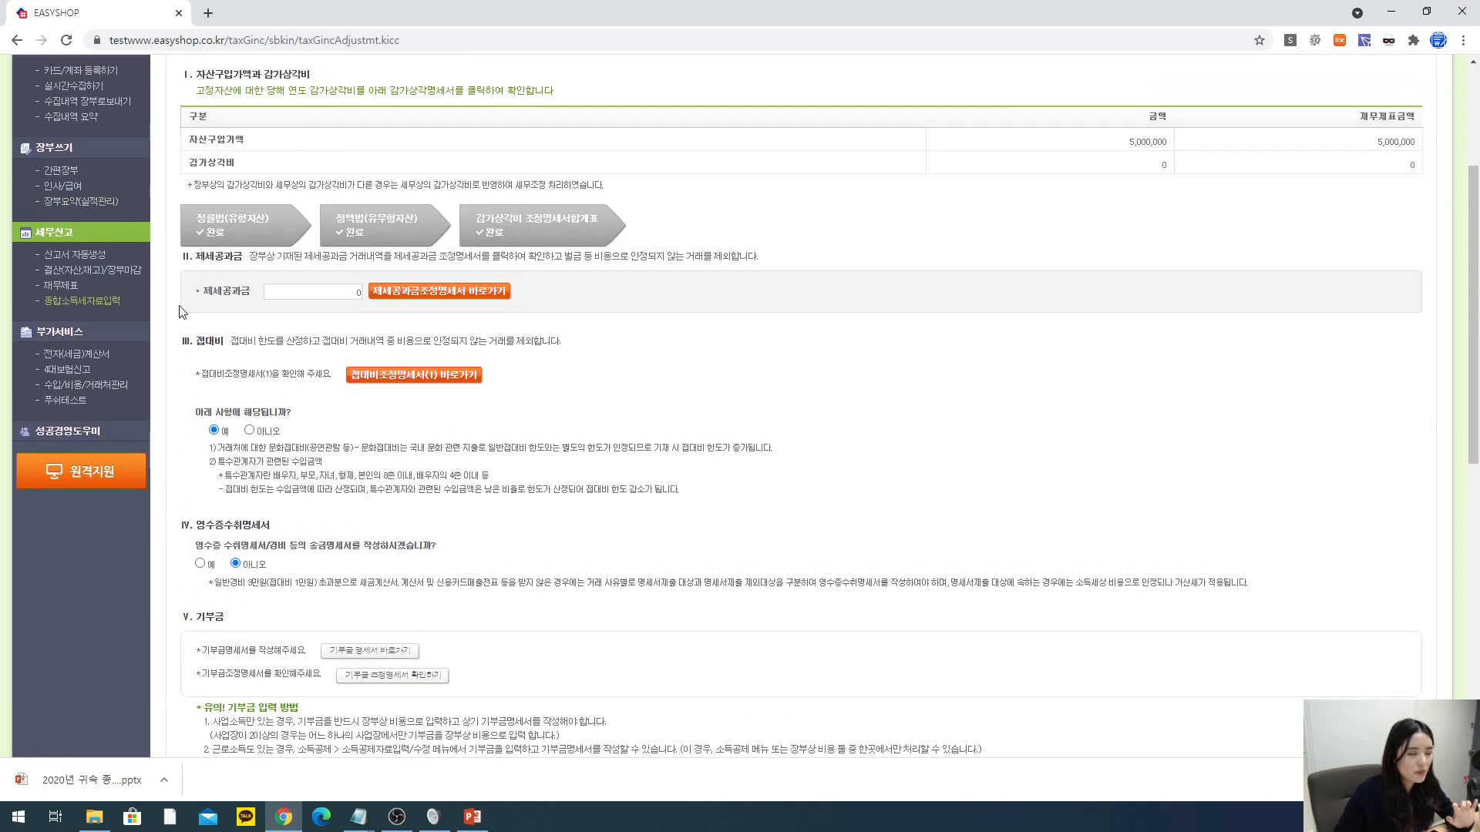
pyautogui.scroll(-3, 347, 462)
pyautogui.click(389, 422)
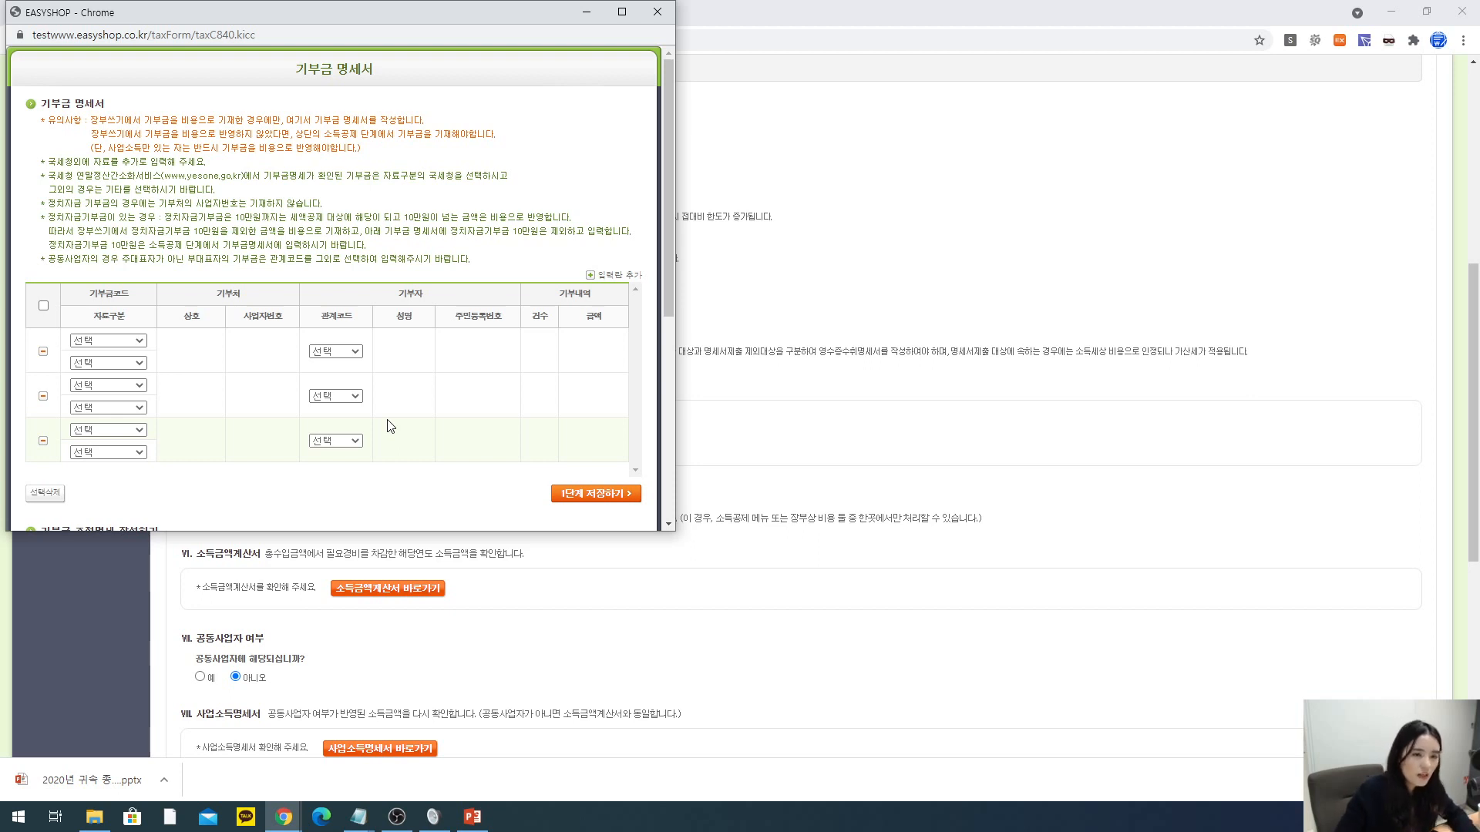
# - Review the 기부금 명세서 guidance, the donation entry table and the 기부금 조정명세 작성하기 section, and close the form
pyautogui.moveTo(347, 17); pyautogui.dragTo(843, 94)
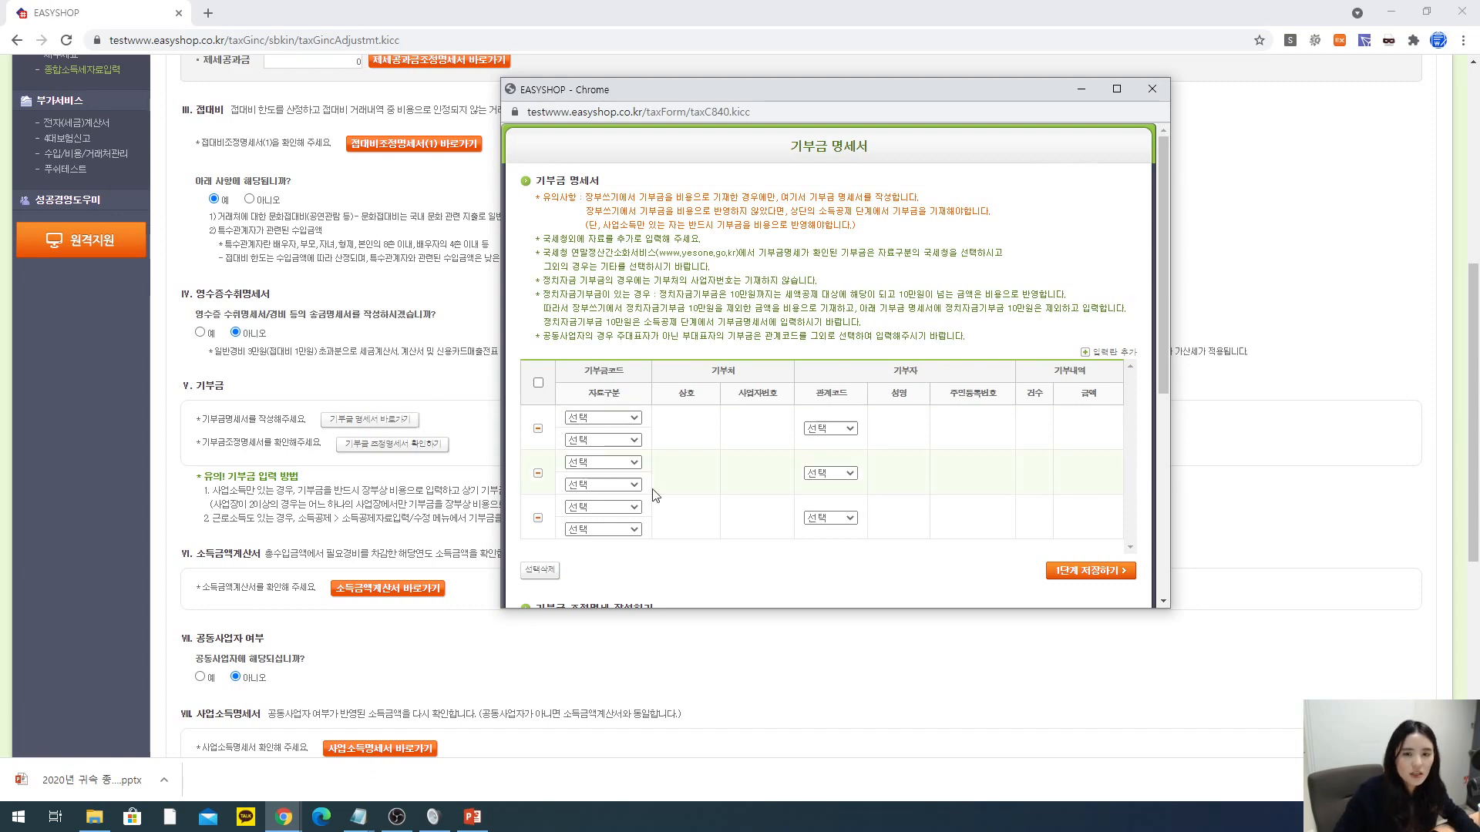
pyautogui.scroll(-2, 999, 283)
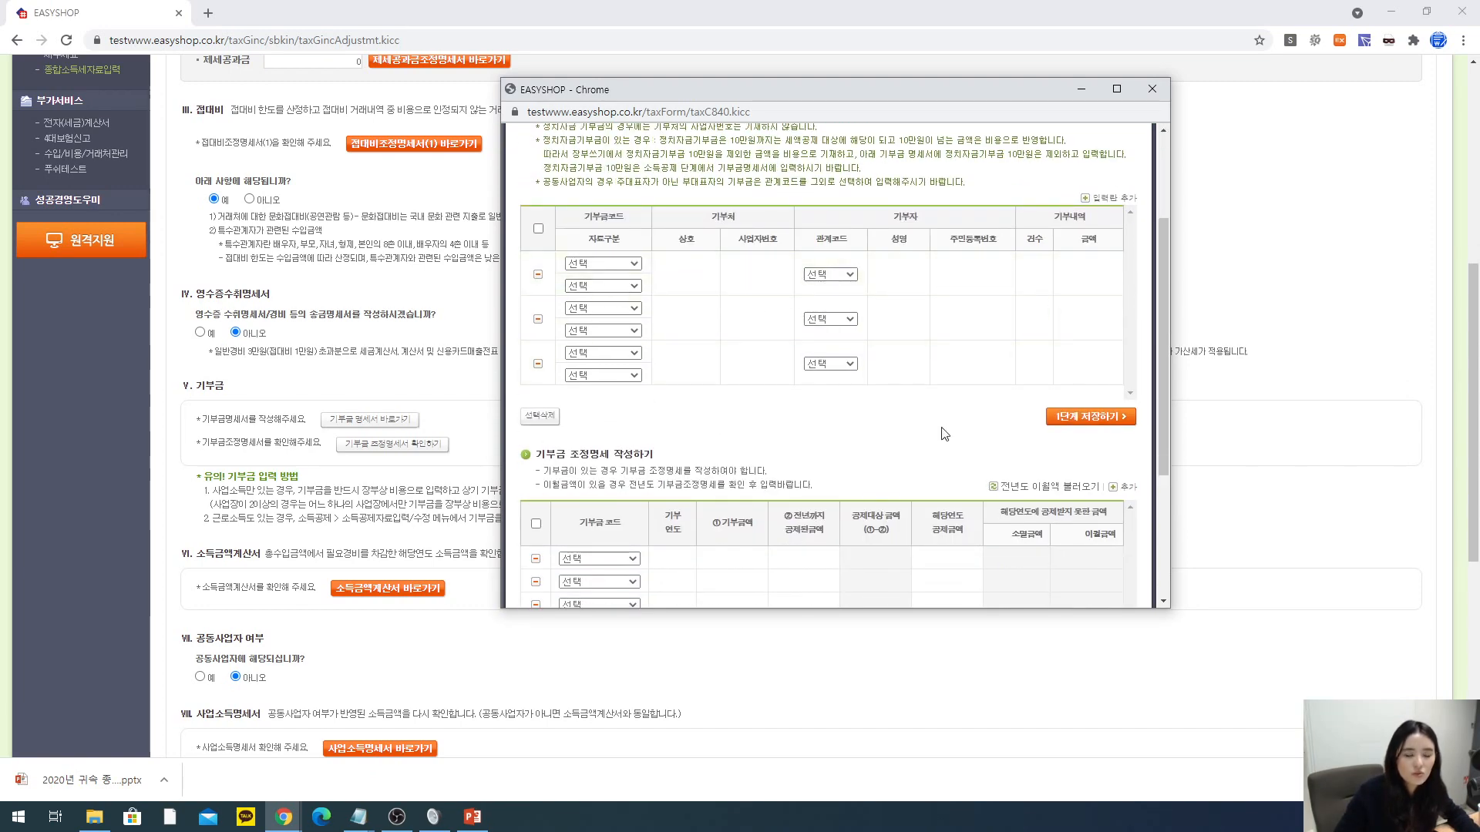
pyautogui.scroll(-1, 947, 429)
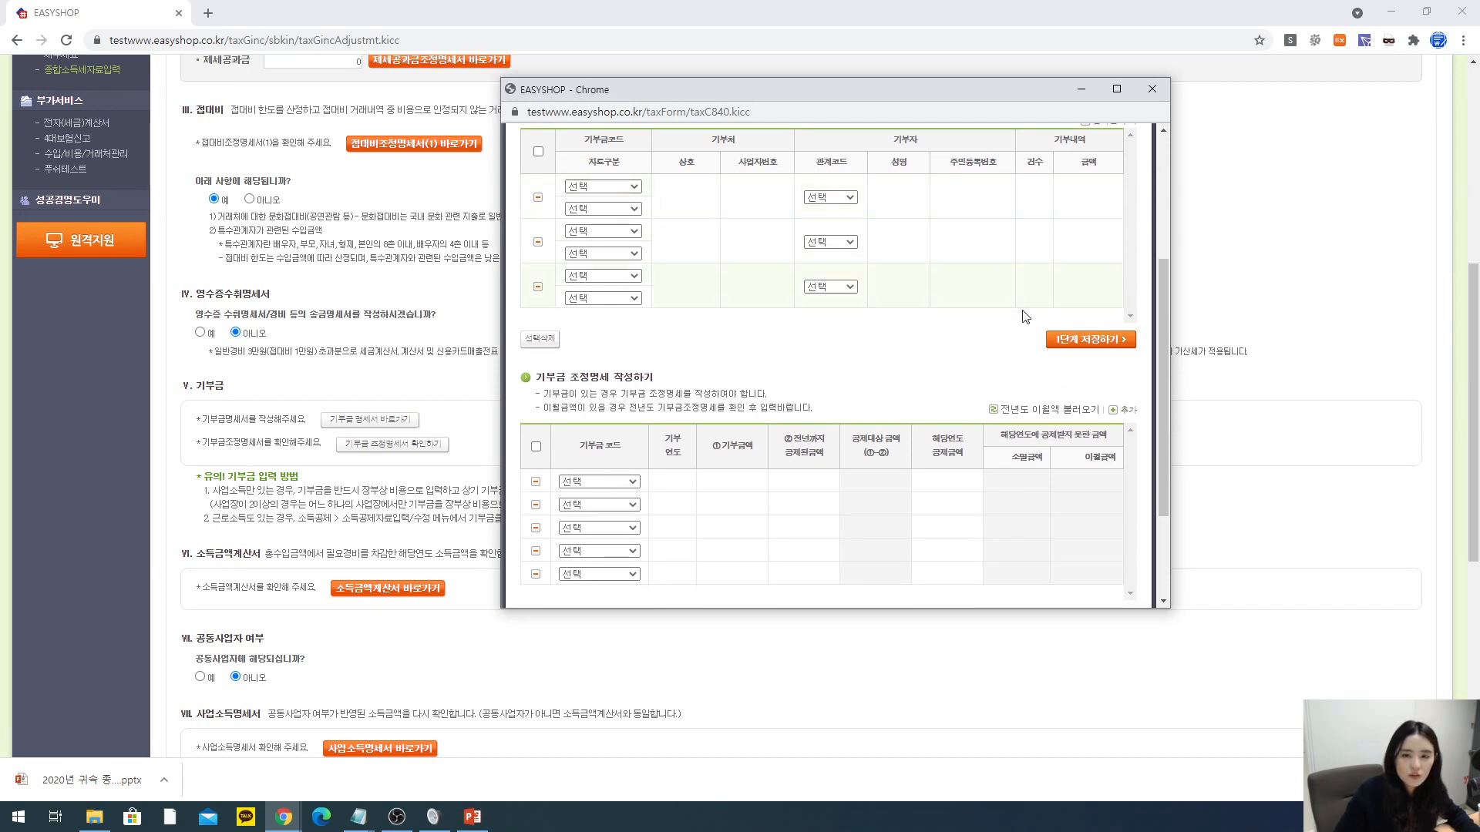
pyautogui.scroll(-2, 924, 398)
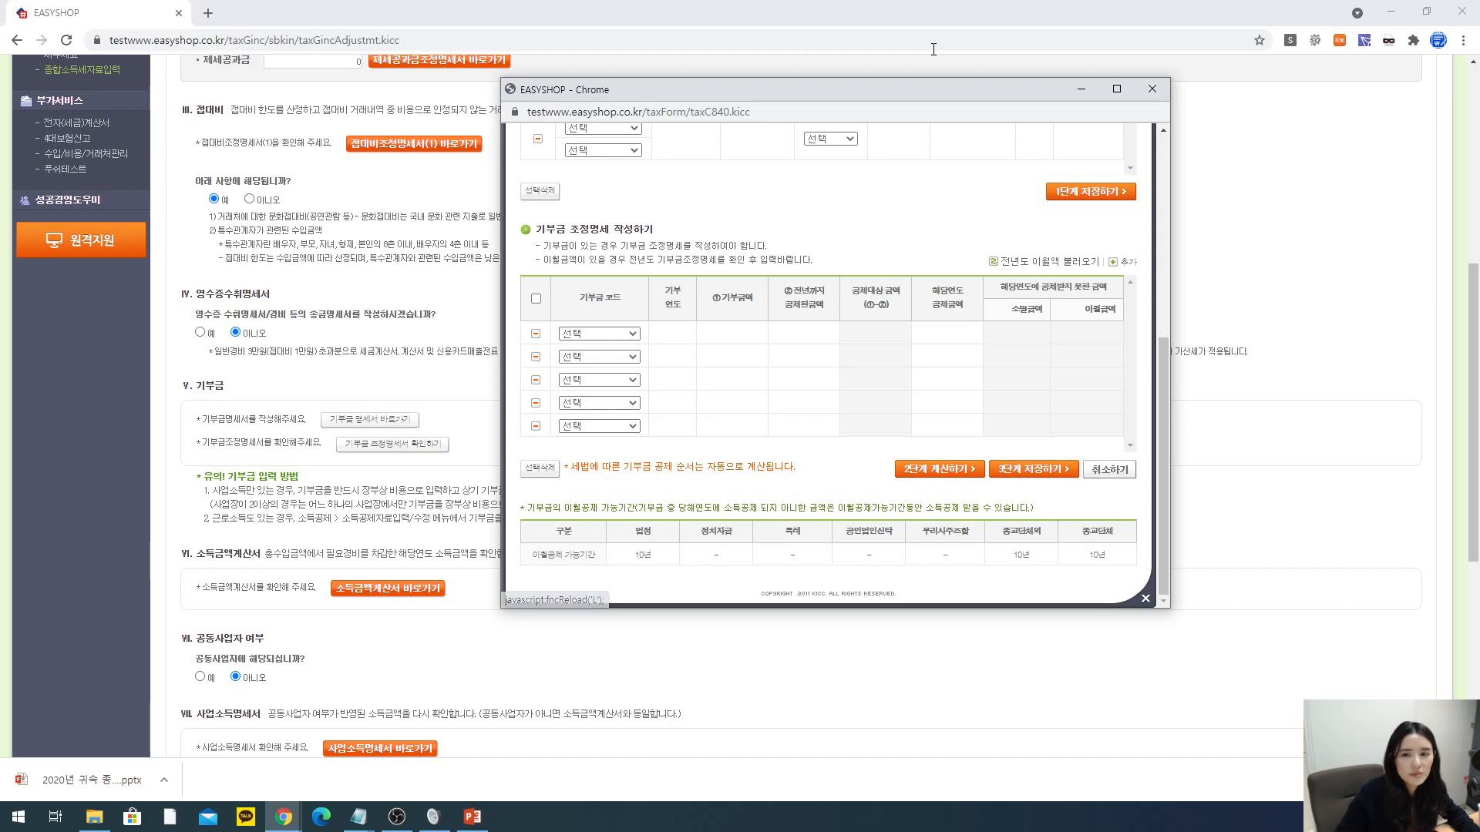
pyautogui.click(1152, 89)
# - Open 종합소득세(5월) under 신고서 자동생성 and check the selectable 기간
pyautogui.scroll(3, 578, 296)
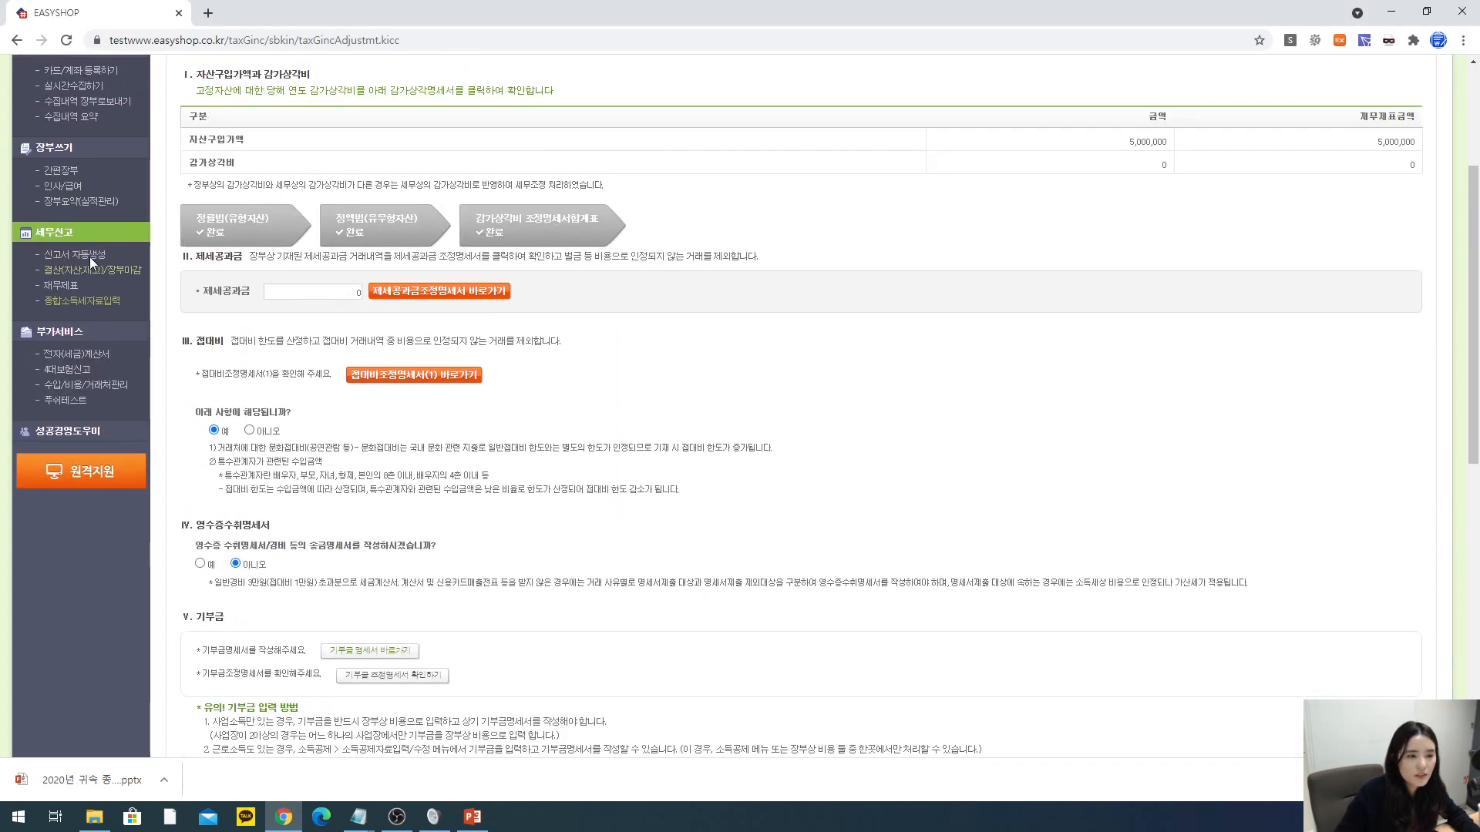
pyautogui.click(96, 255)
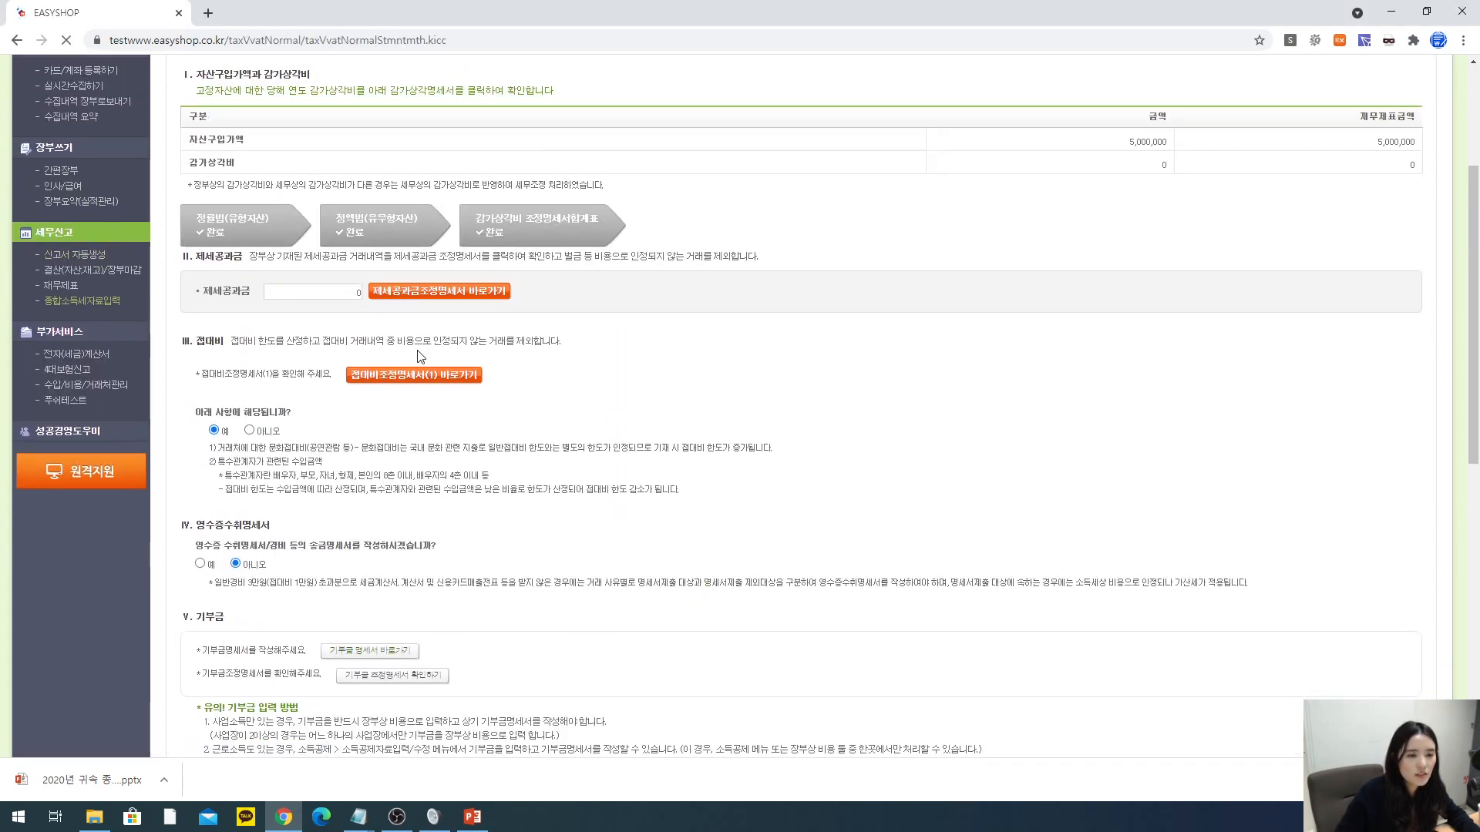
pyautogui.click(284, 173)
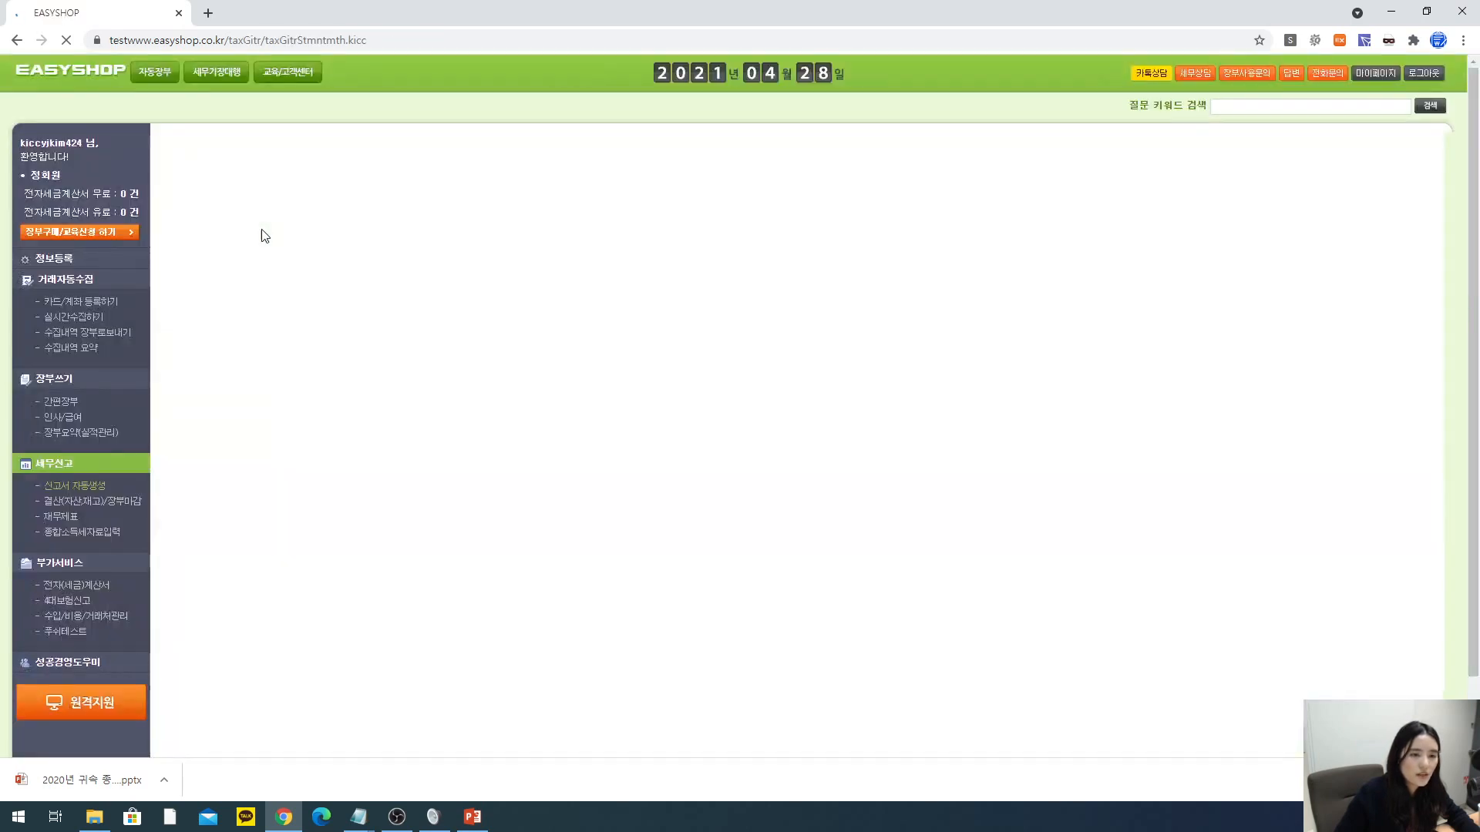
pyautogui.click(259, 198)
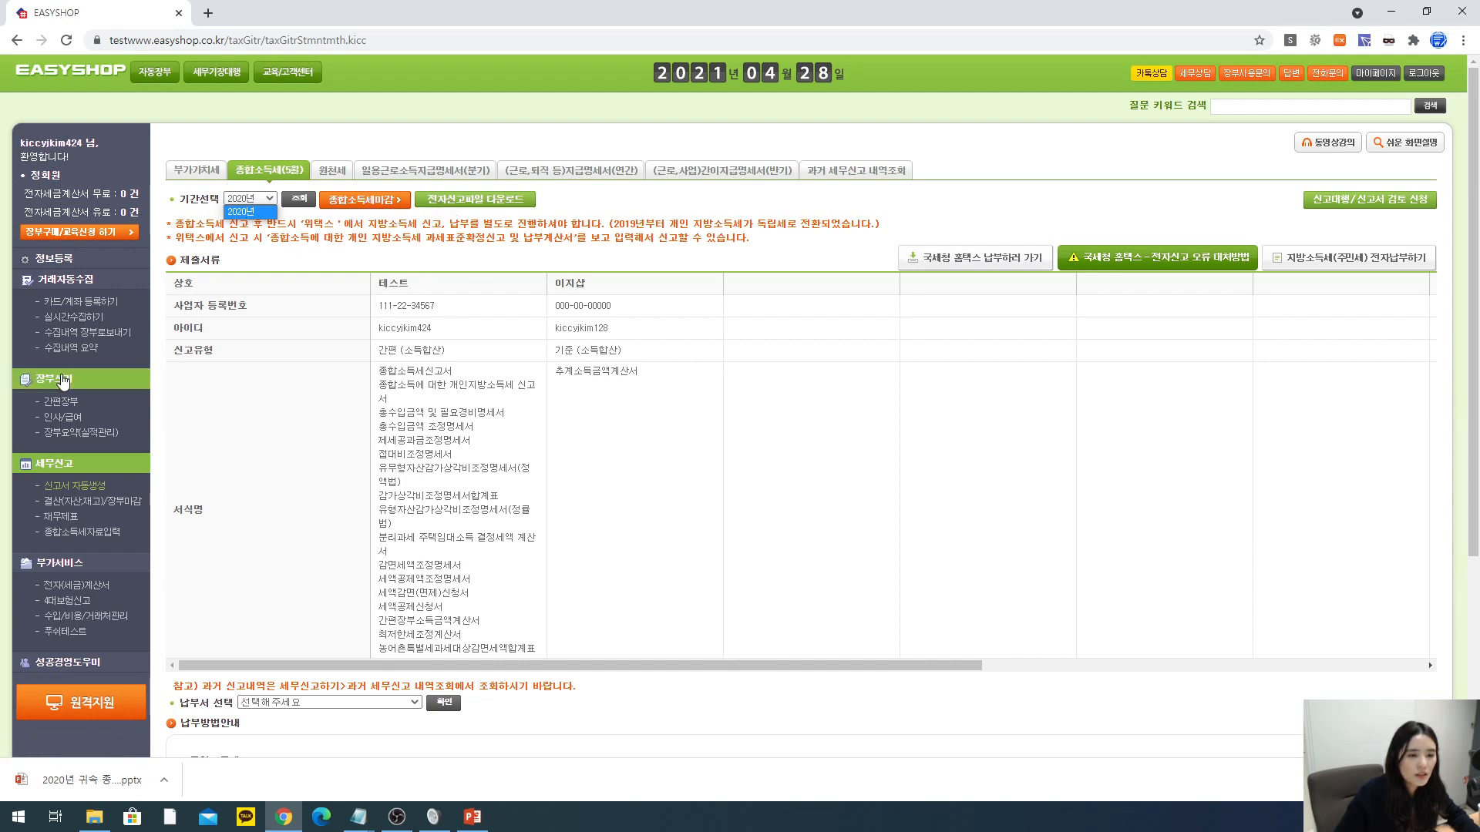
# - Return to 종합소득세자료입력's 세무조정 stage and reopen the 기부금 명세서 form
pyautogui.click(89, 533)
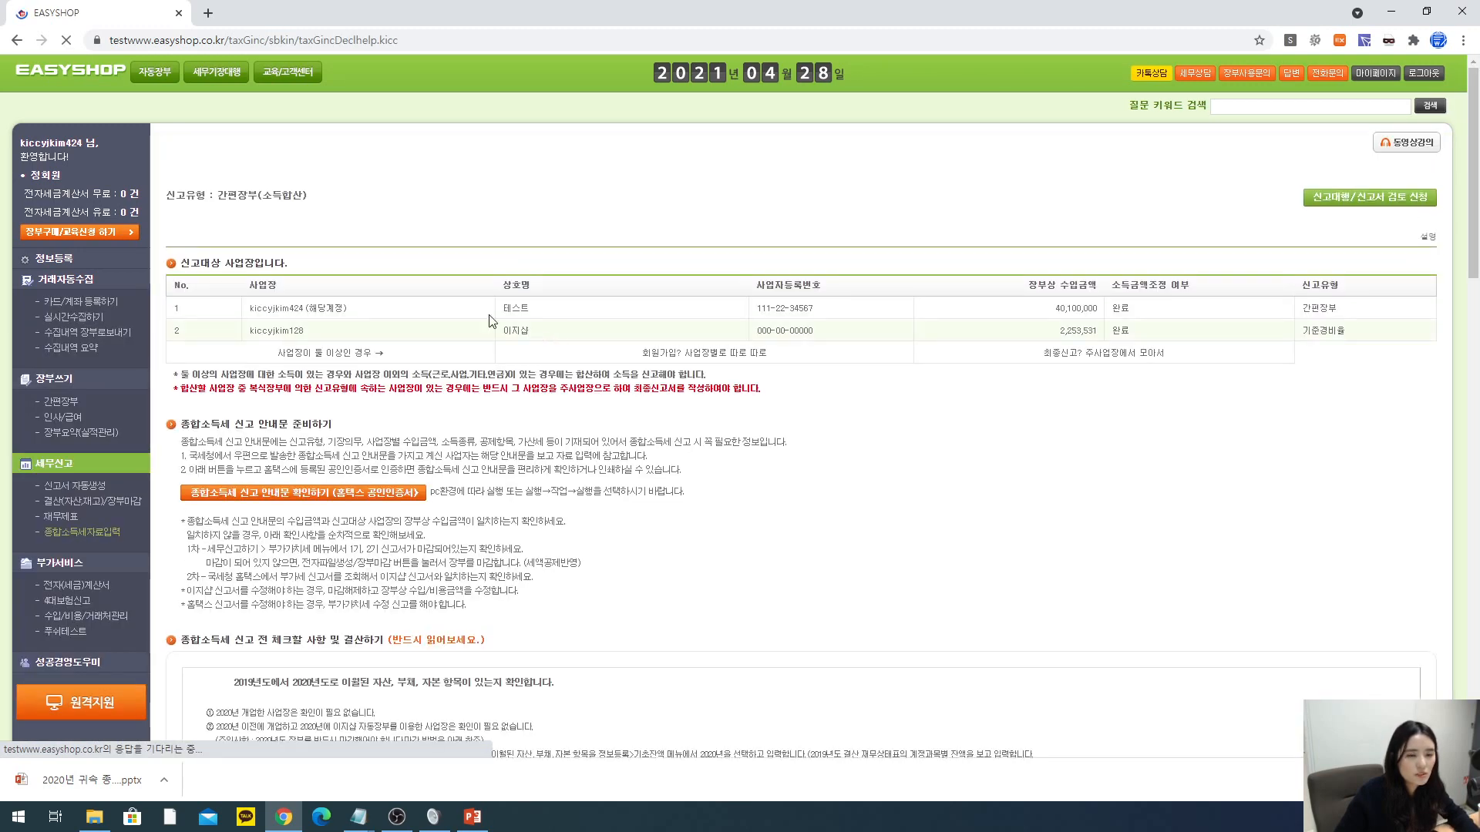
pyautogui.click(390, 242)
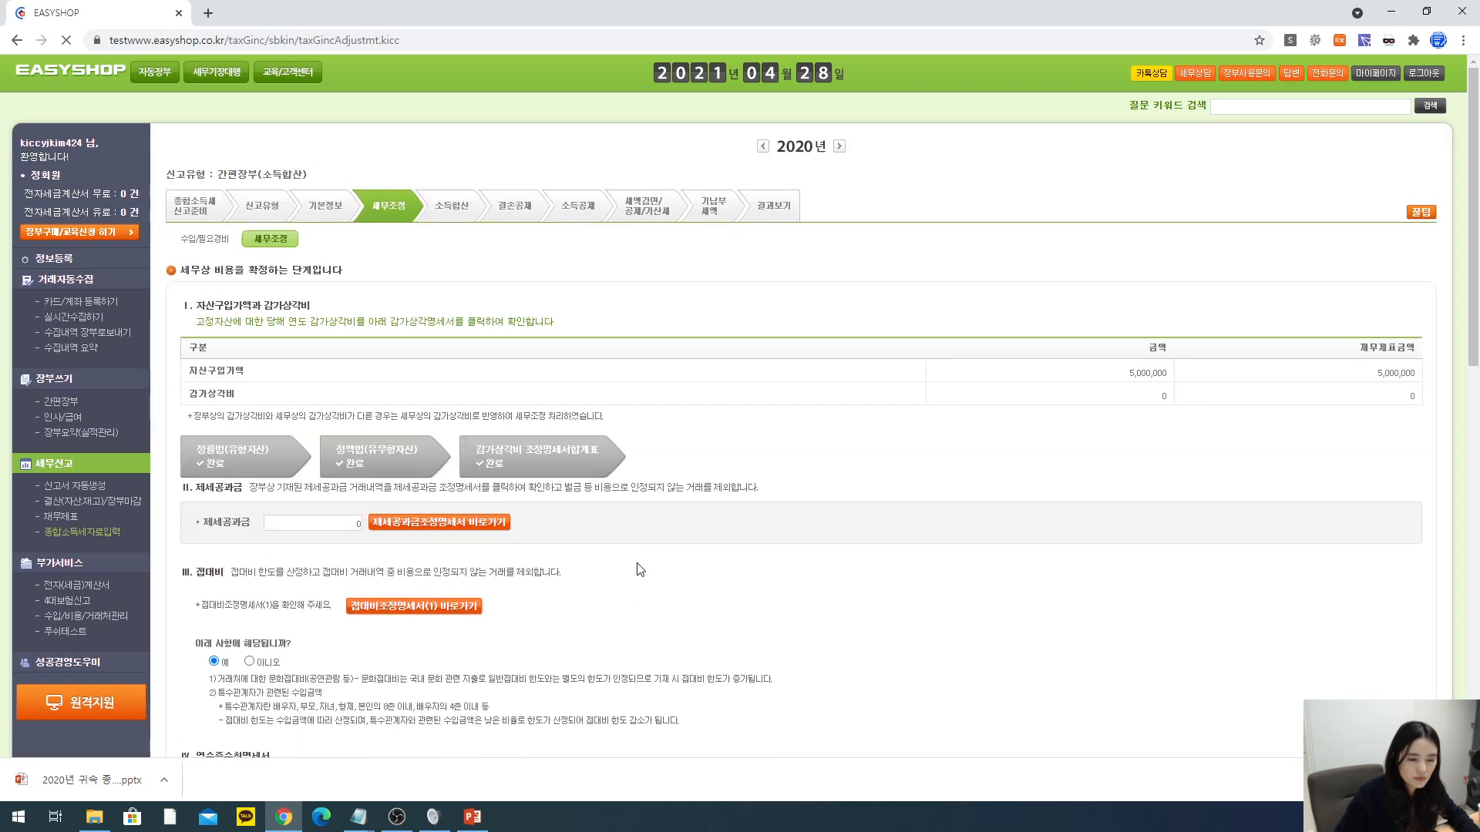
pyautogui.scroll(-6, 640, 566)
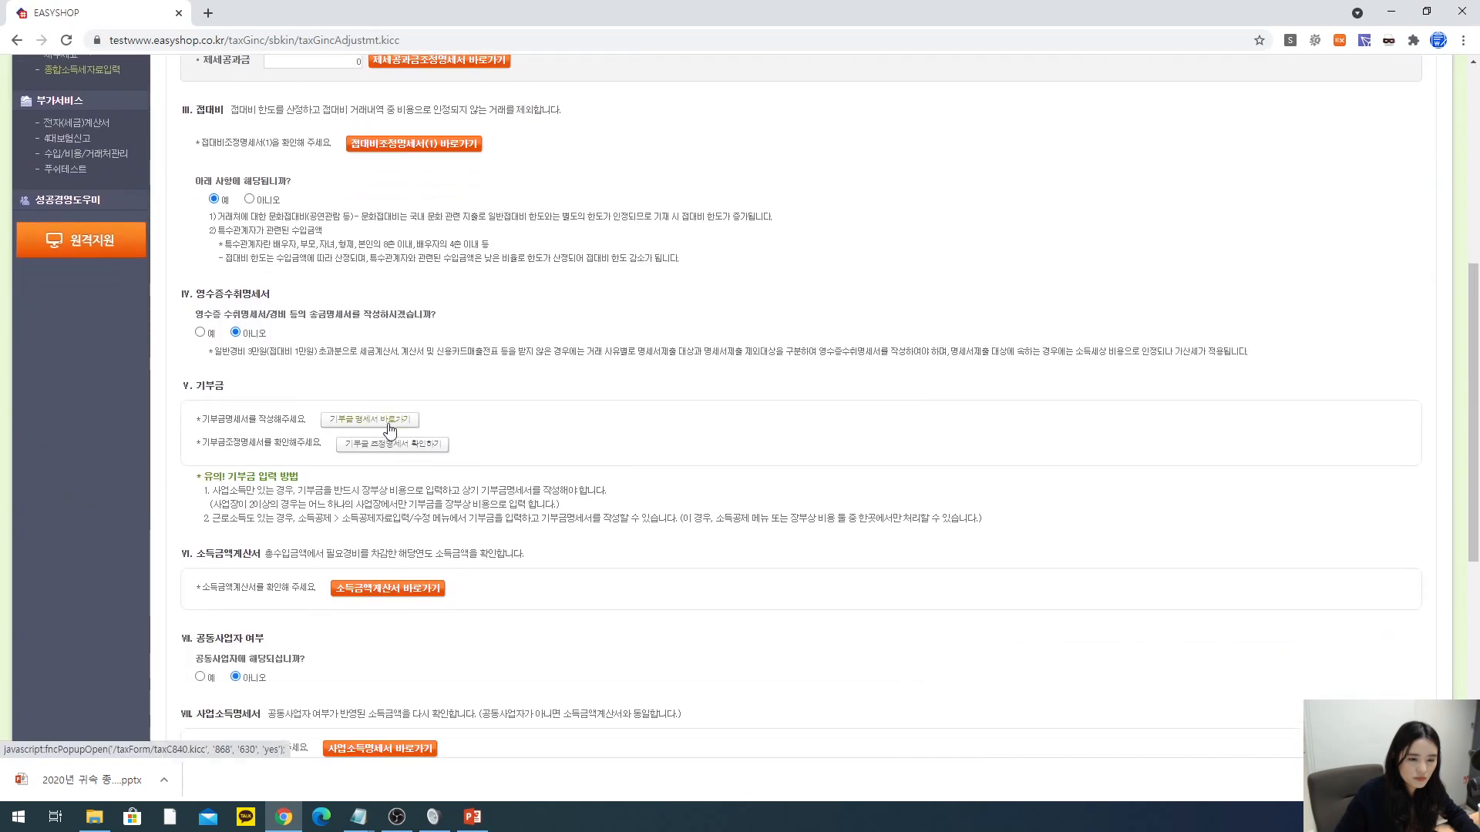
pyautogui.click(388, 423)
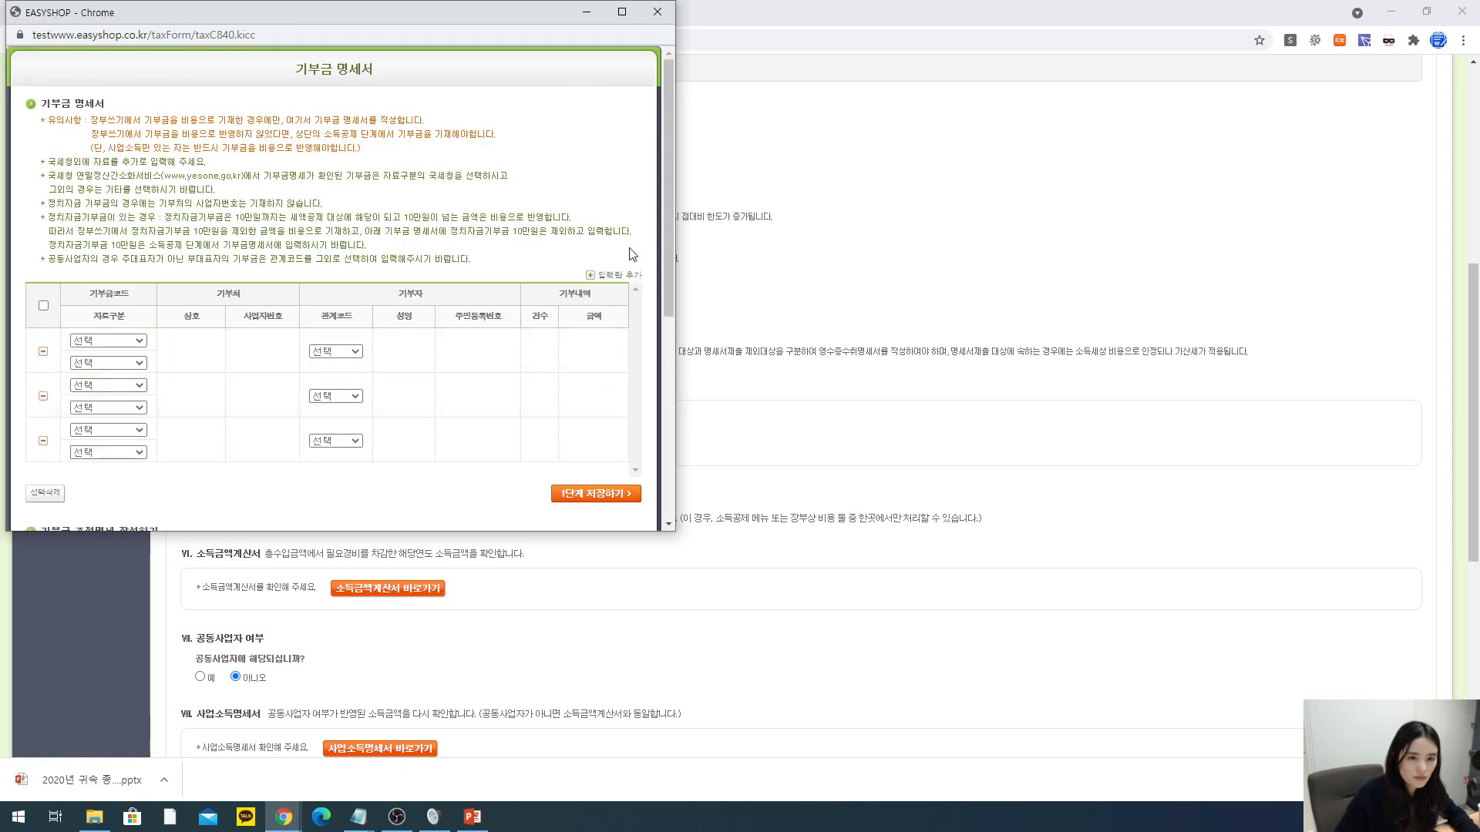
# - Run the 기부금 명세서's 1단계 저장하기, 2단계 계산하기 and 3단계 저장하기 without entering any donation rows
pyautogui.scroll(-4, 629, 254)
pyautogui.click(603, 196)
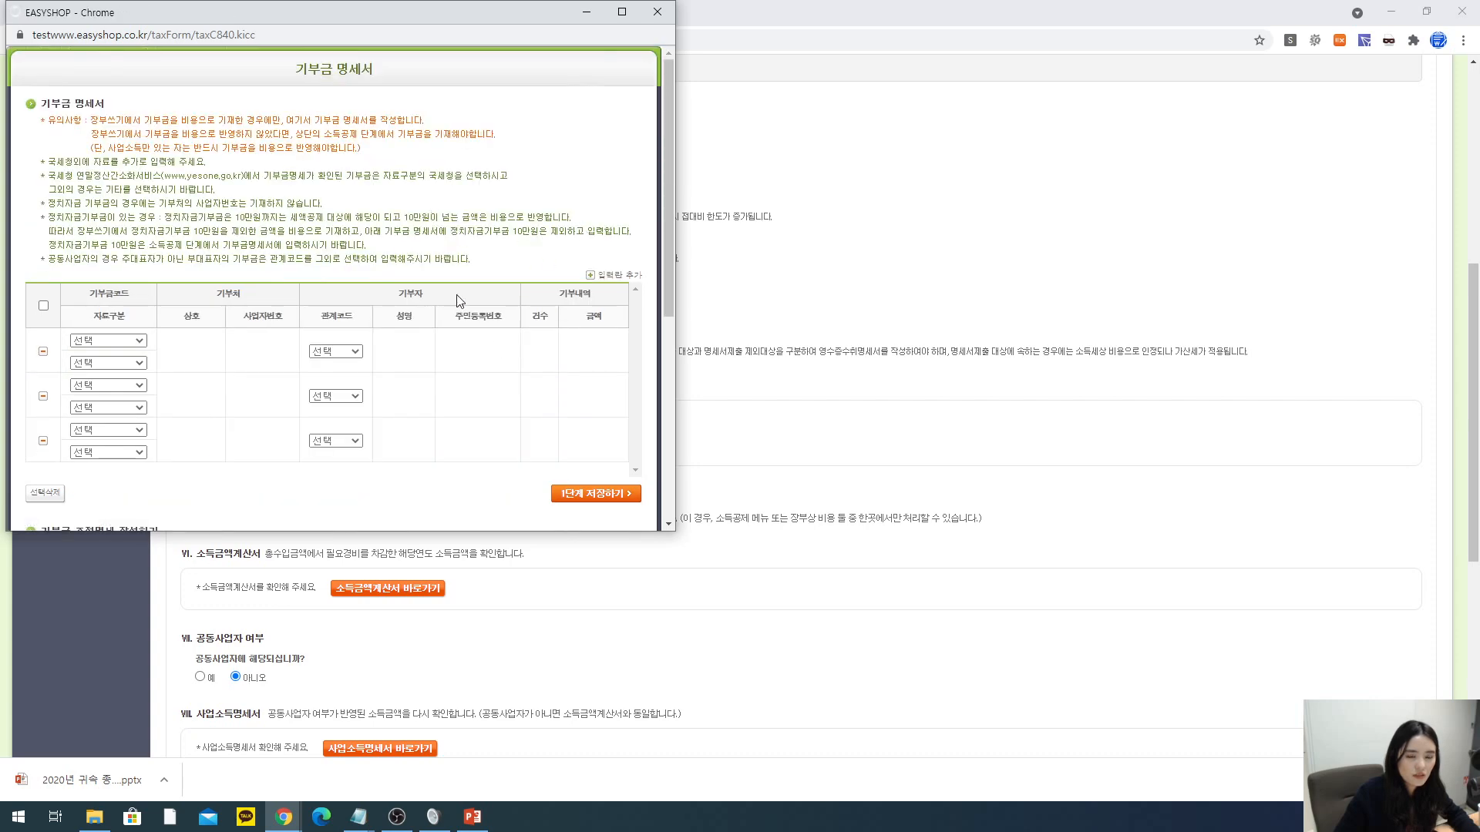
pyautogui.click(482, 120)
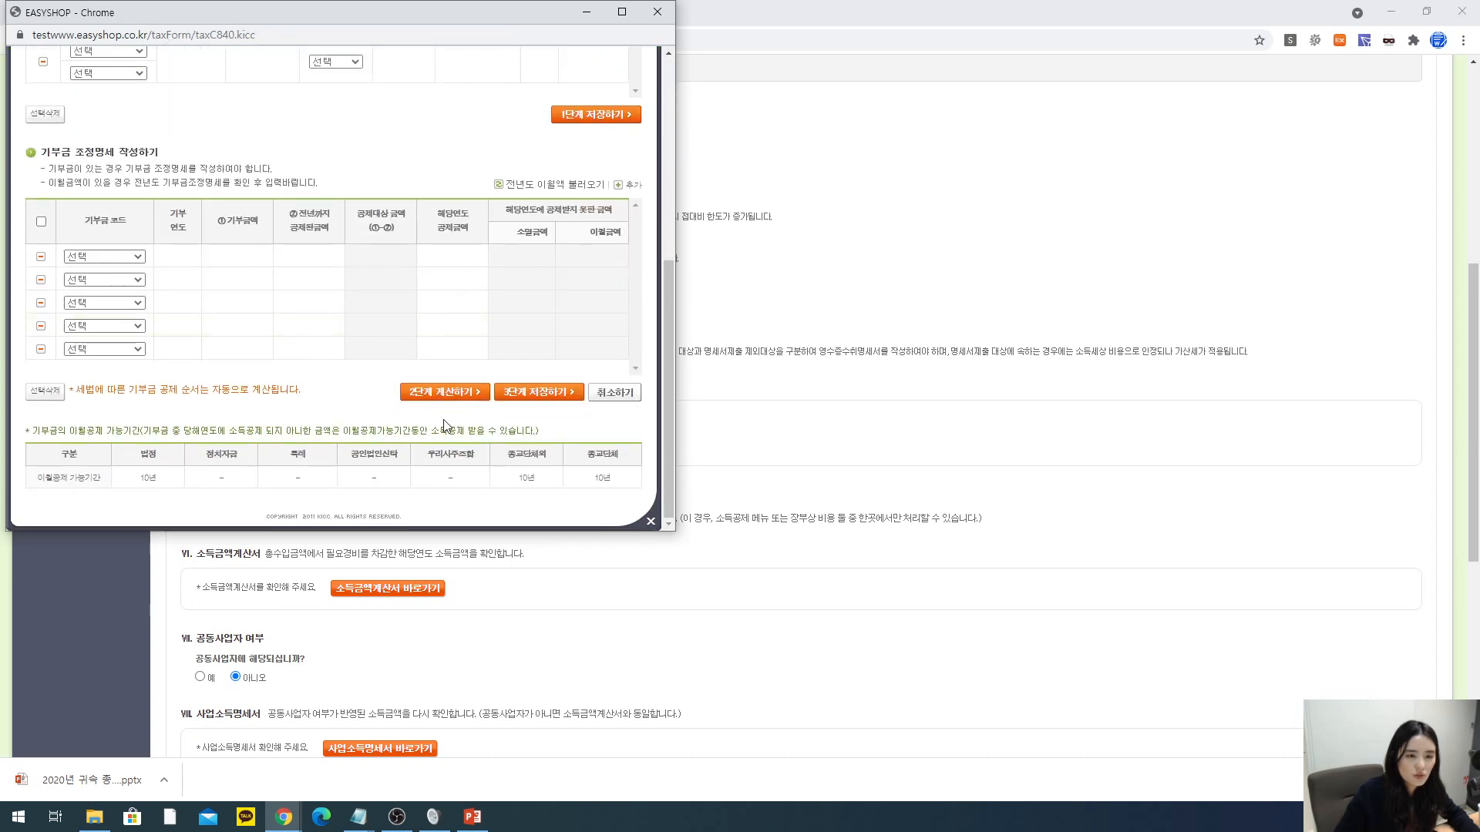
pyautogui.click(435, 399)
pyautogui.click(479, 112)
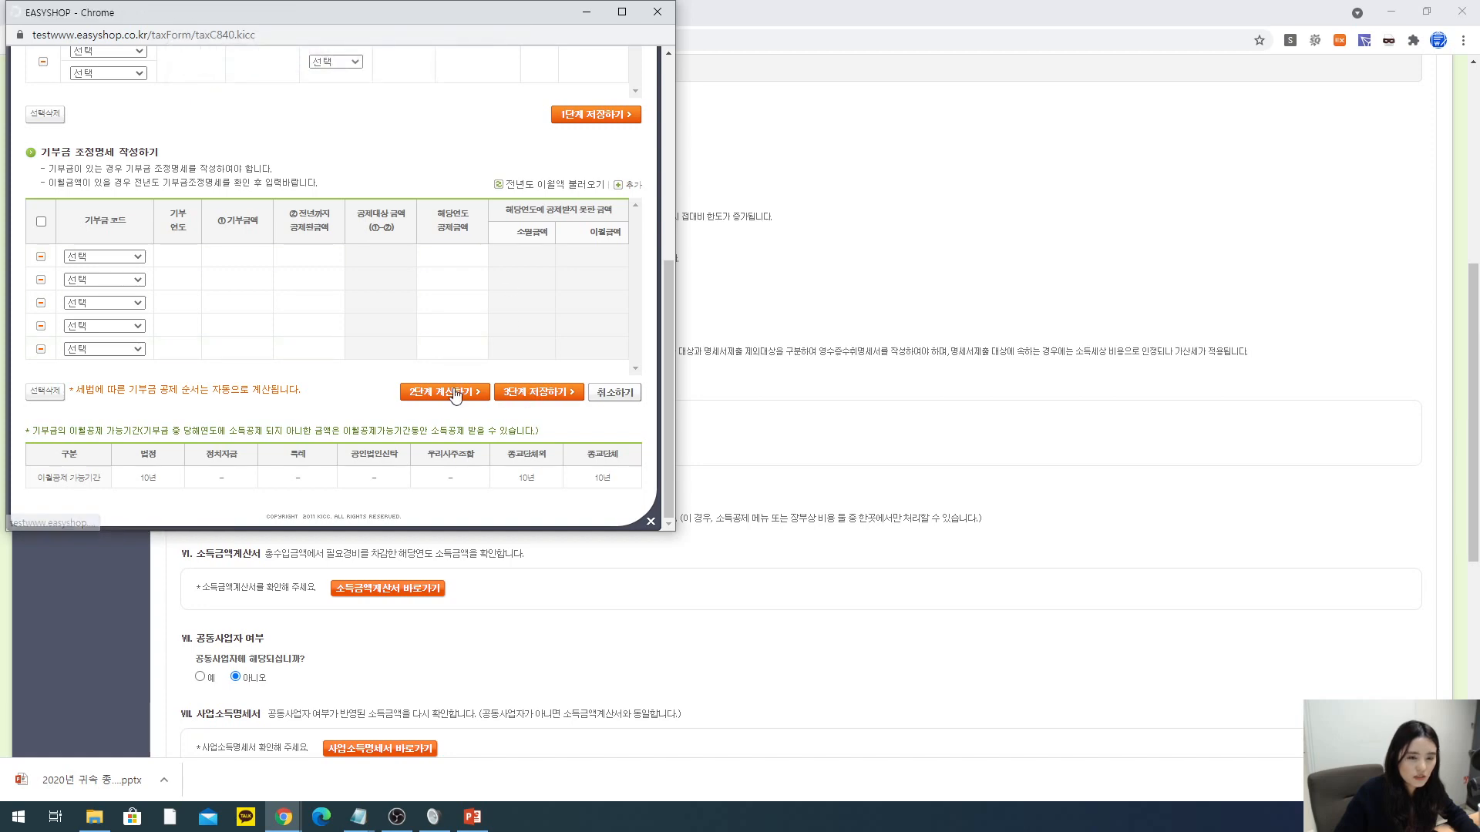
pyautogui.click(483, 120)
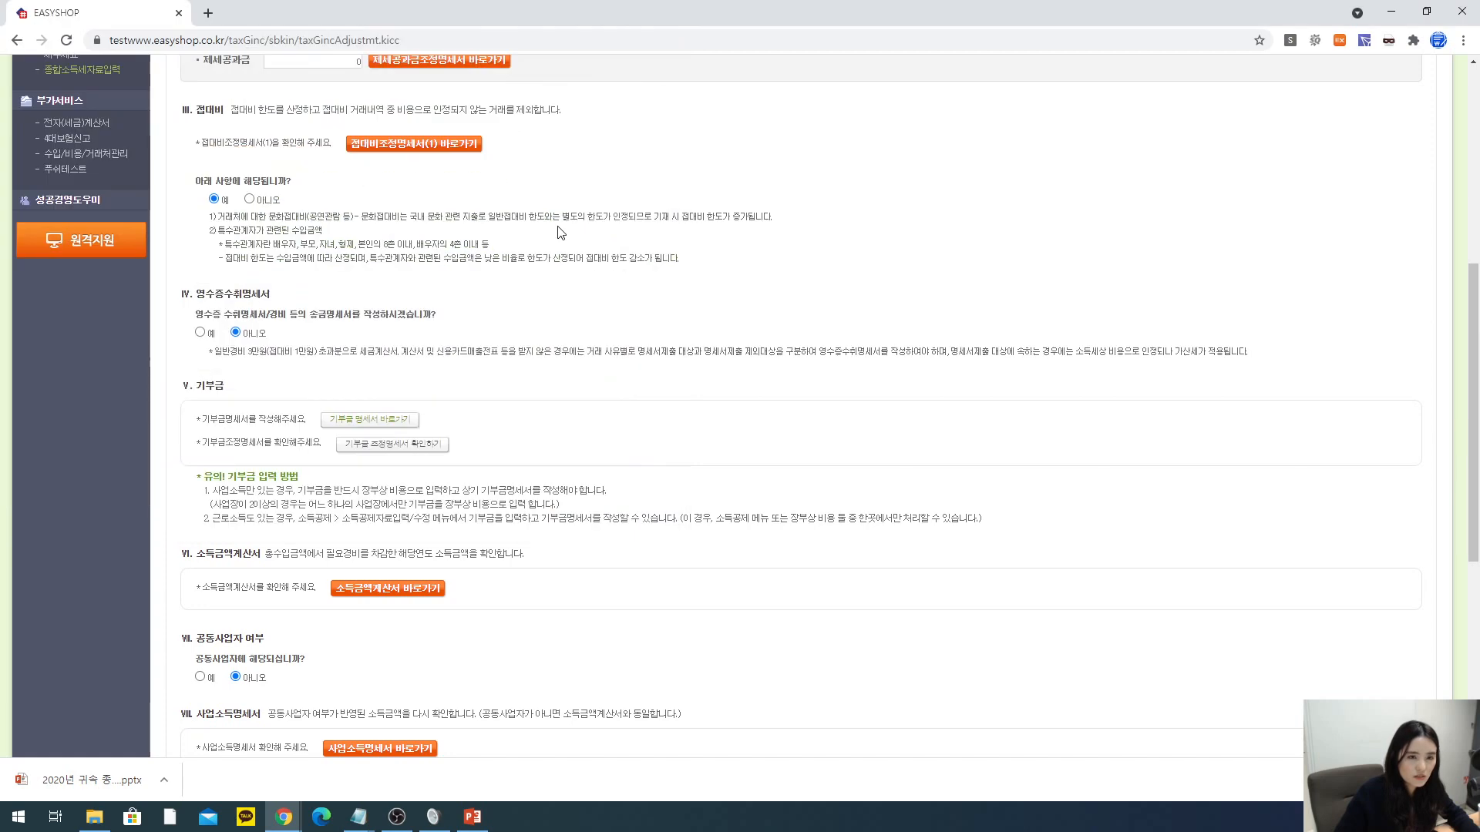
# - Open the 기부금 조정명세서, reload its figures with 다시 불러오기, and save it
pyautogui.scroll(-2, 659, 551)
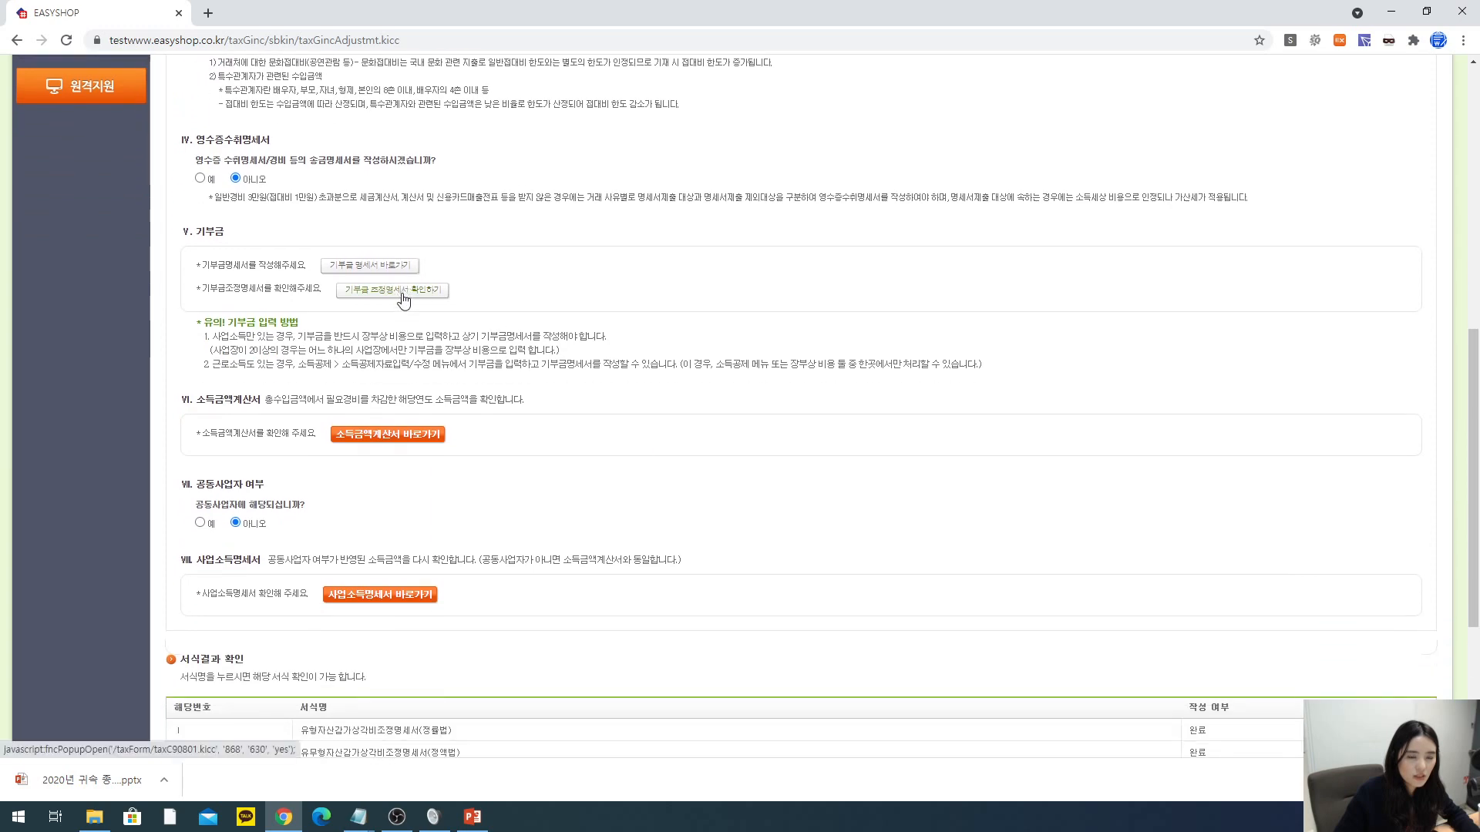
pyautogui.click(401, 292)
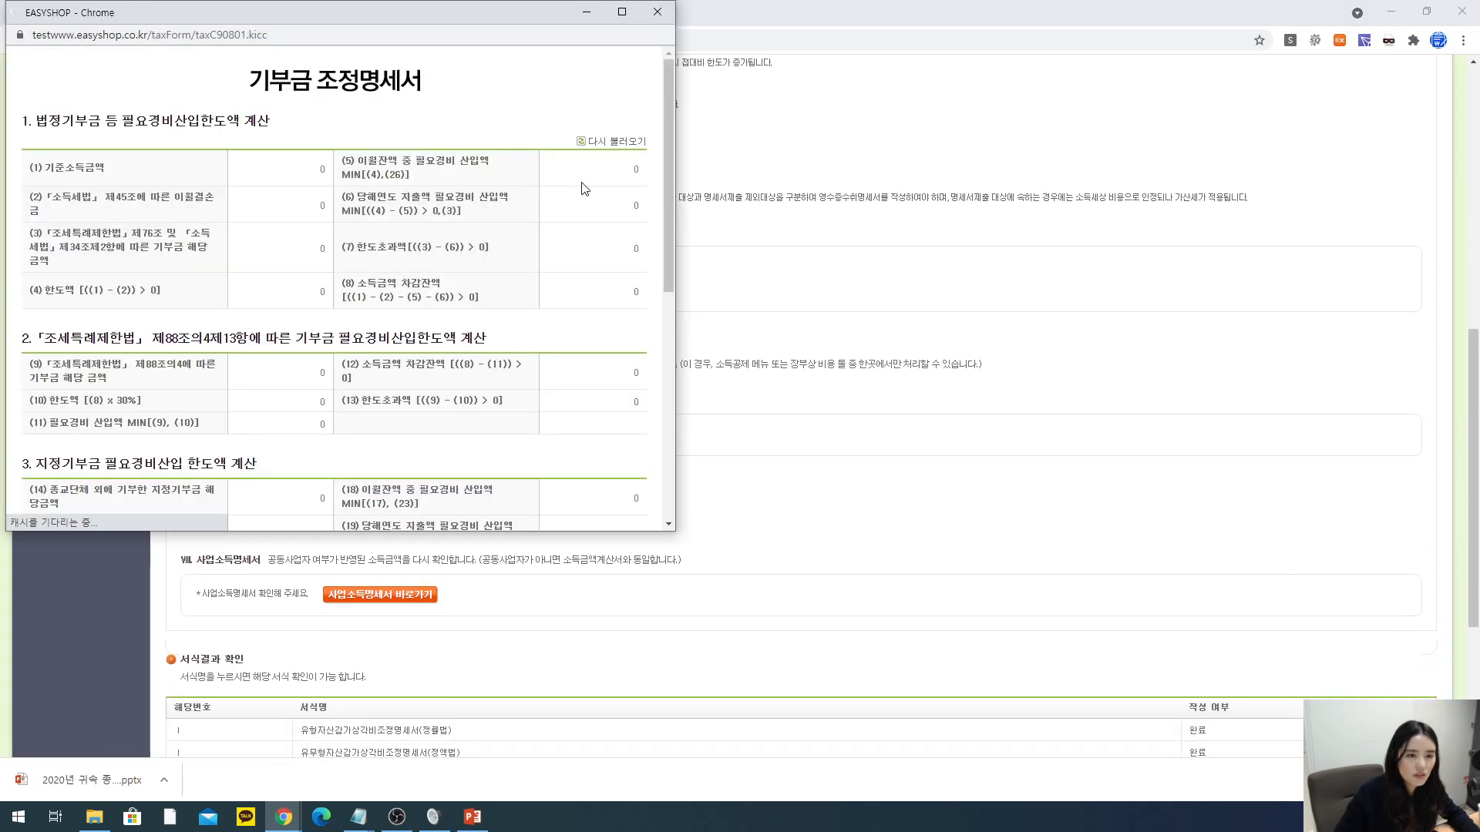
pyautogui.click(623, 143)
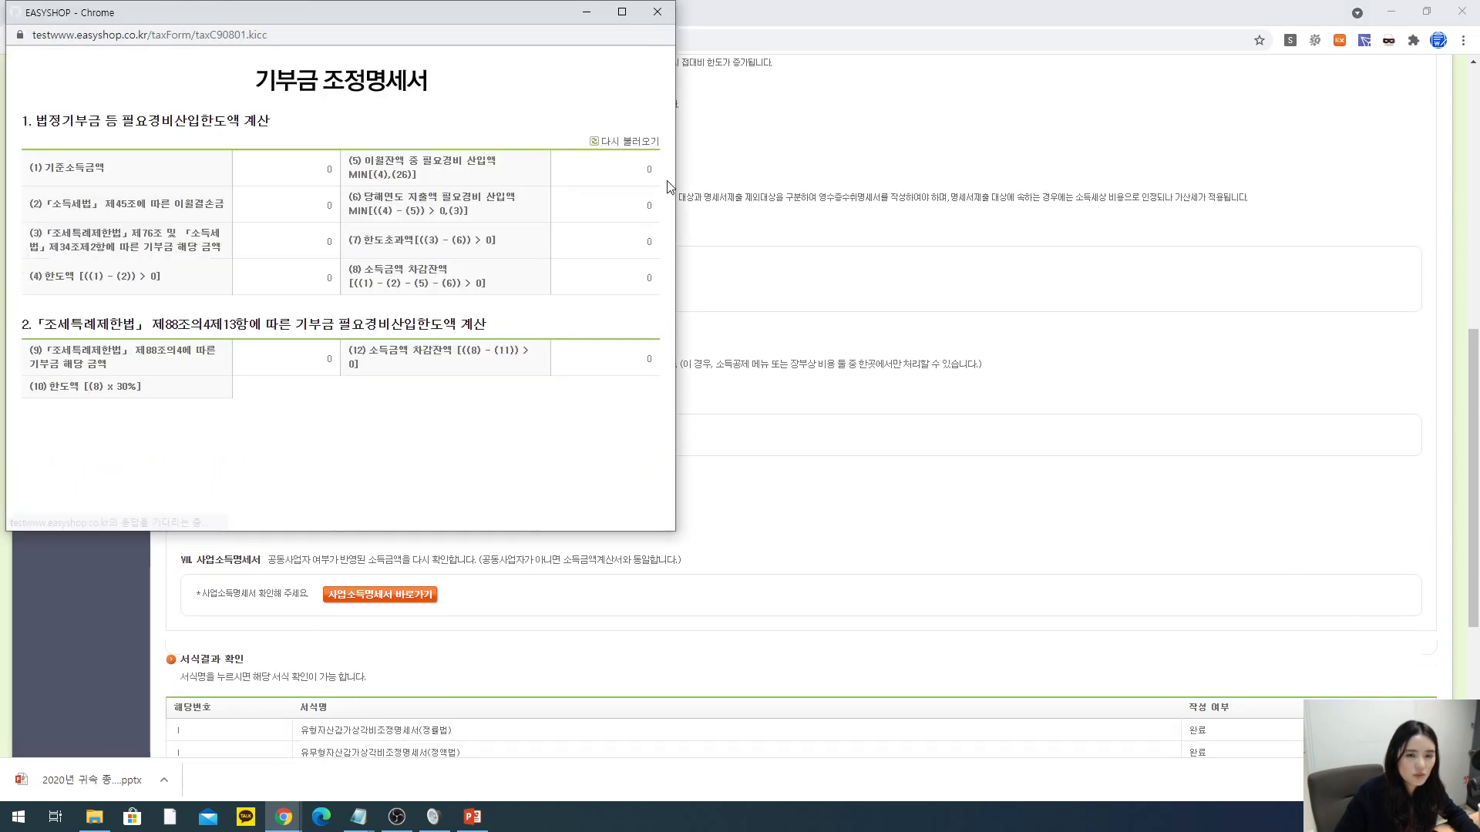
pyautogui.moveTo(668, 180); pyautogui.dragTo(644, 439)
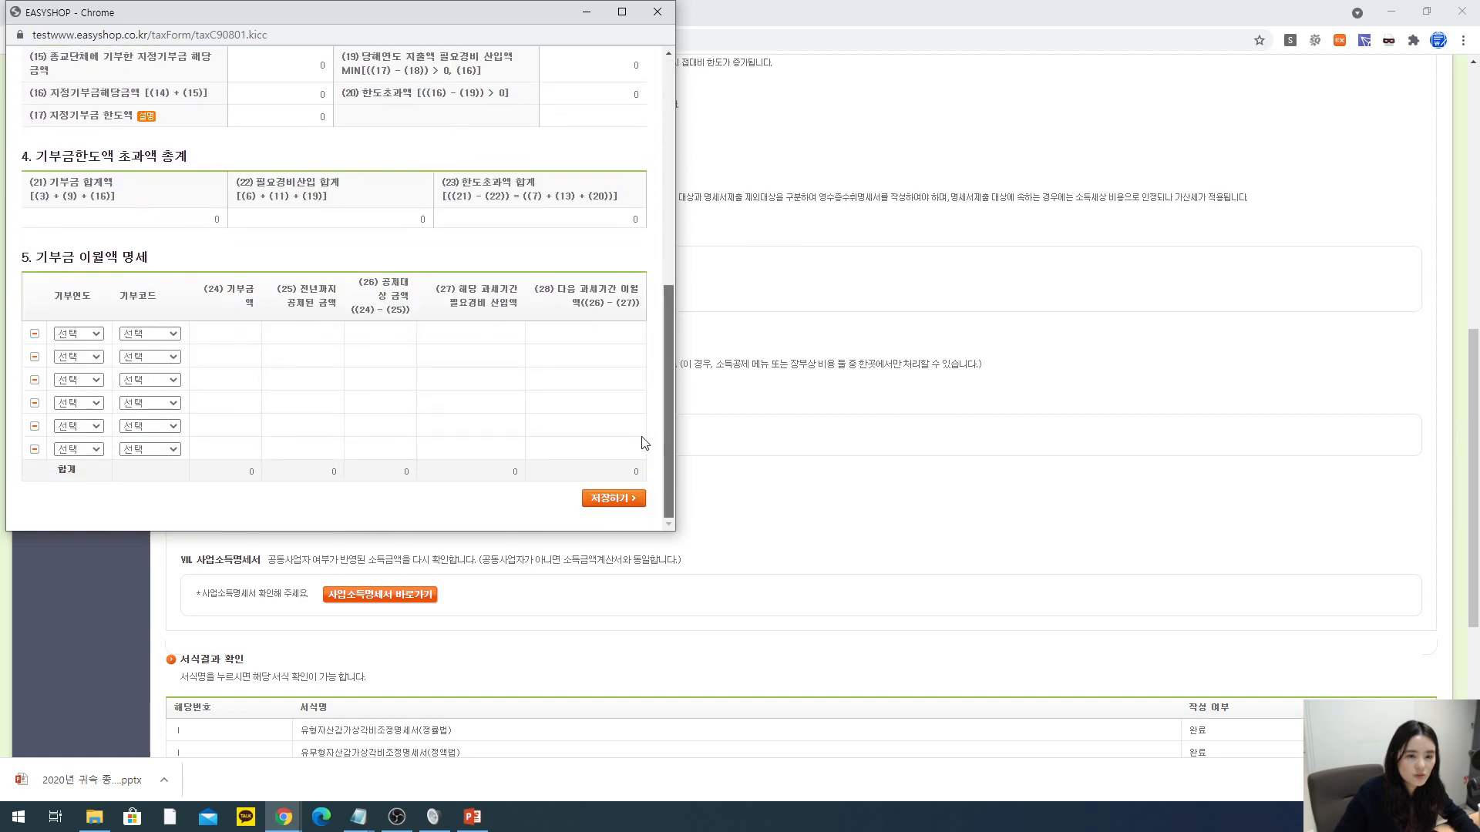
pyautogui.click(611, 508)
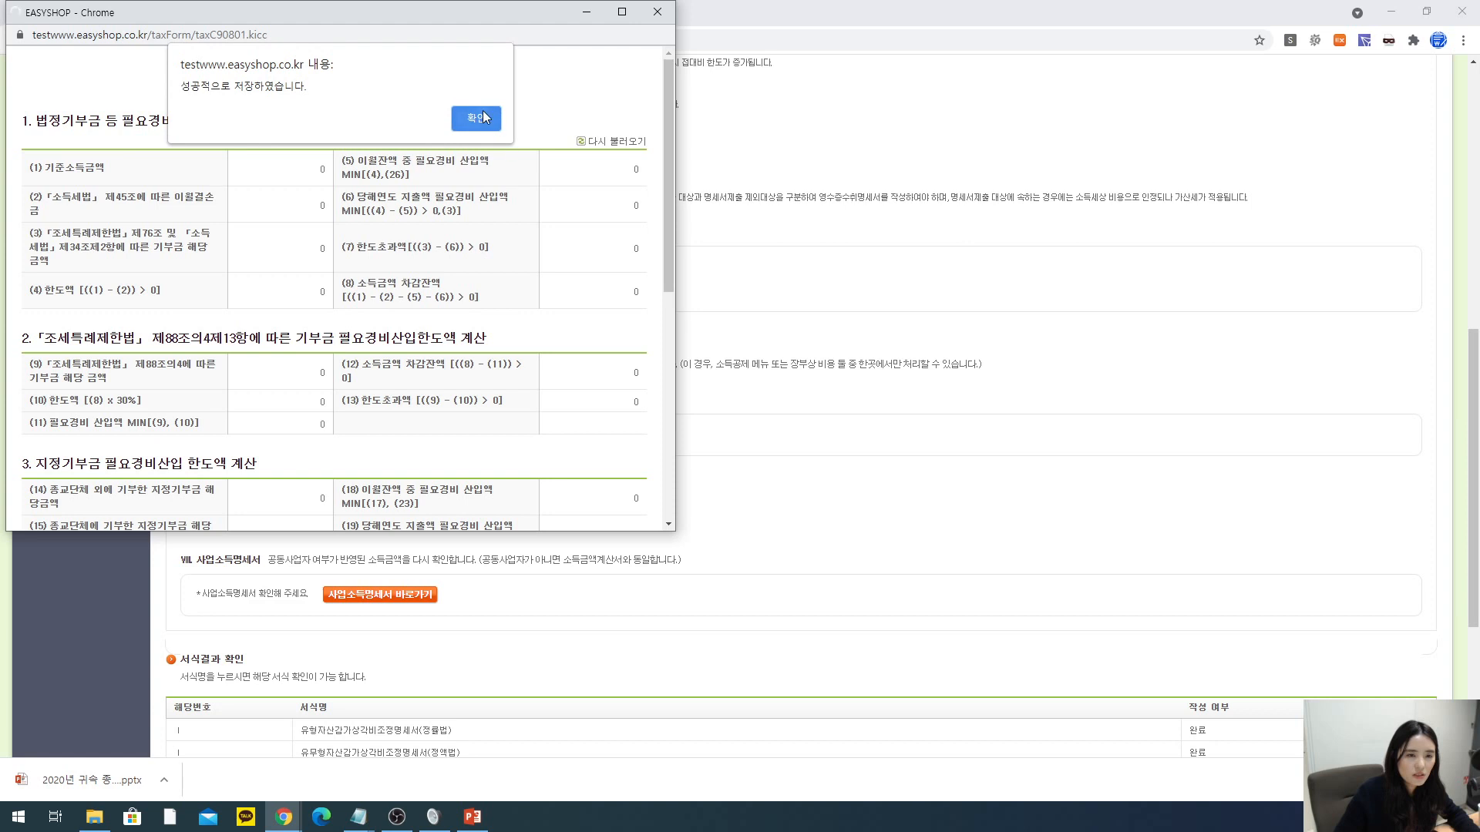
pyautogui.click(475, 118)
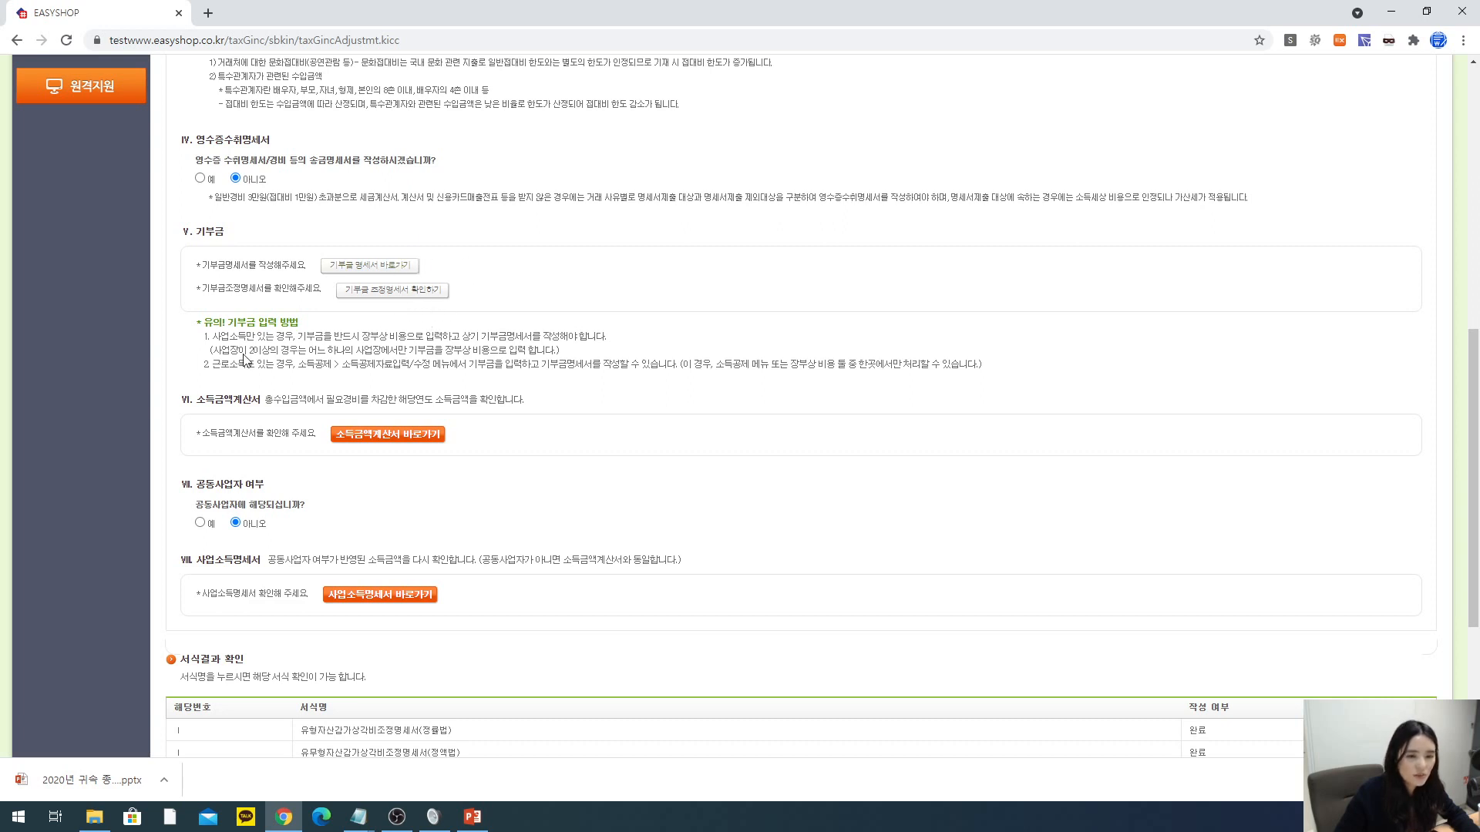
# - Open the 소득금액계산서, reload its figures with 다시 불러오기, and save it
pyautogui.click(387, 435)
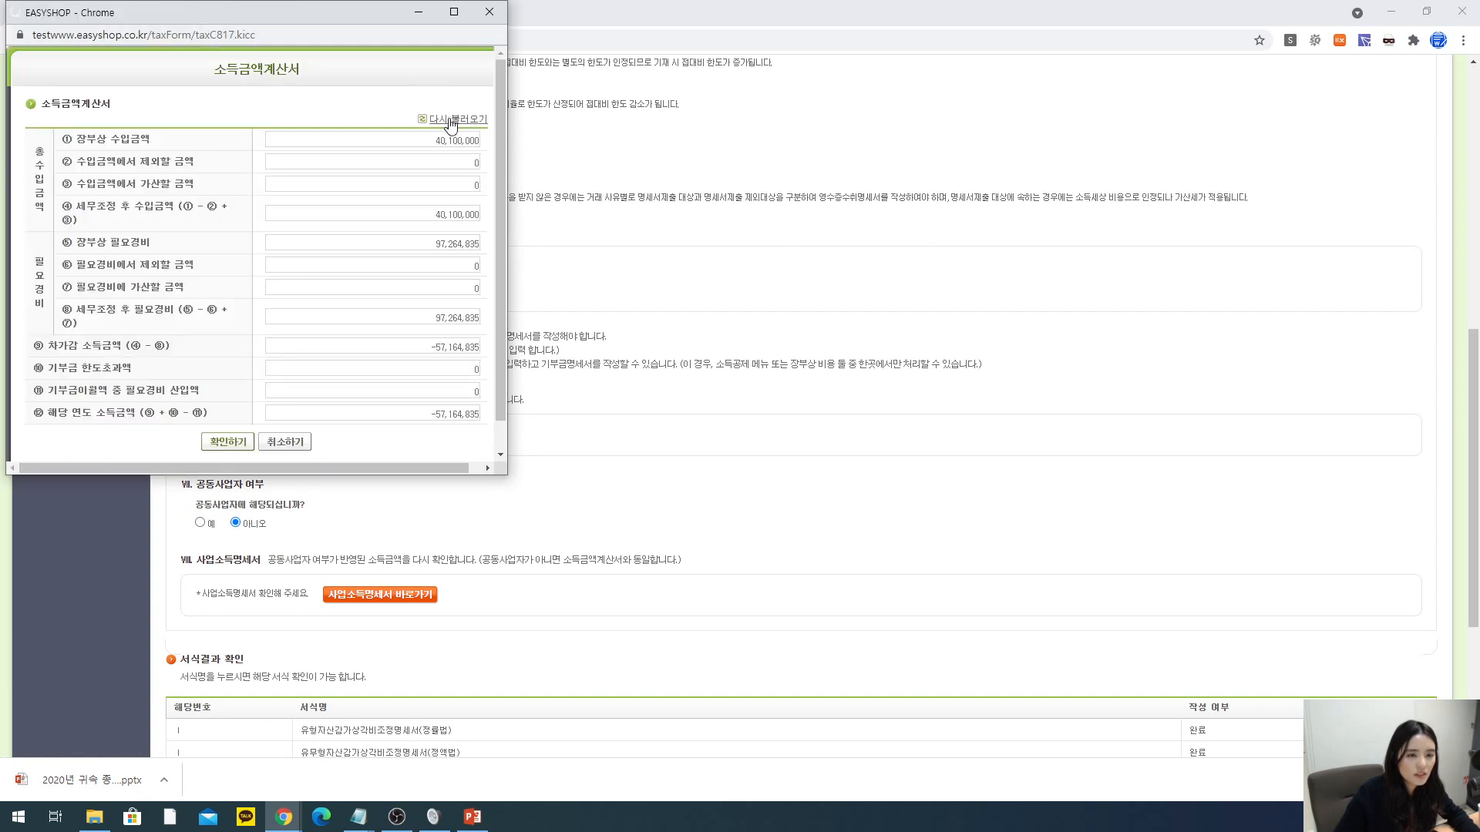
pyautogui.click(452, 121)
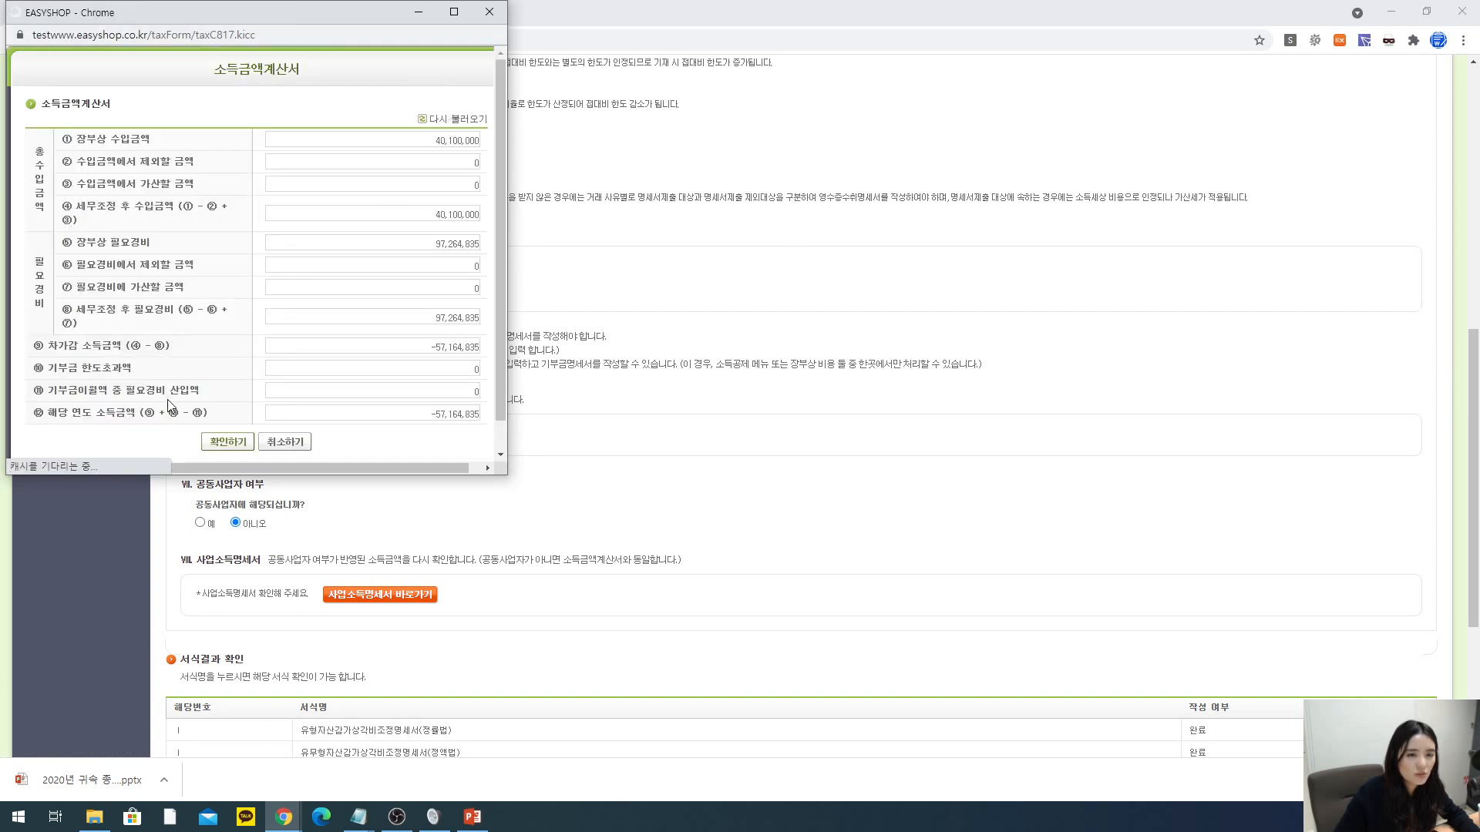
pyautogui.click(239, 447)
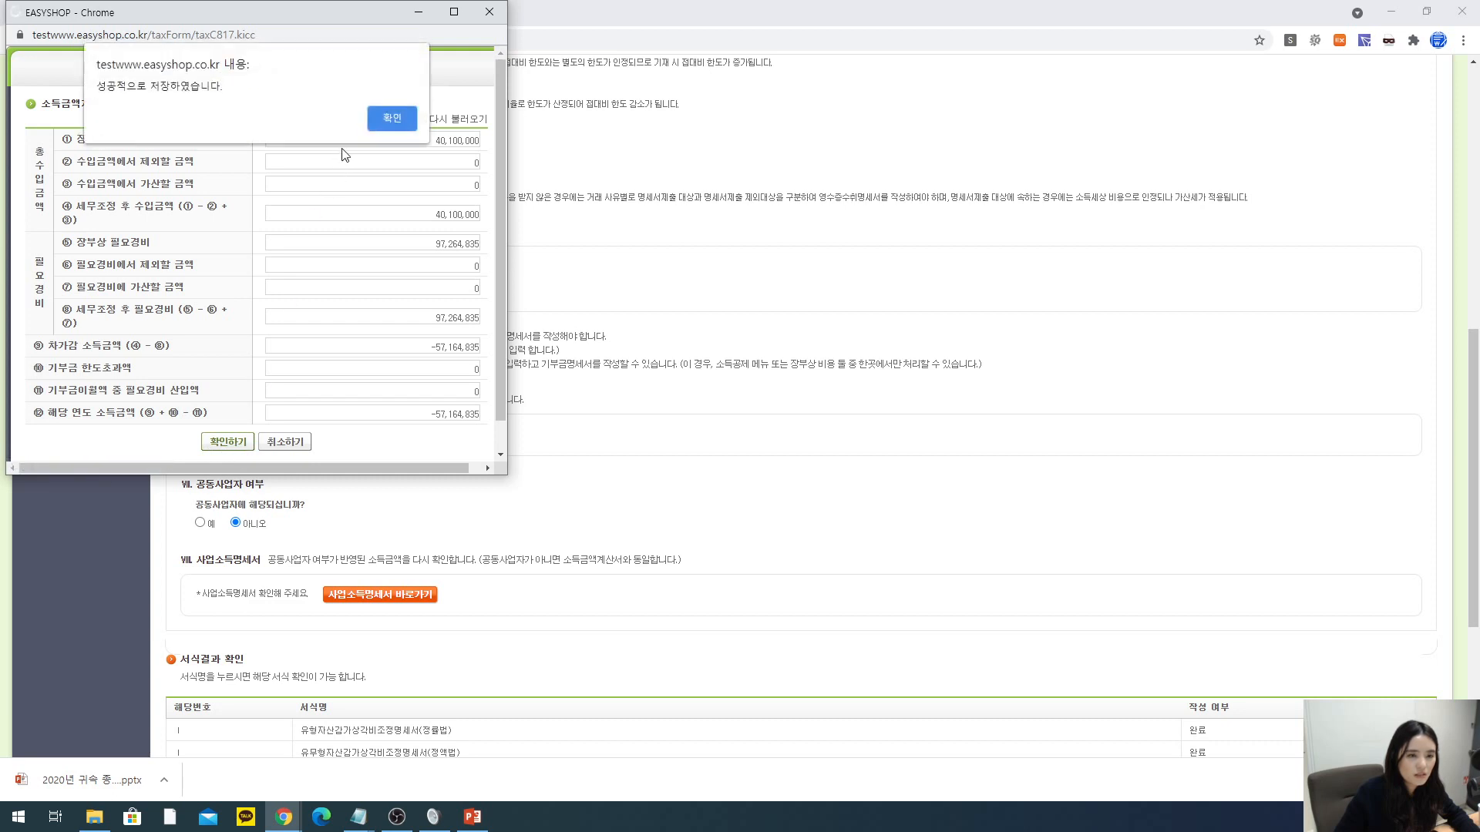
pyautogui.click(391, 118)
pyautogui.moveTo(177, 504); pyautogui.dragTo(393, 517)
pyautogui.click(190, 442)
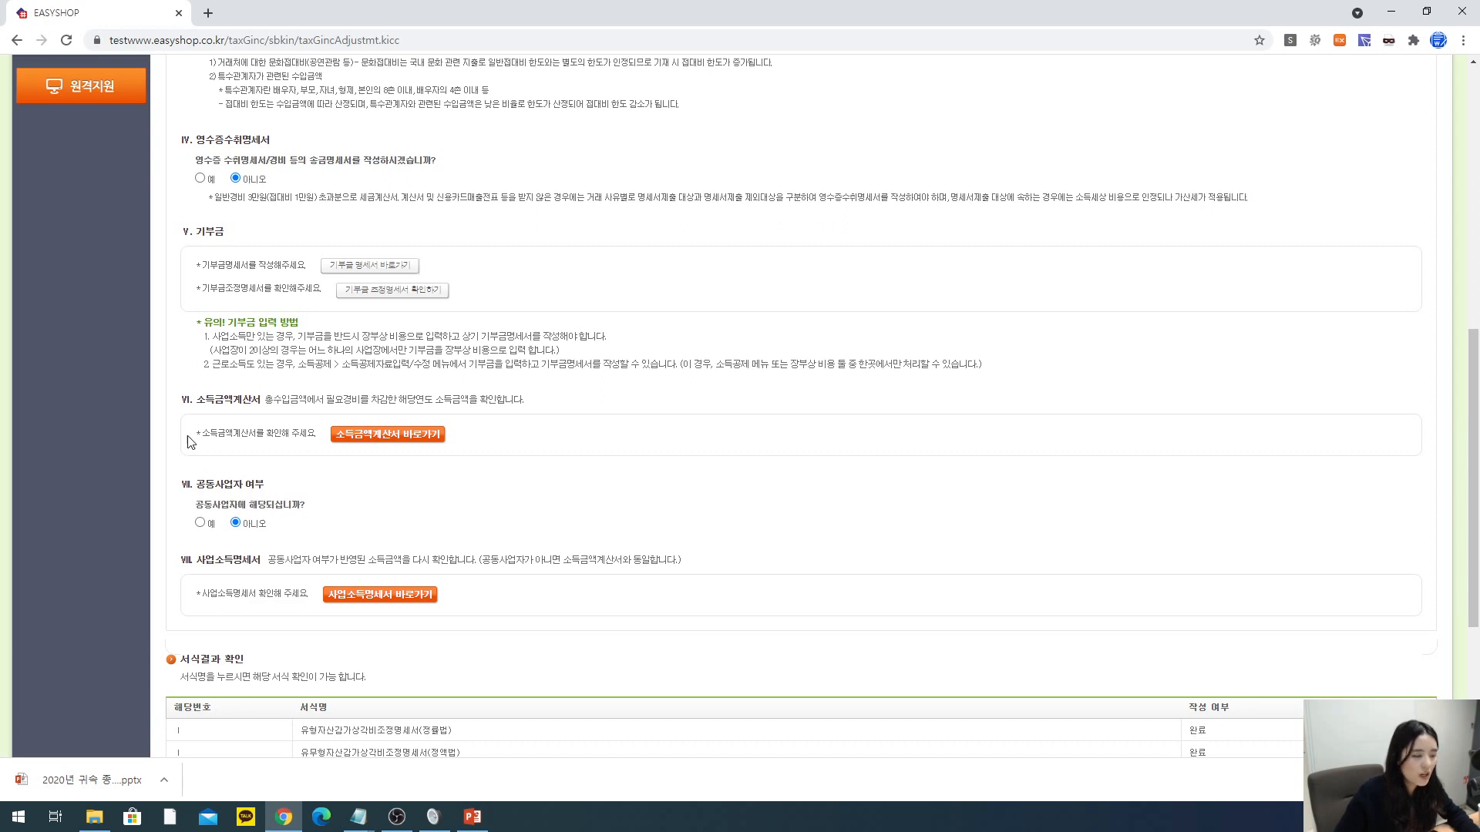
# - Answer 예 to the 공동사업자 question and enter a 분배비율 of 50 in rows 1 and 2 of the 공동사업자별 분배명세서
pyautogui.click(200, 523)
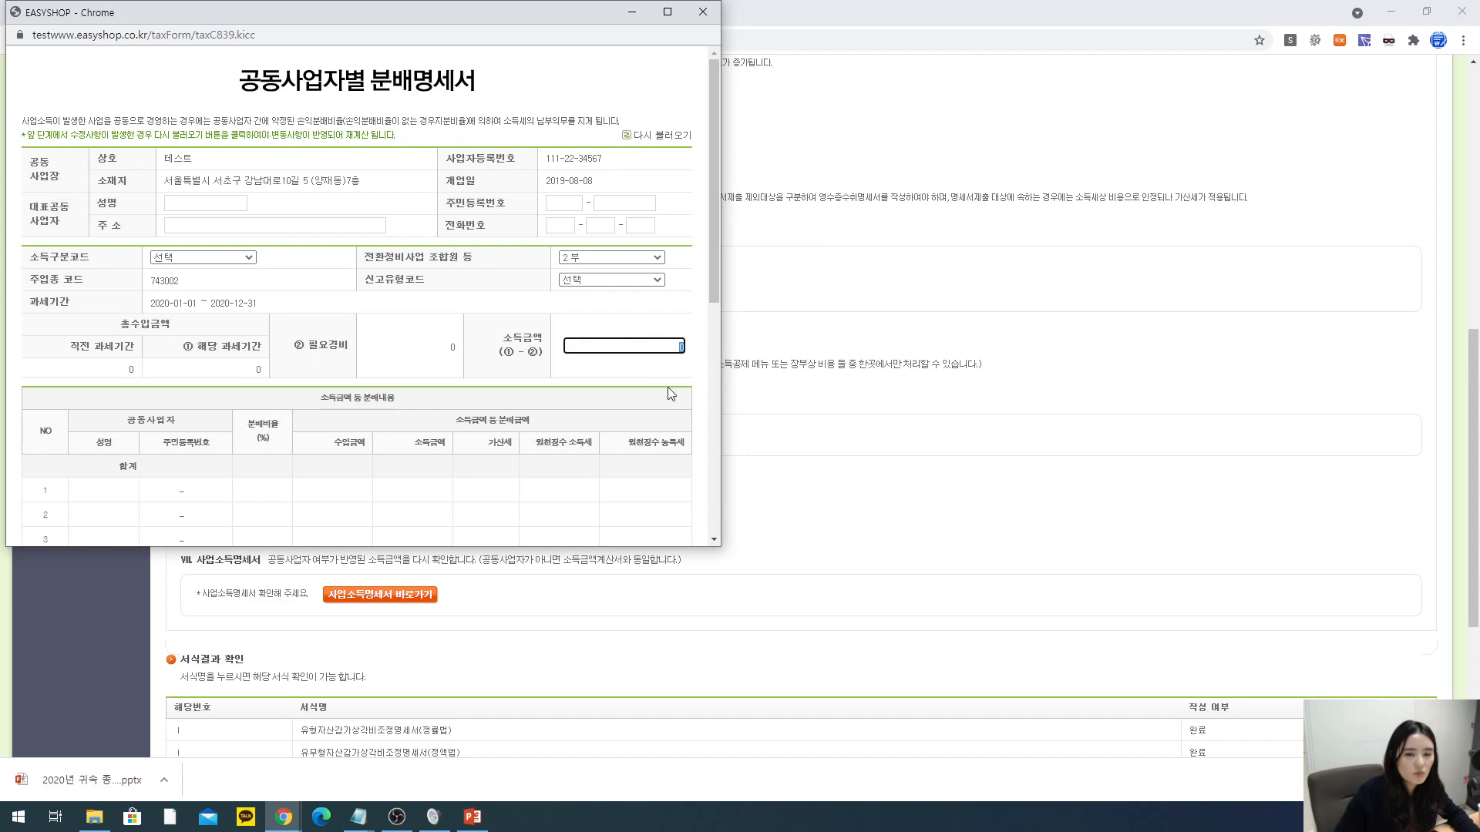
pyautogui.scroll(-4, 488, 260)
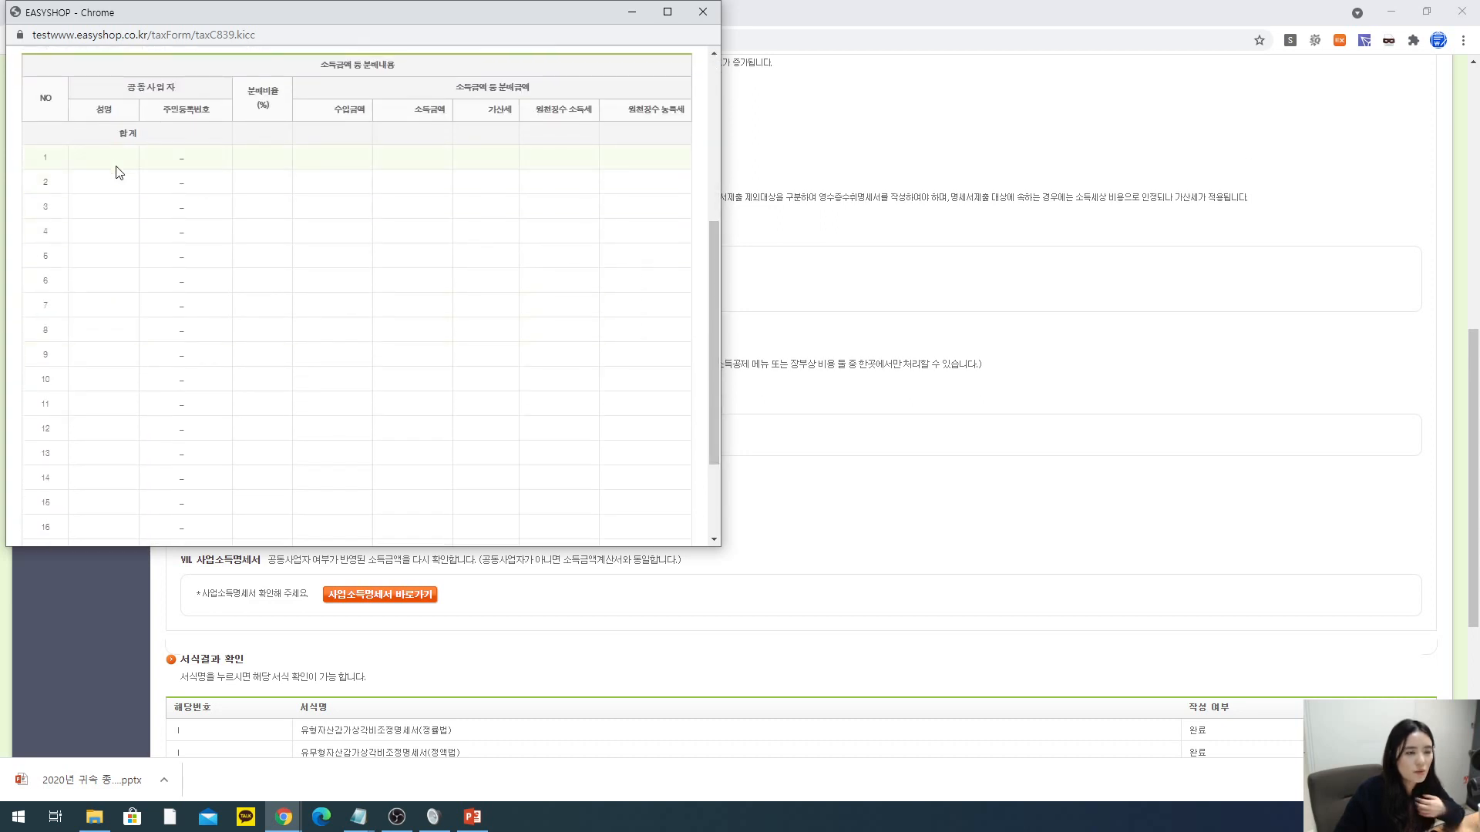
pyautogui.click(267, 163)
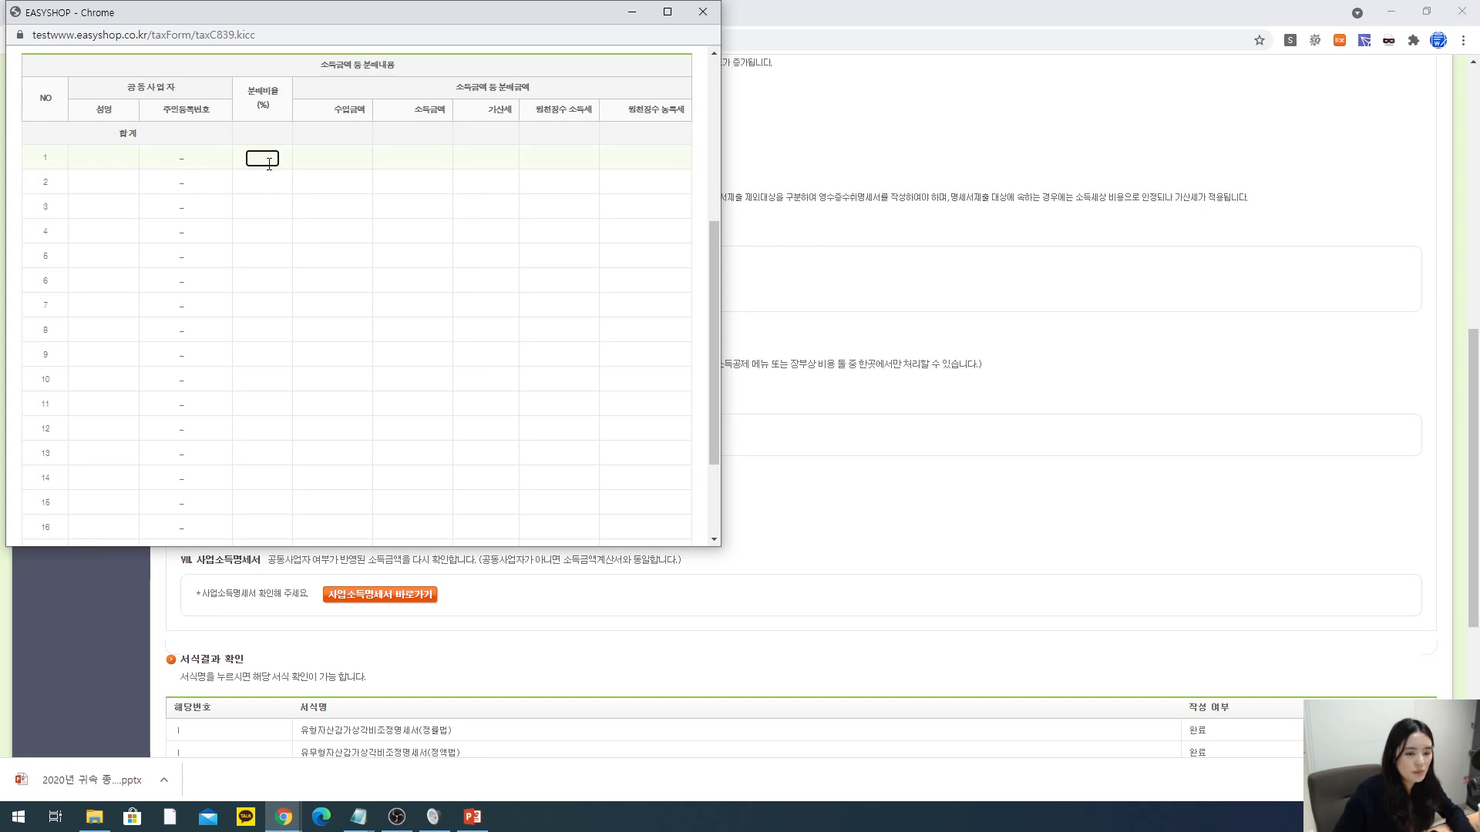
pyautogui.write('50')
pyautogui.click(269, 177)
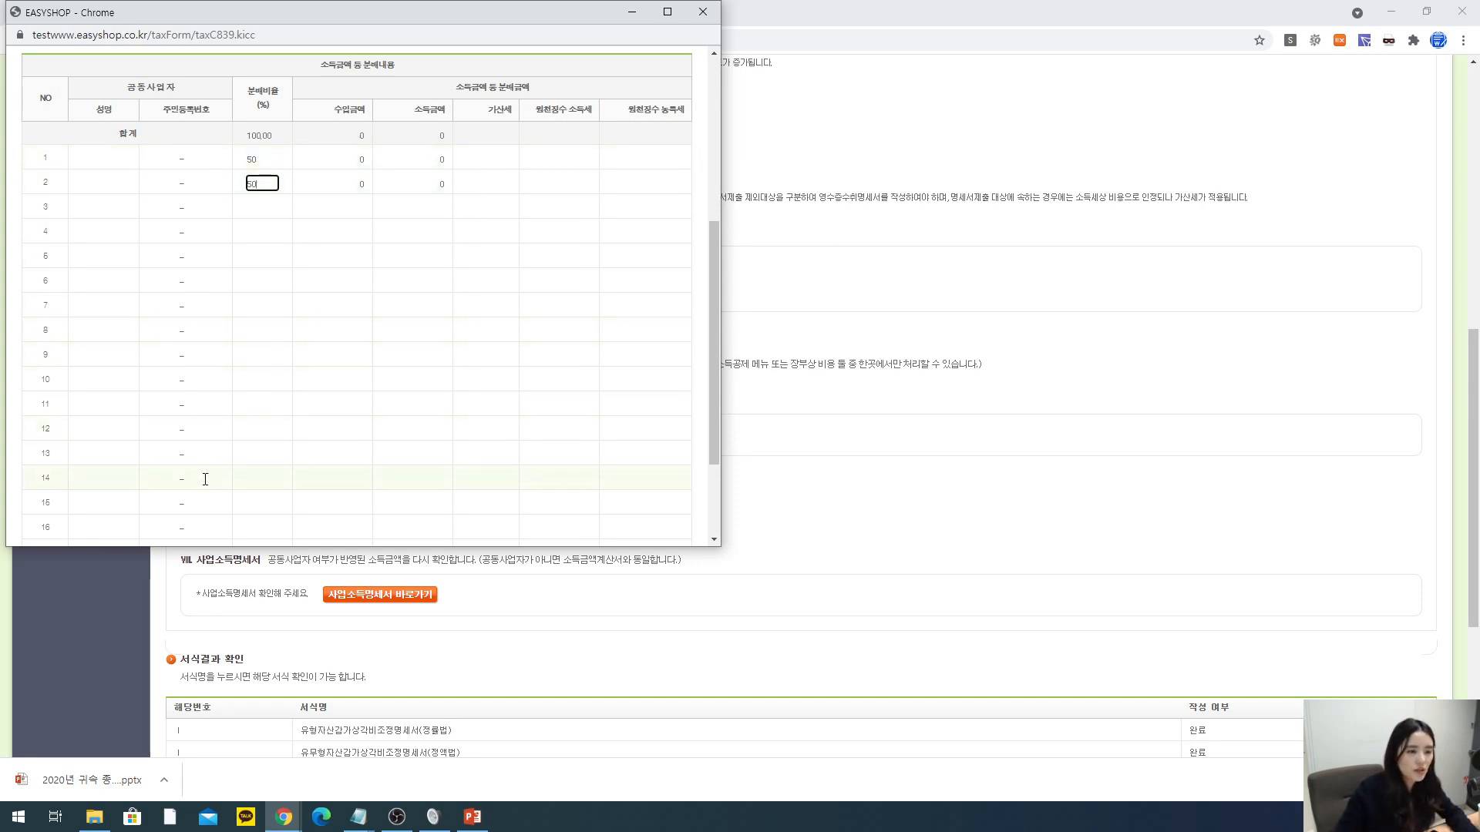
# - Review the 공동사업자별 분배명세서, checking the 합계 of the 분배비율 column and the business details above it
pyautogui.scroll(-3, 205, 463)
pyautogui.scroll(8, 198, 430)
pyautogui.scroll(-5, 223, 439)
pyautogui.scroll(4, 261, 314)
pyautogui.scroll(-4, 571, 463)
pyautogui.scroll(5, 251, 242)
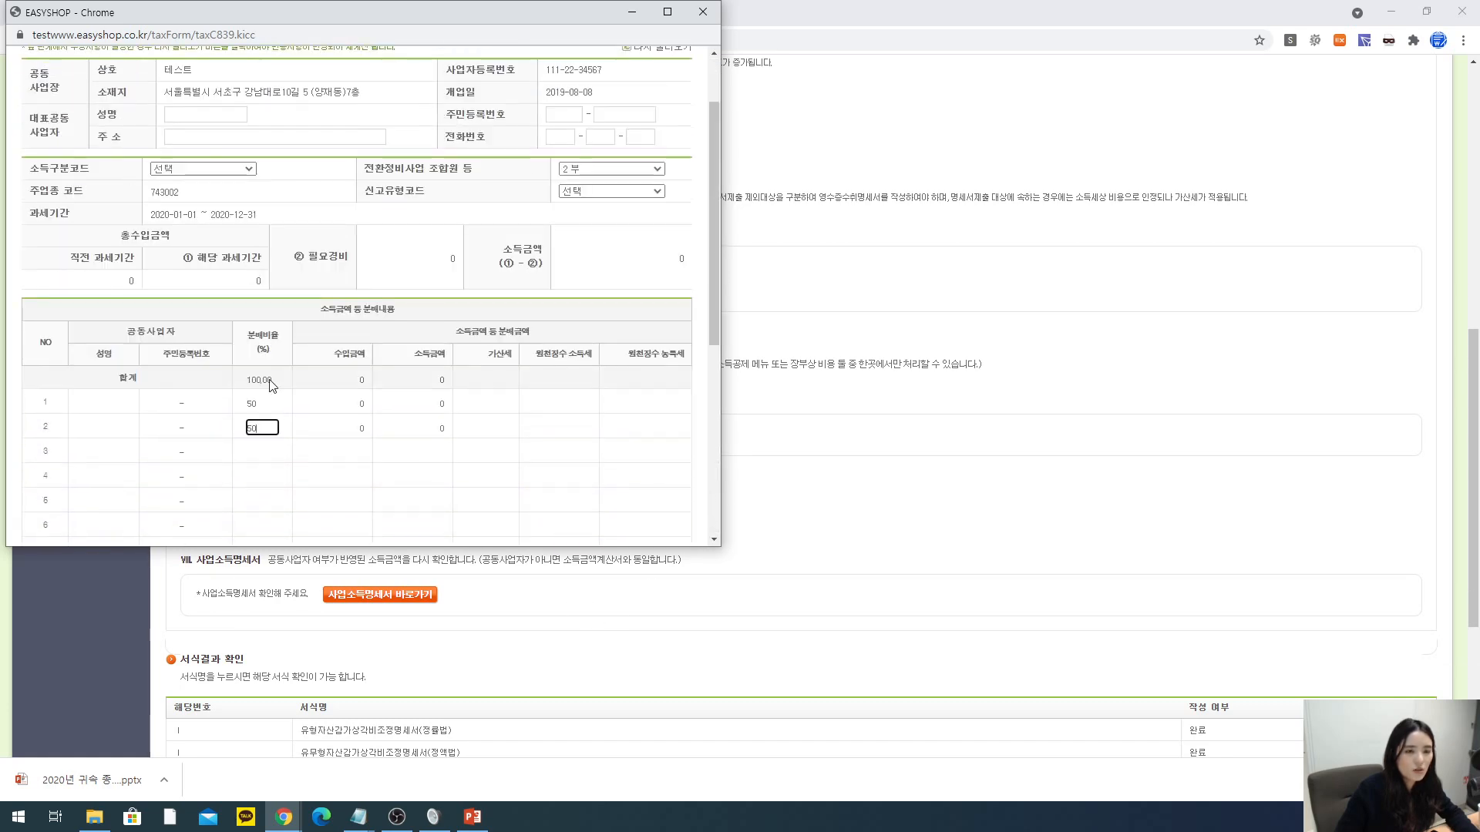
pyautogui.doubleClick(259, 380)
pyautogui.click(400, 303)
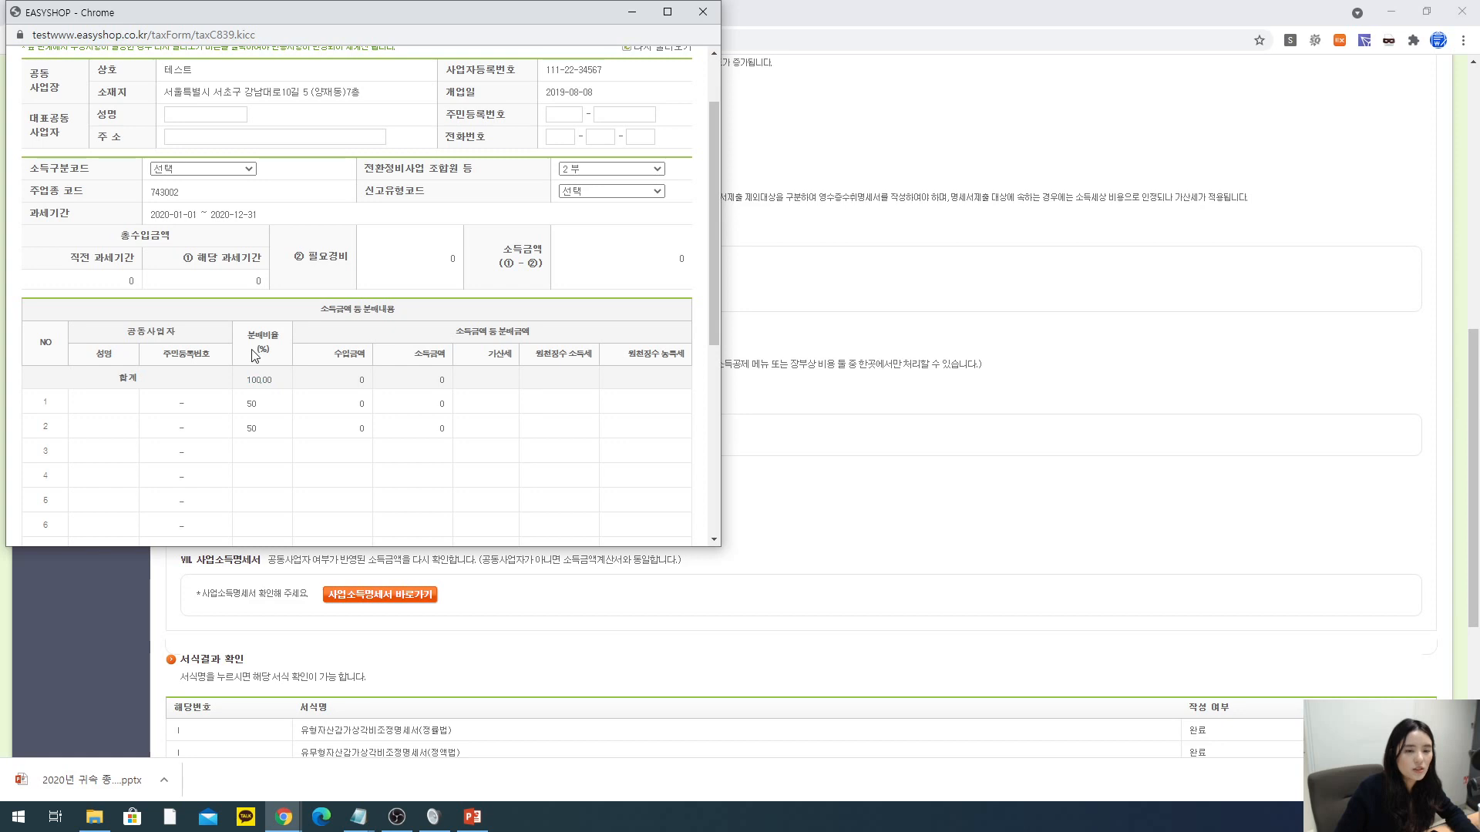
# - Review the 공동사업자별 분배명세서 form, close it, and set the joint business owner question to 아니오, accepting deletion of its data
pyautogui.scroll(-5, 553, 385)
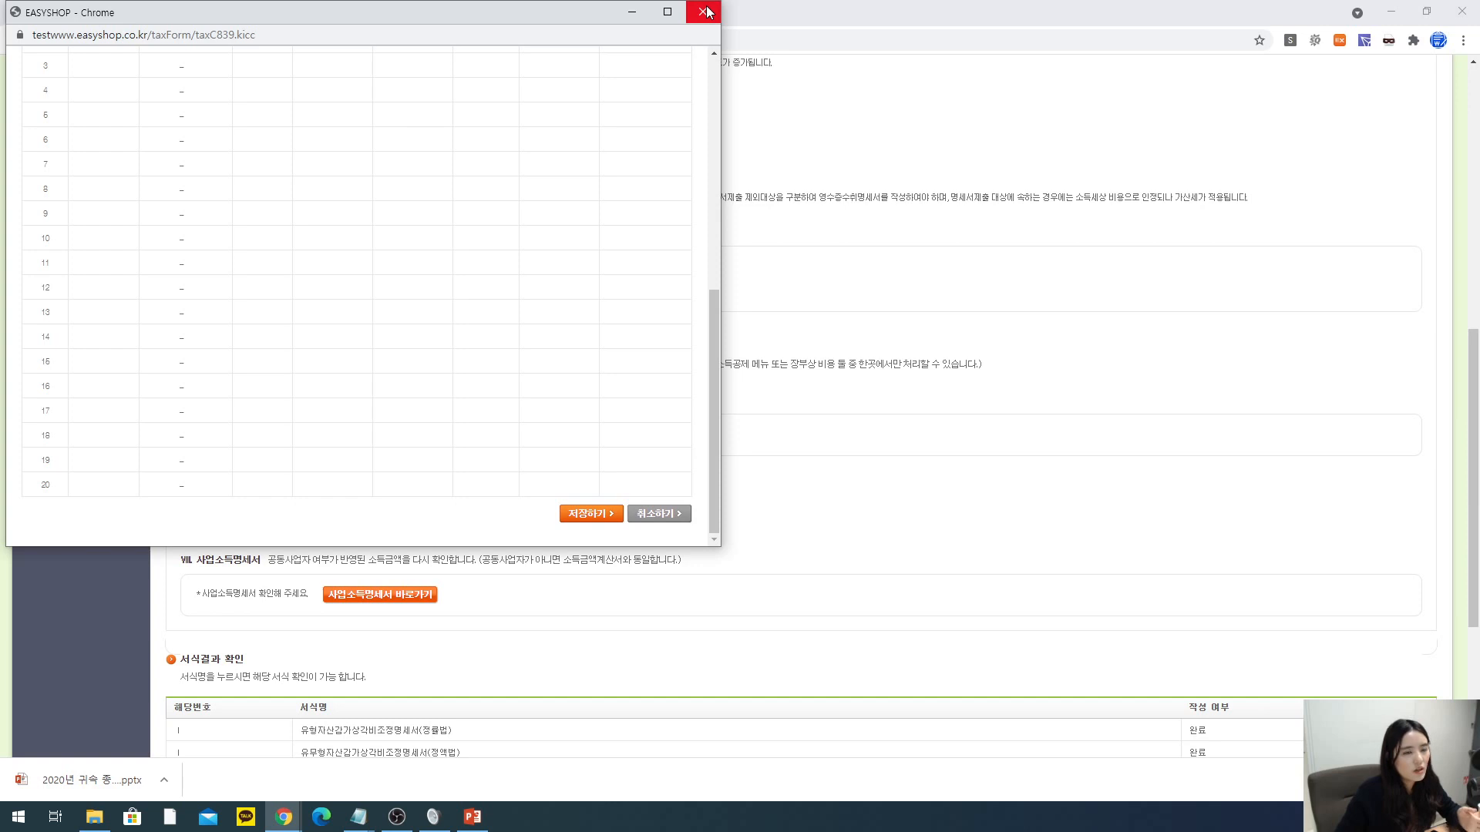
pyautogui.scroll(8, 534, 221)
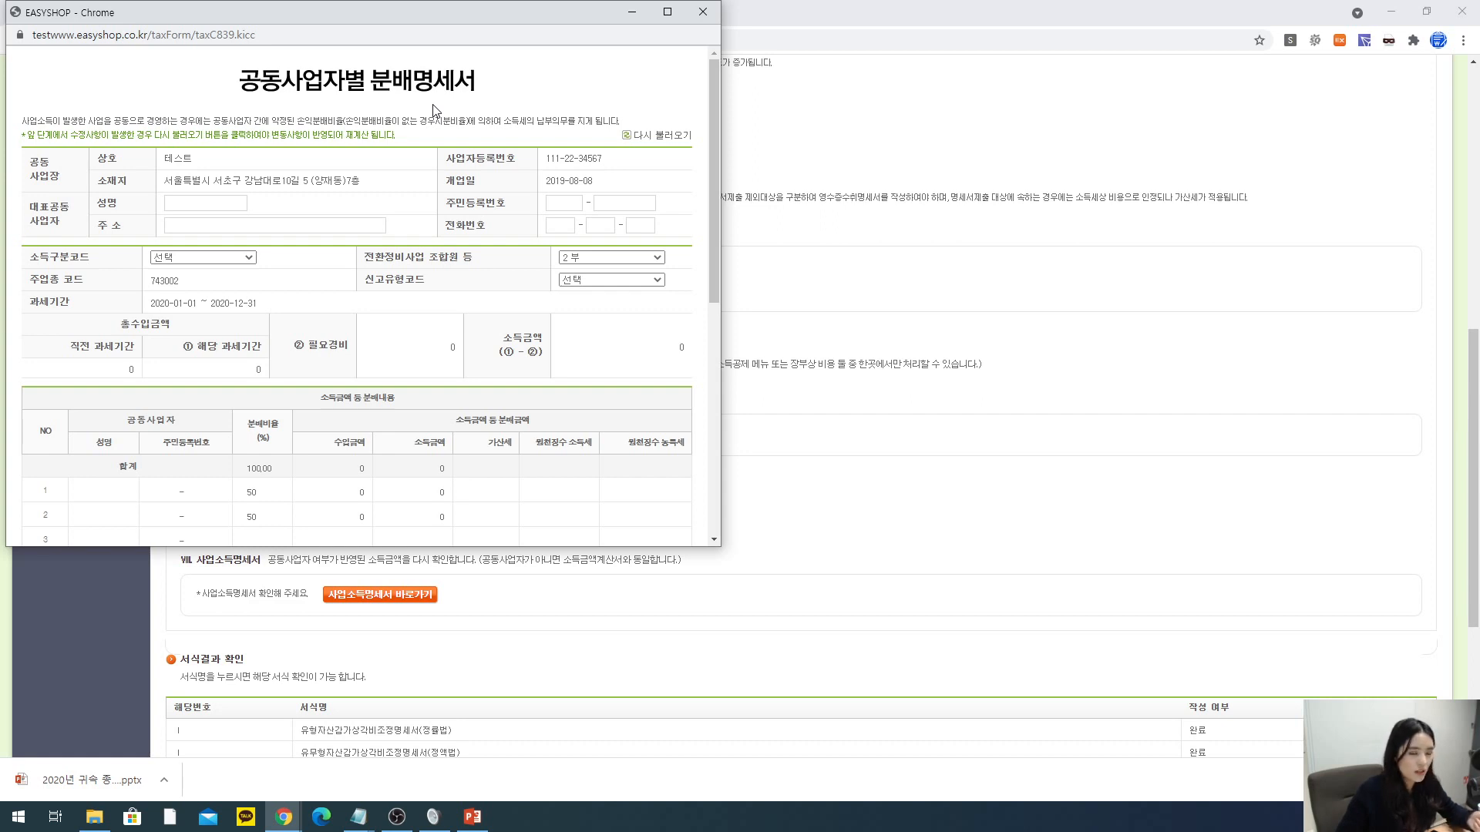
pyautogui.click(704, 13)
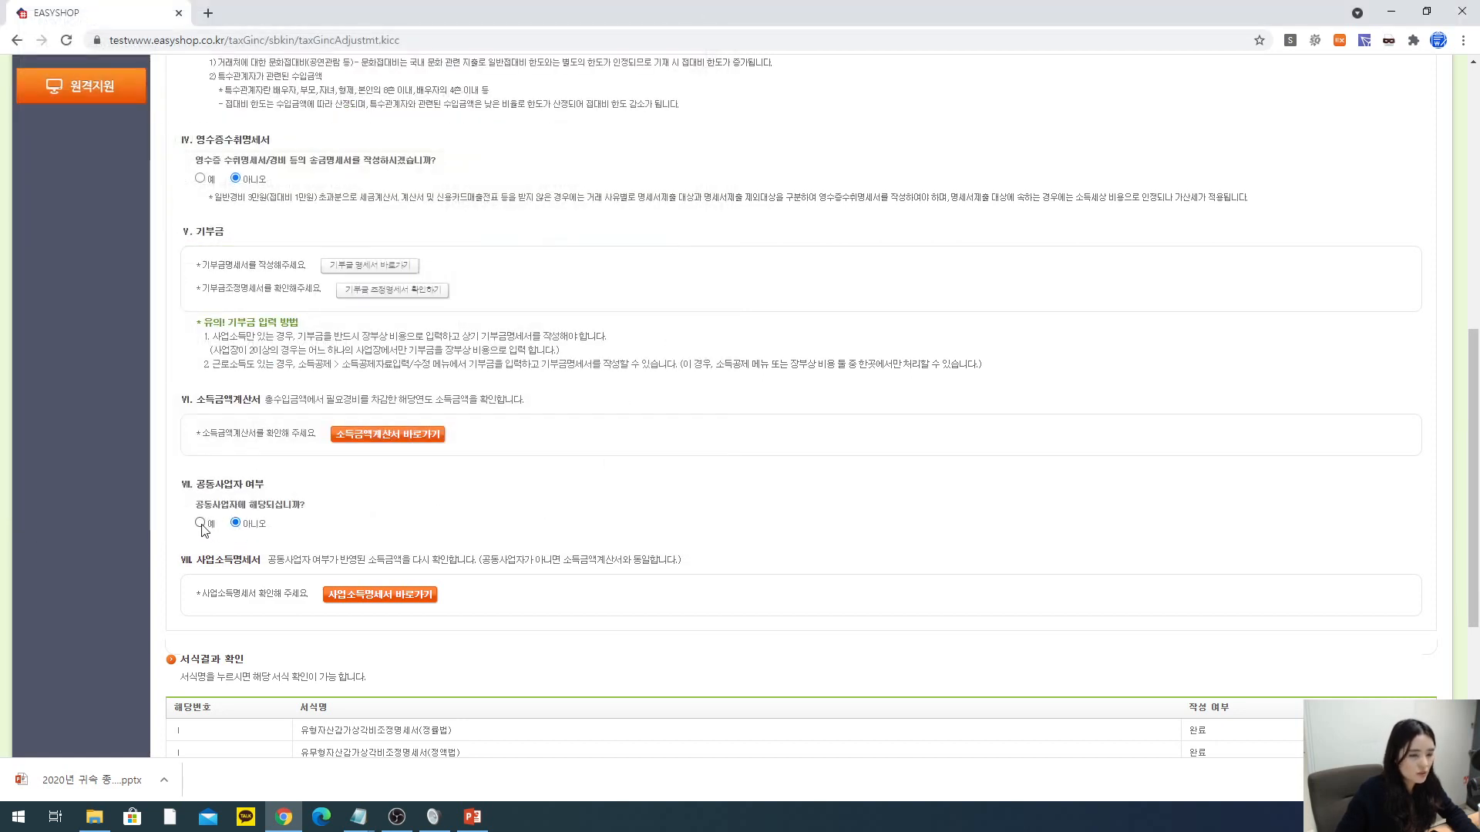
pyautogui.click(242, 528)
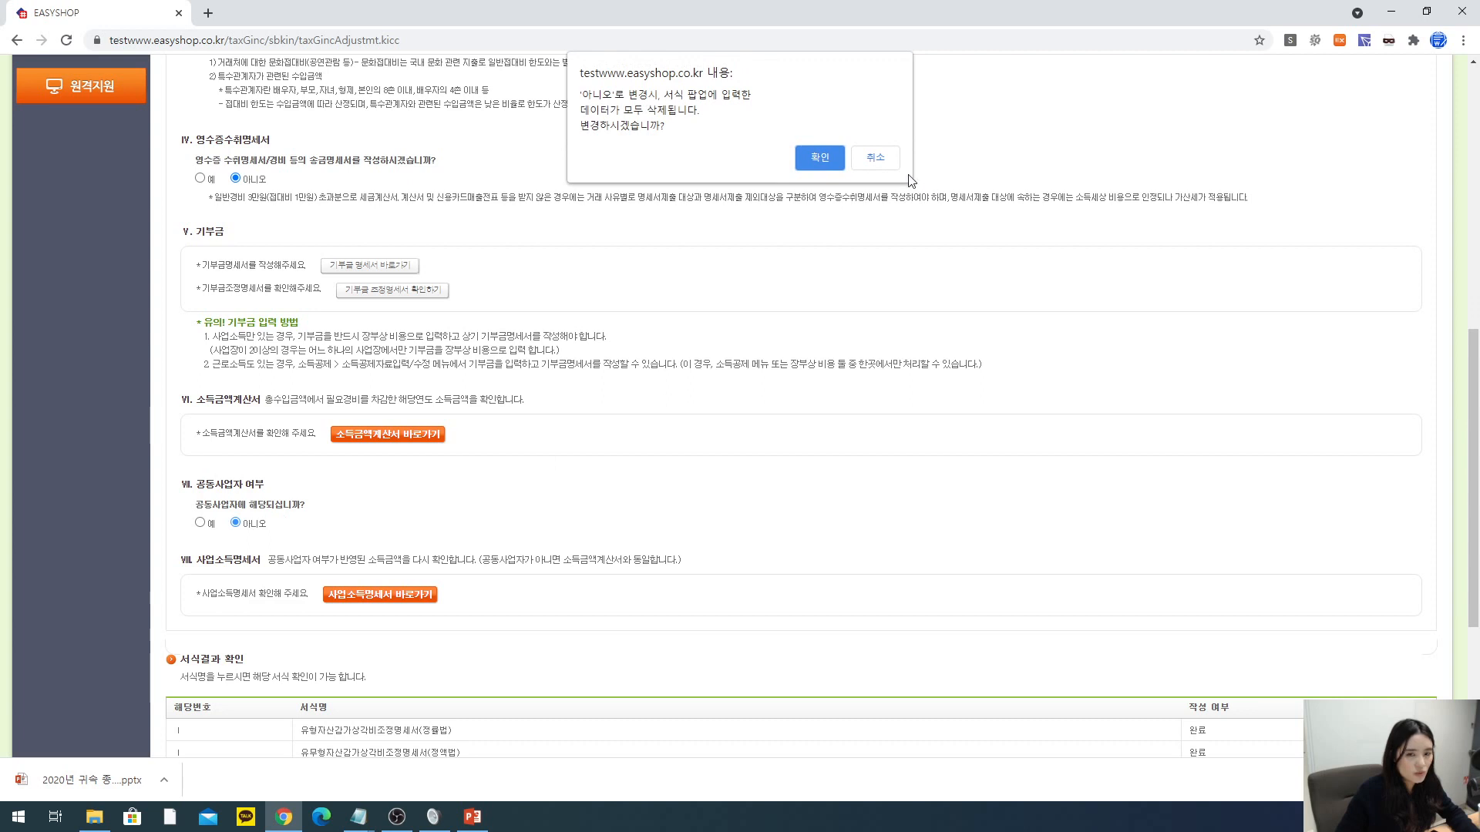
pyautogui.click(828, 157)
# - Open the 사업소득명세서, check its revenue, expense and income amounts, and confirm the statement
pyautogui.click(376, 596)
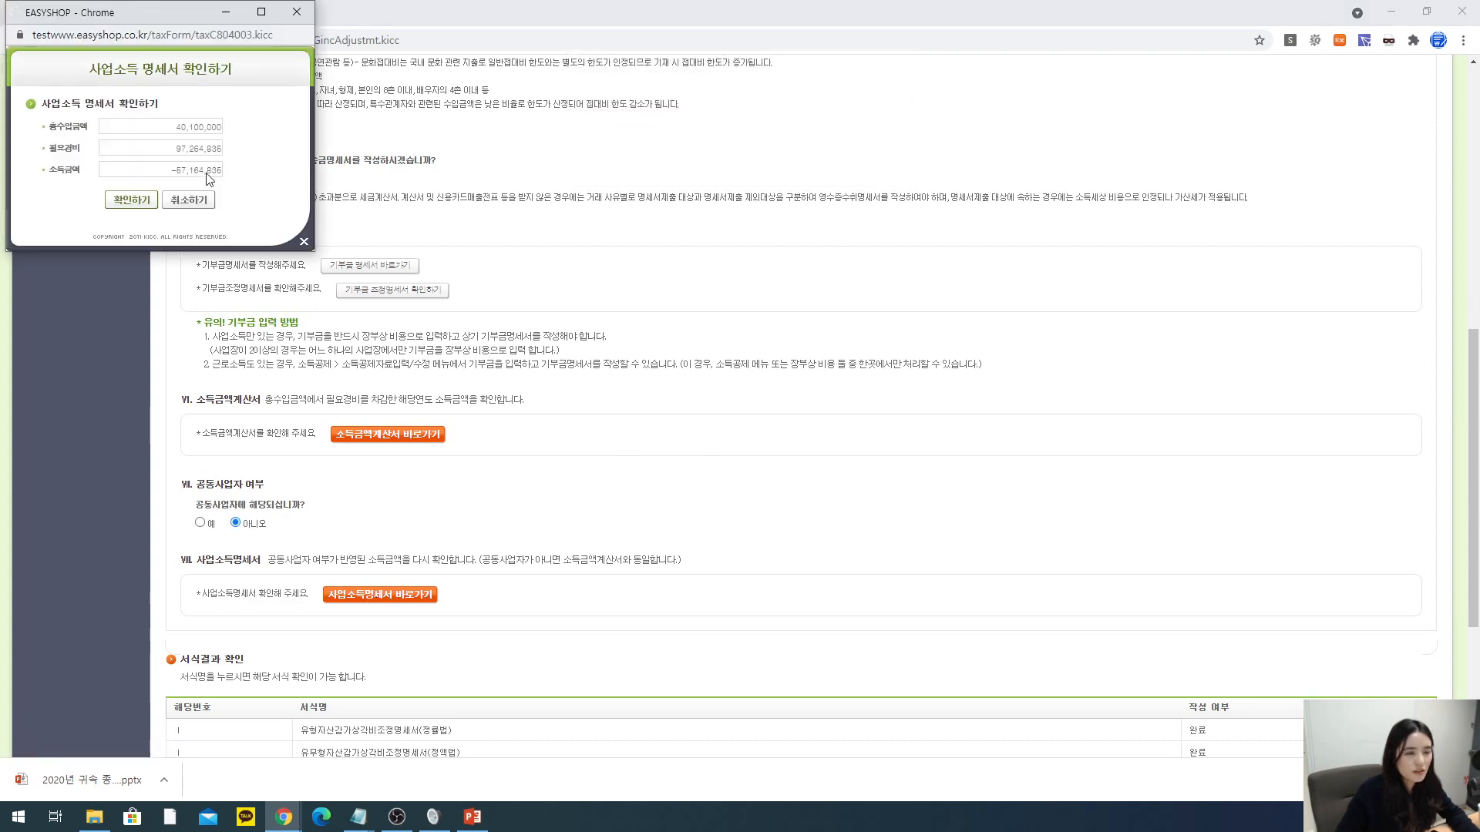
pyautogui.moveTo(156, 9); pyautogui.dragTo(418, 261)
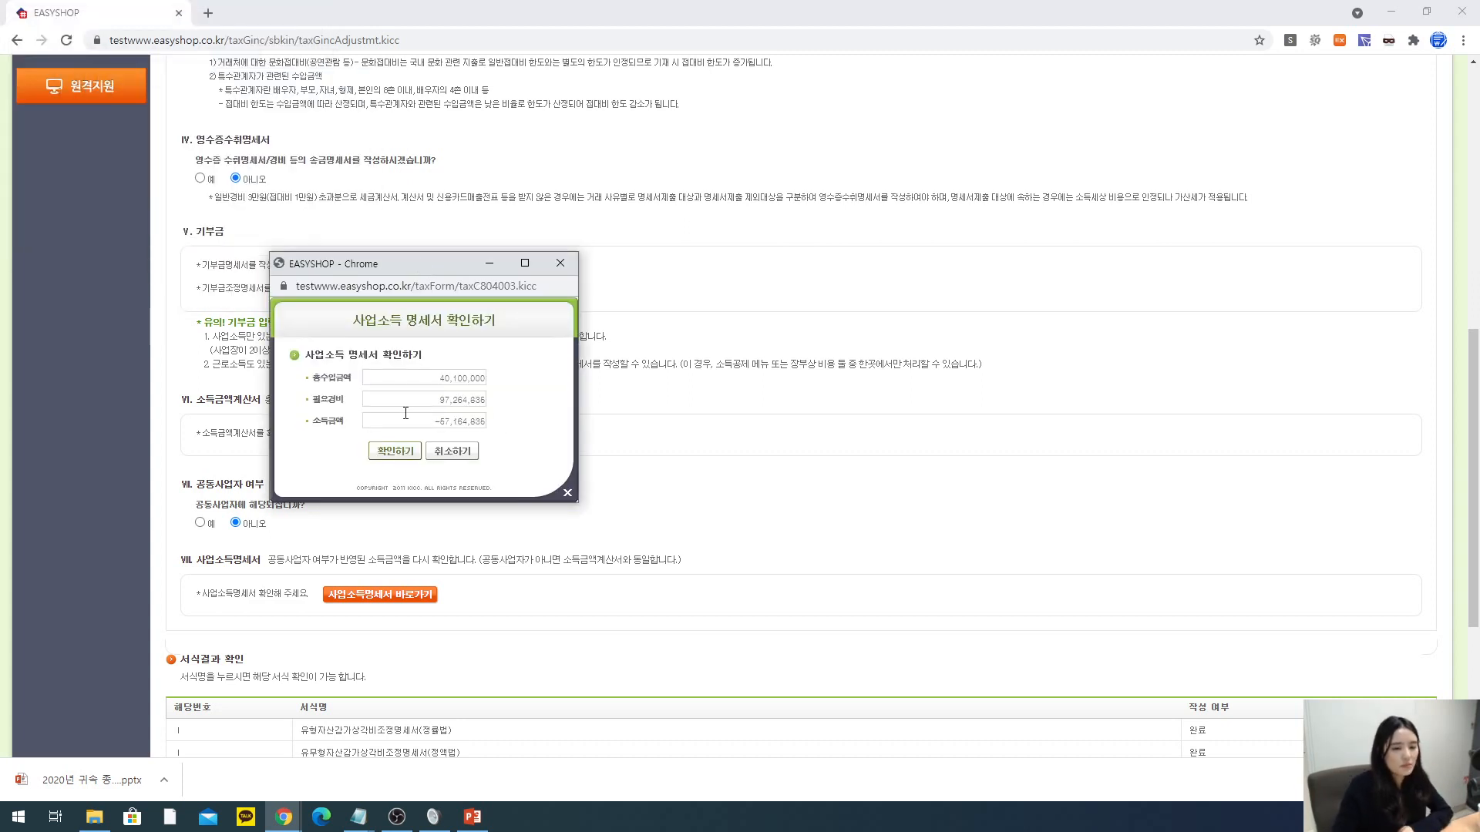
pyautogui.moveTo(417, 421); pyautogui.dragTo(483, 421)
pyautogui.click(510, 431)
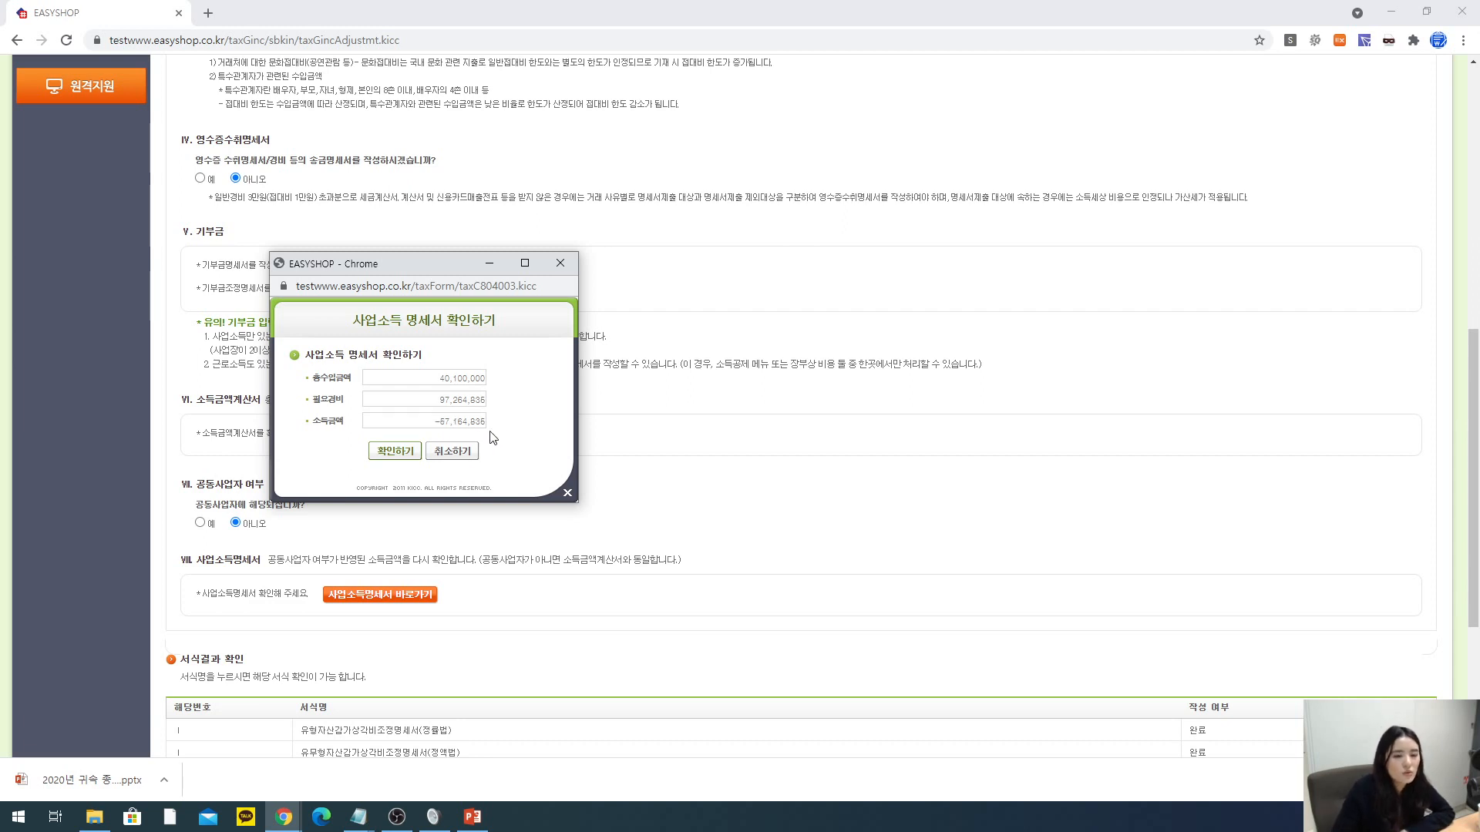
pyautogui.click(387, 461)
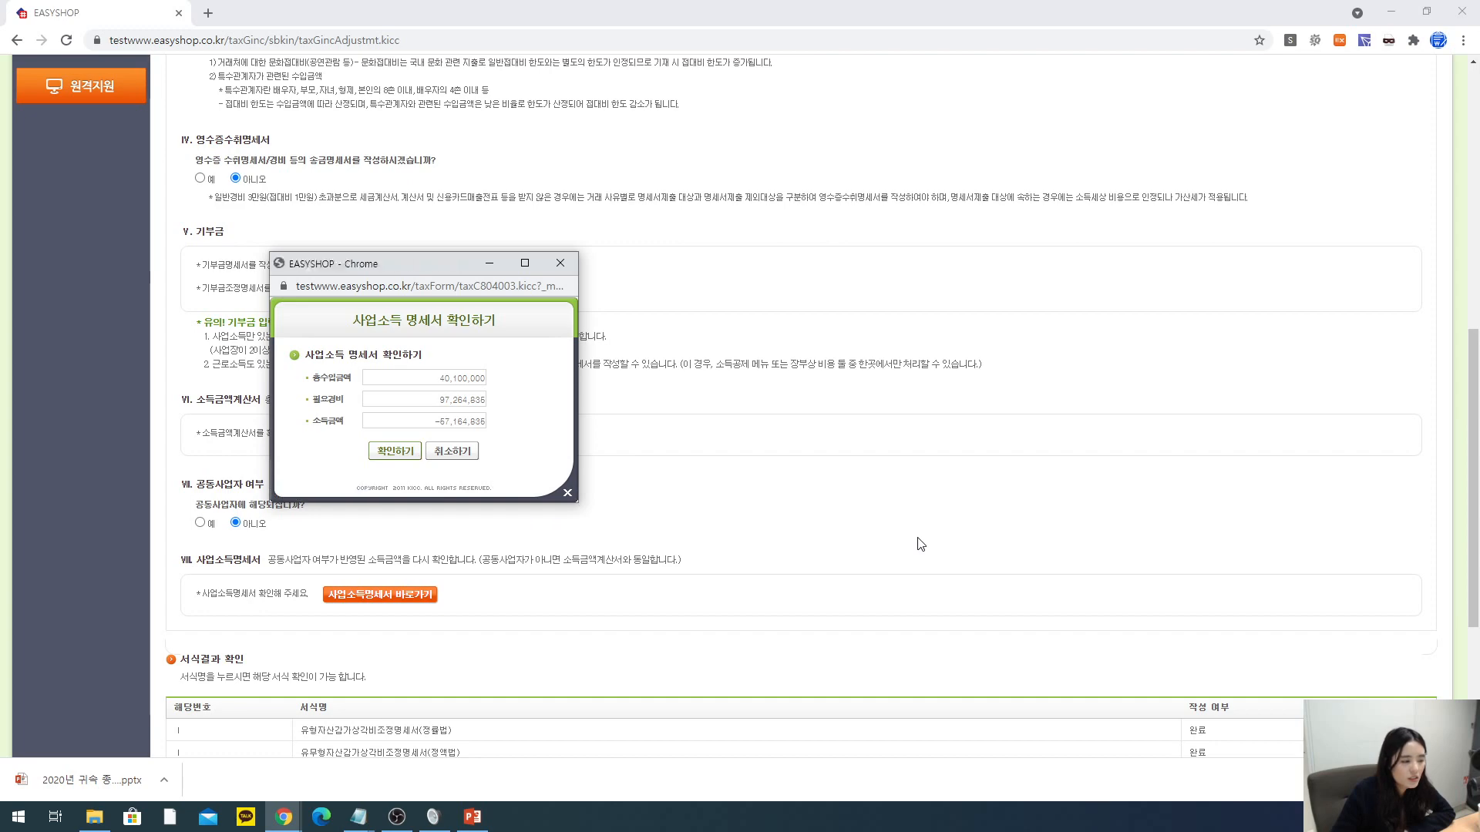
# - Proceed to the 소득합산 stage, confirm the list of businesses to report, and review the per-business income table
pyautogui.scroll(-5, 787, 516)
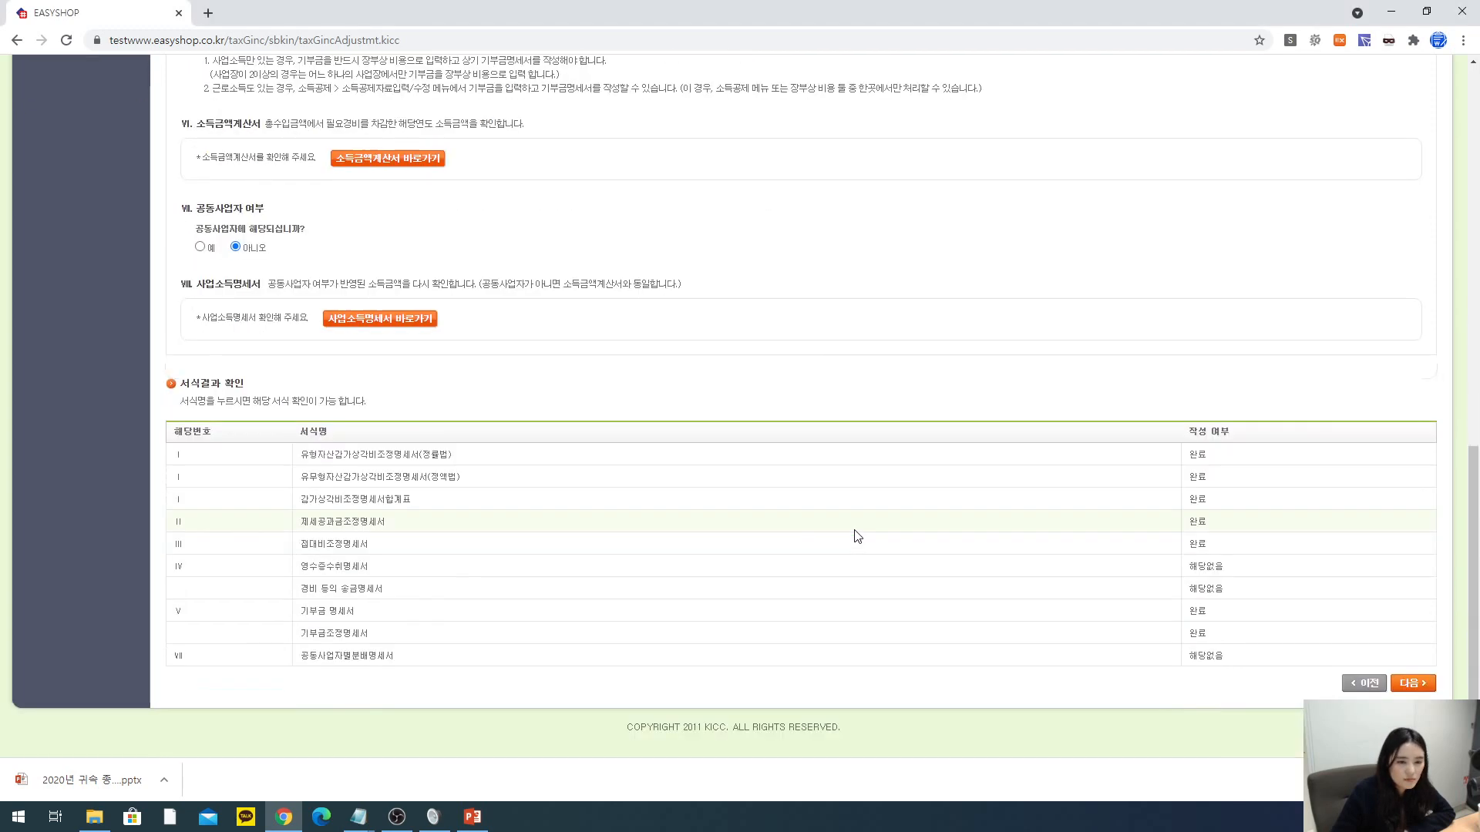
pyautogui.click(1413, 683)
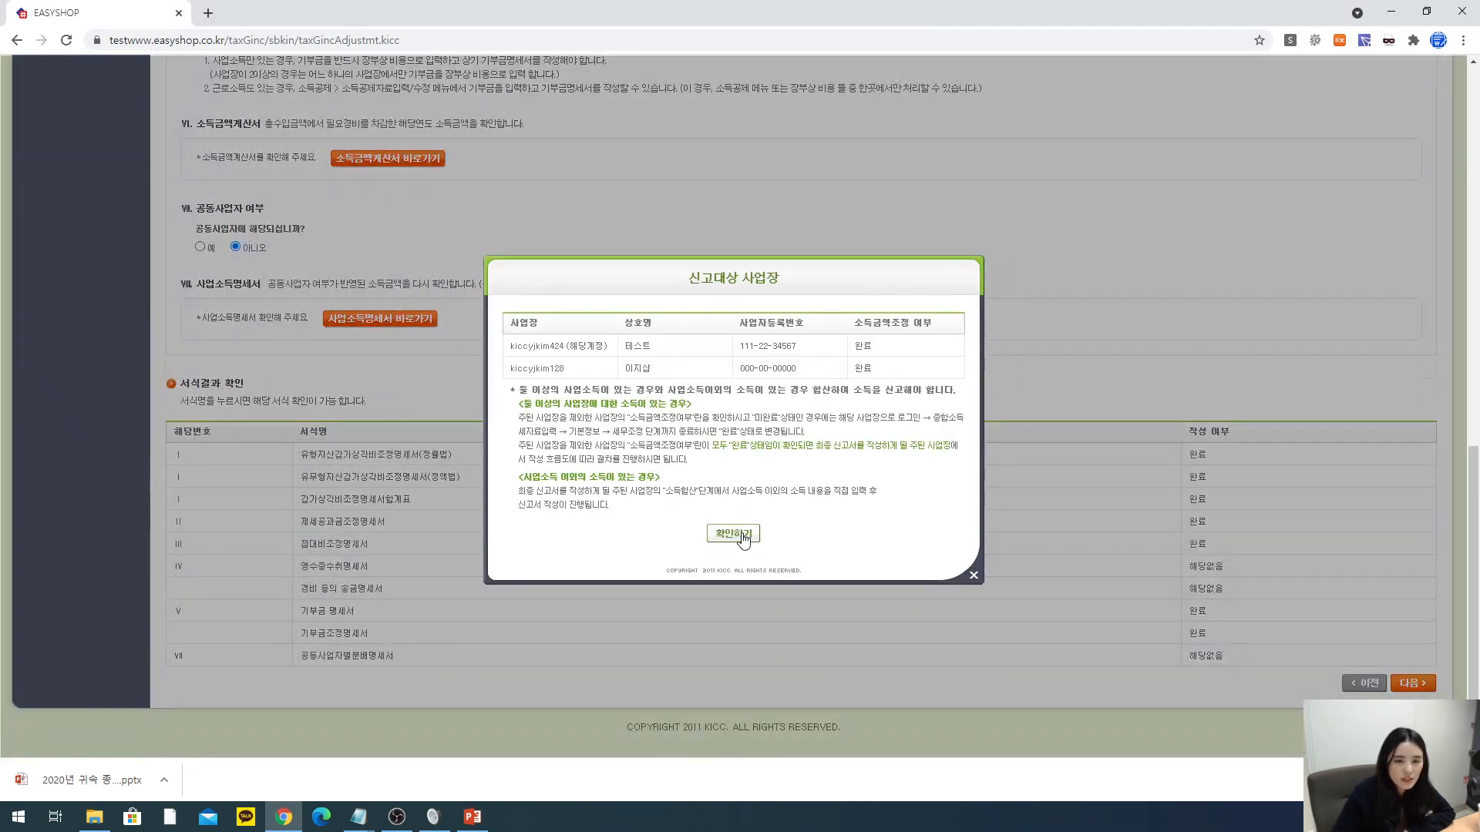
pyautogui.click(727, 539)
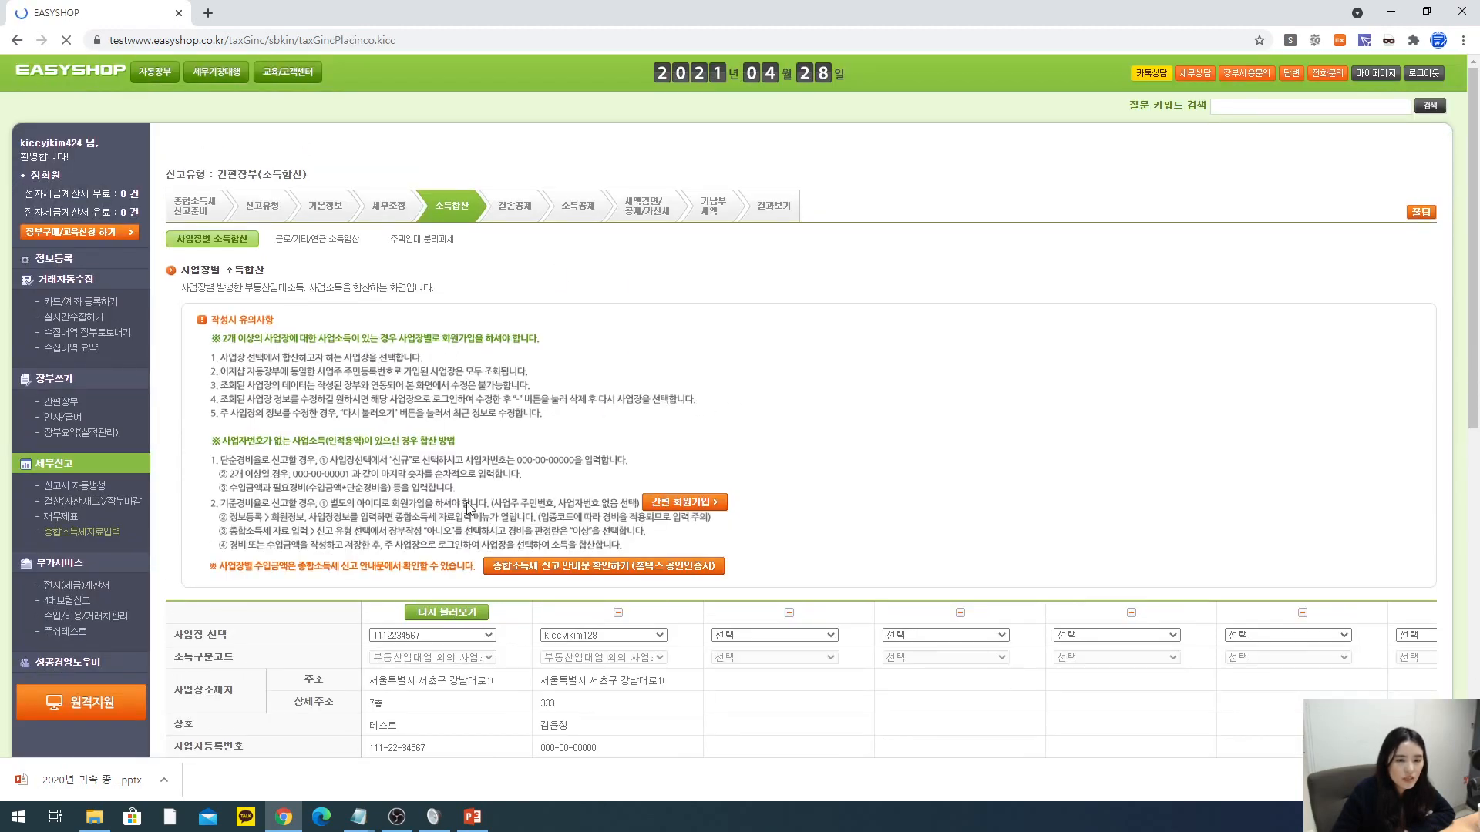
pyautogui.scroll(-2, 639, 385)
pyautogui.scroll(-2, 635, 382)
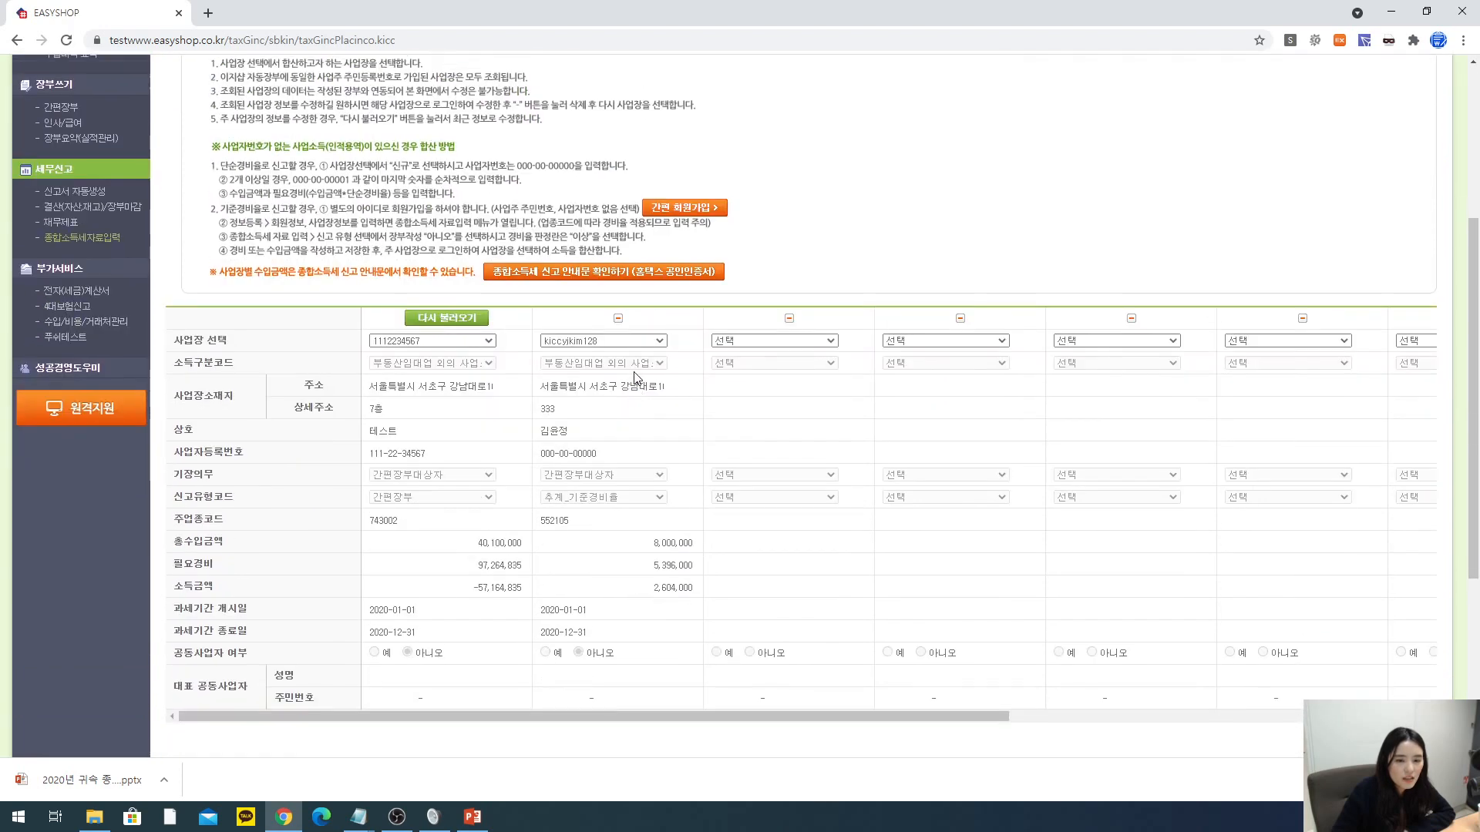
pyautogui.scroll(4, 636, 377)
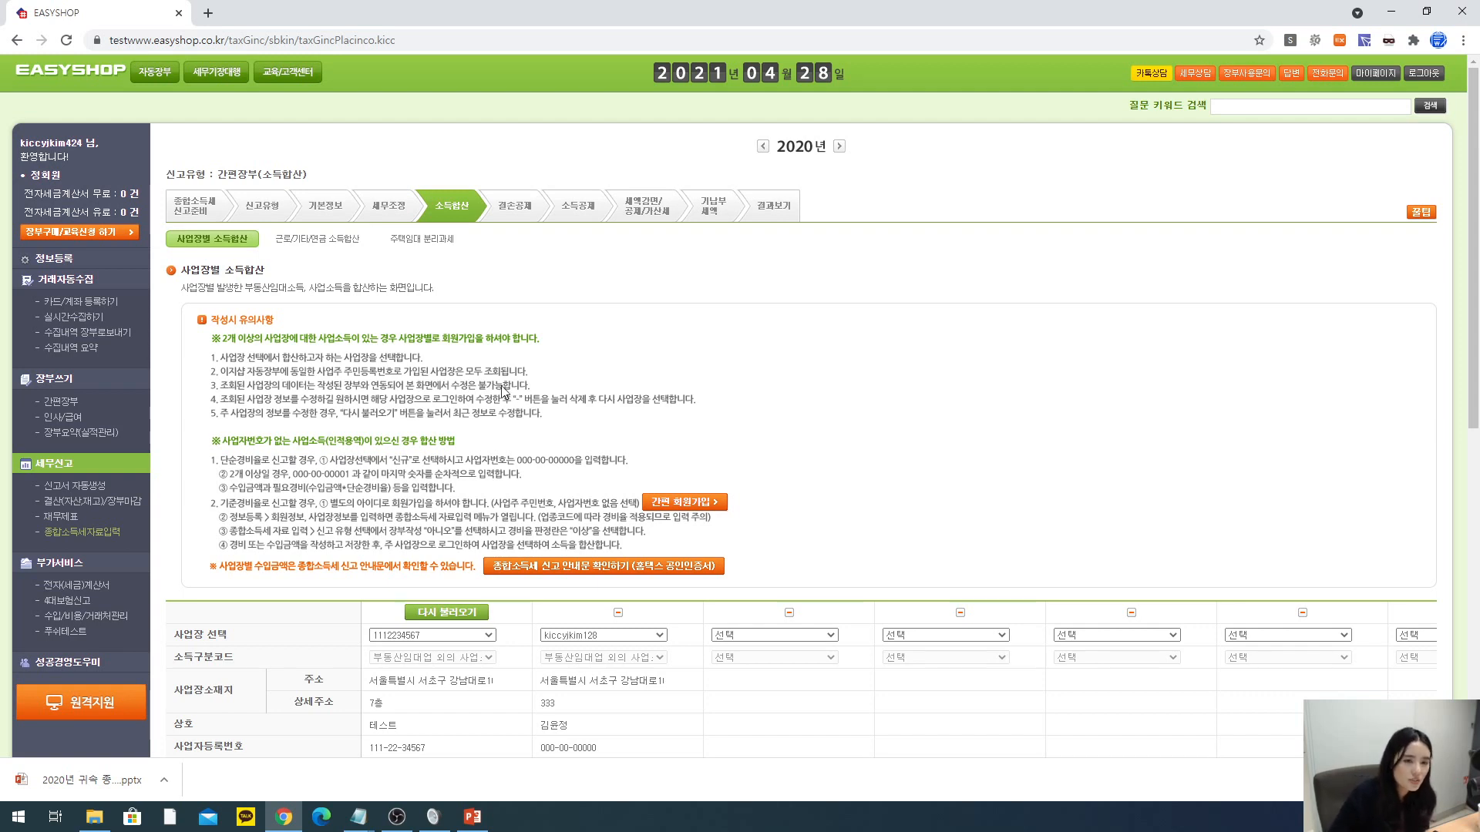
# - Look at the 근로/기타/연금 소득합산 page and return to 사업장별 소득합산
pyautogui.hotkey('alt', 'Tab')
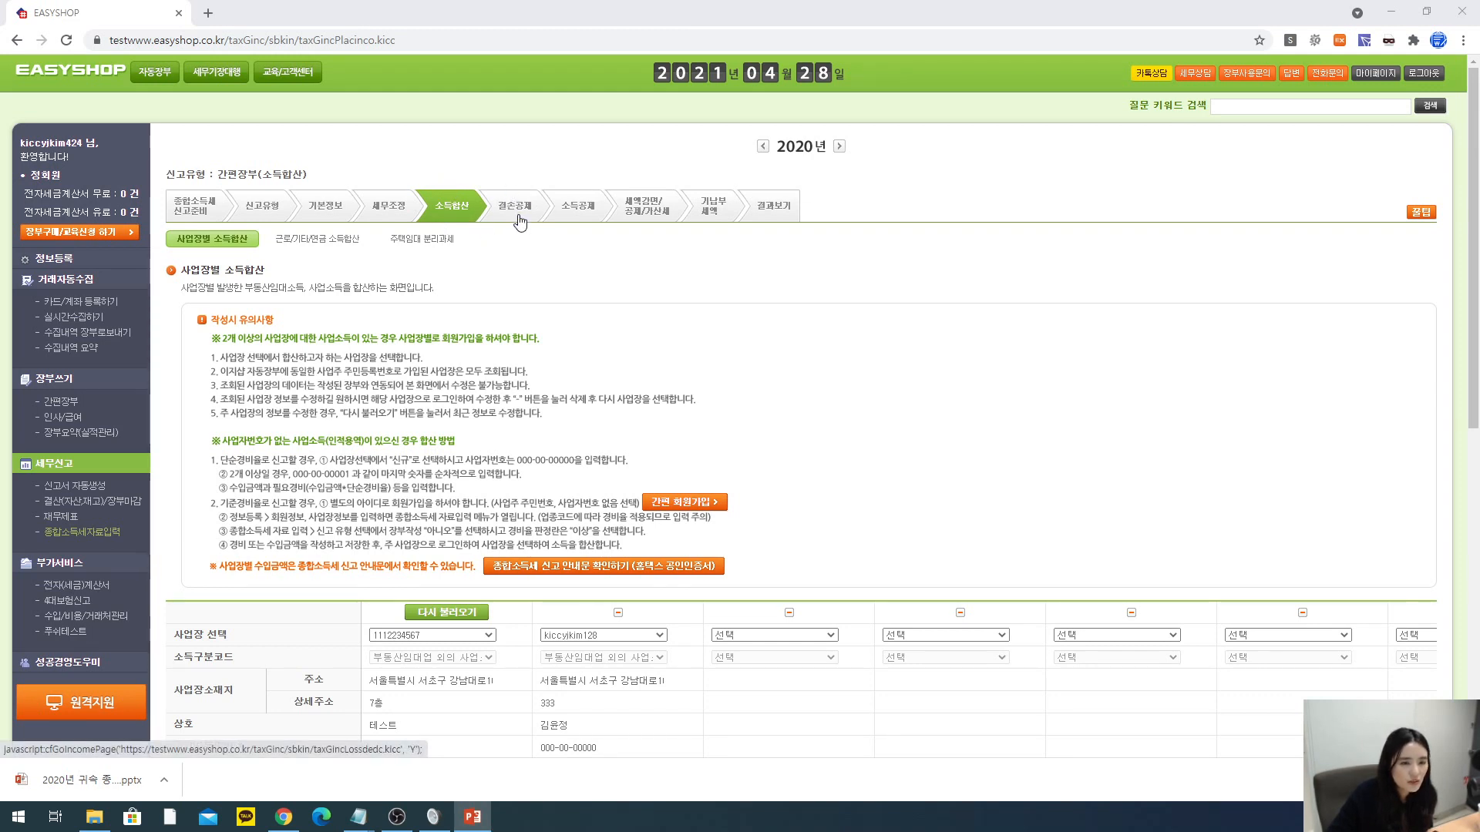
pyautogui.click(337, 252)
pyautogui.click(338, 251)
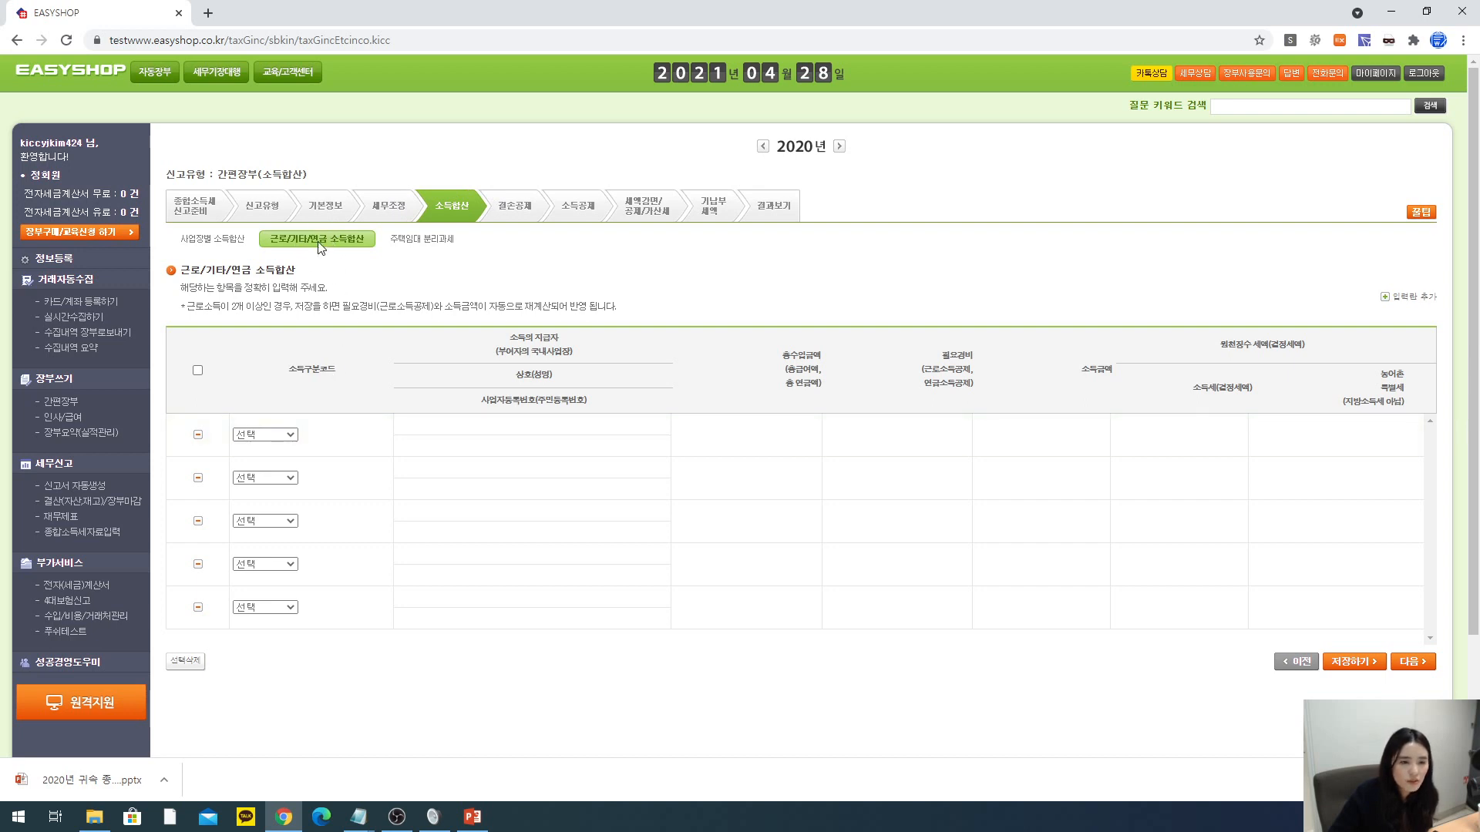
pyautogui.click(212, 239)
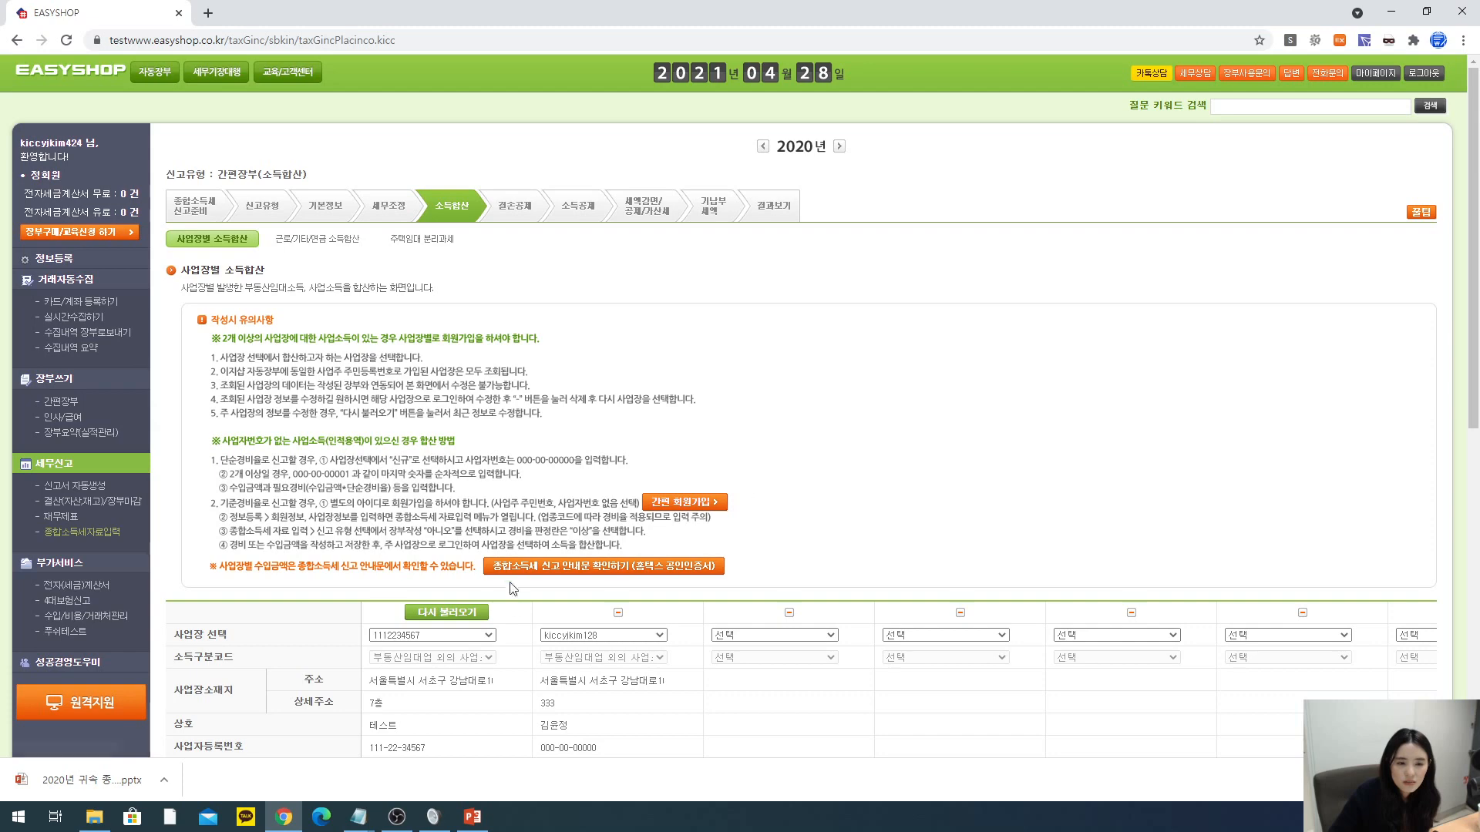
# - Reload the main business's latest data in the 사업장별 소득합산 table and save the table
pyautogui.click(455, 611)
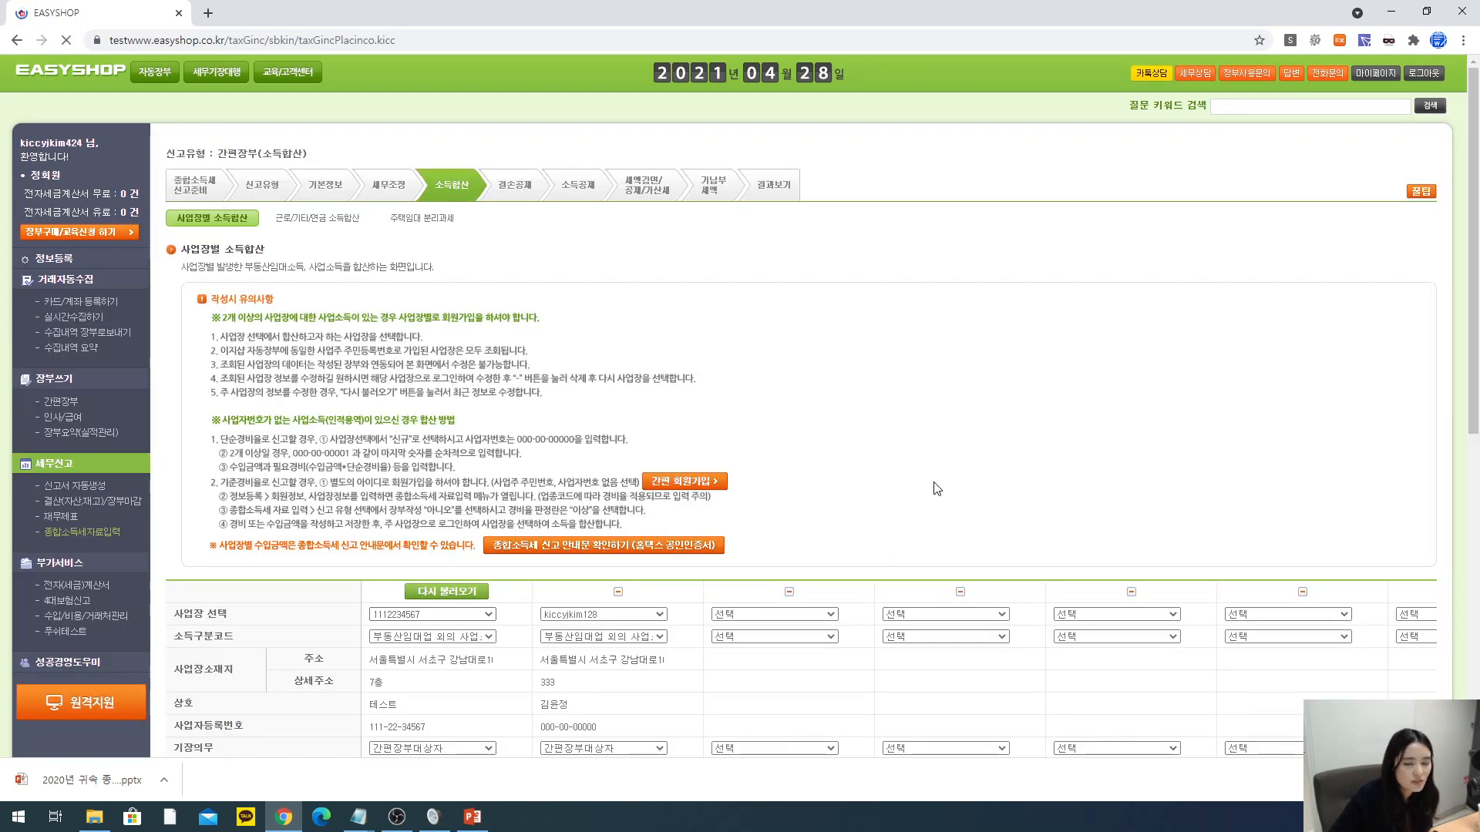
pyautogui.scroll(-8, 935, 488)
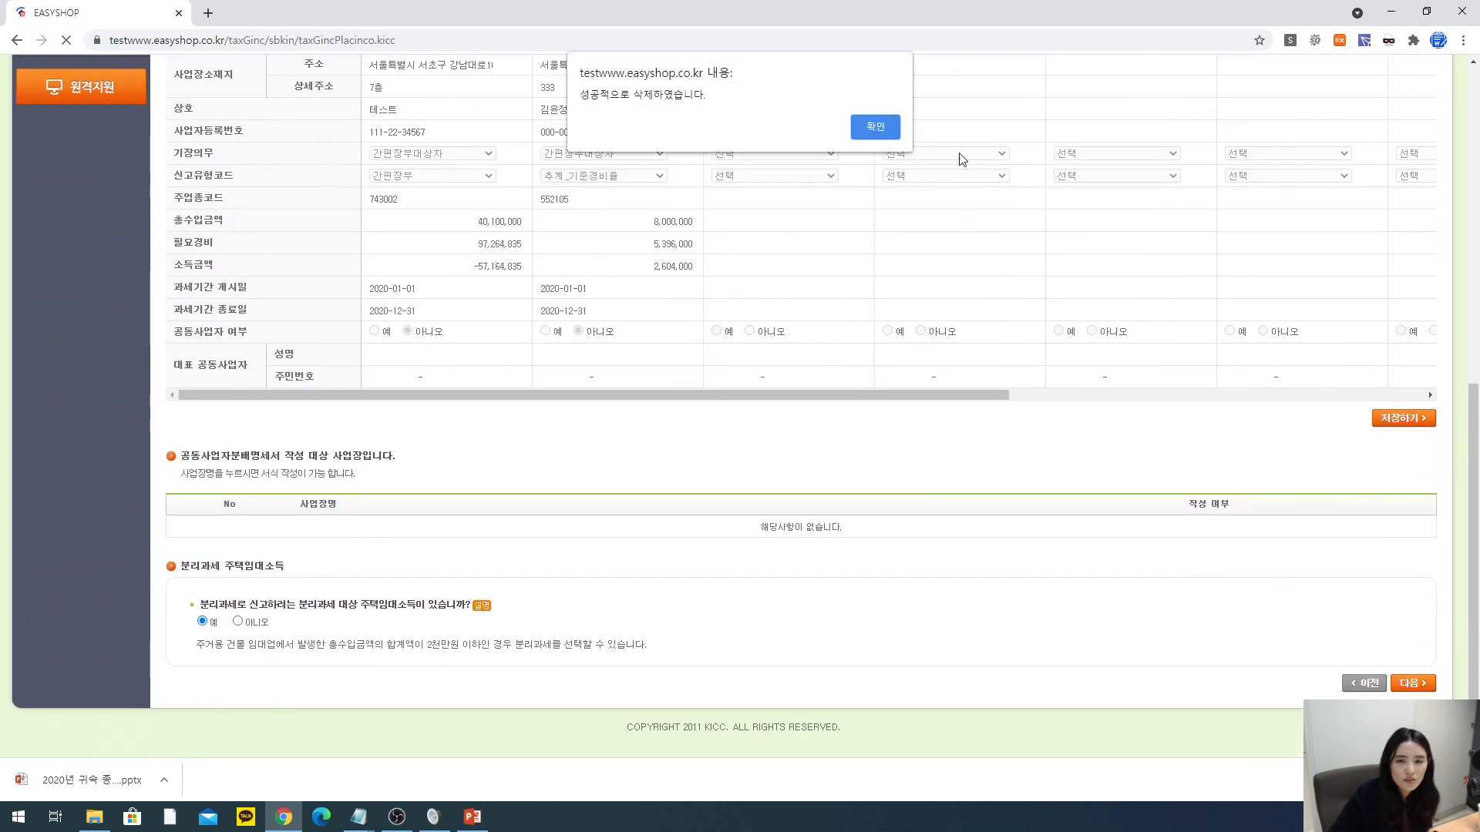
pyautogui.click(876, 127)
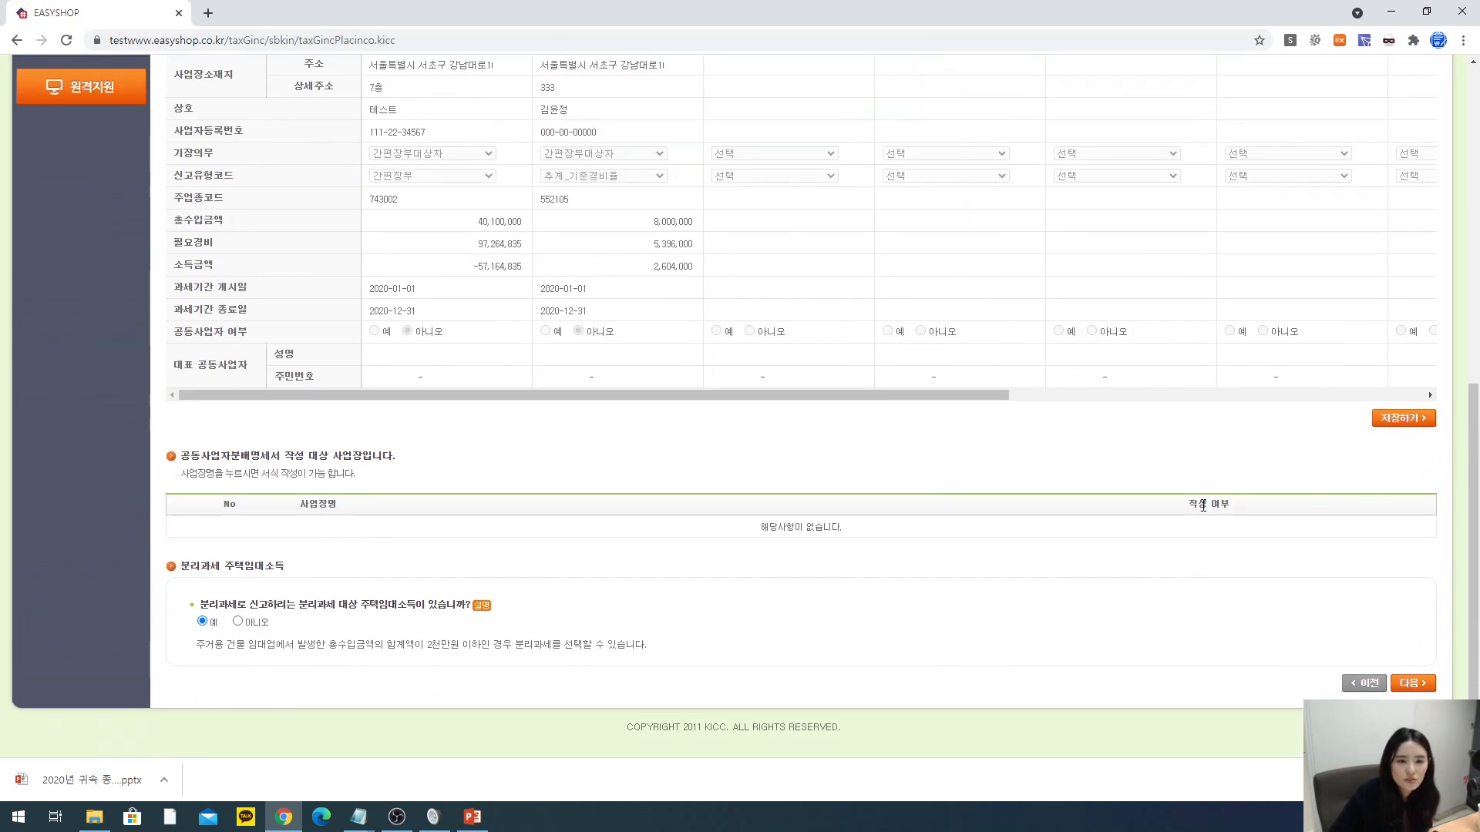
pyautogui.click(1413, 420)
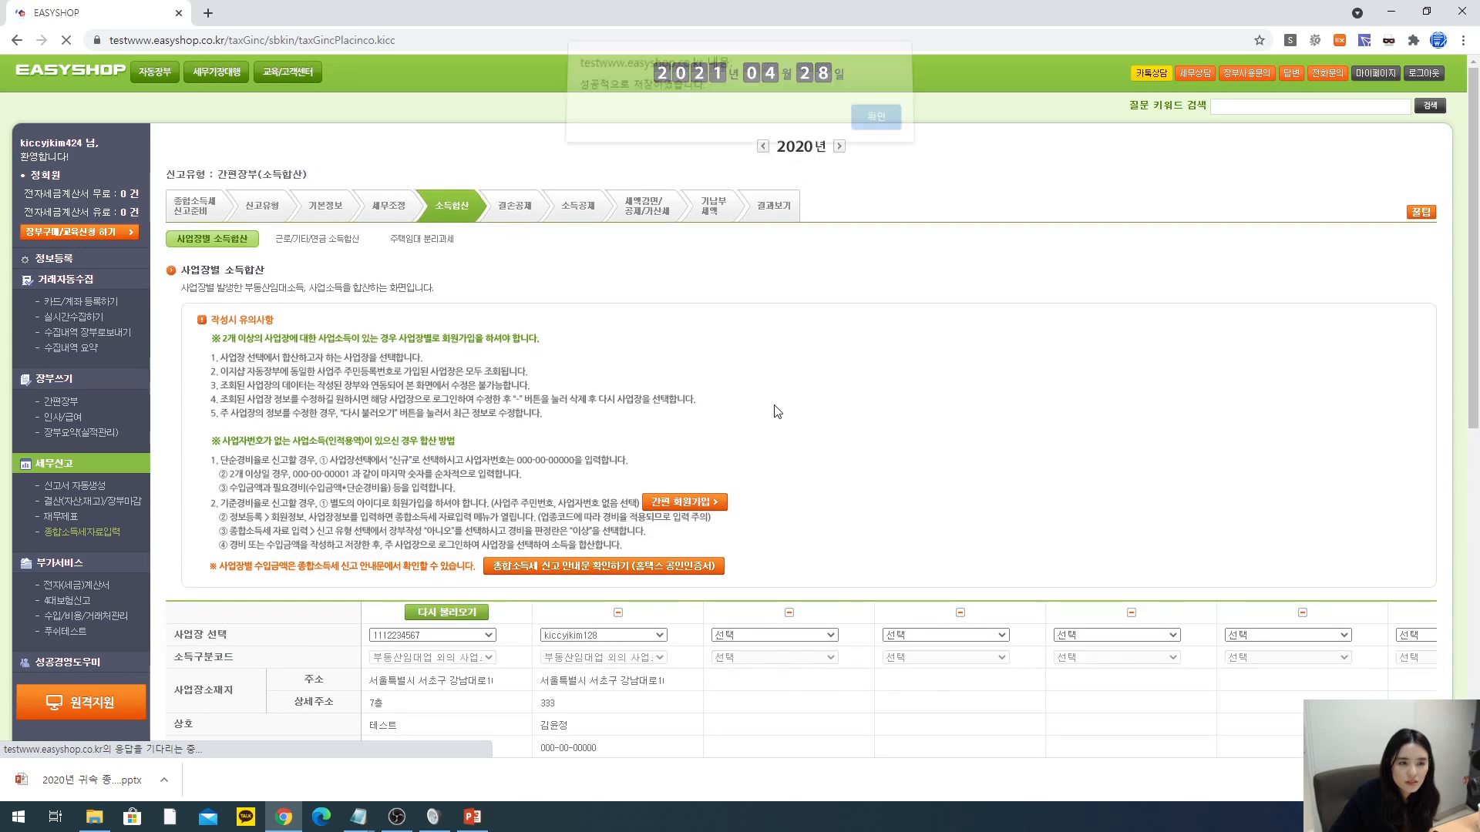
pyautogui.click(879, 127)
# - Continue to 근로/기타/연금 소득합산 and set the first row's income type code to 근로(국내)
pyautogui.scroll(-1, 855, 337)
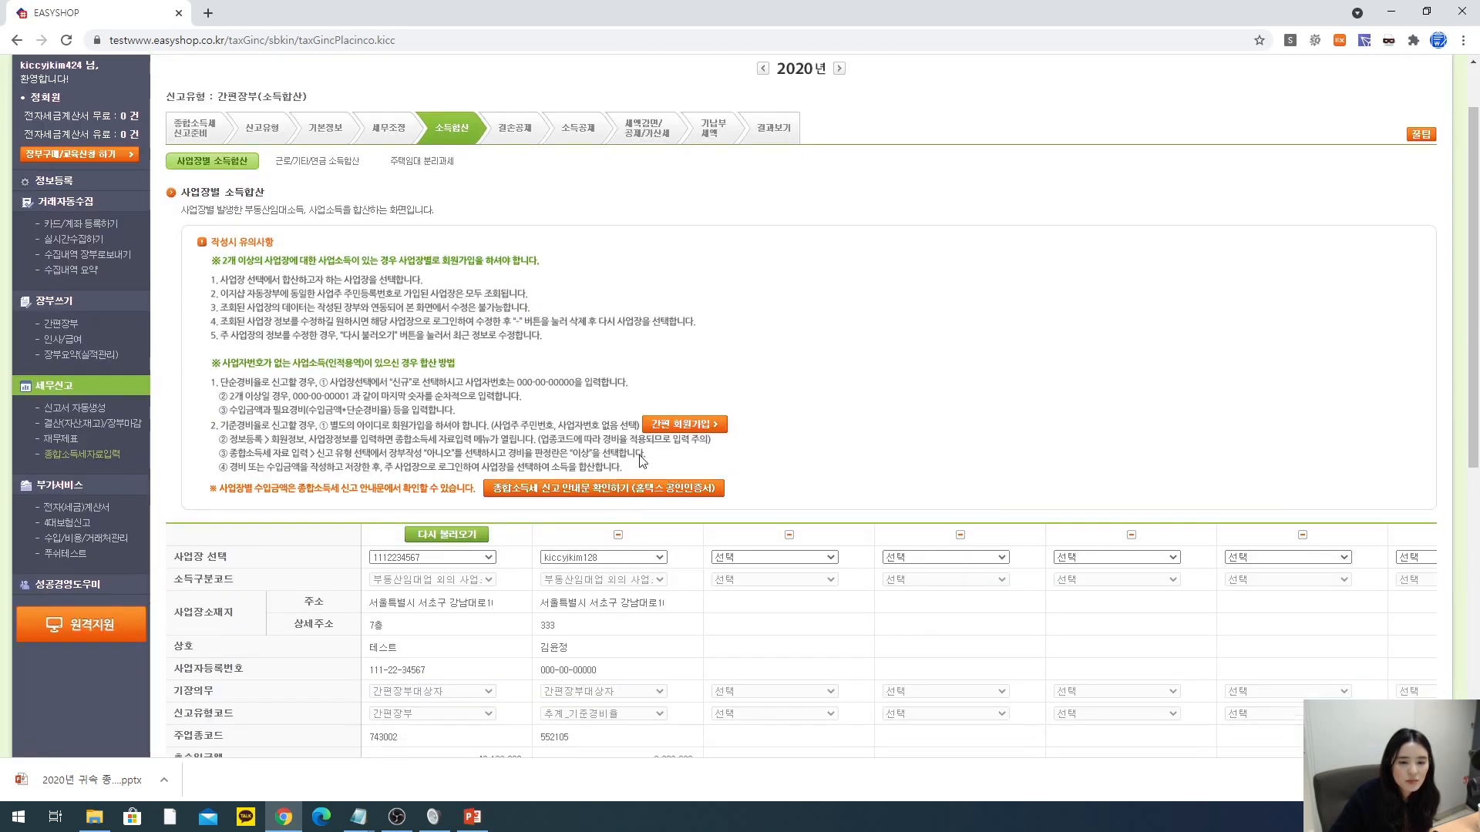
pyautogui.scroll(-7, 616, 524)
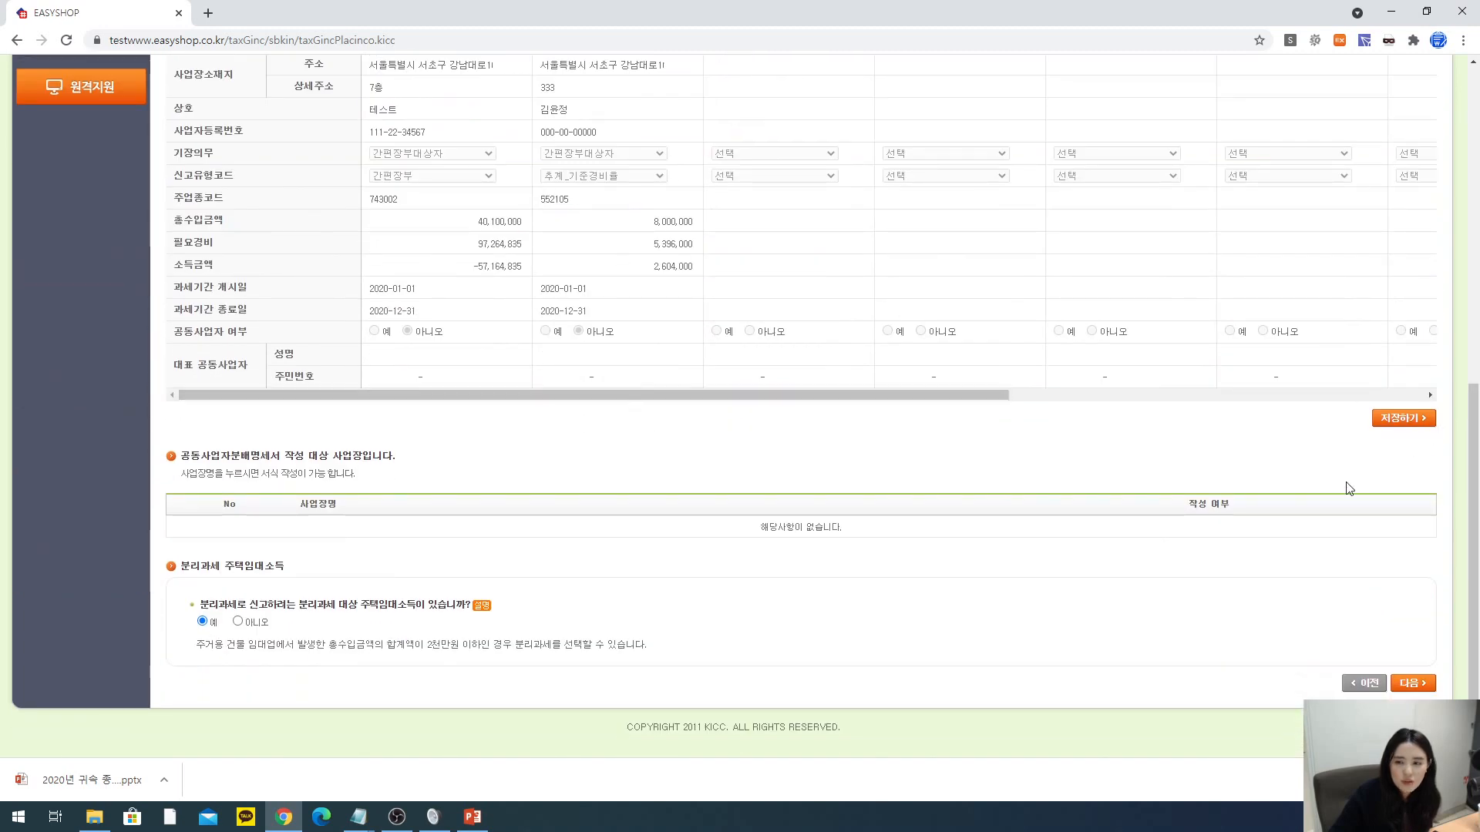
pyautogui.click(1417, 683)
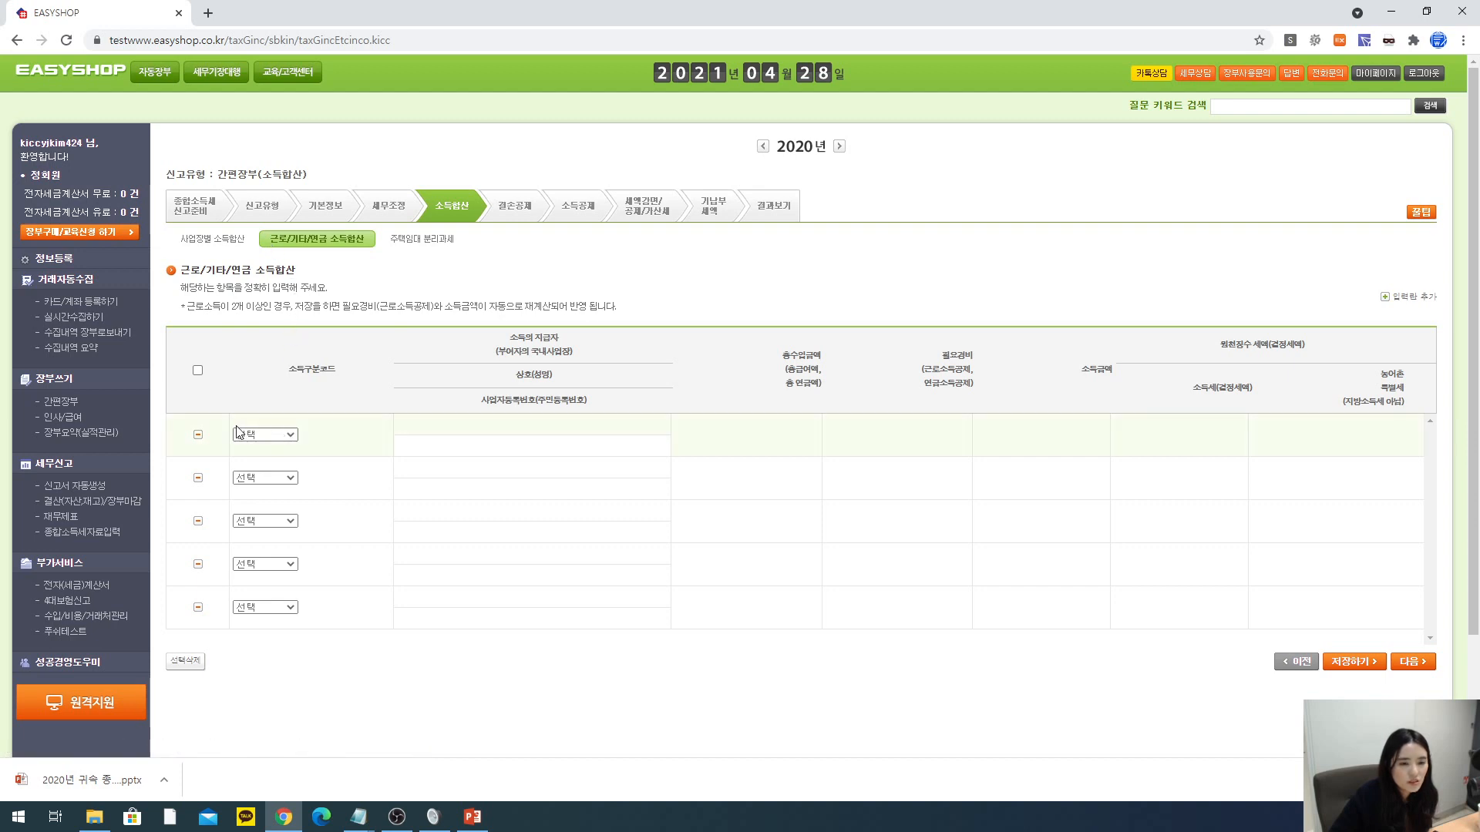
pyautogui.click(264, 435)
pyautogui.click(269, 460)
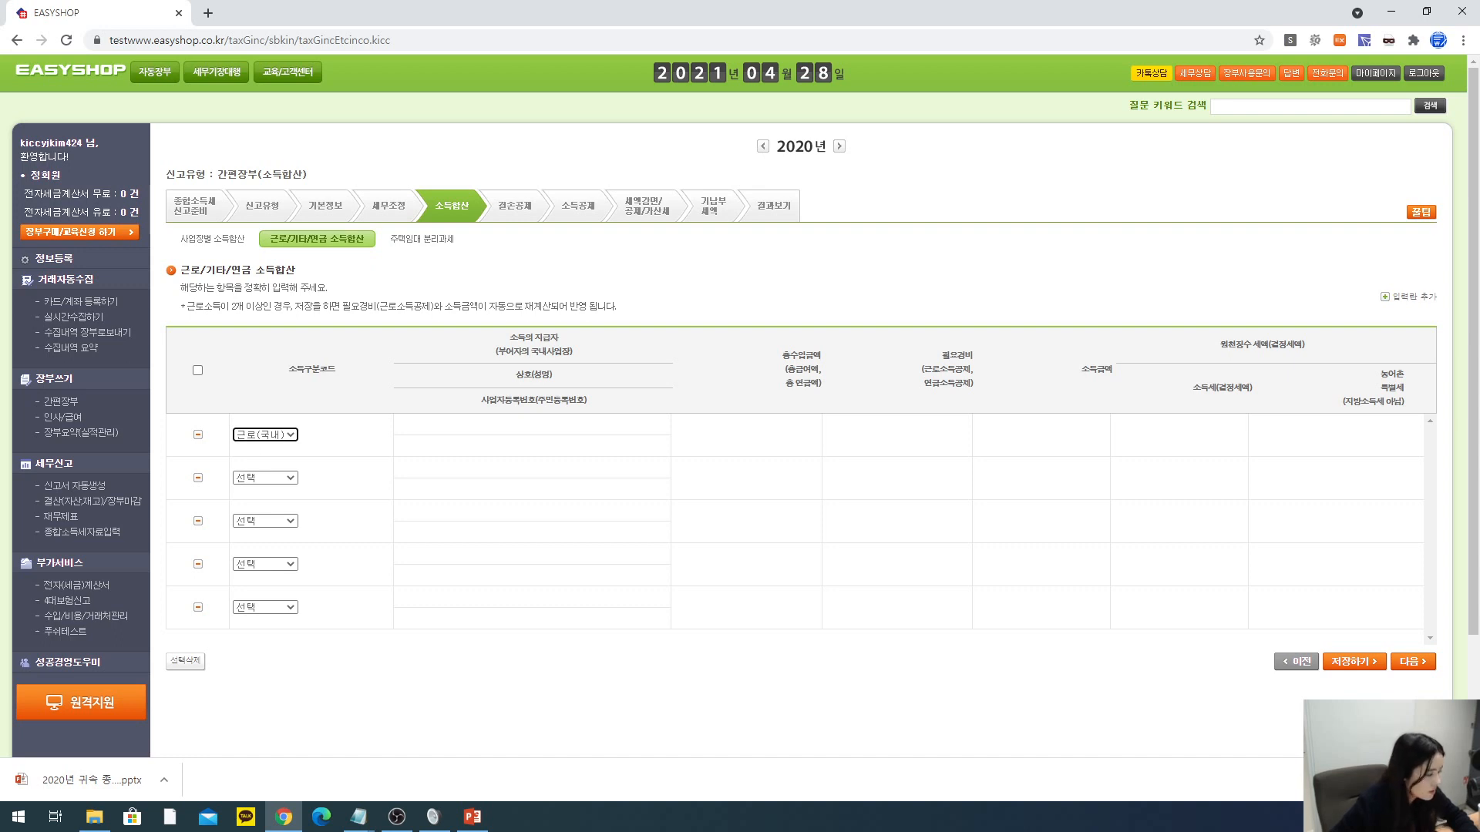
# - Switch to the PowerPoint deck and review slides 78 to 81 on withholding receipts and entering two or more wage incomes
pyautogui.hotkey('alt', 'Tab')
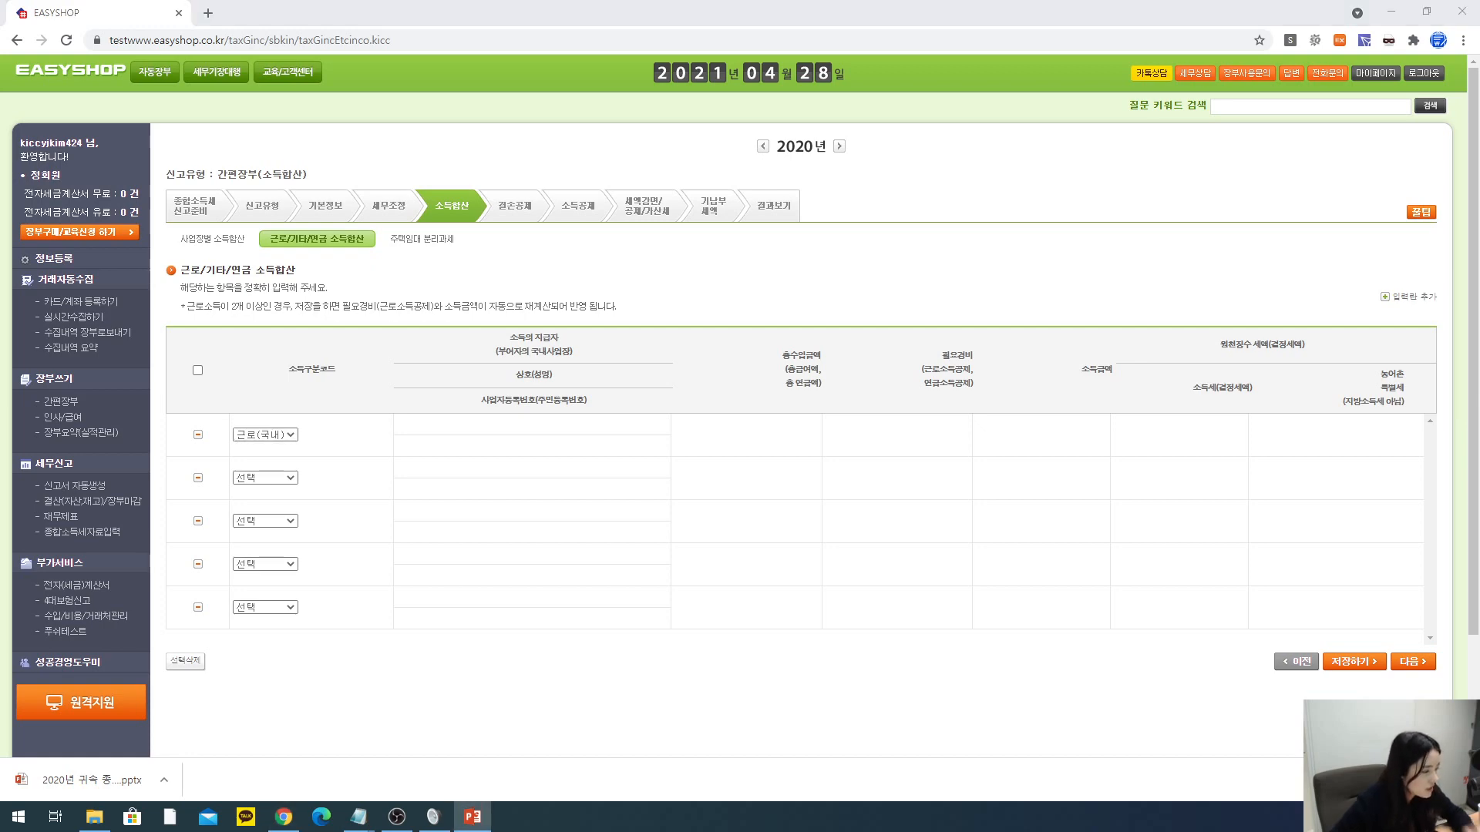
pyautogui.moveTo(0, 91); pyautogui.dragTo(799, 97)
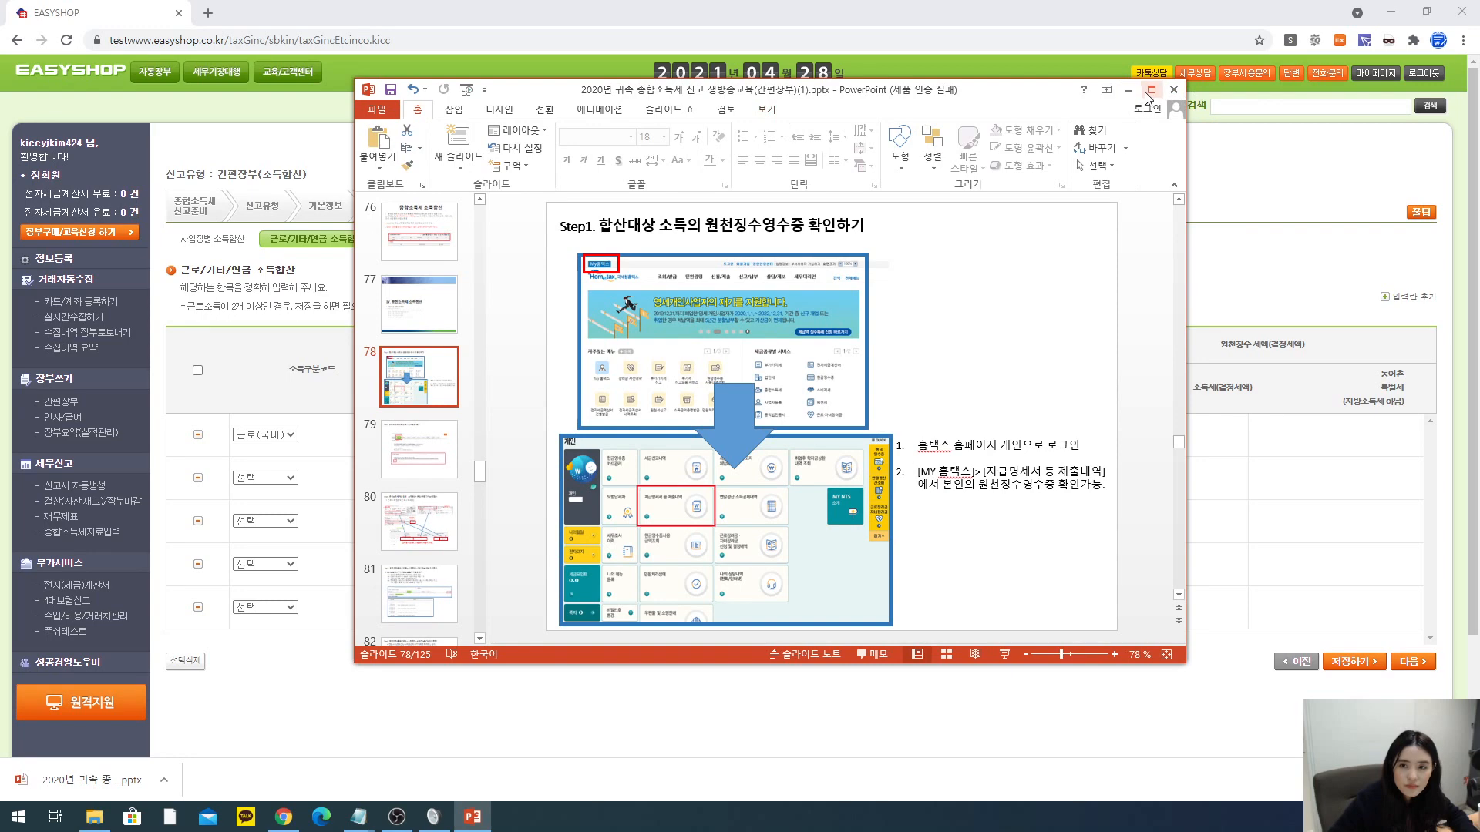
pyautogui.click(1151, 91)
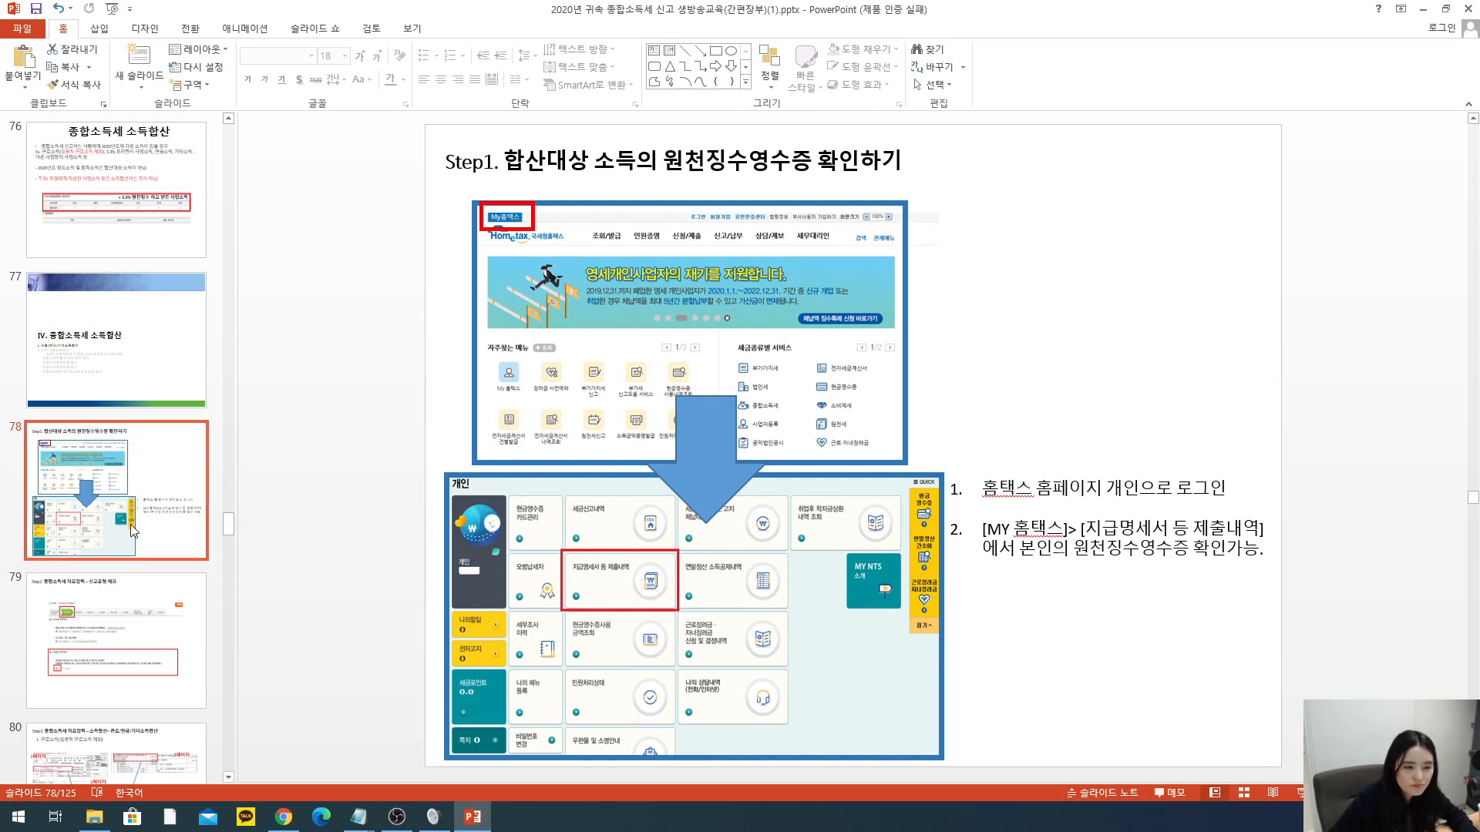
pyautogui.scroll(-2, 134, 530)
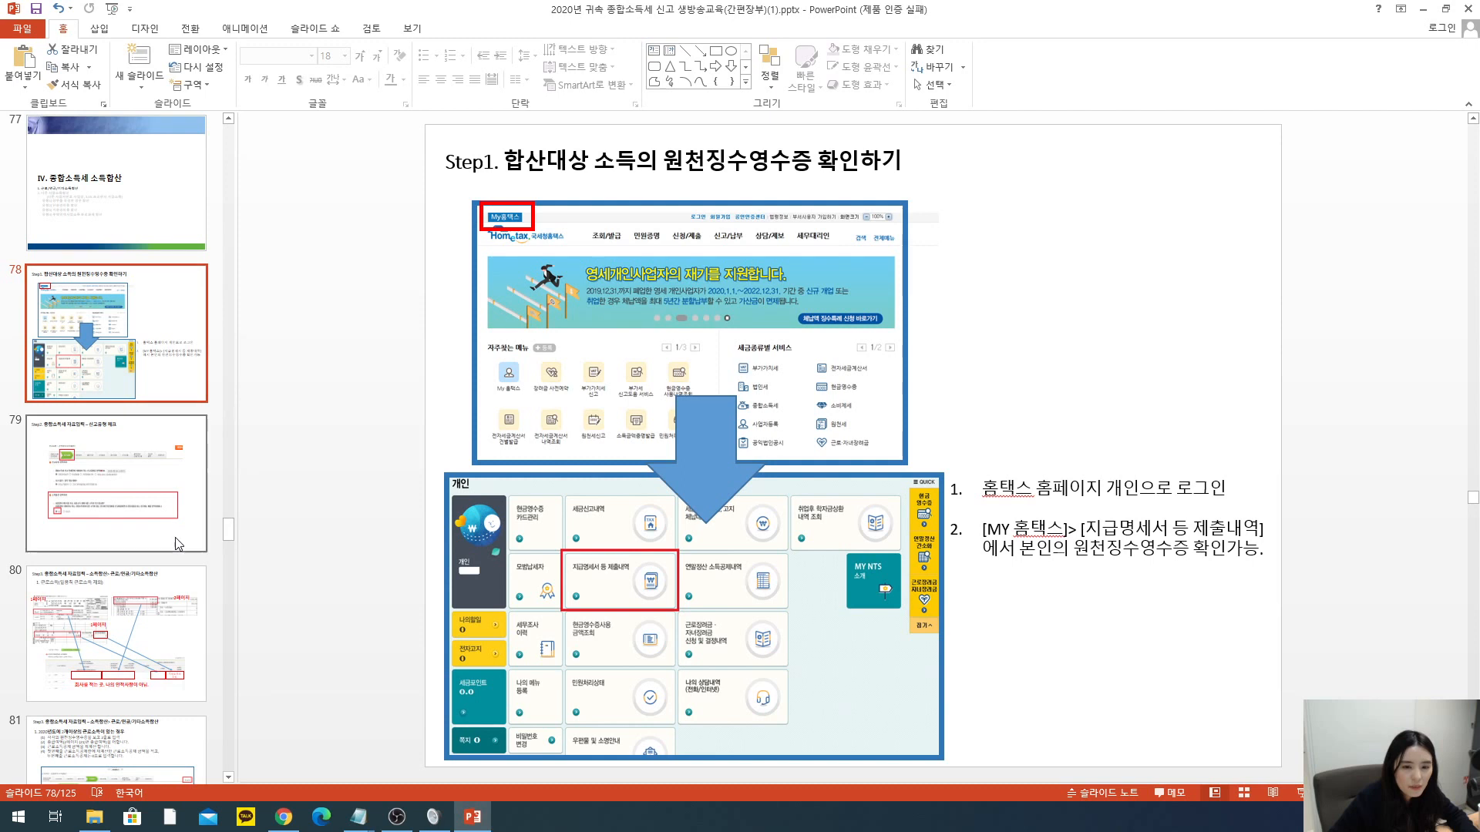
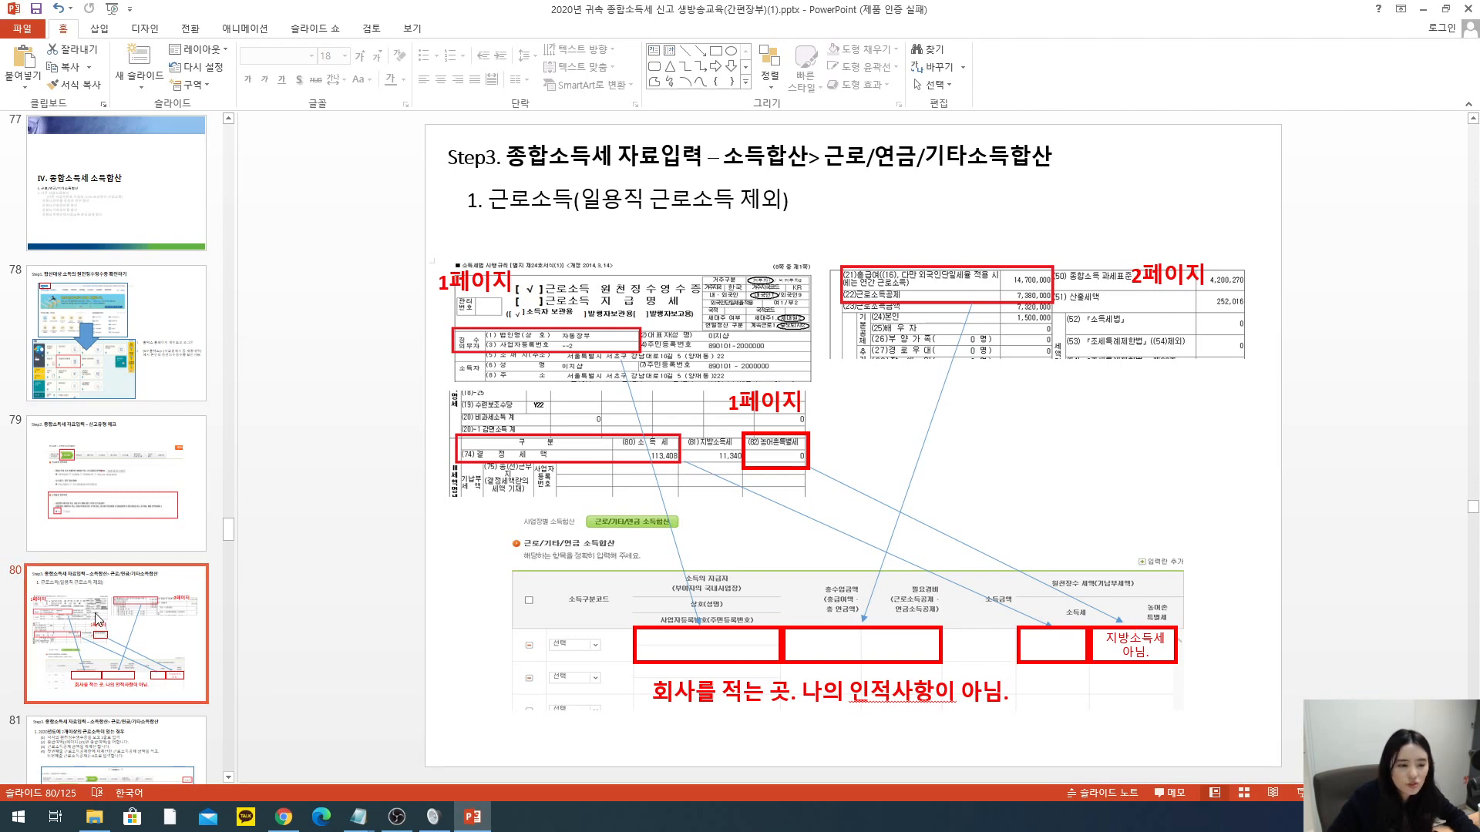
pyautogui.scroll(-5, 99, 620)
pyautogui.click(112, 564)
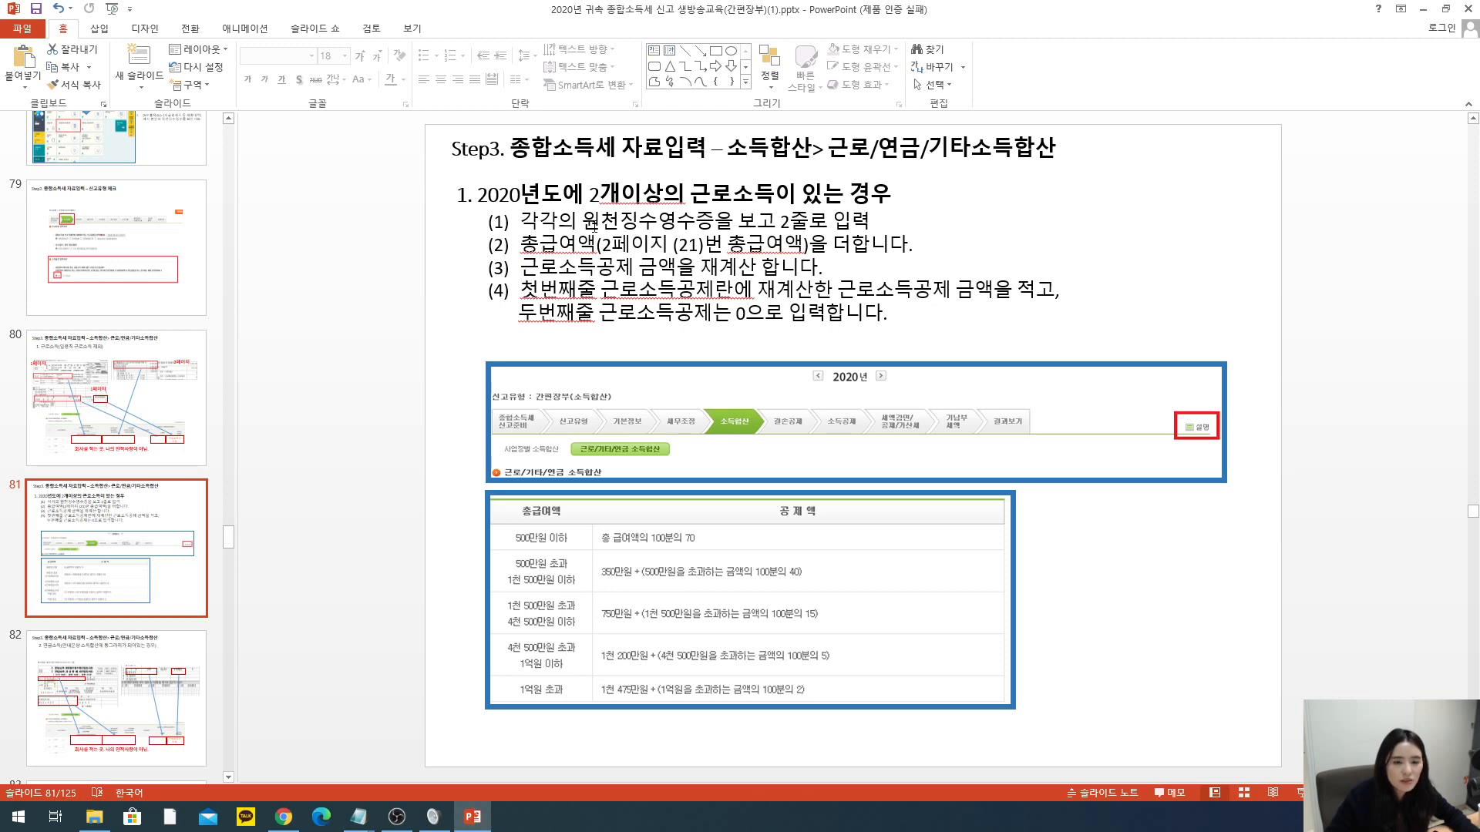
# - Back in EASYSHOP, enter gross income of 10,000,000 in the first row and 20,000,000 in the second row
pyautogui.moveTo(833, 12); pyautogui.dragTo(1478, 31)
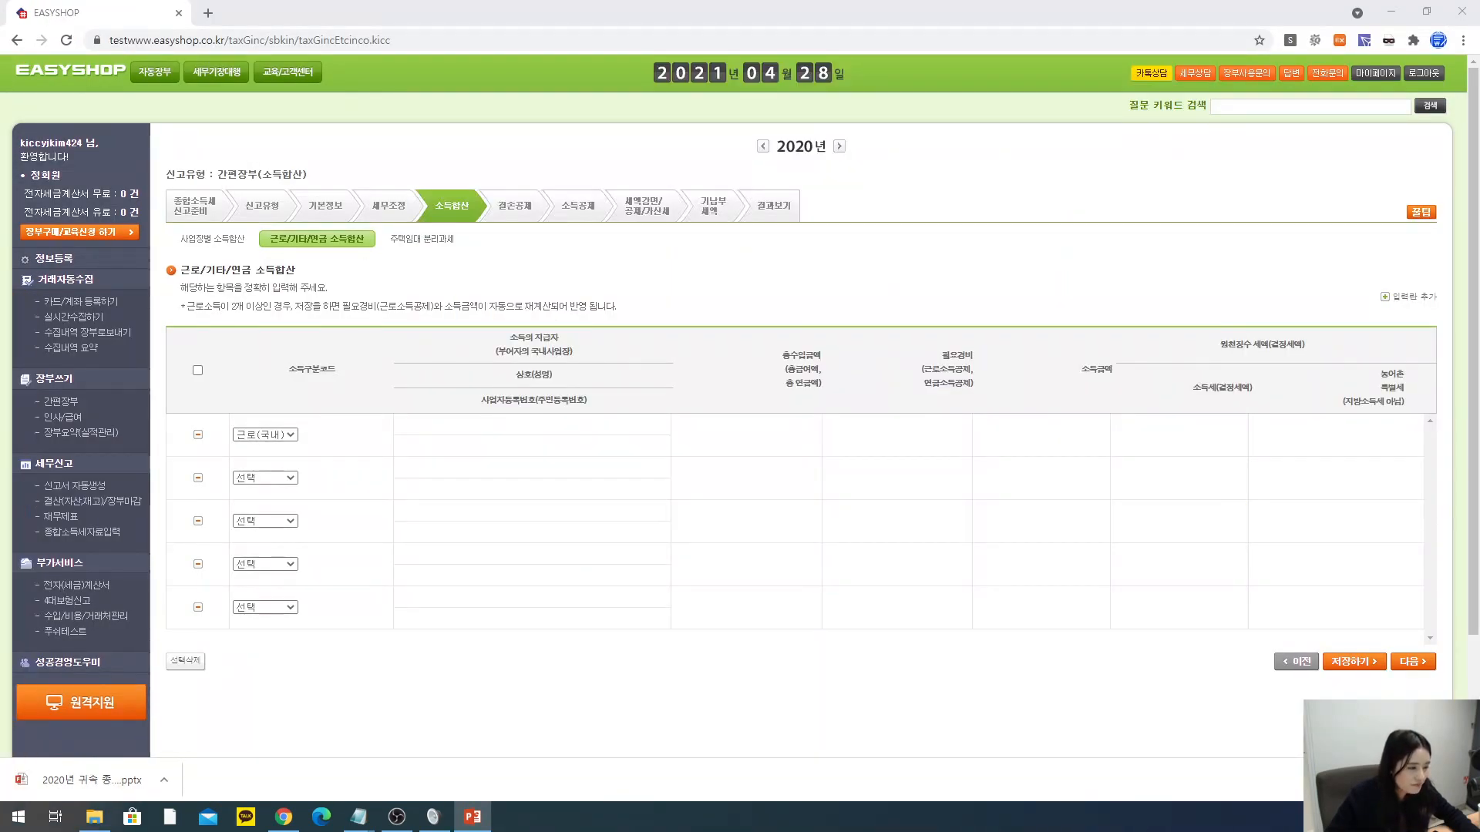
pyautogui.click(809, 434)
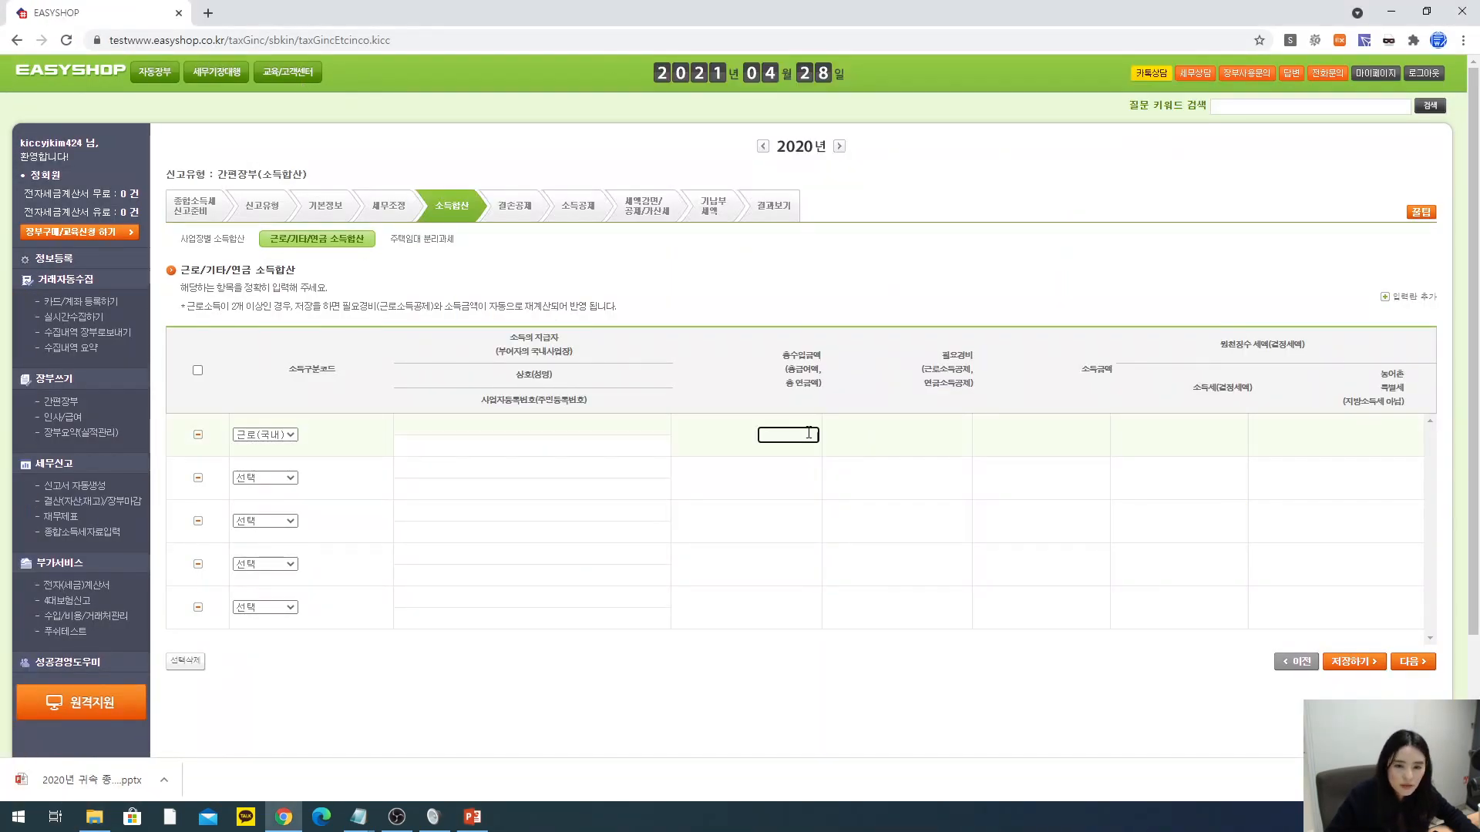
pyautogui.write('10,000,0')
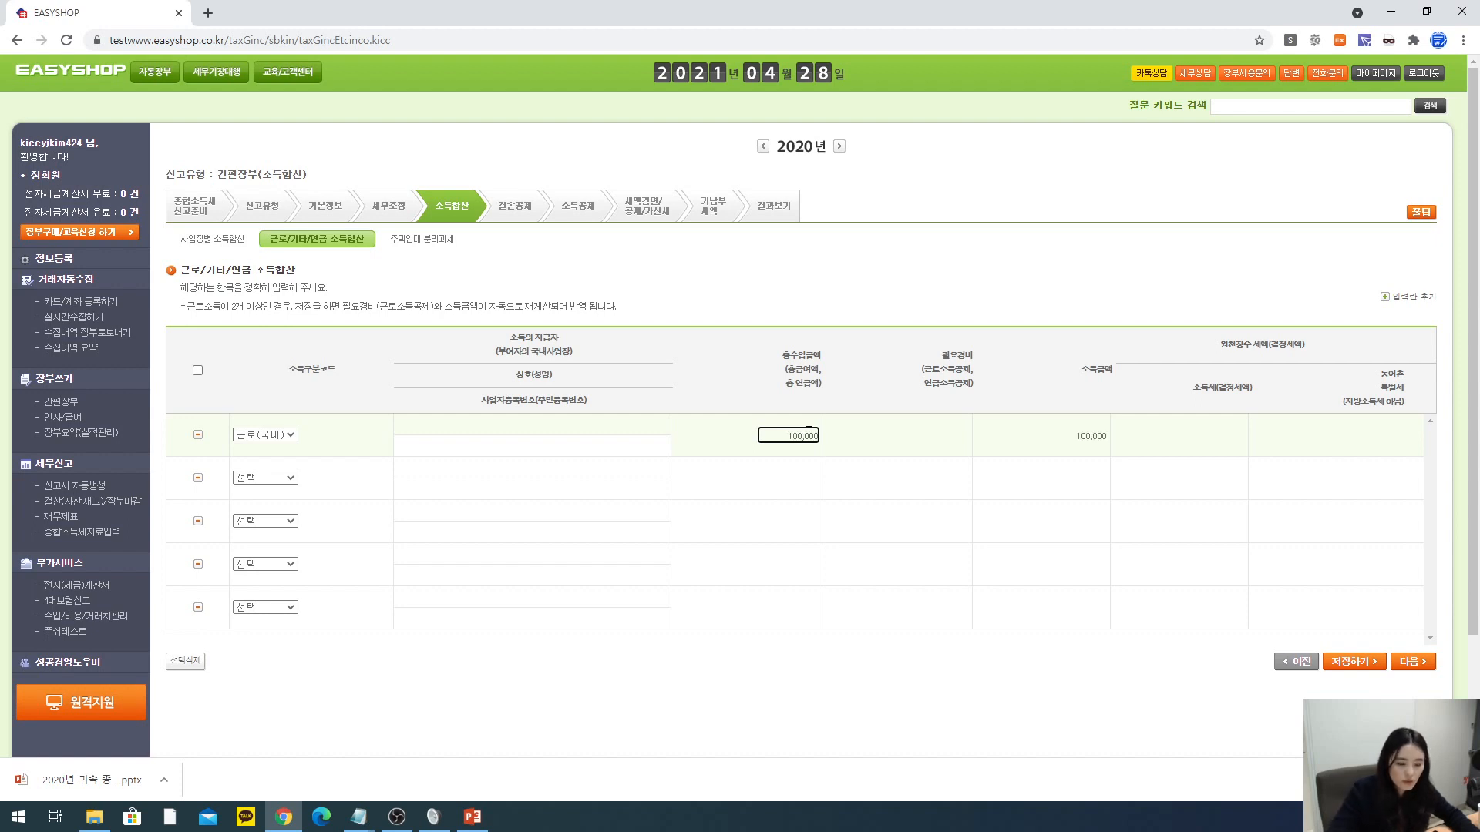
pyautogui.write('00')
pyautogui.click(783, 476)
pyautogui.write('2,000,000')
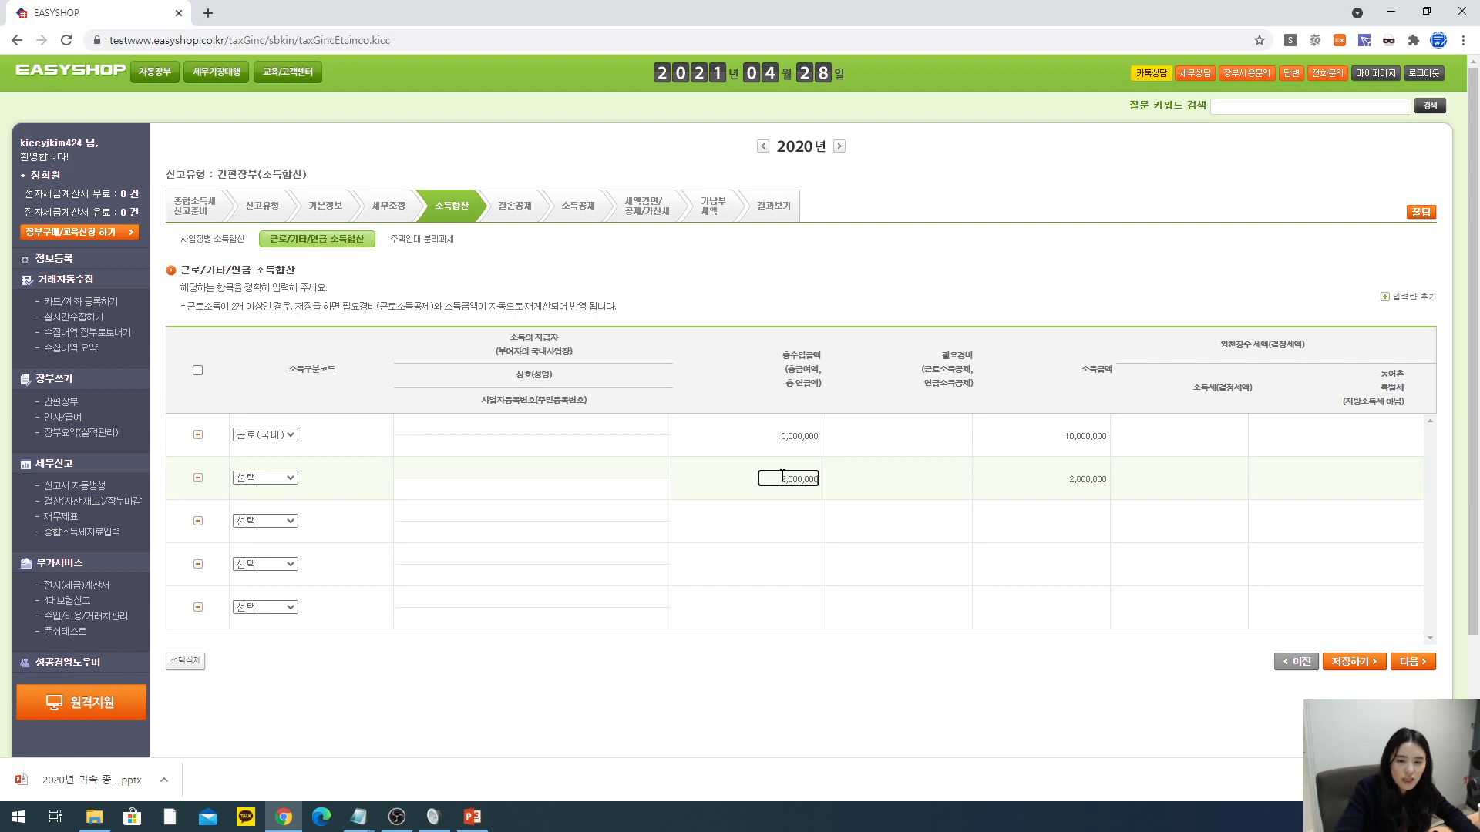
pyautogui.click(876, 392)
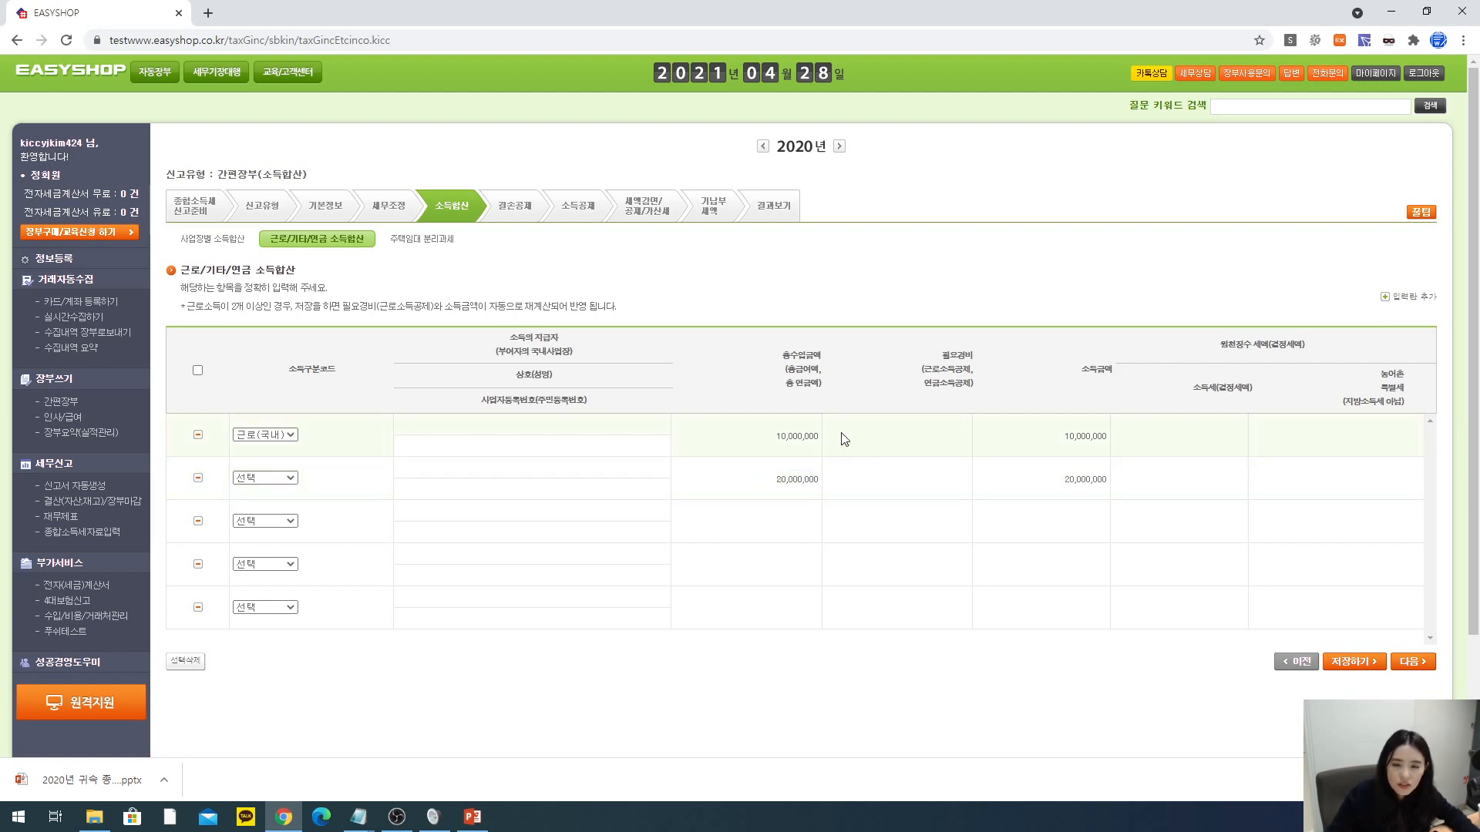
# - Open the 꿀팁 guide and review the 근로소득공제 calculation method, deduction table and worked example for multiple employers
pyautogui.click(909, 434)
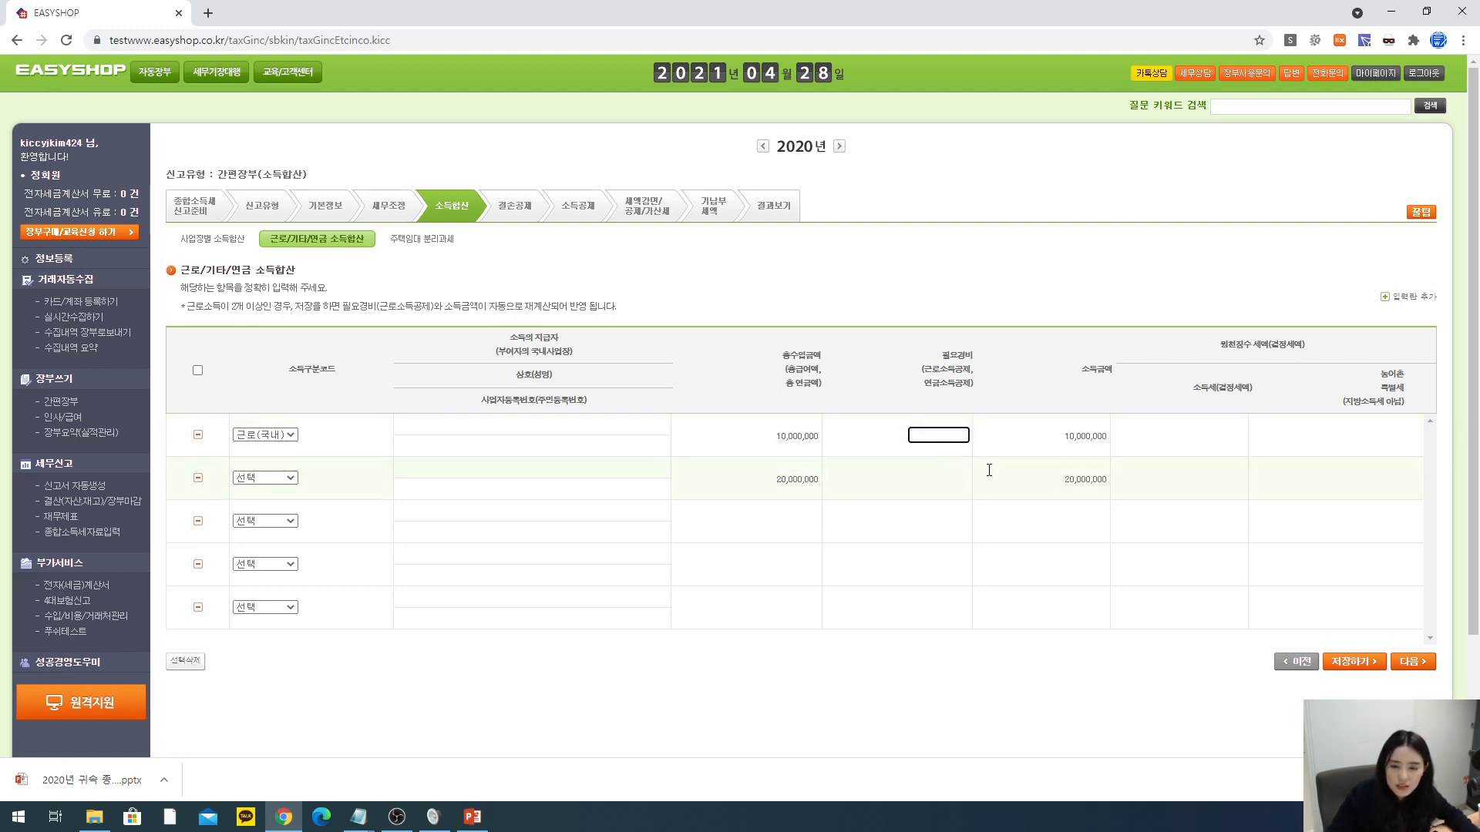
pyautogui.click(1419, 213)
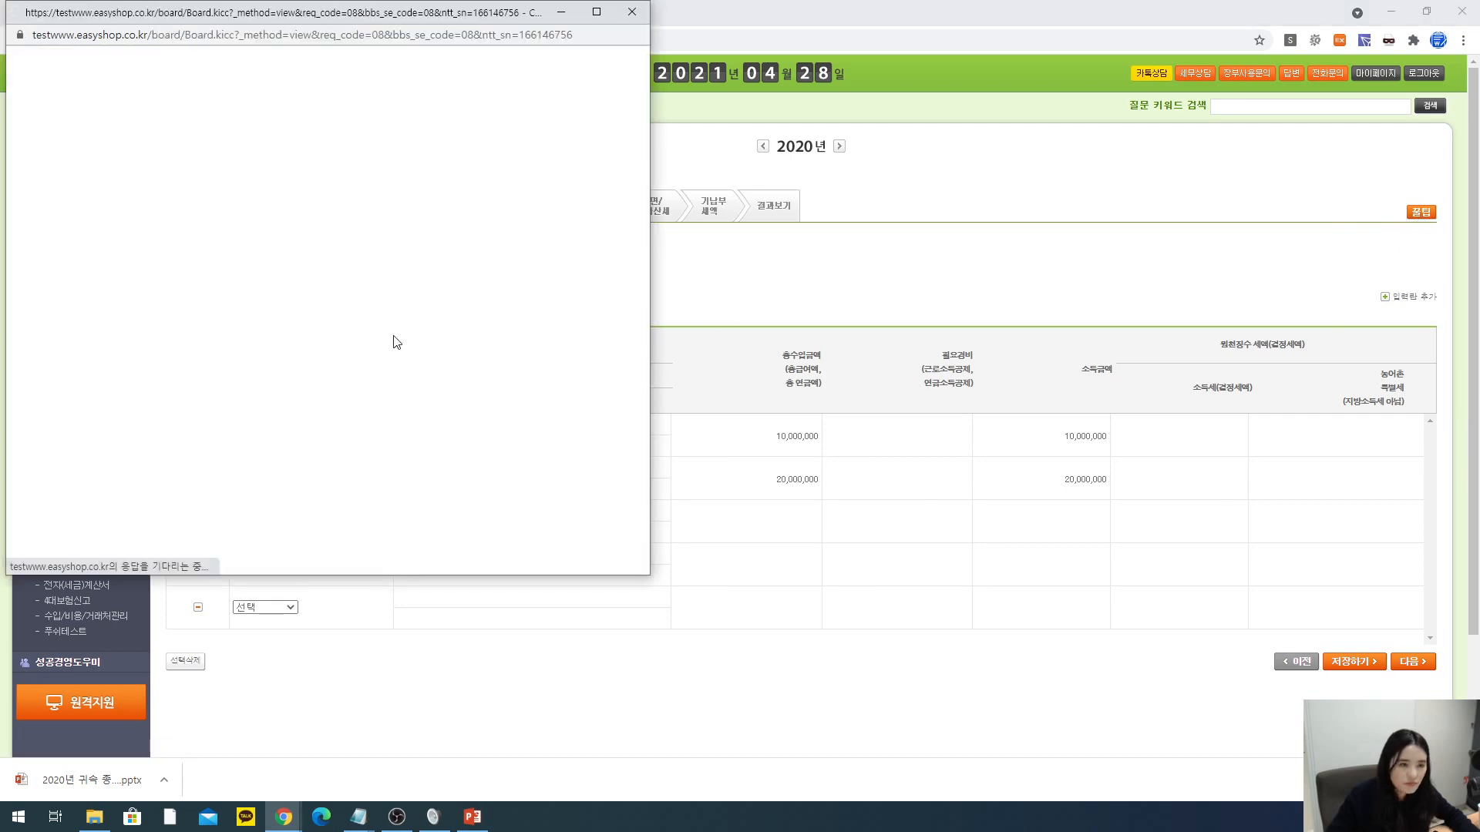
pyautogui.scroll(-5, 333, 285)
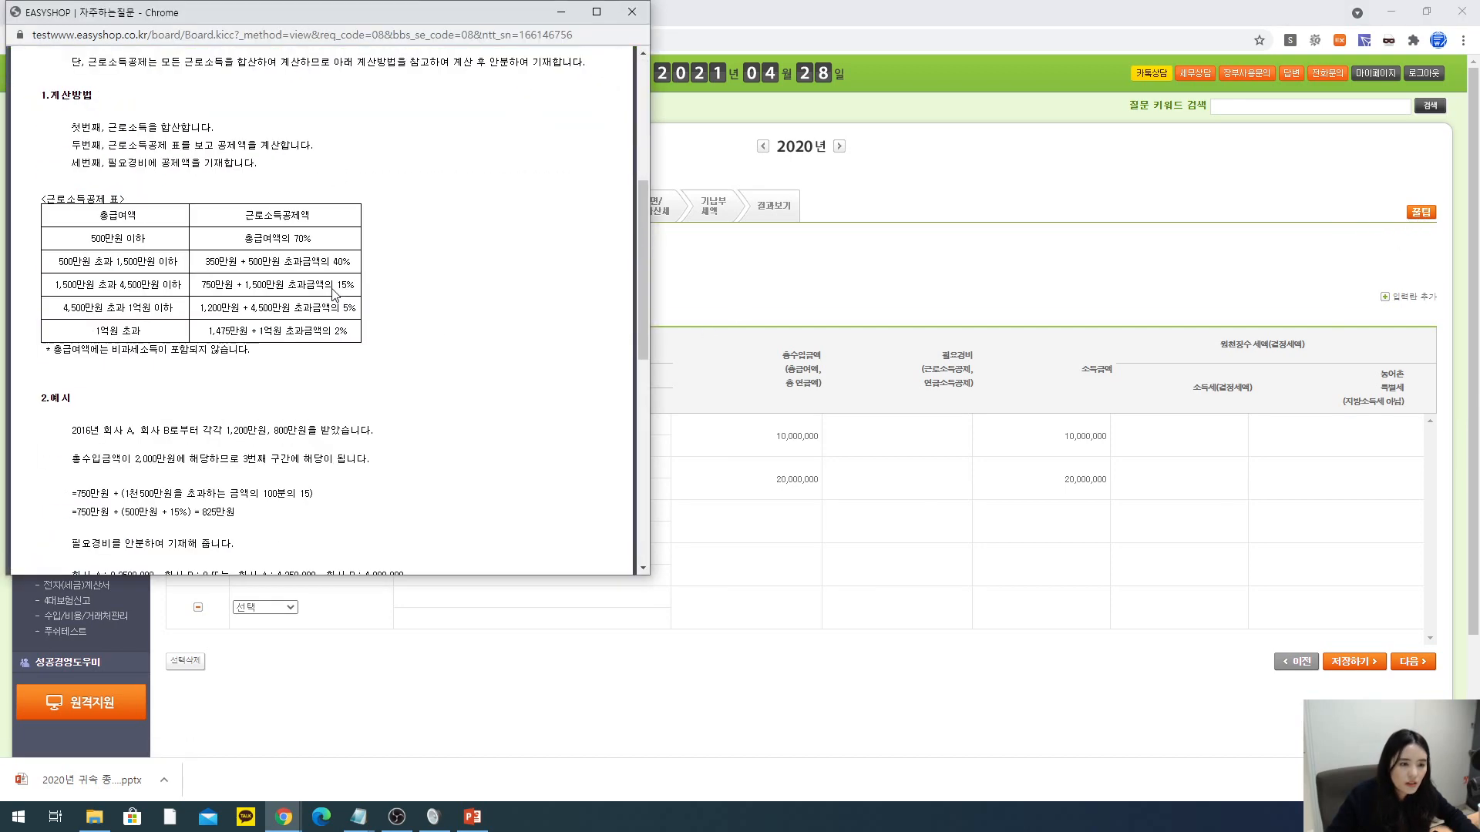
pyautogui.moveTo(70, 169); pyautogui.dragTo(298, 306)
pyautogui.click(299, 318)
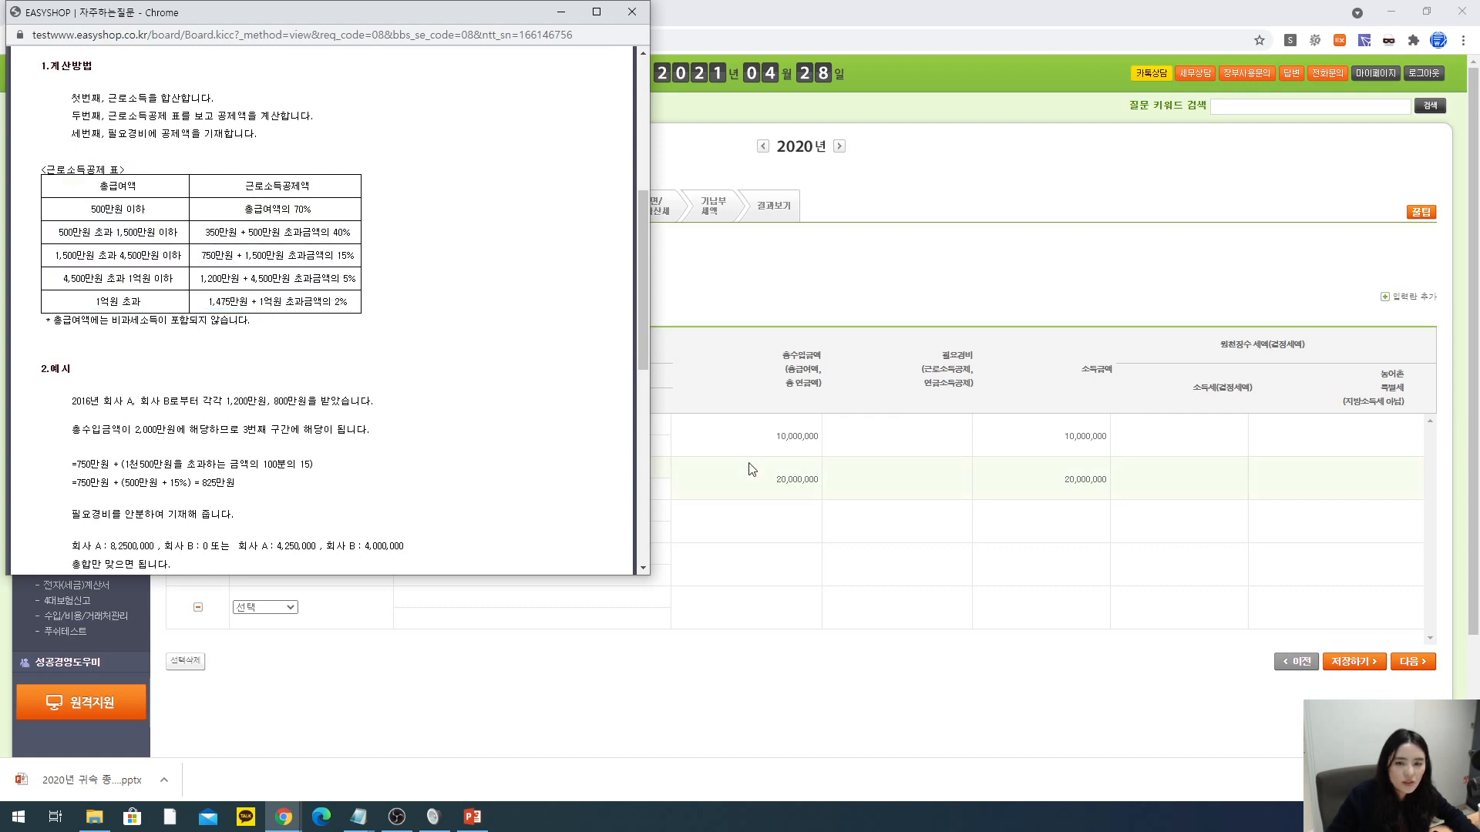
pyautogui.moveTo(63, 256); pyautogui.dragTo(341, 270)
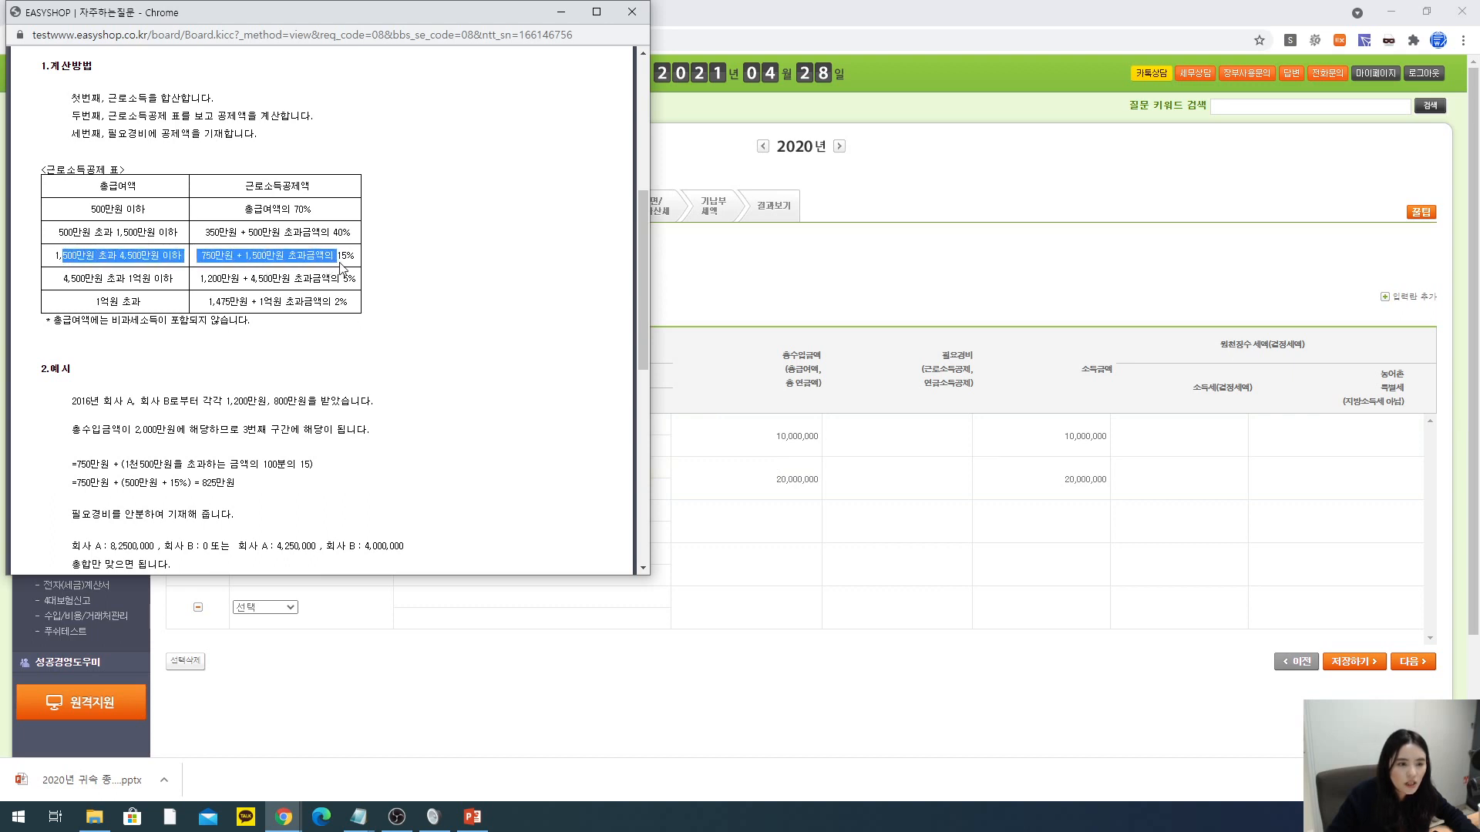
pyautogui.click(309, 268)
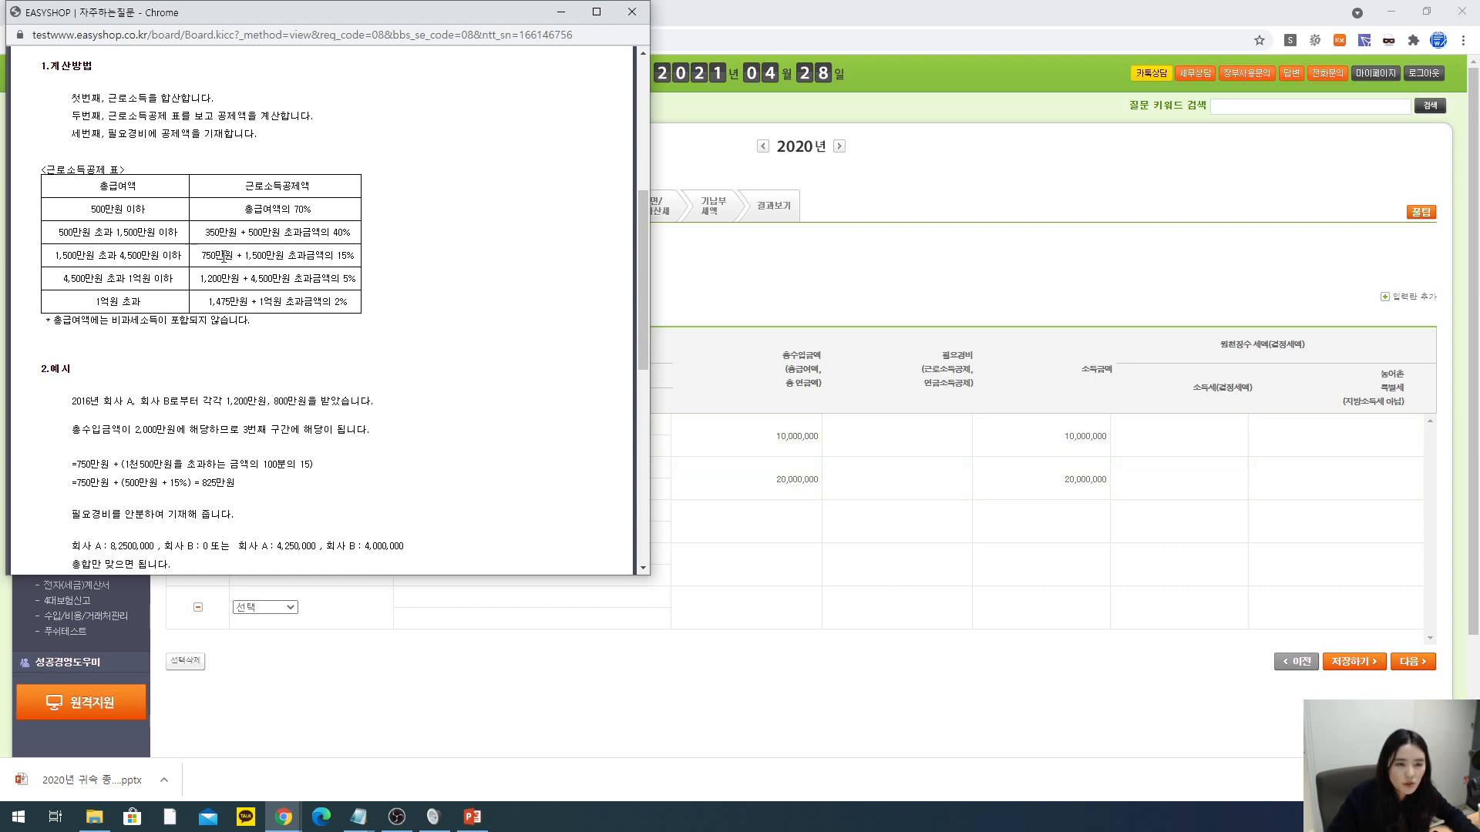
# - Enter 필요경비 of 10,000,000 in the first row and 0 in the second, and set the second row's income type code to 근로(국내)
pyautogui.click(894, 442)
pyautogui.click(925, 435)
pyautogui.write('10,')
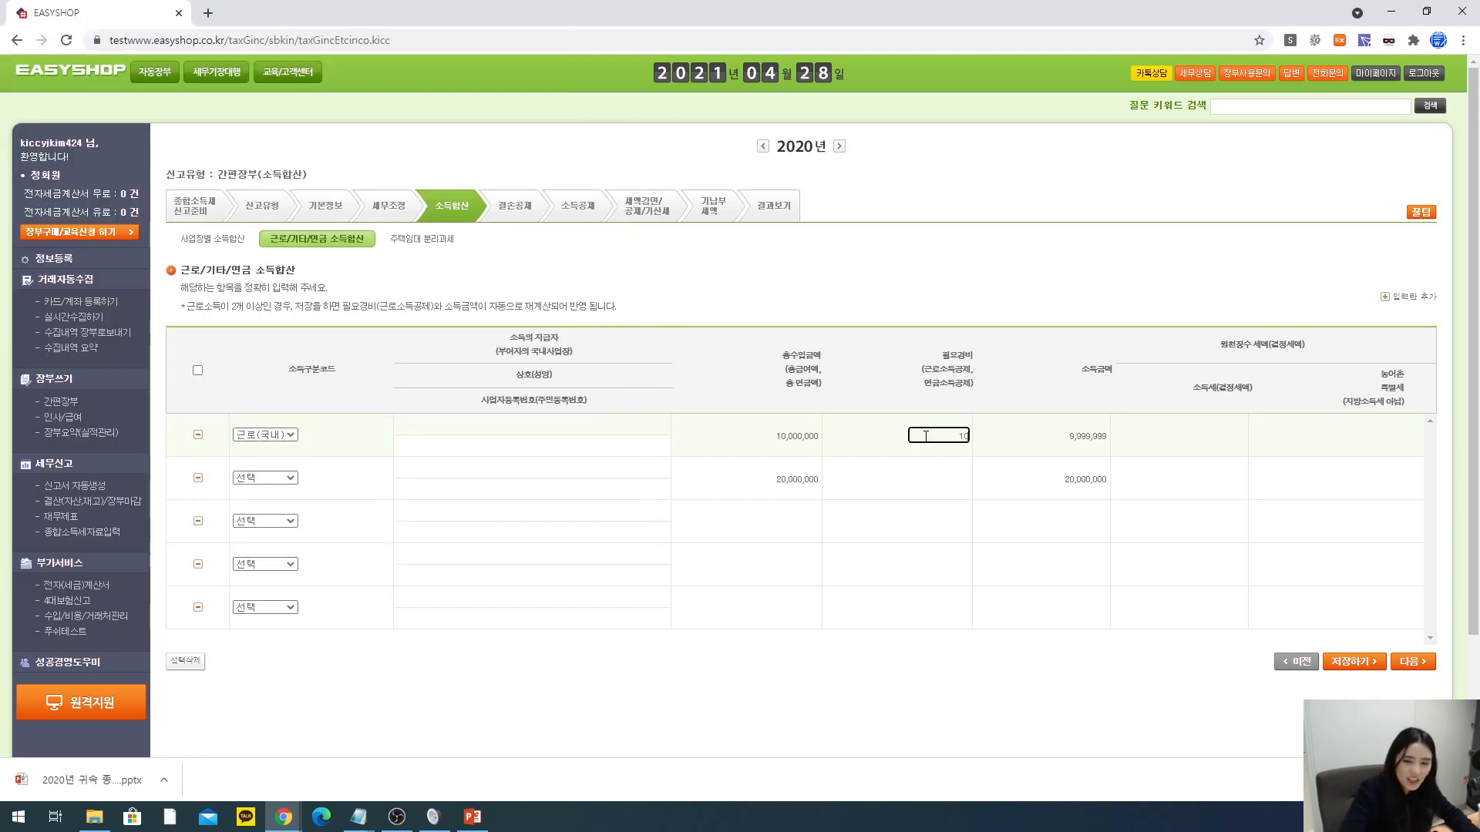
pyautogui.write('000,000')
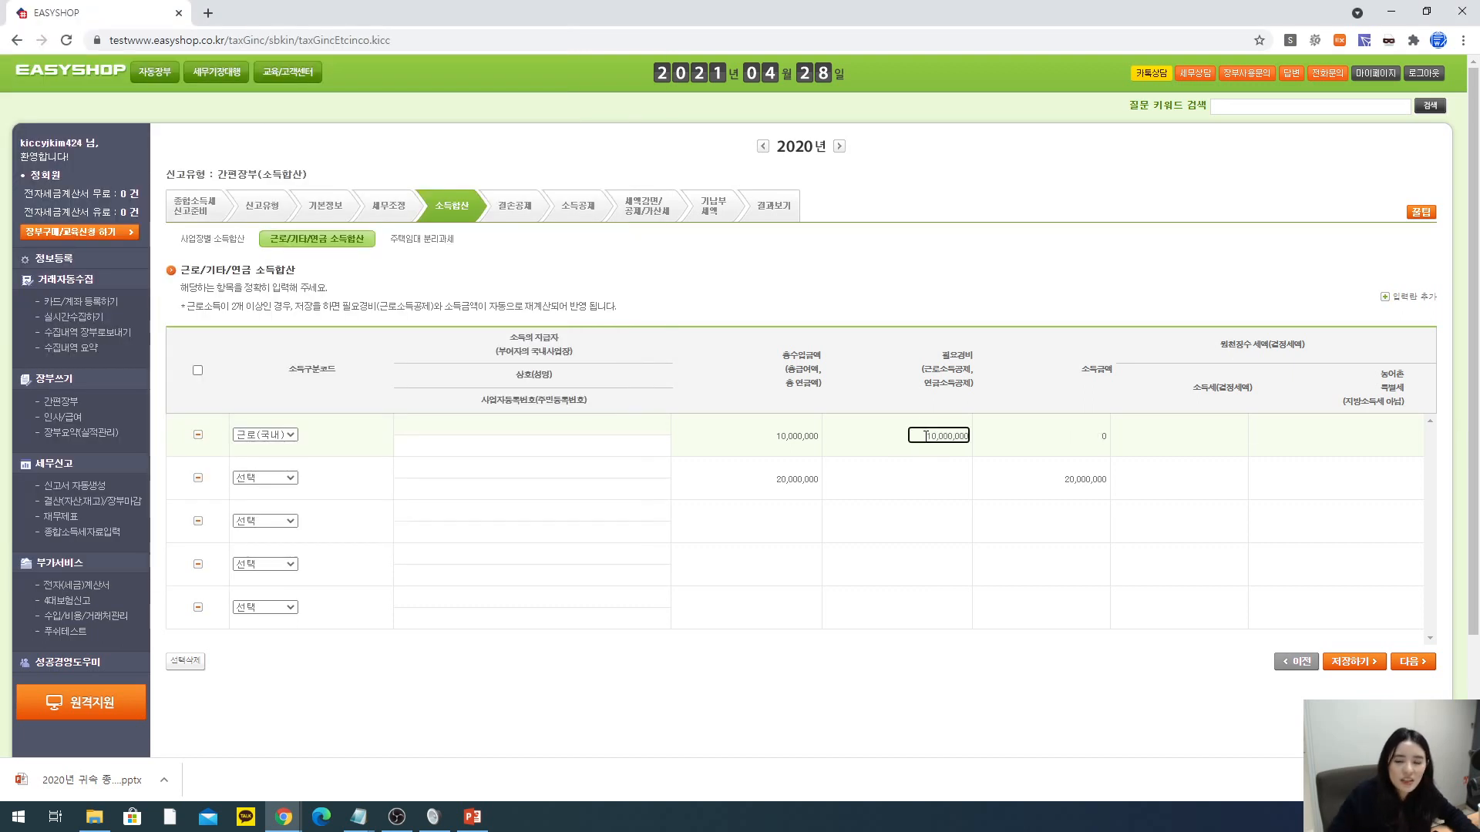
pyautogui.click(927, 340)
pyautogui.click(949, 483)
pyautogui.click(958, 356)
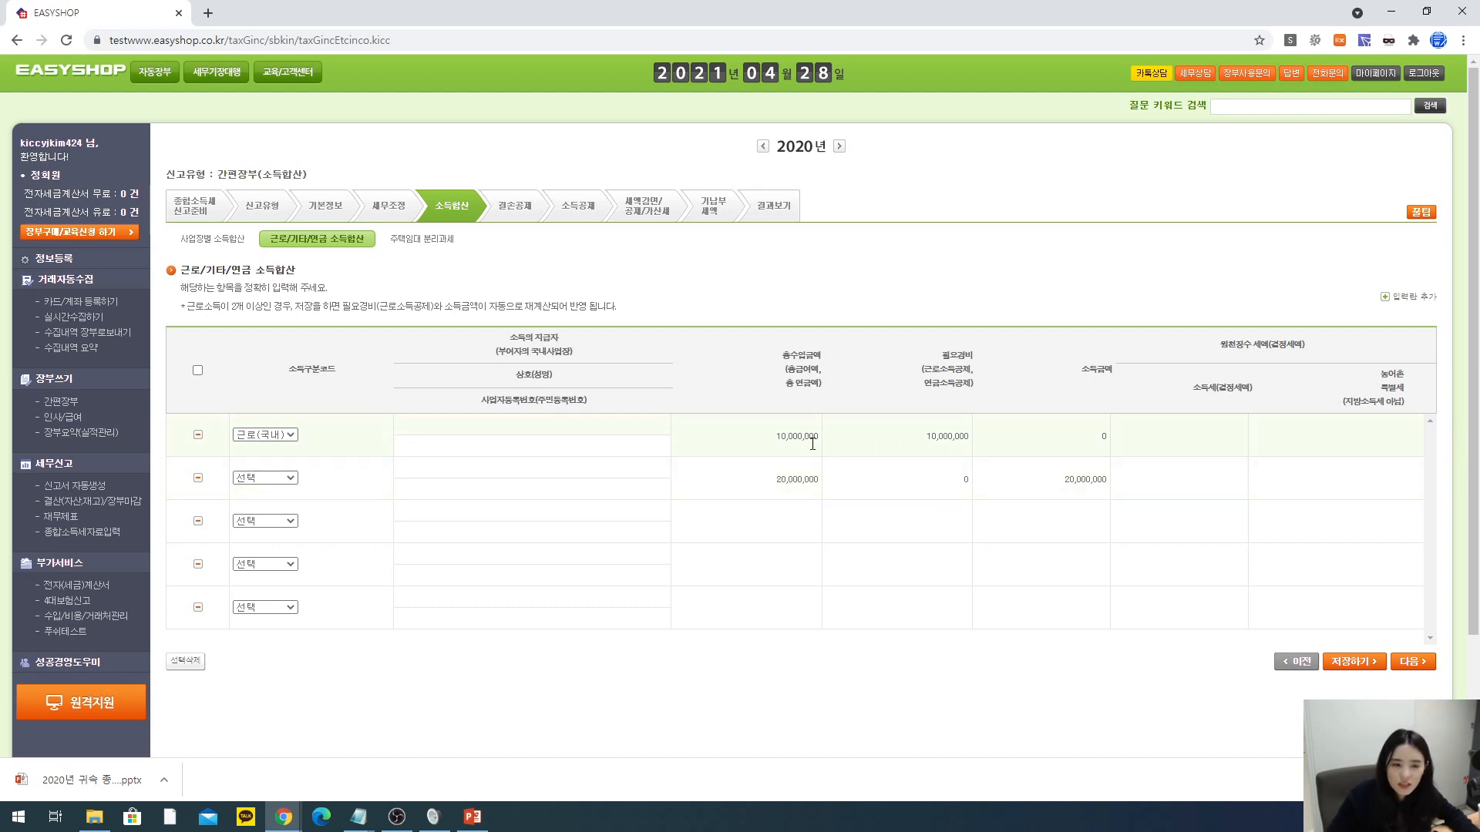
pyautogui.click(244, 477)
pyautogui.click(246, 491)
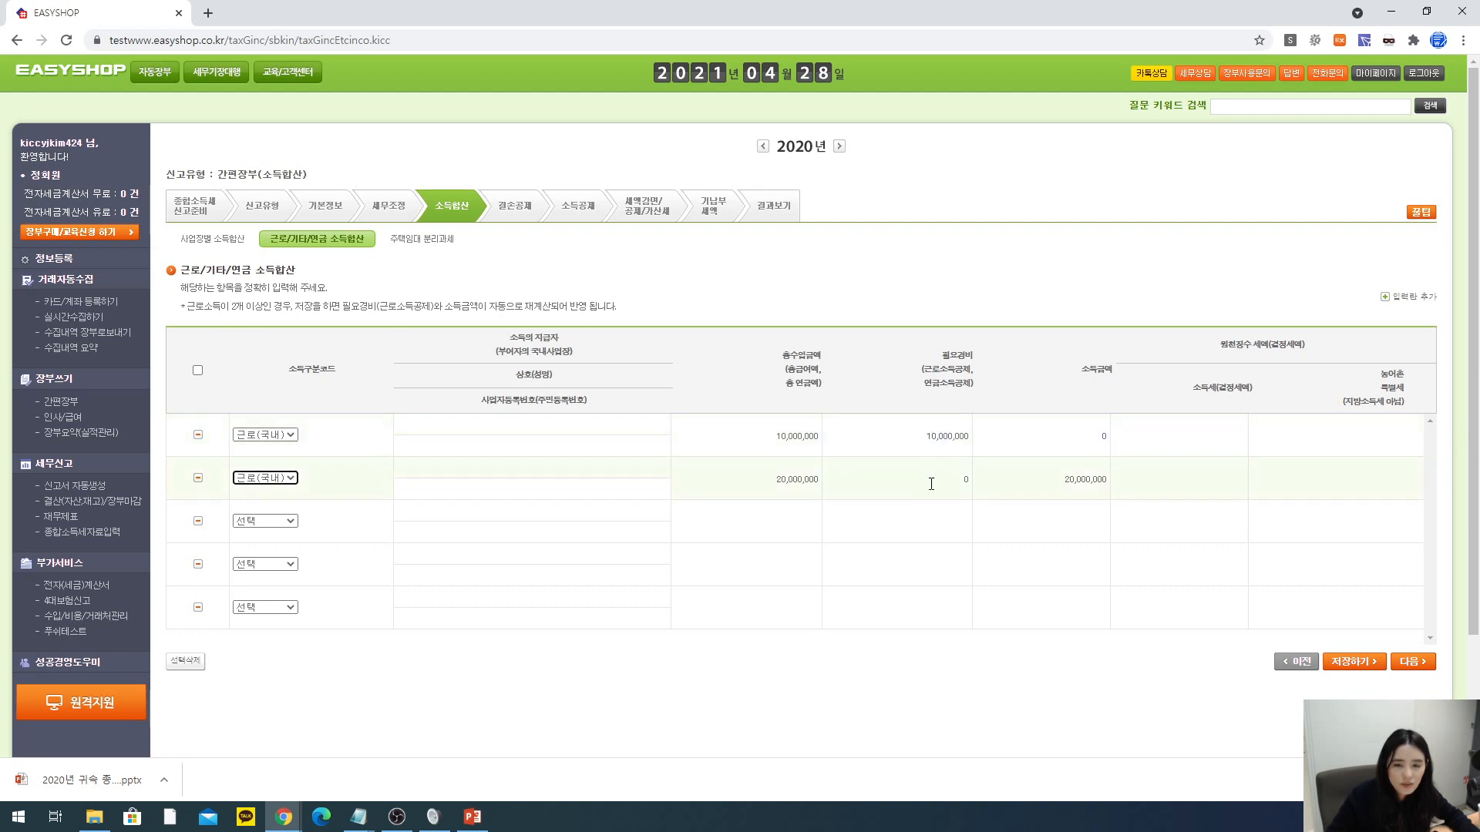
# - Enter withheld income tax of 500,000 and 농어촌특별세 of 0 in both wage income rows
pyautogui.click(1225, 436)
pyautogui.write('5000')
pyautogui.click(1213, 479)
pyautogui.write('5,000')
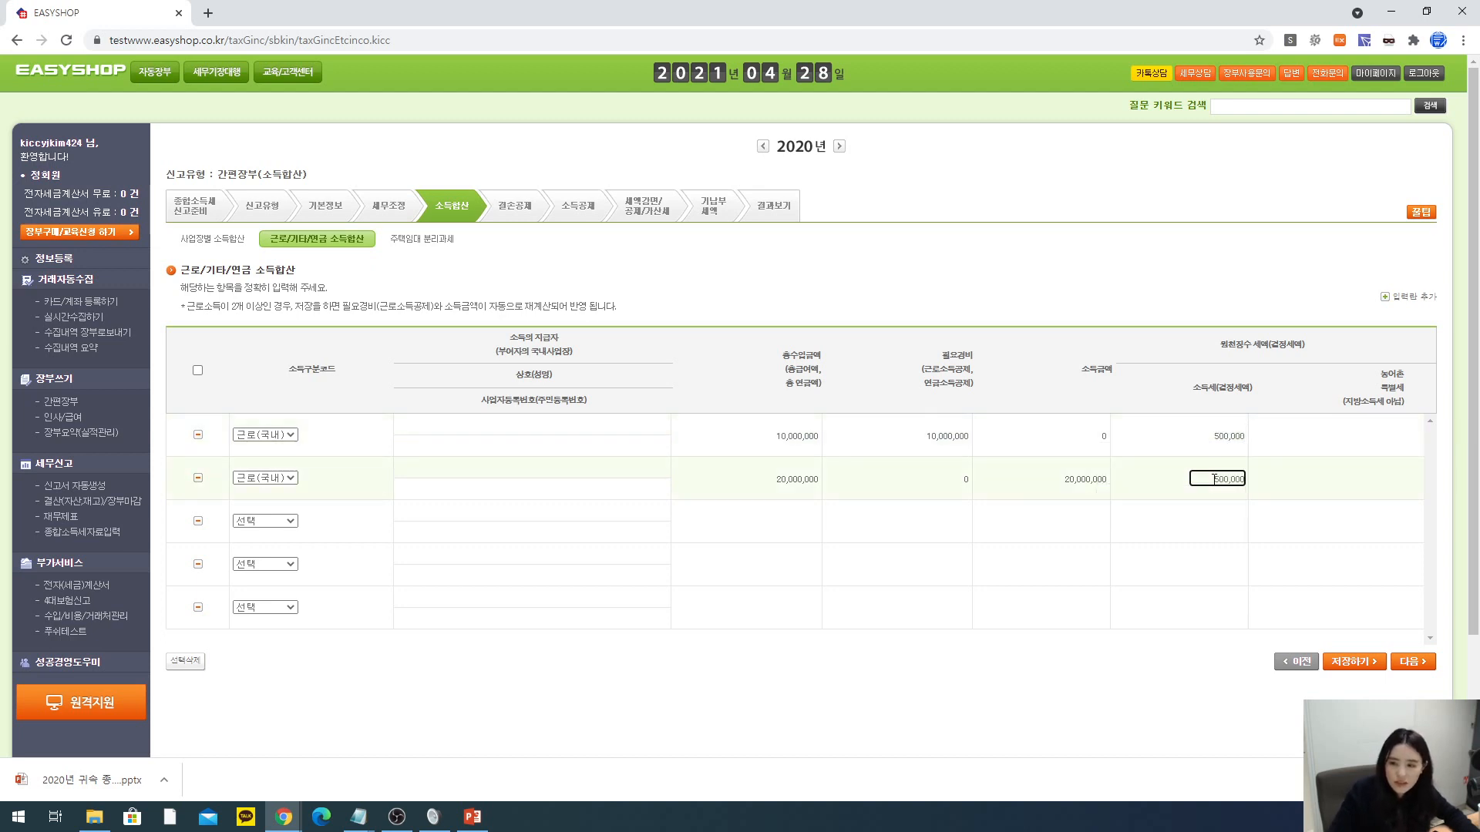
pyautogui.click(1381, 436)
pyautogui.write('0')
pyautogui.click(1395, 480)
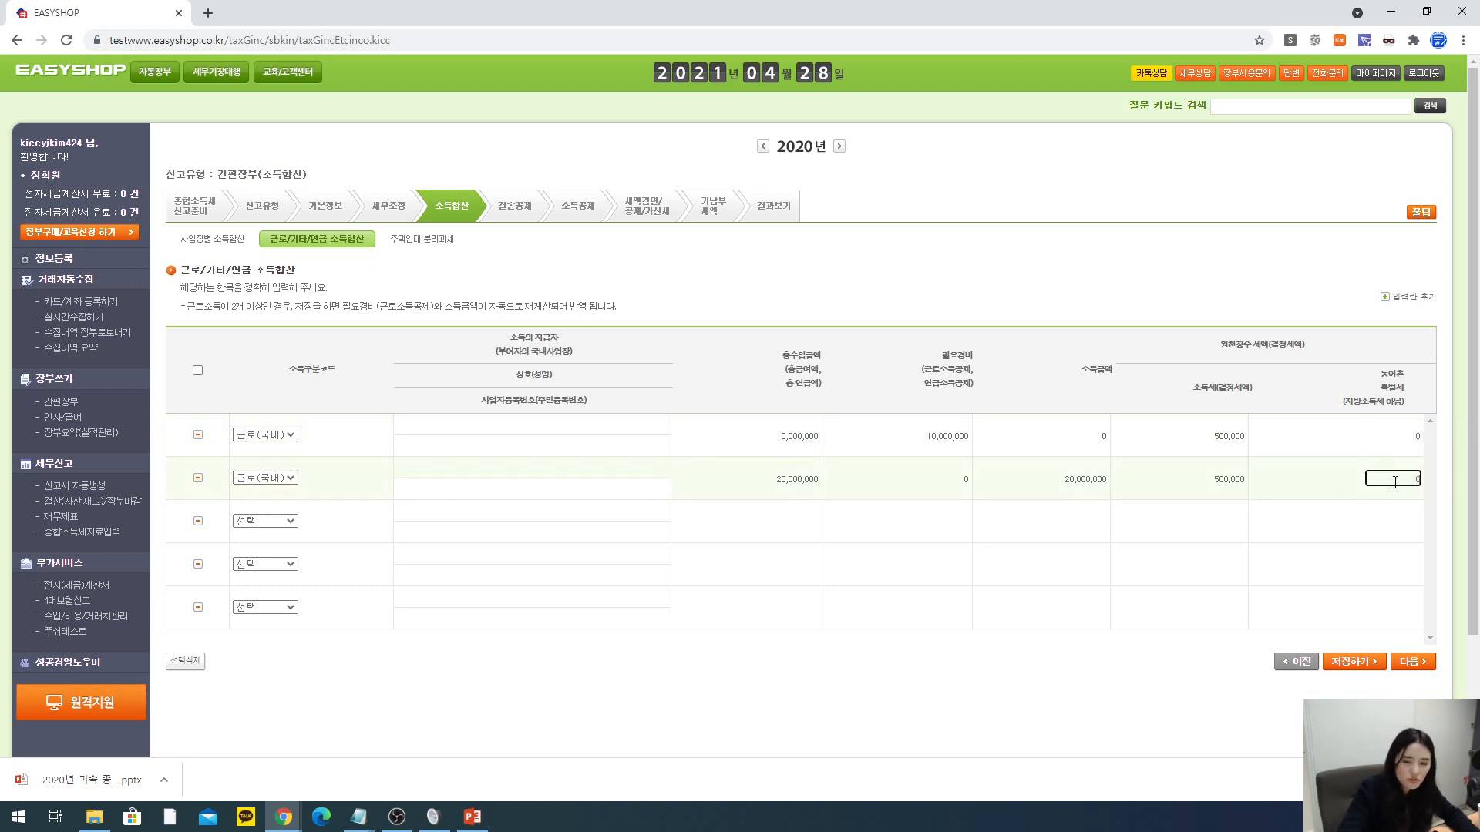
pyautogui.write('0')
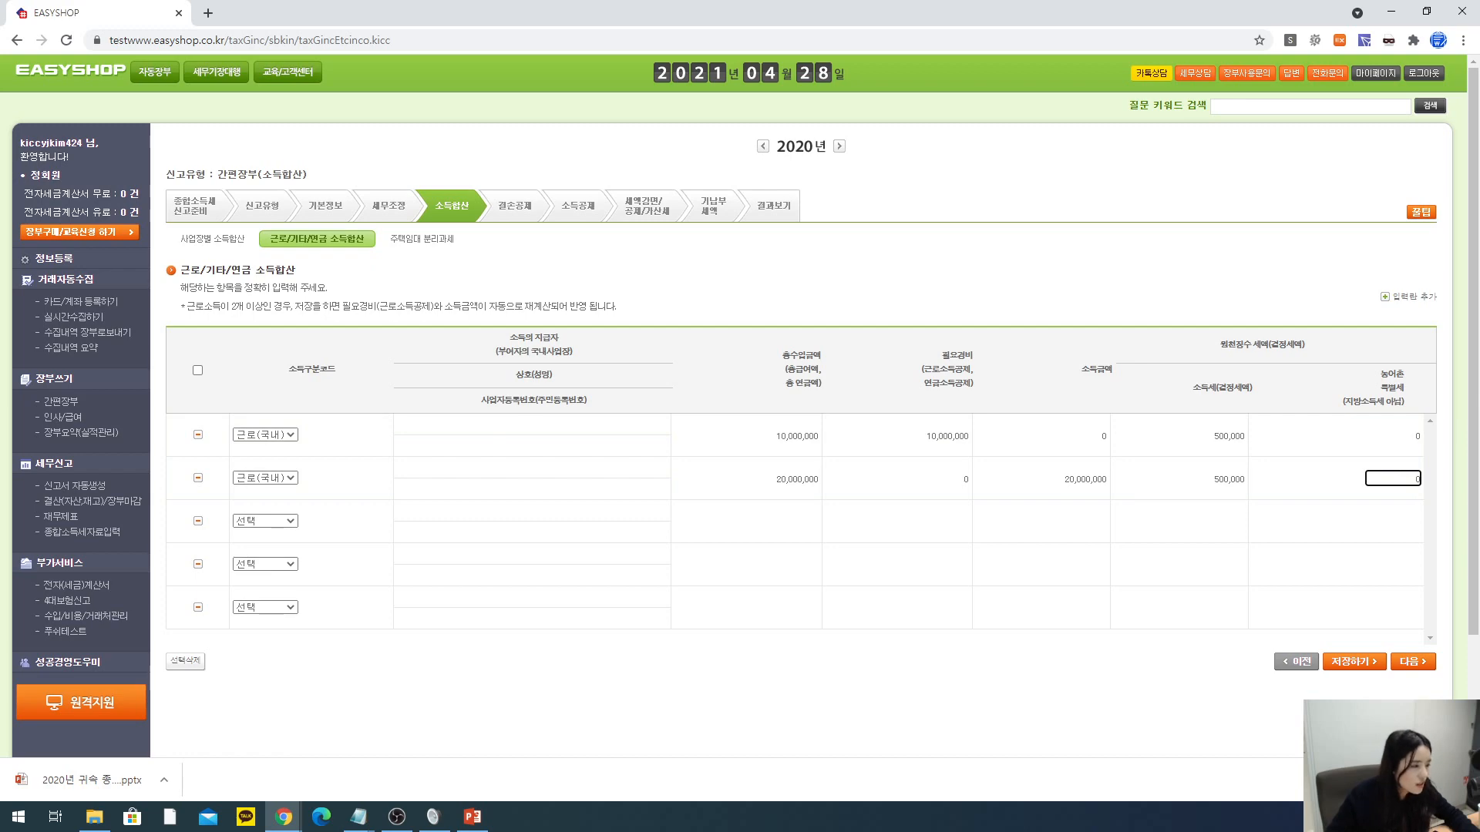
# - Switch to the PowerPoint deck, review slides 81 to 83 on multiple wage, pension and other income, and return to EASYSHOP
pyautogui.hotkey('alt', 'Tab')
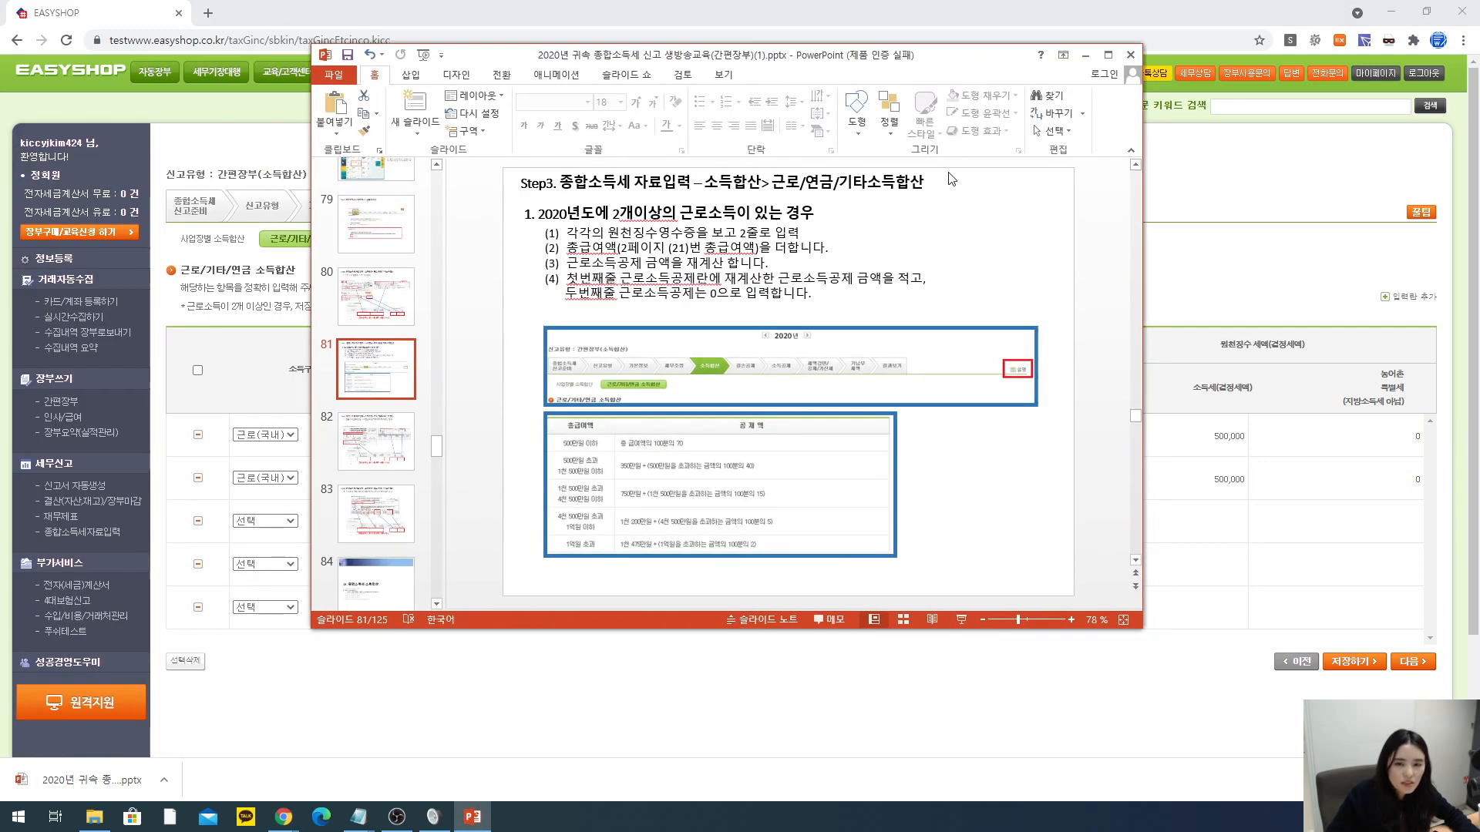
pyautogui.click(1108, 55)
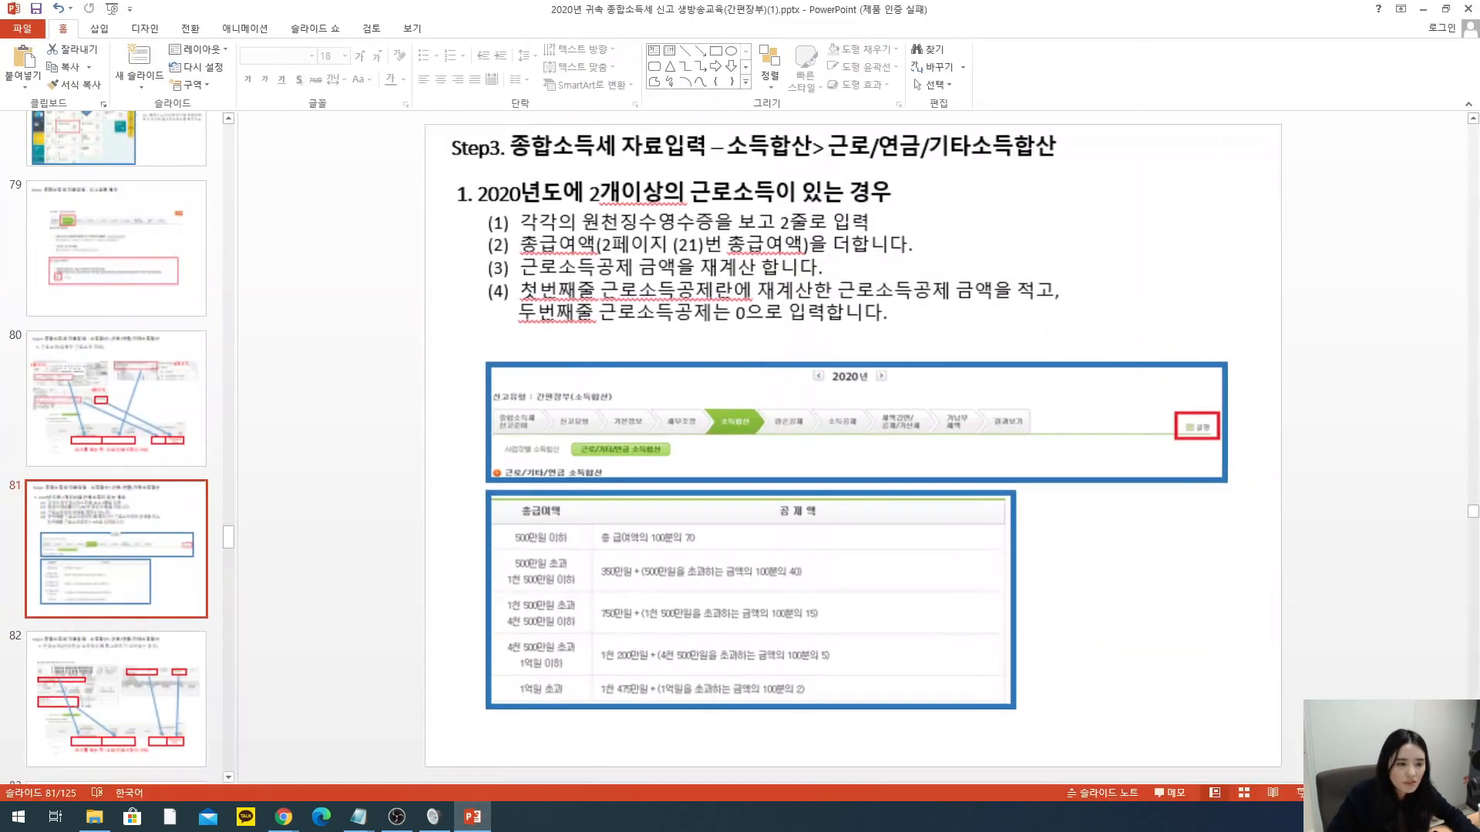
pyautogui.click(160, 675)
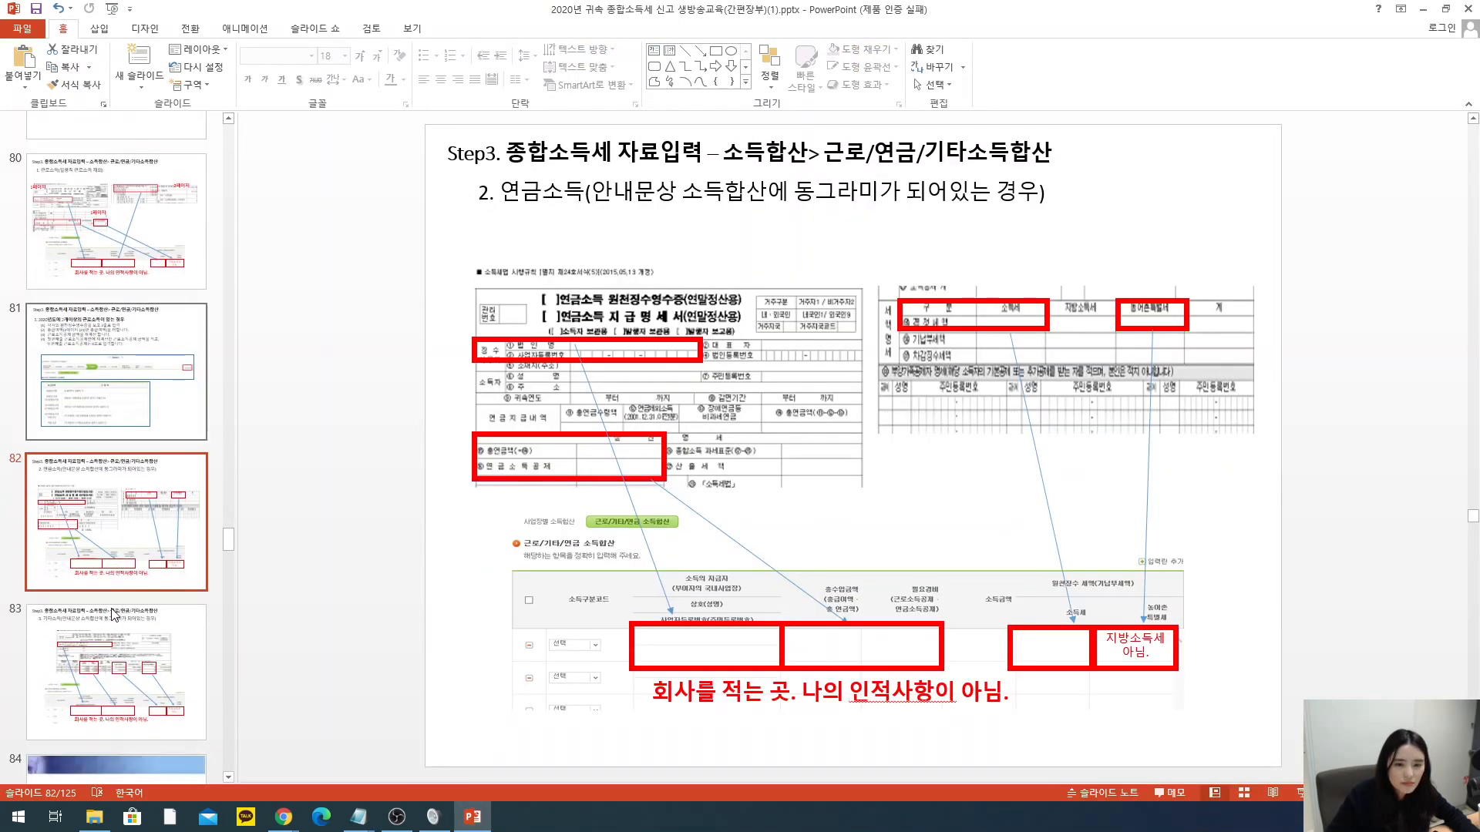
pyautogui.click(96, 279)
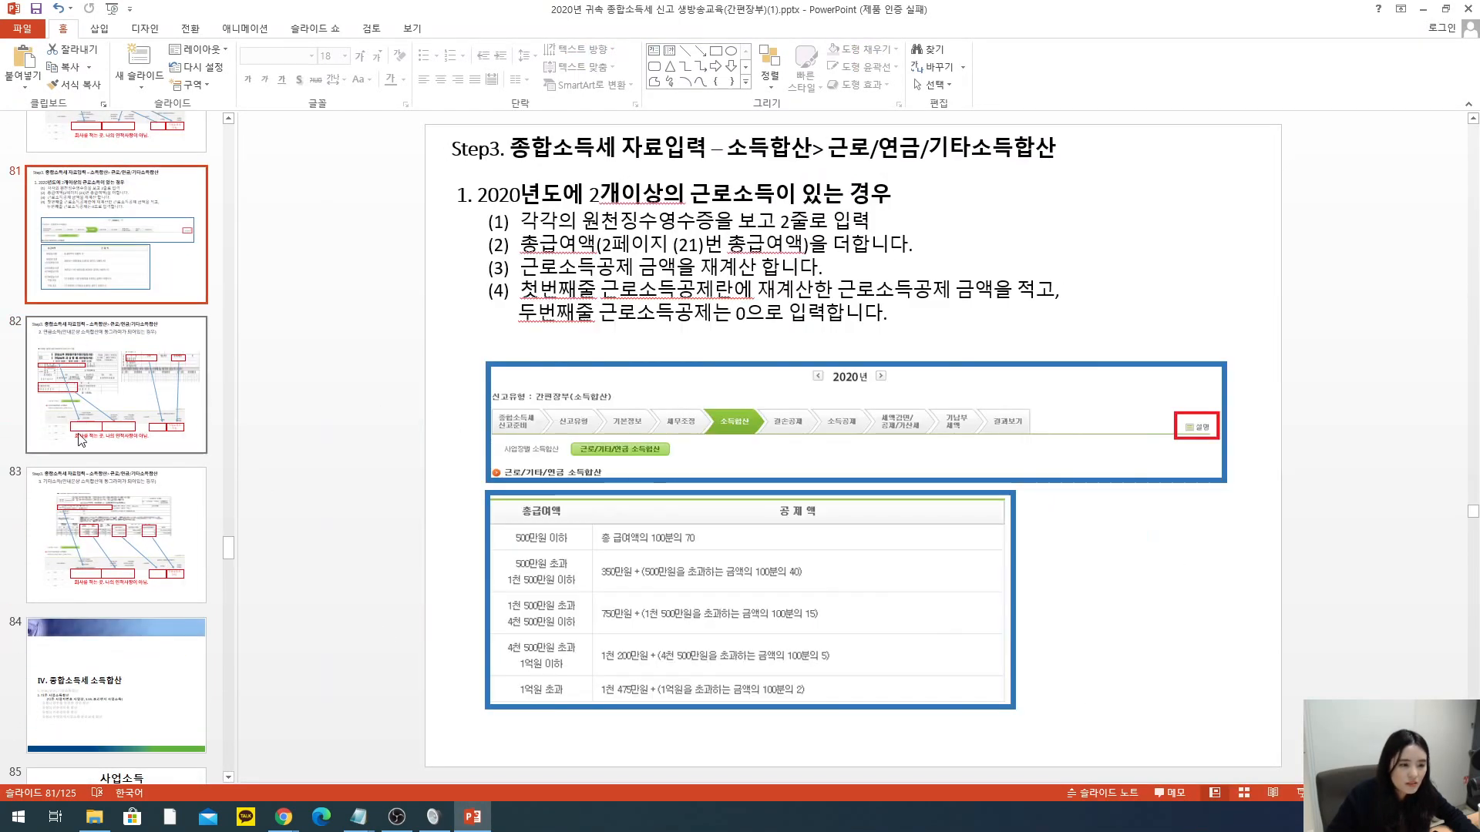
pyautogui.click(85, 530)
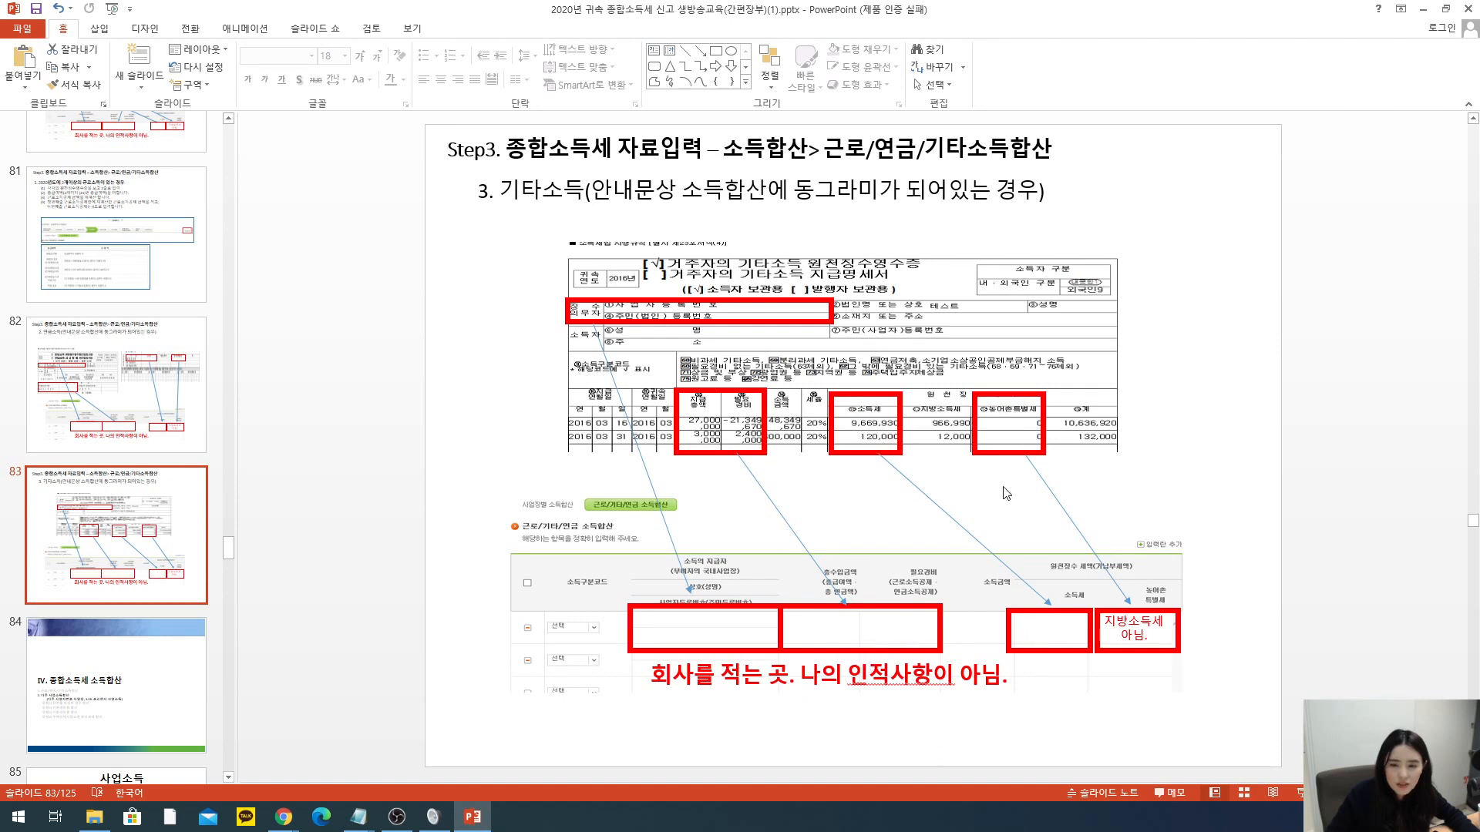
pyautogui.click(108, 401)
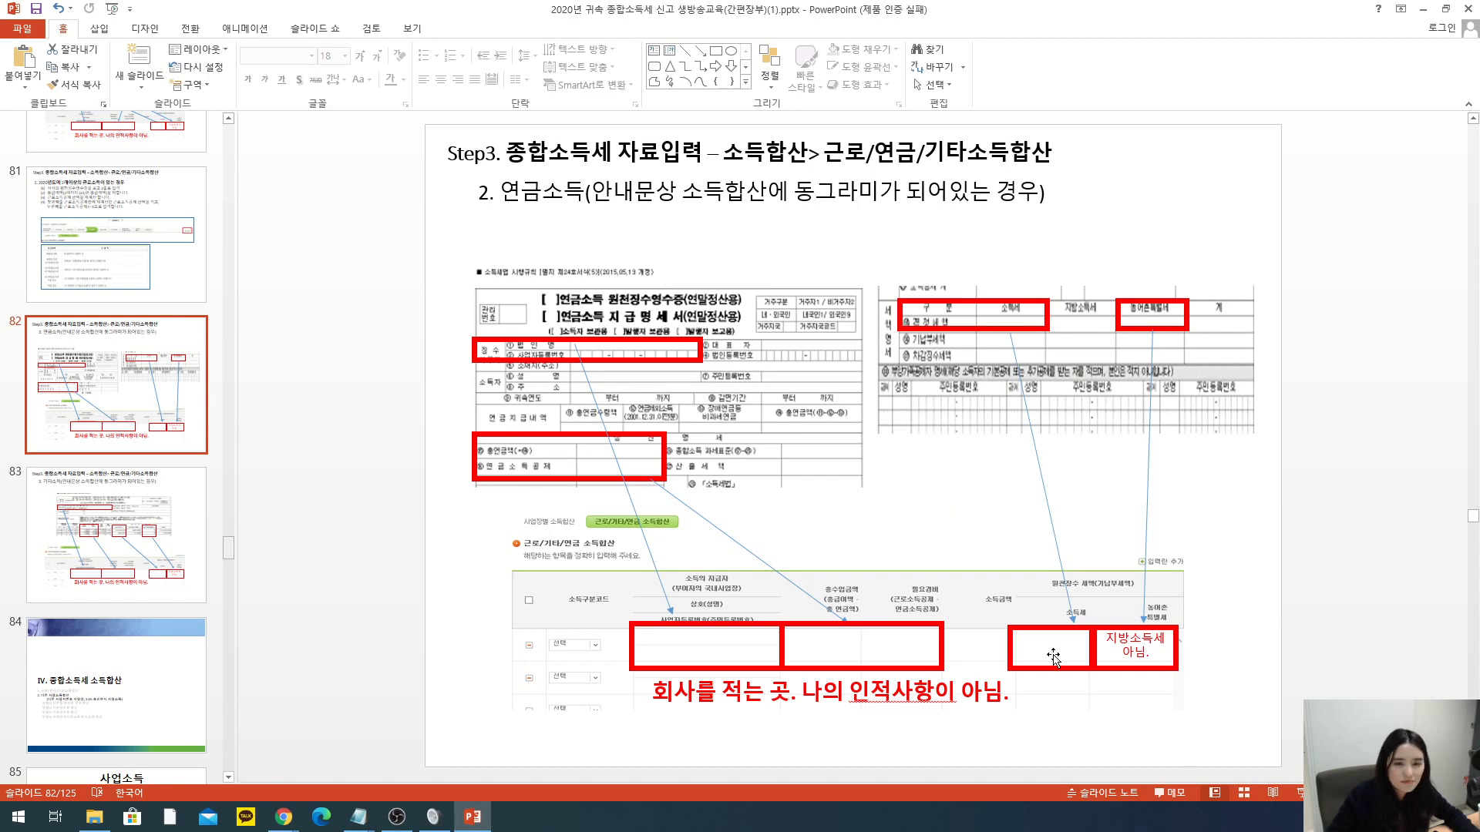
pyautogui.moveTo(836, 12); pyautogui.dragTo(0, 92)
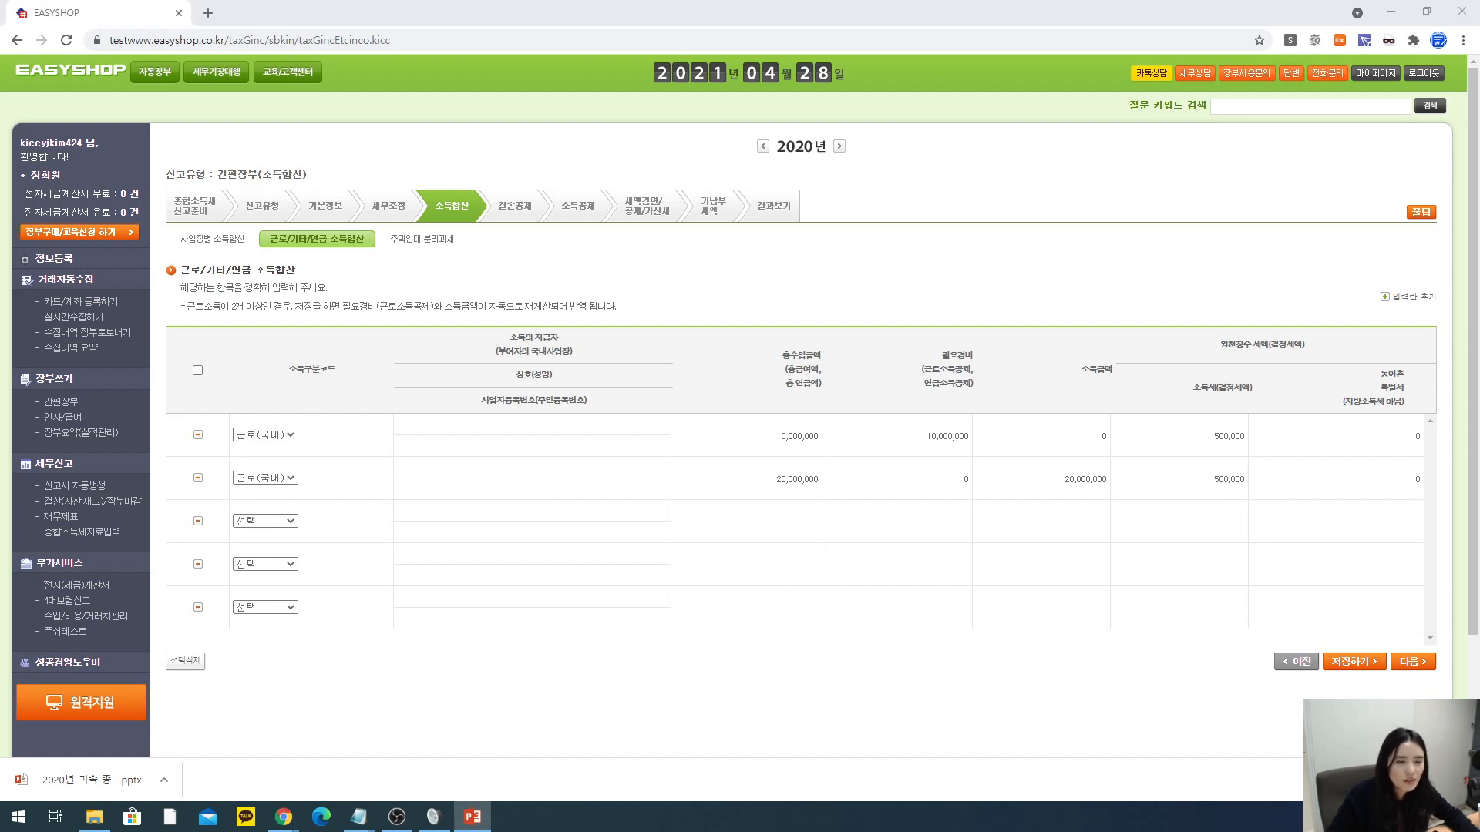
# - Leave the wage income page without saving and examine the 분리과세 주택임대소득 question and its eligibility note in 사업장별 소득합산
pyautogui.click(353, 245)
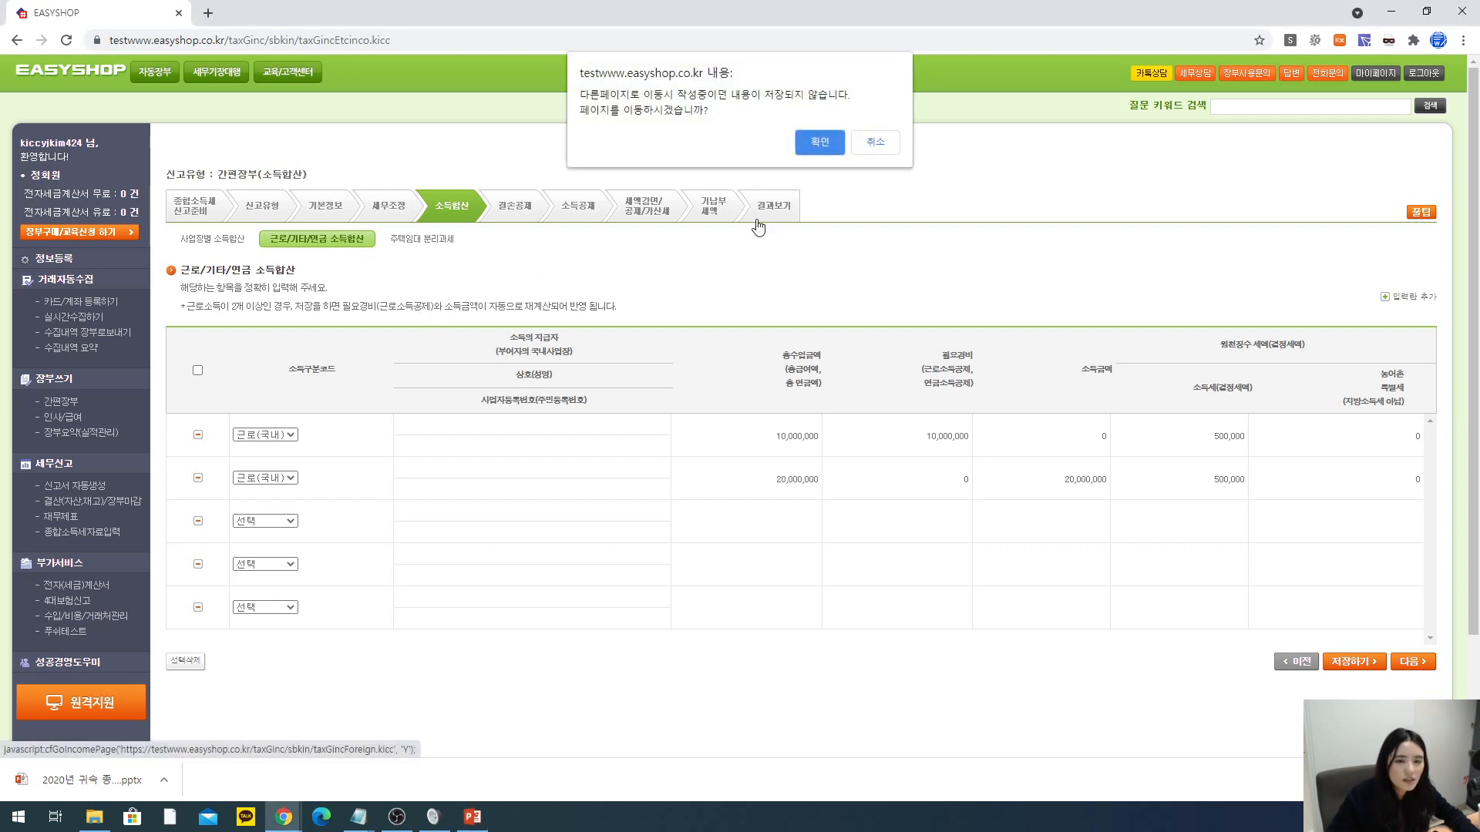
pyautogui.click(821, 142)
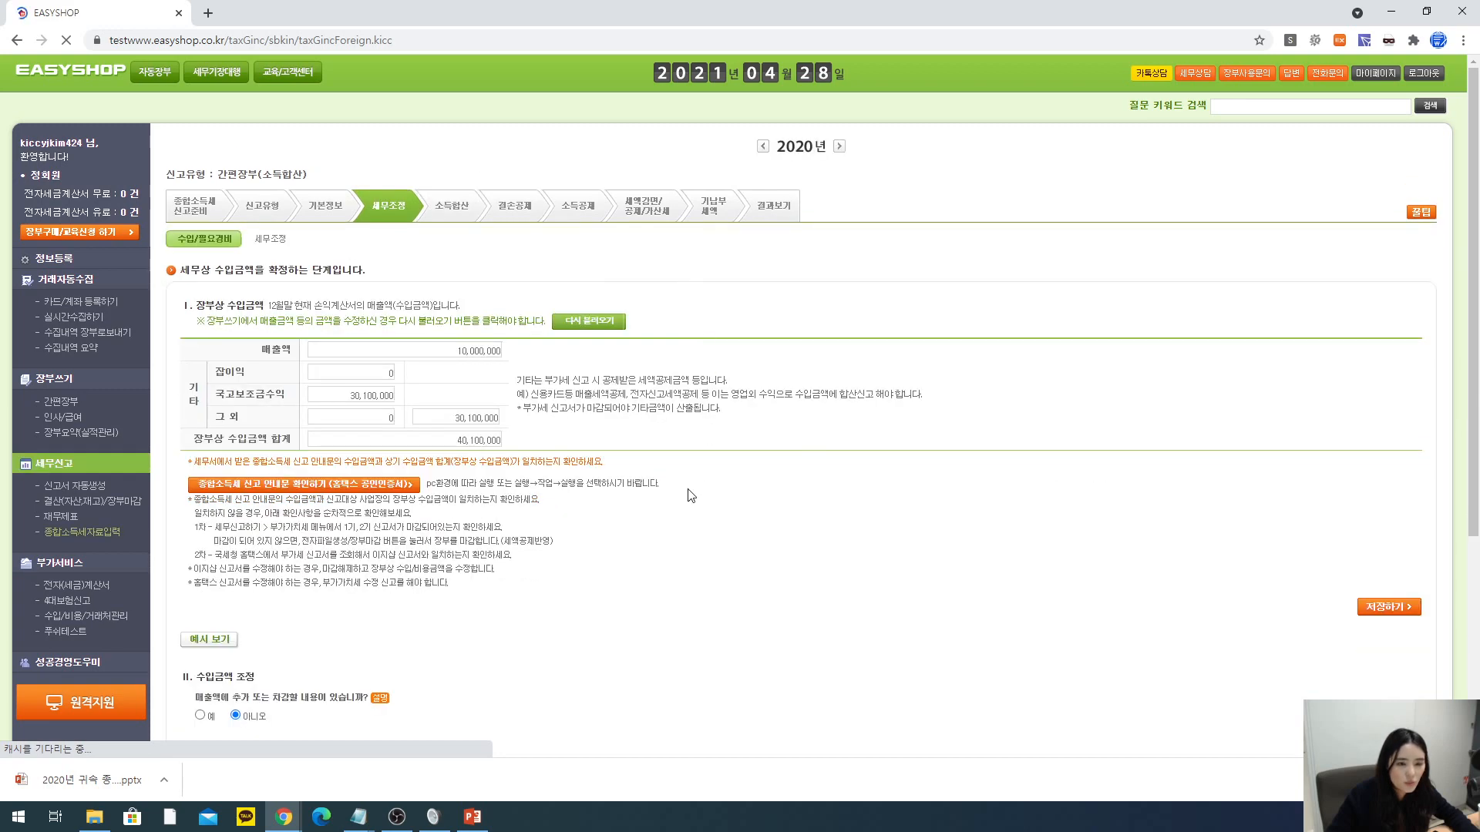
pyautogui.click(272, 239)
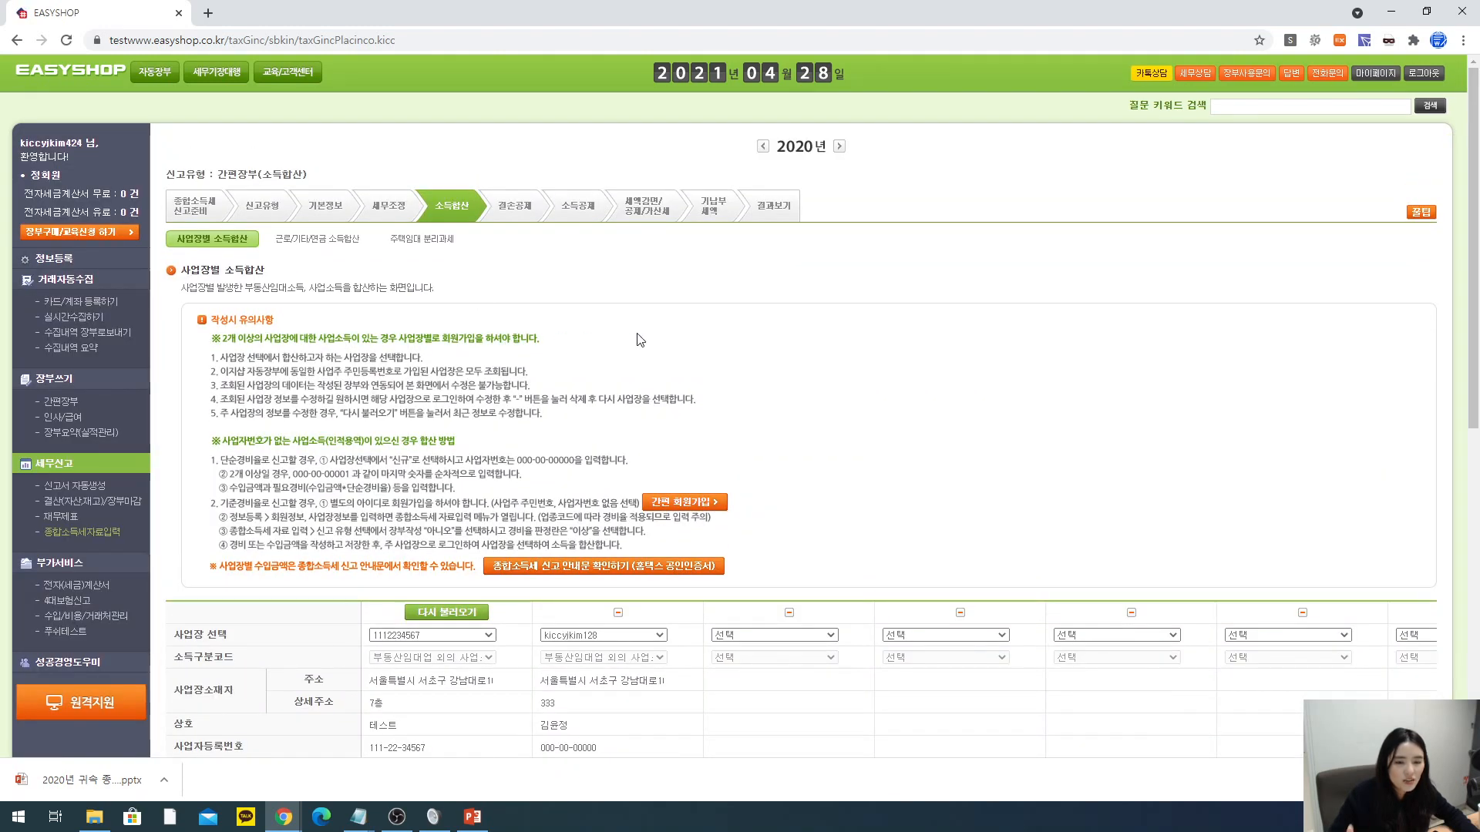
pyautogui.scroll(-3, 627, 329)
pyautogui.scroll(3, 627, 330)
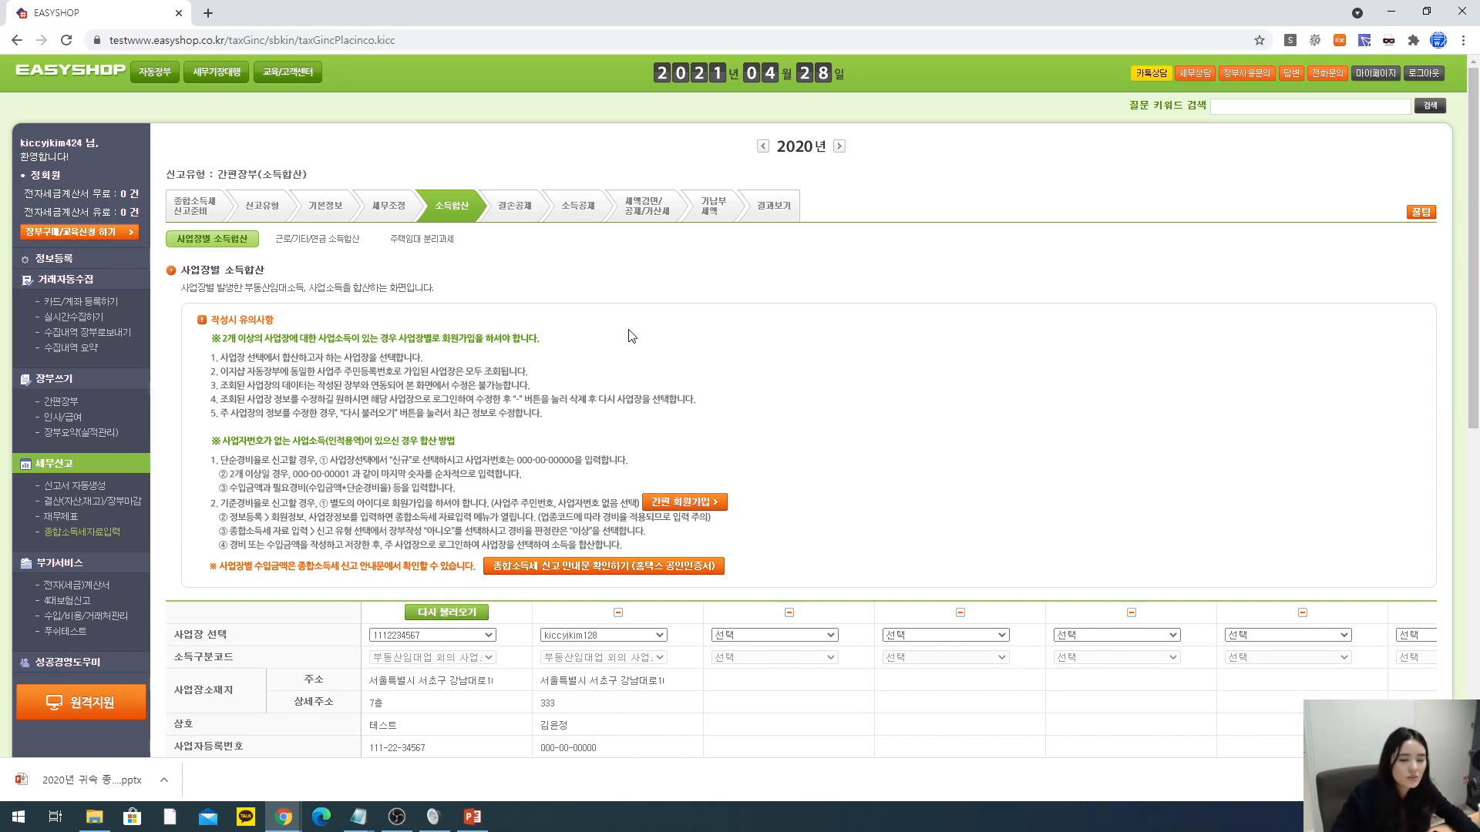
pyautogui.scroll(-8, 696, 426)
pyautogui.scroll(8, 697, 426)
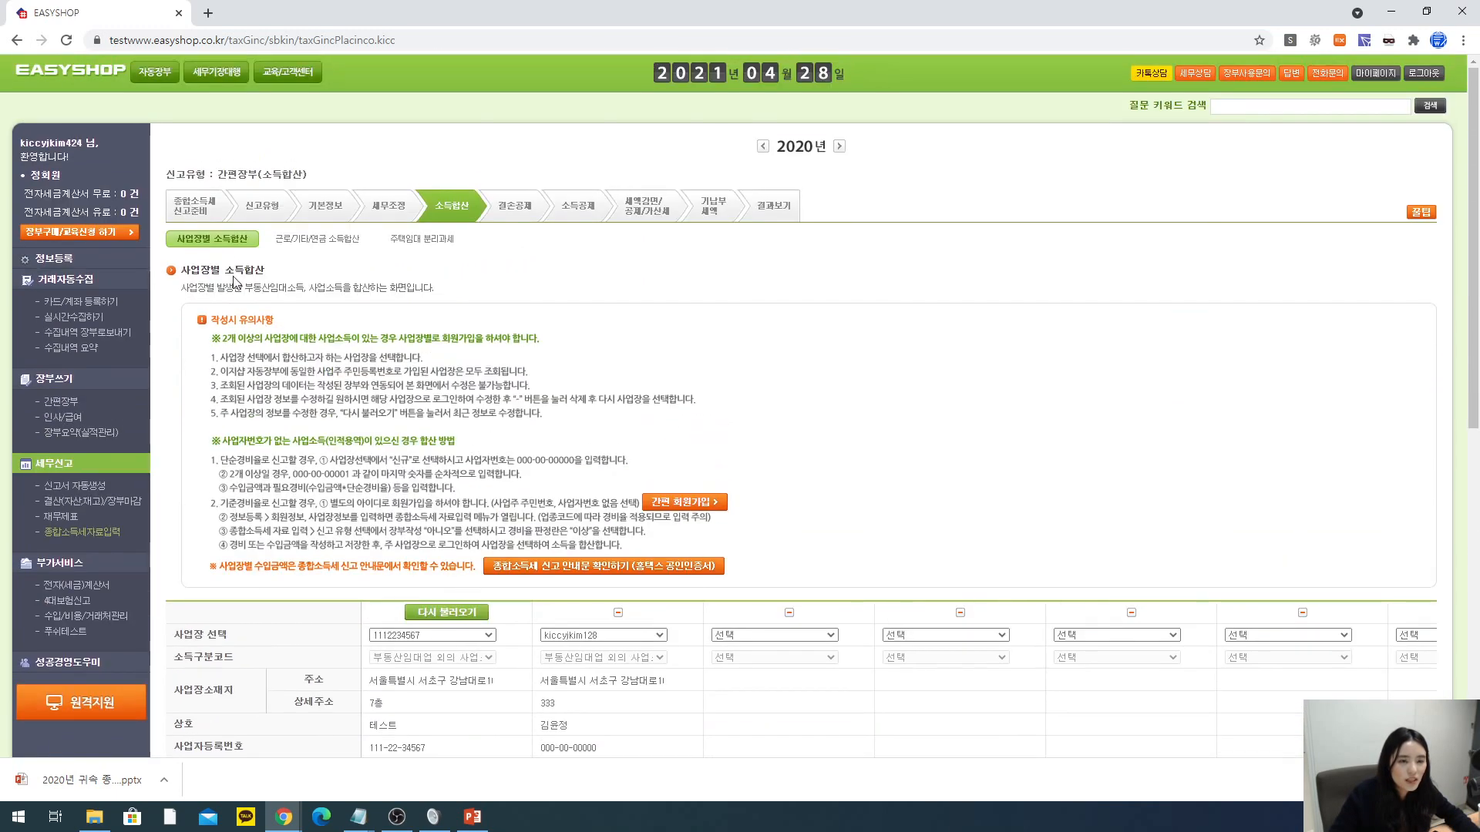
pyautogui.scroll(-8, 344, 314)
pyautogui.moveTo(200, 605); pyautogui.dragTo(393, 624)
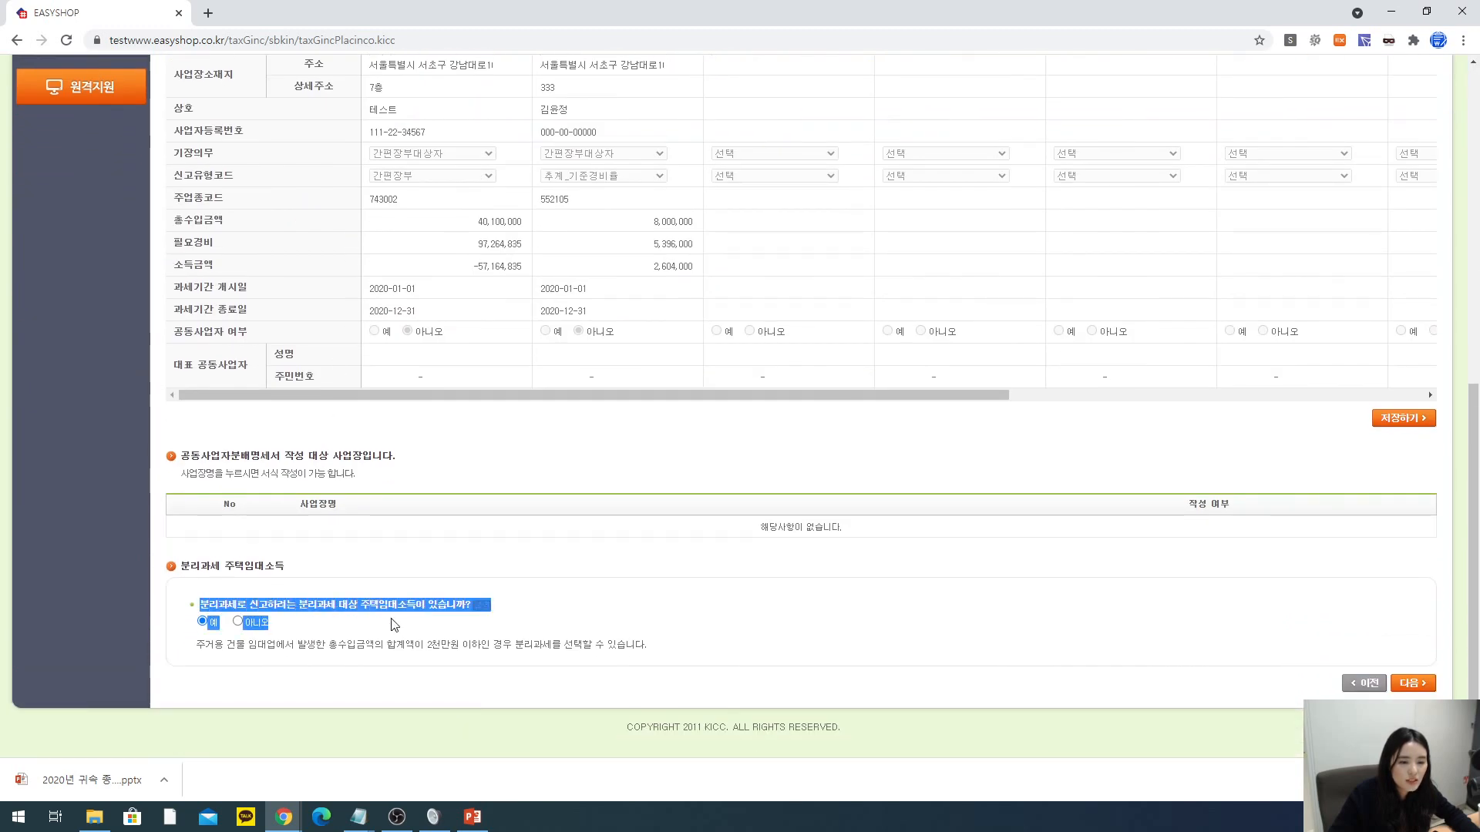
pyautogui.click(384, 629)
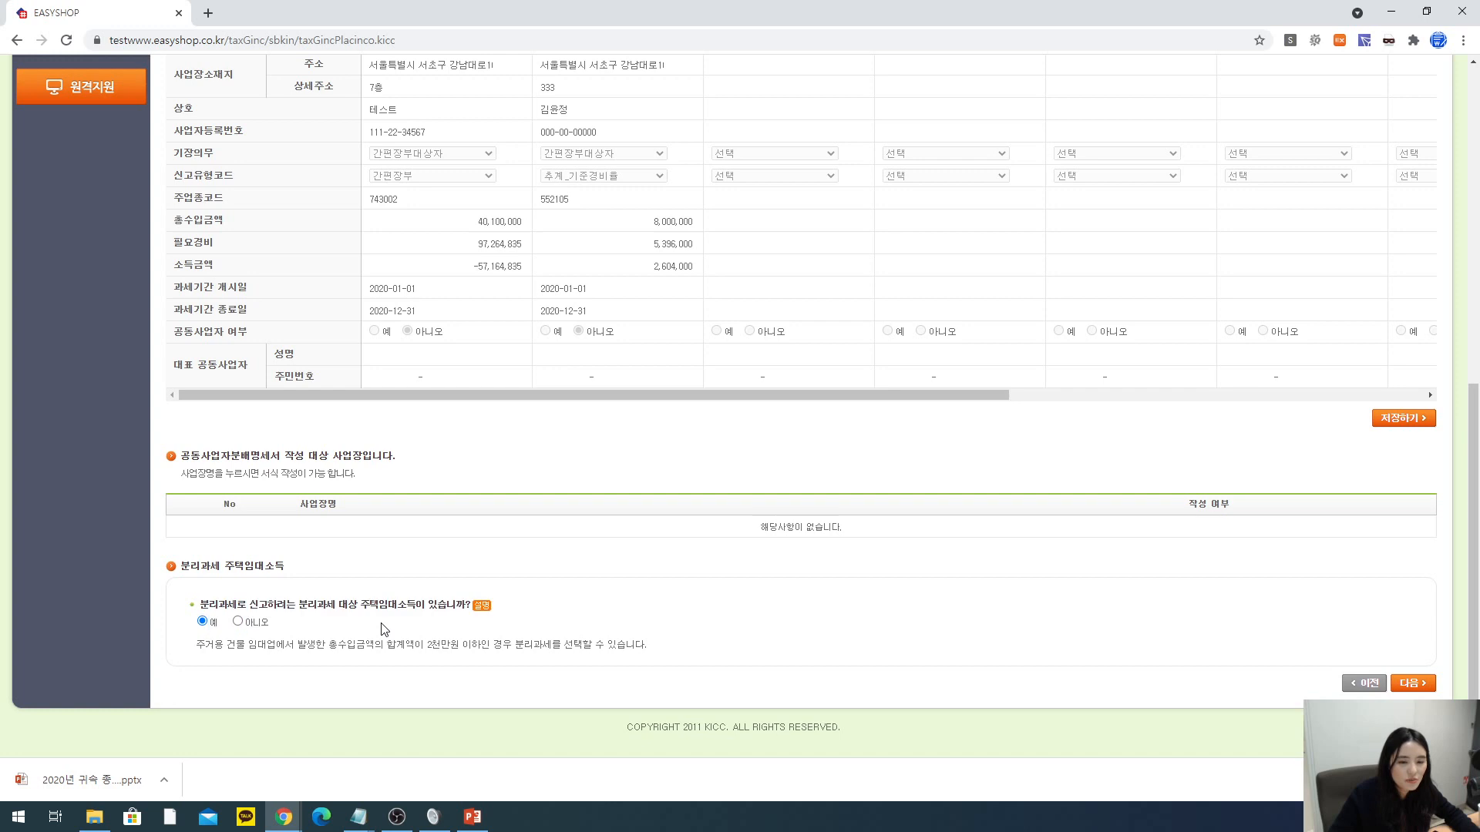
pyautogui.moveTo(331, 647); pyautogui.dragTo(482, 653)
pyautogui.click(515, 658)
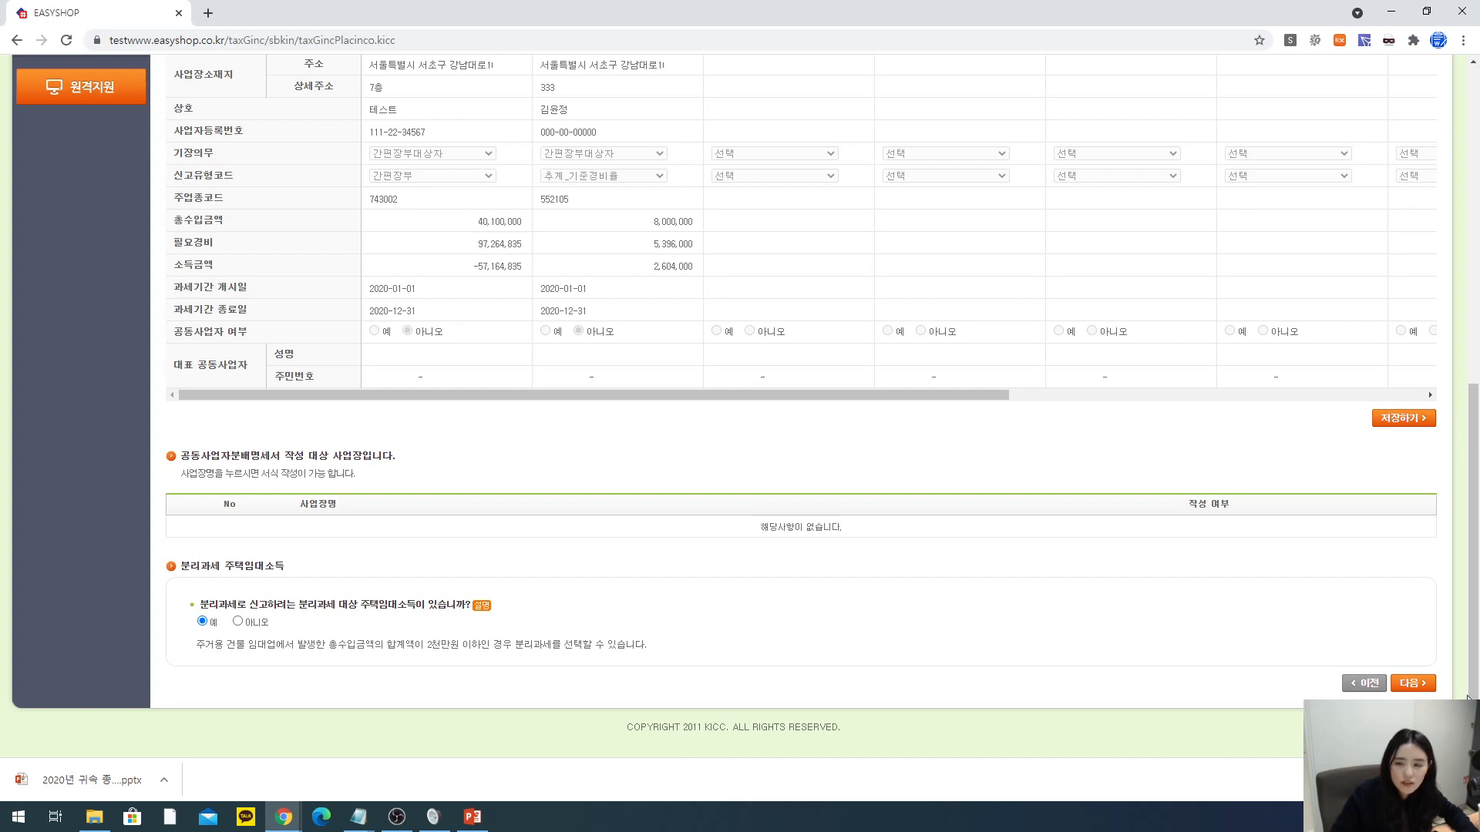
# - Continue past the wage income page to 주택임대 분리과세 and review the 등록임대주택 requirements
pyautogui.click(1420, 684)
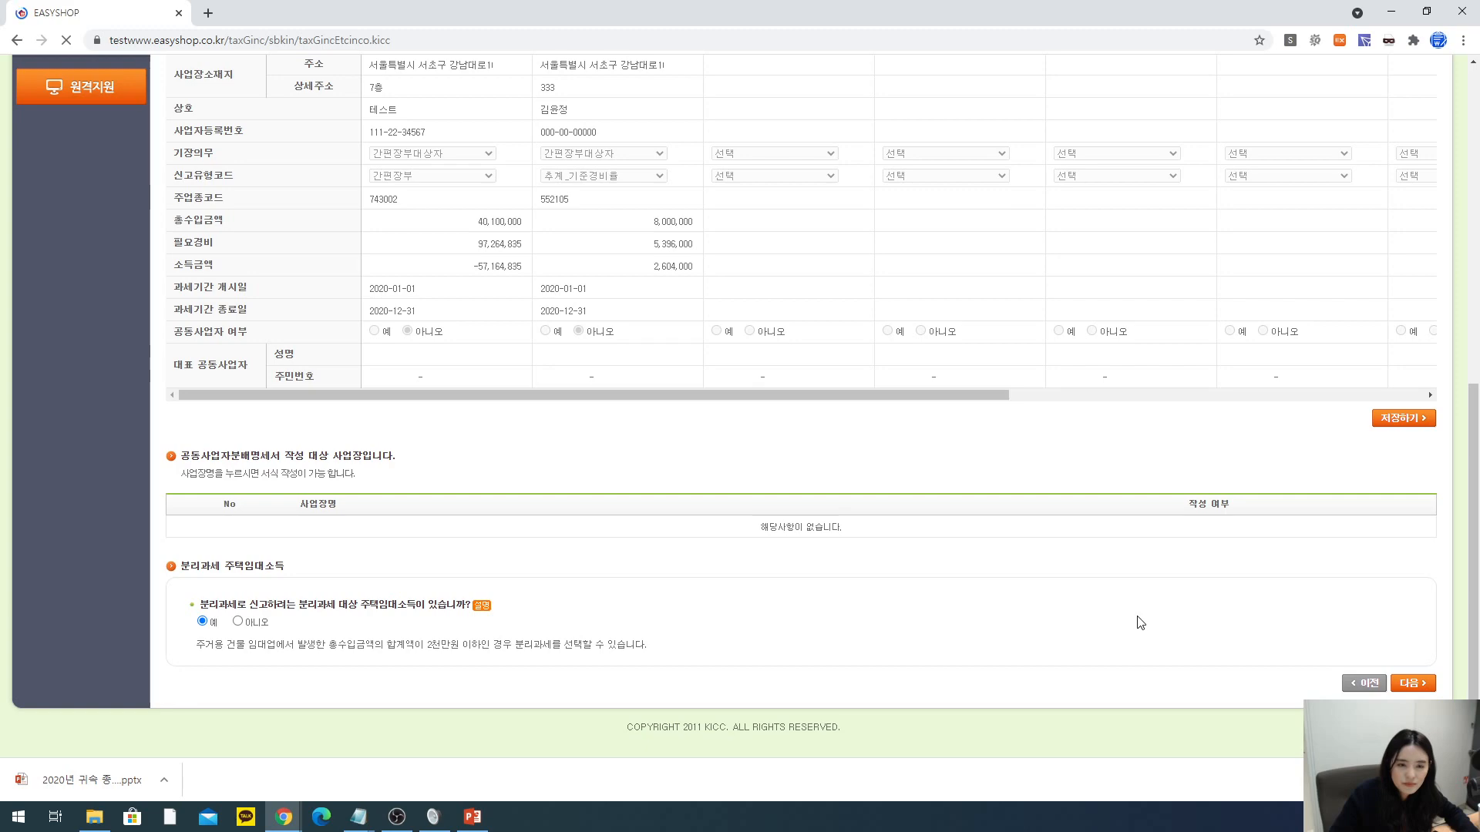
pyautogui.click(1413, 663)
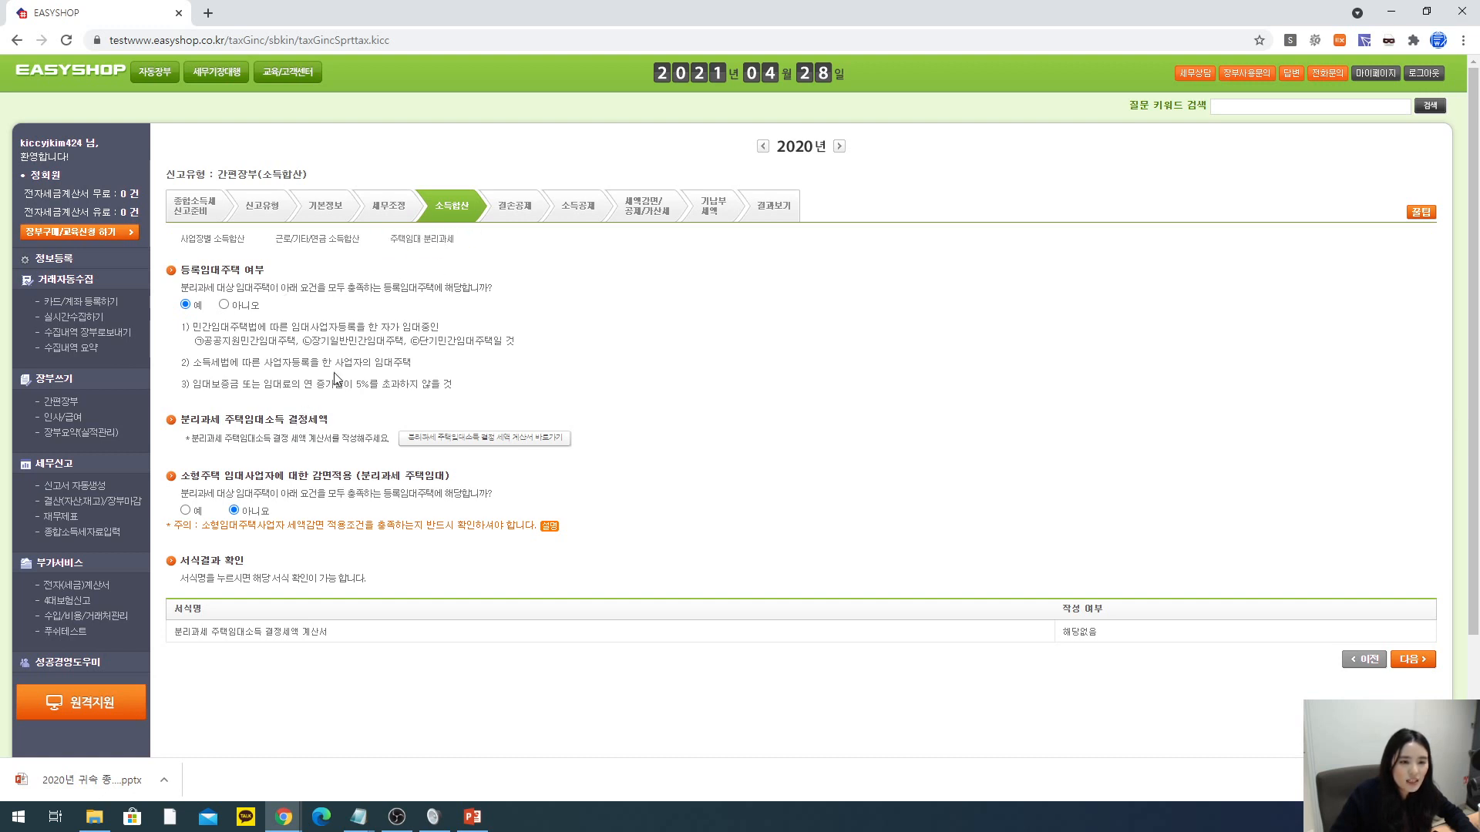
pyautogui.moveTo(203, 329); pyautogui.dragTo(456, 388)
pyautogui.moveTo(392, 289); pyautogui.dragTo(498, 295)
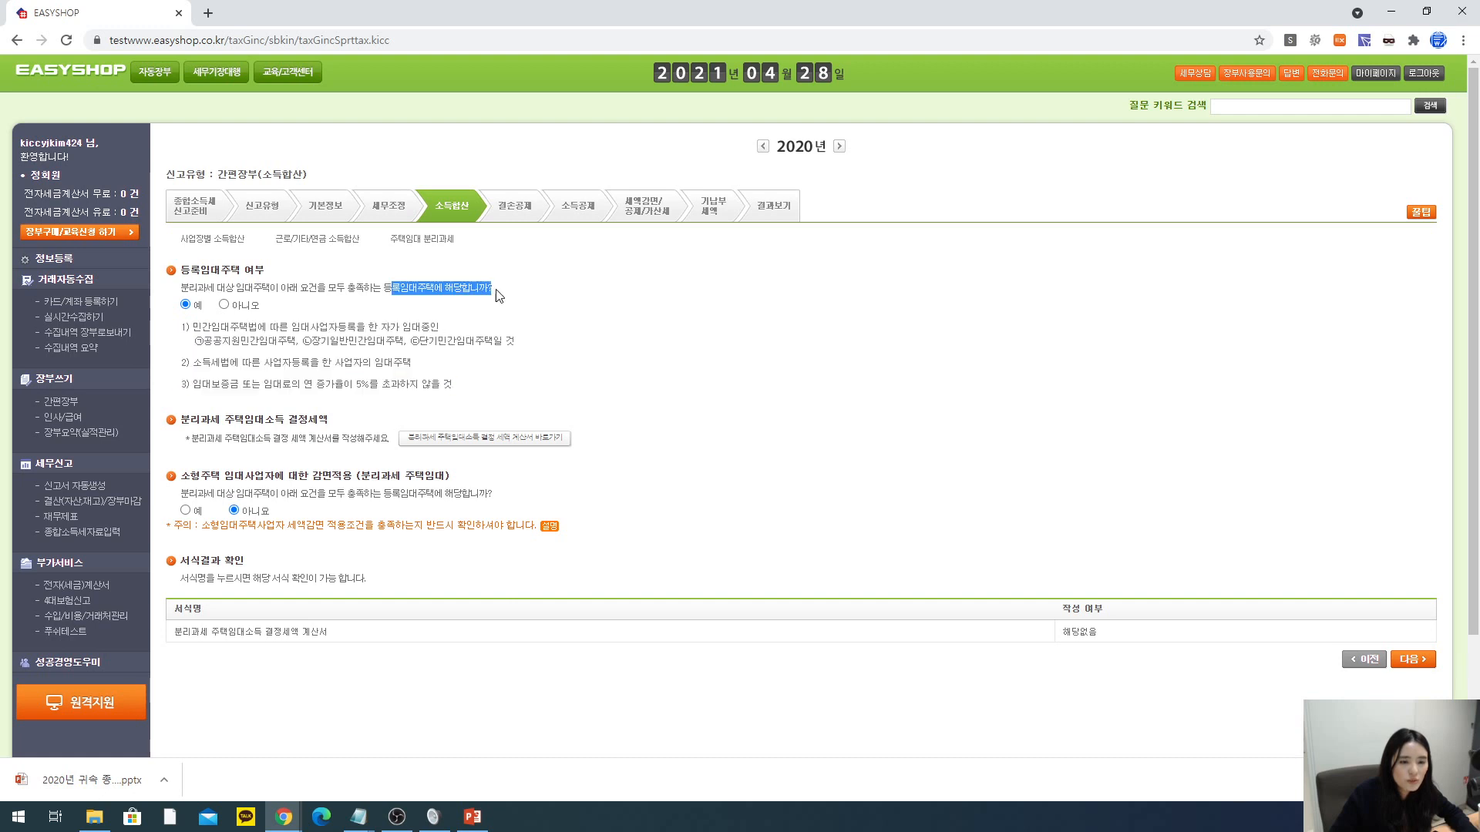
pyautogui.click(279, 290)
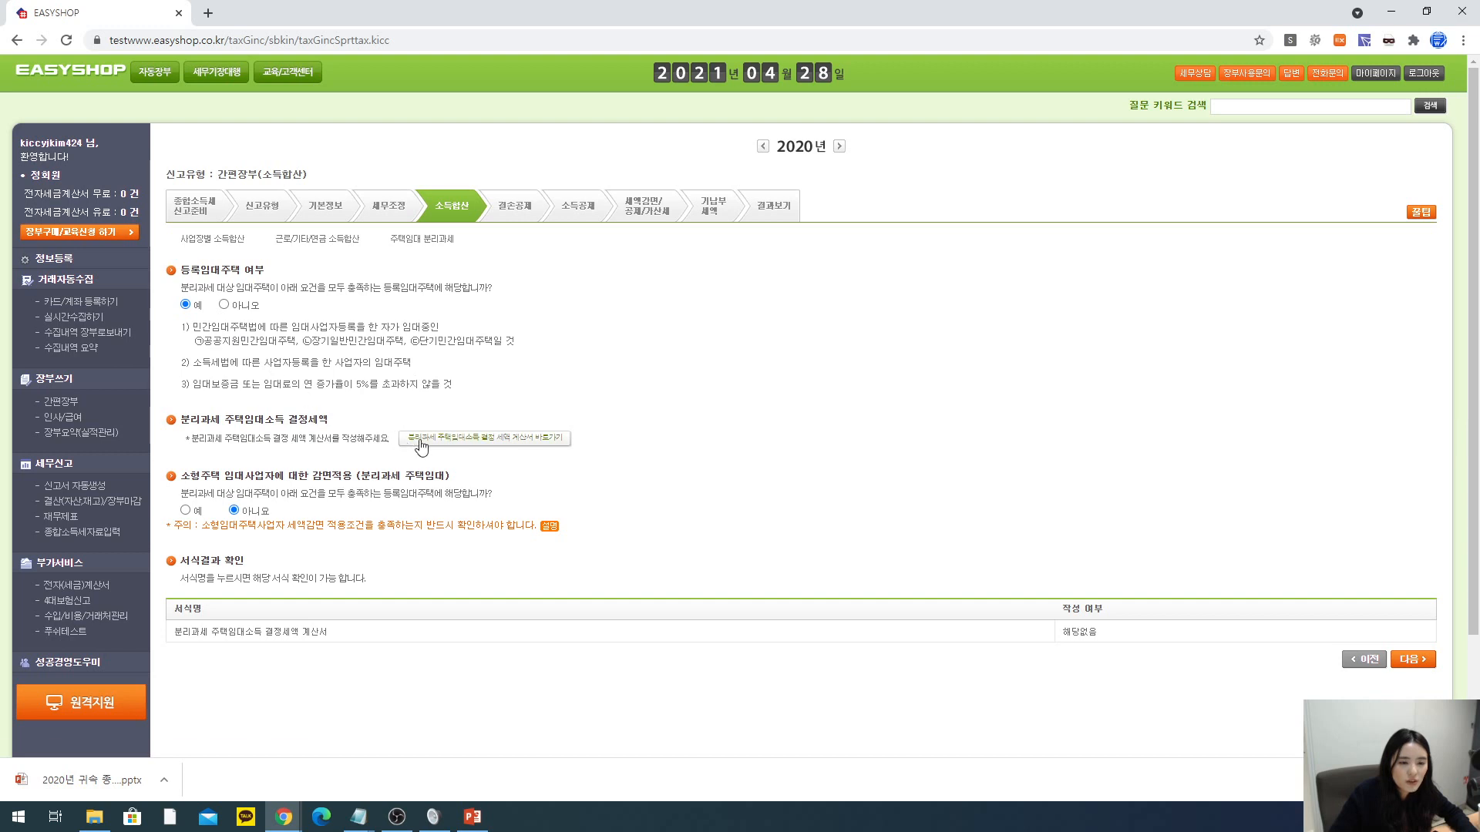
# - Open the 분리과세 주택임대소득 결정세액 계산서 form and read its note on entering total rental income at once
pyautogui.click(470, 444)
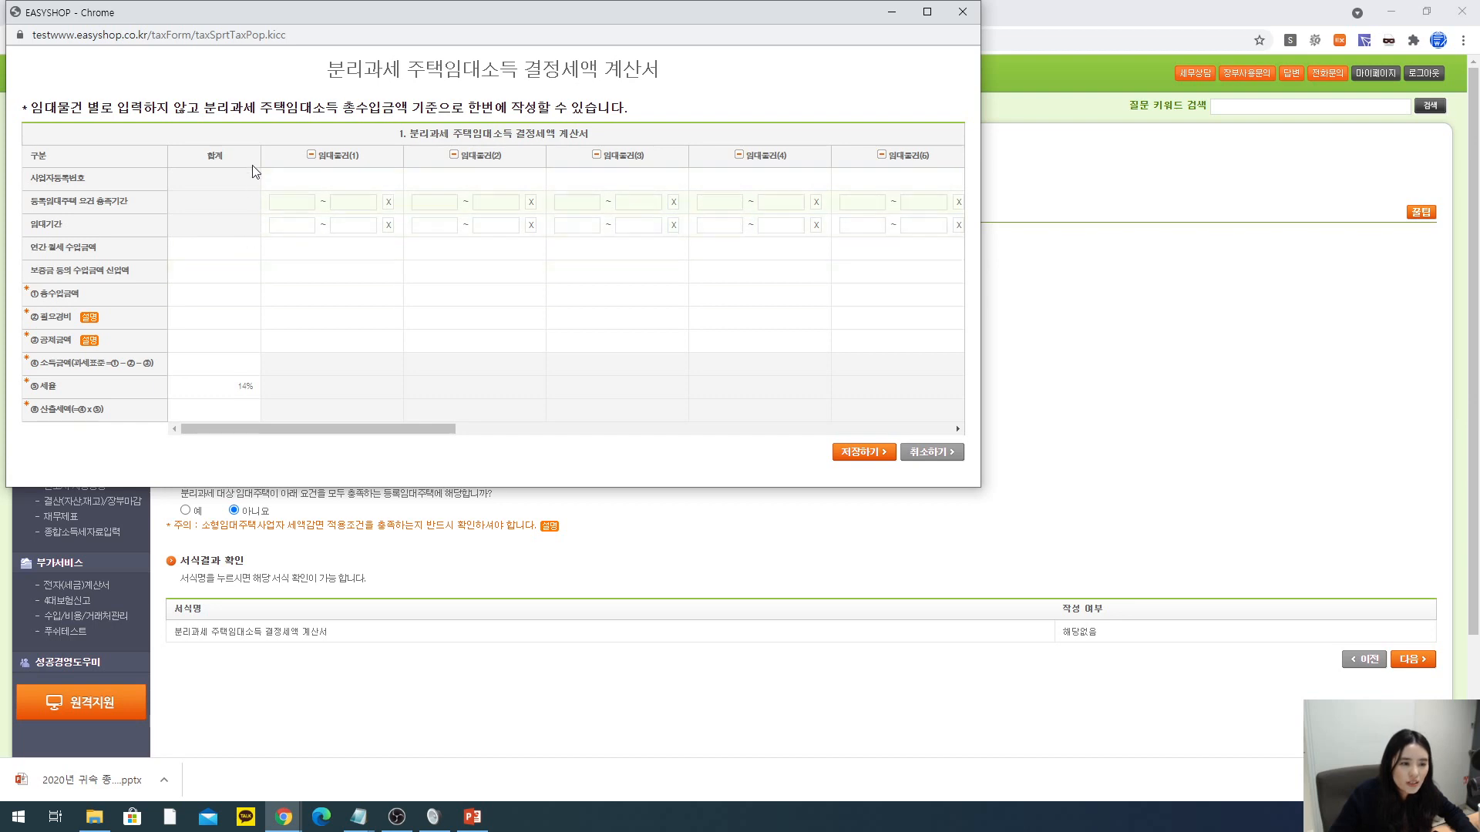
pyautogui.moveTo(74, 112); pyautogui.dragTo(363, 132)
pyautogui.click(416, 119)
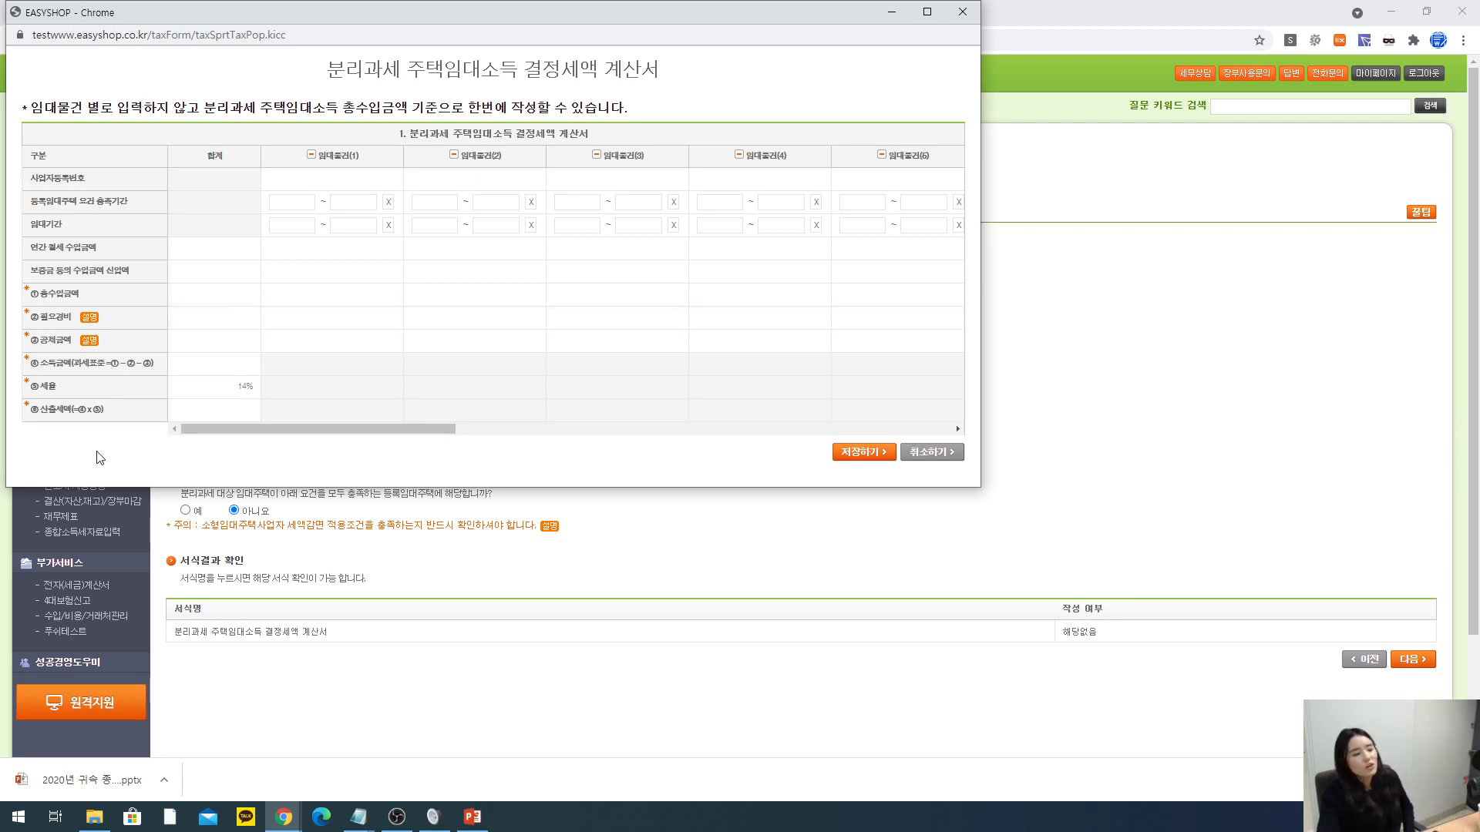
# - Switch to the PowerPoint deck, review slide 112 on the 분리과세 주택임대소득 결정세액 계산서, and return to the EASYSHOP form
pyautogui.hotkey('alt', 'Tab')
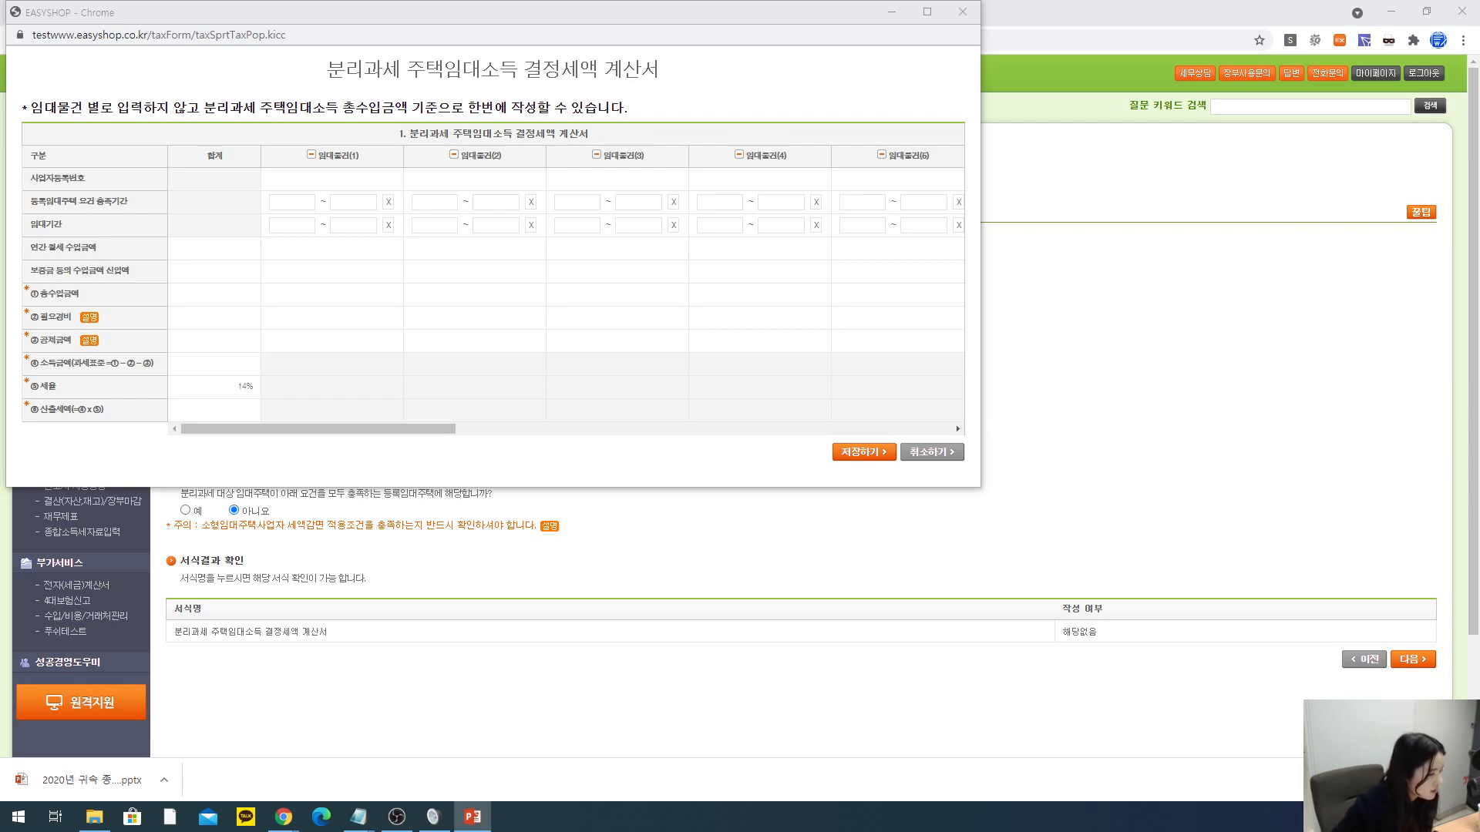
pyautogui.moveTo(0, 84); pyautogui.dragTo(736, 53)
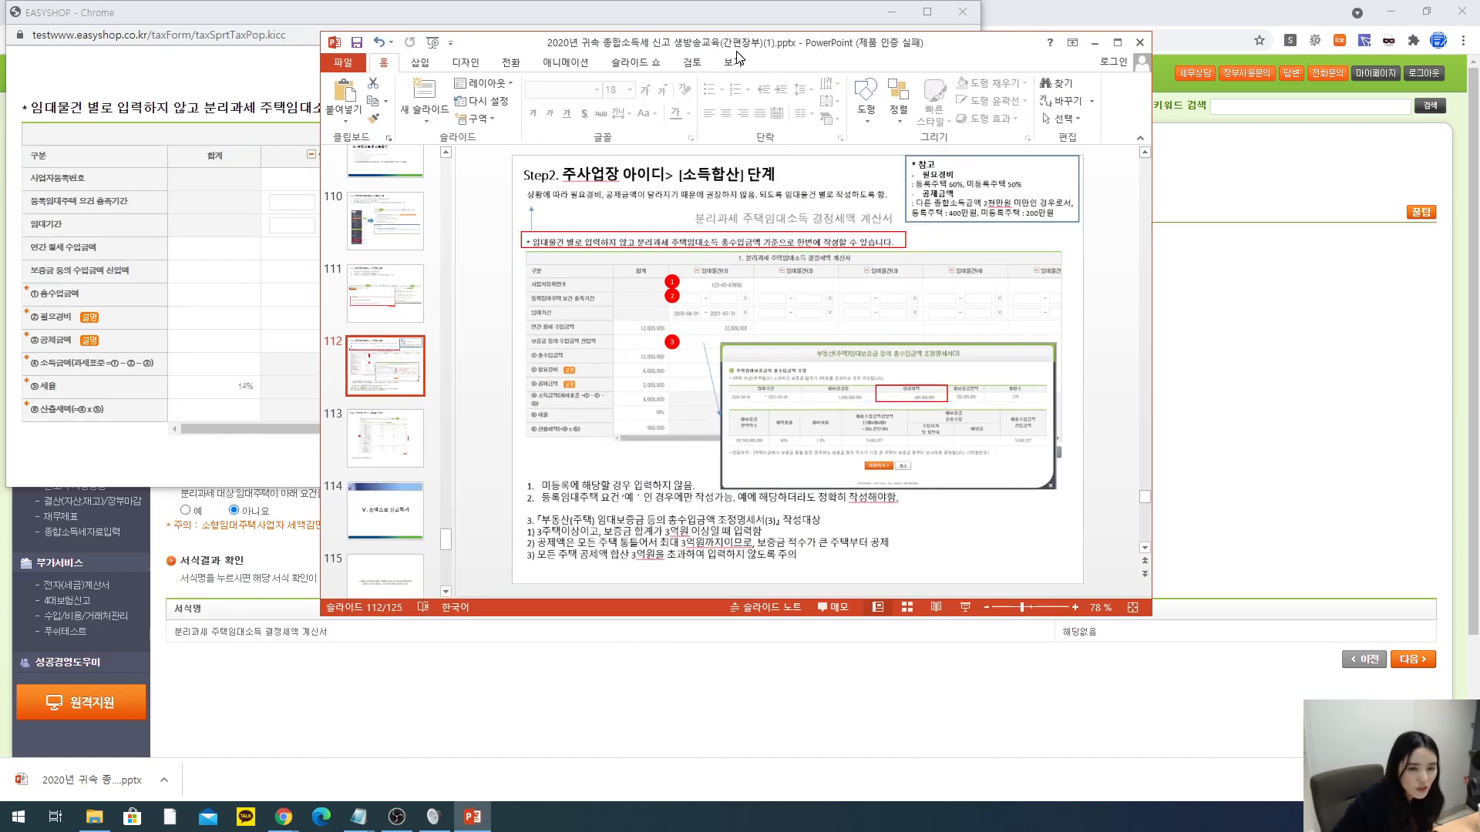
pyautogui.click(1124, 45)
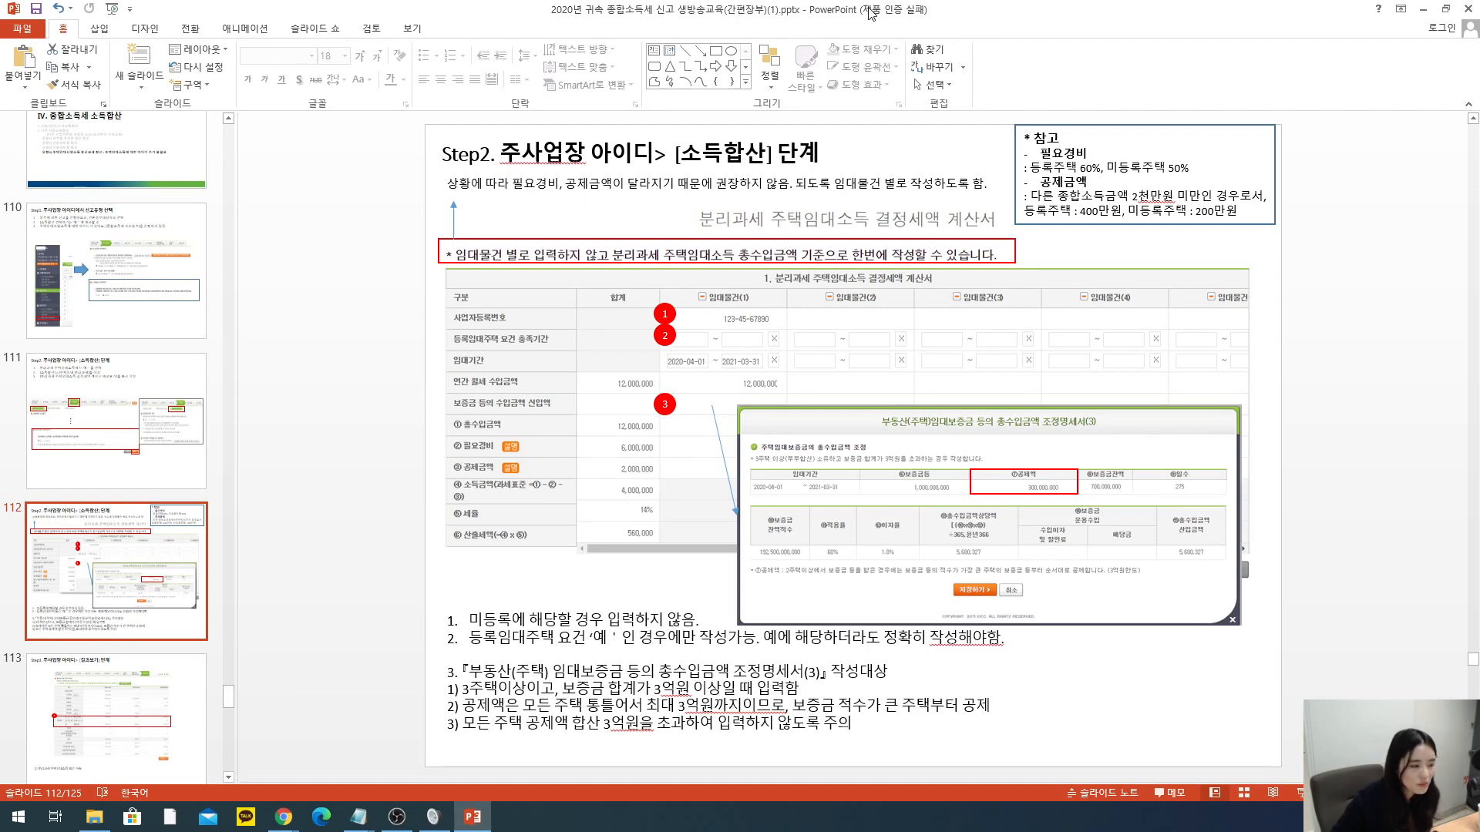
pyautogui.moveTo(869, 15); pyautogui.dragTo(0, 156)
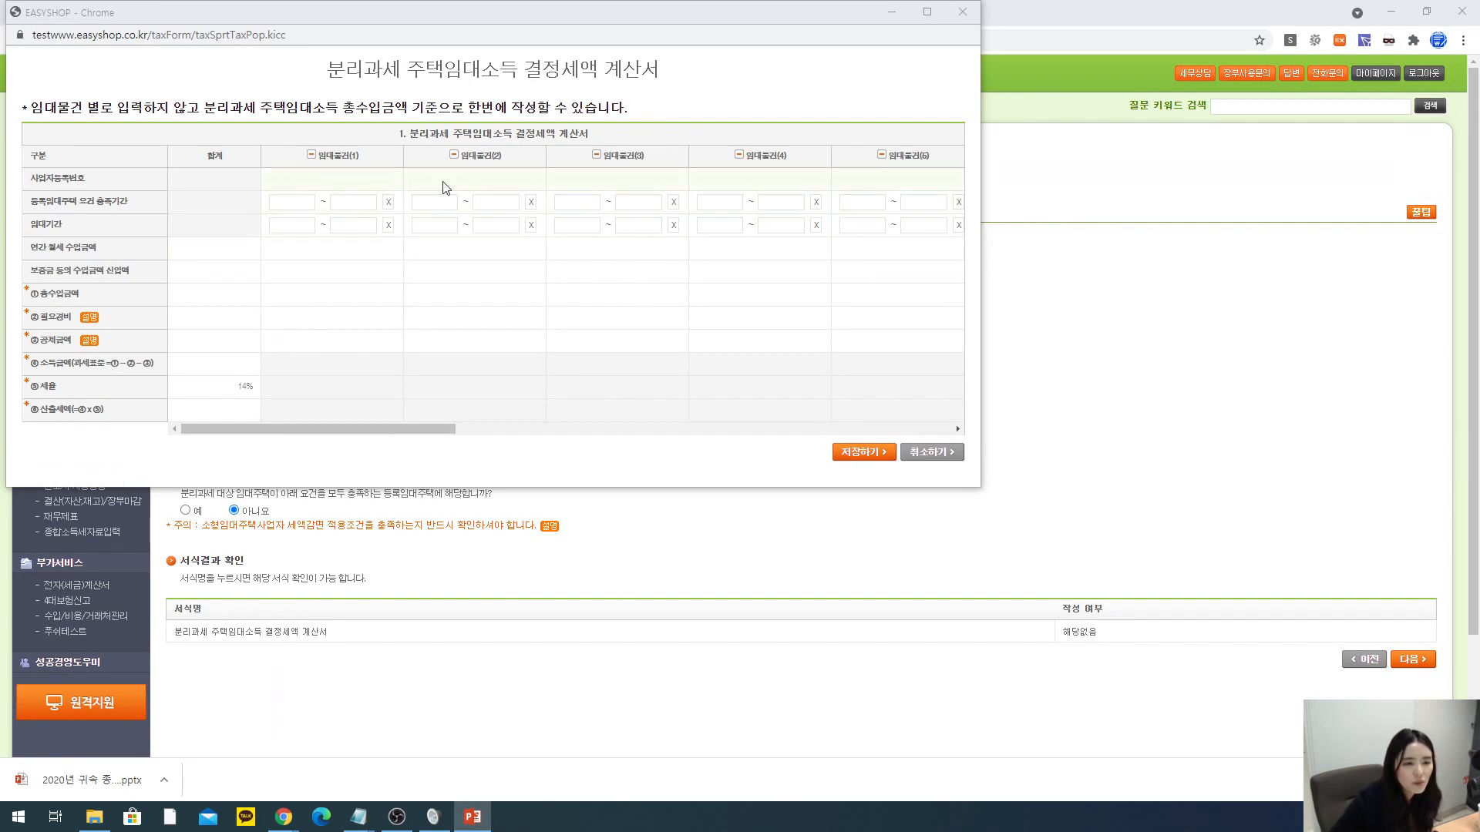
# - For 임대물건(1), enter the business registration number and set the 등록임대주택 요건 충족기간 start date to 2020-04-02
pyautogui.click(345, 182)
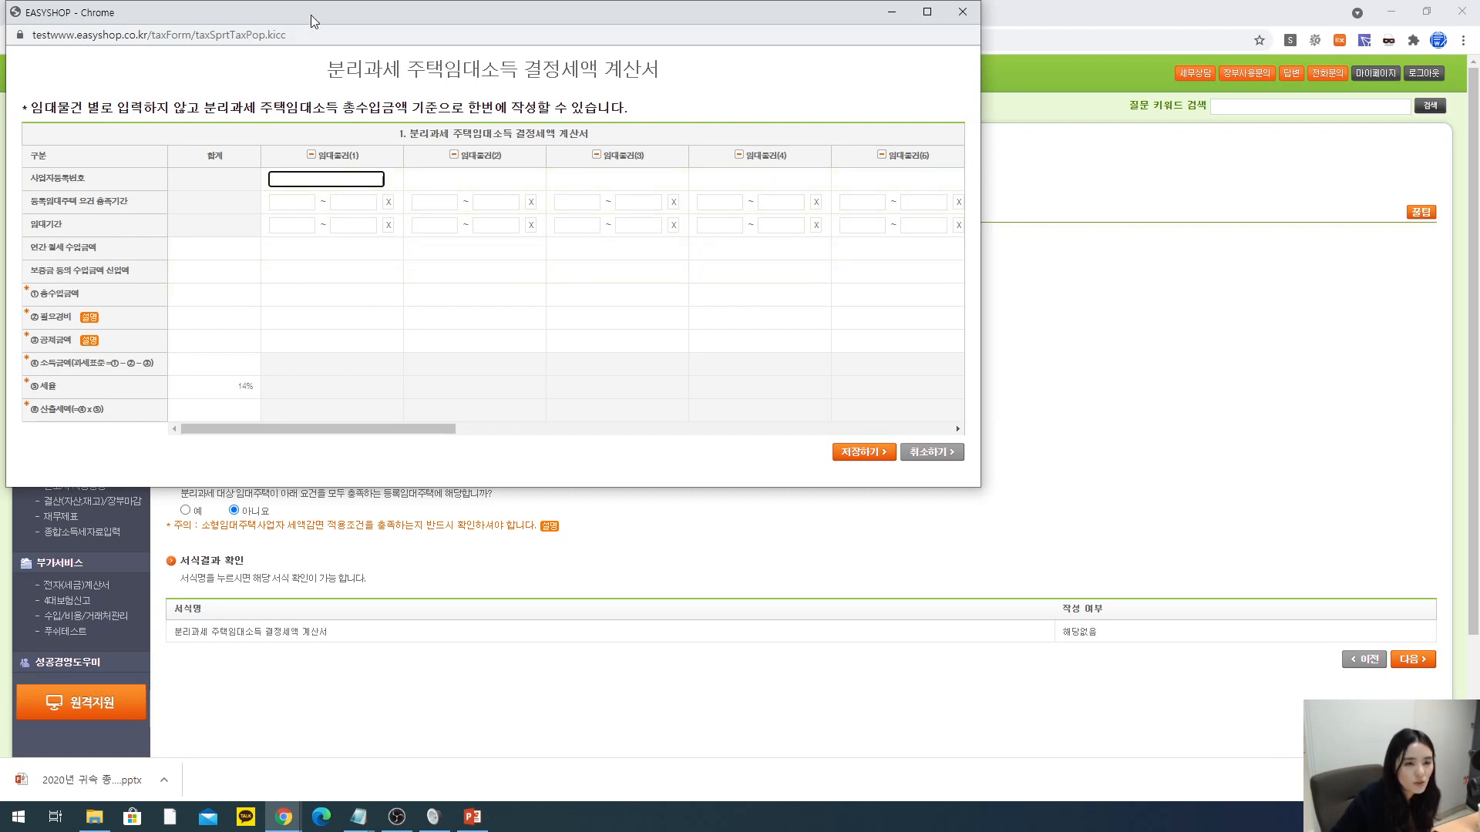
pyautogui.write('123-45-678')
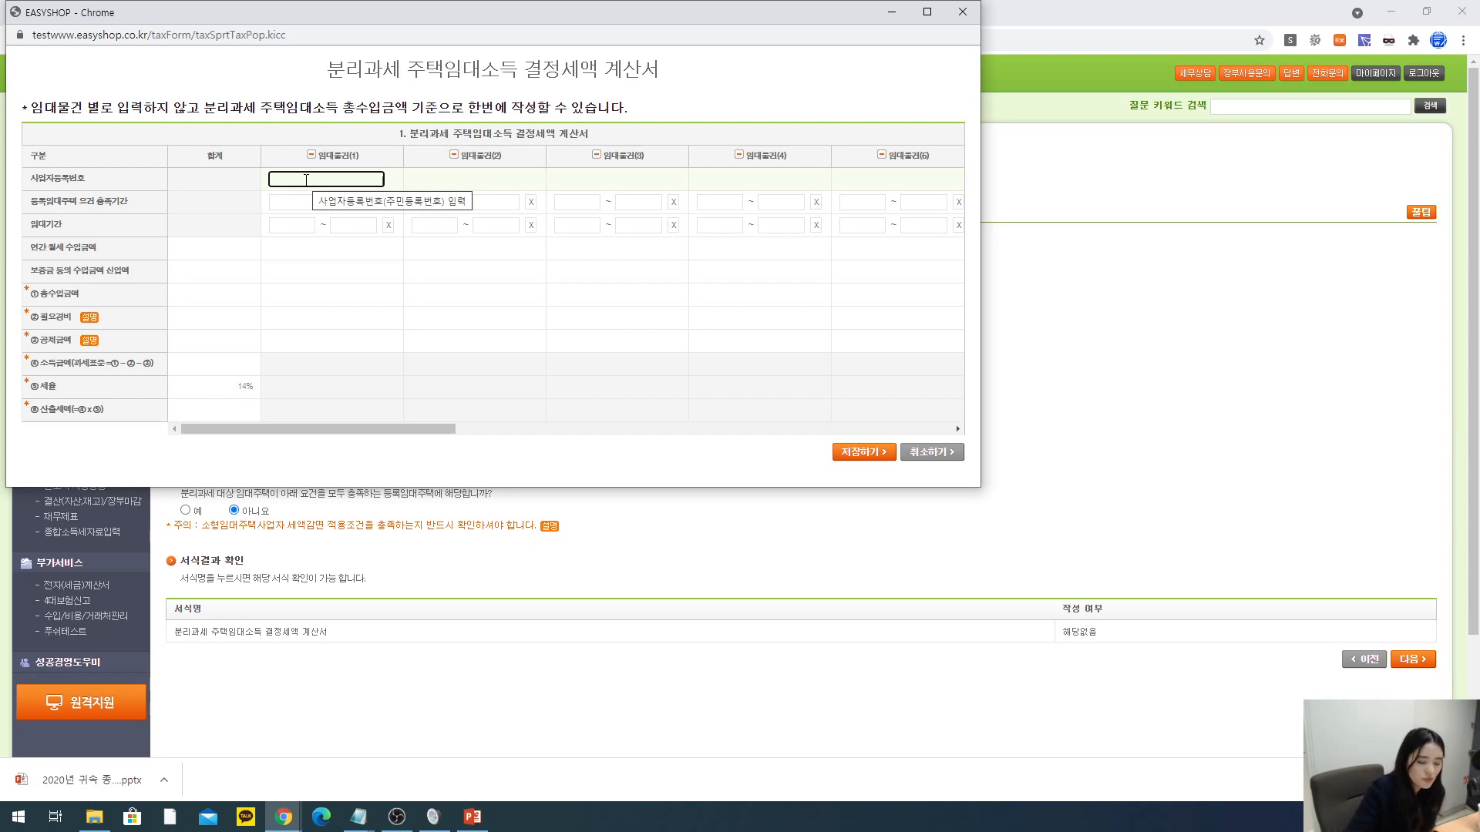
pyautogui.write('90')
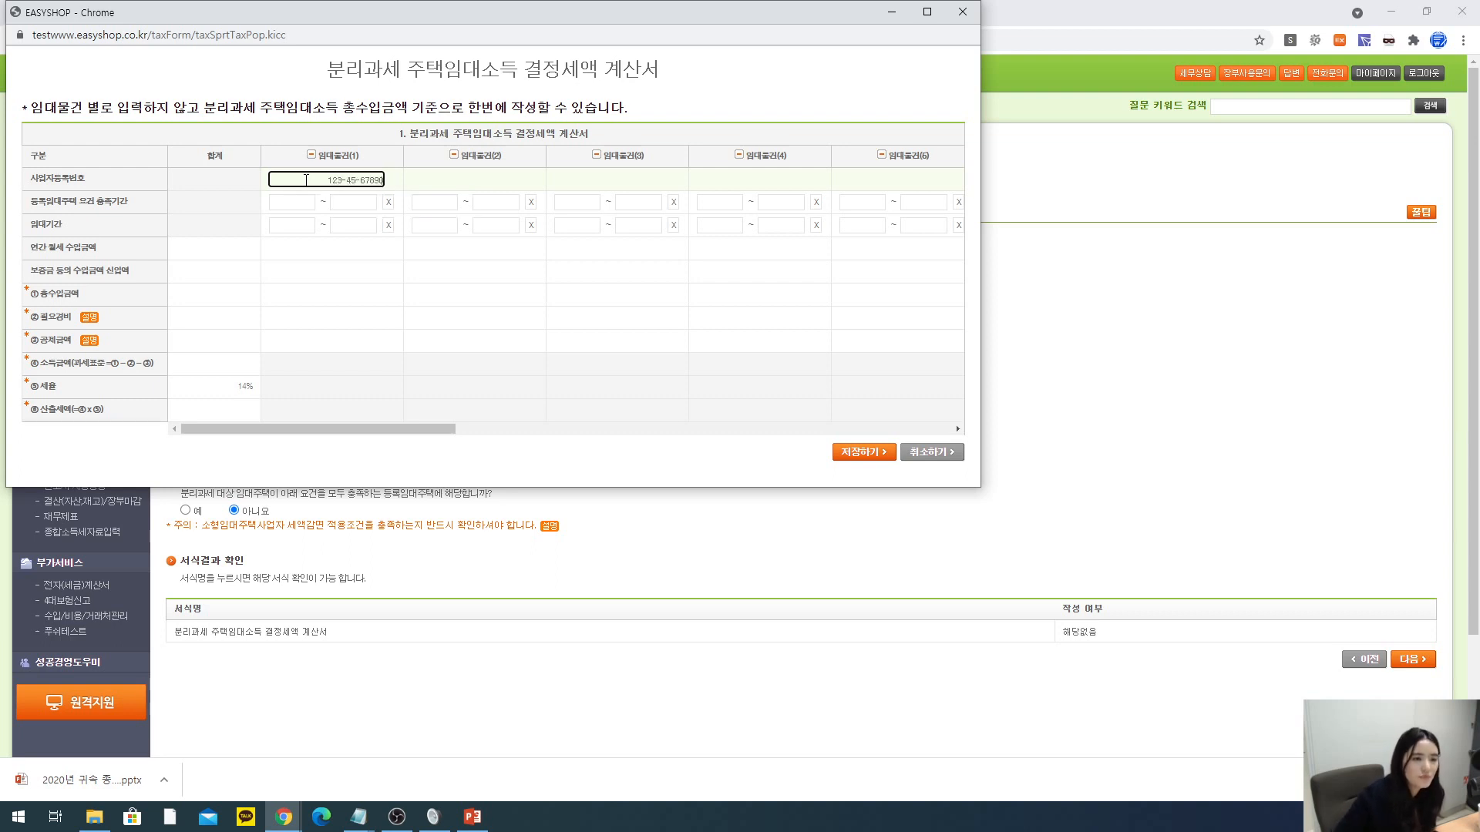
pyautogui.click(305, 203)
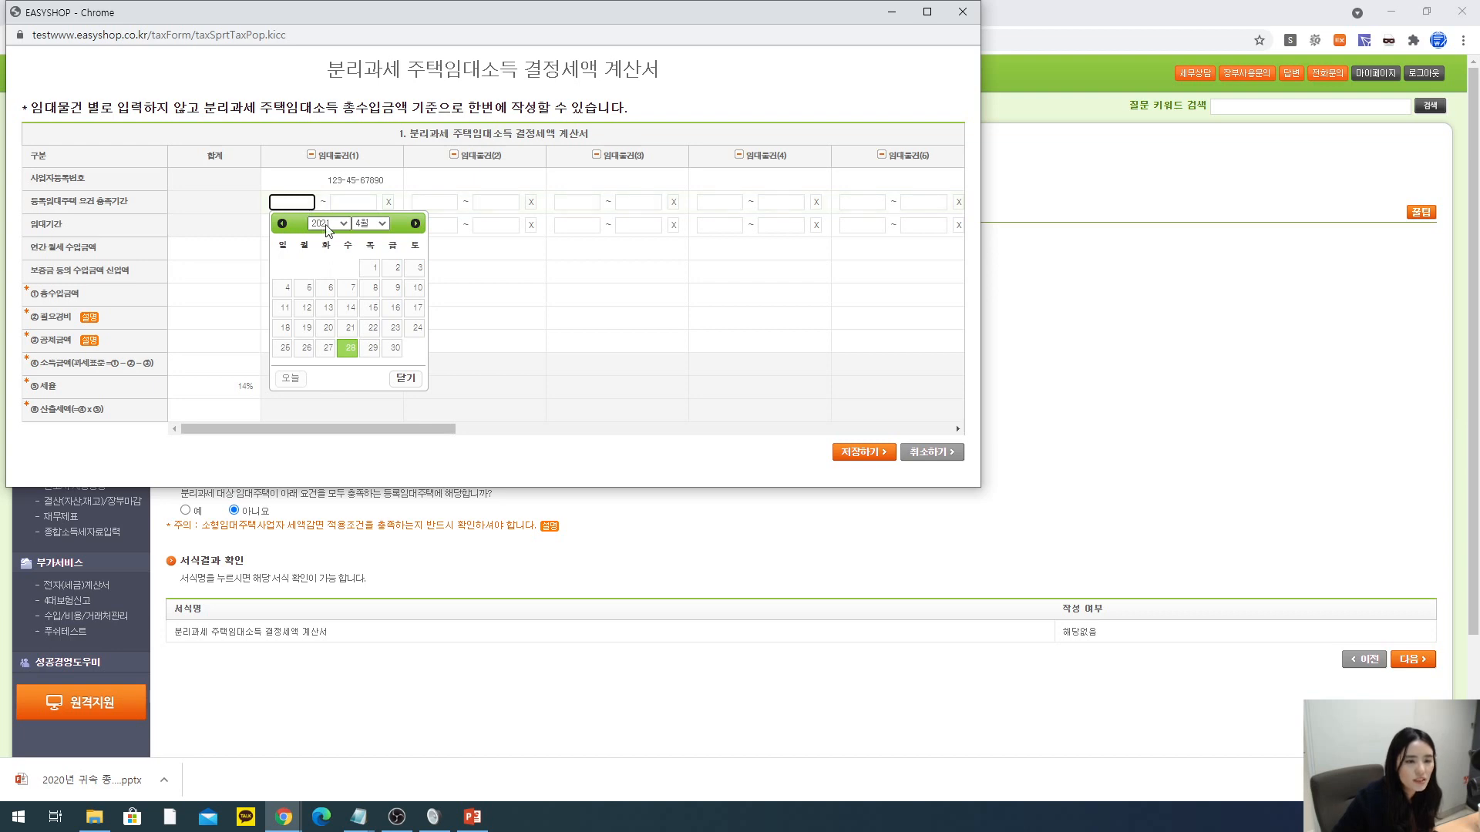
pyautogui.click(328, 225)
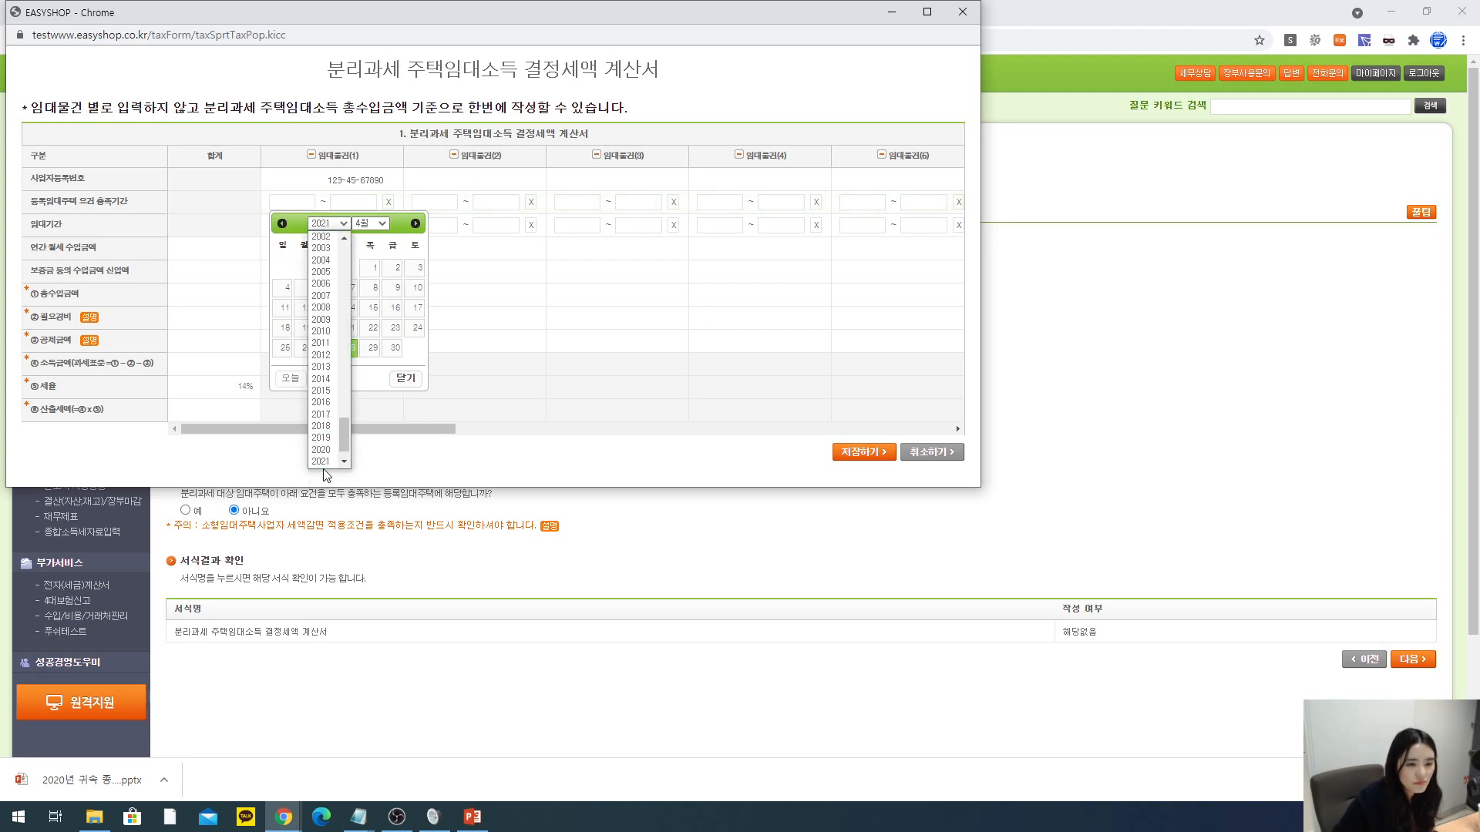
pyautogui.click(322, 428)
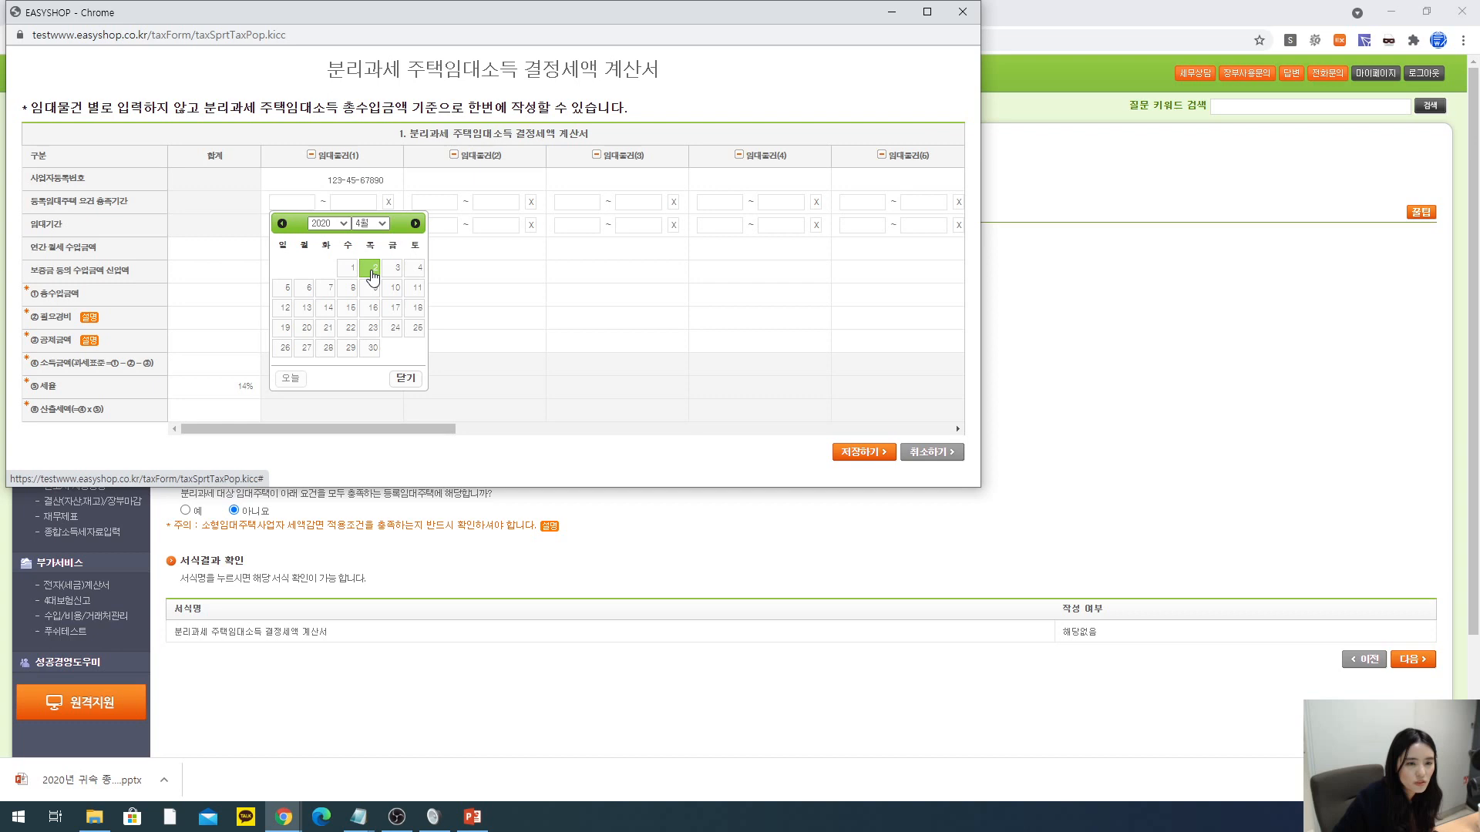
pyautogui.click(373, 274)
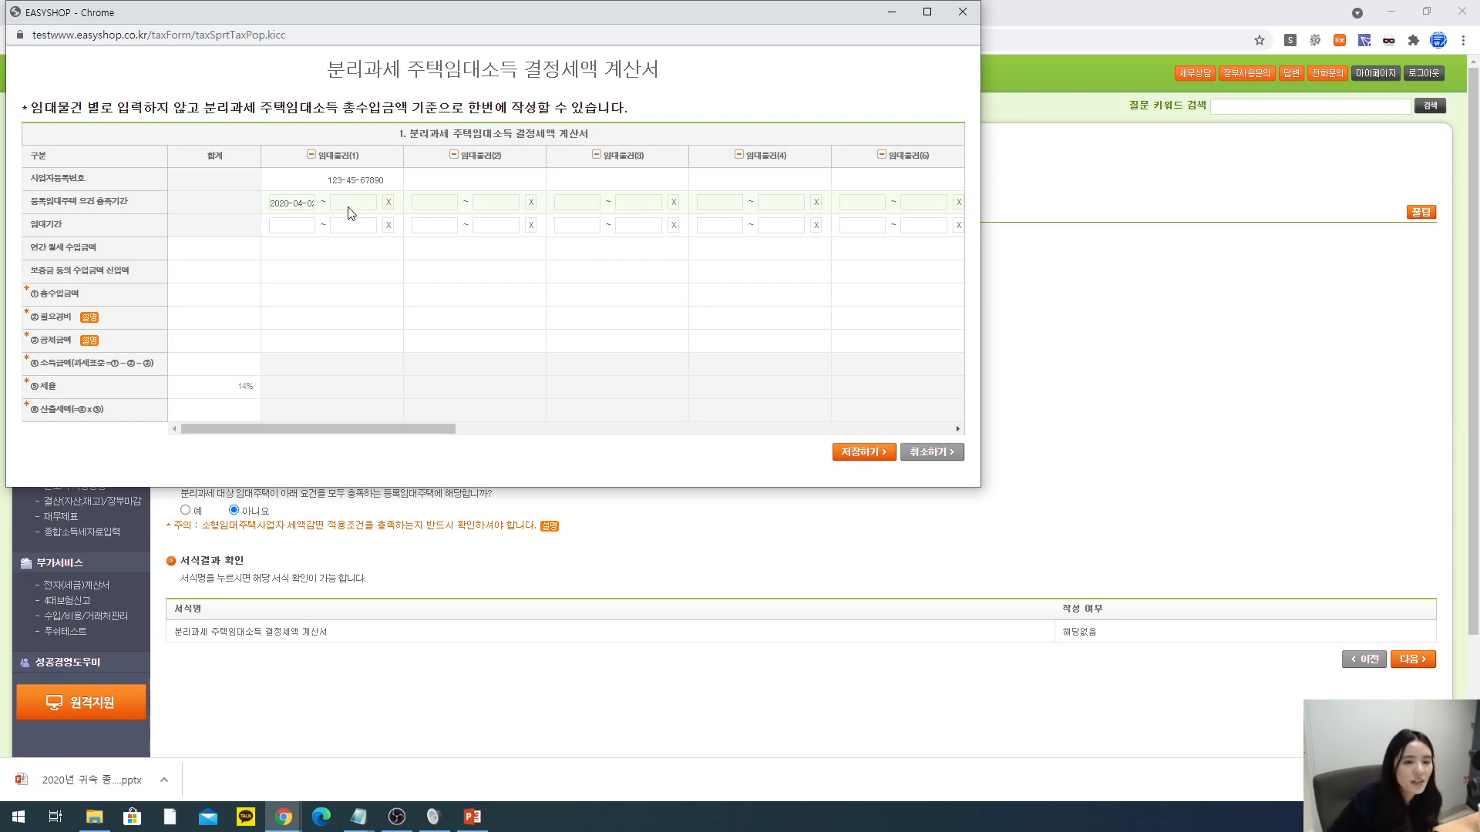
# - Set the 임대기간 of 임대물건(1) to run from 2020-04-03 to 2020-12-31
pyautogui.click(294, 224)
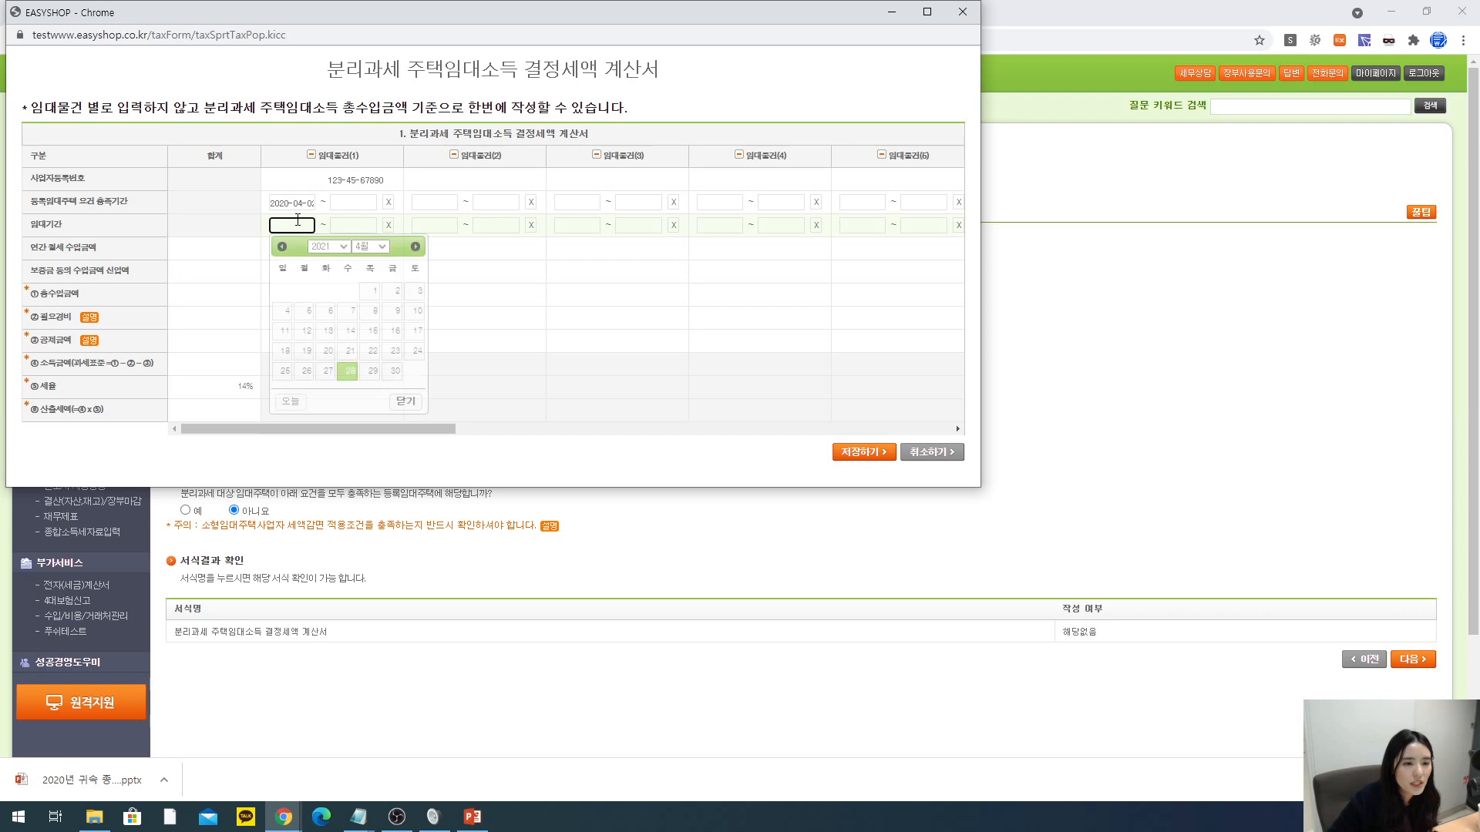
pyautogui.click(327, 246)
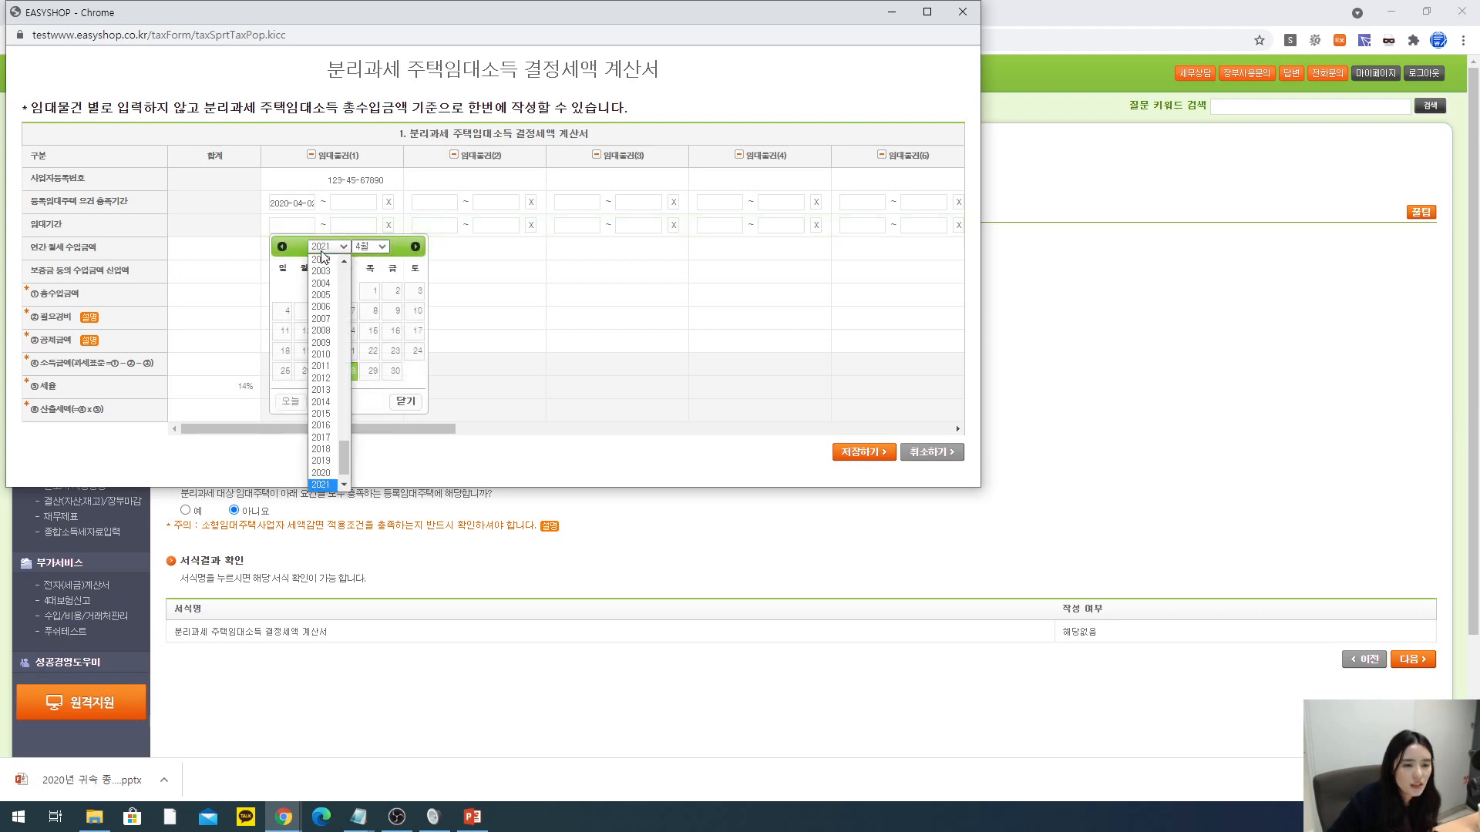
pyautogui.click(322, 472)
pyautogui.click(395, 291)
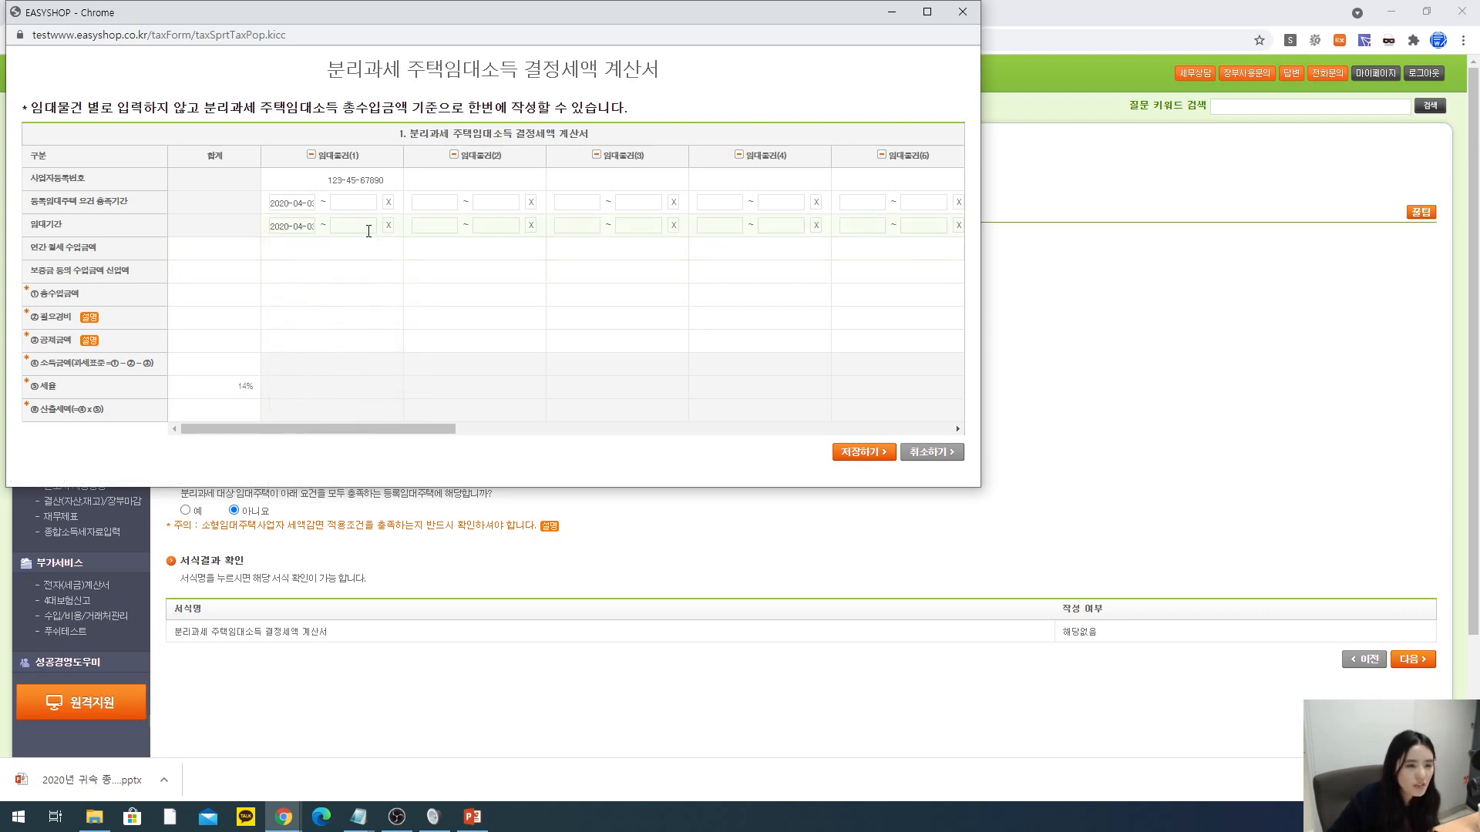
pyautogui.click(368, 226)
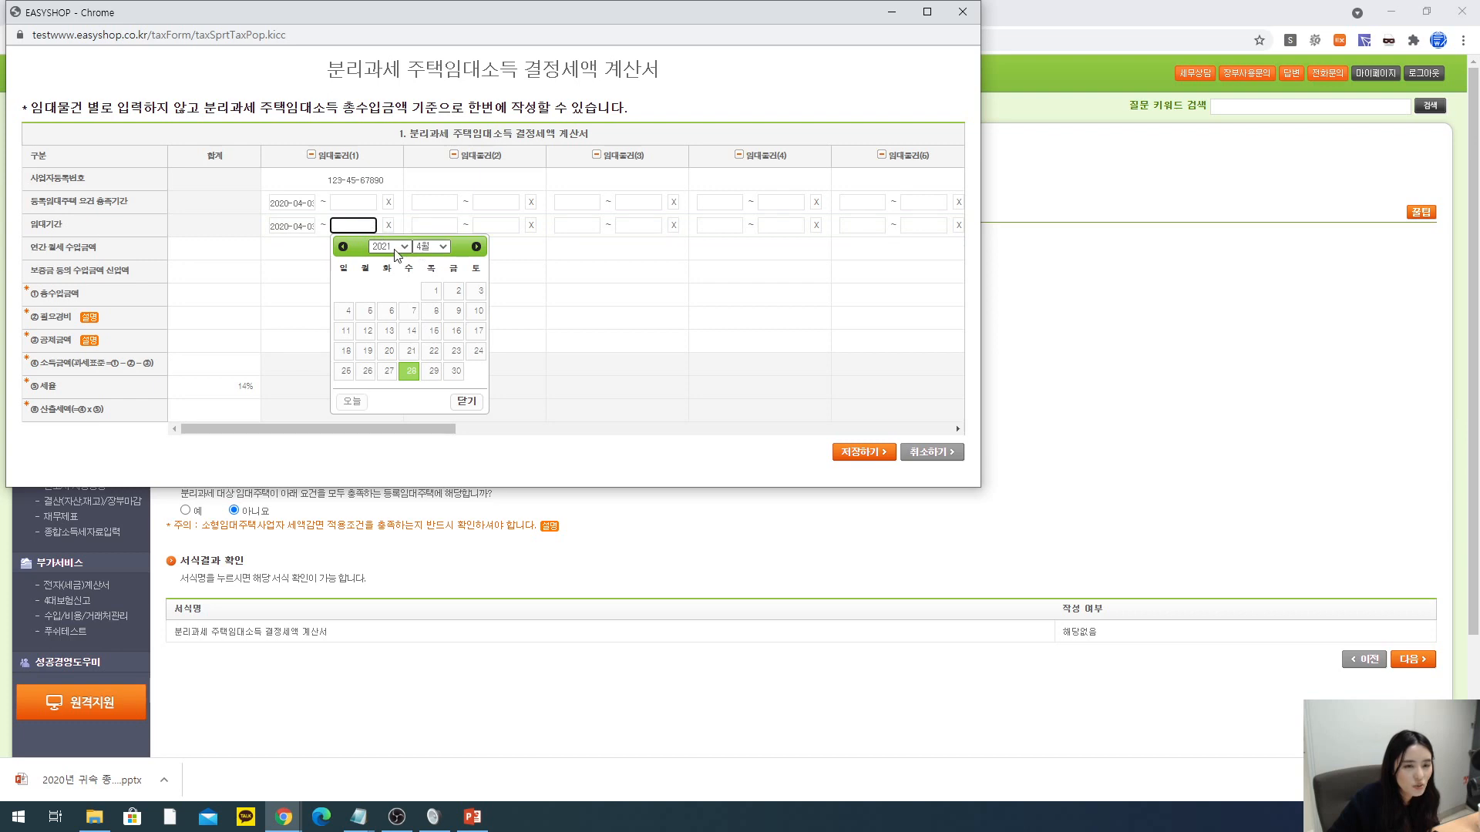
pyautogui.click(398, 246)
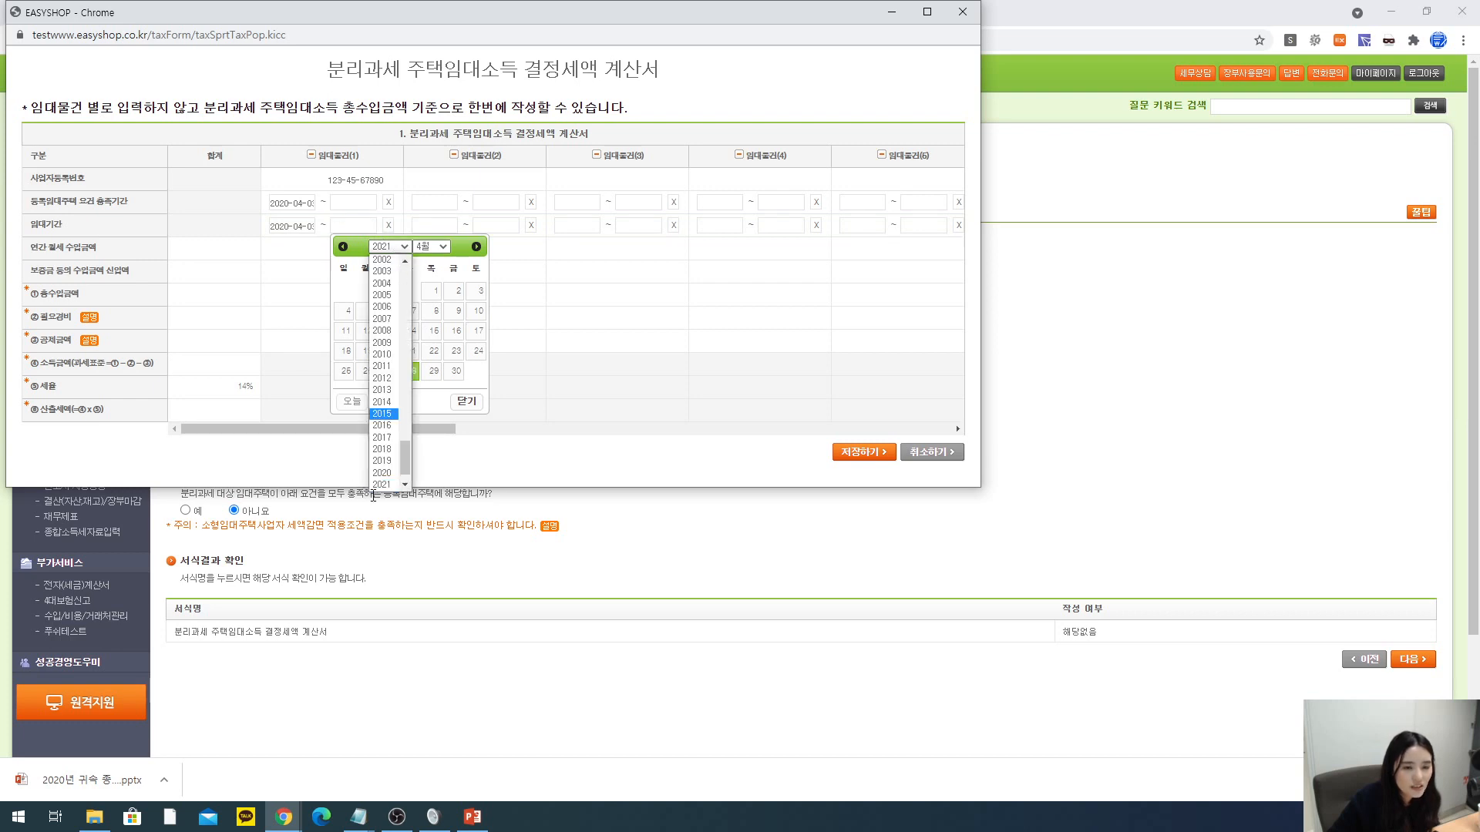
pyautogui.click(383, 474)
pyautogui.click(440, 248)
pyautogui.click(429, 386)
pyautogui.click(433, 371)
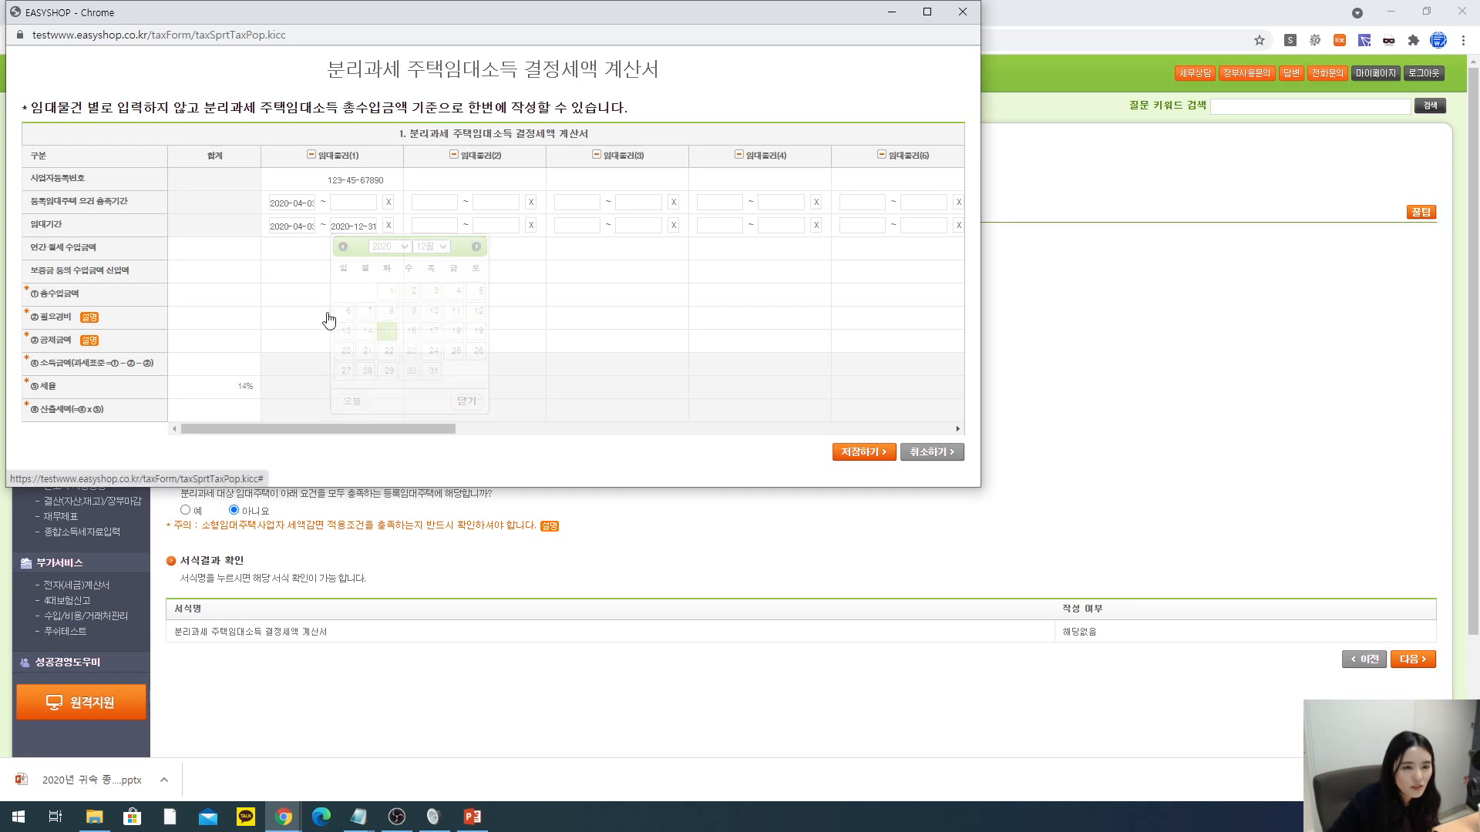
# - Enter 50,000,000 as the 연간 월세 수입금액 for 임대물건(1)
pyautogui.click(303, 252)
pyautogui.write('50')
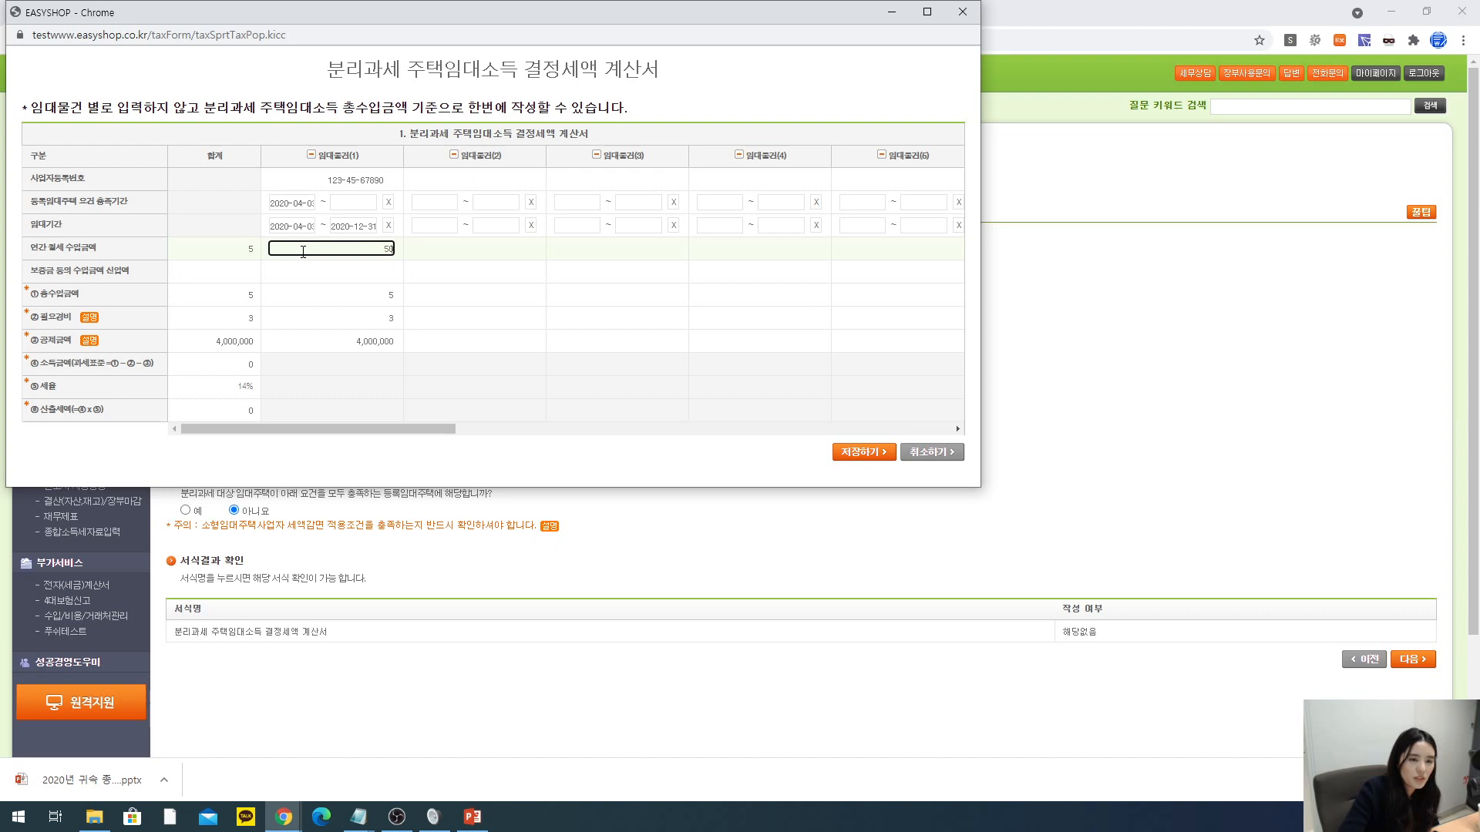
pyautogui.write(',000,000')
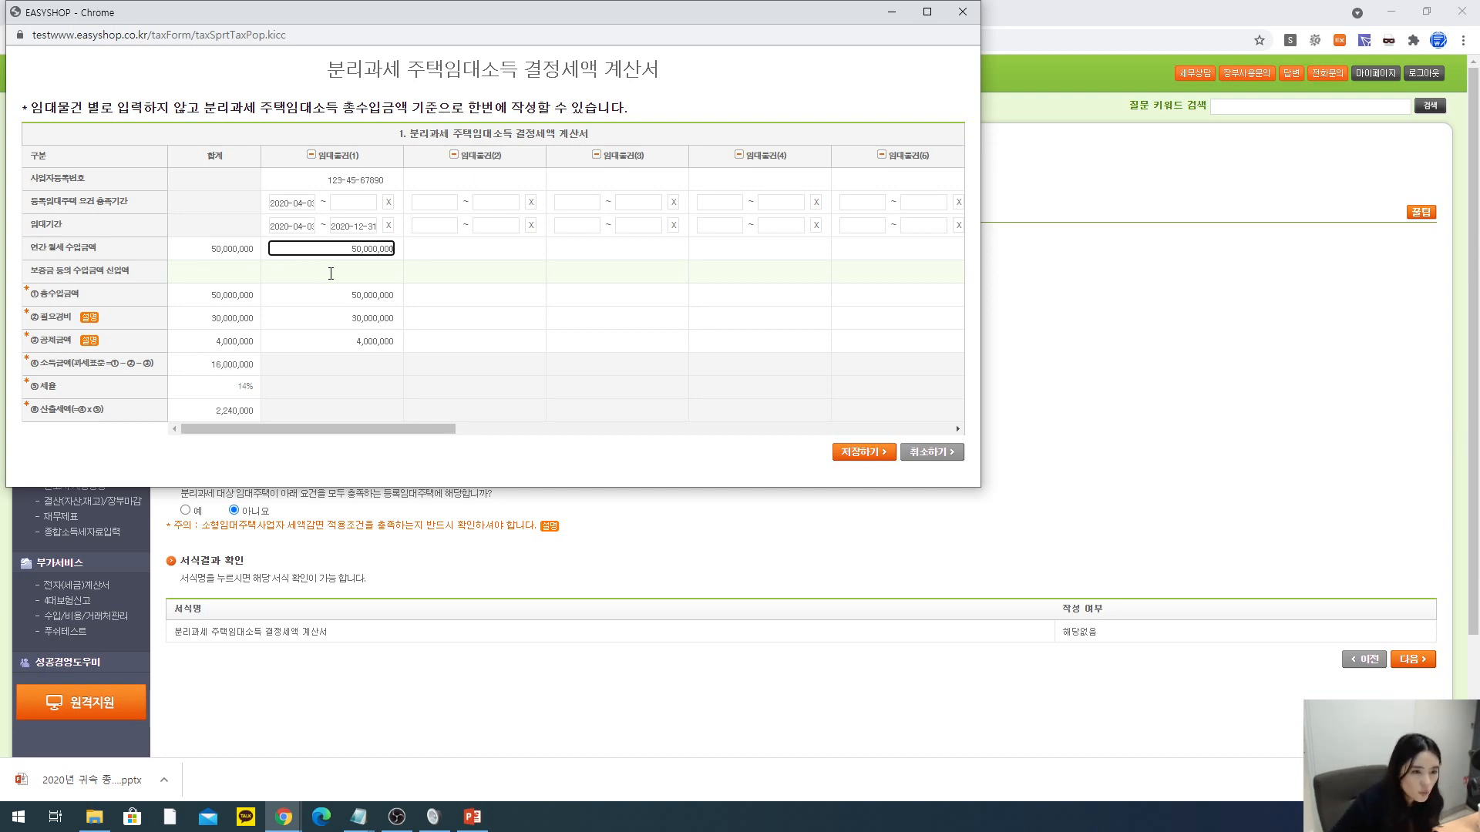
# - Open the 임대보증금 등의 총수입금액 조정명세서(3) for 임대물건(1) and examine its note on which homeowners must fill it in
pyautogui.click(331, 274)
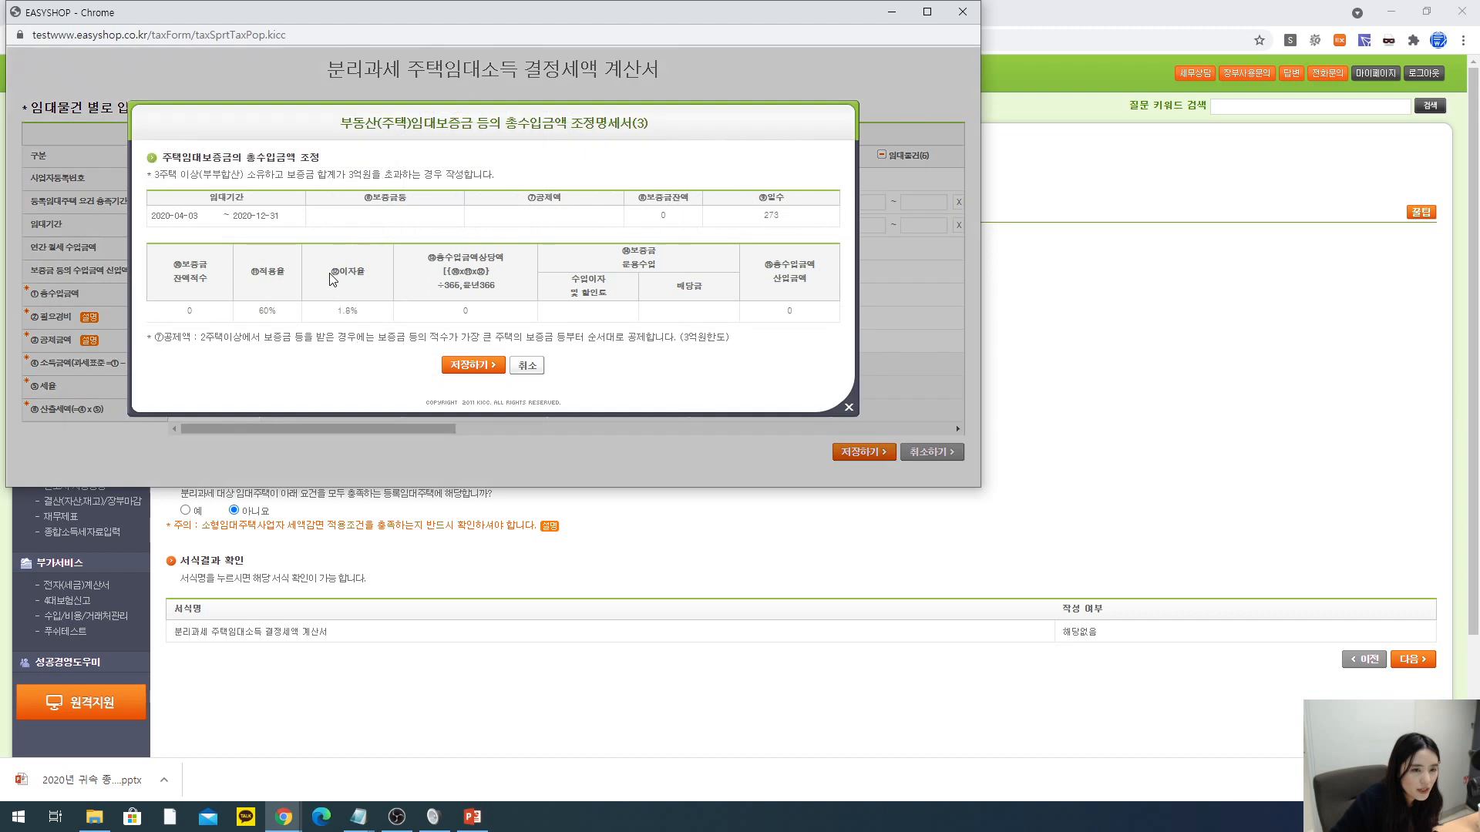
pyautogui.moveTo(159, 175); pyautogui.dragTo(314, 174)
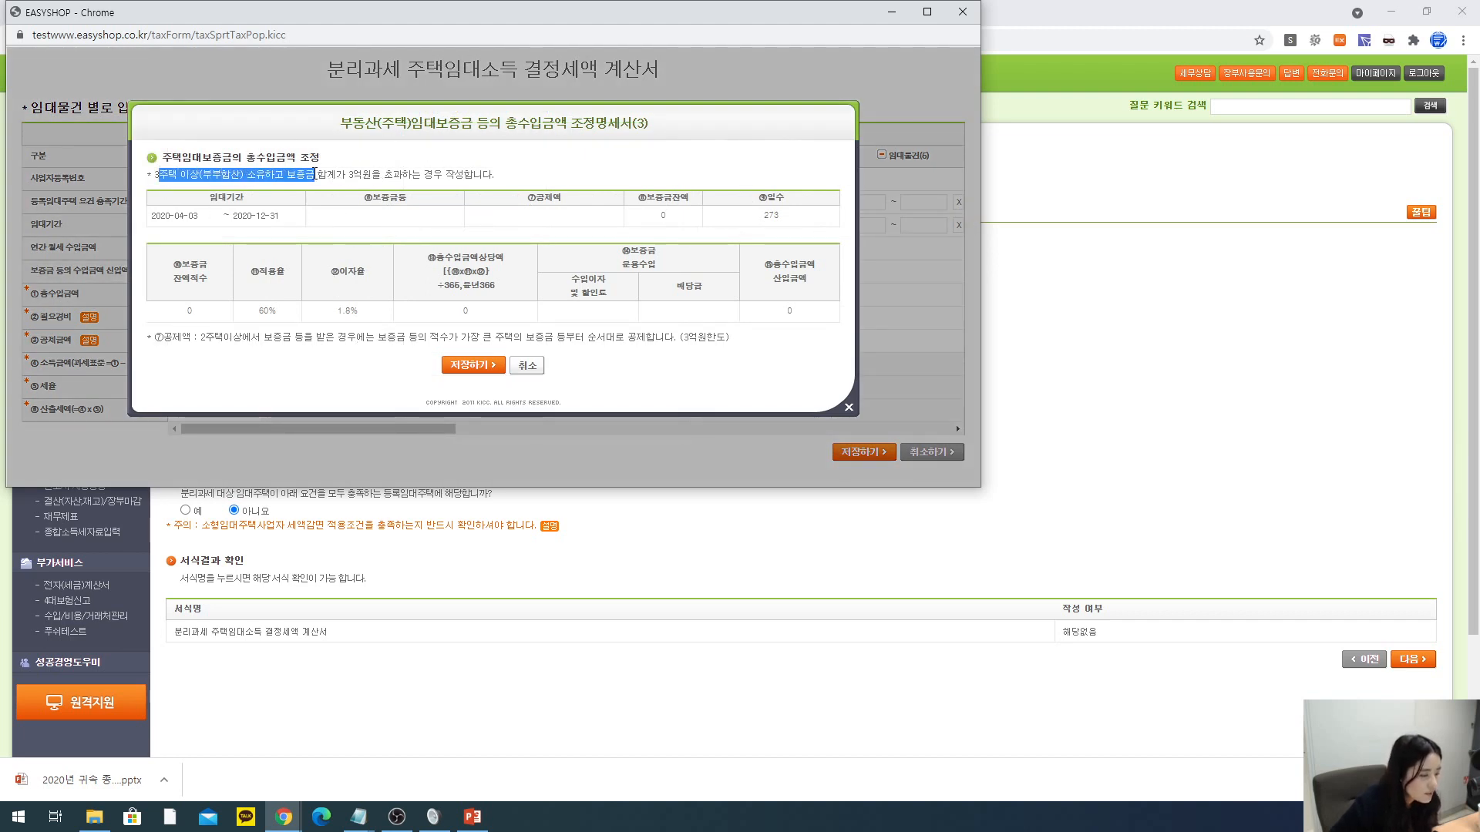
pyautogui.click(272, 176)
pyautogui.moveTo(272, 171); pyautogui.dragTo(572, 201)
pyautogui.click(257, 252)
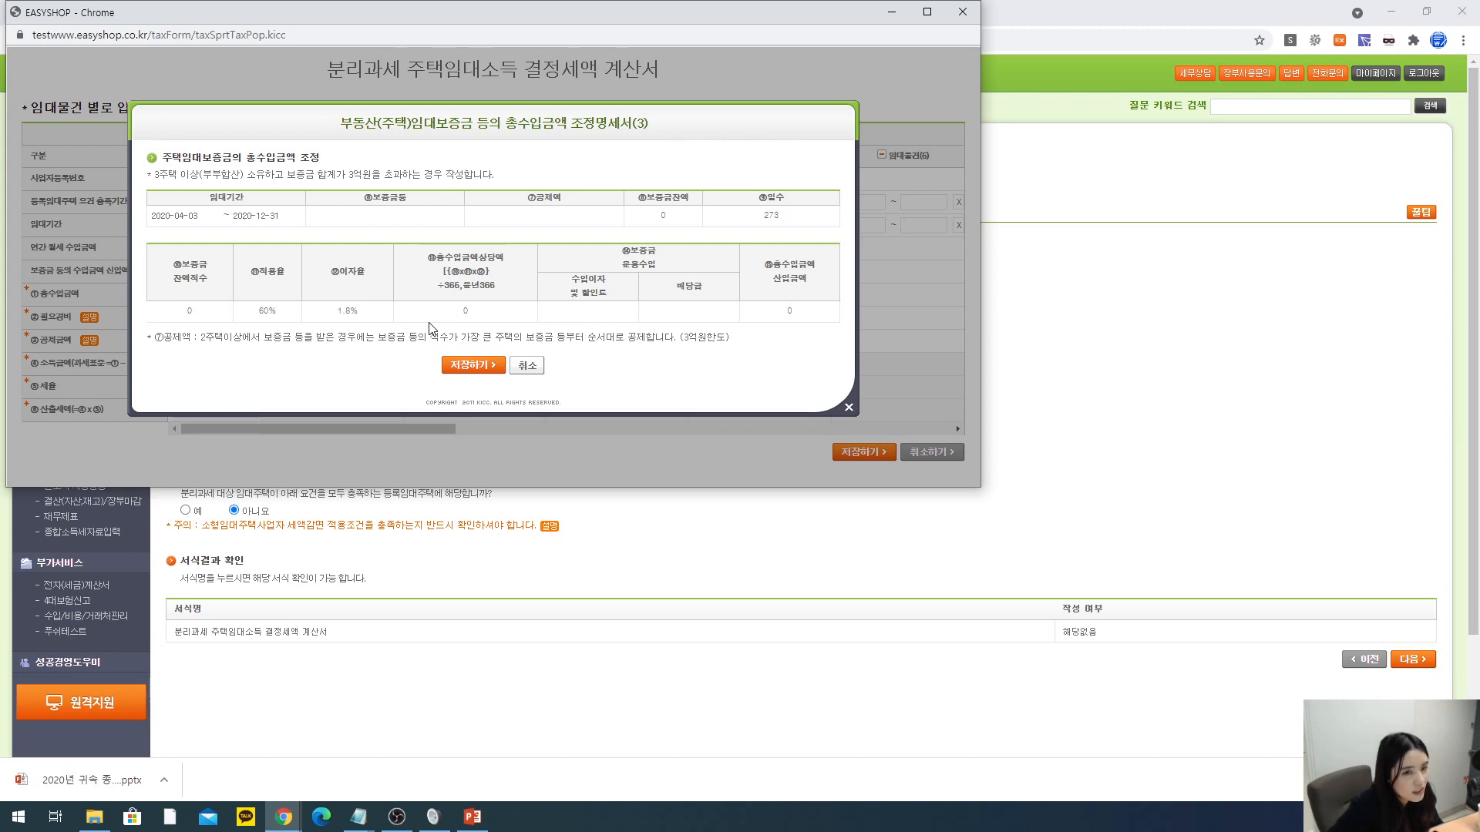
pyautogui.moveTo(159, 174); pyautogui.dragTo(300, 199)
pyautogui.moveTo(238, 174); pyautogui.dragTo(182, 174)
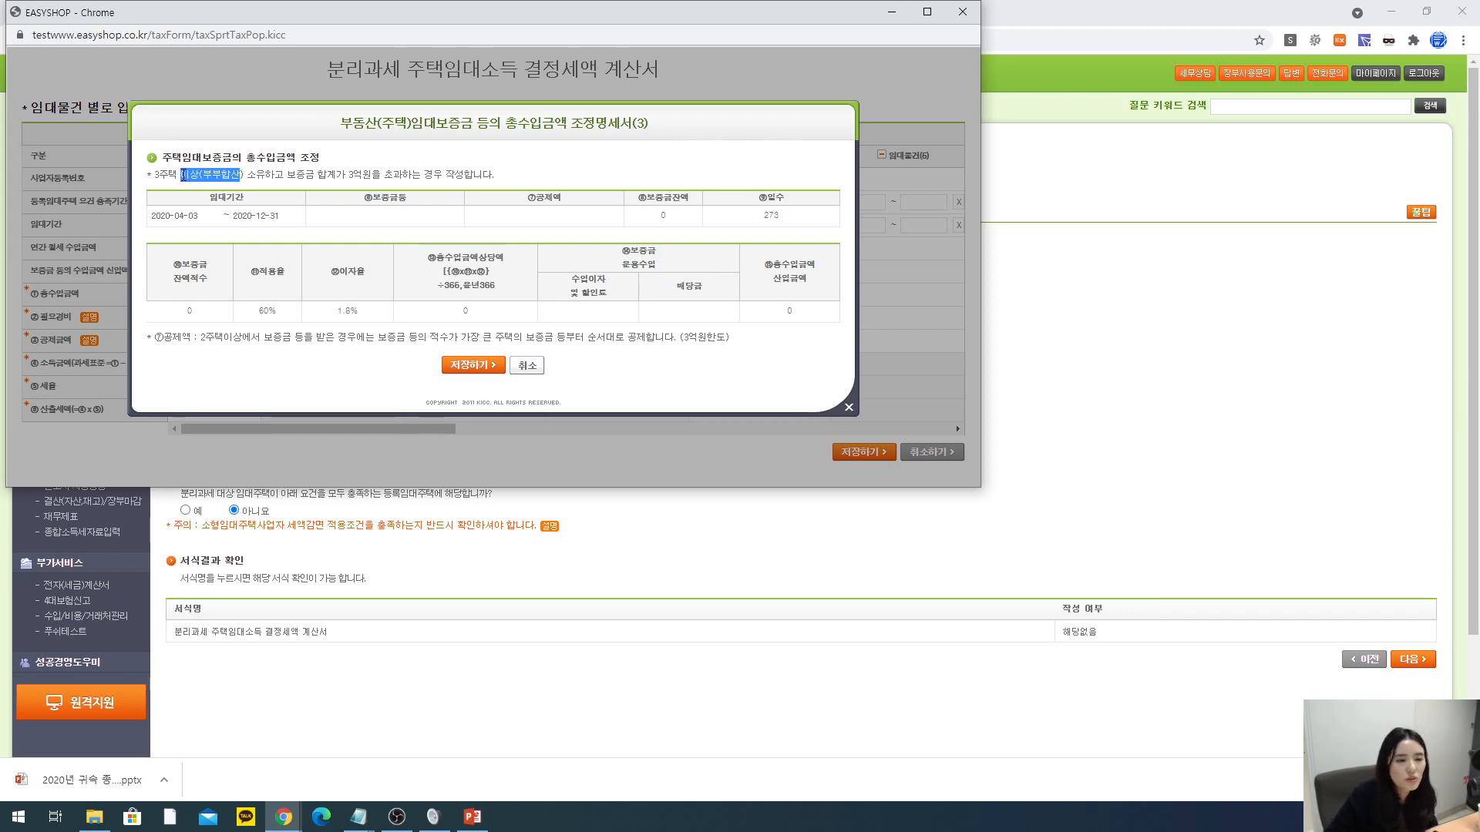
pyautogui.click(184, 174)
pyautogui.moveTo(149, 176); pyautogui.dragTo(466, 220)
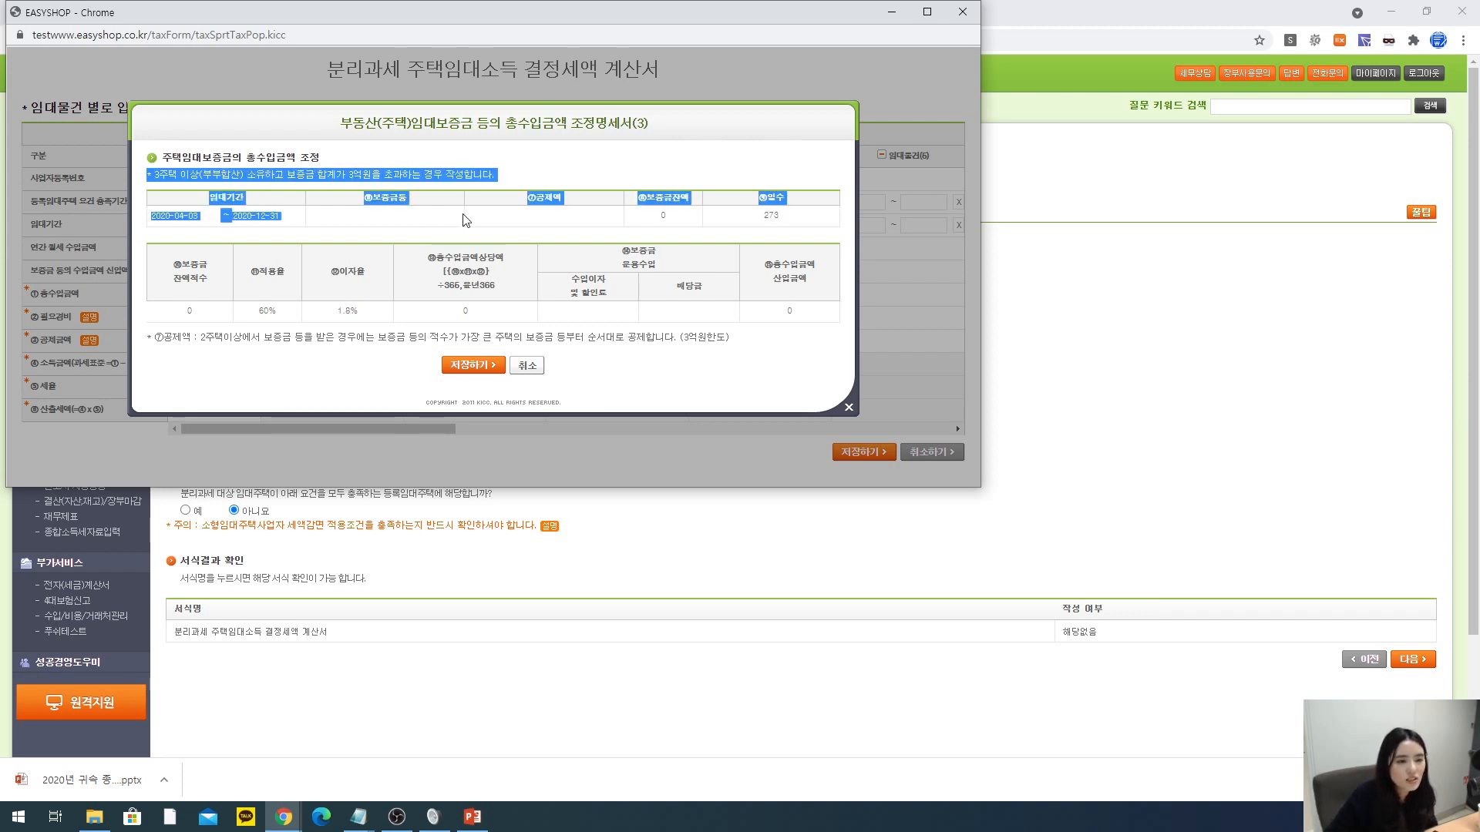
pyautogui.click(448, 175)
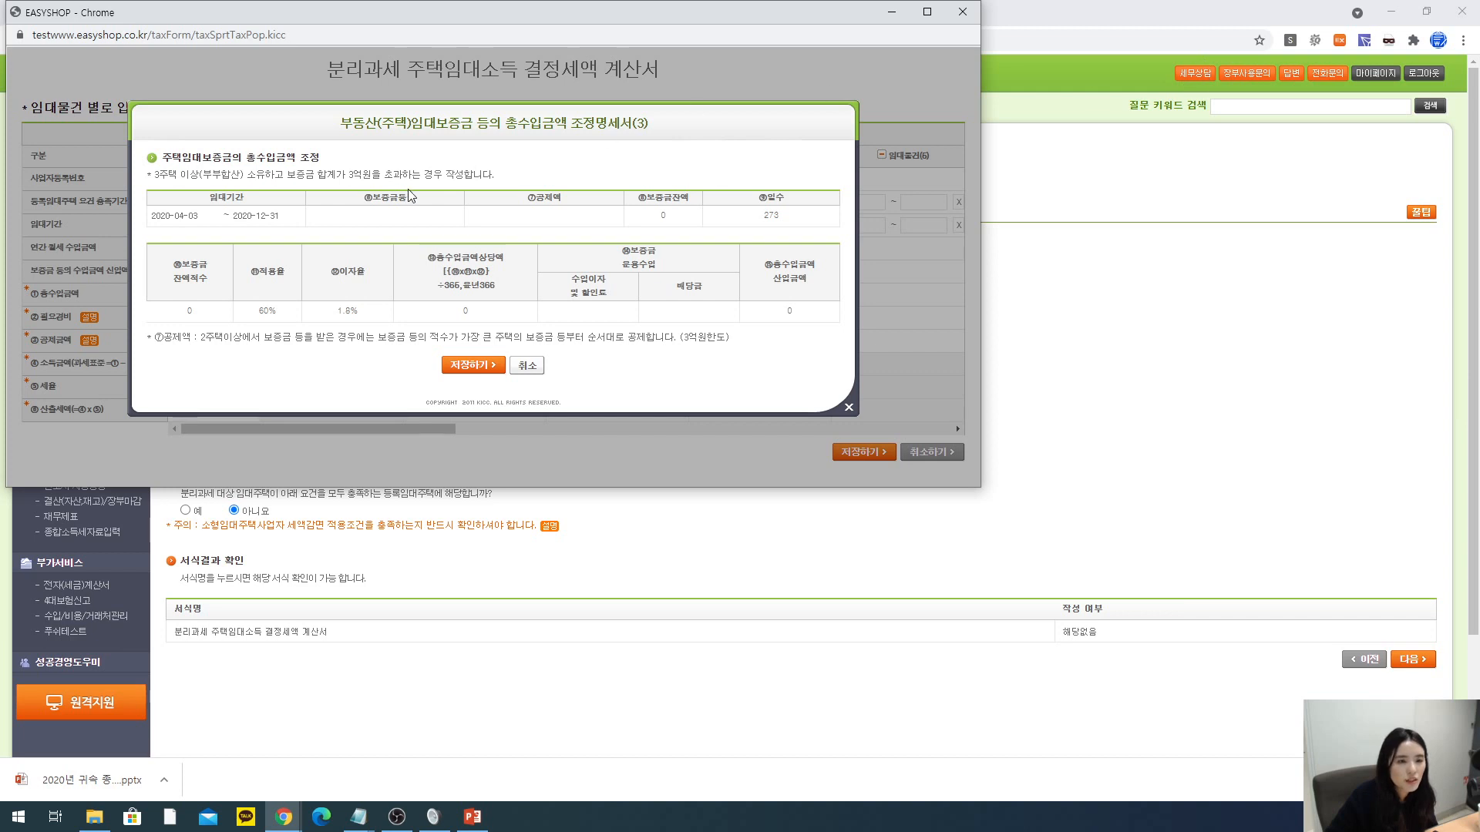
pyautogui.moveTo(152, 174); pyautogui.dragTo(422, 163)
pyautogui.click(347, 180)
pyautogui.click(438, 164)
# - Set 보증금등 to 500,000,000 and 공제액 to 300,000,000 in the 조정명세서(3), and save the statement
pyautogui.click(408, 218)
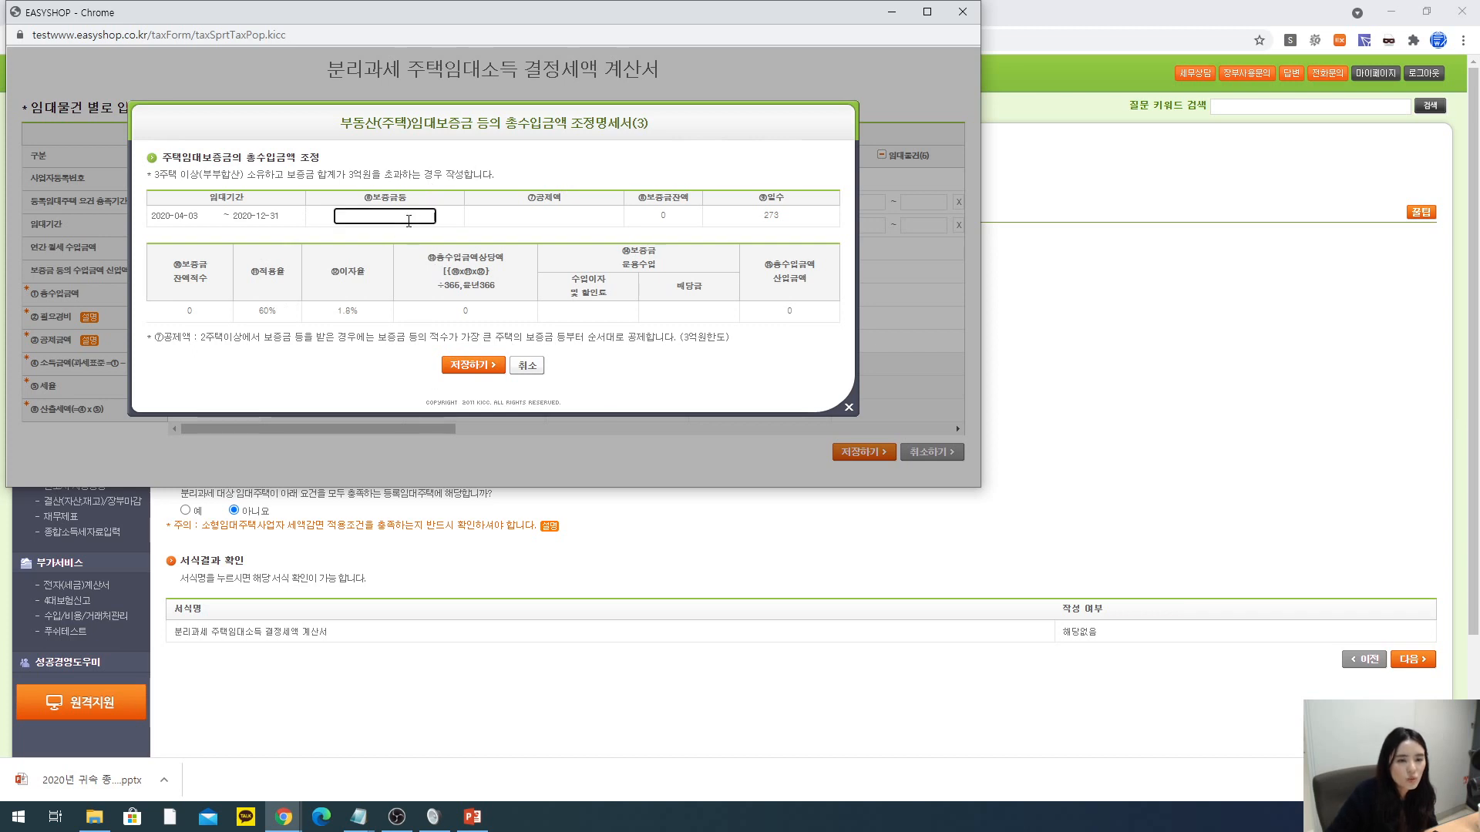
pyautogui.write('5000000')
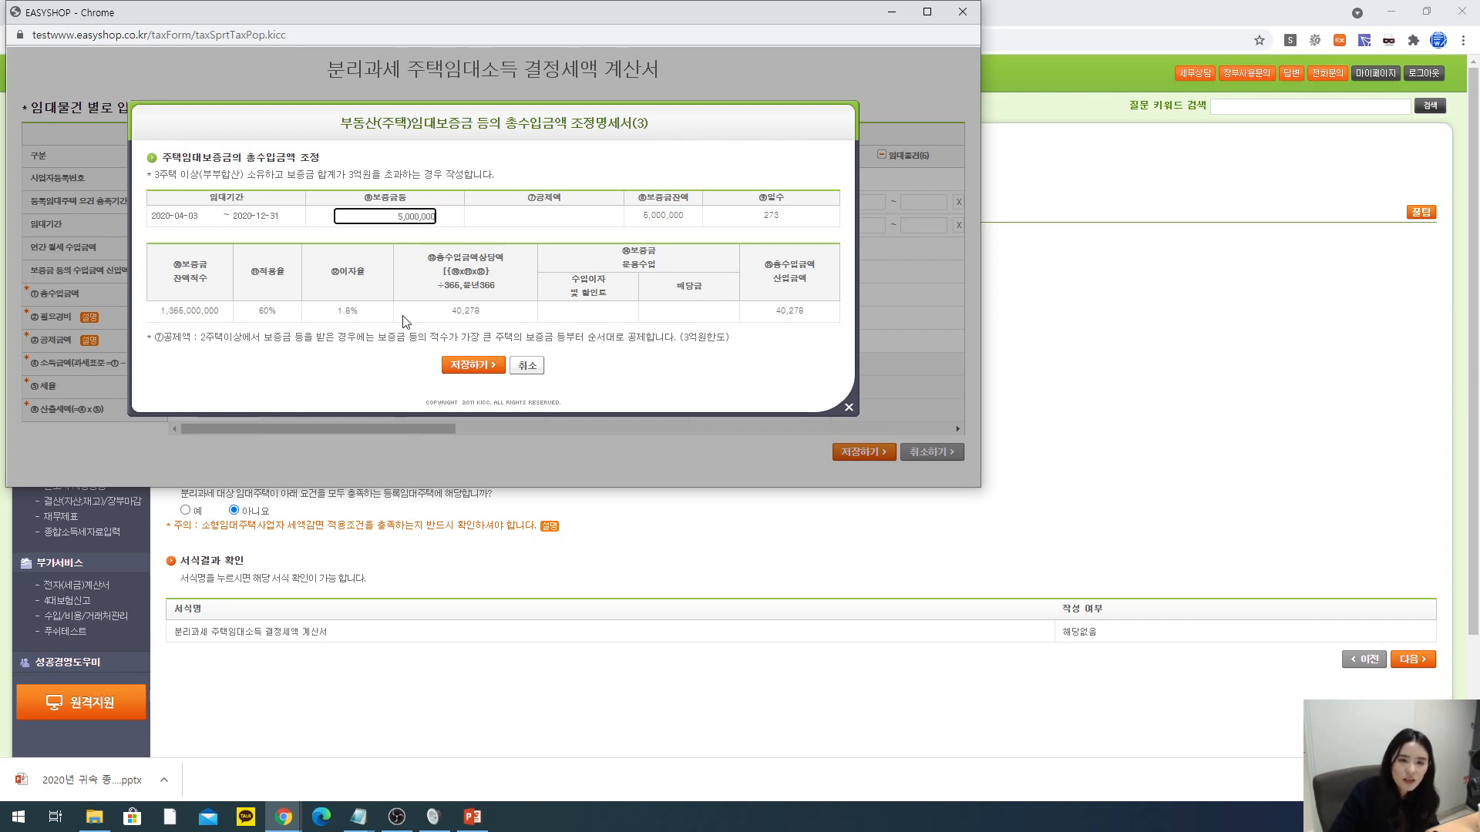
pyautogui.click(567, 197)
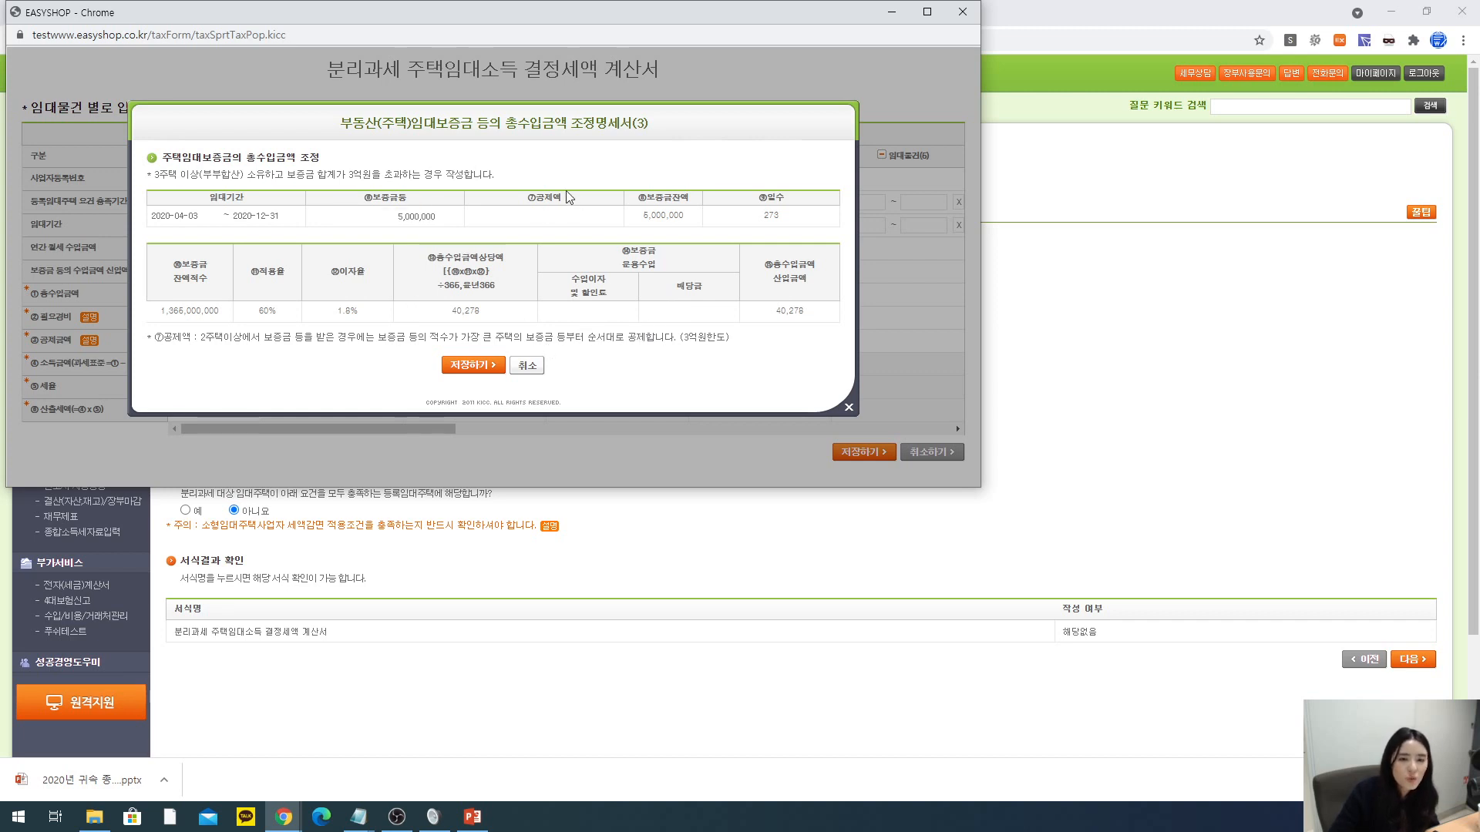
pyautogui.click(540, 219)
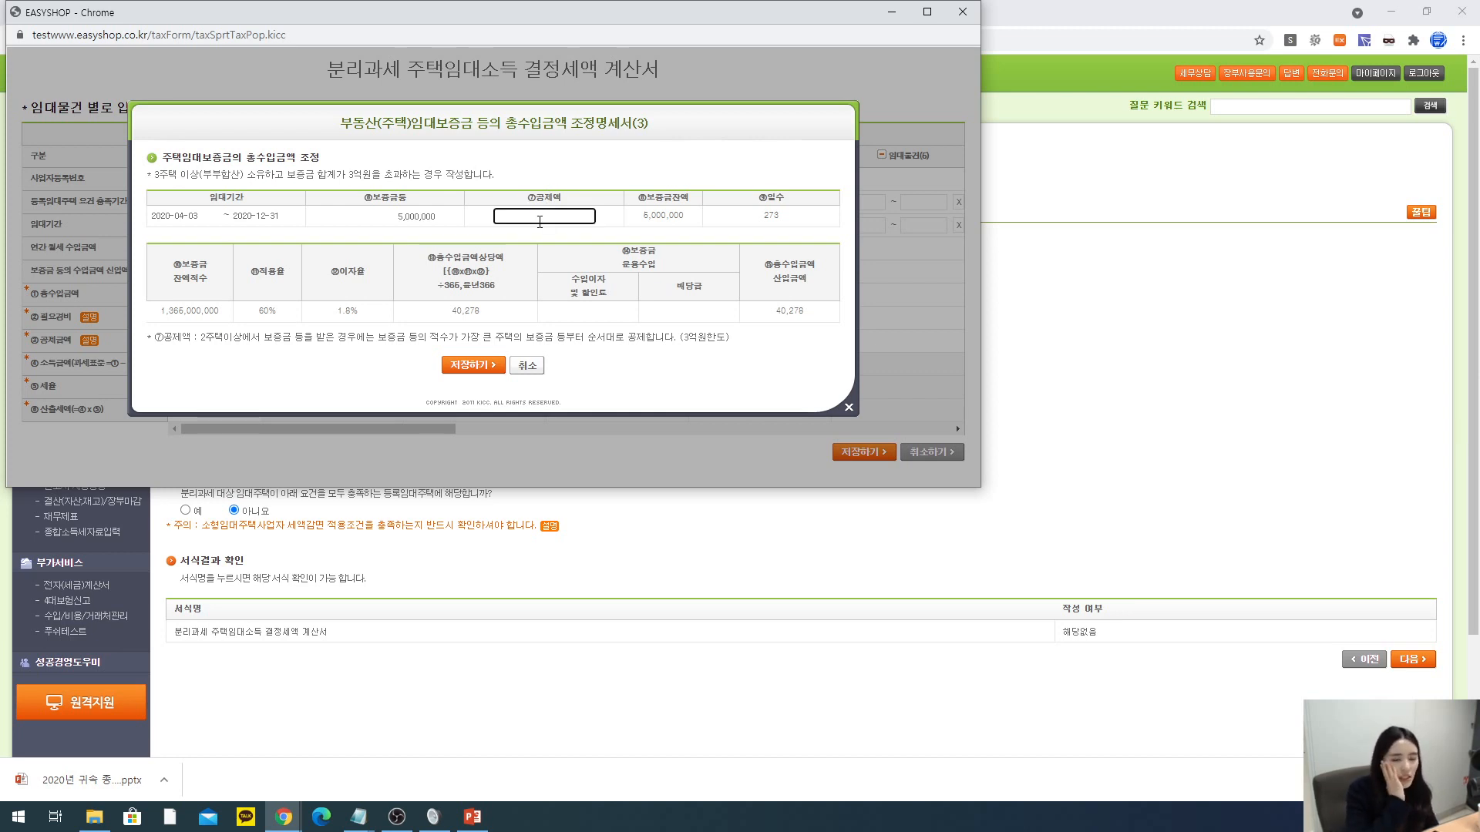
pyautogui.click(426, 221)
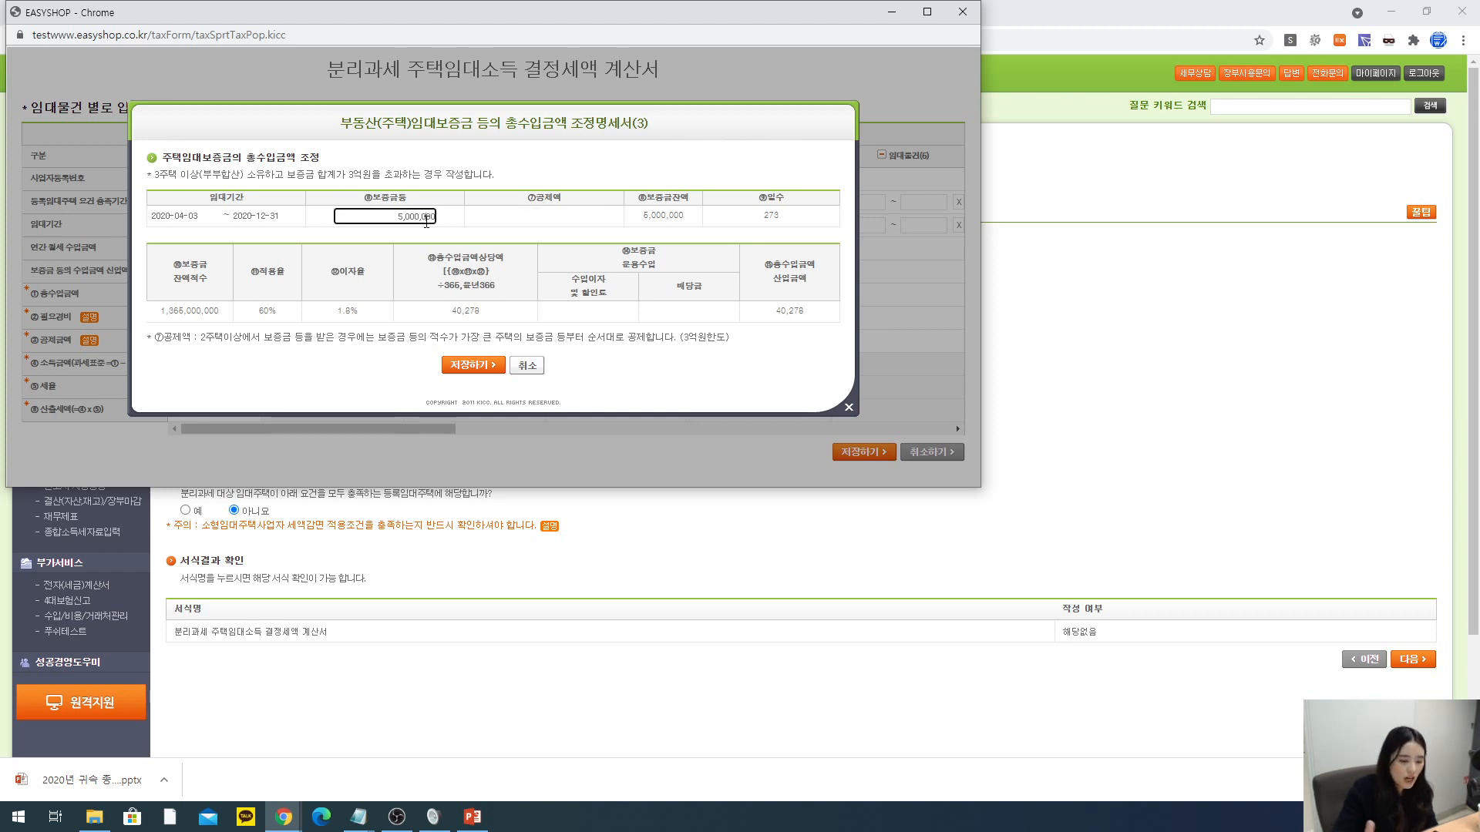
pyautogui.write('00')
pyautogui.click(514, 222)
pyautogui.write('300,000,000')
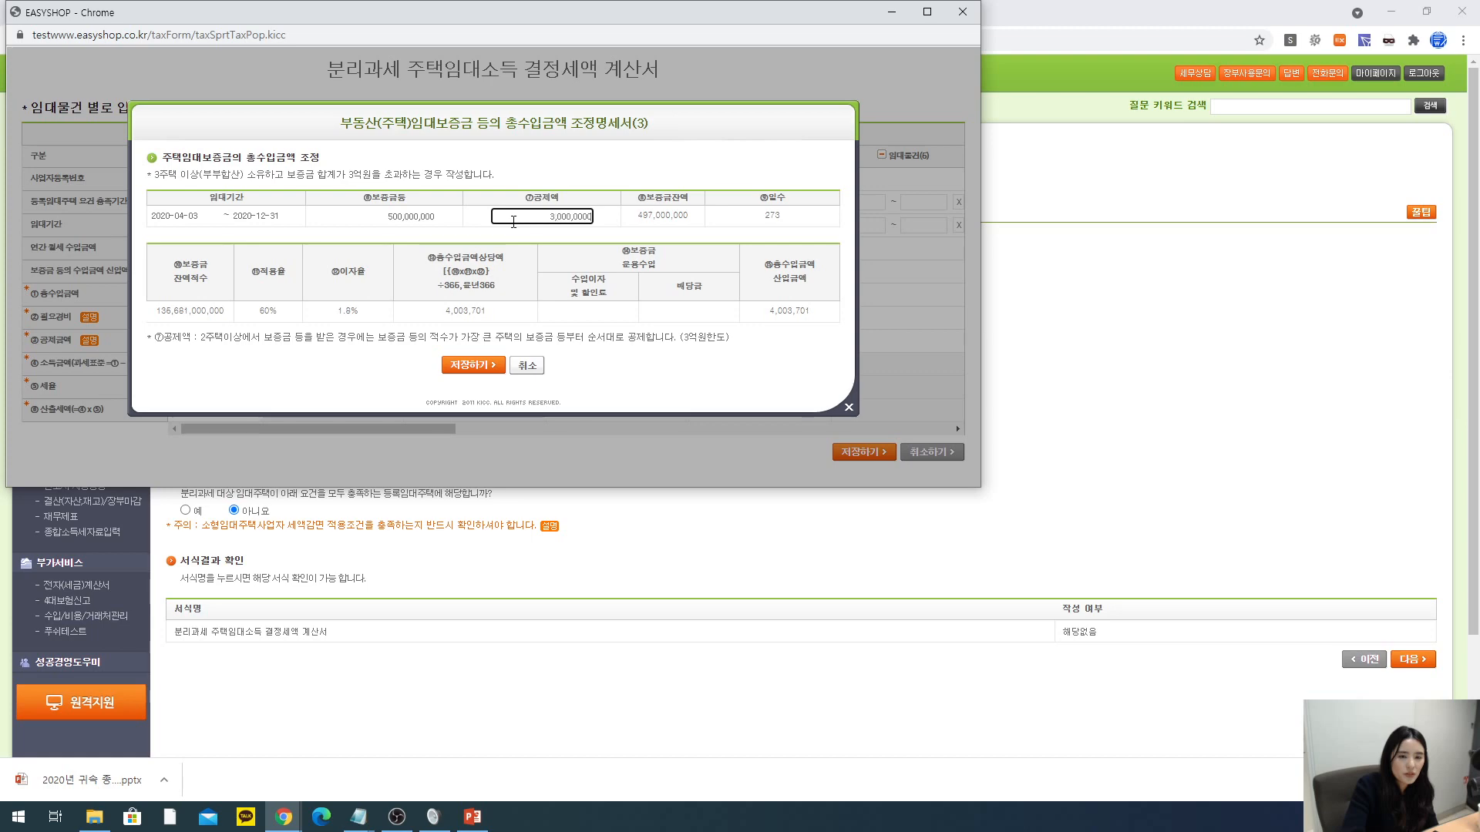
pyautogui.click(464, 380)
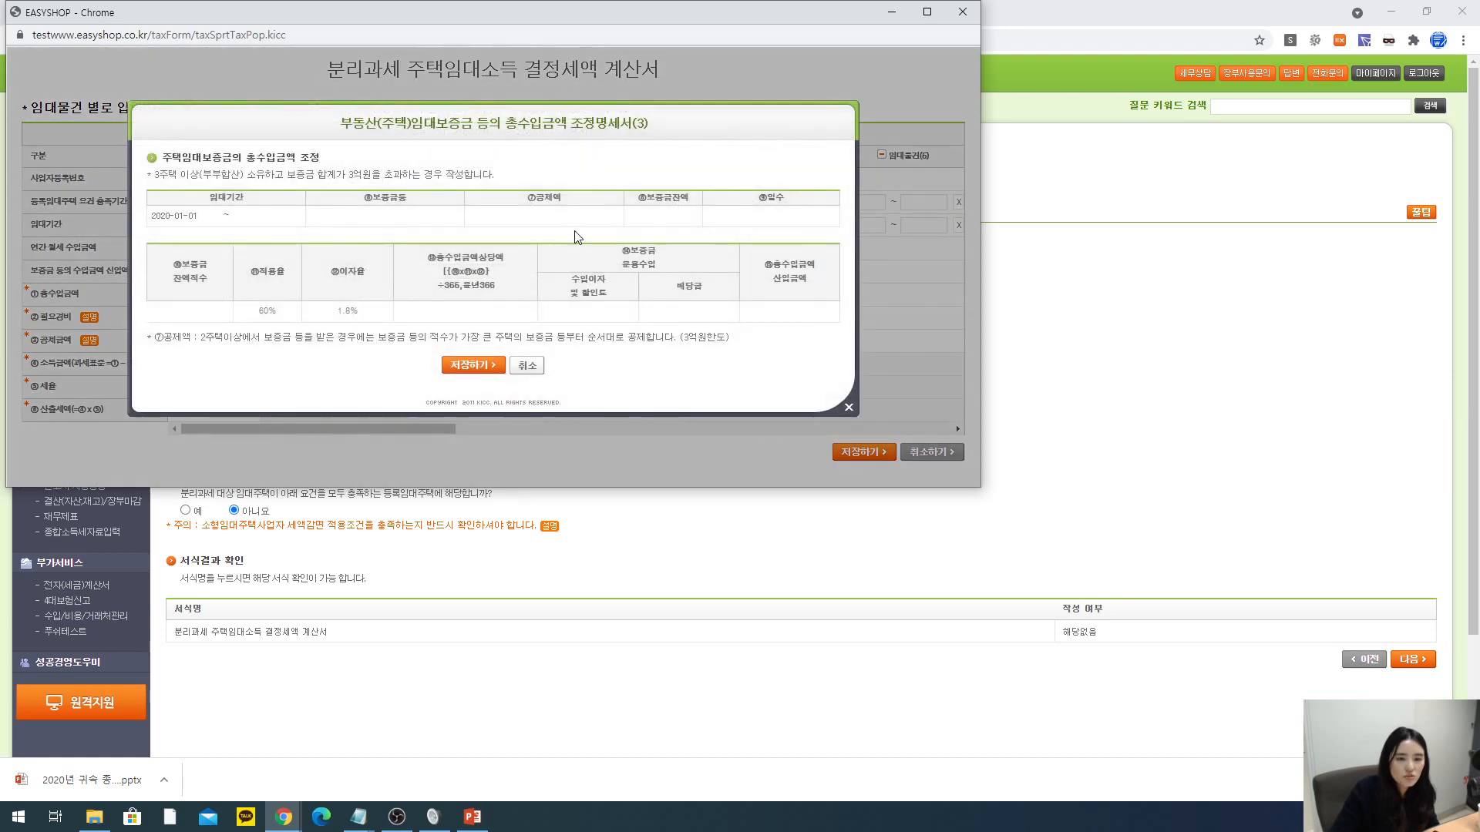
pyautogui.click(556, 217)
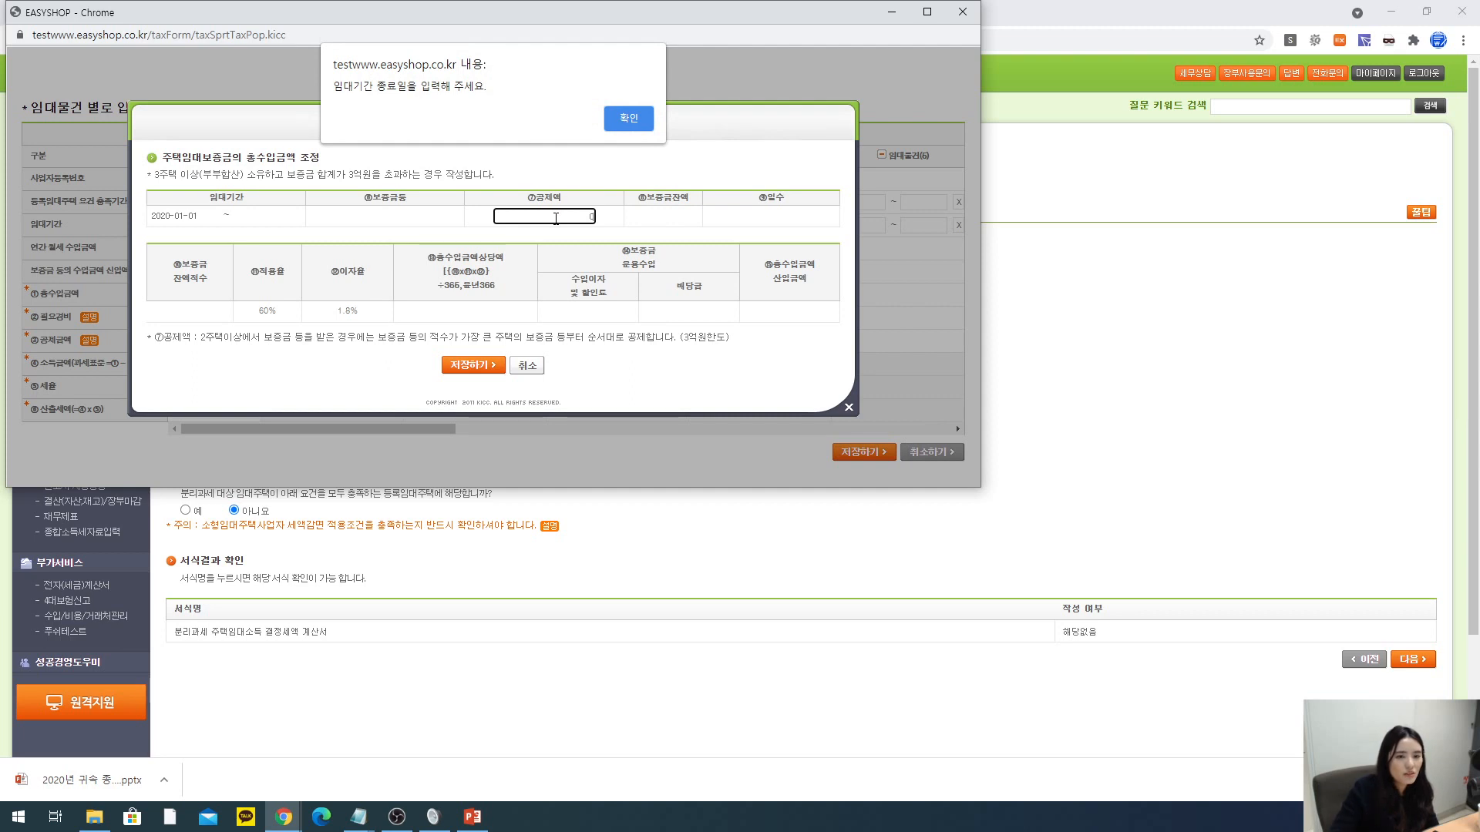
pyautogui.click(628, 118)
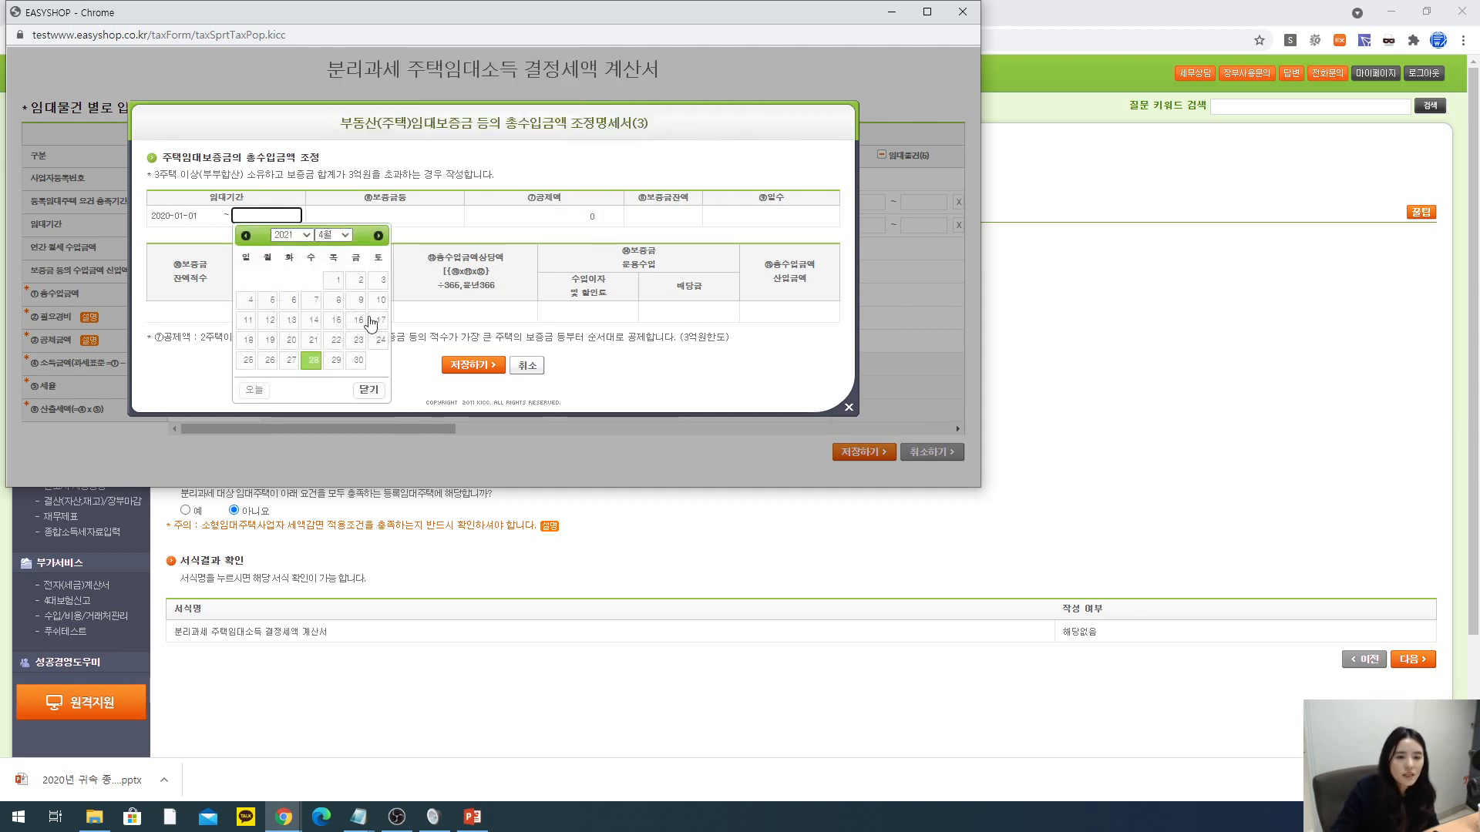
pyautogui.click(853, 408)
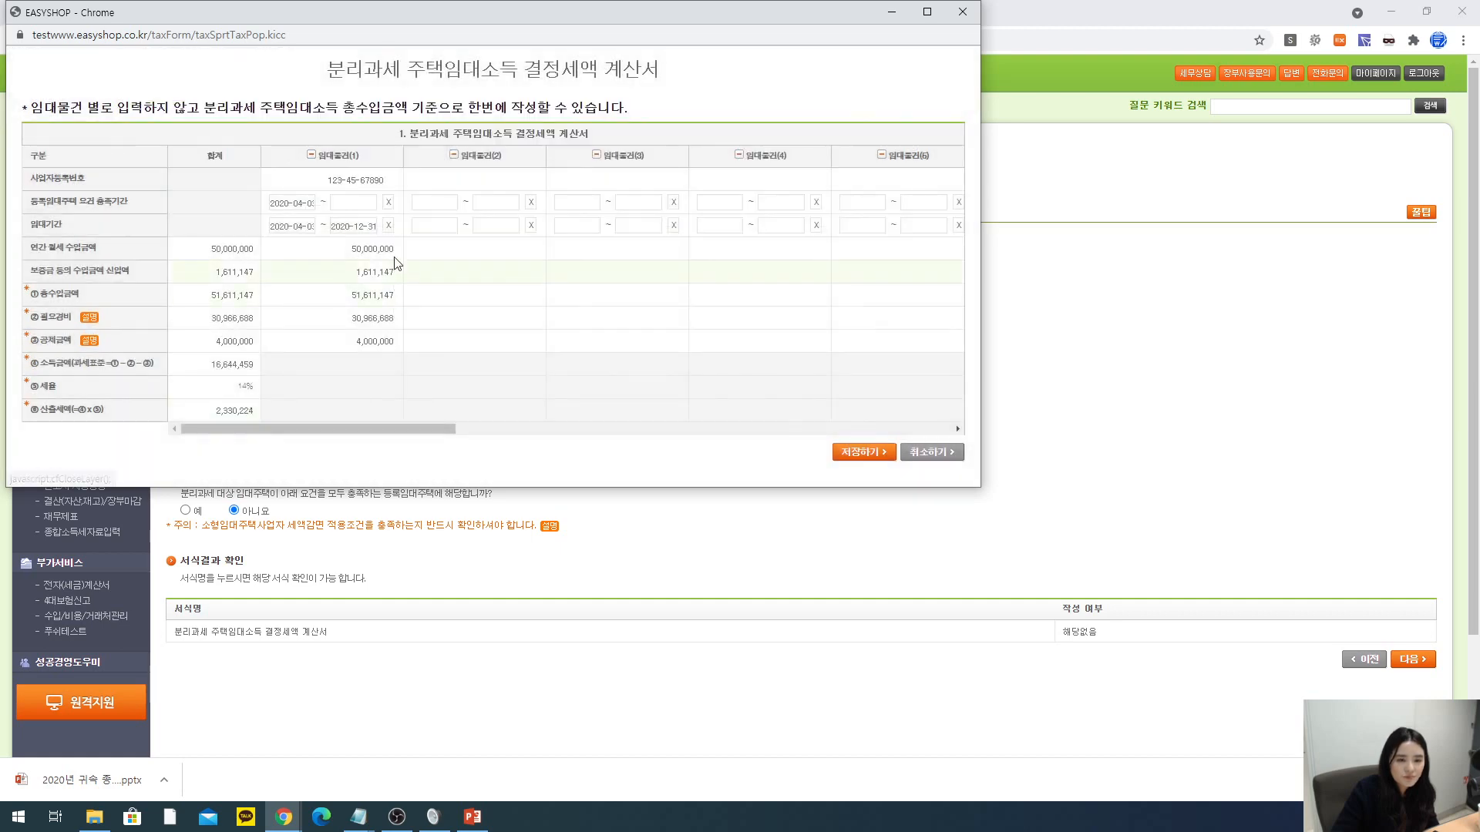
# - Set 공제액 to 200,000,000 in the 조정명세서(3) for 임대물건(1) and save the statement
pyautogui.doubleClick(584, 215)
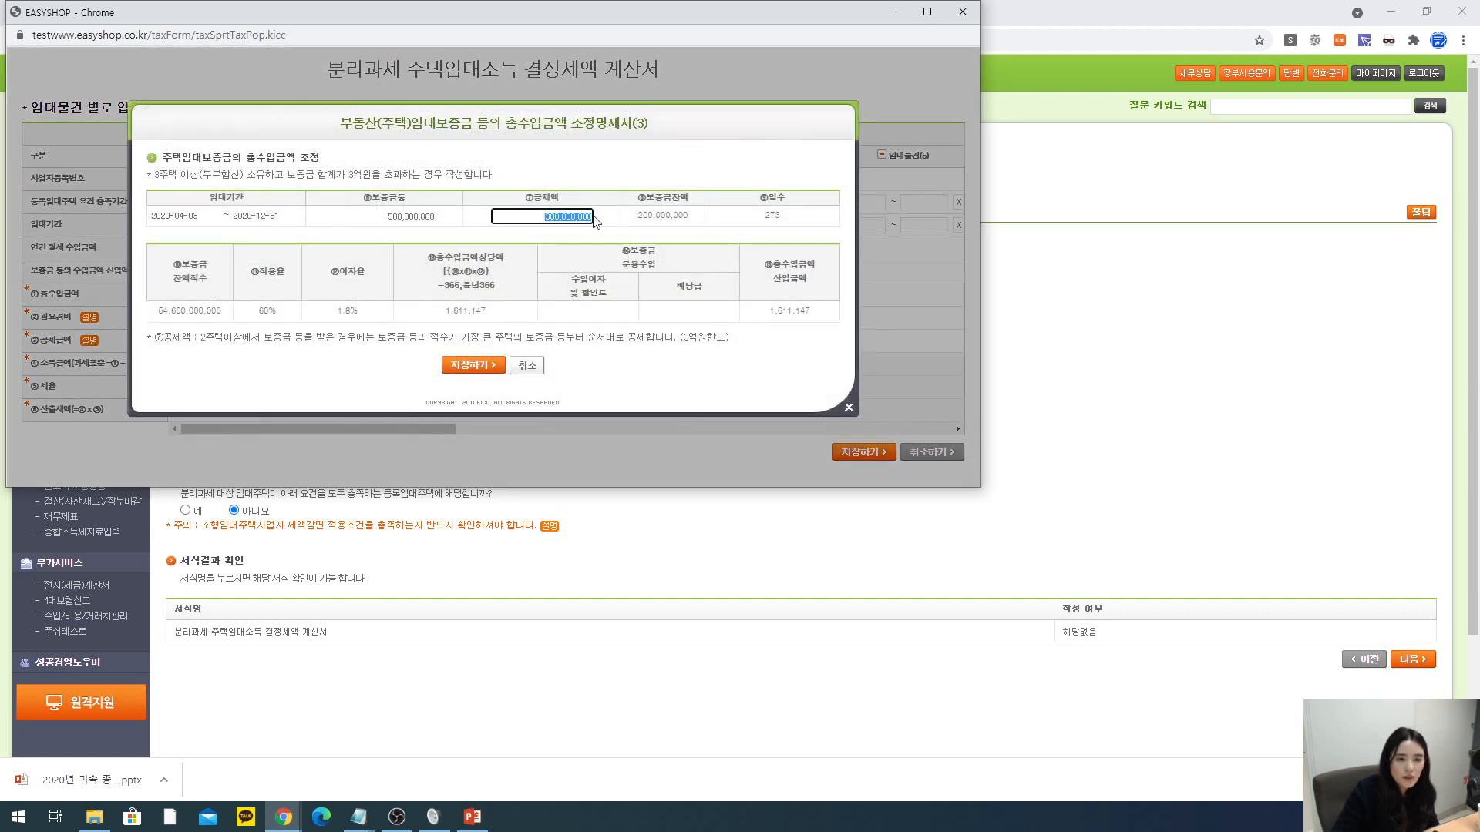
pyautogui.write('200,000,000')
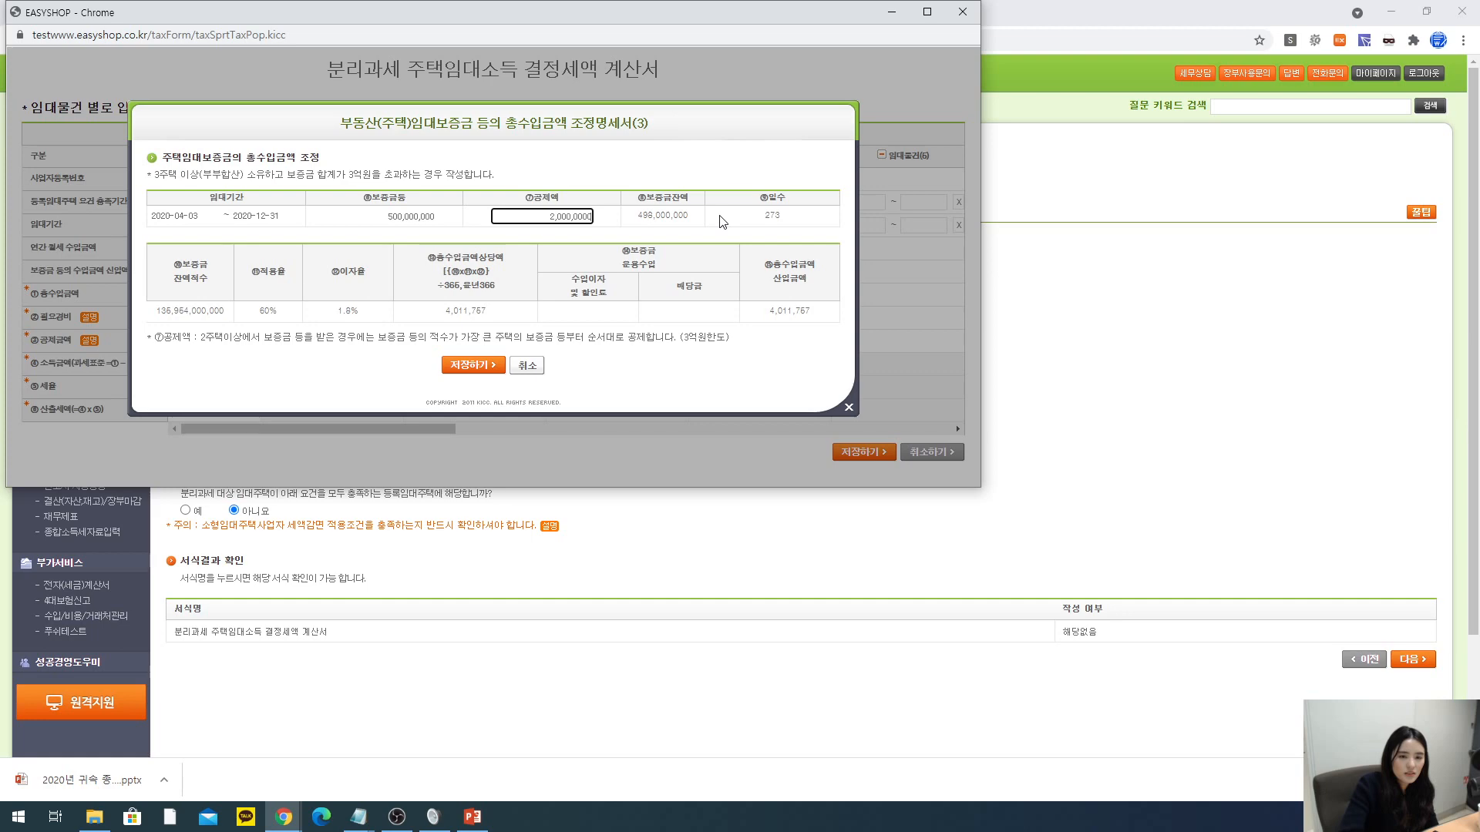
pyautogui.click(467, 365)
# - Open the 조정명세서(3) for 임대물건(2) and try to enter 1 as its 공제액
pyautogui.click(510, 273)
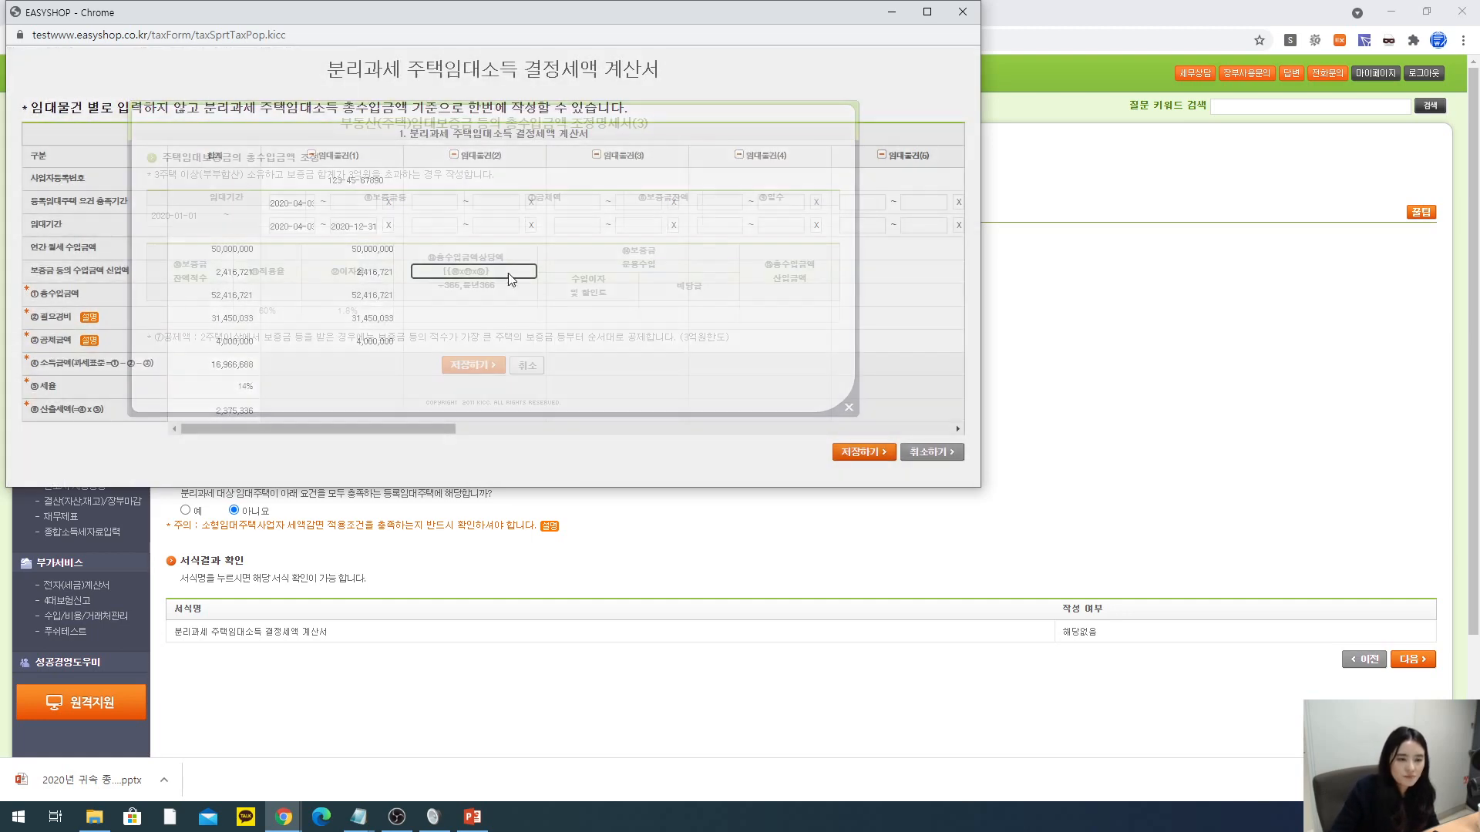
pyautogui.click(561, 220)
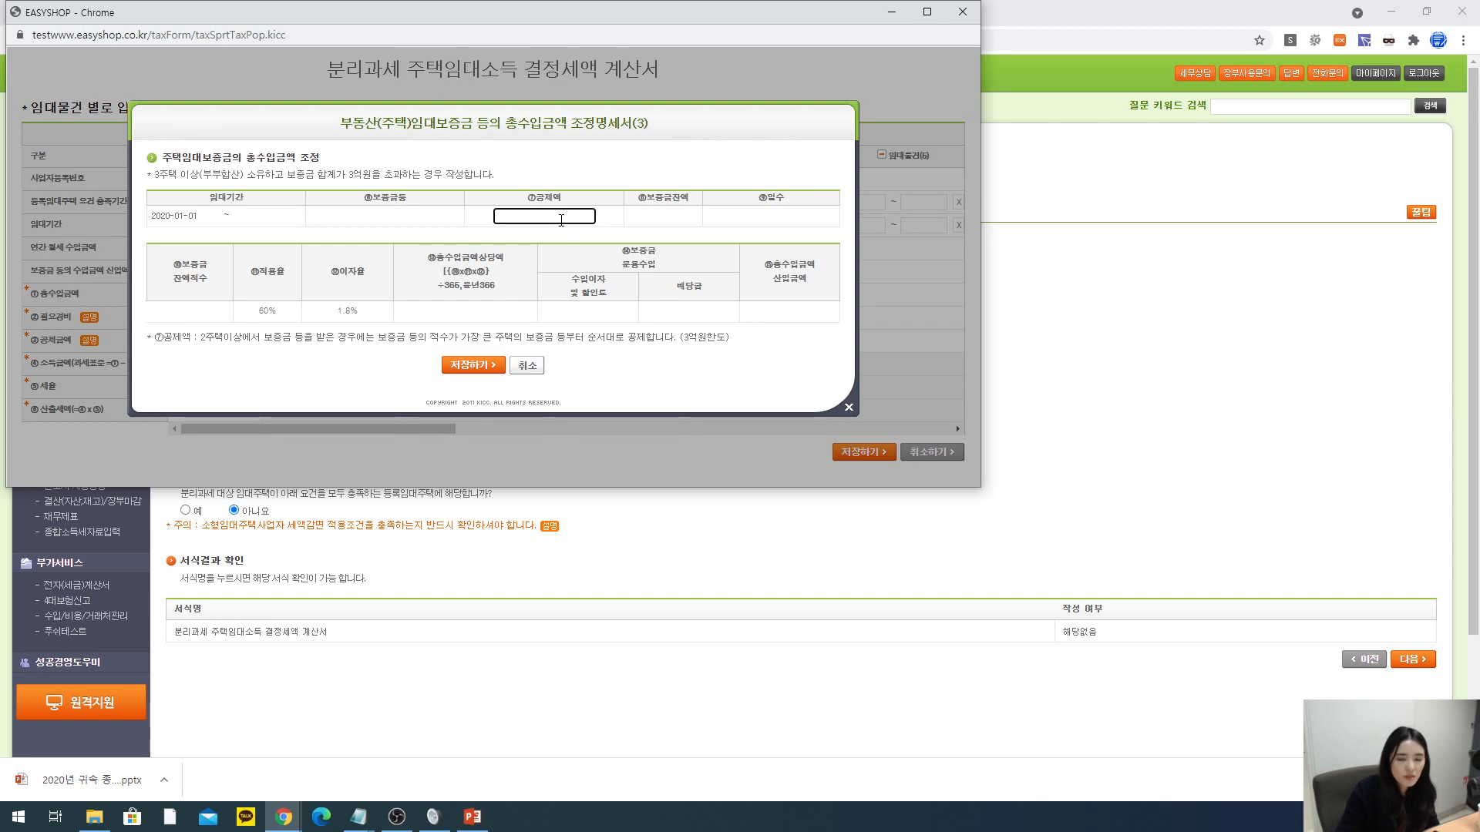
pyautogui.write('1')
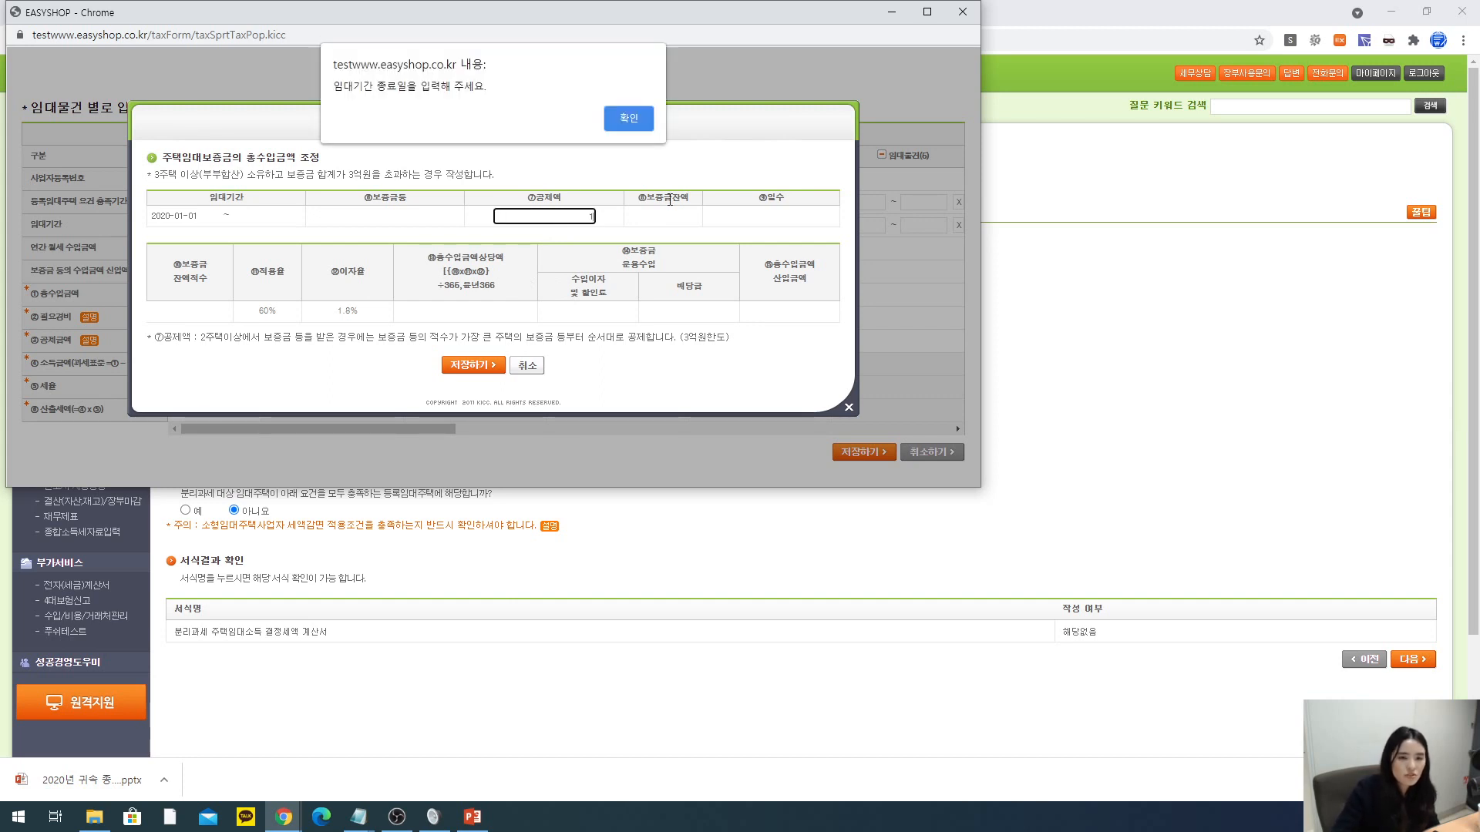
pyautogui.click(629, 120)
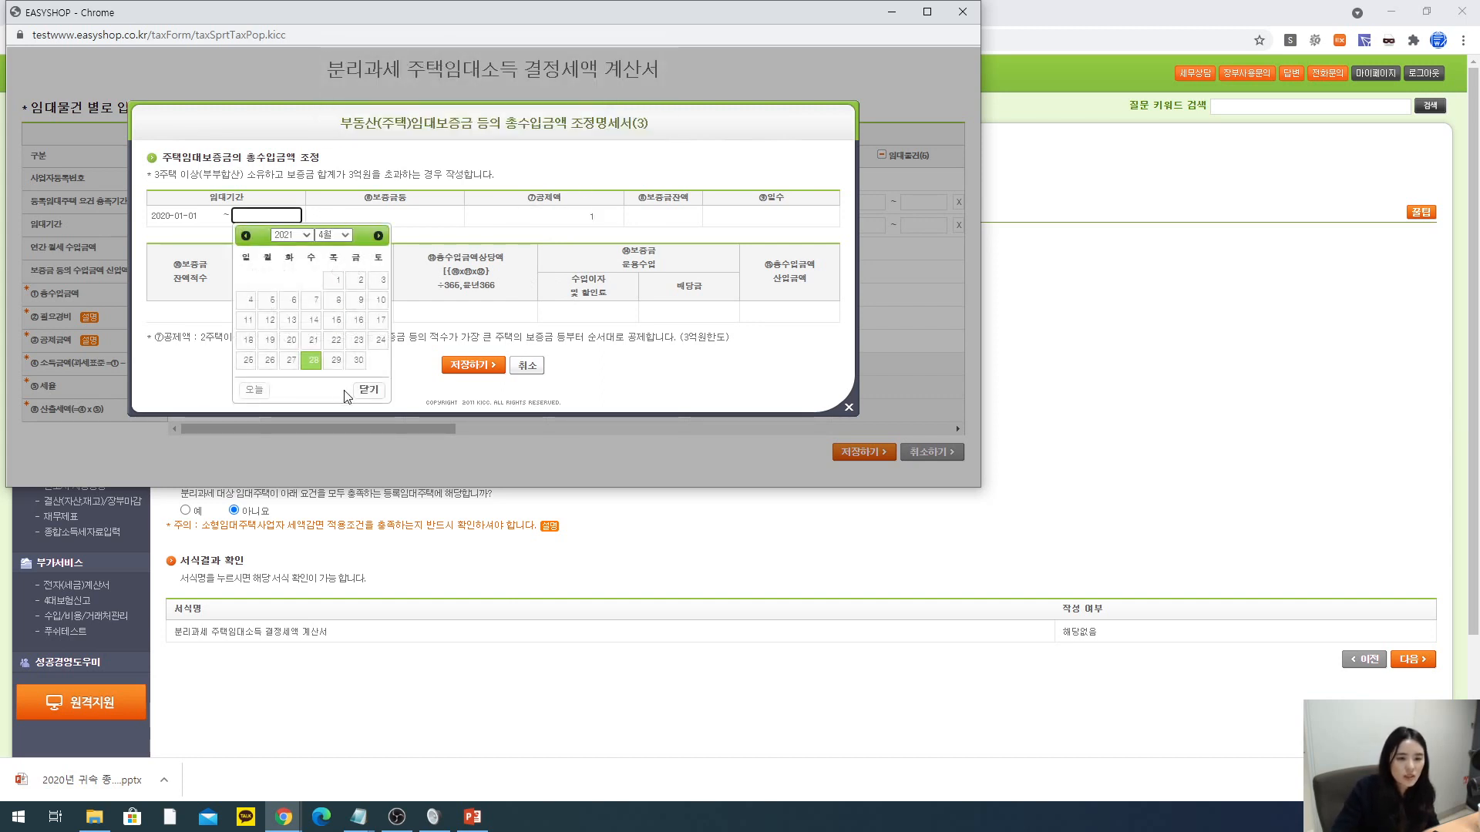
pyautogui.click(367, 394)
# - Examine the note on how the 공제액 is deducted in order across two or more homes
pyautogui.moveTo(198, 335); pyautogui.dragTo(535, 345)
pyautogui.click(460, 342)
pyautogui.click(628, 354)
pyautogui.click(650, 375)
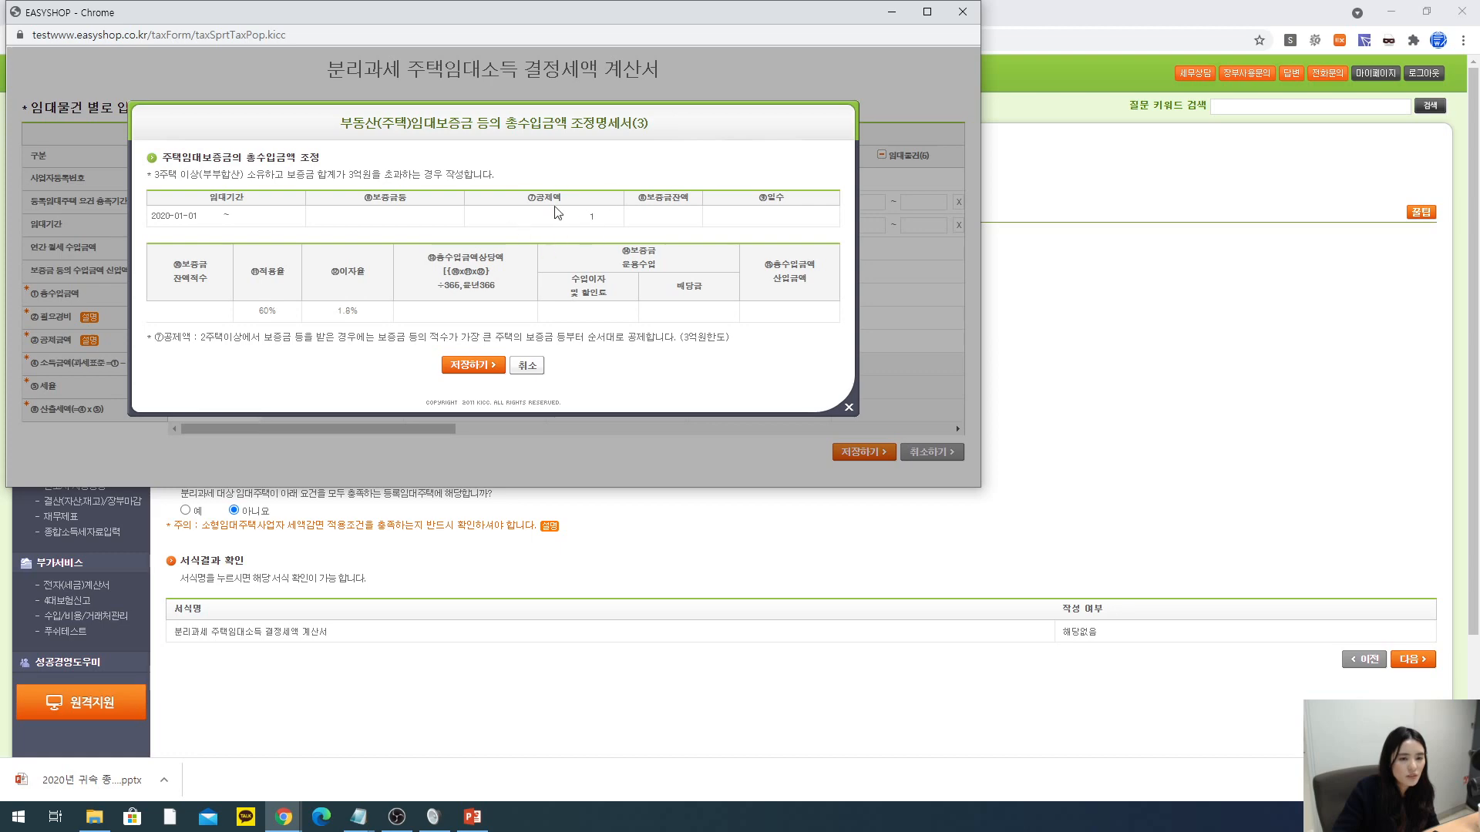
# - Close the 조정명세서(3) for 임대물건(2) without saving it and save the 분리과세 주택임대소득 결정세액 계산서
pyautogui.click(848, 407)
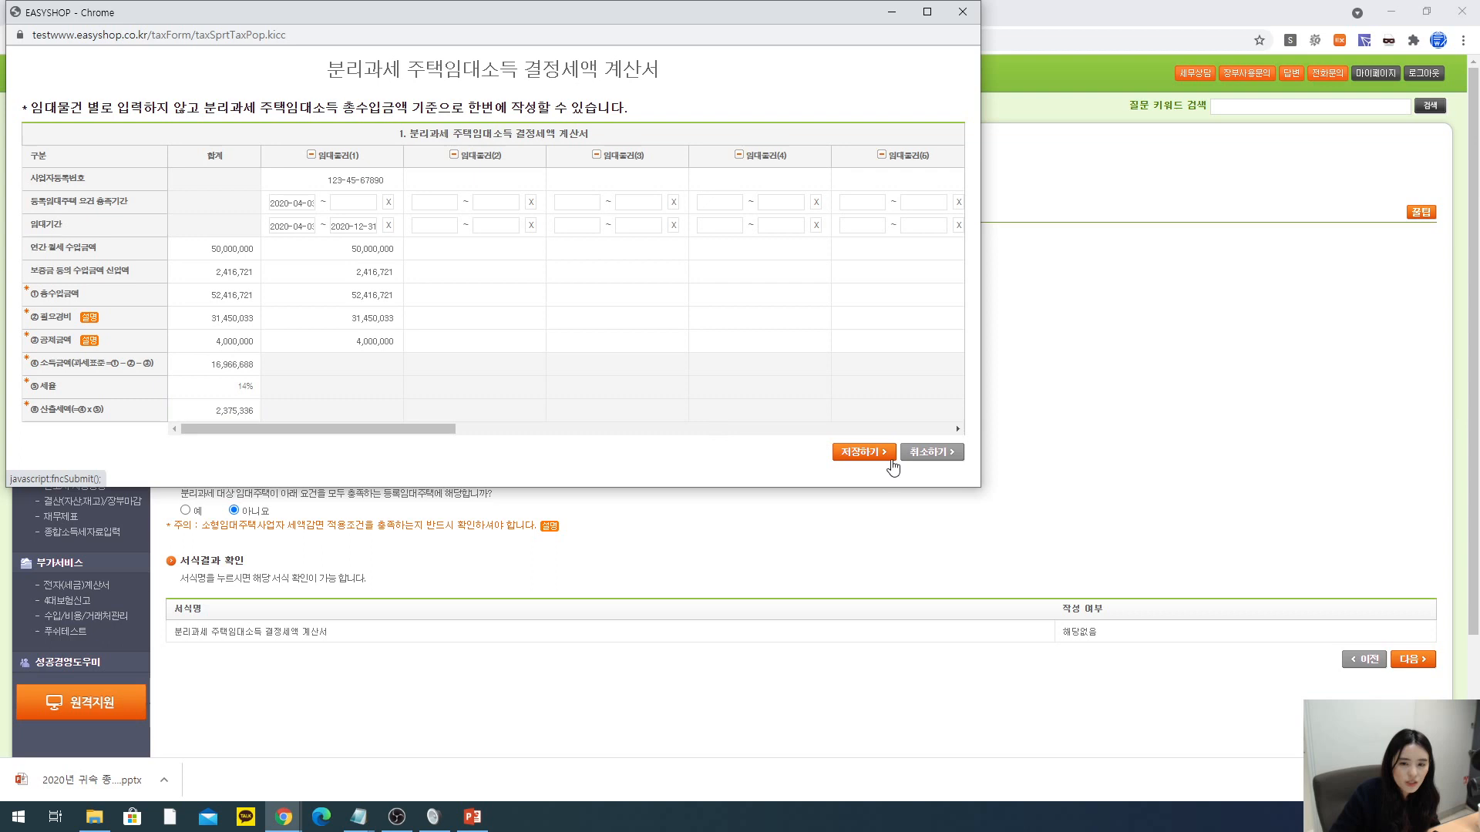
pyautogui.click(870, 455)
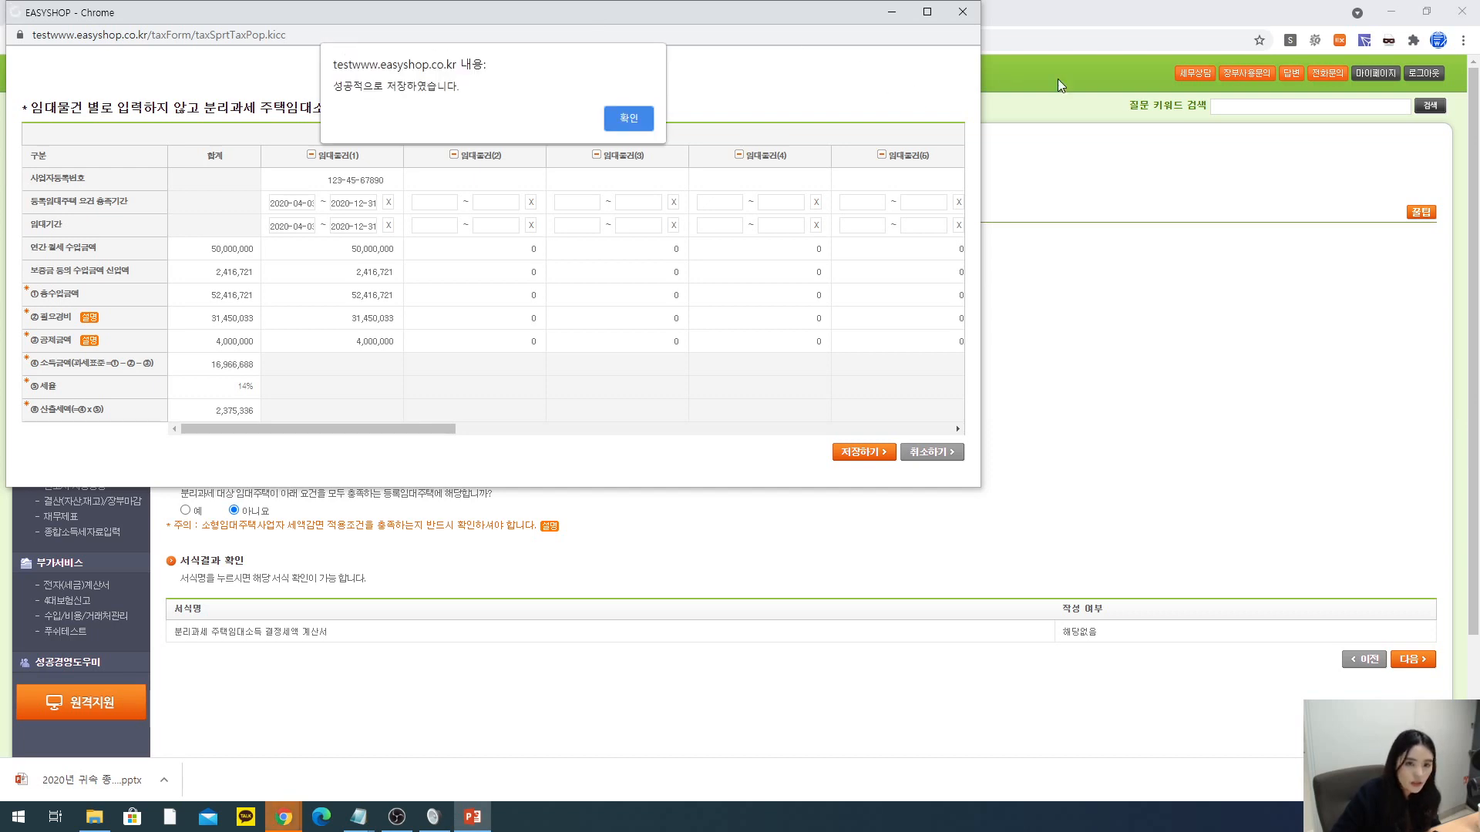
pyautogui.click(631, 125)
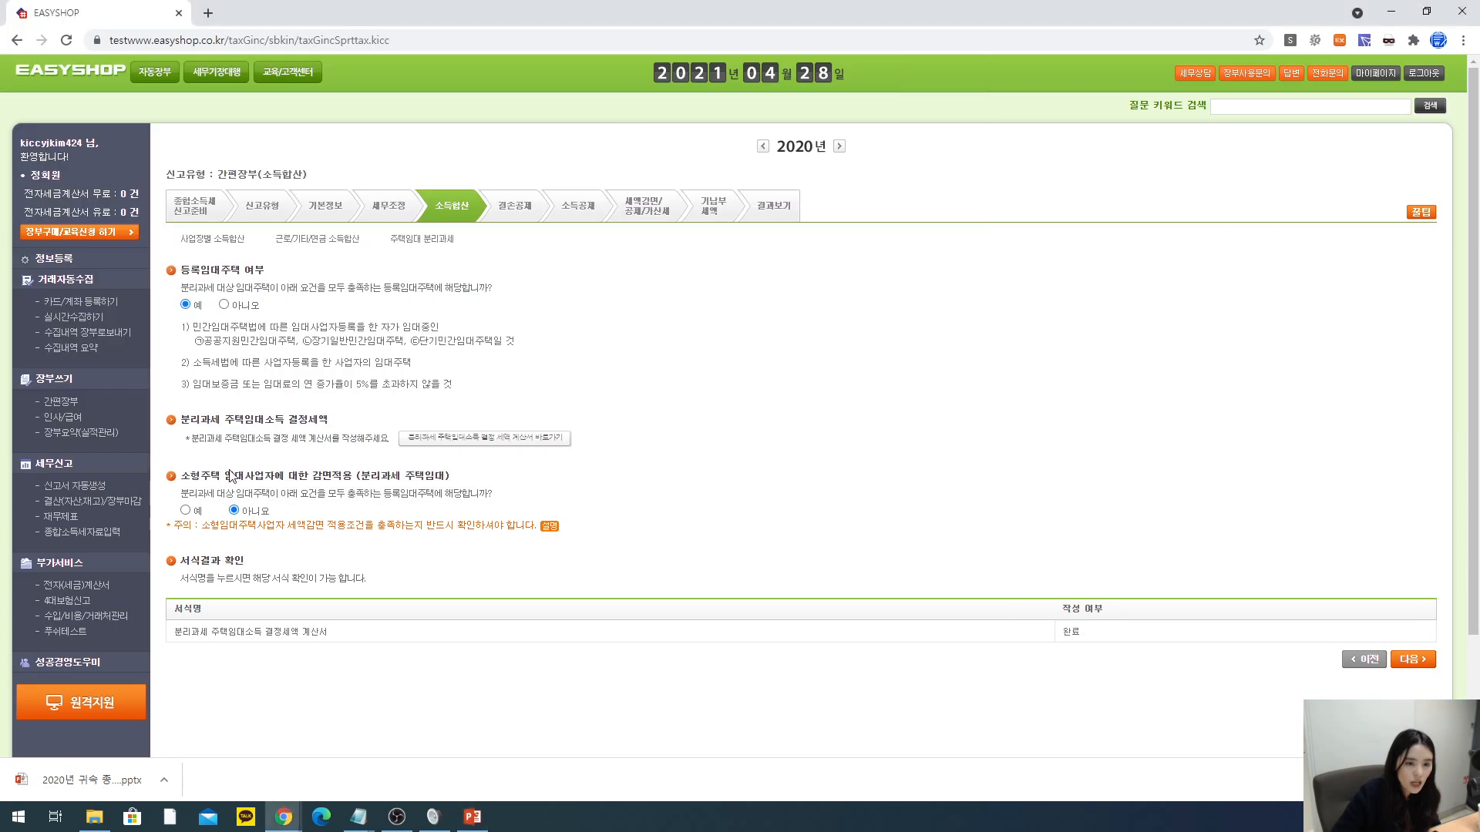
# - Examine the 소형주택 임대사업자에 대한 감면적용 question and its caution about meeting the reduction conditions
pyautogui.moveTo(185, 479); pyautogui.dragTo(491, 509)
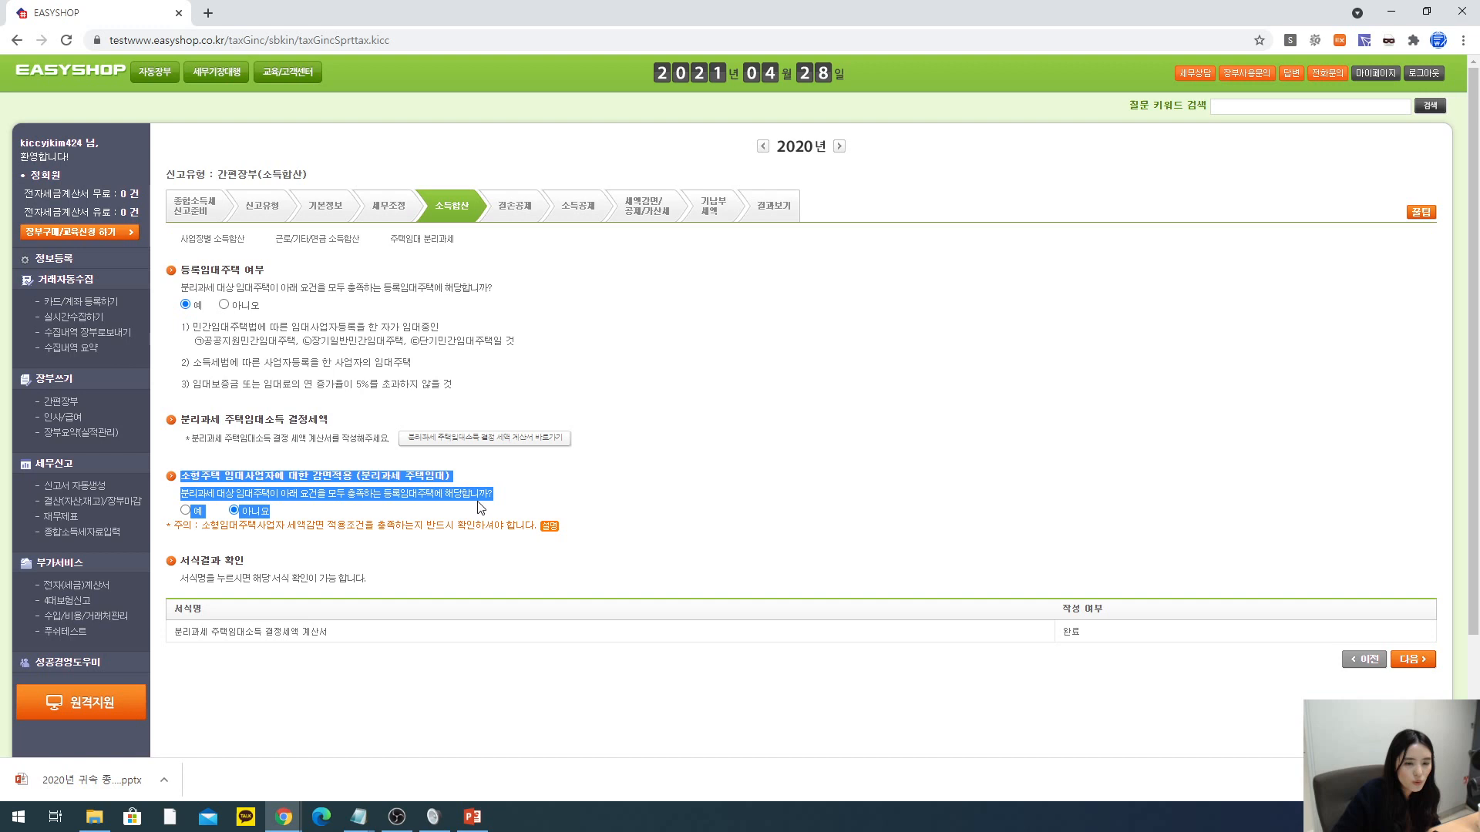
pyautogui.click(491, 509)
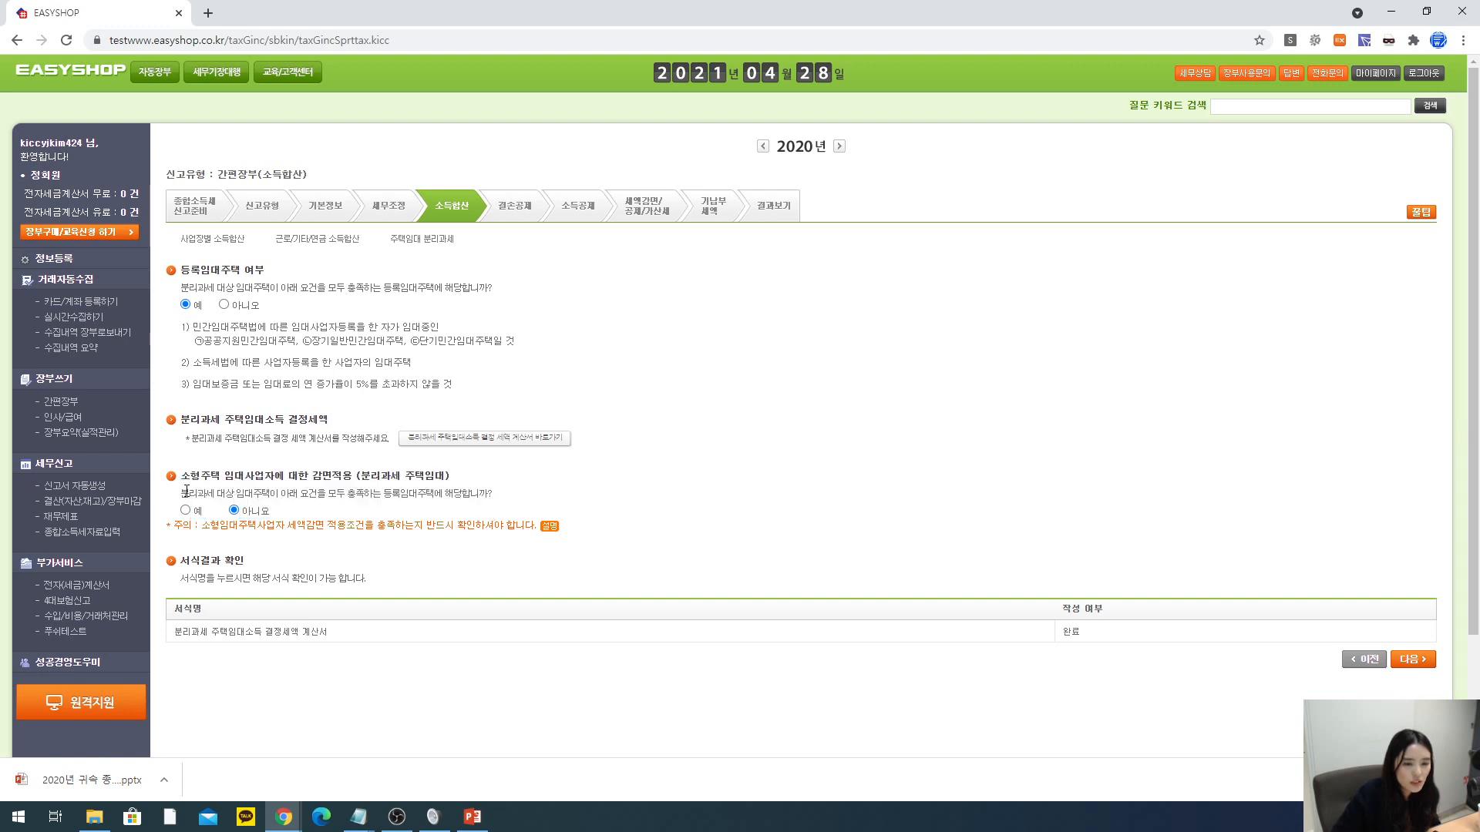
pyautogui.moveTo(187, 491); pyautogui.dragTo(468, 515)
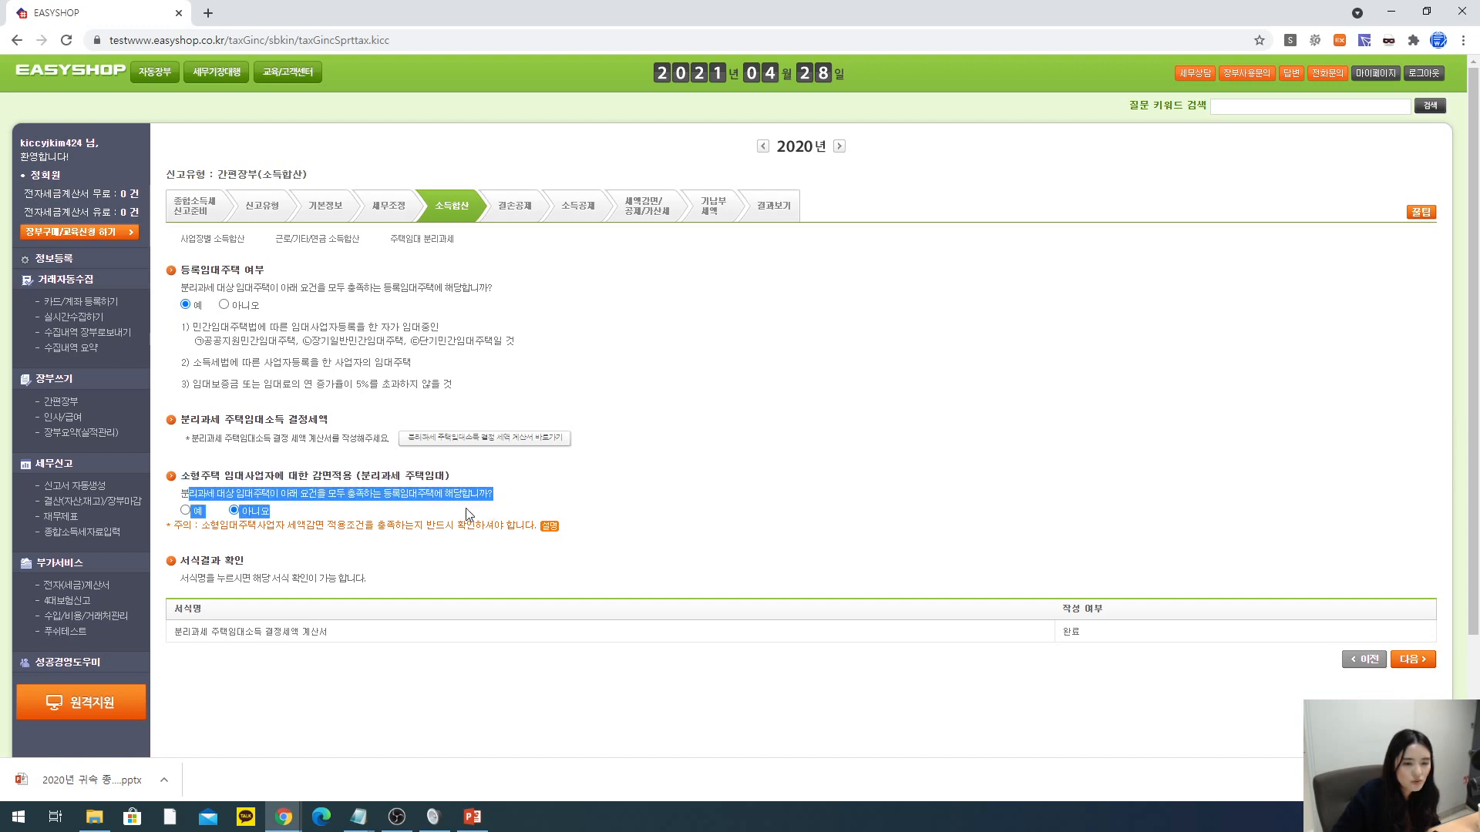
pyautogui.click(468, 515)
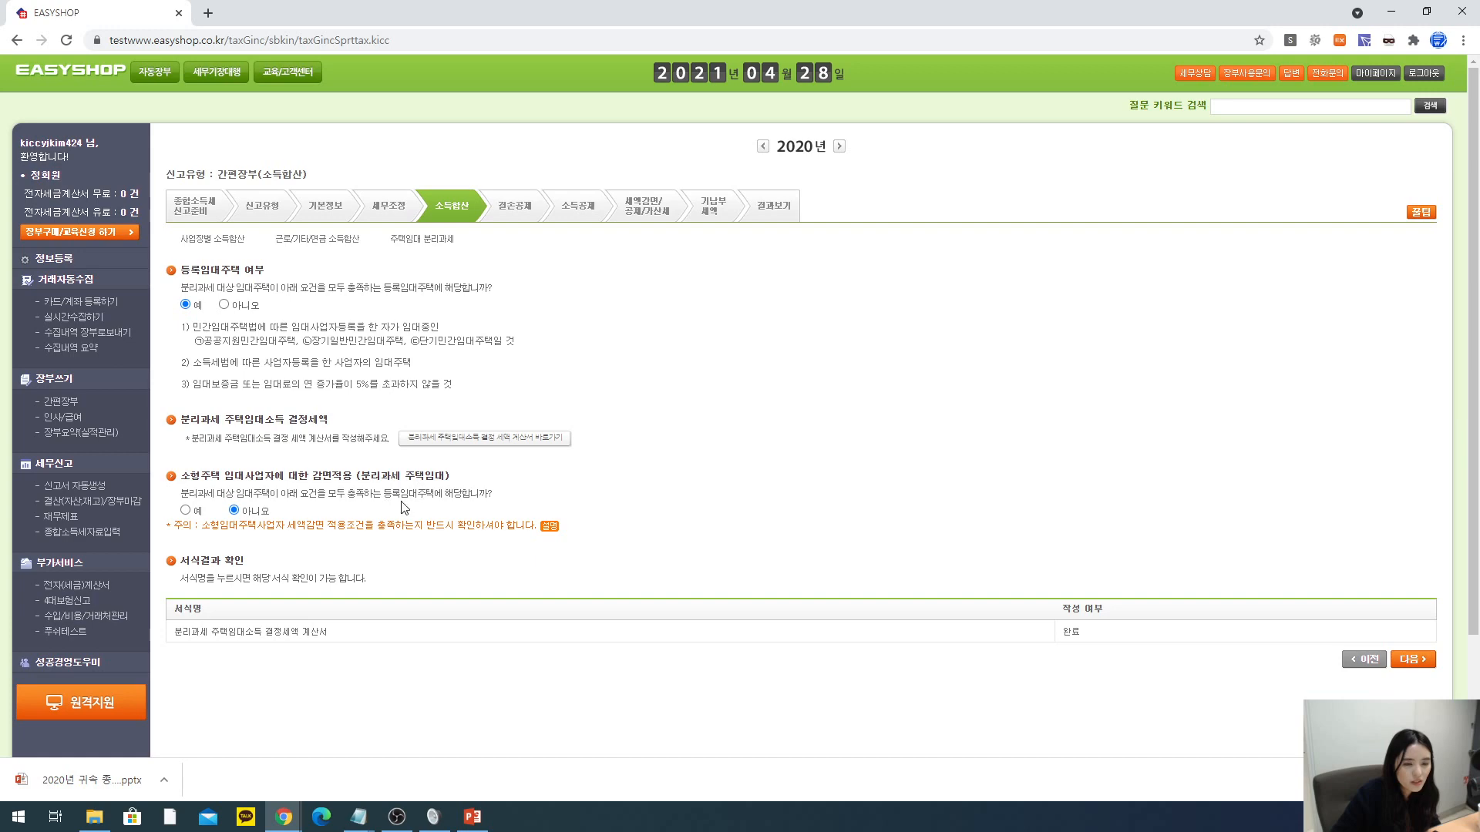
pyautogui.moveTo(181, 527); pyautogui.dragTo(436, 555)
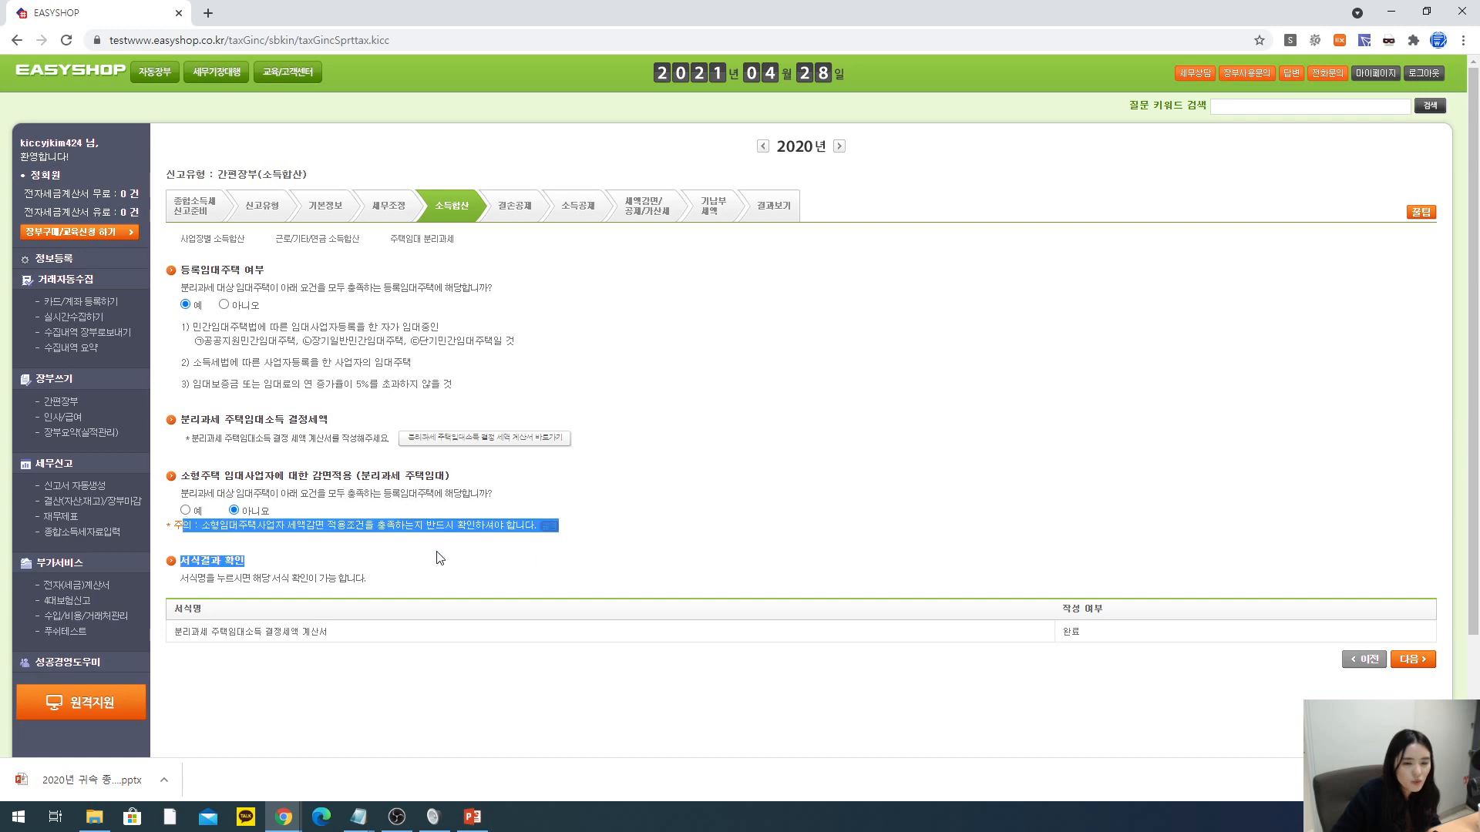
pyautogui.click(436, 555)
# - Open the explanation of the 소형주택 임대사업자 세액감면 요건, read the conditions, and close it
pyautogui.click(549, 527)
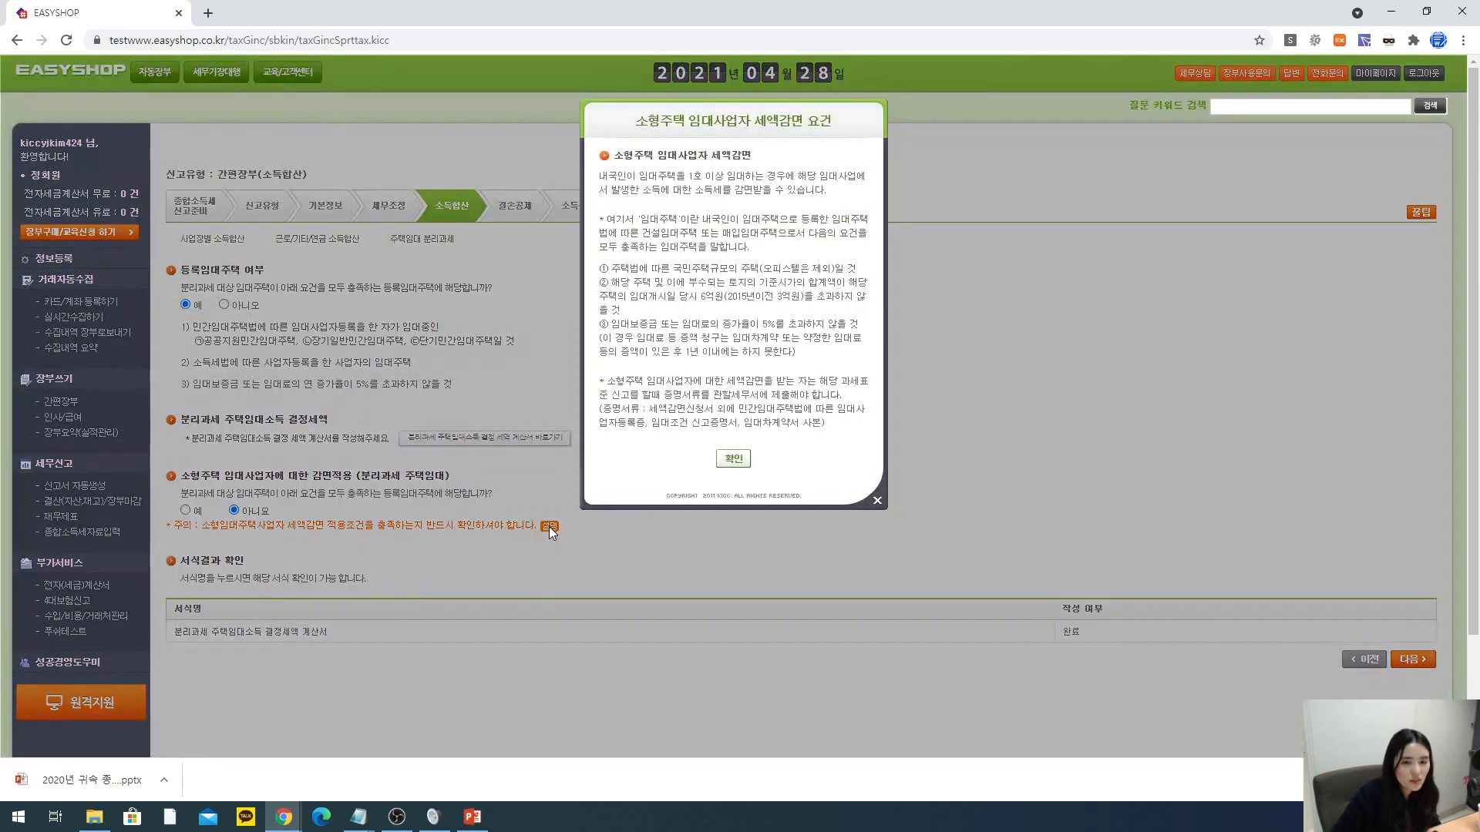
pyautogui.moveTo(798, 352); pyautogui.dragTo(659, 218)
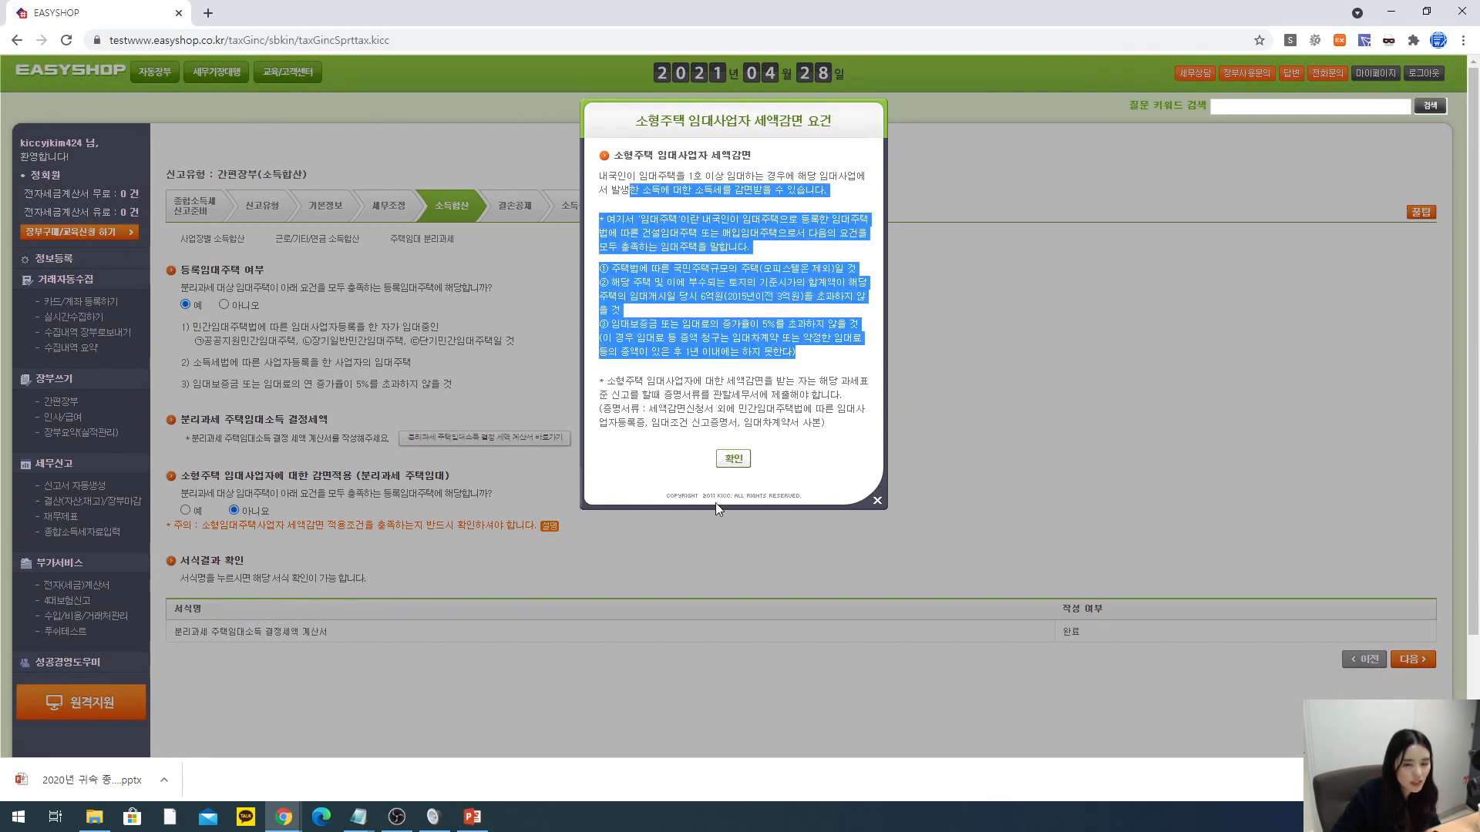
pyautogui.click(776, 379)
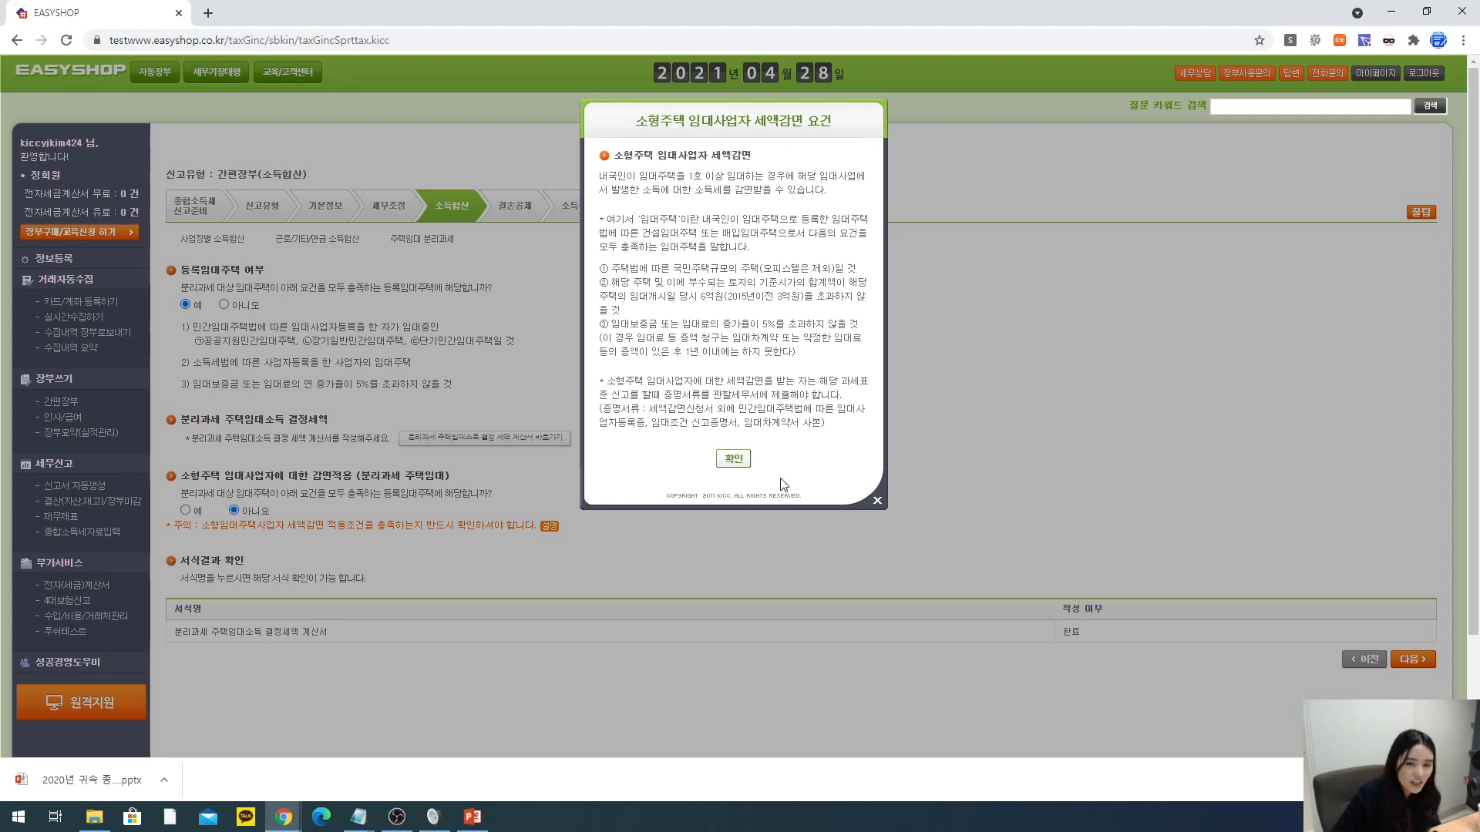
pyautogui.click(730, 461)
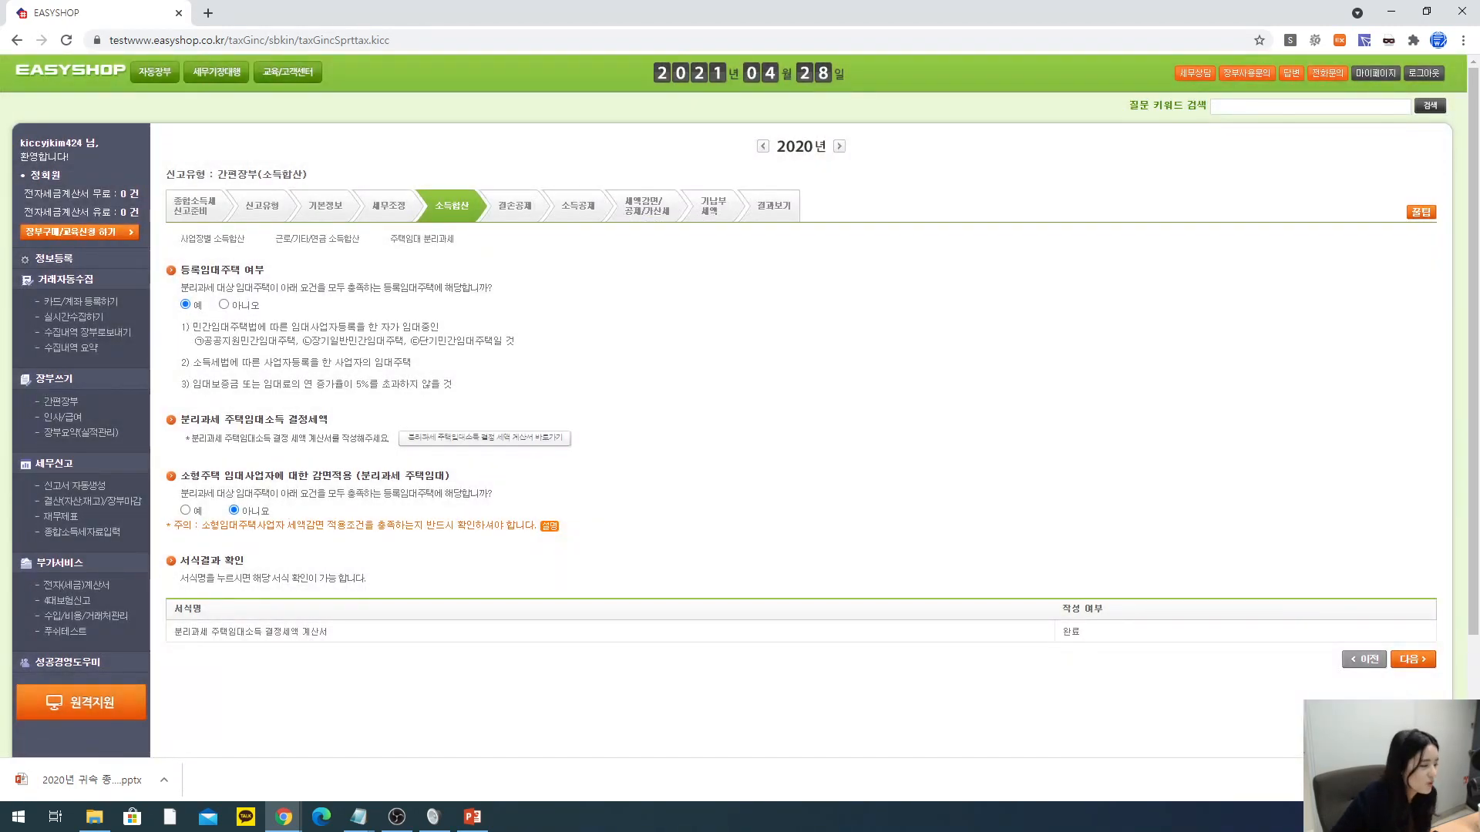
# - Answer 예 for 소형주택 임대사업자 감면적용 and examine the form's note on 농어촌특별세
pyautogui.hotkey('alt', 'Tab')
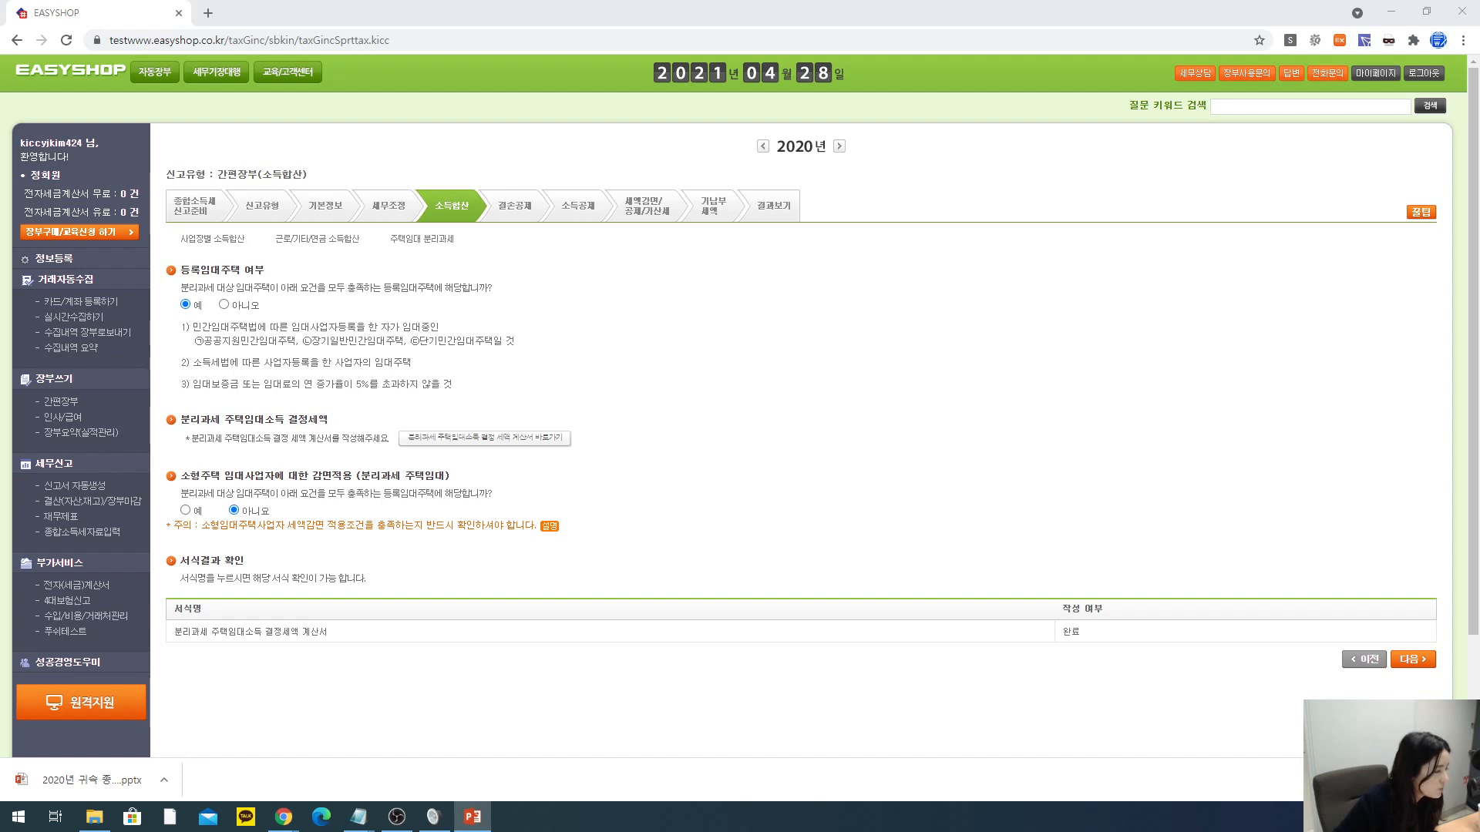
pyautogui.click(187, 510)
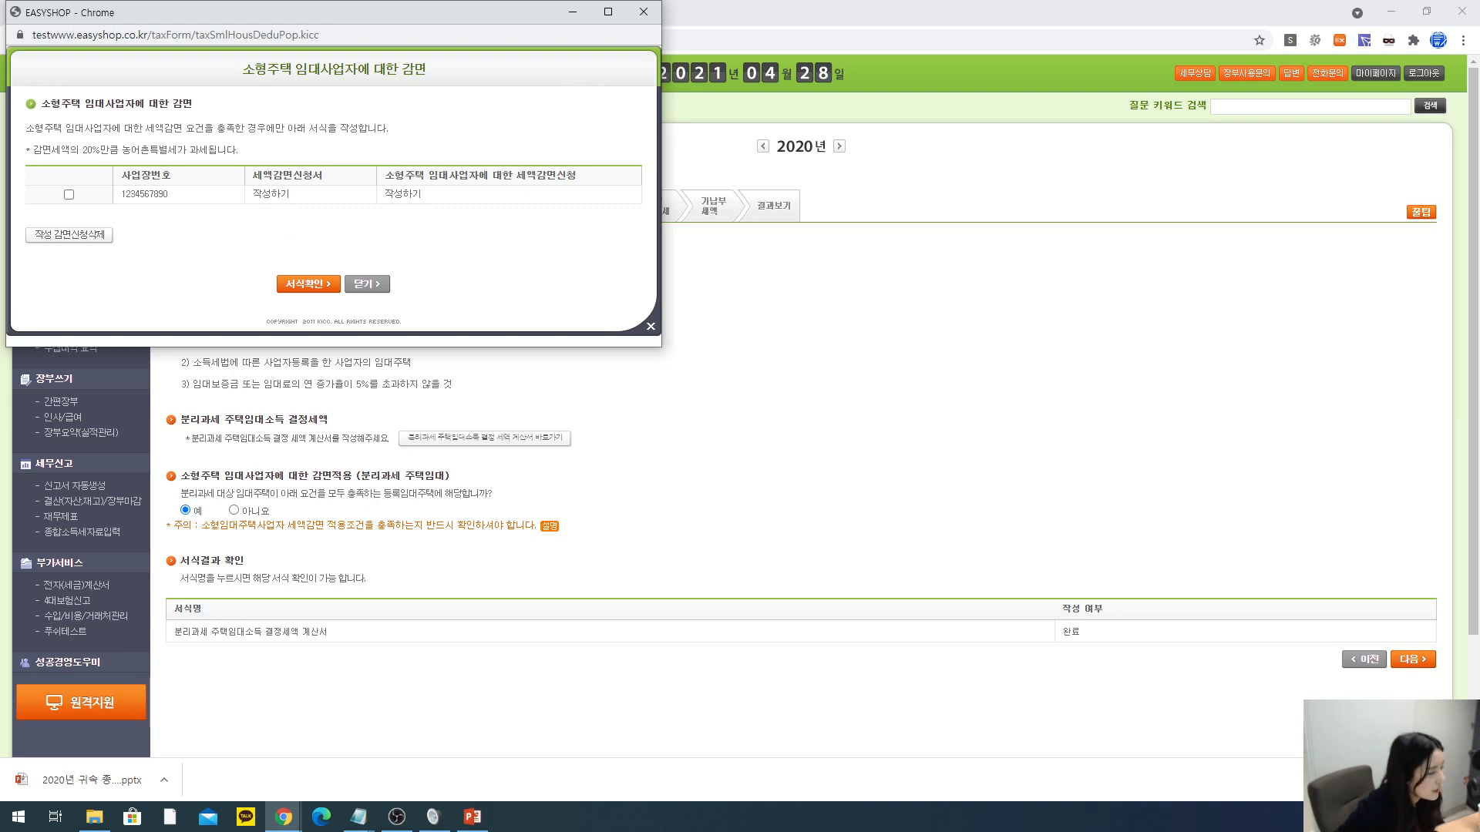
pyautogui.hotkey('alt', 'Tab')
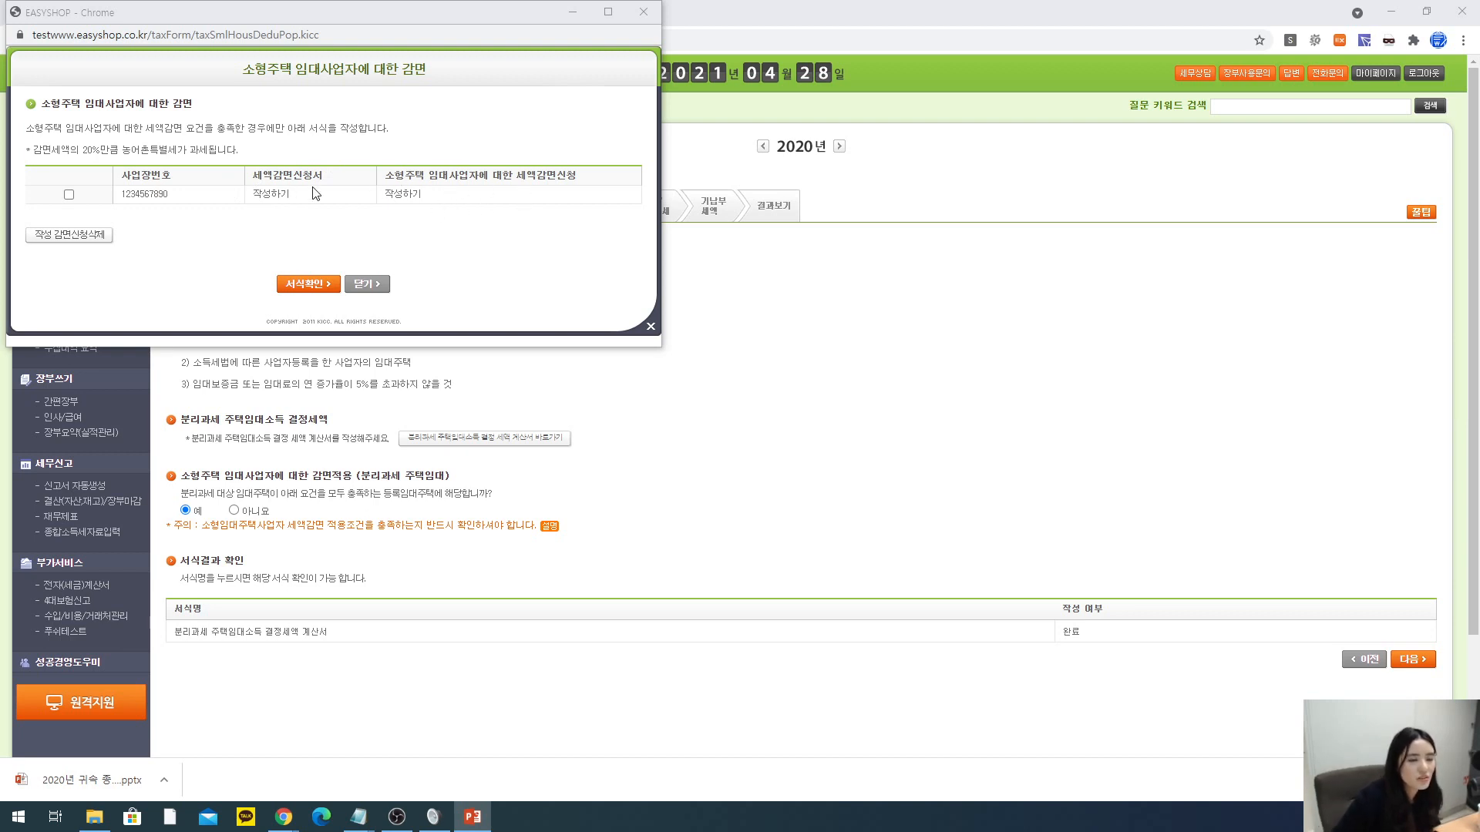
pyautogui.moveTo(42, 152); pyautogui.dragTo(330, 155)
pyautogui.click(330, 155)
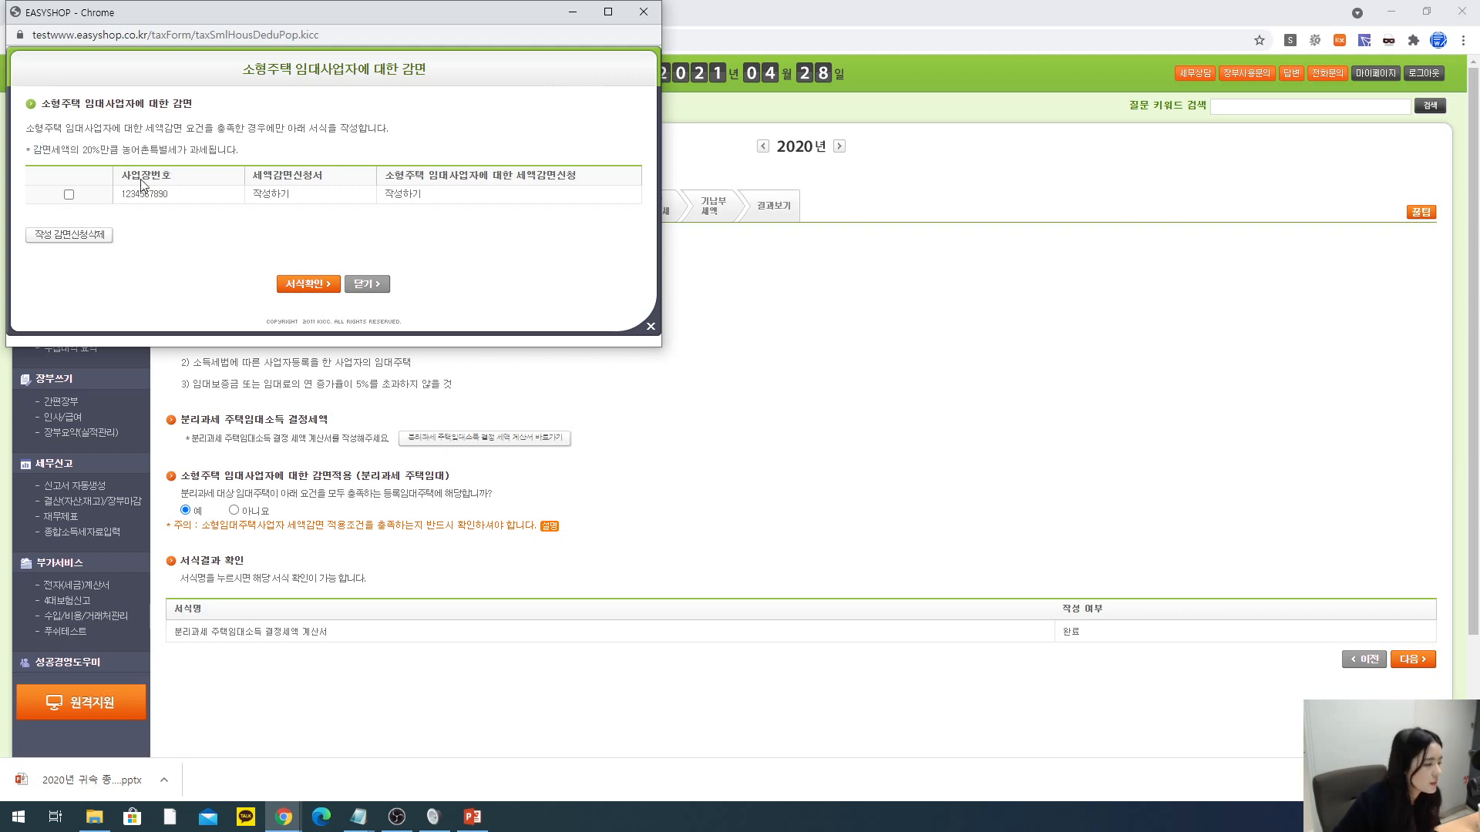
pyautogui.hotkey('alt', 'Tab')
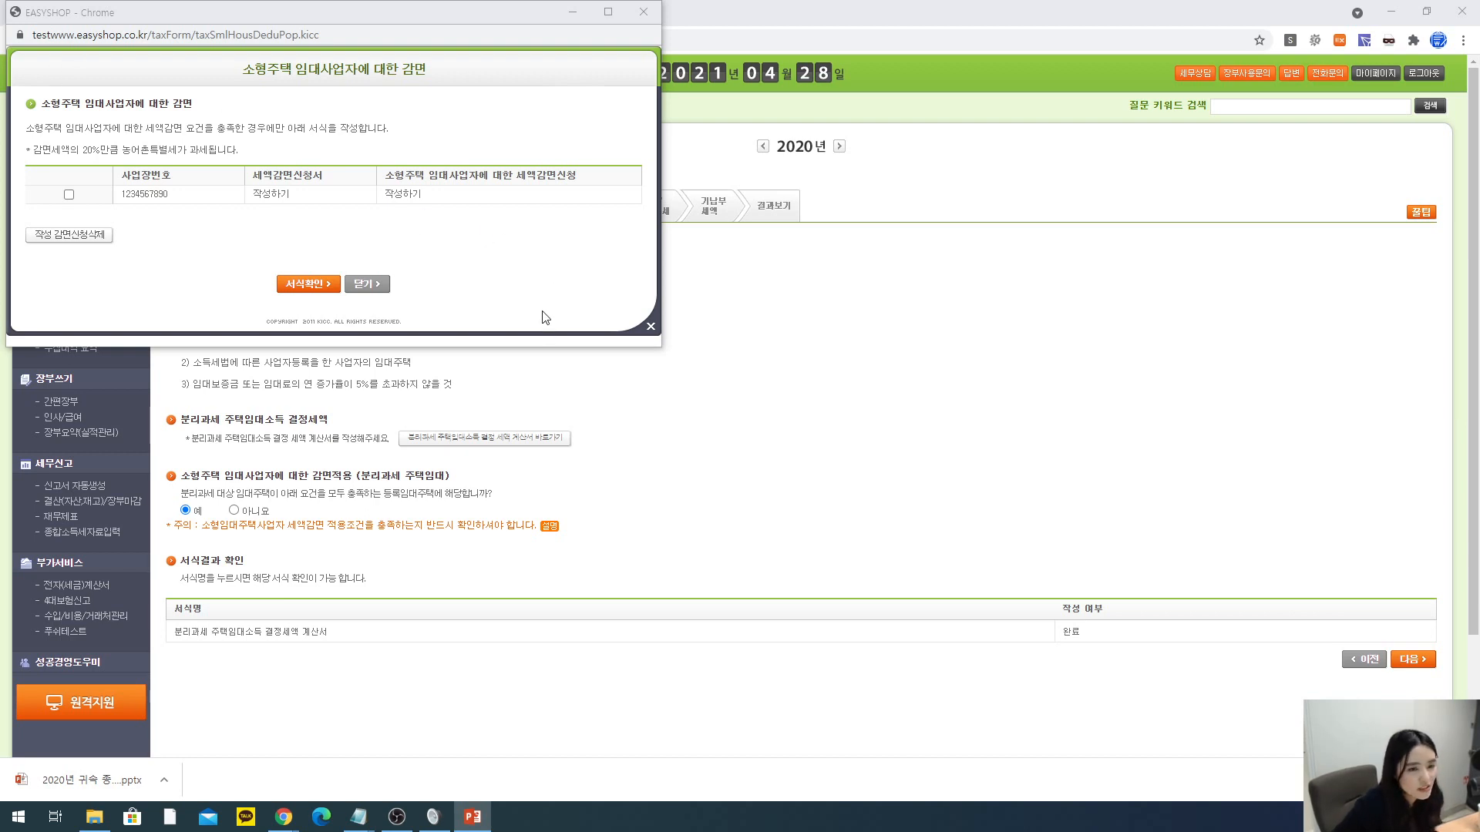
# - Close the 소형주택 임대사업자 감면 form without saving and set the 감면적용 answer to 아니요
pyautogui.click(651, 327)
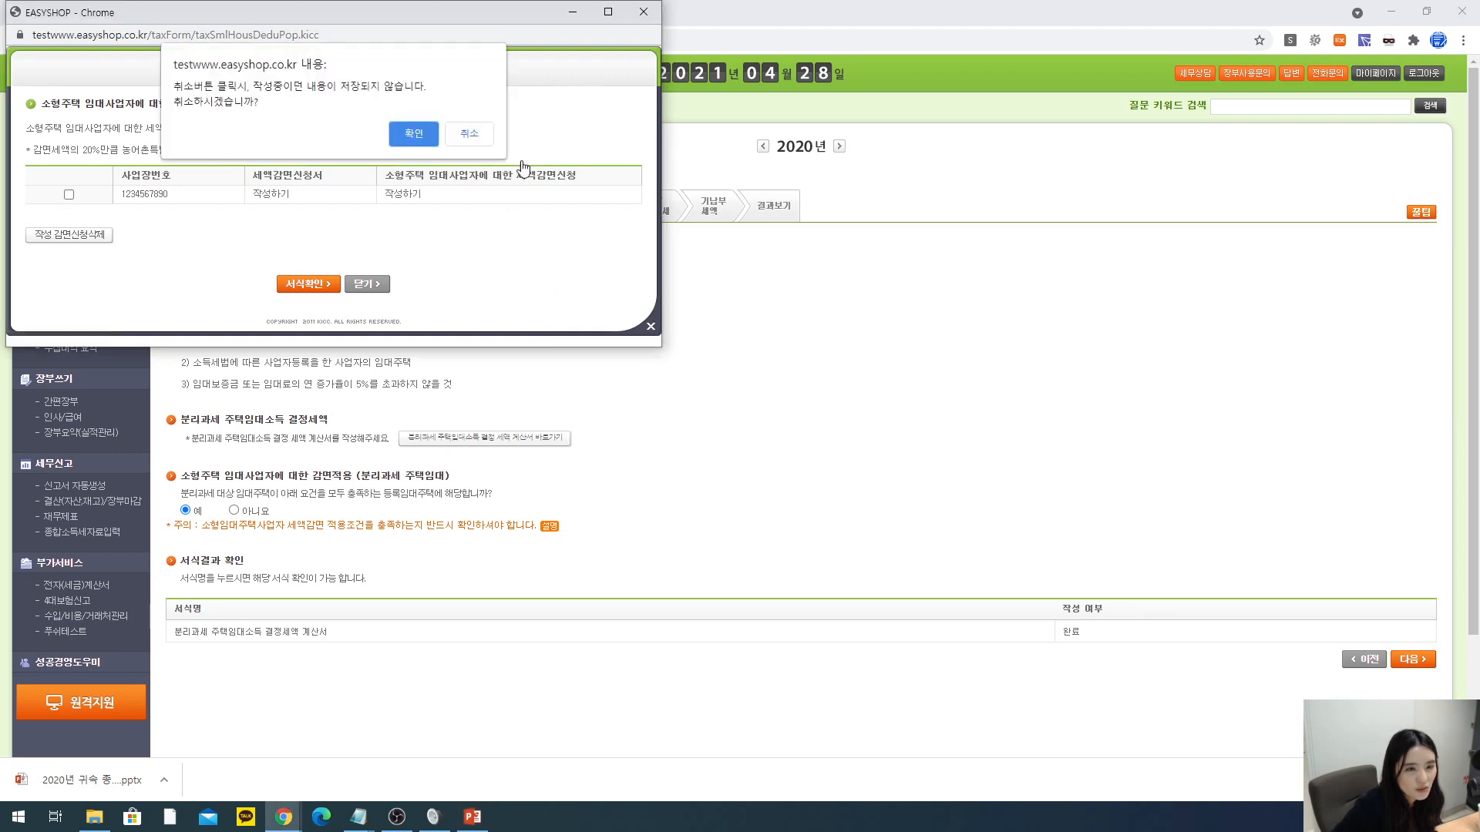
pyautogui.click(414, 134)
pyautogui.click(234, 510)
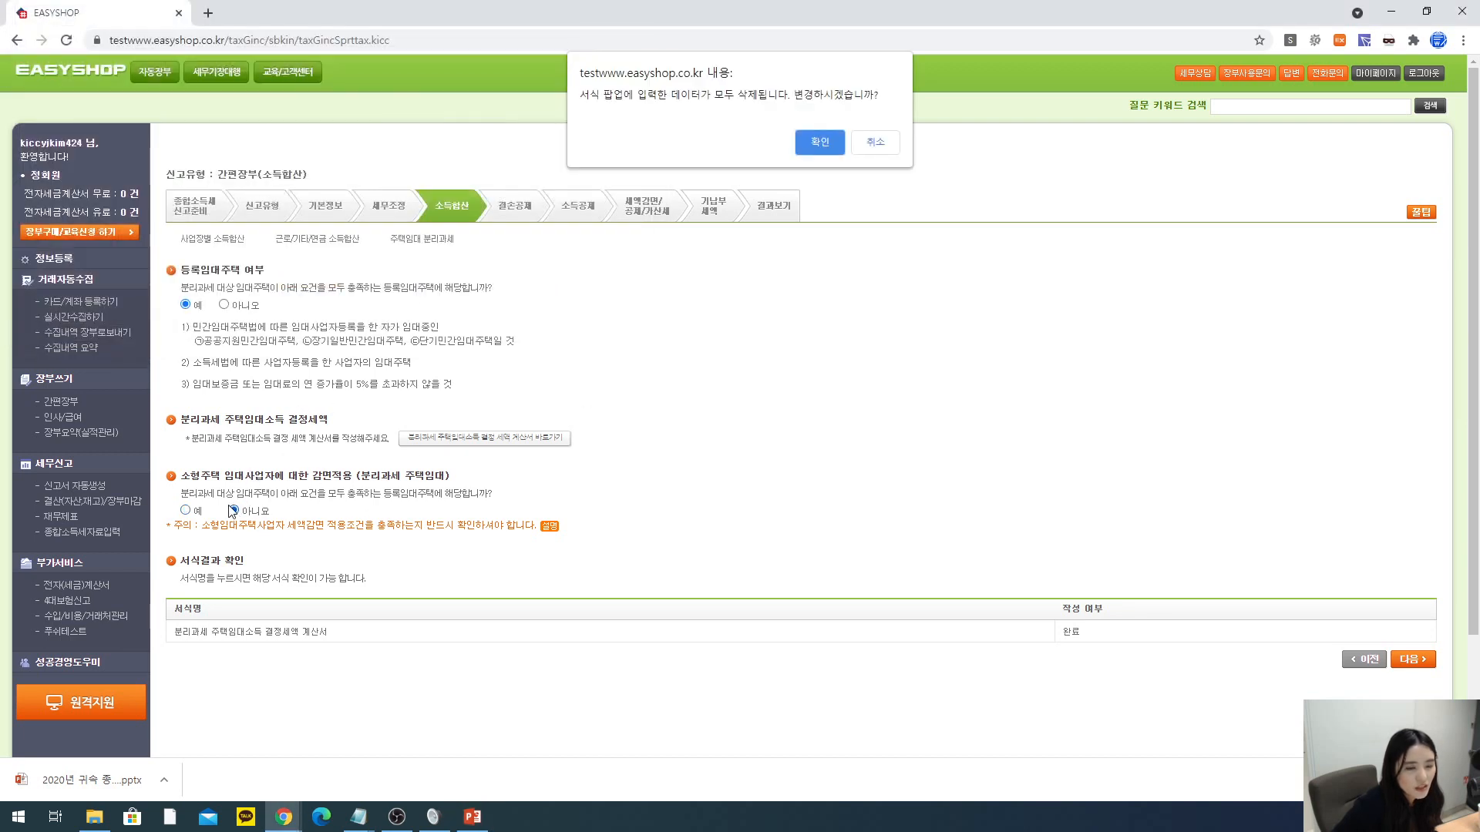
pyautogui.press('Return')
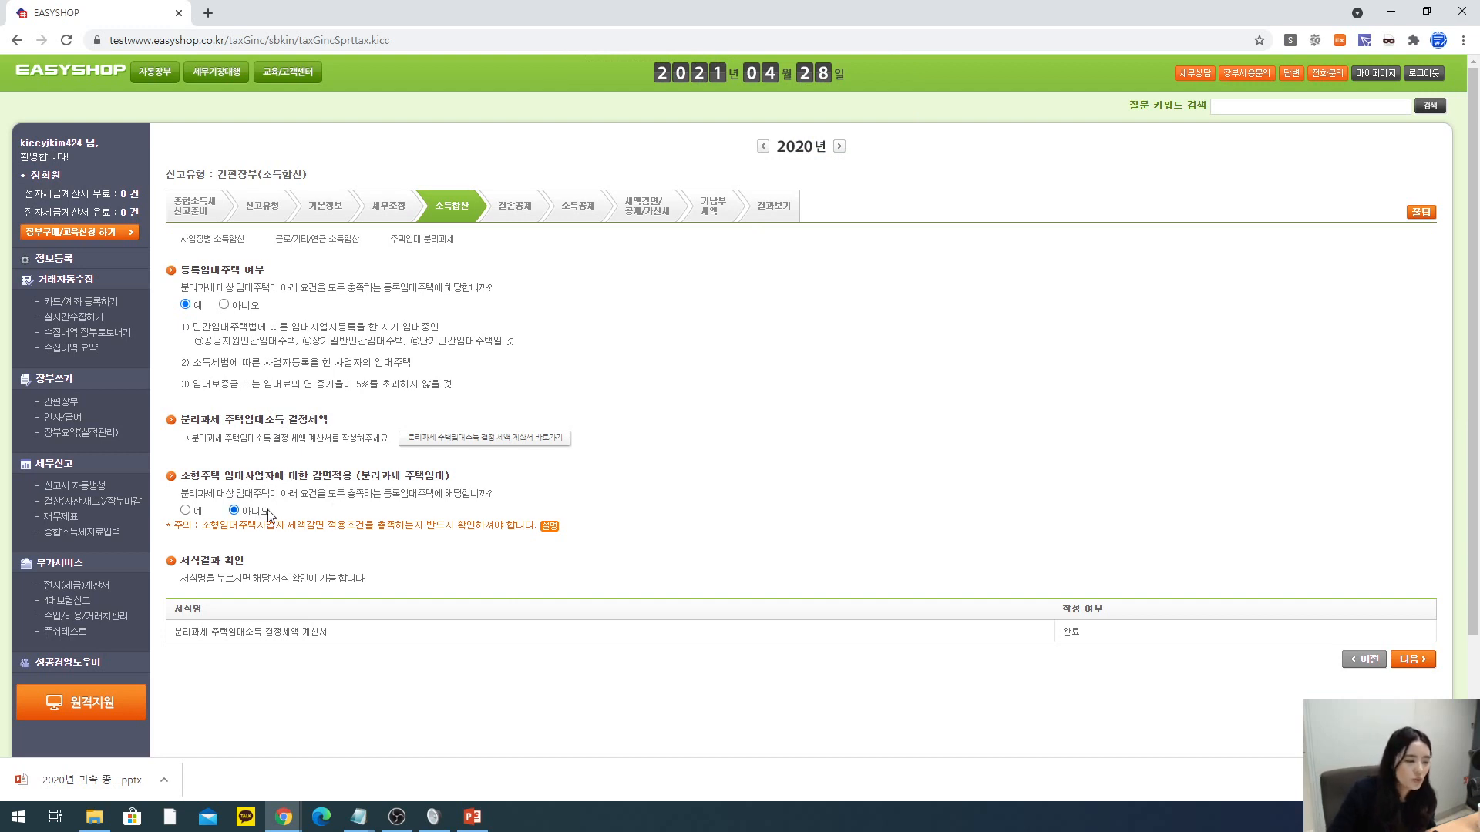
# - Open the 소형주택 임대사업자 감면 form again, discard it, and restore the 감면적용 answer to 아니요
pyautogui.click(186, 511)
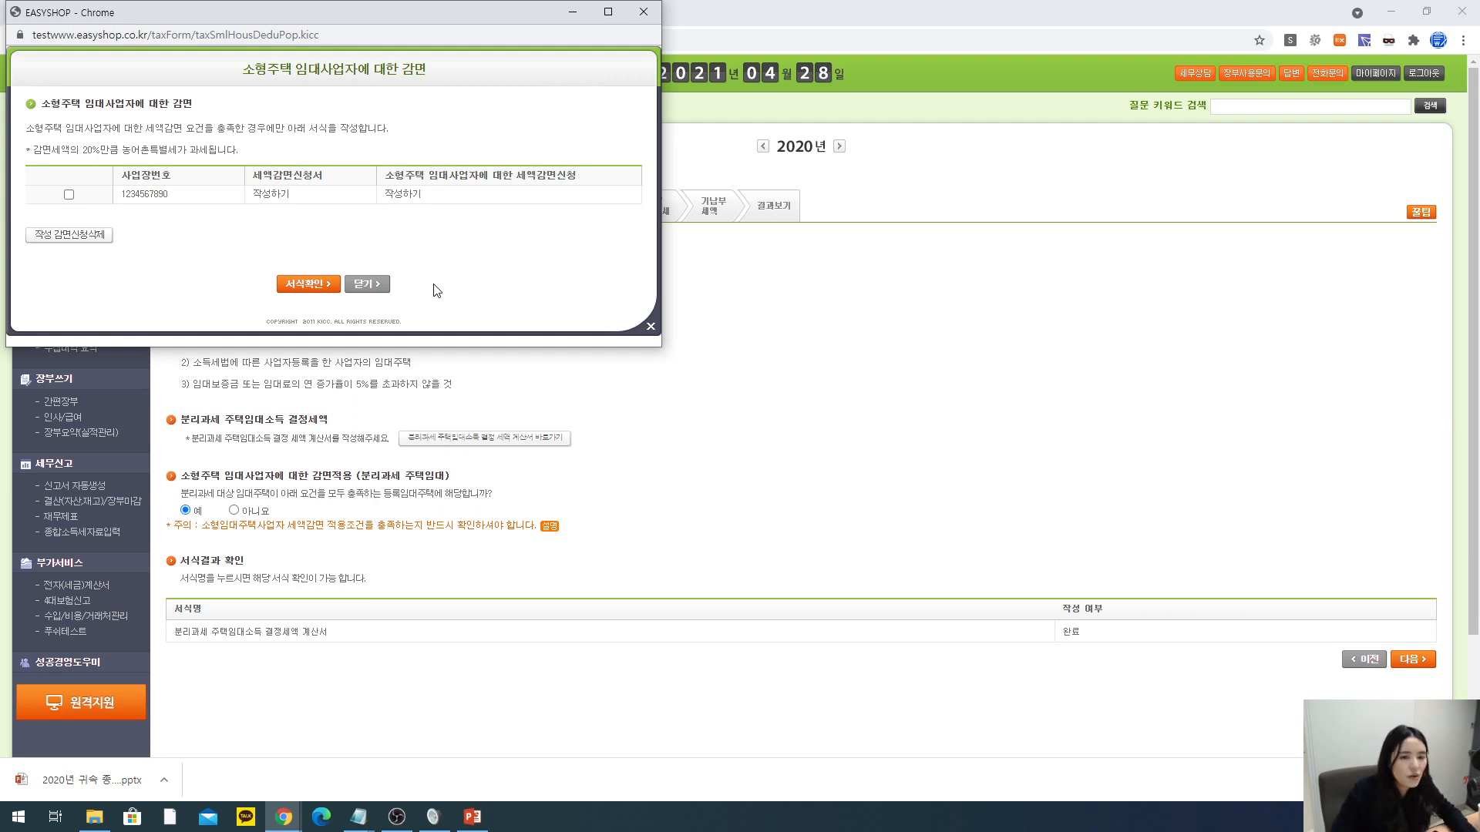
pyautogui.click(651, 328)
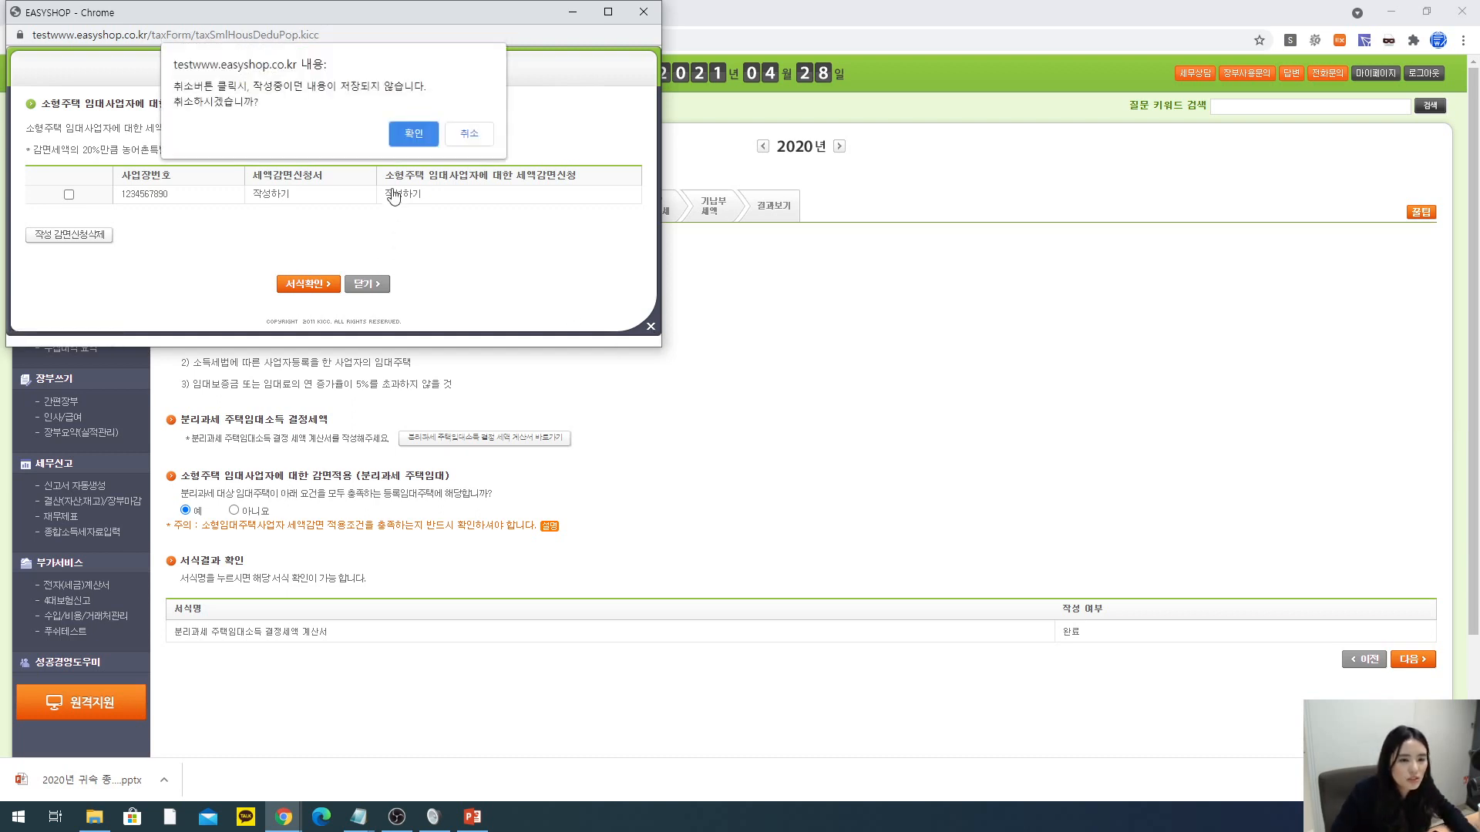
pyautogui.press('Return')
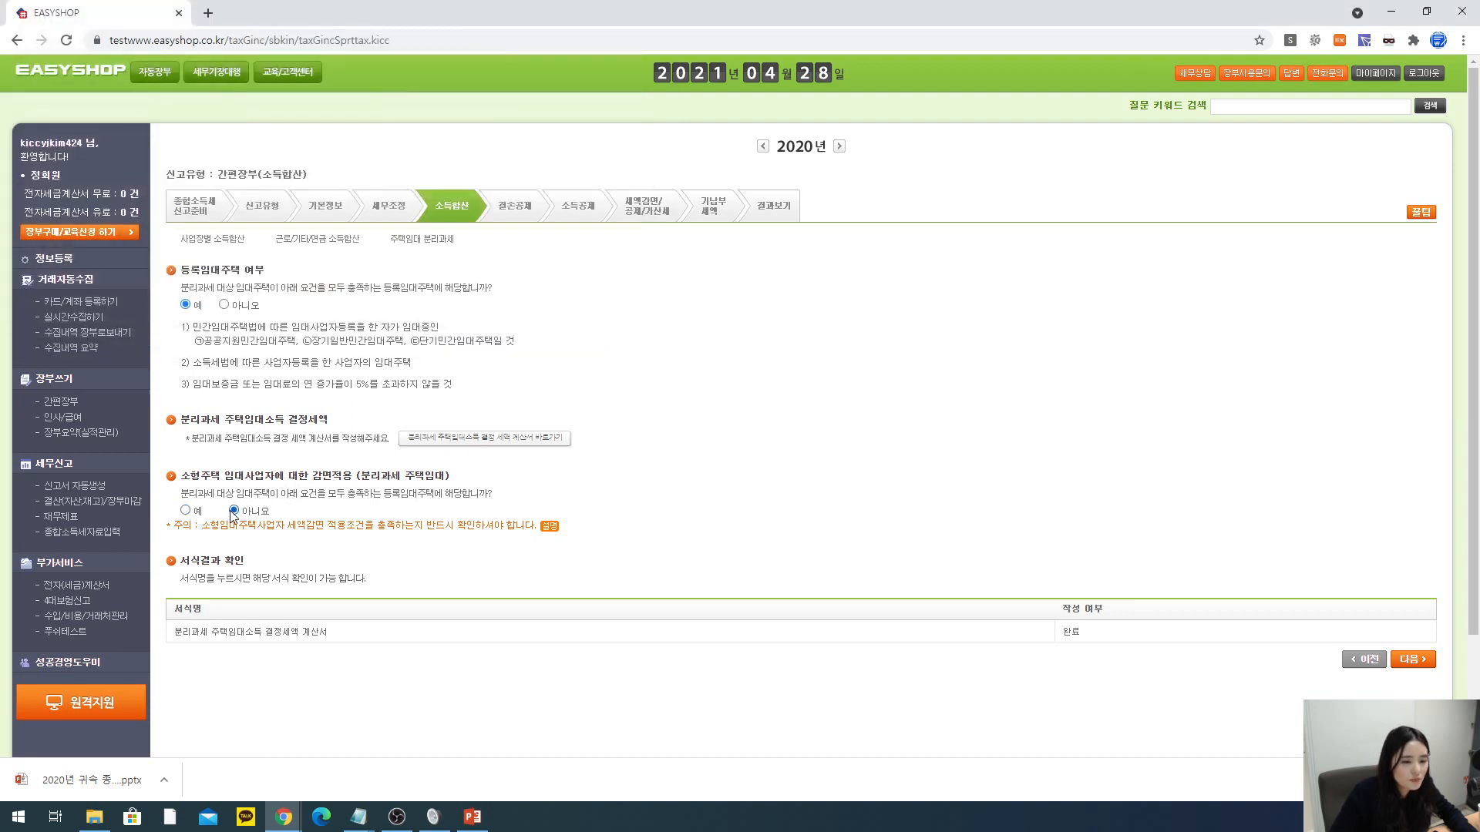
pyautogui.click(232, 511)
pyautogui.click(819, 139)
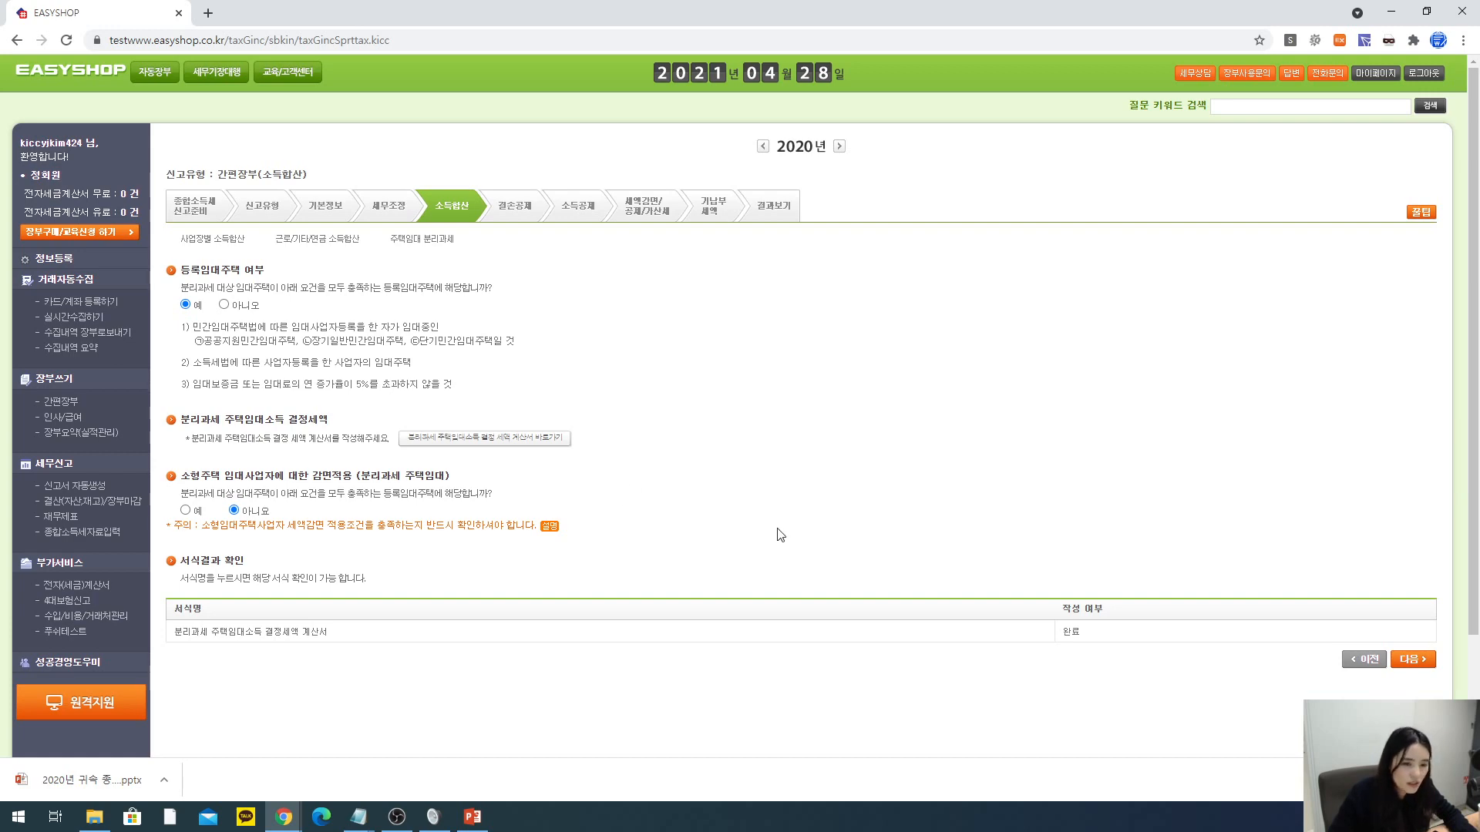
# - Proceed to the 결손공제 stage of the return and consult the 결손공제 slide in PowerPoint
pyautogui.click(1422, 658)
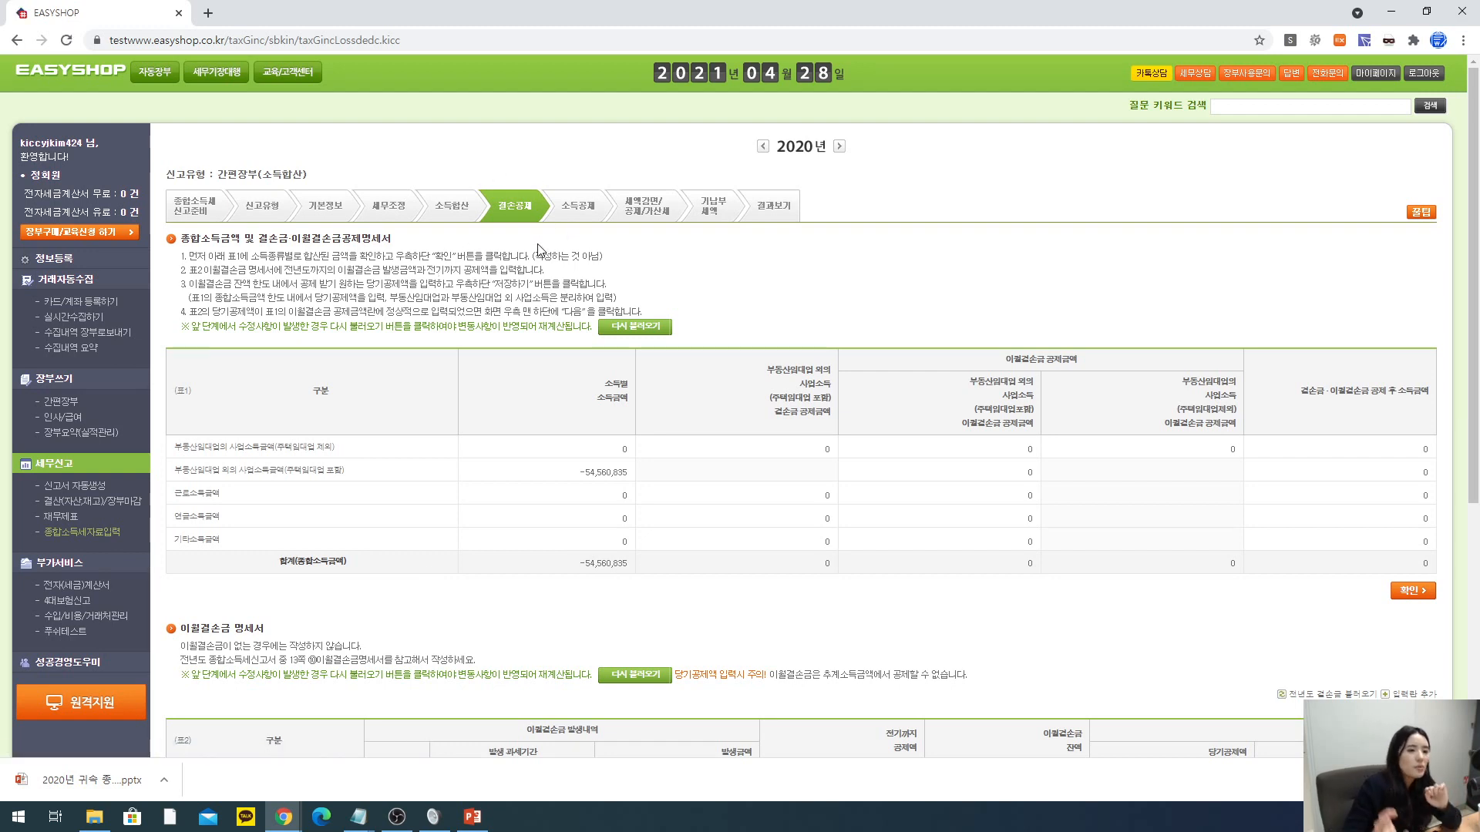
pyautogui.hotkey('alt', 'Tab')
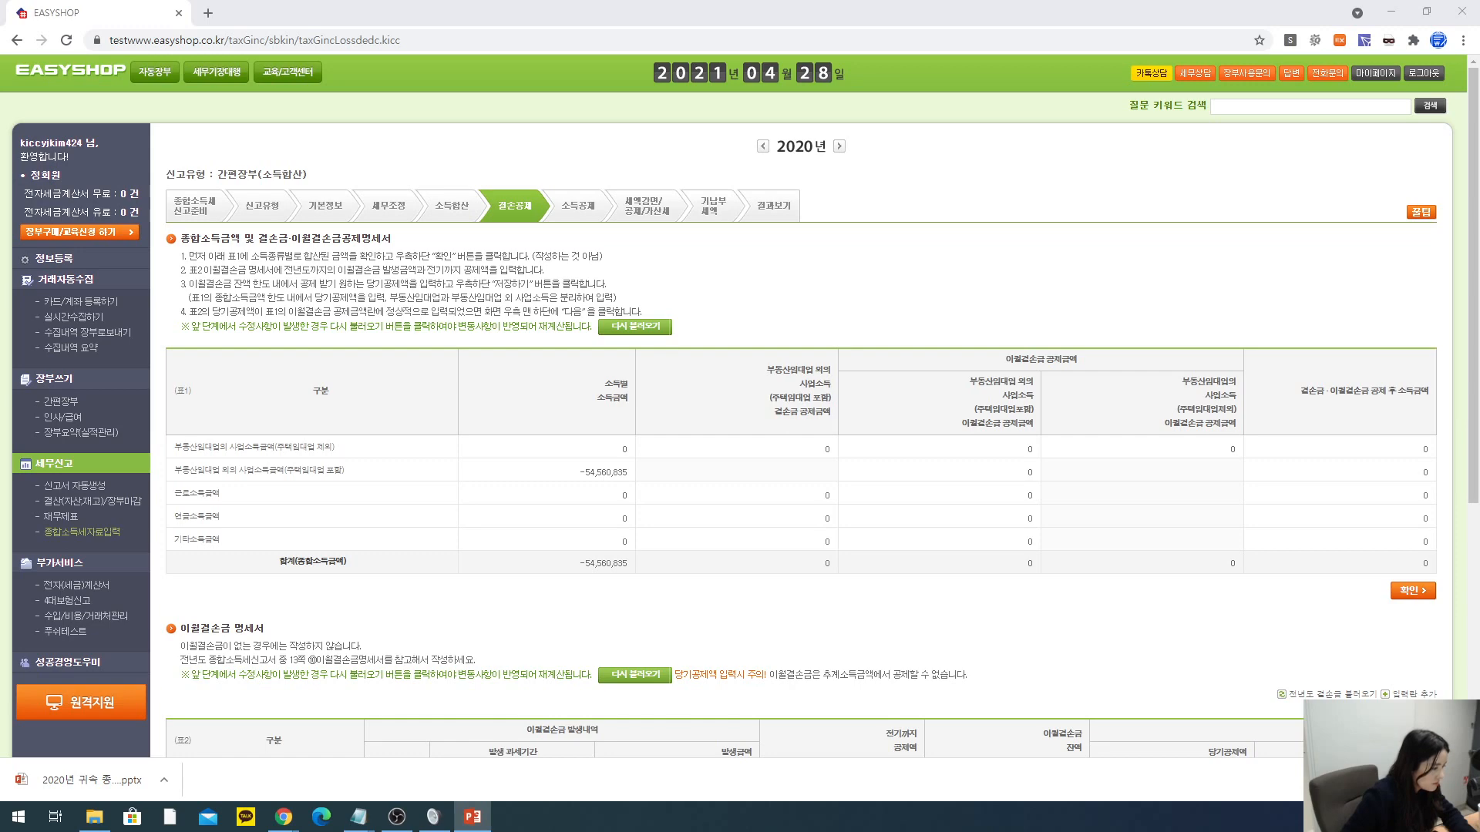
pyautogui.moveTo(512, 0); pyautogui.dragTo(538, 19)
pyautogui.doubleClick(538, 18)
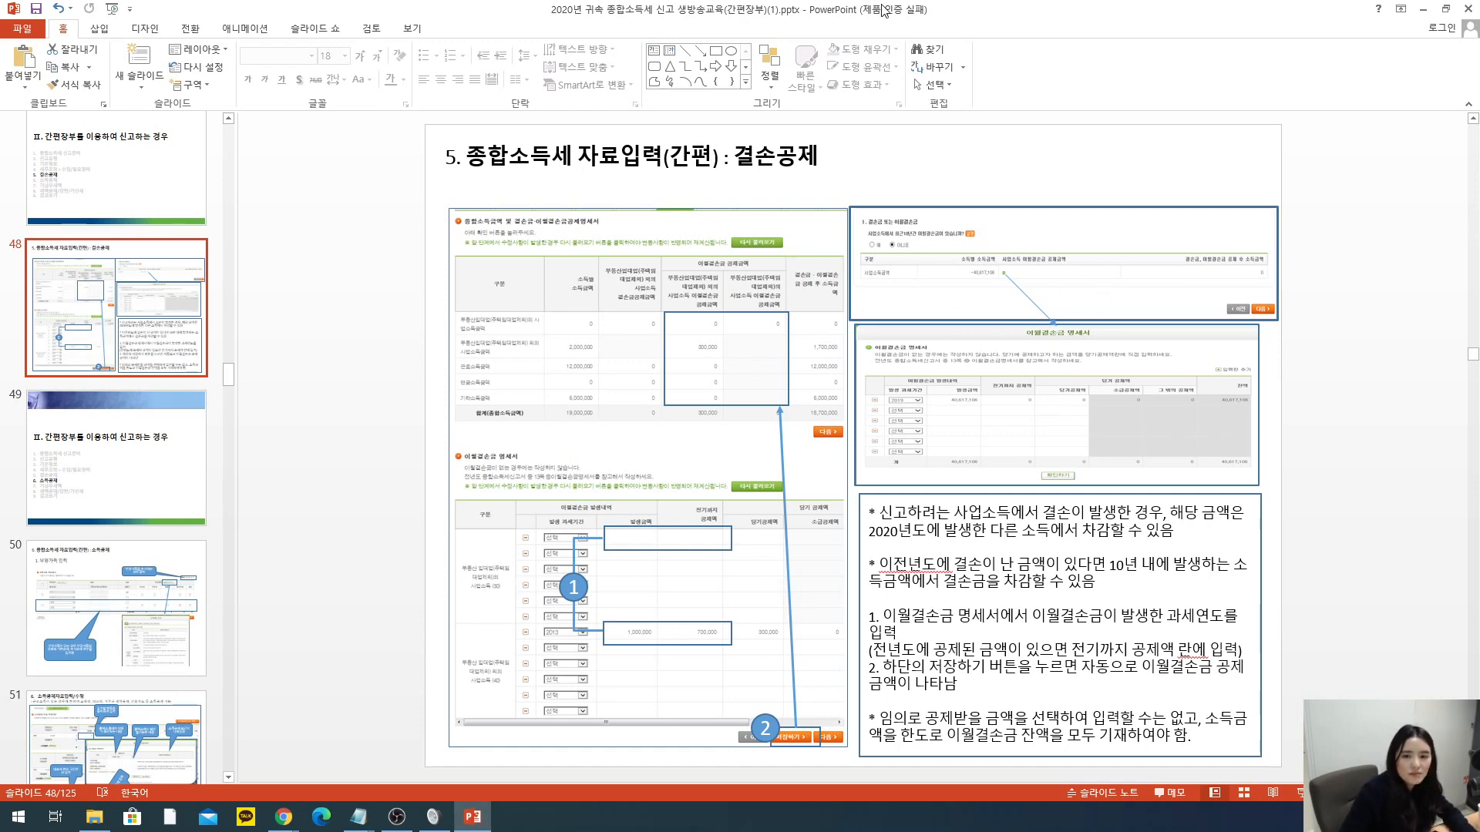
pyautogui.moveTo(885, 11); pyautogui.dragTo(1479, 23)
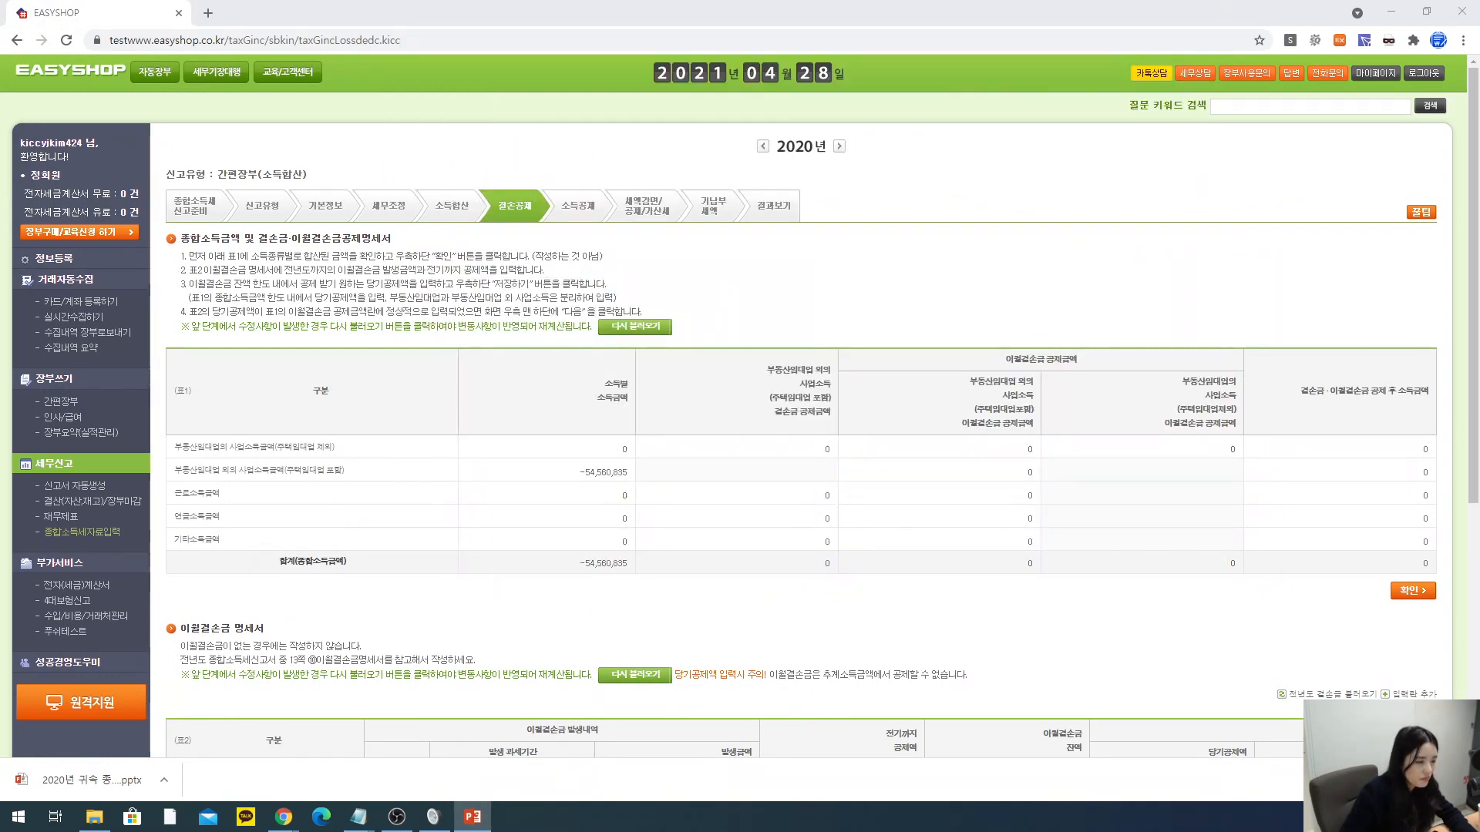
# - Review the instructions and income categories of the 이월결손금 명세서
pyautogui.click(933, 286)
pyautogui.scroll(-5, 938, 281)
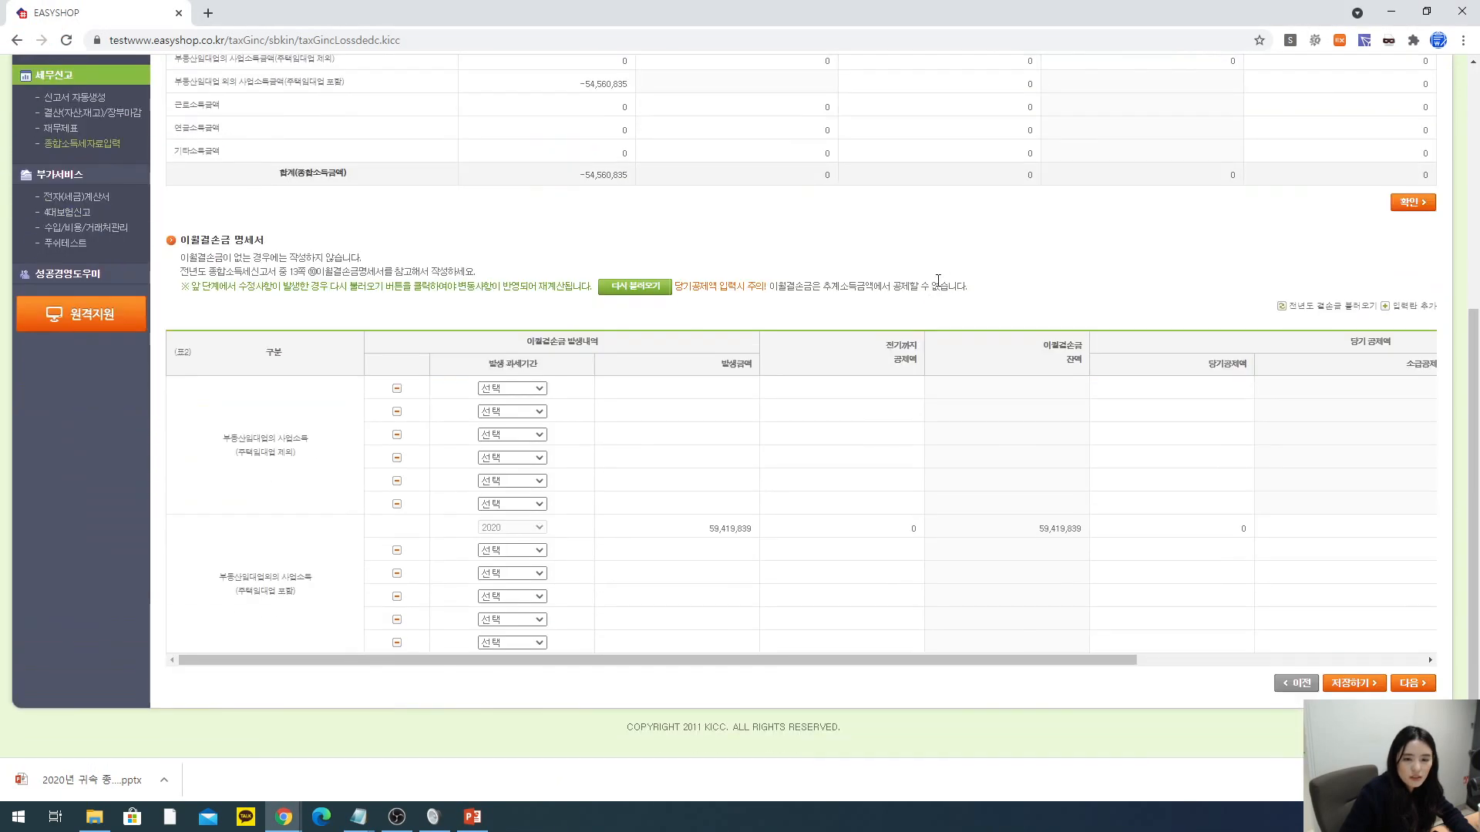
pyautogui.moveTo(319, 457); pyautogui.dragTo(177, 425)
pyautogui.click(275, 371)
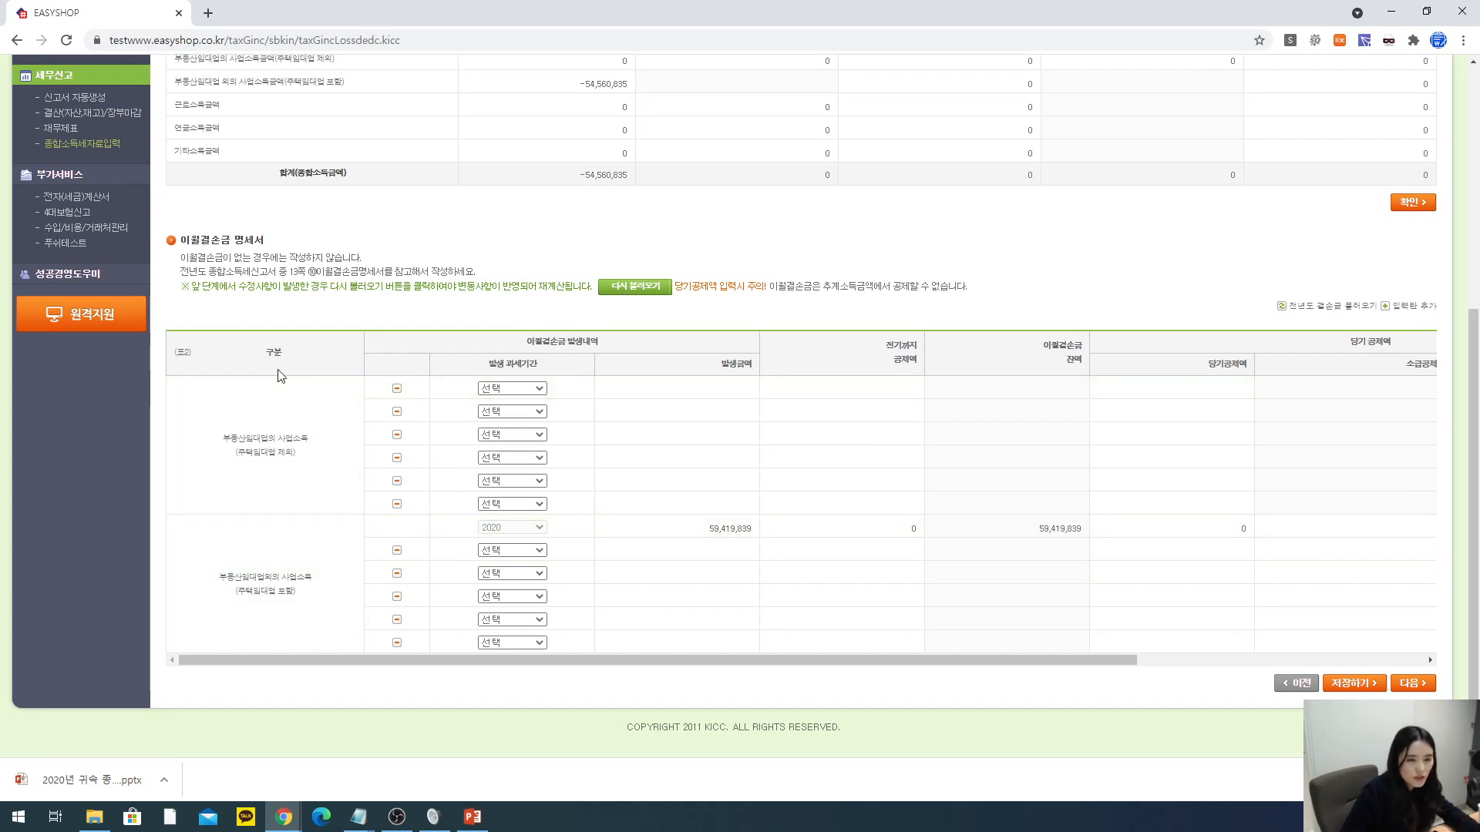
pyautogui.moveTo(276, 266); pyautogui.dragTo(454, 263)
pyautogui.click(455, 264)
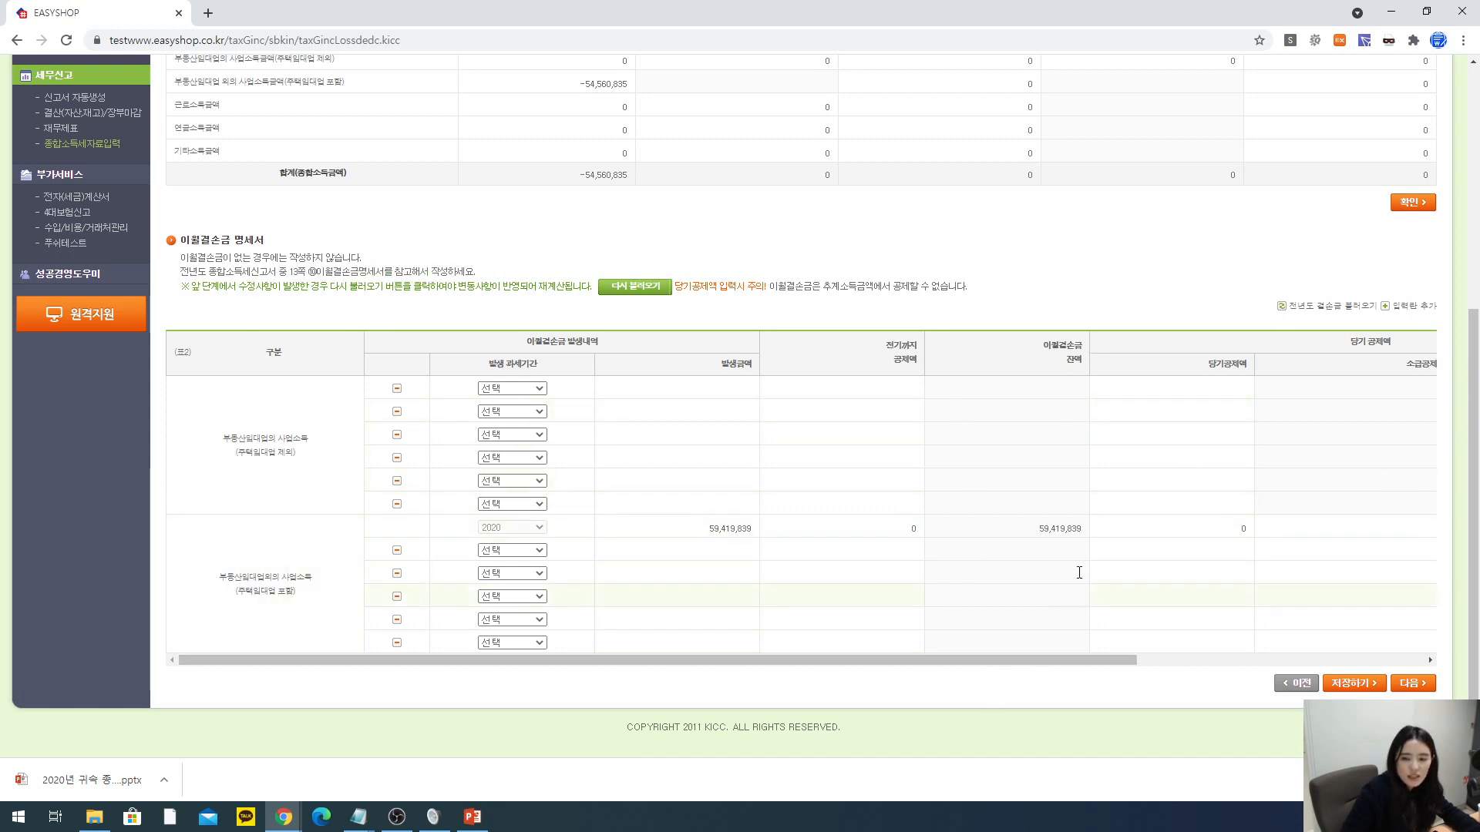
# - Compare the 2020 row's 이월결손금 잔액 with the 소득별 소득금액 of 부동산임대업 외의 사업소득 in the first table
pyautogui.click(1037, 528)
pyautogui.click(1097, 541)
pyautogui.scroll(3, 616, 372)
pyautogui.click(623, 364)
pyautogui.click(579, 316)
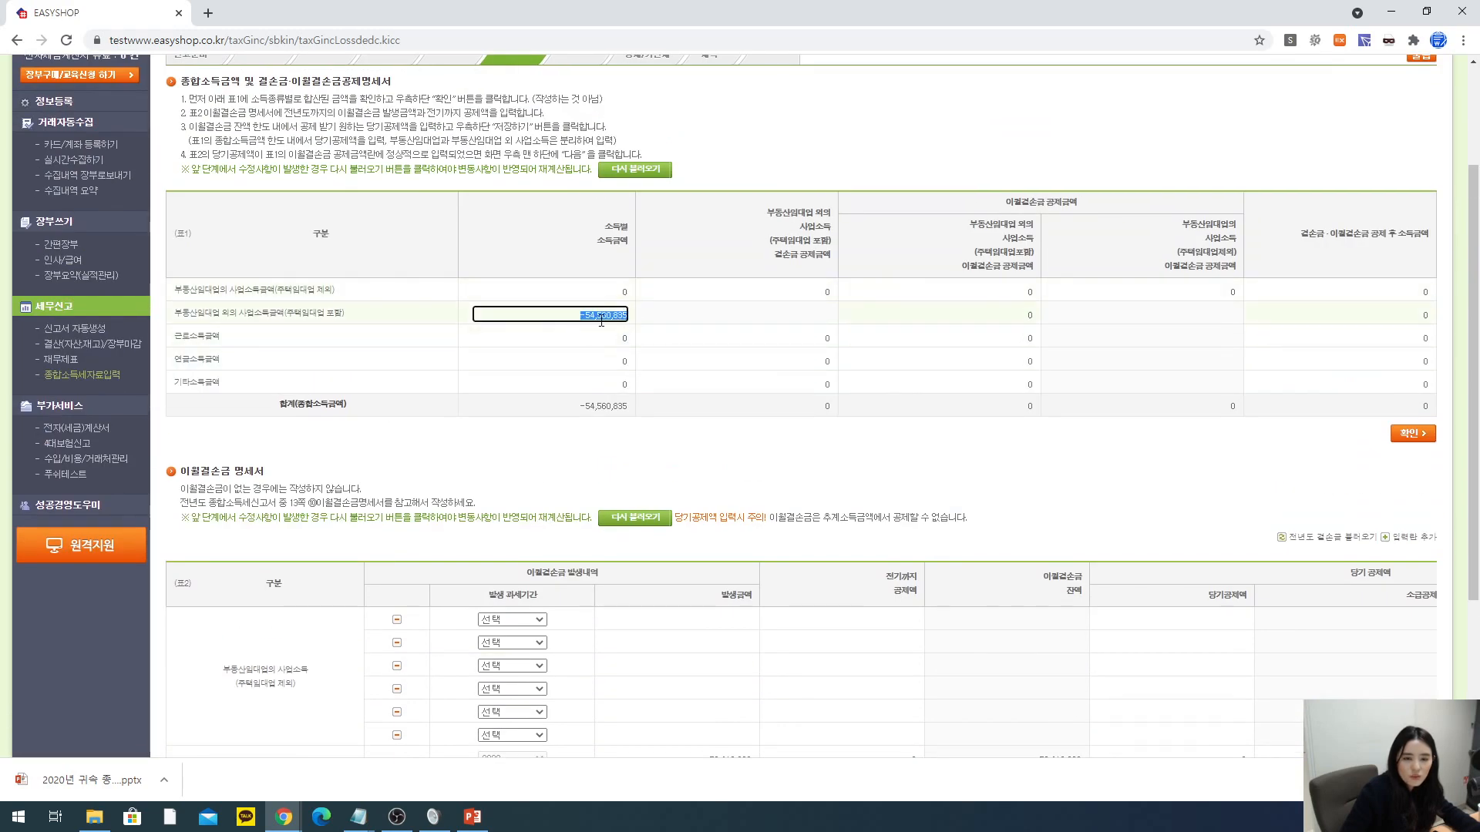
pyautogui.click(570, 361)
pyautogui.click(576, 317)
pyautogui.scroll(-3, 725, 463)
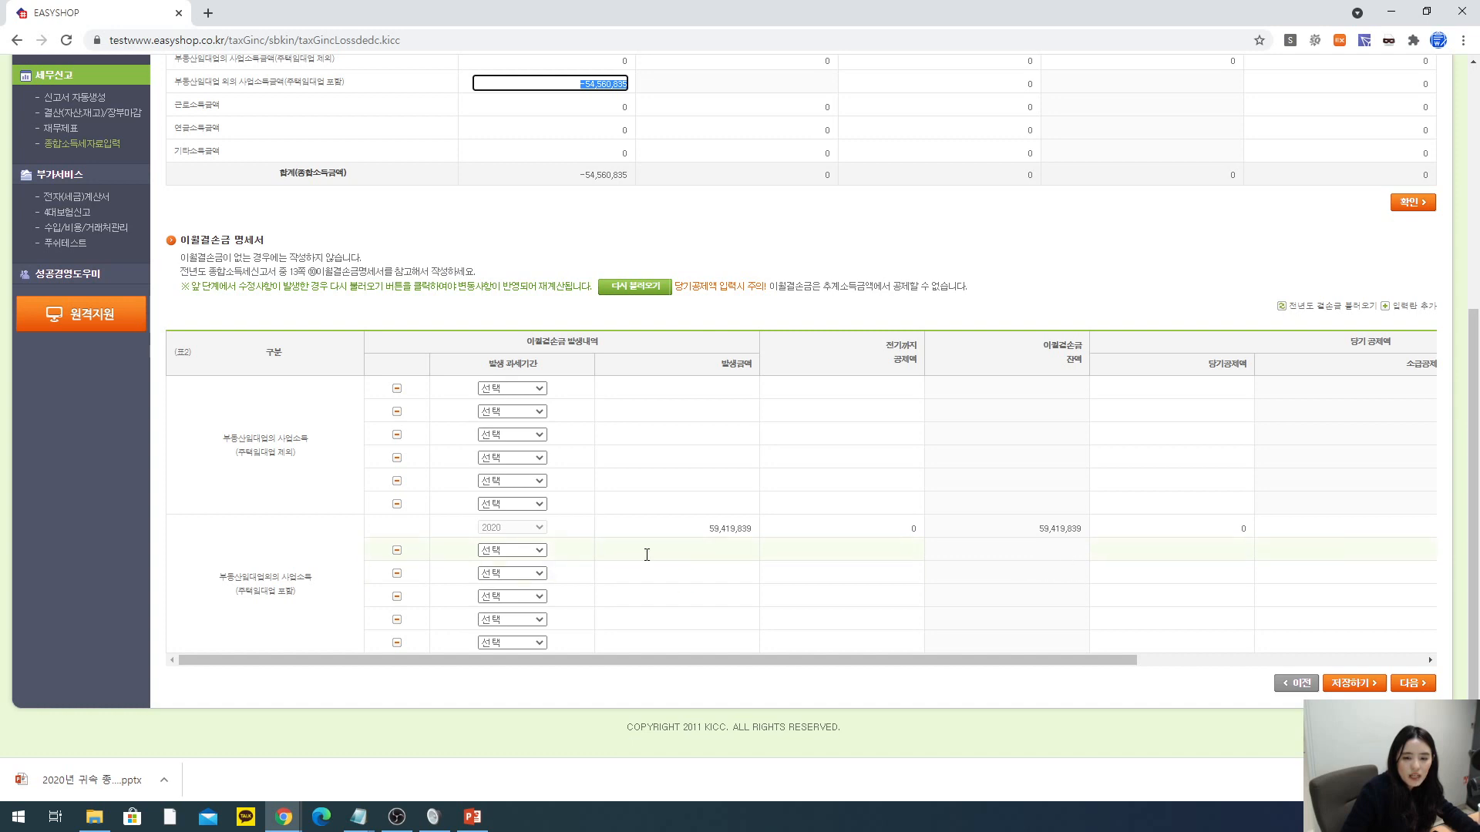
# - Add a 2019 row under 부동산임대업외의 사업소득 with 발생금액 50,000,000 and 전기까지 공제액 40,000,000
pyautogui.click(512, 550)
pyautogui.click(511, 575)
pyautogui.click(727, 550)
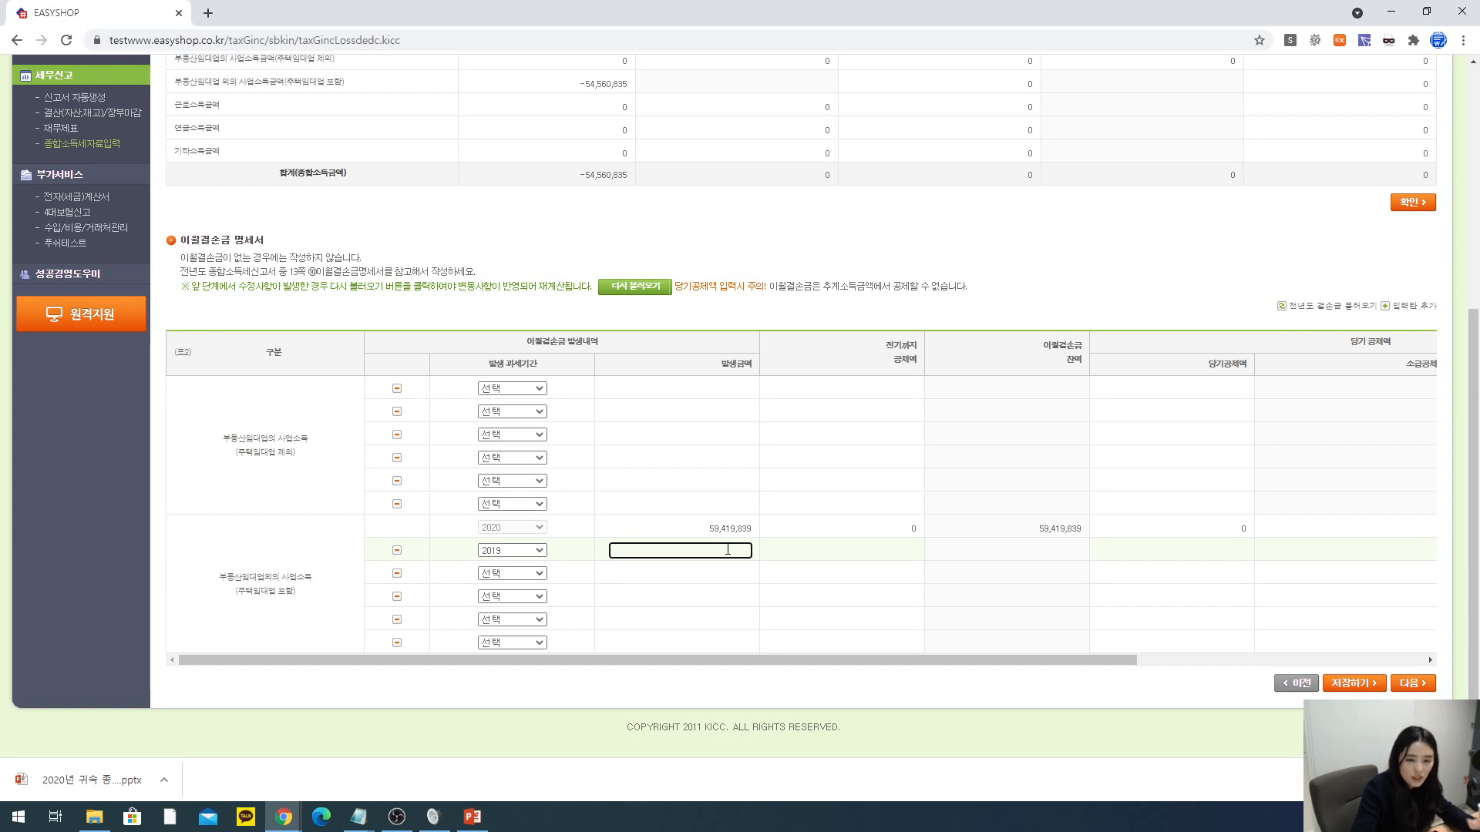
pyautogui.write('00000')
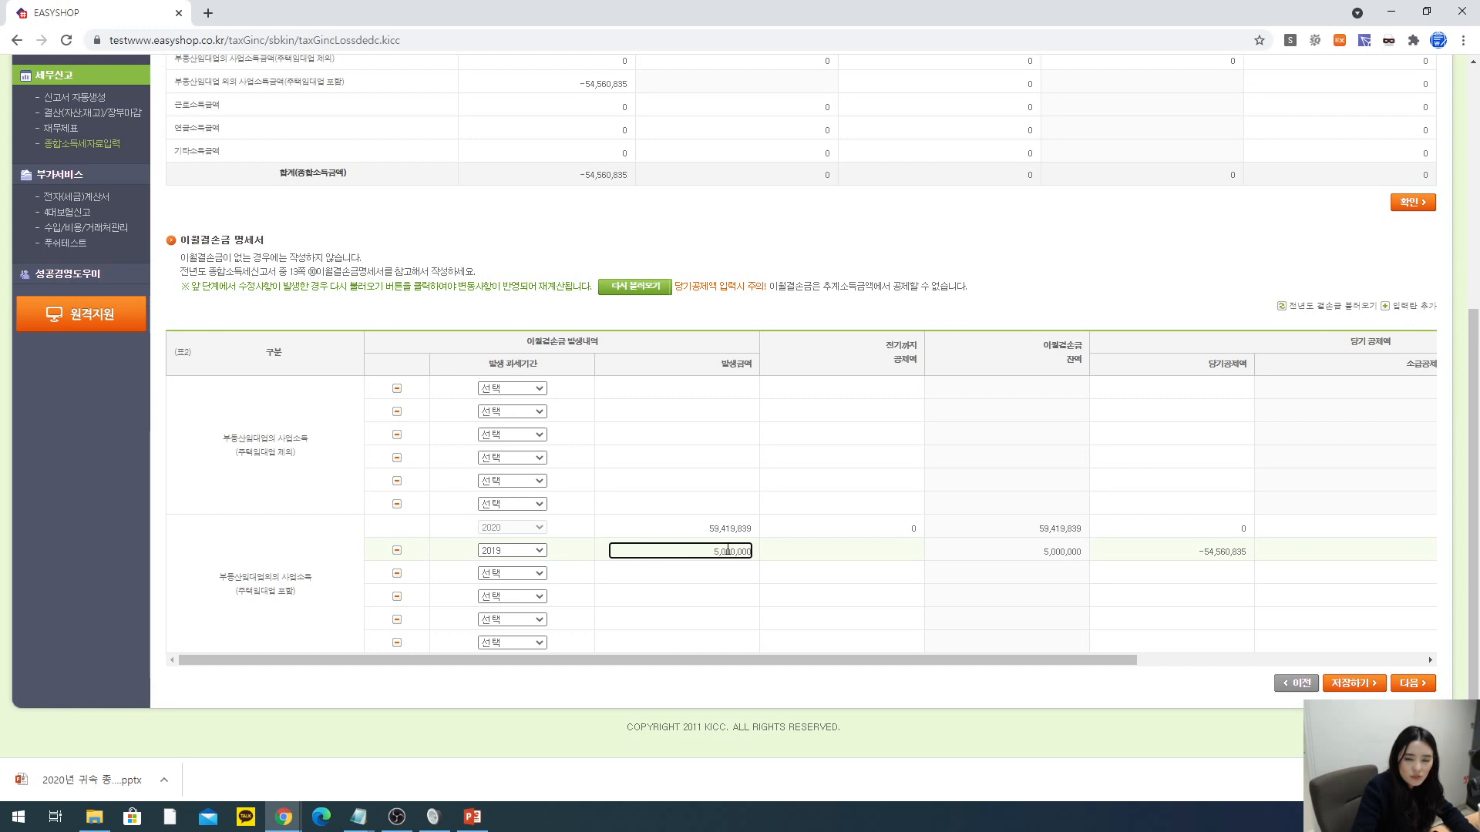
pyautogui.click(818, 551)
pyautogui.write('40,0')
pyautogui.write('00,00')
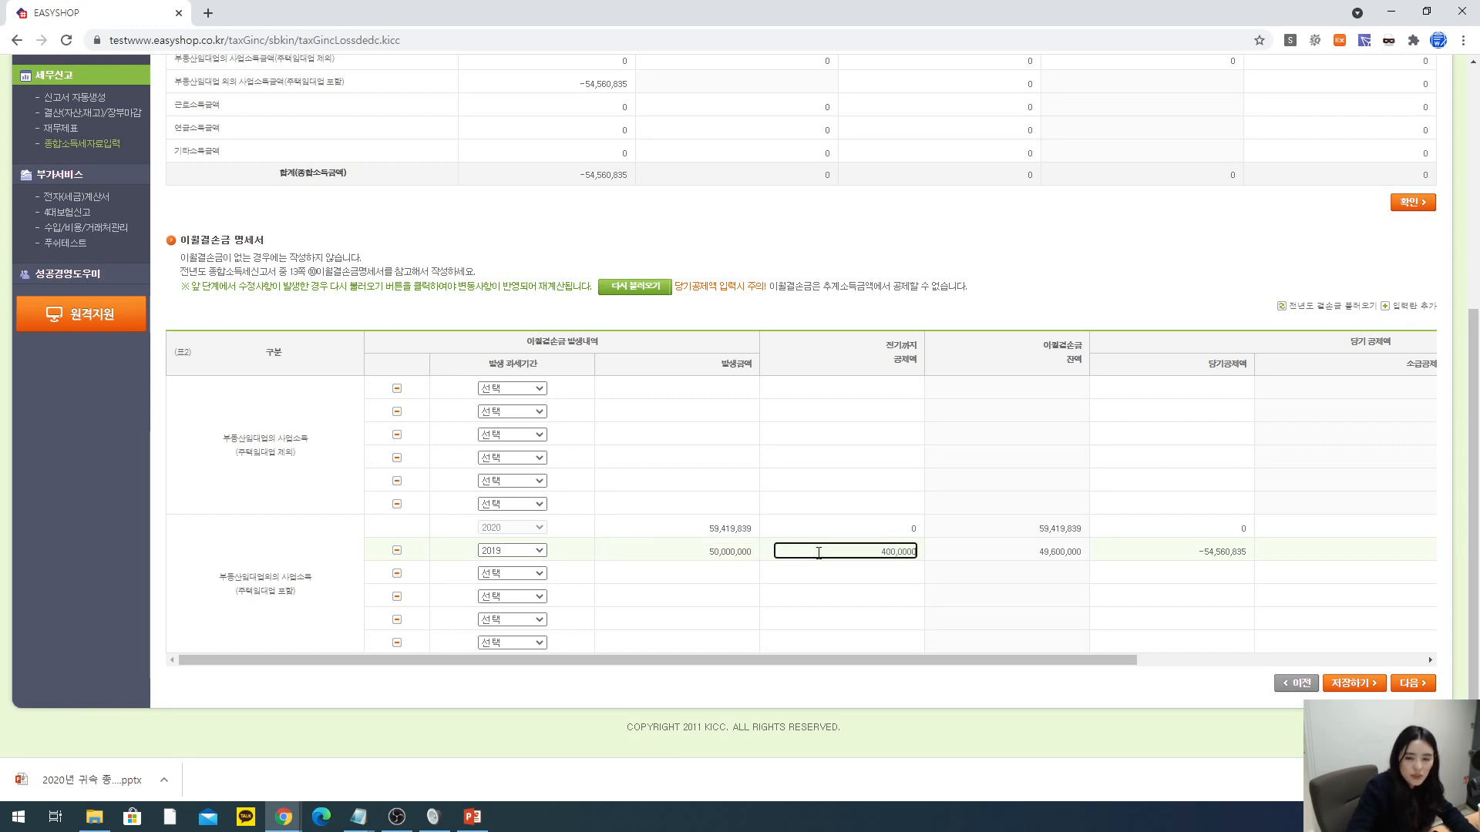
pyautogui.write('0')
pyautogui.click(897, 688)
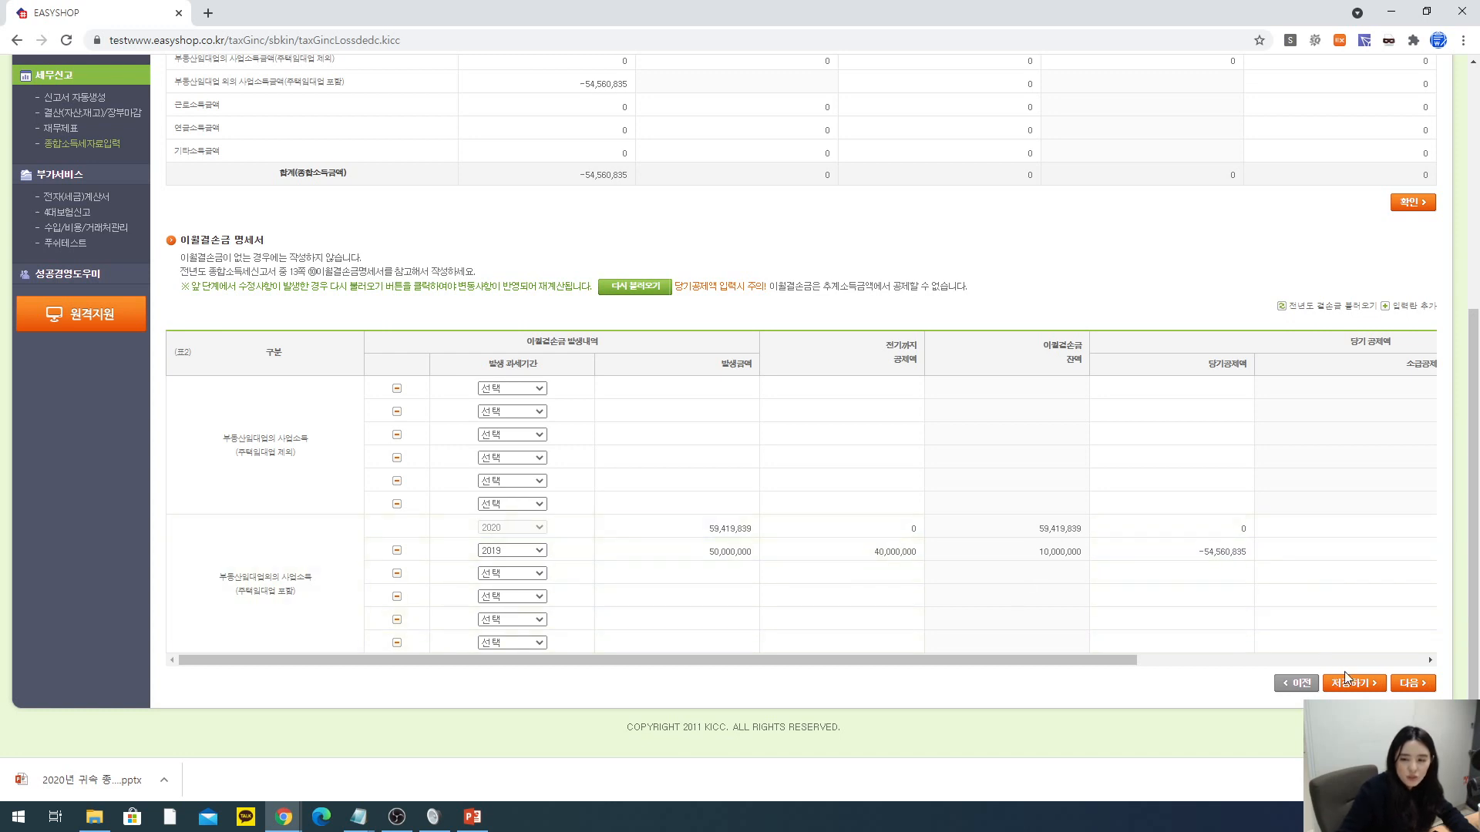
# - Examine the two 구분 categories, 부동산임대업의 사업소득 (주택임대업 제외) and 부동산임대업외의 사업소득 (주택임대업 포함)
pyautogui.moveTo(223, 439); pyautogui.dragTo(312, 447)
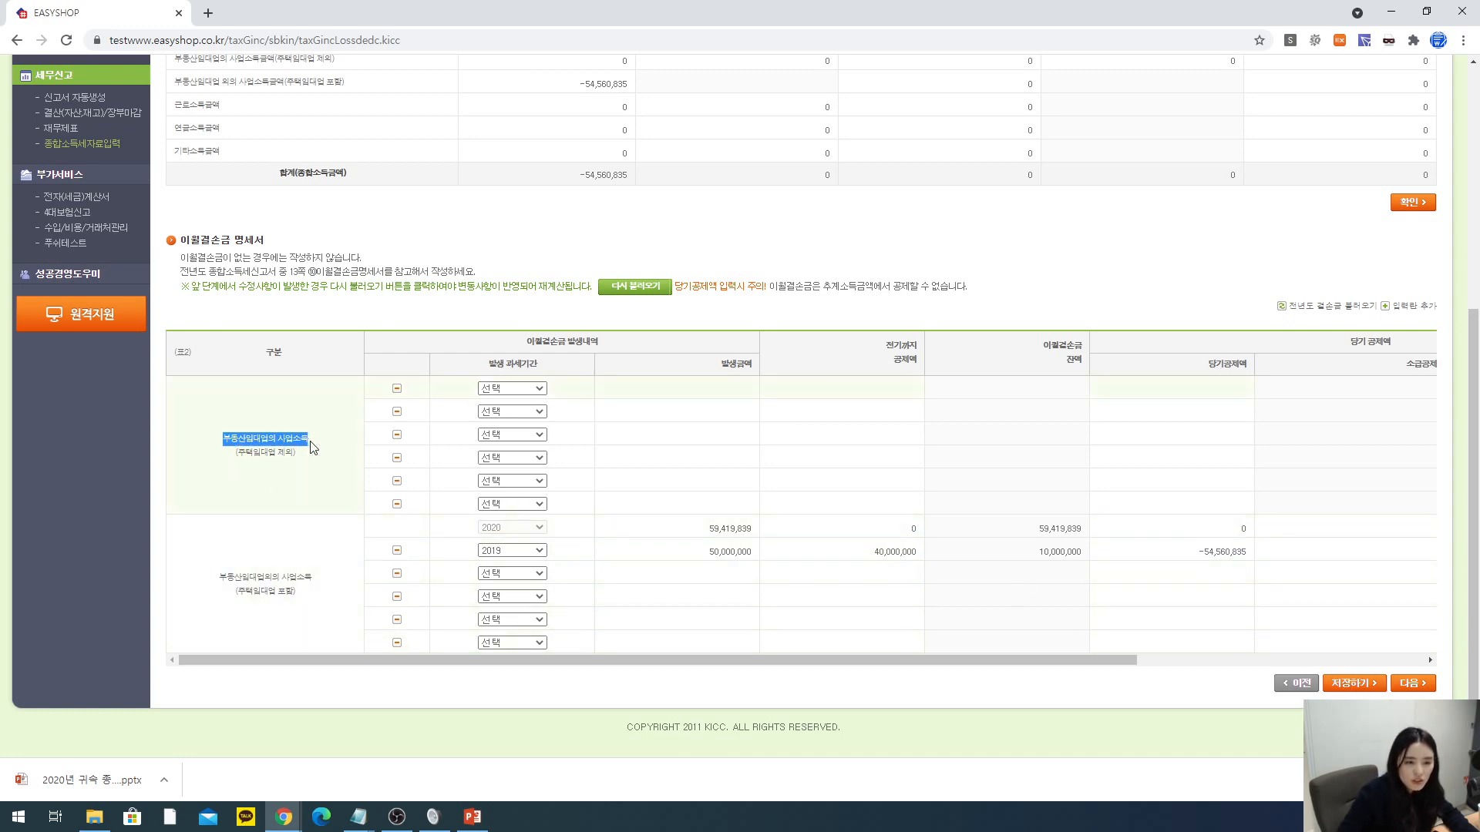
pyautogui.click(274, 579)
pyautogui.moveTo(213, 439); pyautogui.dragTo(237, 459)
pyautogui.click(316, 469)
pyautogui.click(224, 571)
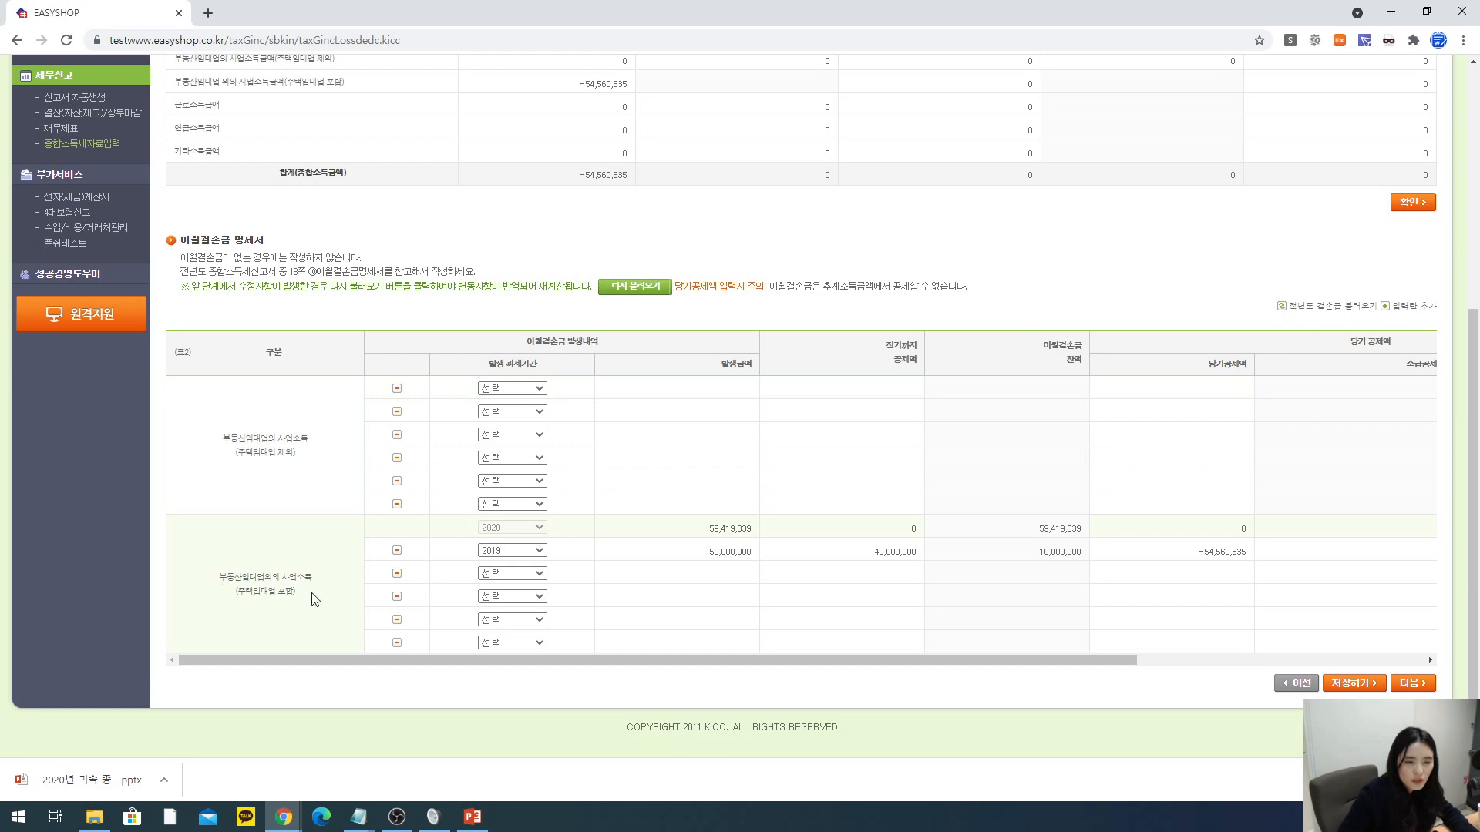
pyautogui.moveTo(313, 599)
pyautogui.mouseDown()
pyautogui.moveTo(211, 580)
pyautogui.moveTo(324, 608)
pyautogui.mouseUp()
pyautogui.click(215, 599)
pyautogui.click(320, 610)
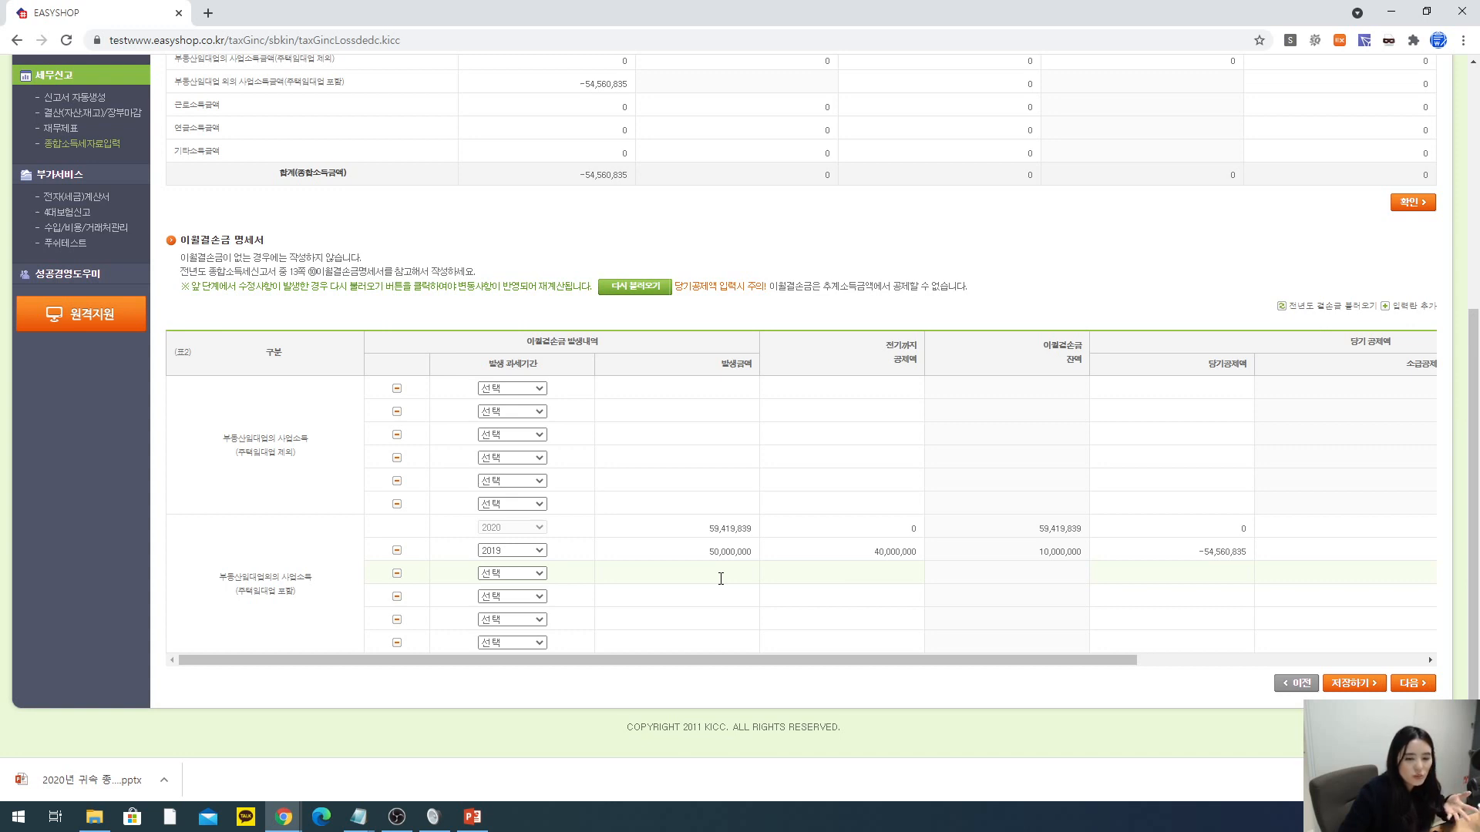
# - Add a 2018 row under 부동산임대업외의 사업소득 with 발생금액 and 전기까지 공제액 both 40,000,000
pyautogui.click(538, 573)
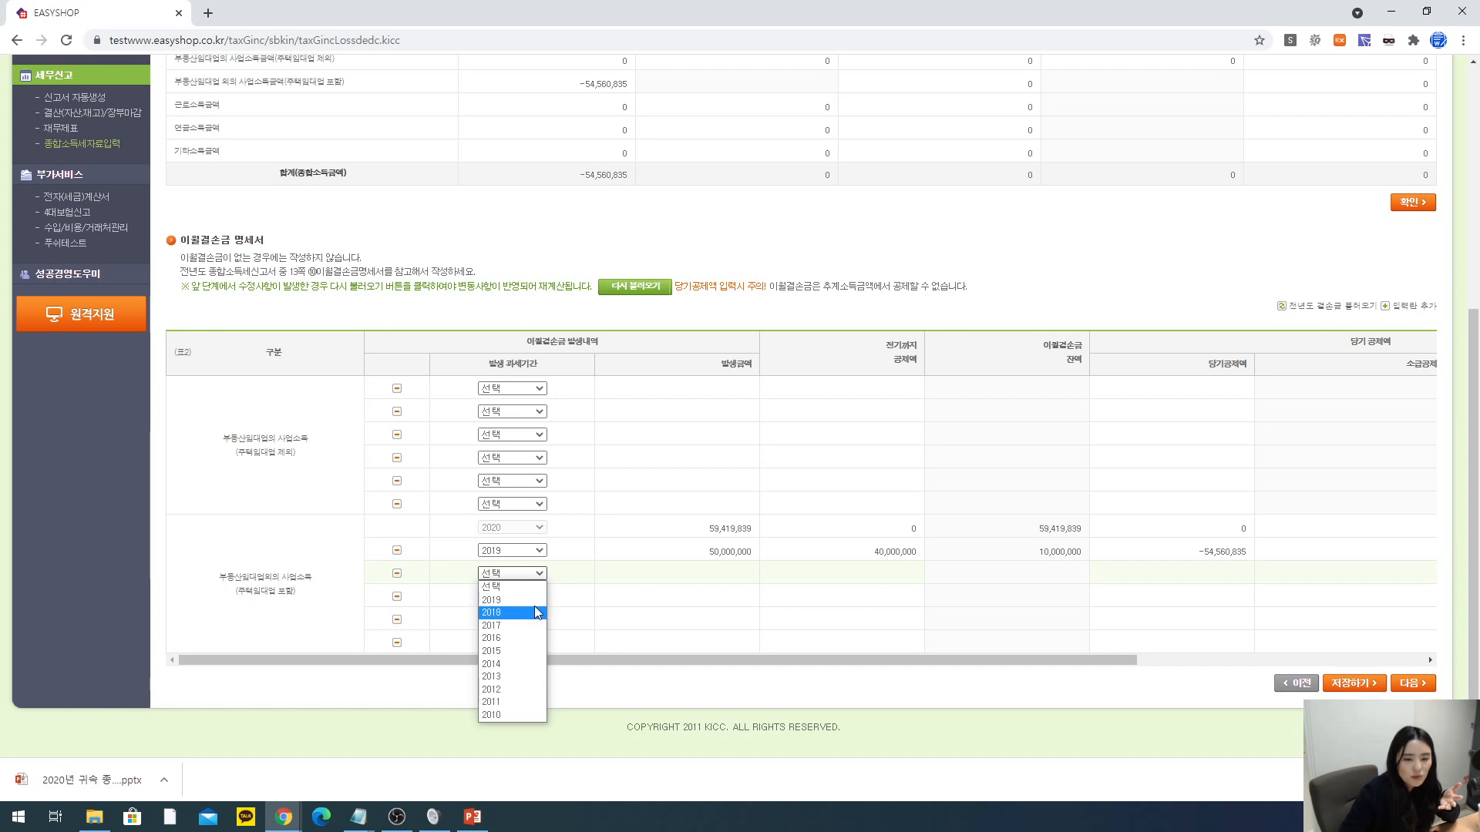
pyautogui.click(535, 611)
pyautogui.click(713, 573)
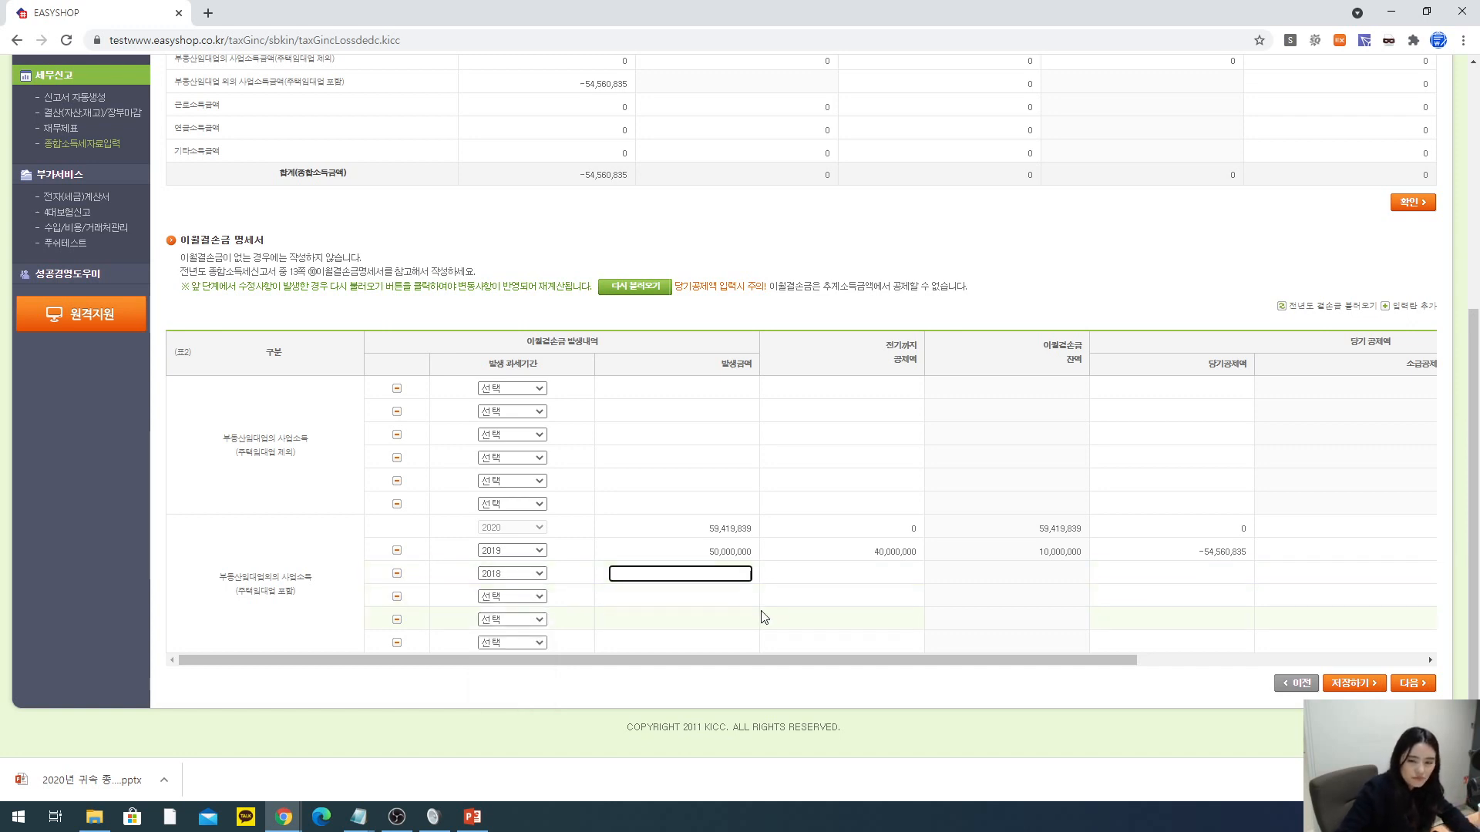
pyautogui.click(867, 552)
pyautogui.click(729, 574)
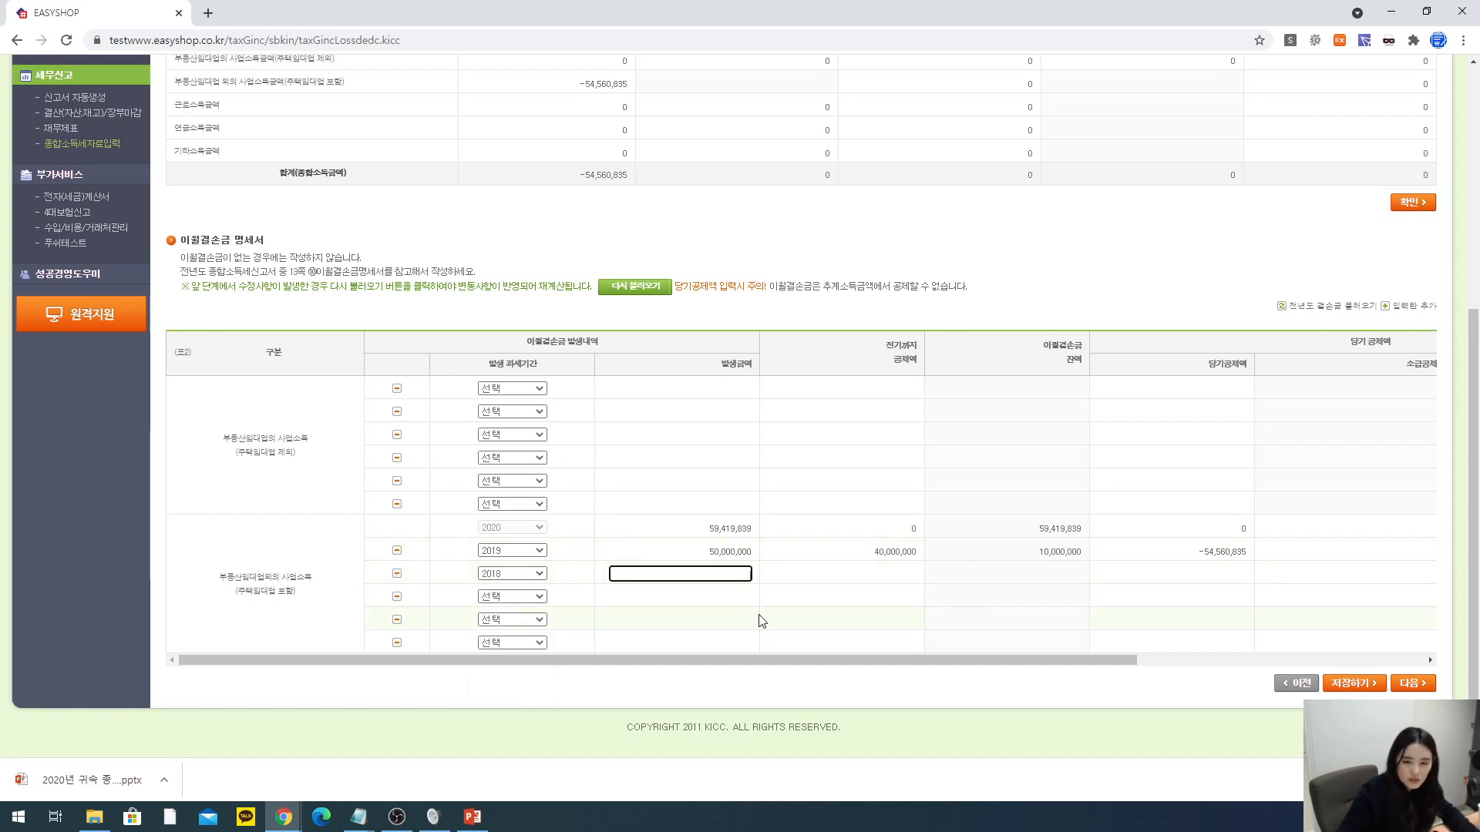
pyautogui.write('40,000,000')
pyautogui.click(858, 576)
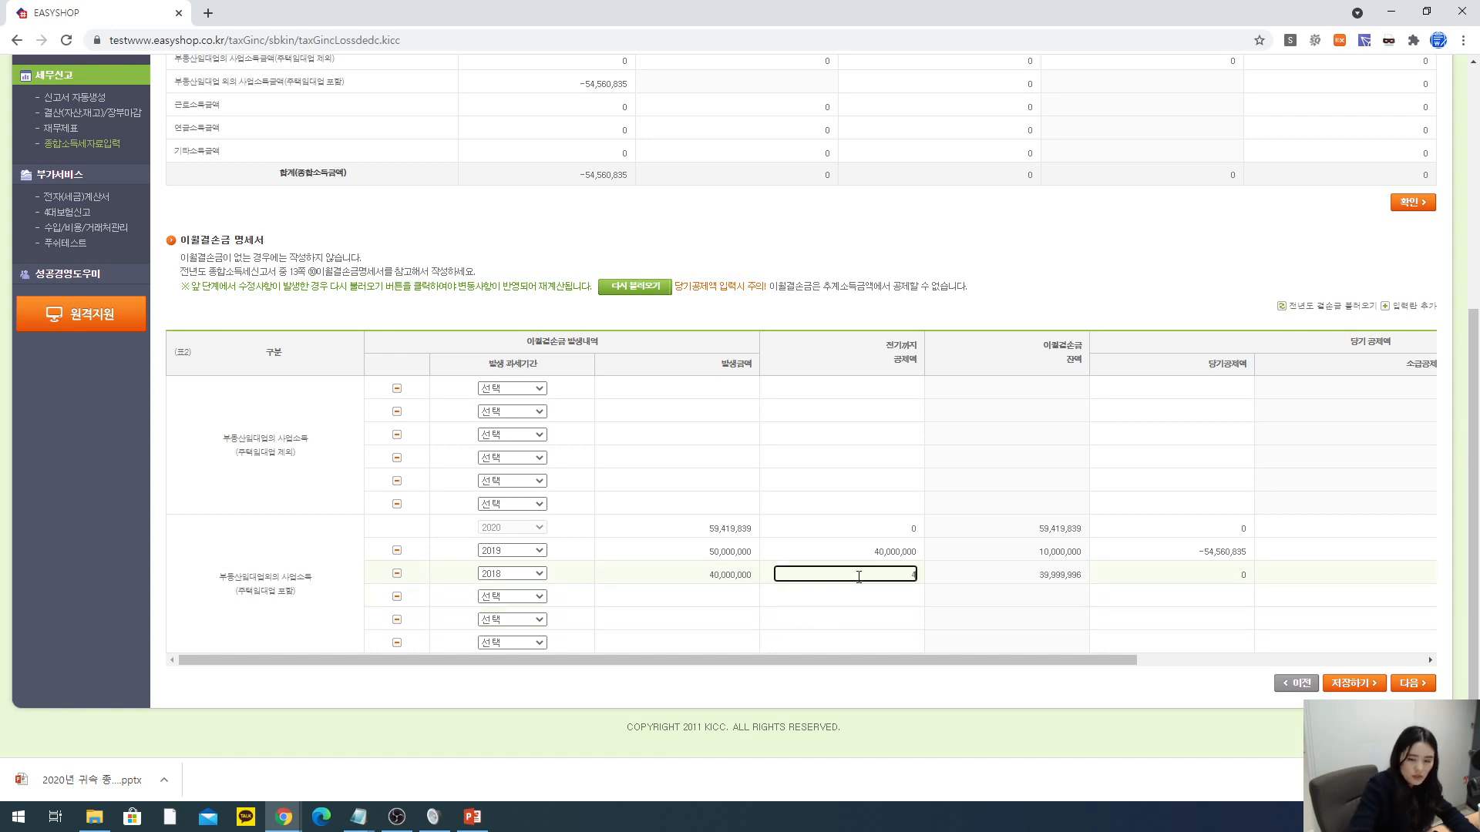
pyautogui.write('40000000')
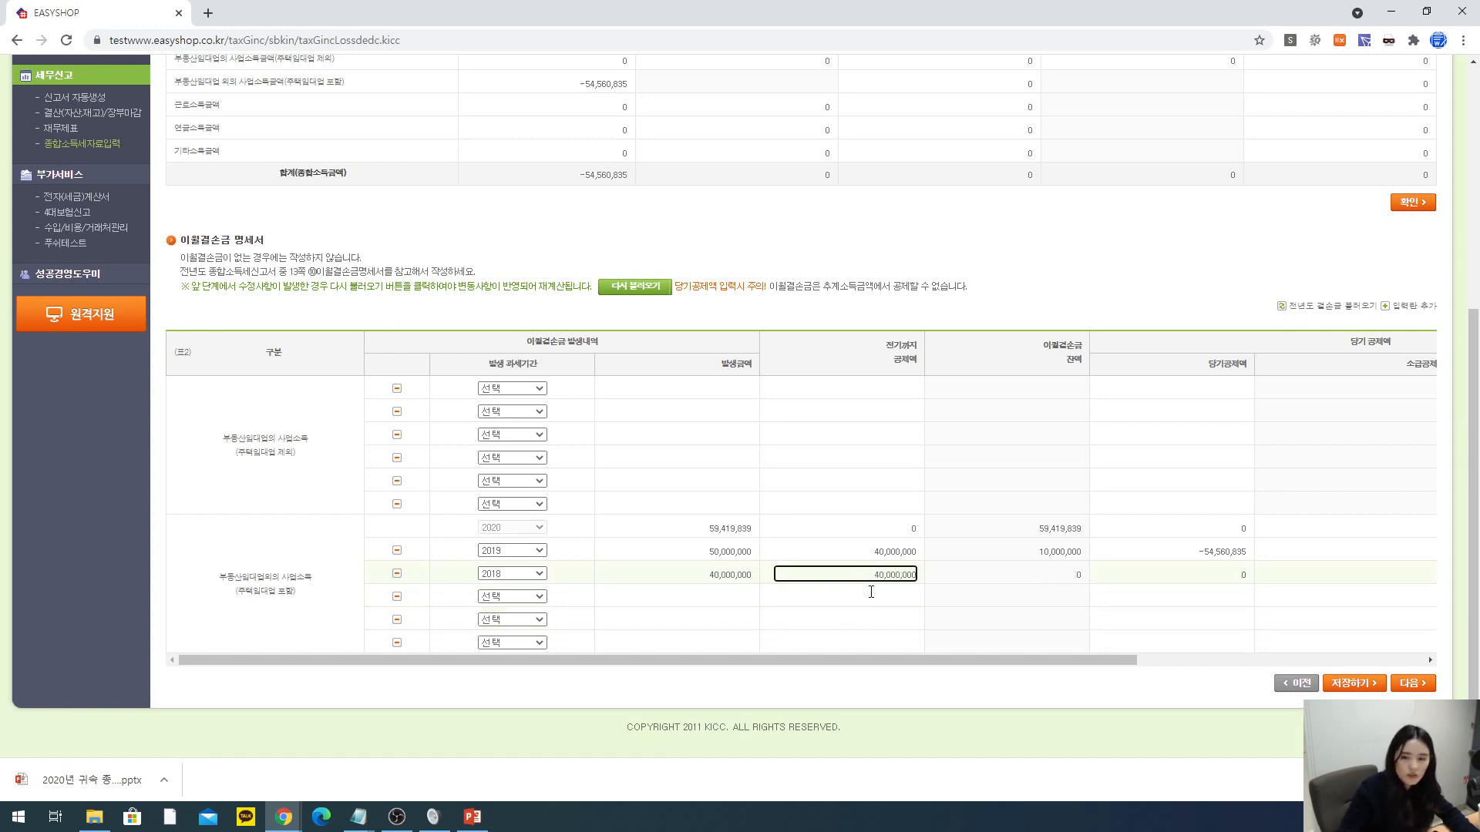
pyautogui.click(821, 705)
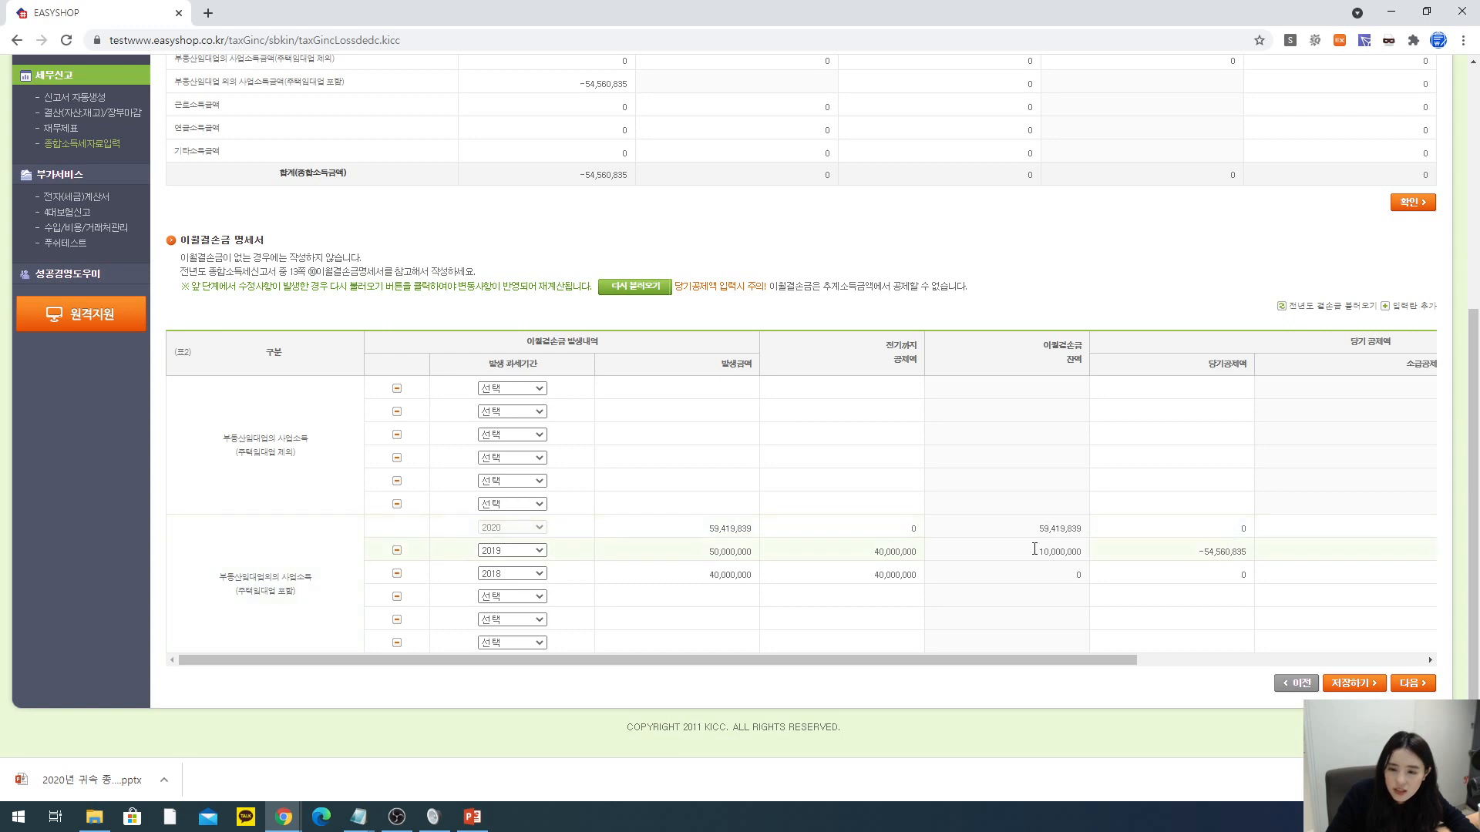
# - Try 10,000,000 as the 2019 row's 당기공제액 and read the note on 추계소득금액 against it
pyautogui.moveTo(1034, 550); pyautogui.dragTo(1099, 549)
pyautogui.click(972, 684)
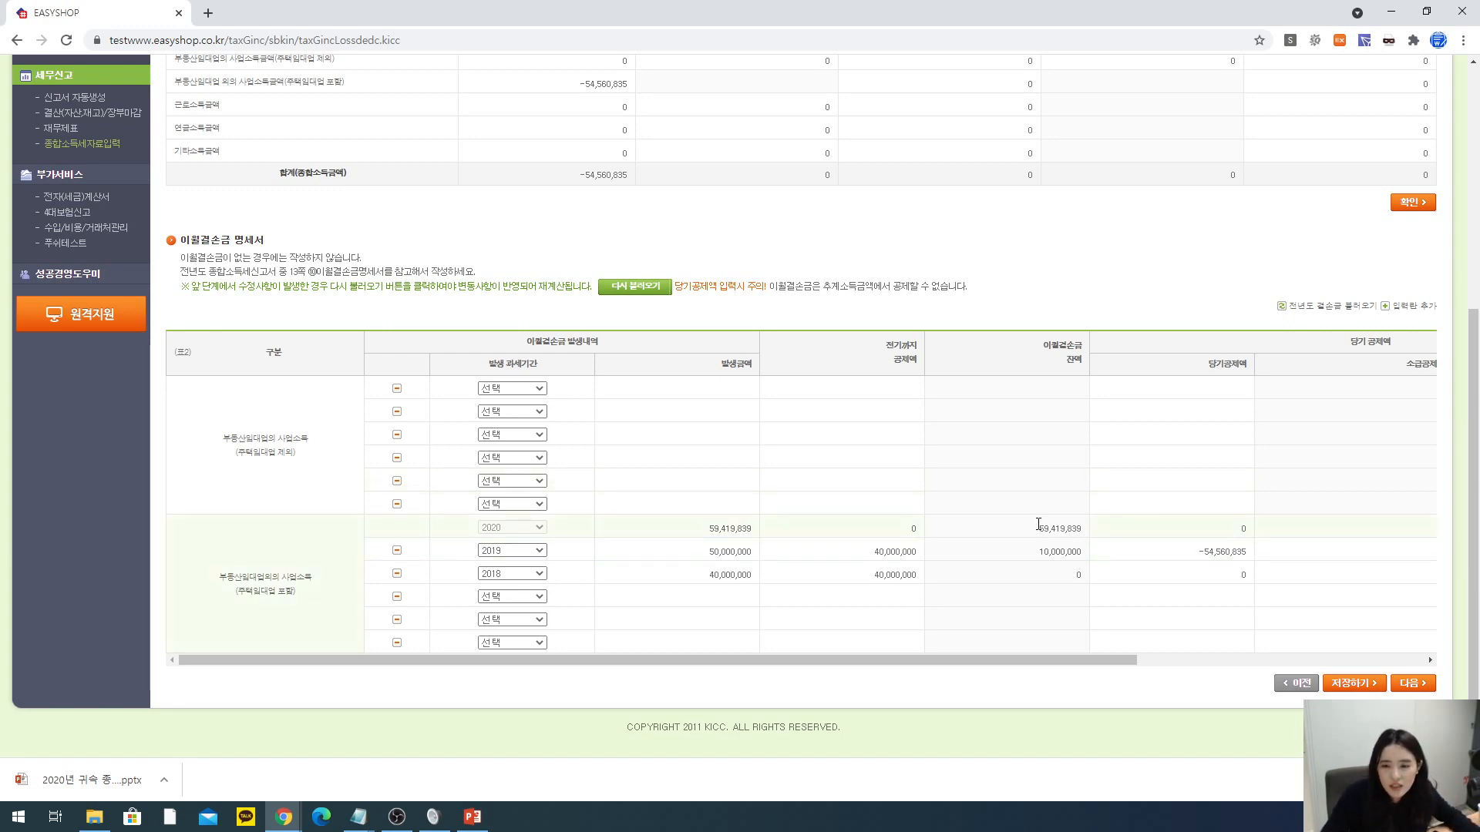
pyautogui.moveTo(1170, 556); pyautogui.dragTo(1478, 558)
pyautogui.write('0')
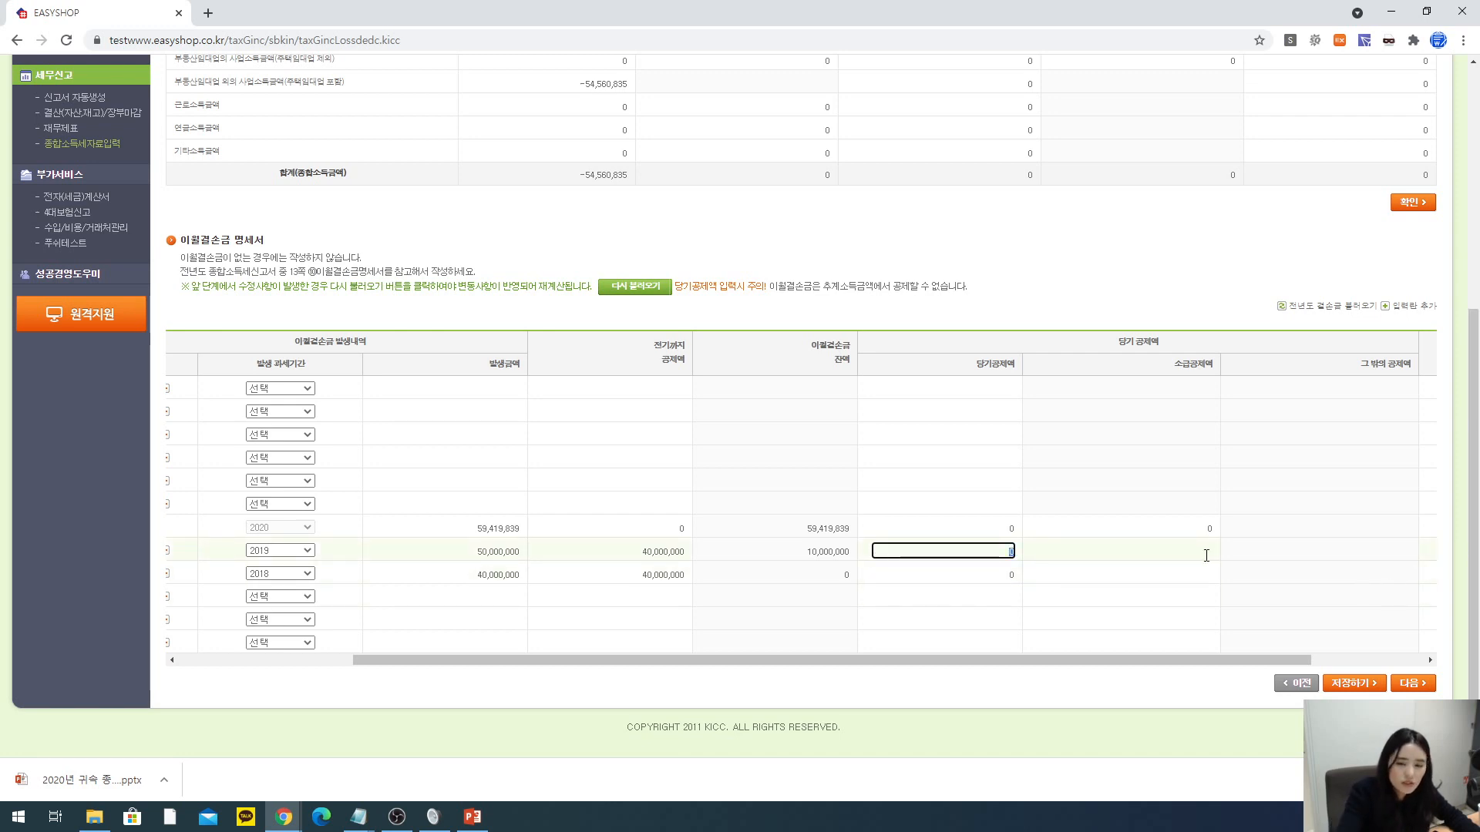
pyautogui.write('000')
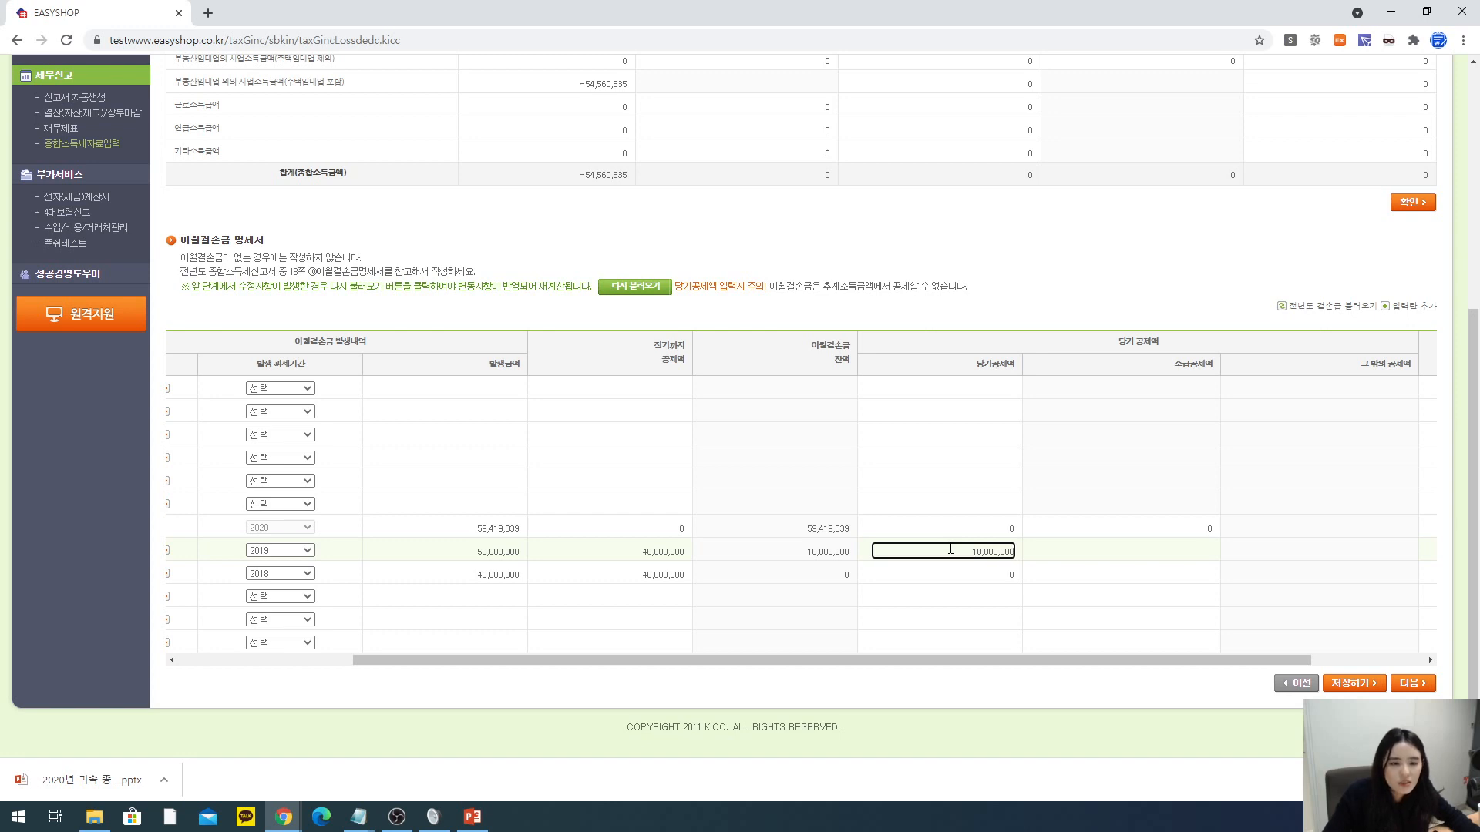
pyautogui.click(856, 321)
pyautogui.moveTo(777, 287); pyautogui.dragTo(969, 286)
pyautogui.click(969, 287)
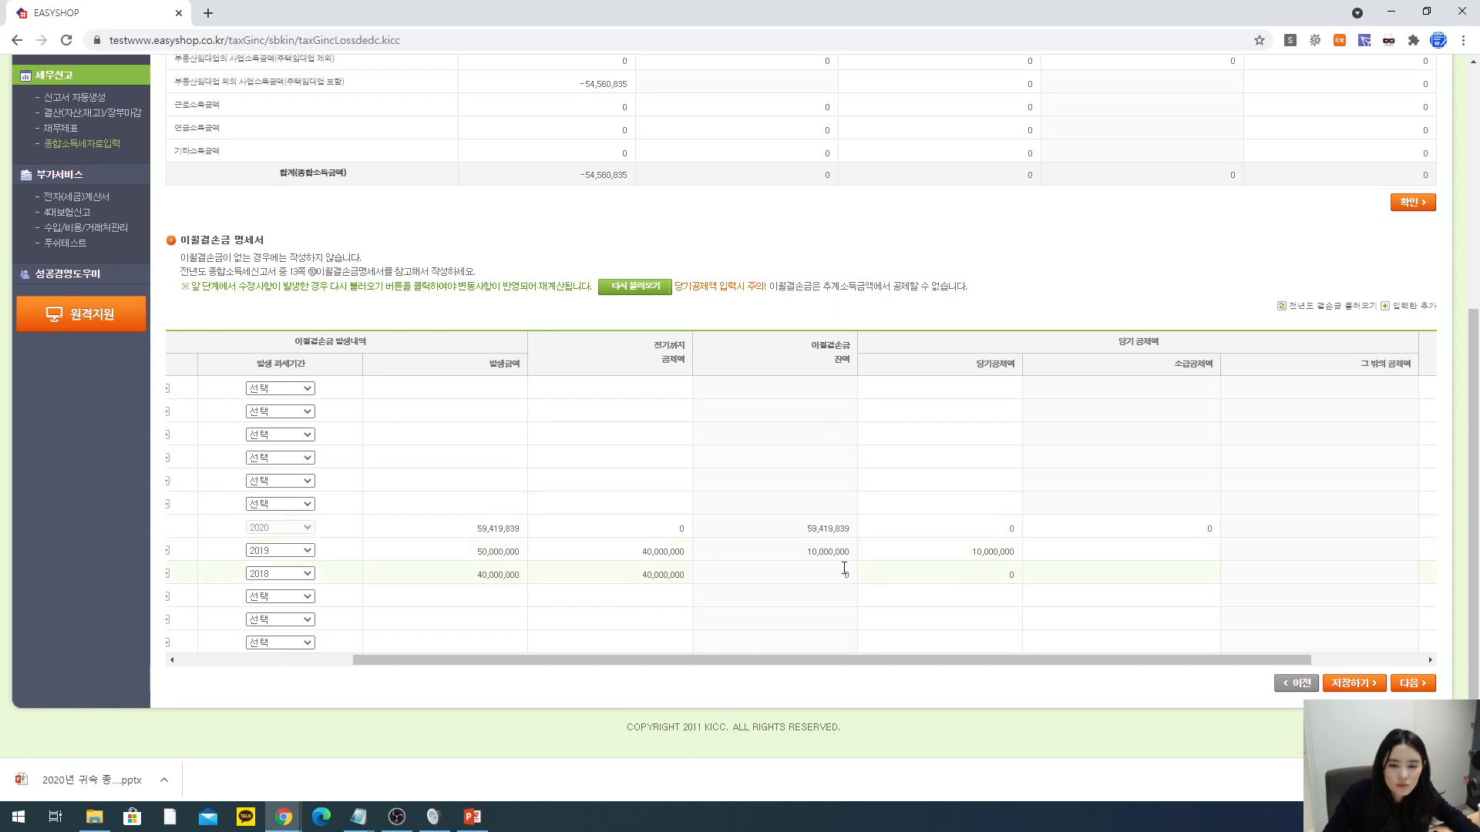
pyautogui.click(962, 553)
pyautogui.click(865, 322)
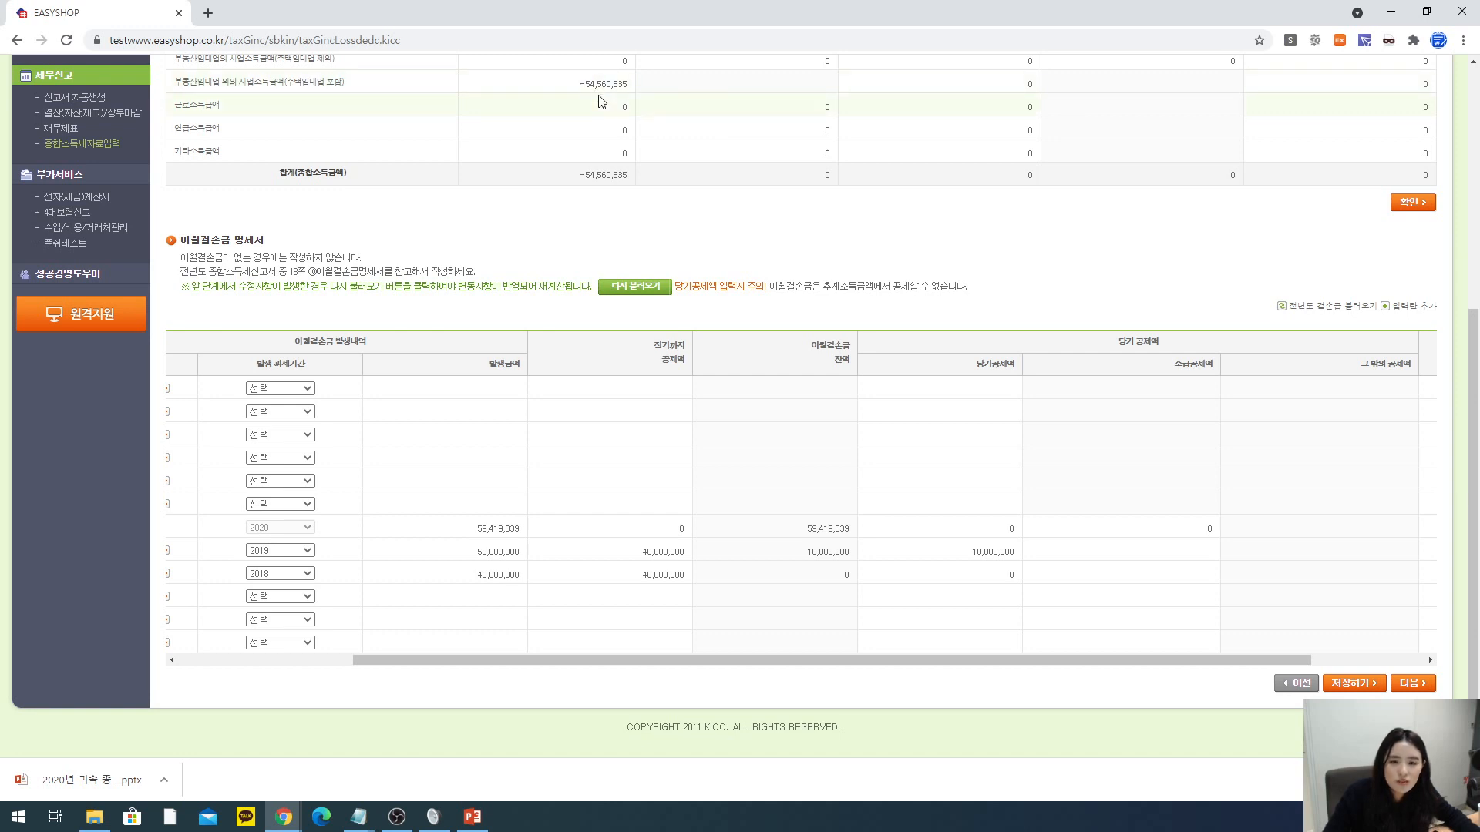
# - Set the 2019 row's 당기공제액 to 0, save the 이월결손금 명세서 and proceed to the 소득공제 stage
pyautogui.click(938, 559)
pyautogui.write('0')
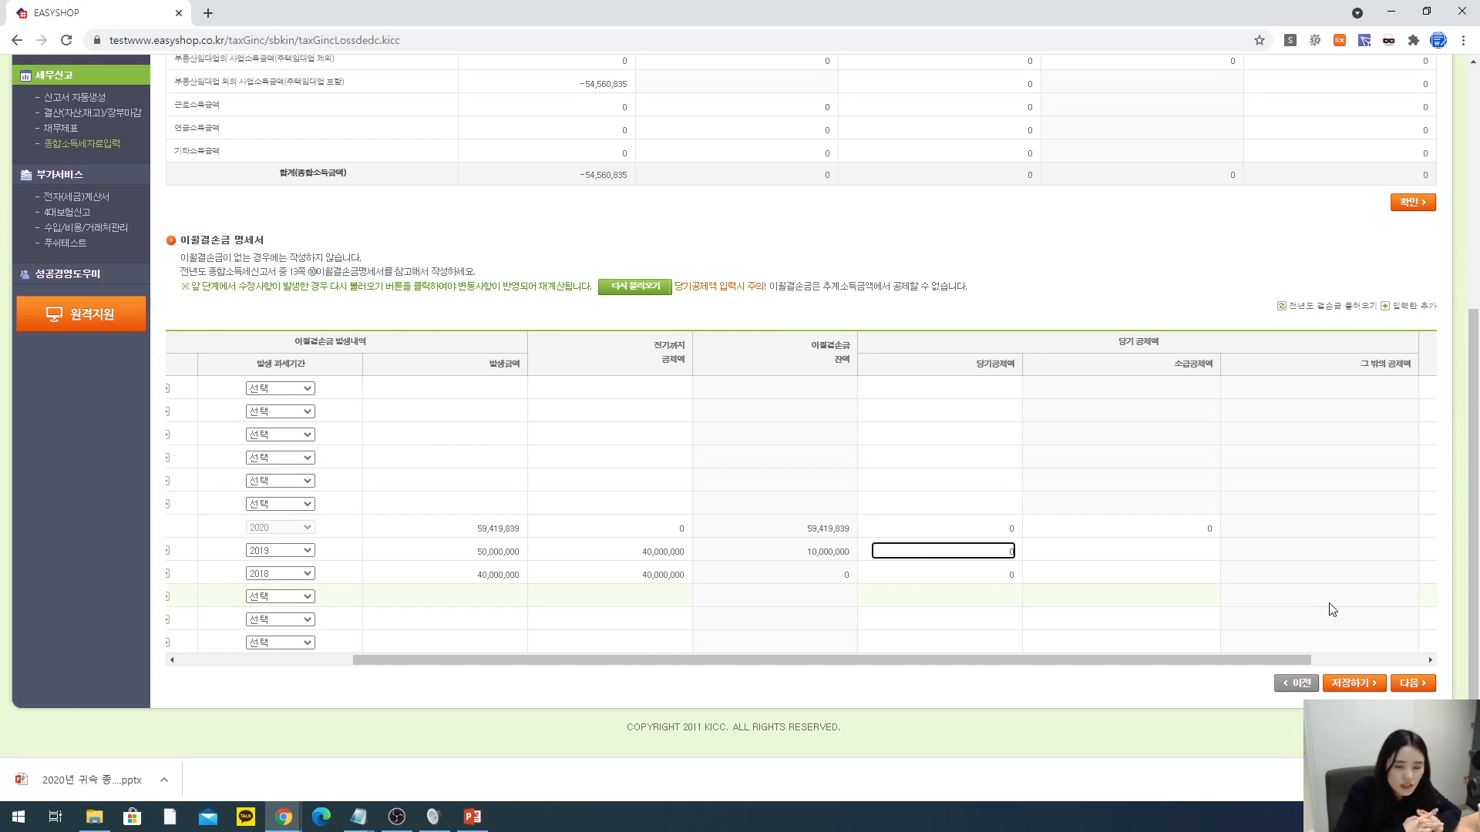
pyautogui.click(896, 288)
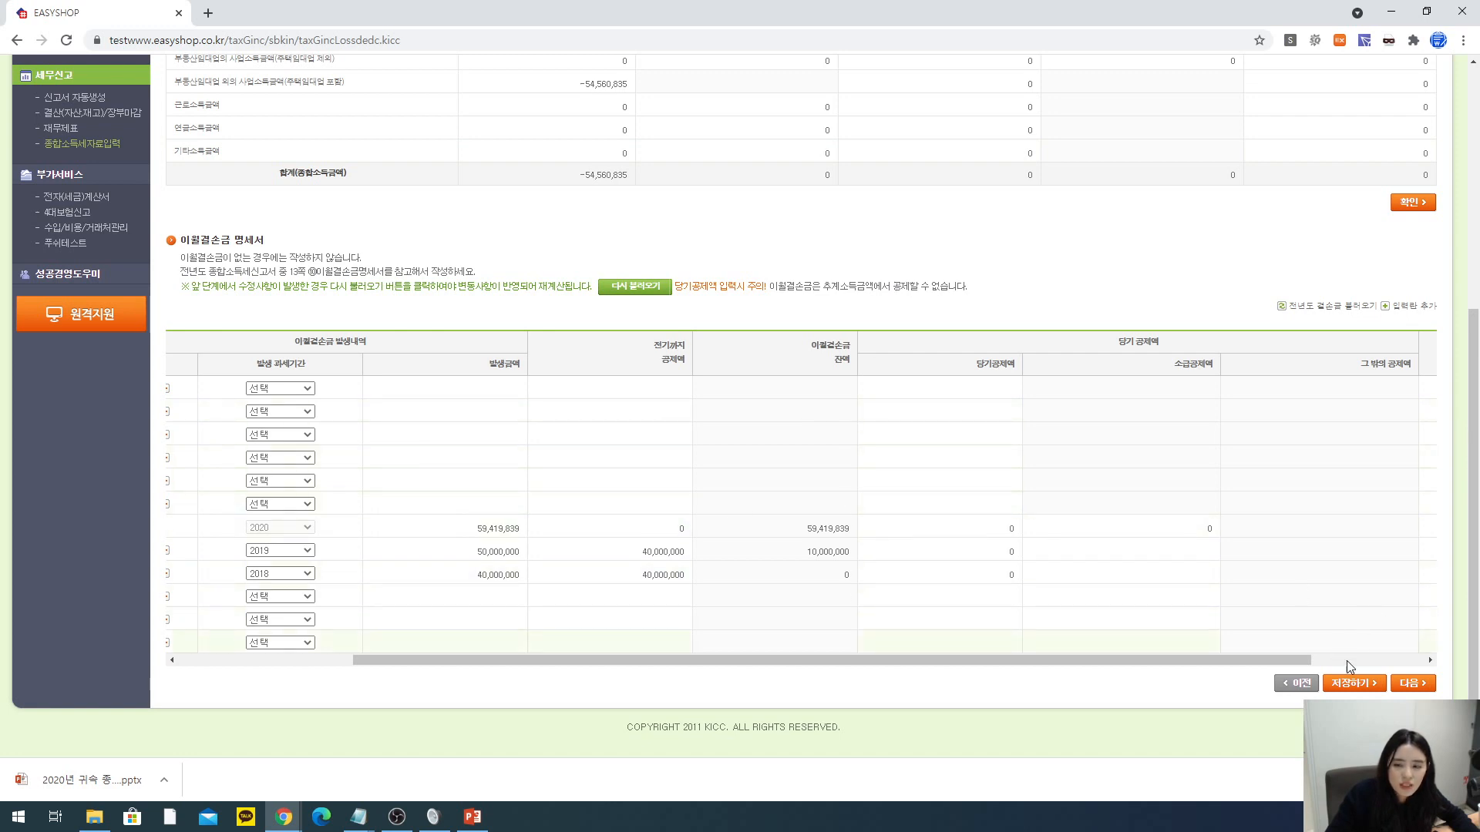
pyautogui.click(1353, 683)
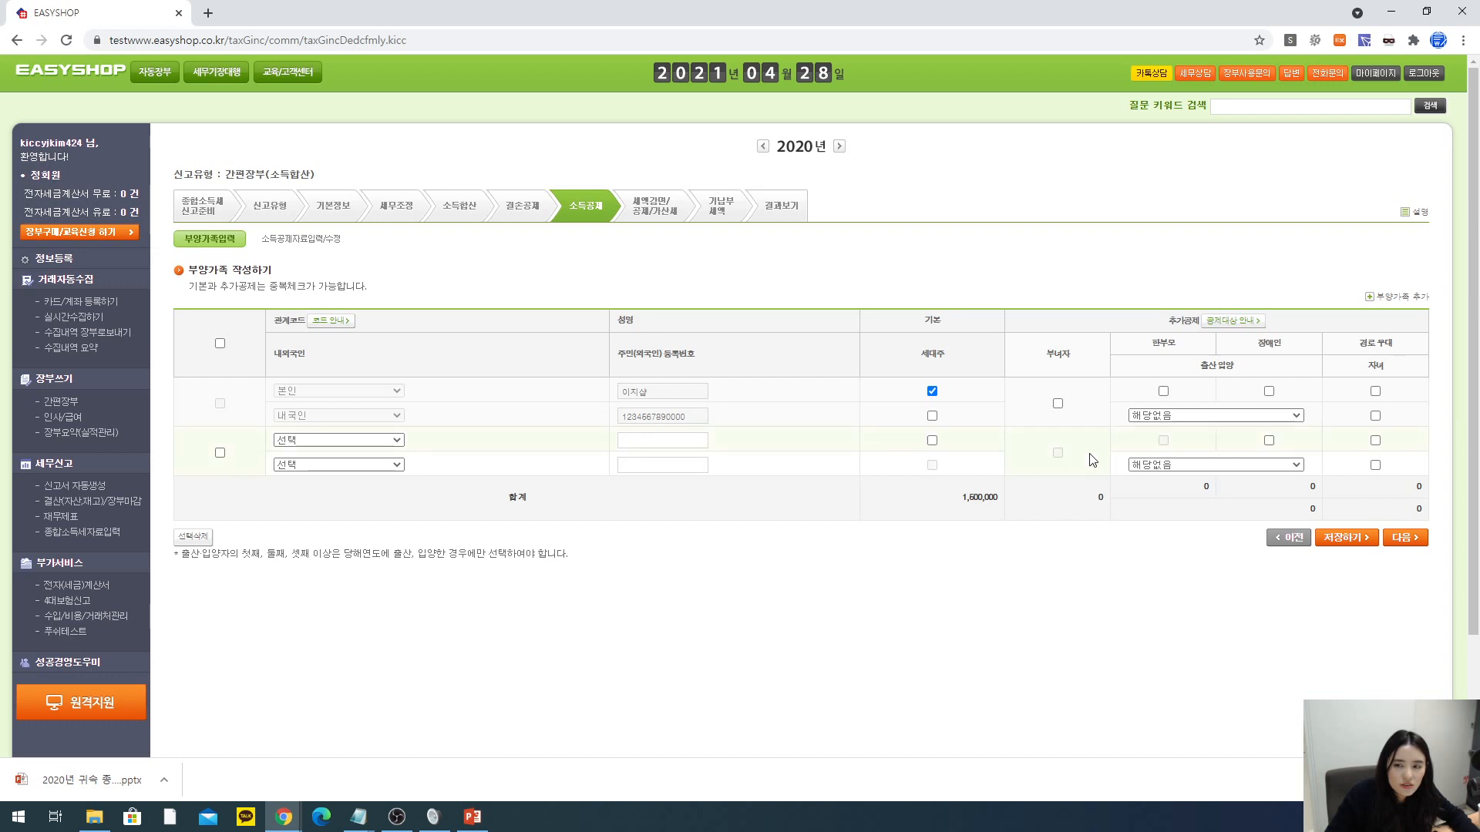
# - Consult PowerPoint and view the 기본공제 대상자 requirements in the 공제대상 안내 guide
pyautogui.hotkey('alt', 'Tab')
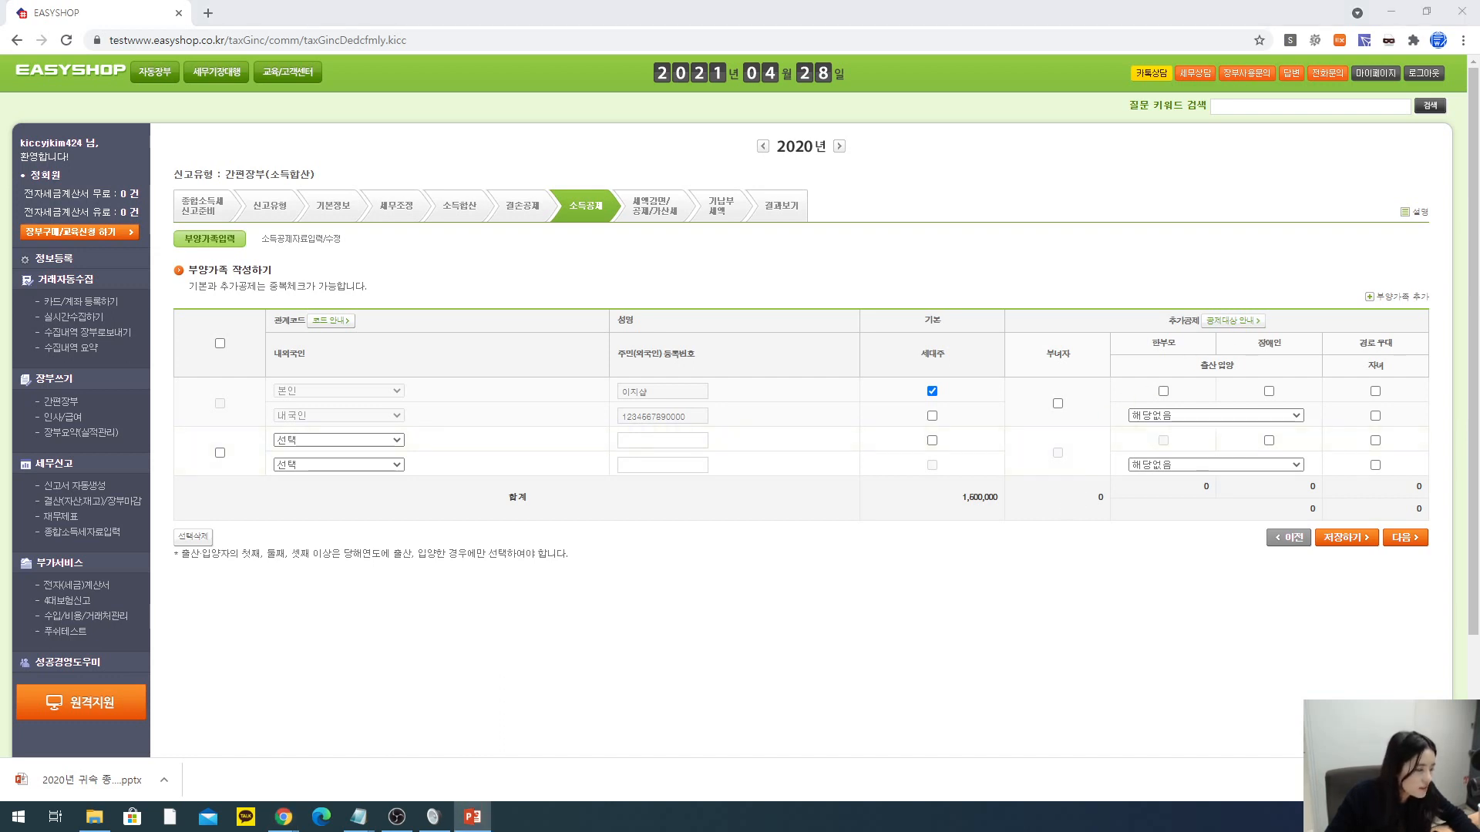
pyautogui.click(1232, 320)
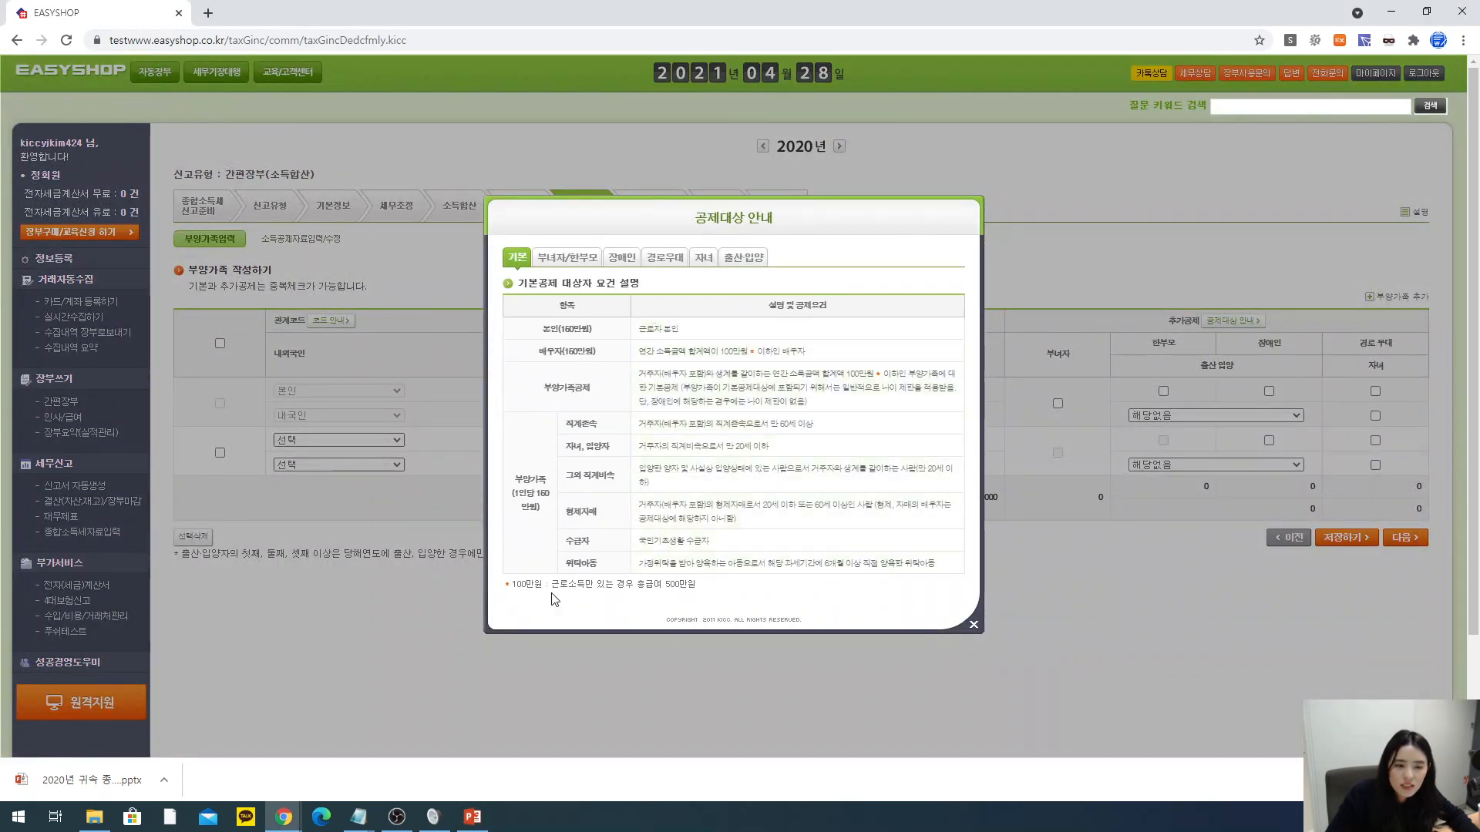
pyautogui.click(974, 628)
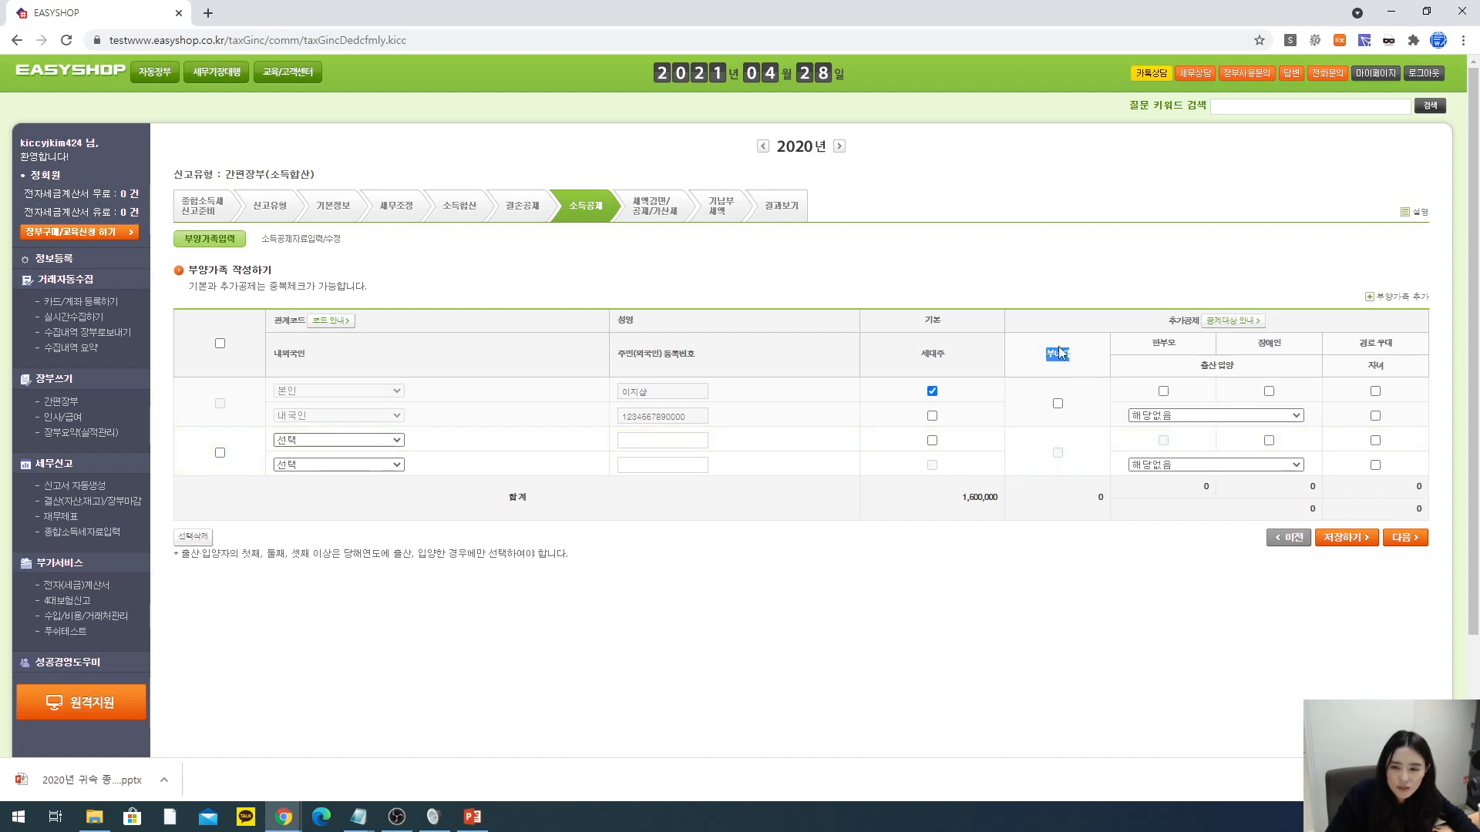
# - Try the 한부모 deduction for 본인 and apply the 장애인 additional deduction on the same row
pyautogui.doubleClick(1153, 345)
pyautogui.click(1163, 392)
pyautogui.click(871, 146)
pyautogui.doubleClick(1269, 343)
pyautogui.click(1270, 392)
# - Mark the 경로우대 and 자녀 deductions for 본인
pyautogui.moveTo(1368, 345)
pyautogui.mouseDown()
pyautogui.moveTo(1390, 368)
pyautogui.moveTo(1394, 345)
pyautogui.mouseUp()
pyautogui.click(1390, 368)
pyautogui.click(1378, 392)
pyautogui.click(1376, 392)
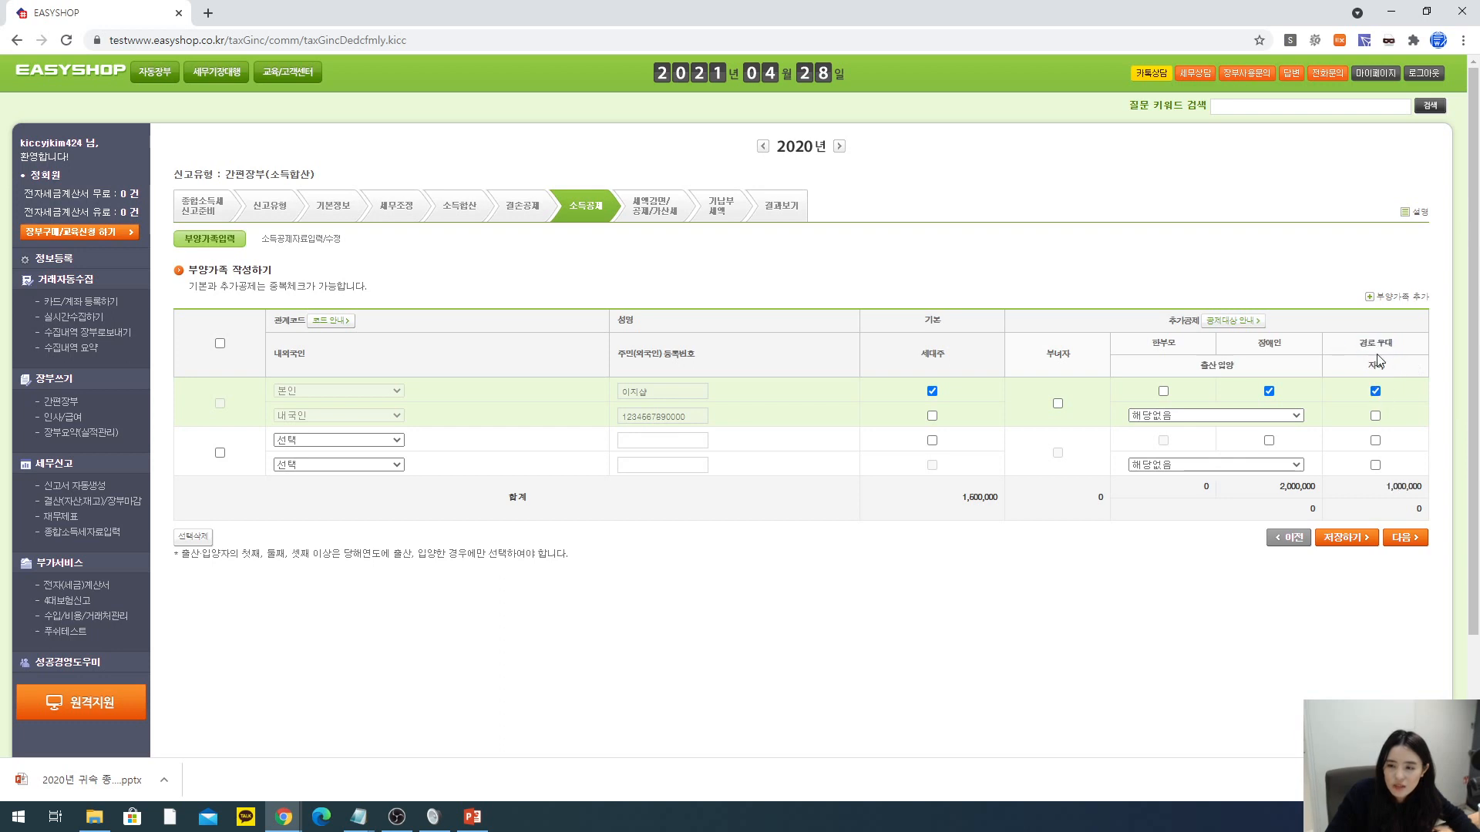
pyautogui.click(1375, 416)
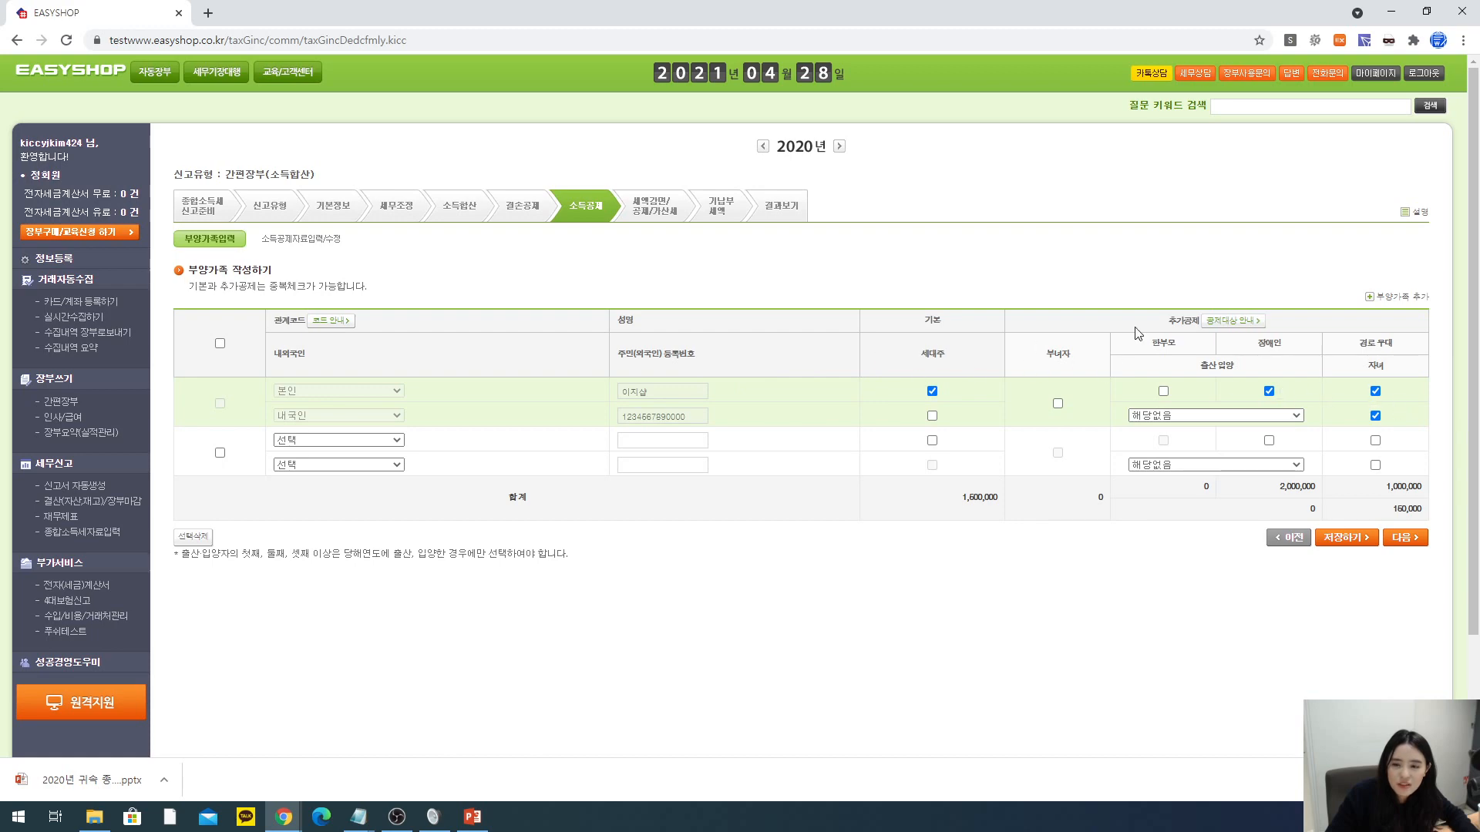
# - Check the 경로우대 requirements in the 공제대상 안내 guide and clear the 자녀 and 경로우대 marks for 본인
pyautogui.click(1242, 321)
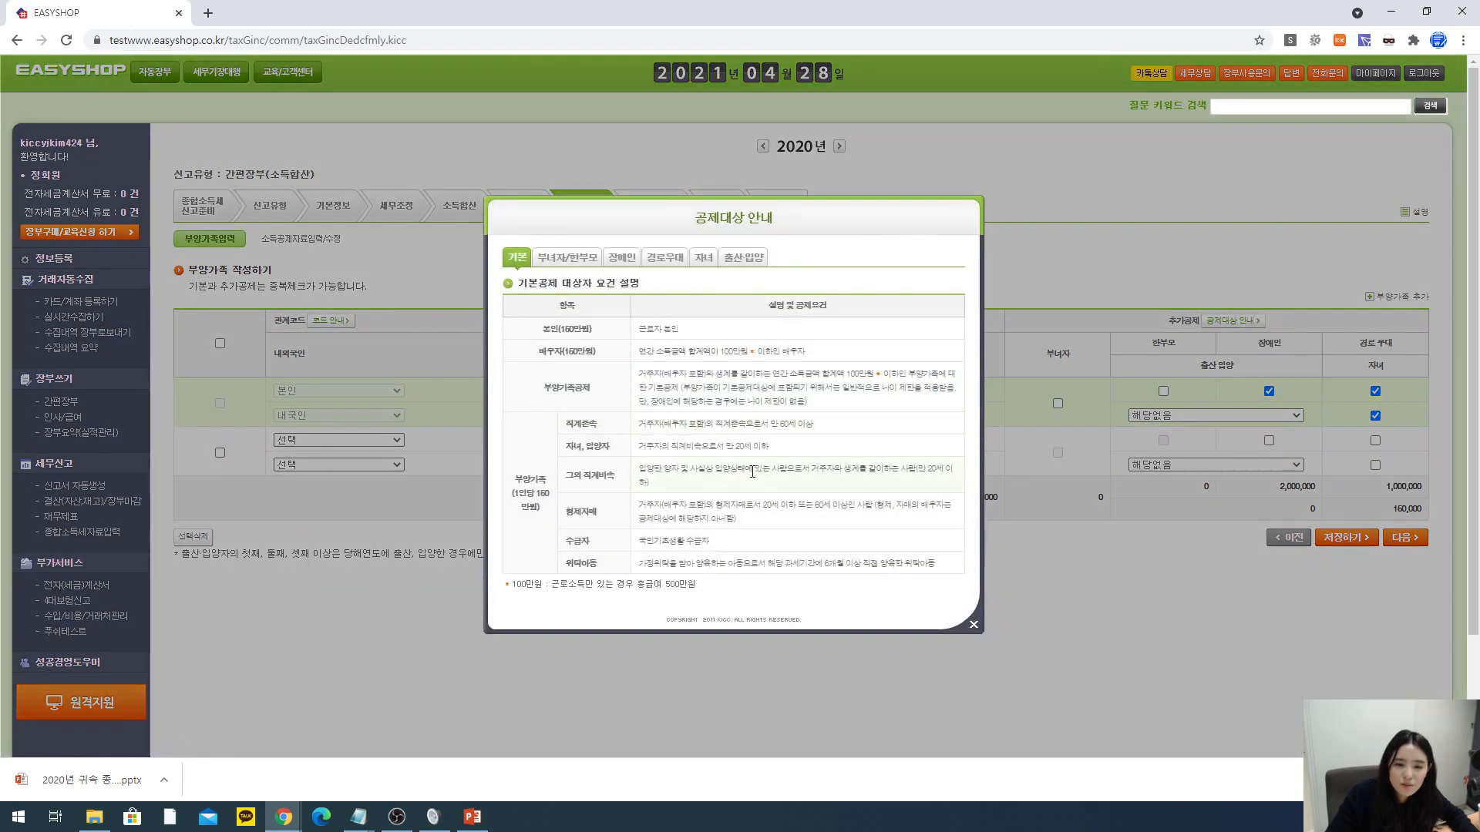
pyautogui.click(667, 257)
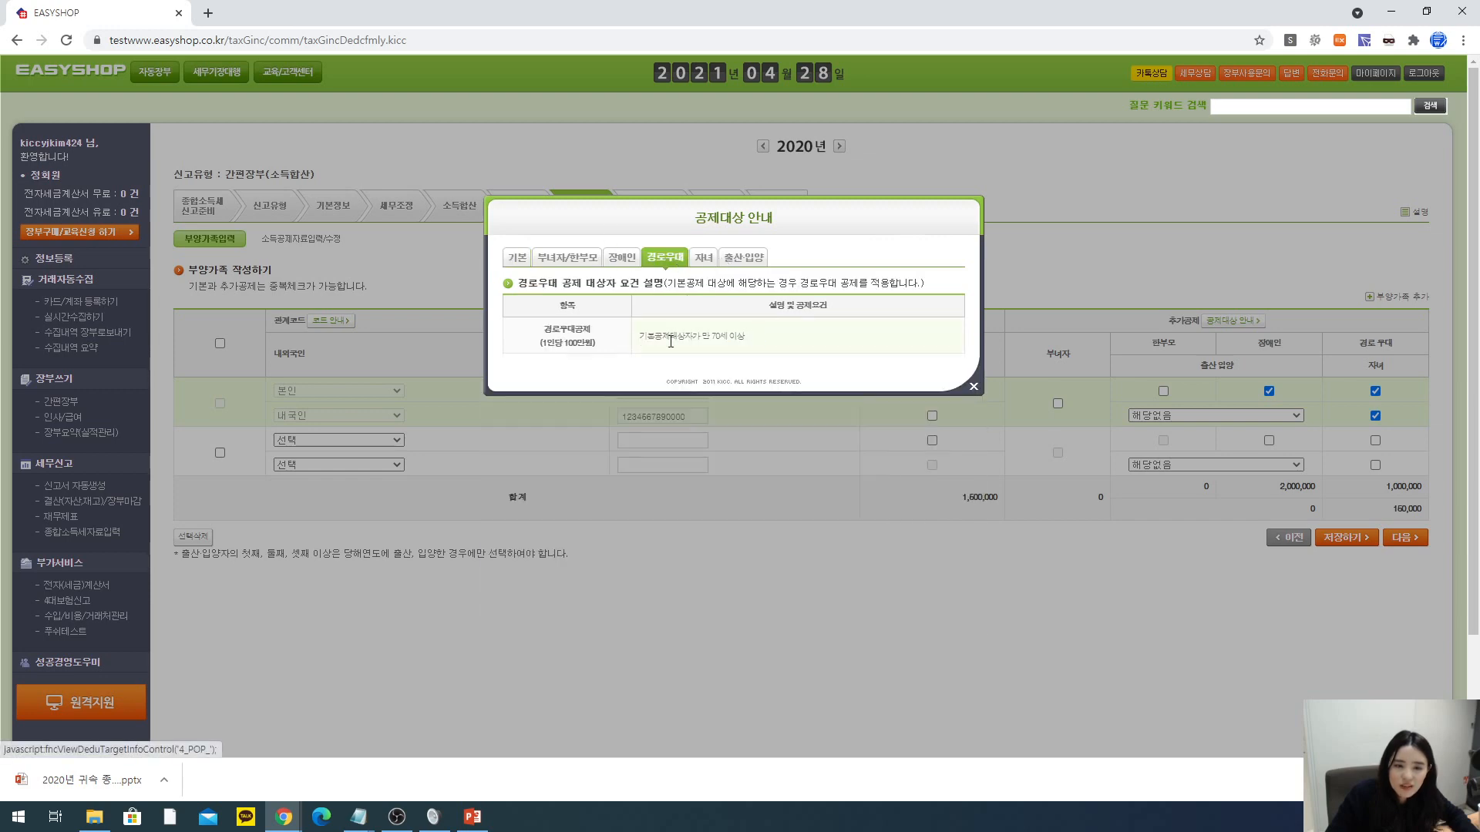
pyautogui.click(973, 386)
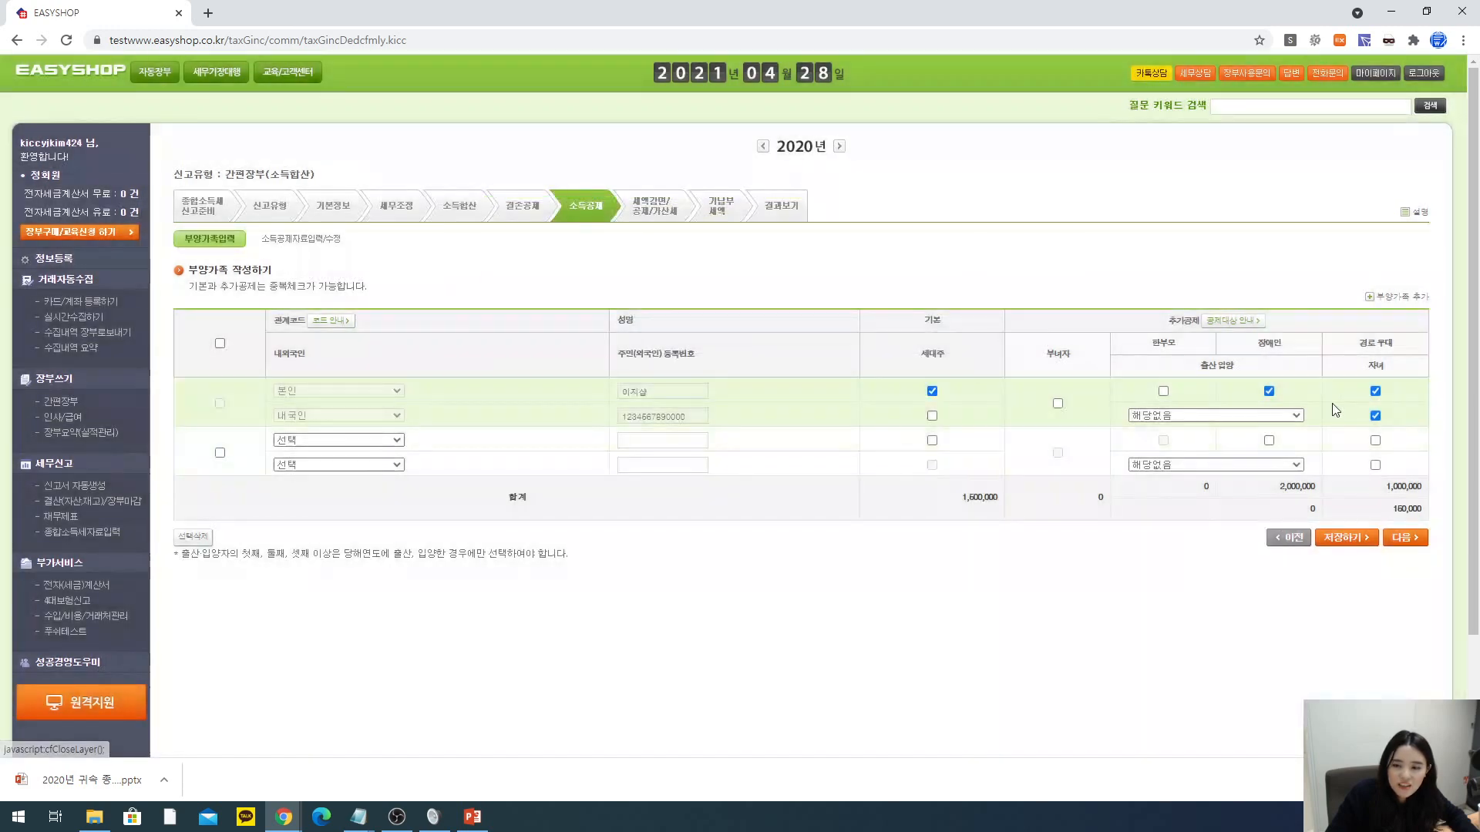
pyautogui.click(1375, 415)
pyautogui.click(1375, 391)
pyautogui.moveTo(1385, 365); pyautogui.dragTo(1342, 346)
pyautogui.click(1320, 349)
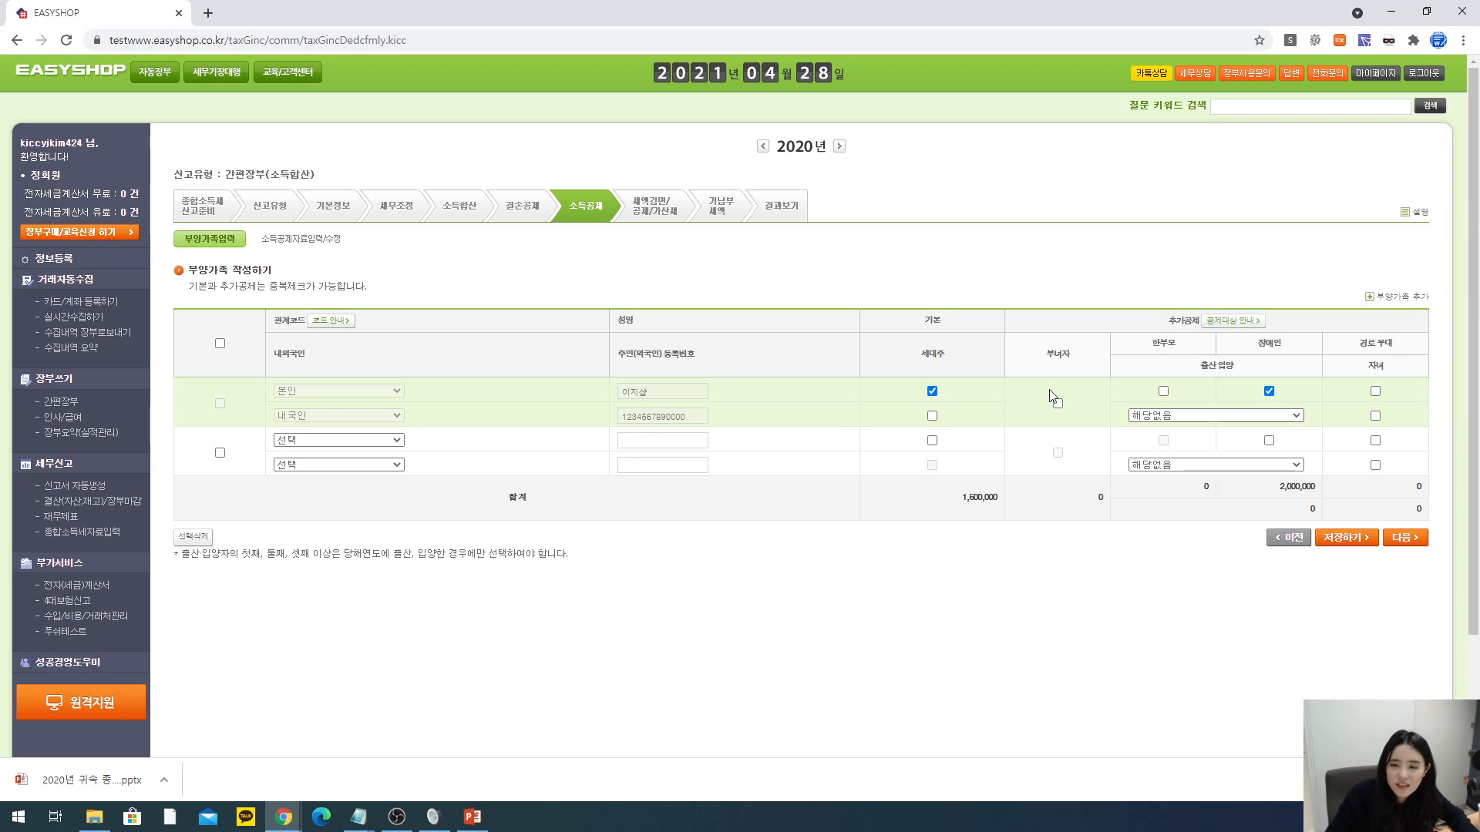
# - Set the 출산 입양 deduction in the blank second dependant row to 첫째 출산 입양 and acknowledge the notice
pyautogui.click(1170, 416)
pyautogui.click(1172, 440)
pyautogui.click(1171, 465)
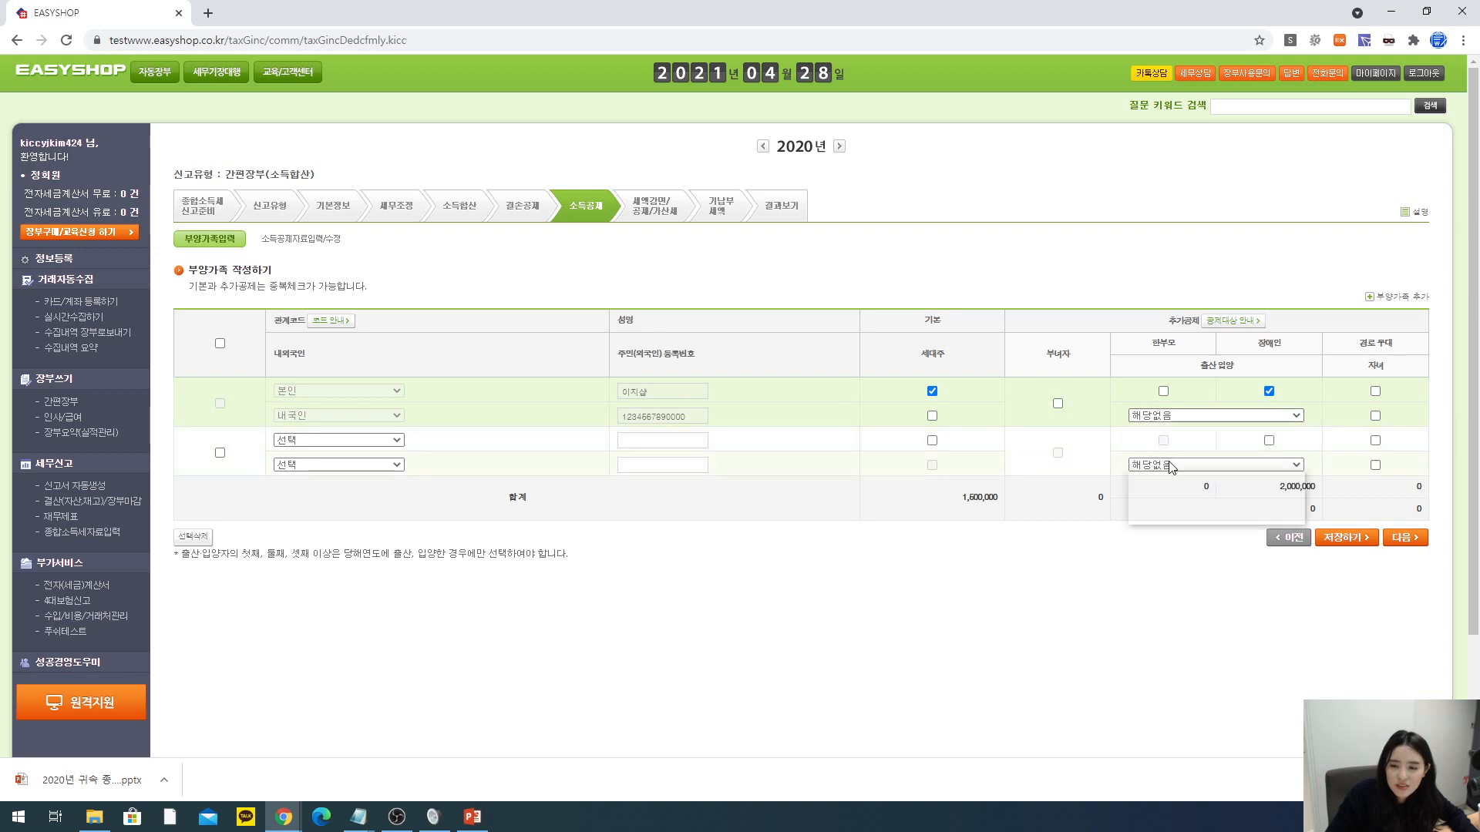
pyautogui.click(1172, 497)
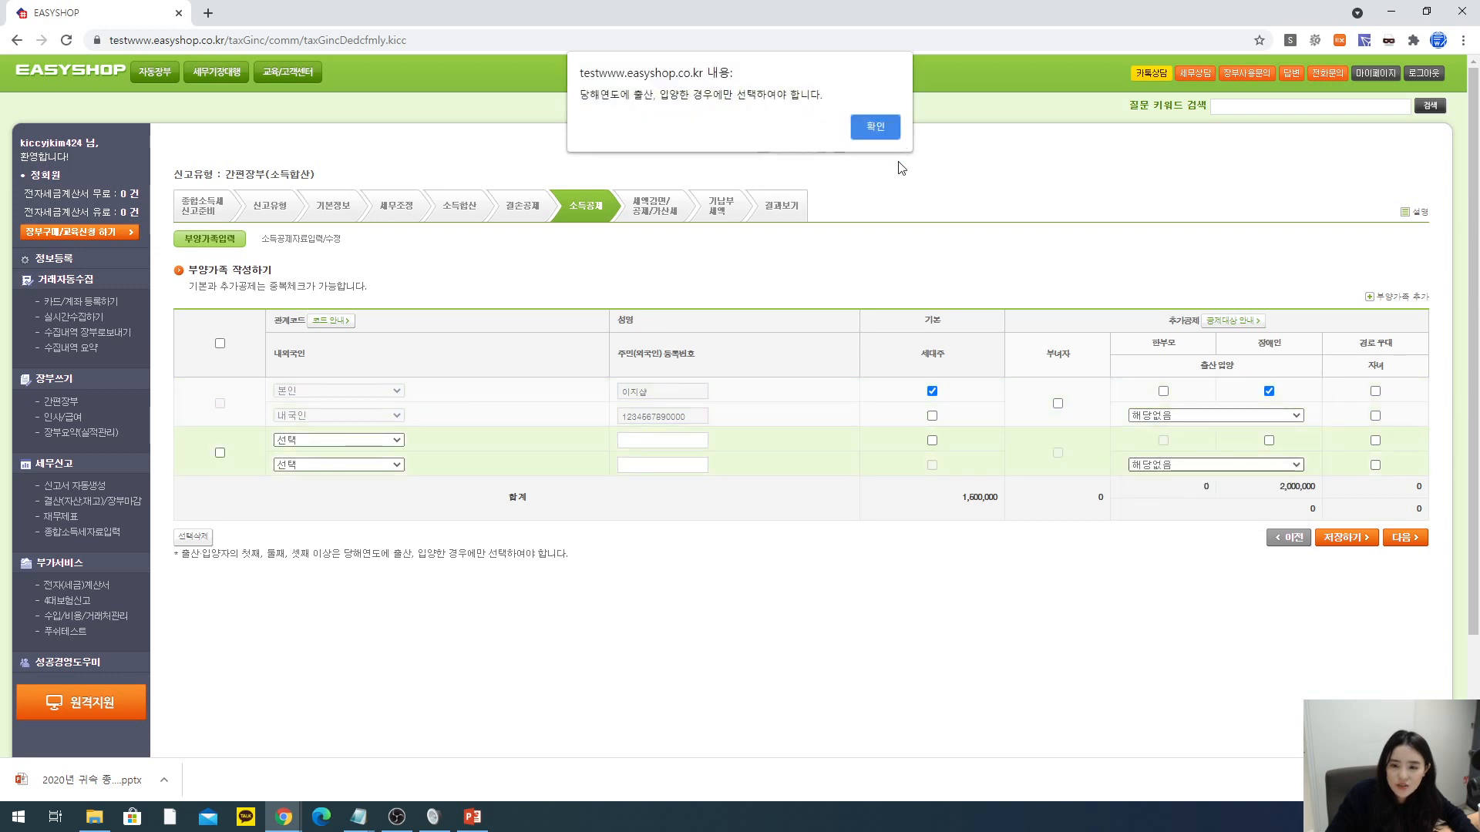
pyautogui.click(874, 125)
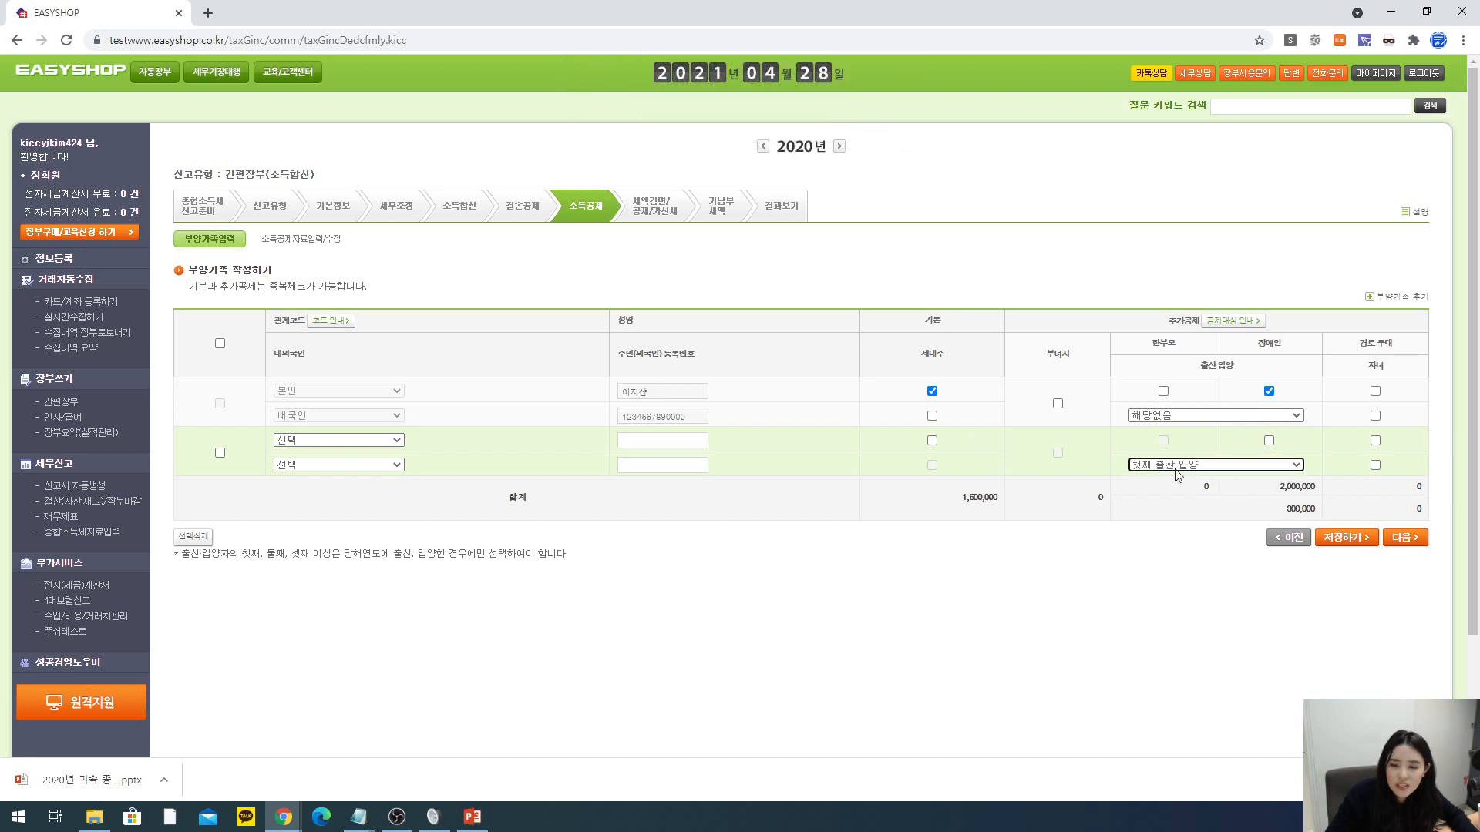
pyautogui.click(1183, 513)
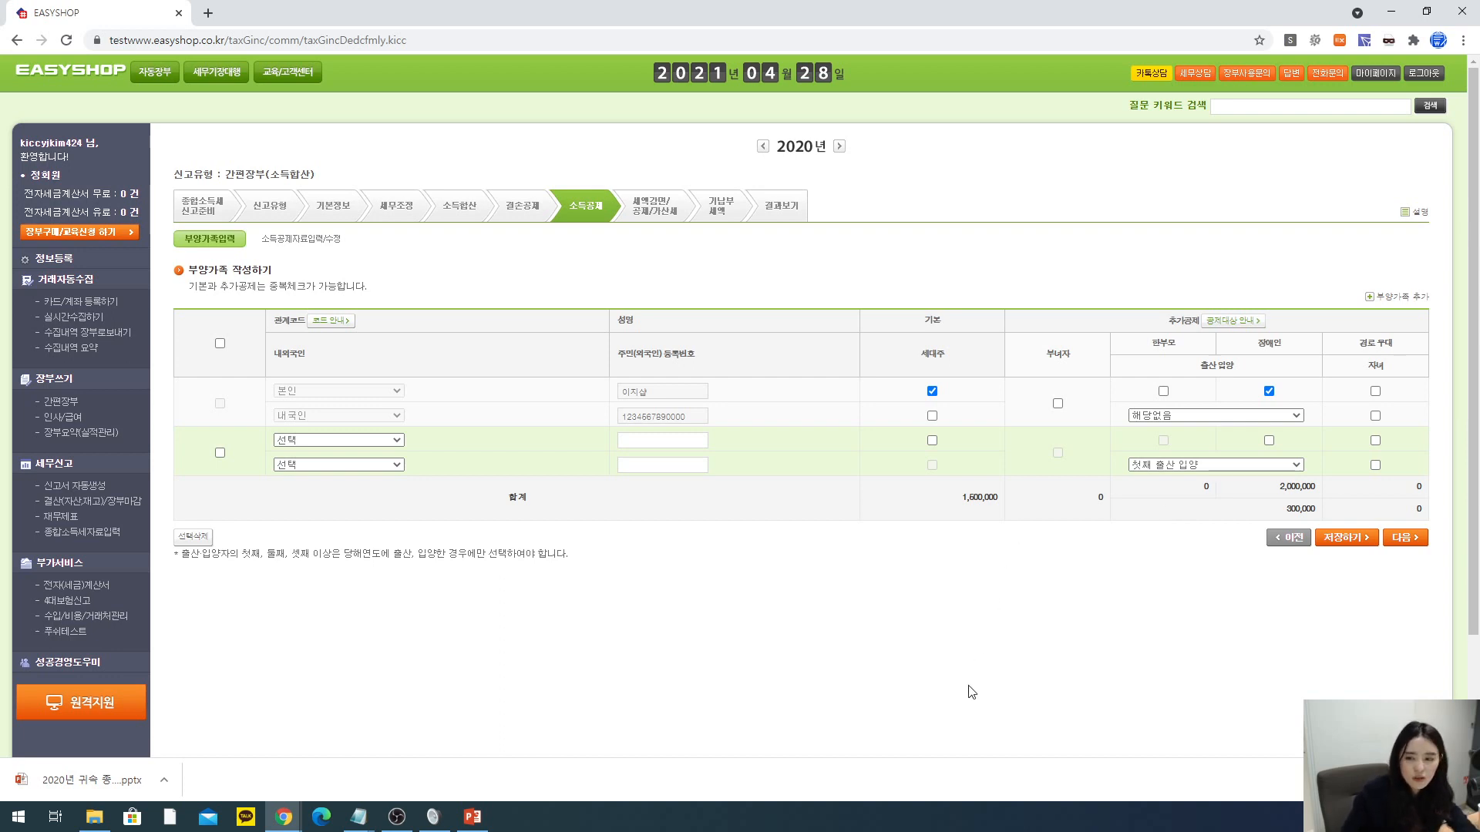
# - Save the dependants' entries and continue to 소득공제자료입력/수정
pyautogui.click(1394, 538)
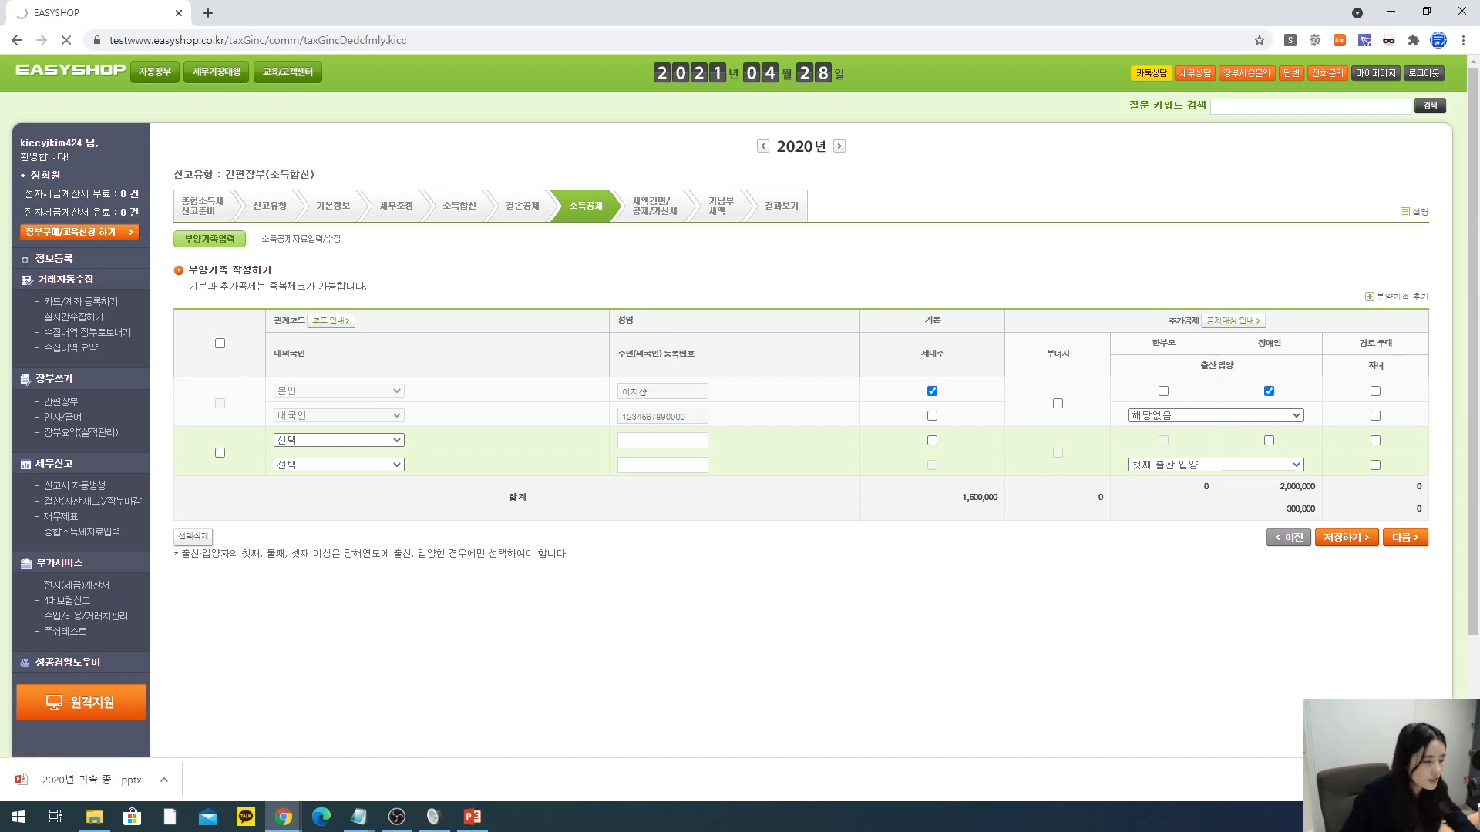
pyautogui.hotkey('alt', 'Tab')
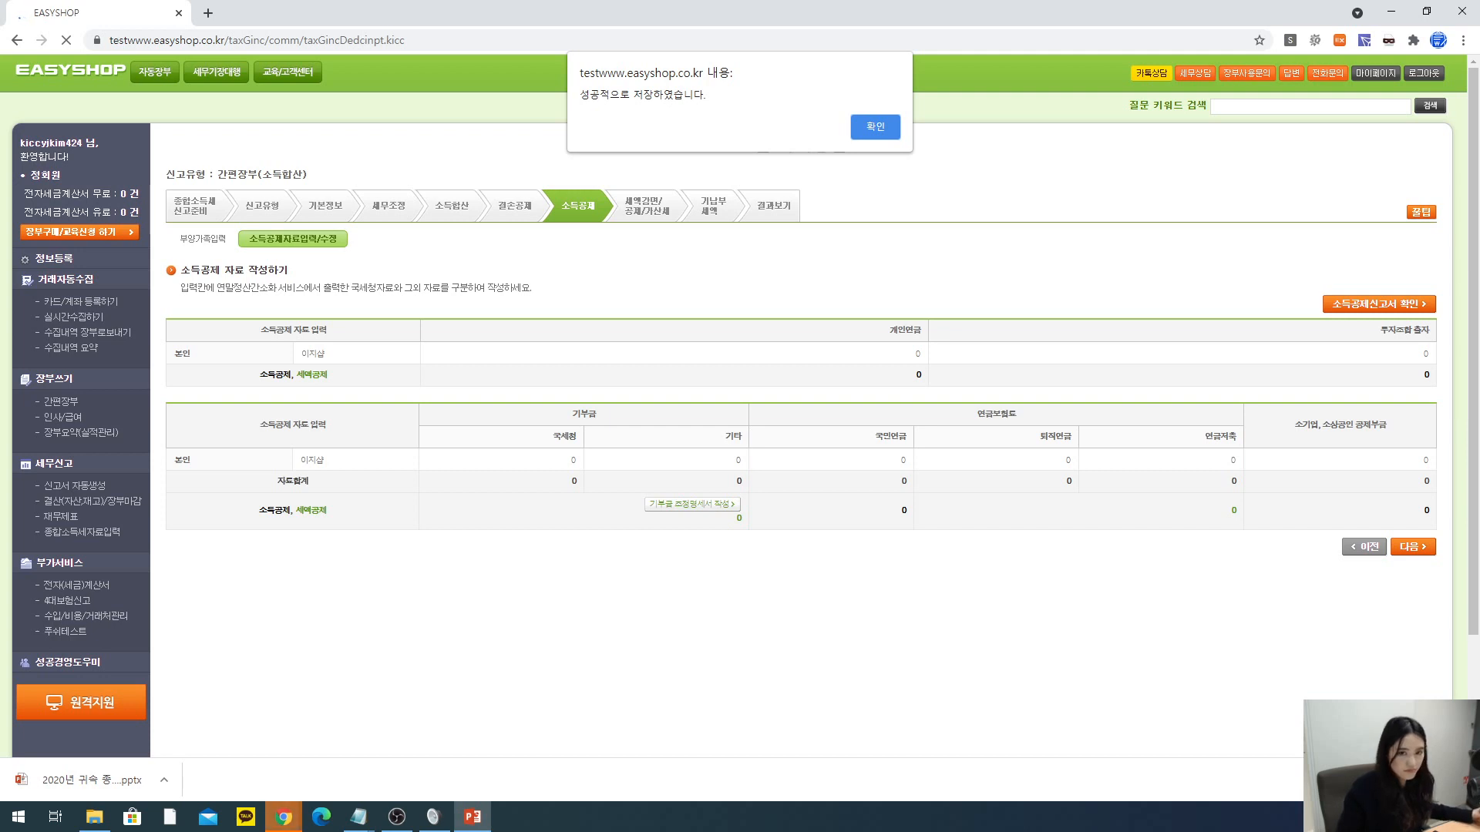
pyautogui.click(875, 126)
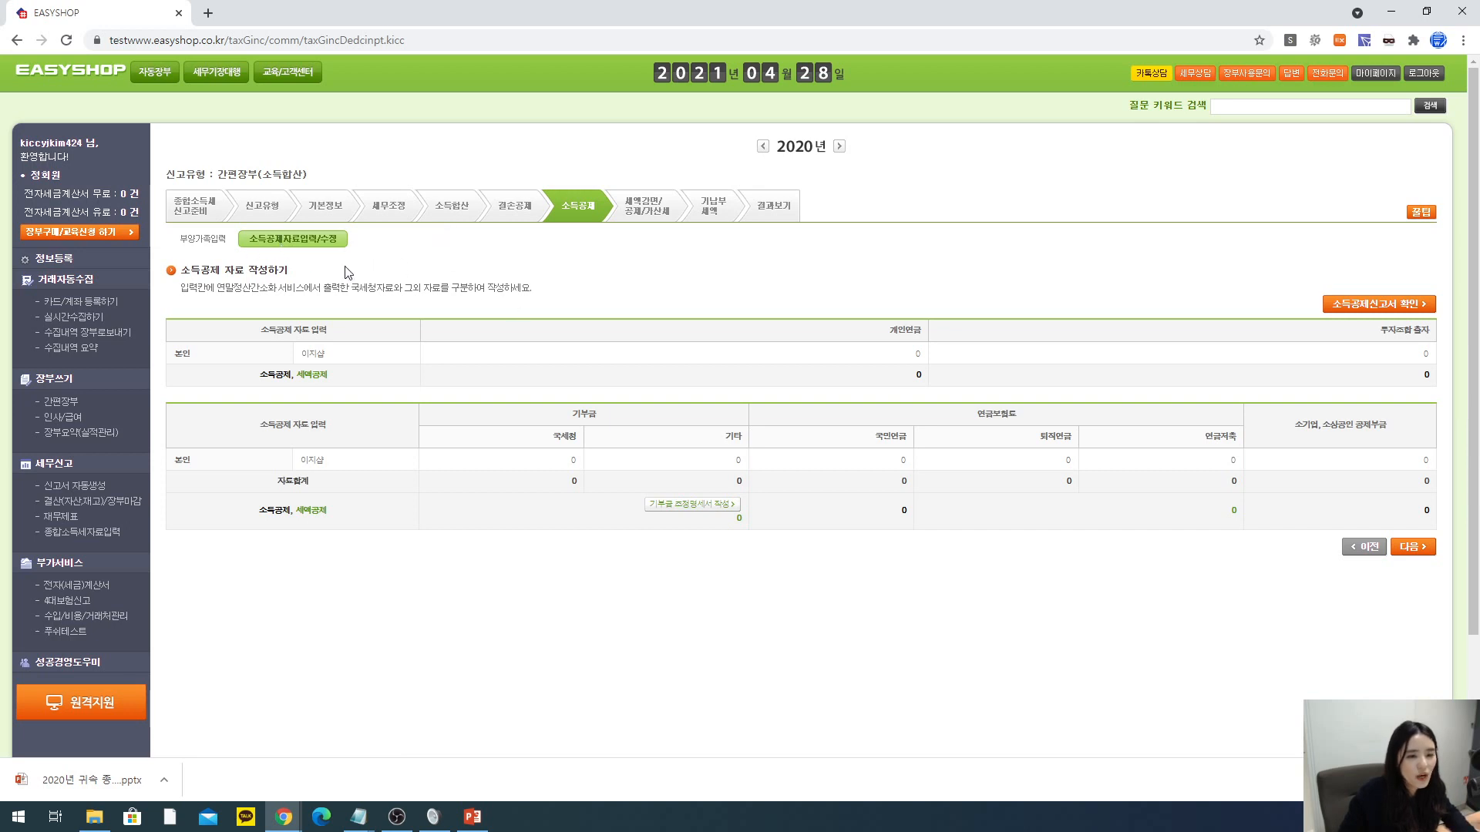
# - Switch to PowerPoint and consult the slide explaining 소득공제자료입력/수정
pyautogui.hotkey('alt', 'Tab')
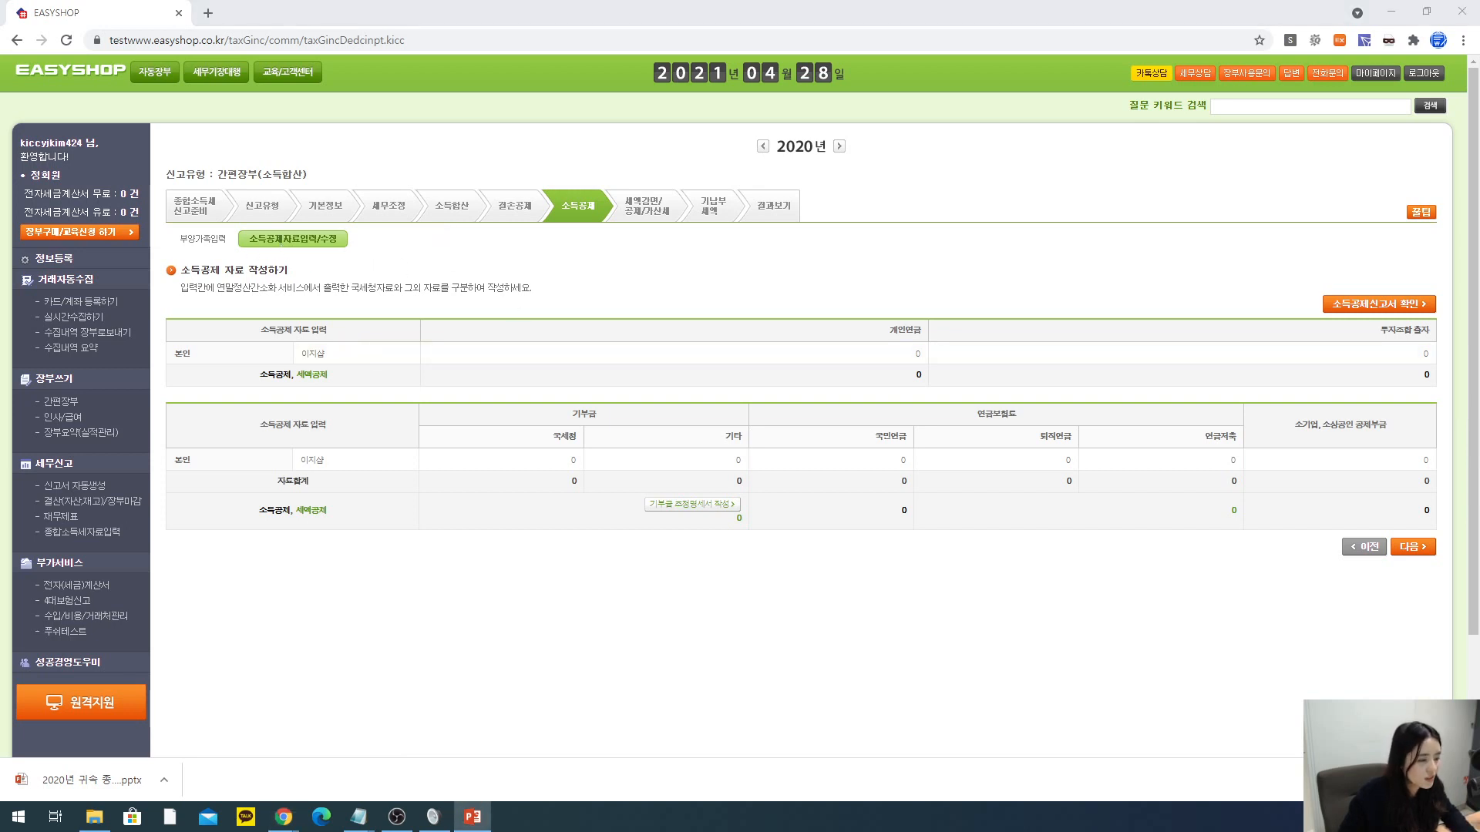
pyautogui.moveTo(0, 108); pyautogui.dragTo(795, 70)
pyautogui.click(886, 63)
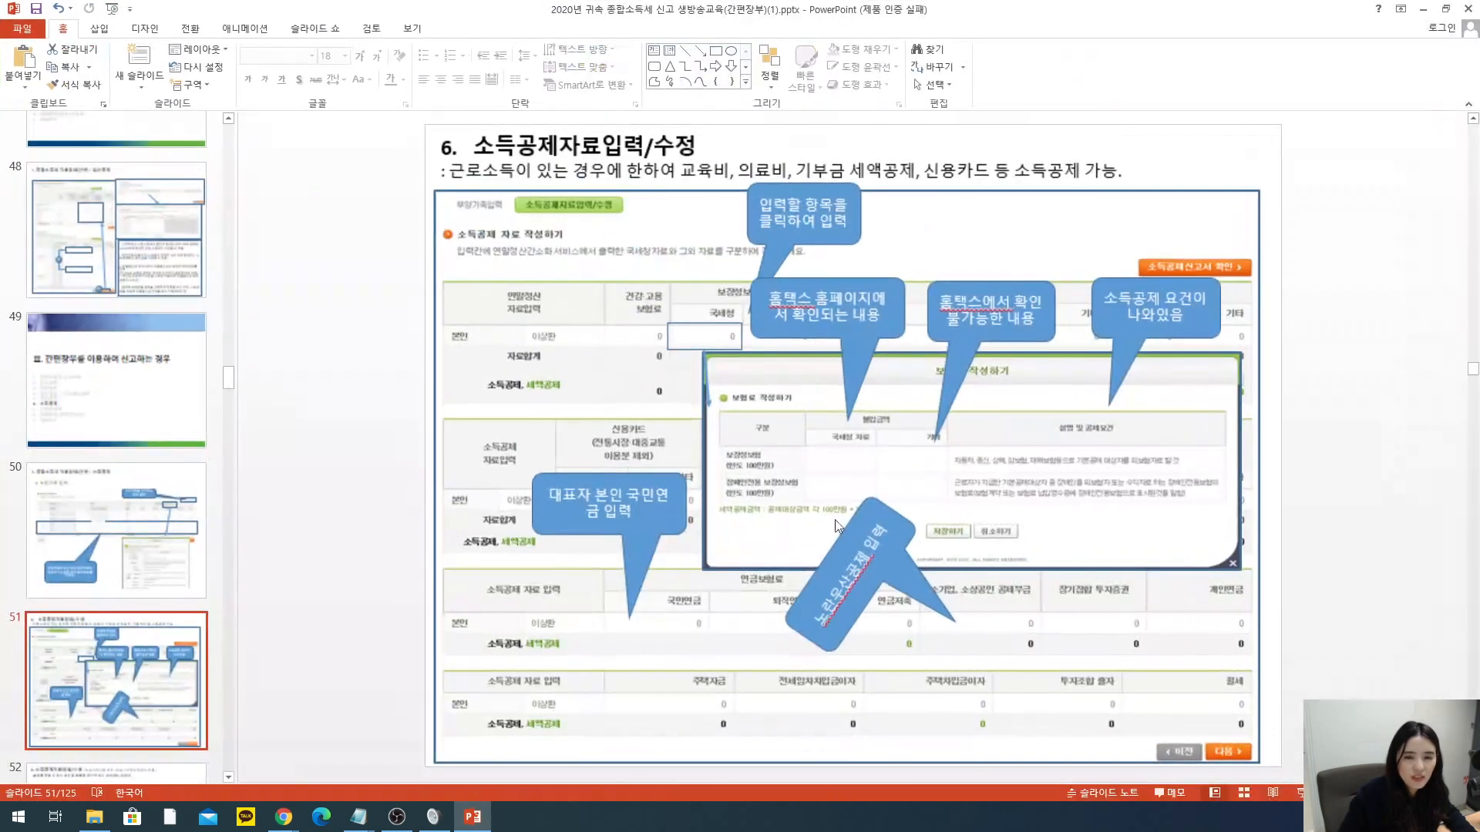
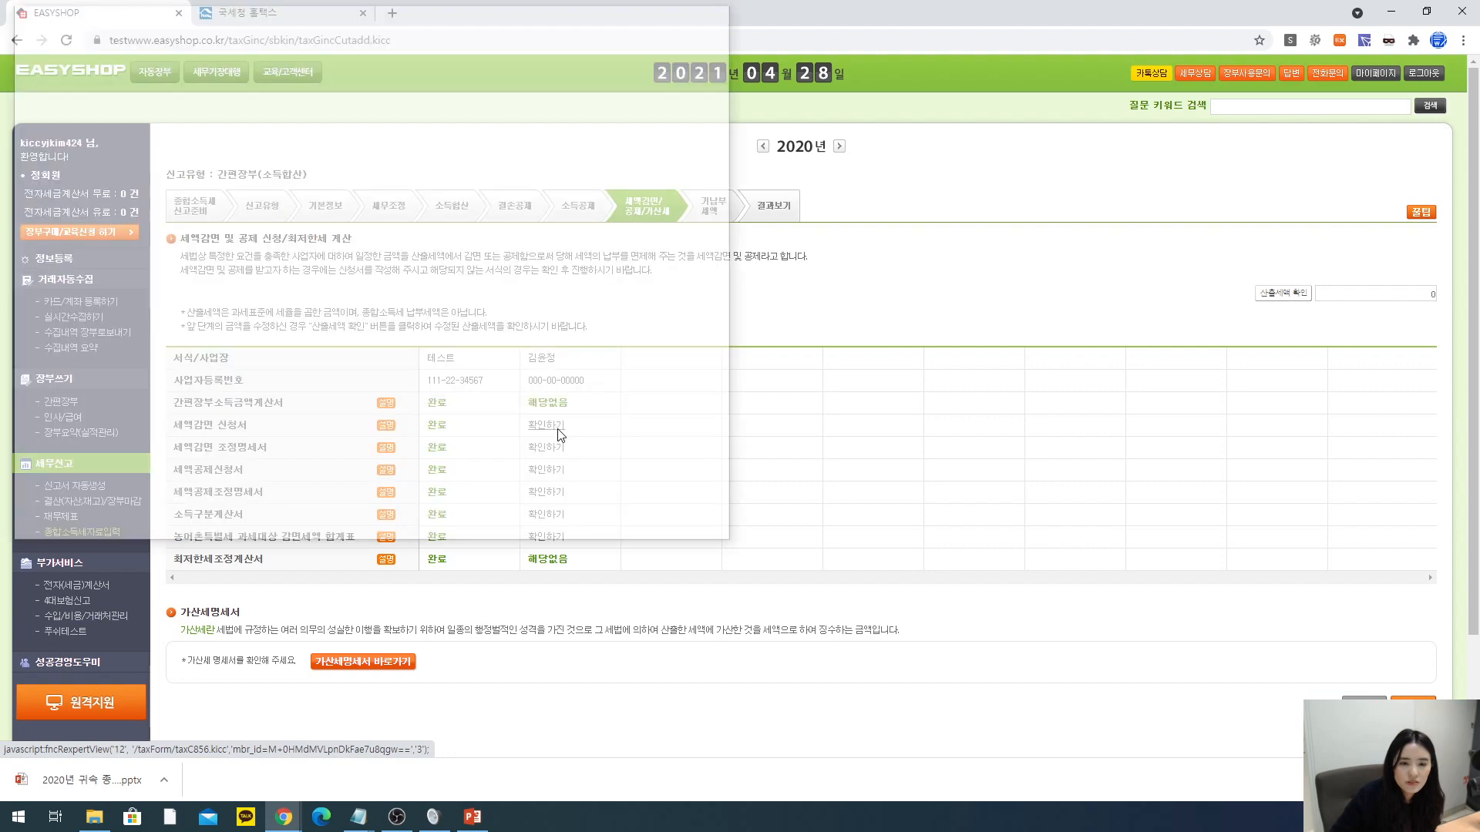
# - Save the 세액감면 신청서 and the 세액감면 조정명세서 for the second business without adding entries
pyautogui.moveTo(733, 187); pyautogui.dragTo(719, 420)
pyautogui.click(683, 521)
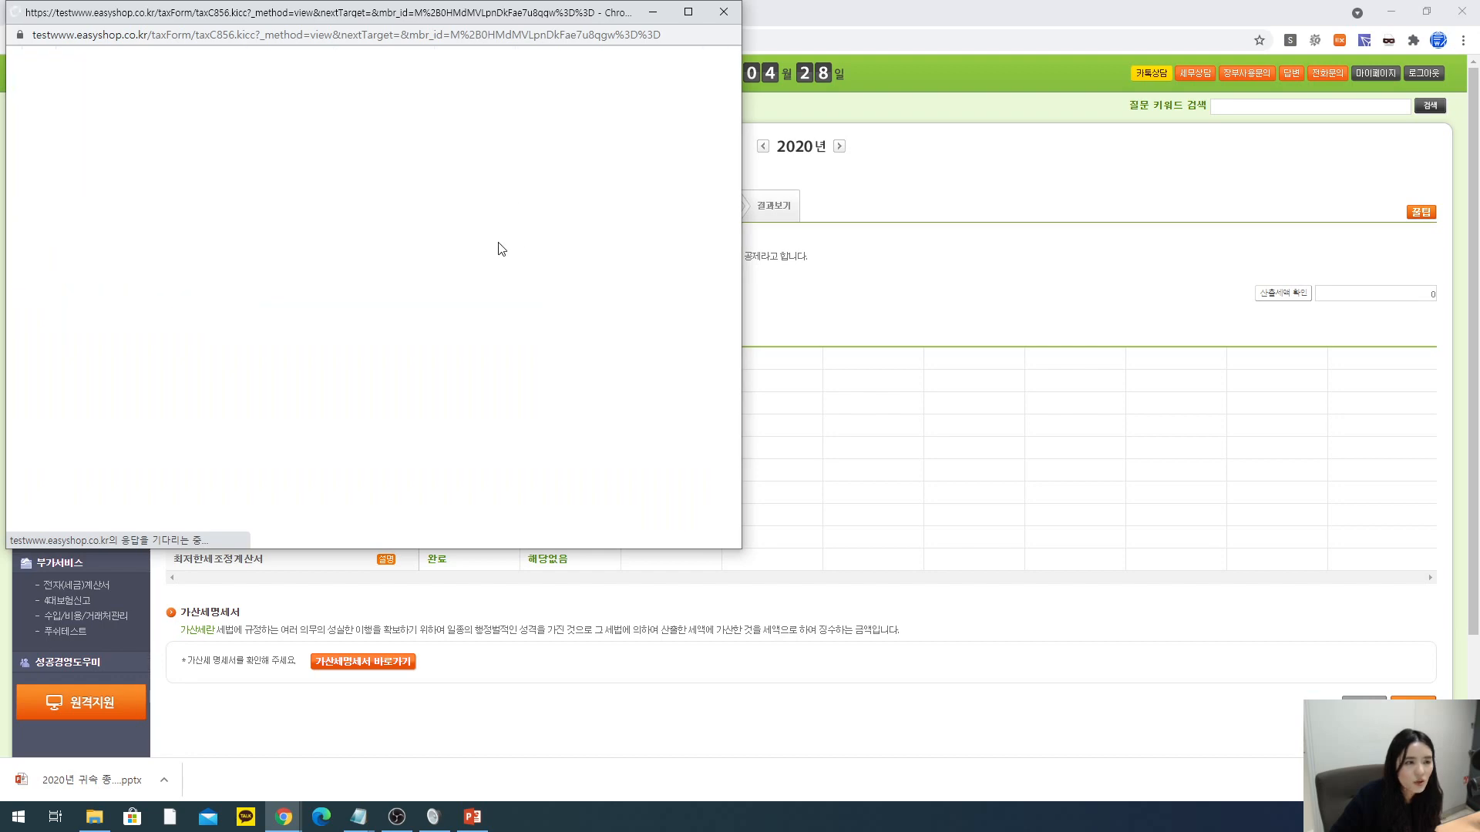
pyautogui.click(510, 118)
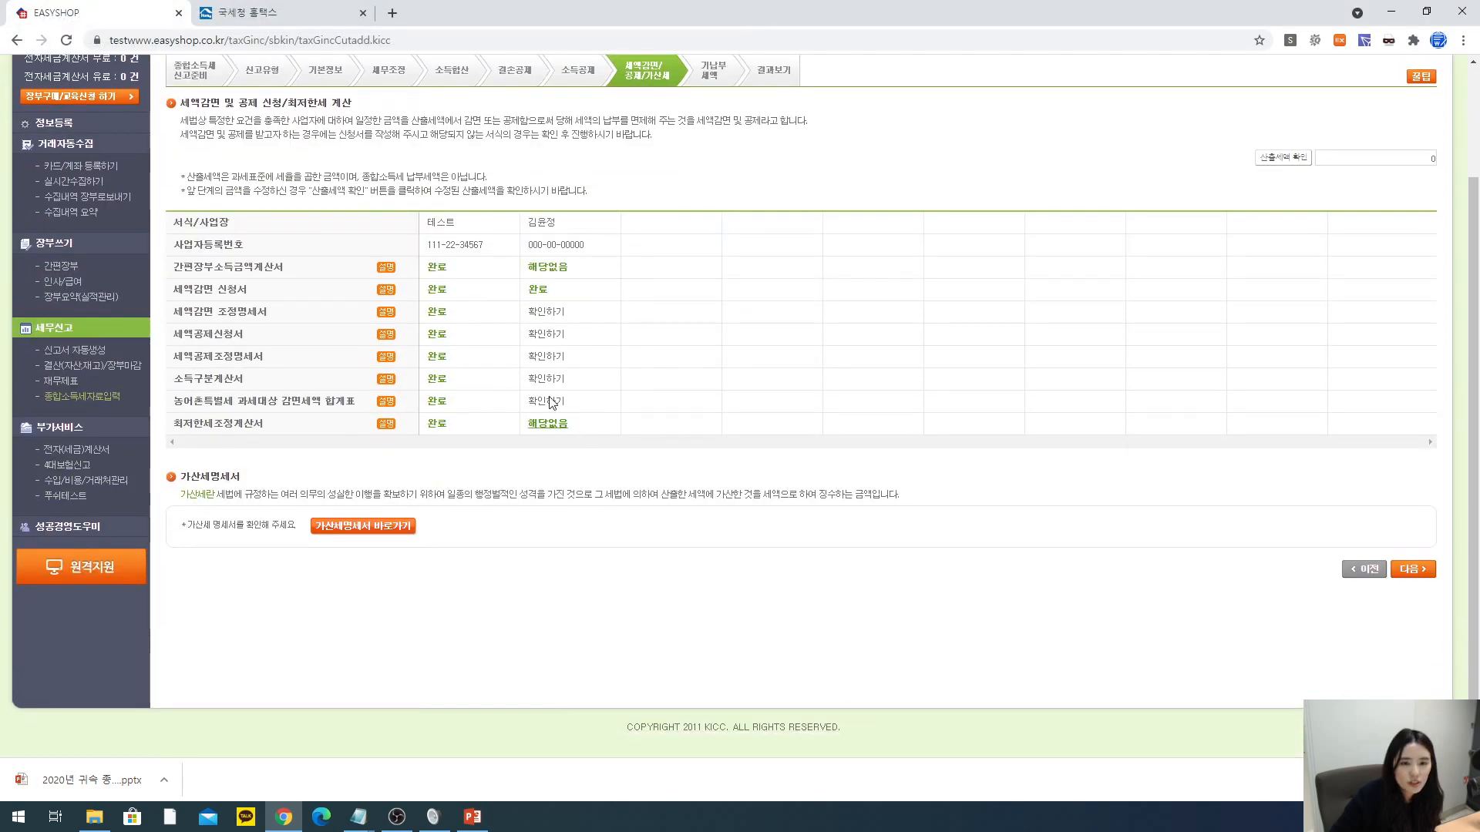
pyautogui.click(546, 311)
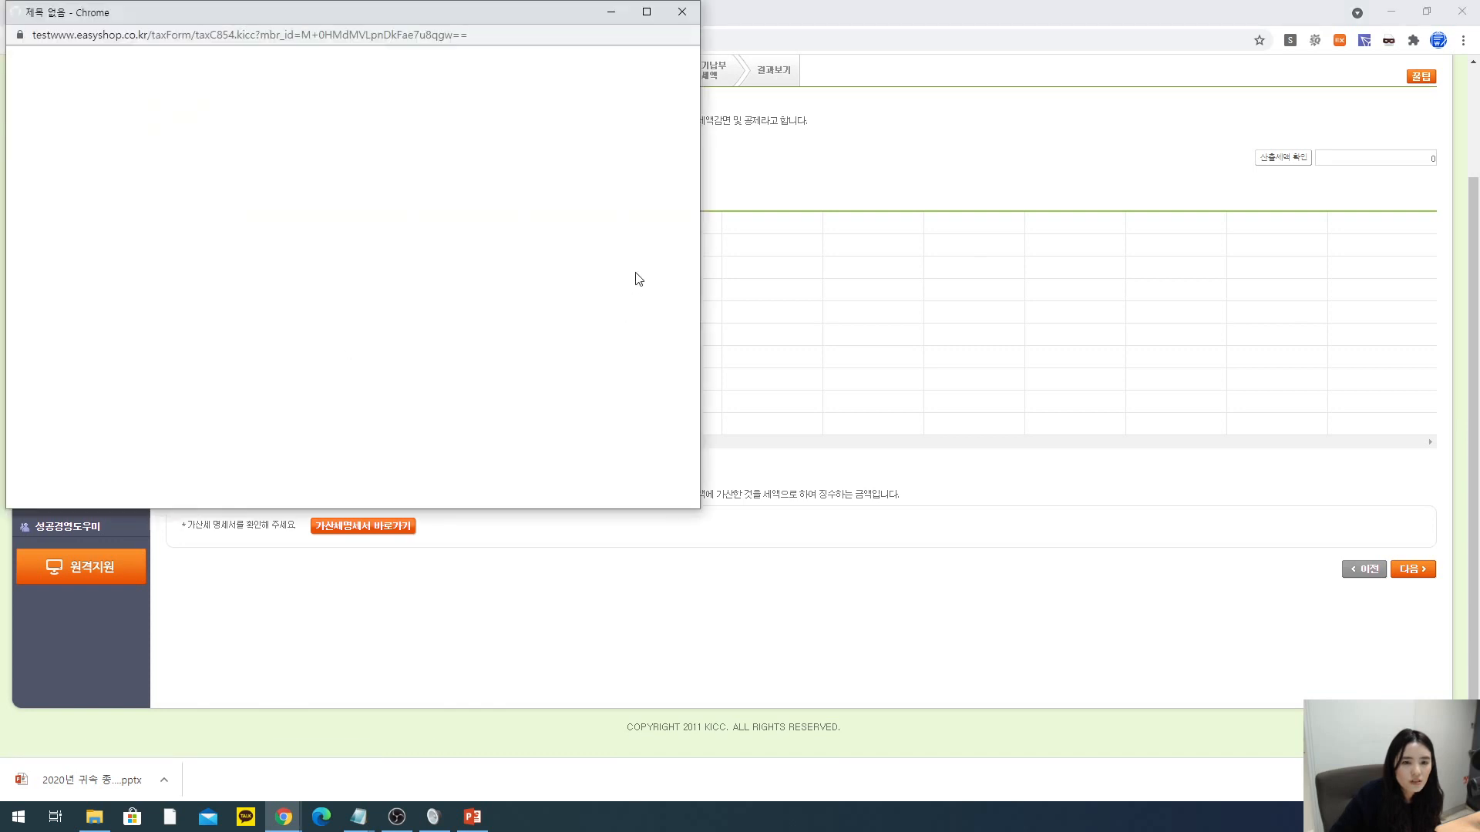
pyautogui.click(651, 464)
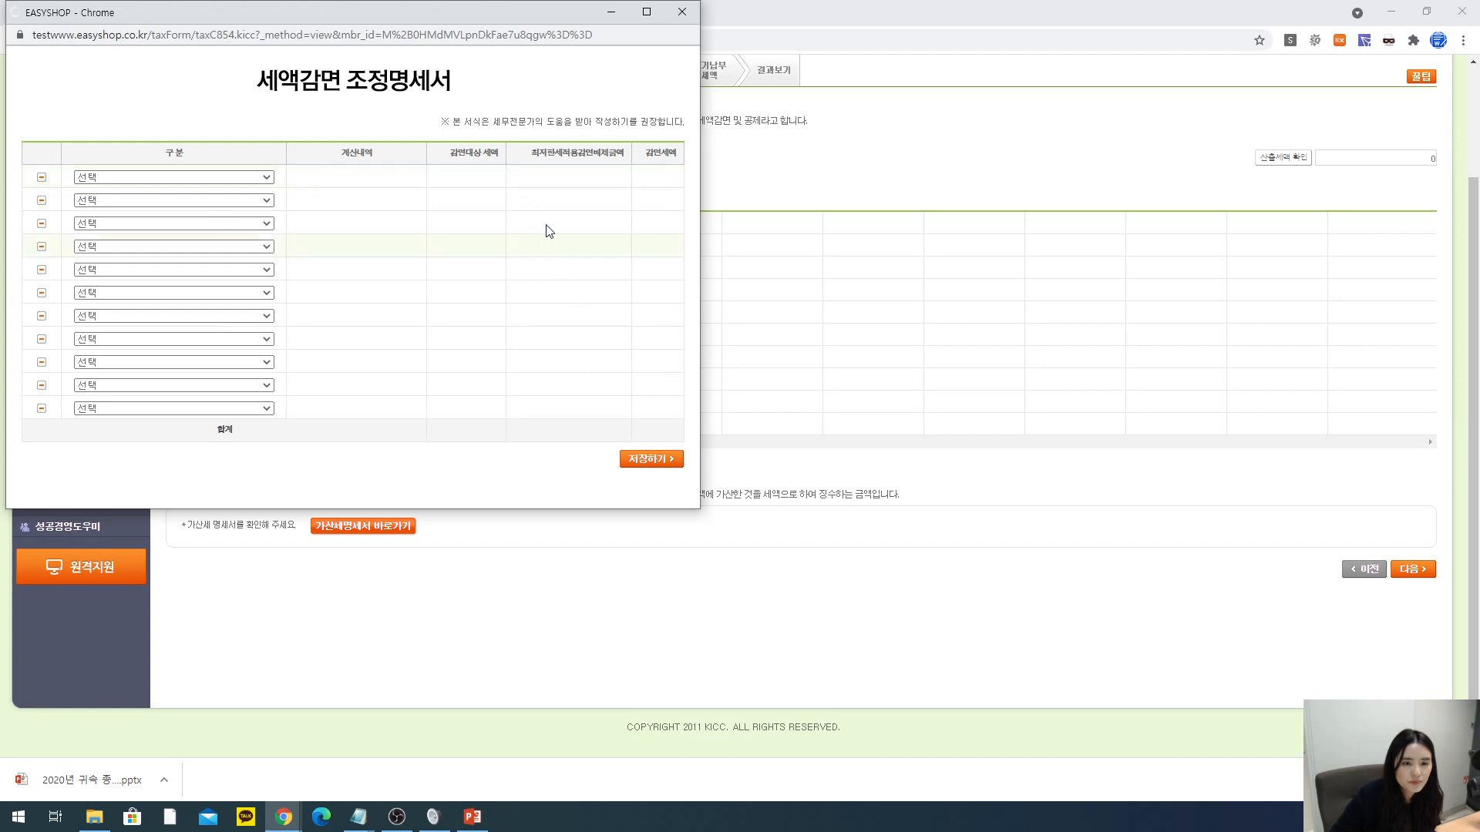
pyautogui.click(504, 120)
# - Save the 세액공제신청서 and the 세액공제조정명세서 for the second business without adding entries
pyautogui.click(551, 334)
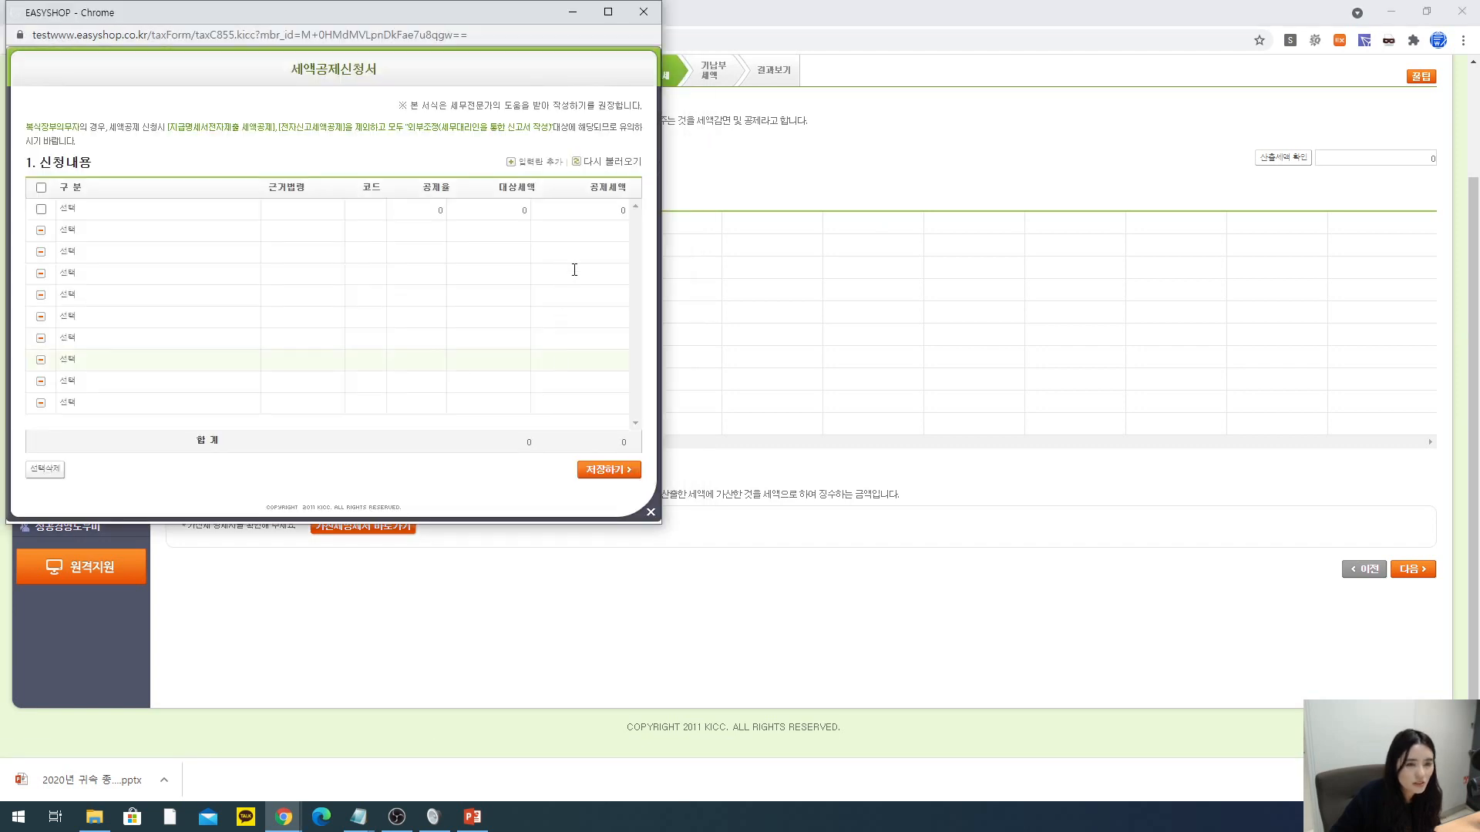
pyautogui.click(609, 471)
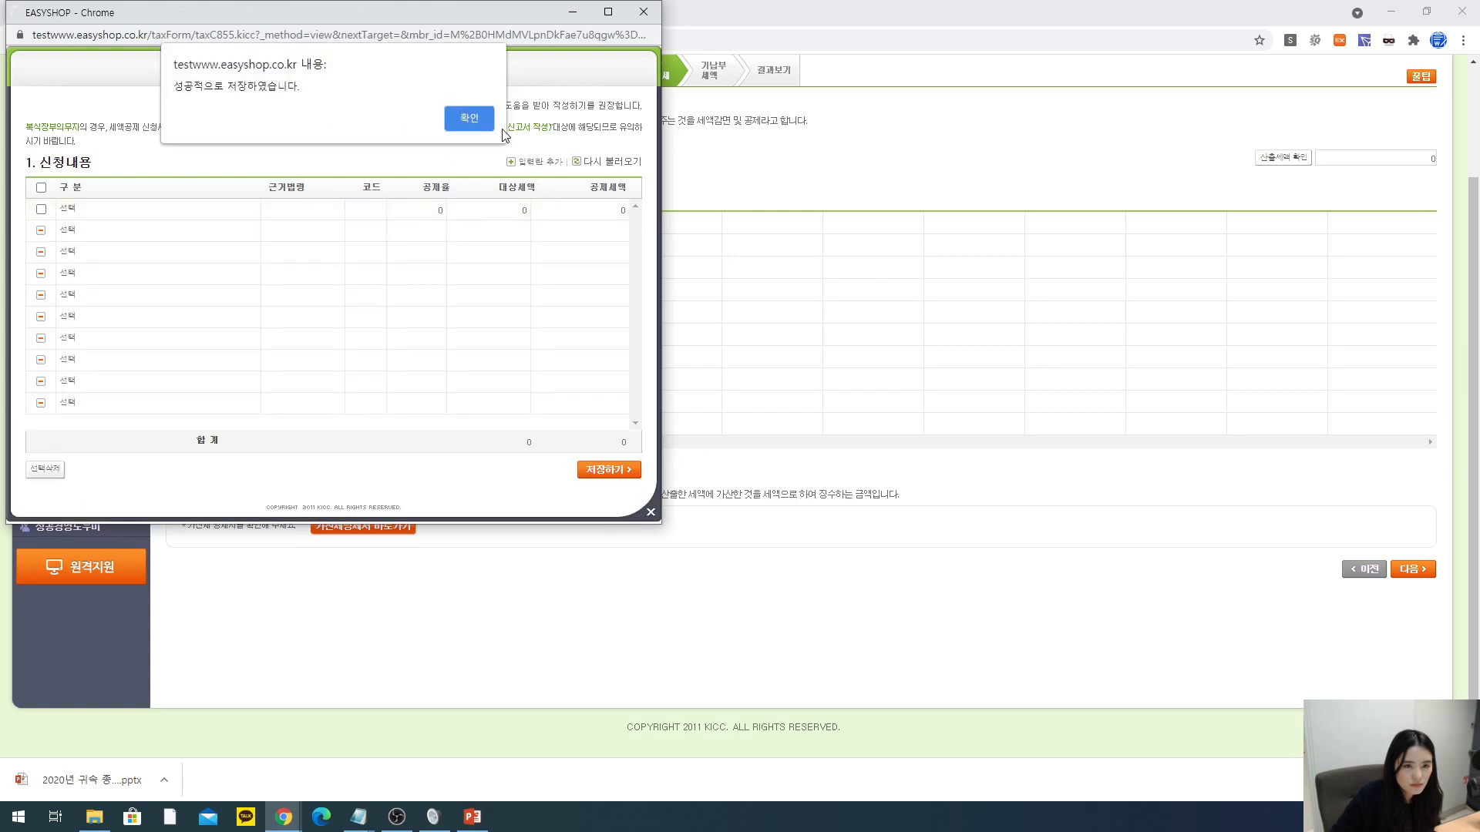
pyautogui.click(484, 120)
pyautogui.click(542, 362)
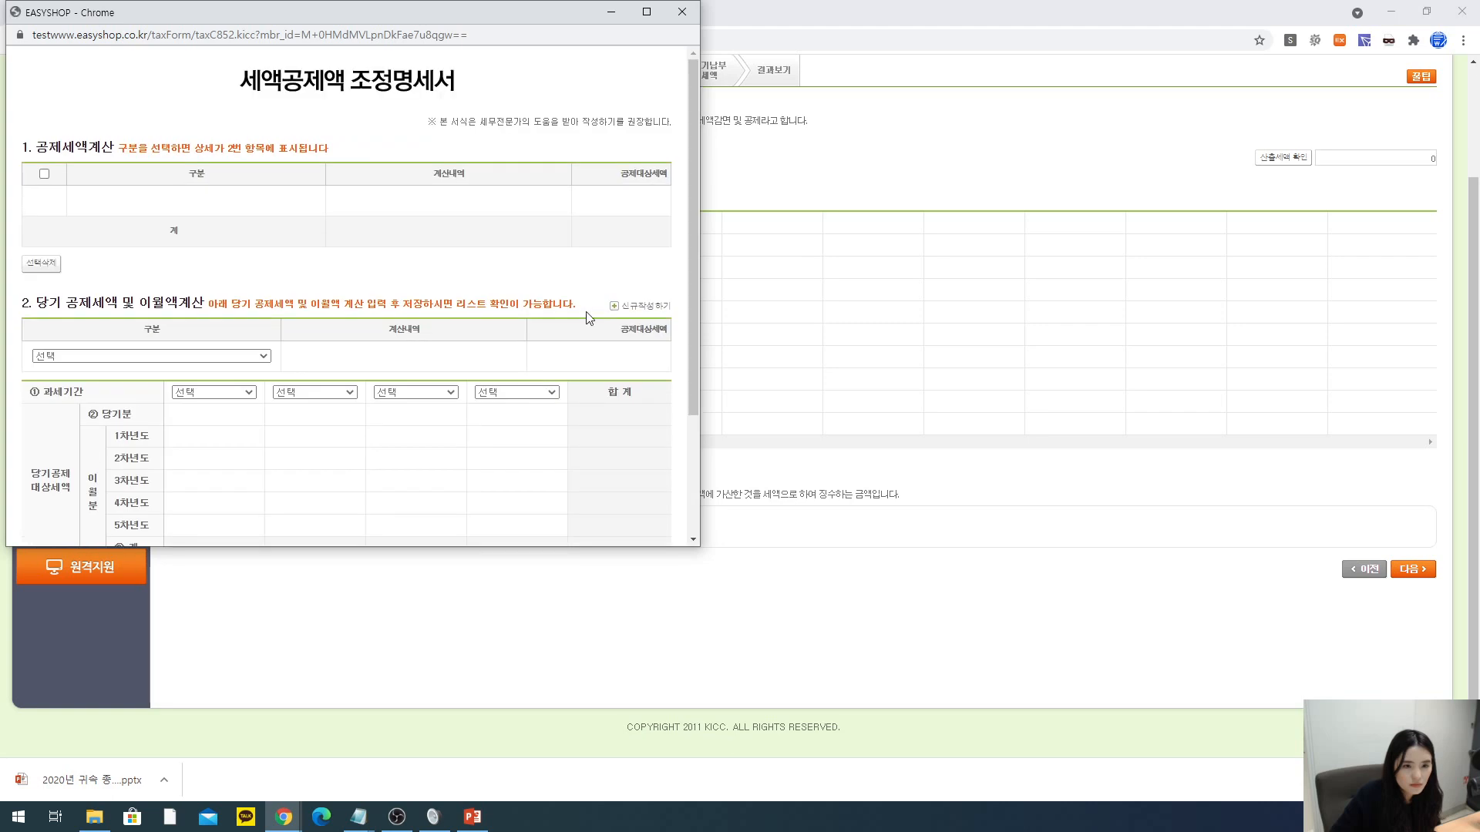
pyautogui.scroll(-3, 690, 360)
pyautogui.click(625, 514)
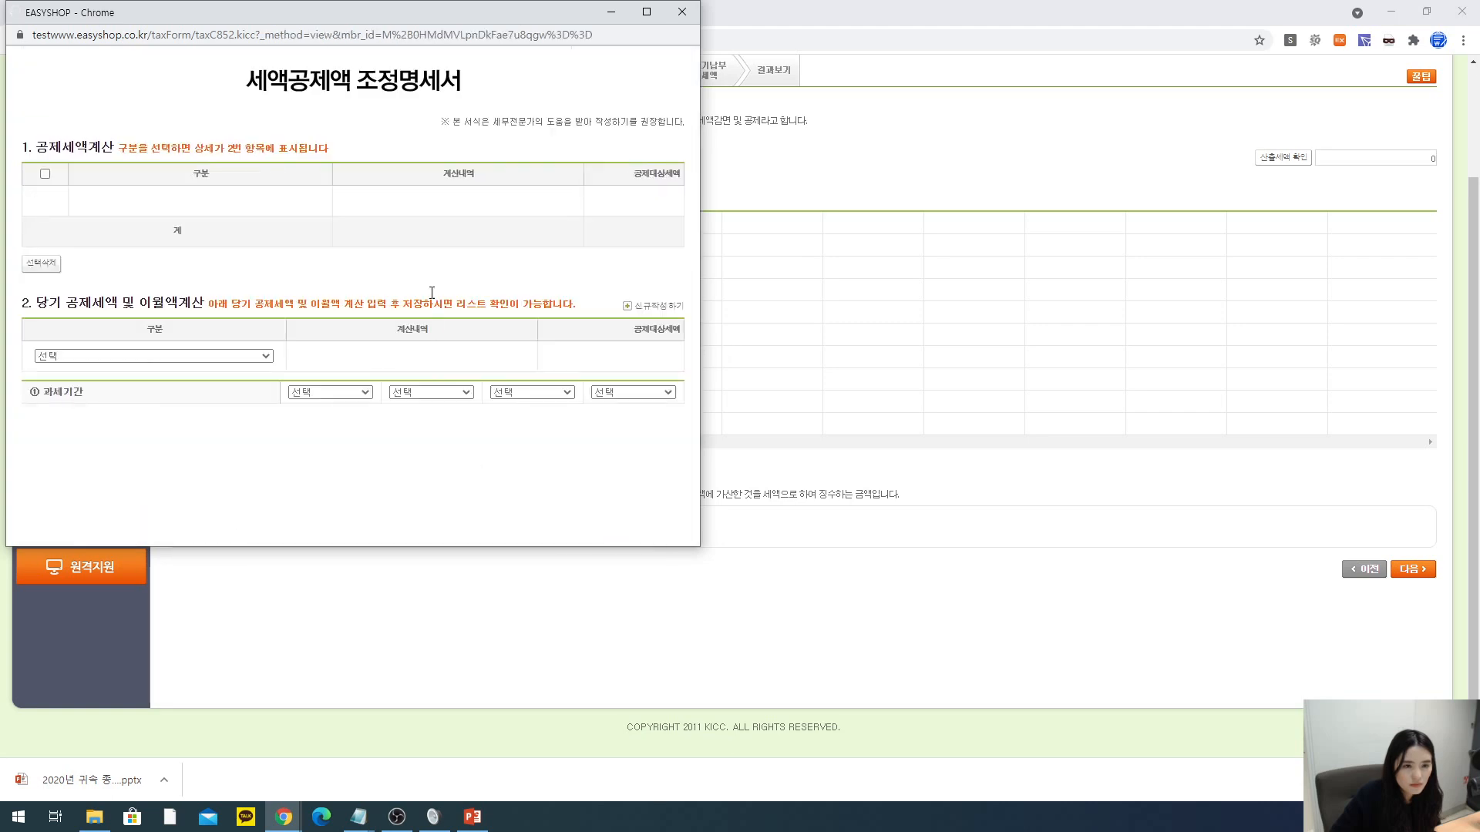
pyautogui.click(488, 114)
# - Open the second business's 소득구분계산서 and save it without entering amounts
pyautogui.click(553, 379)
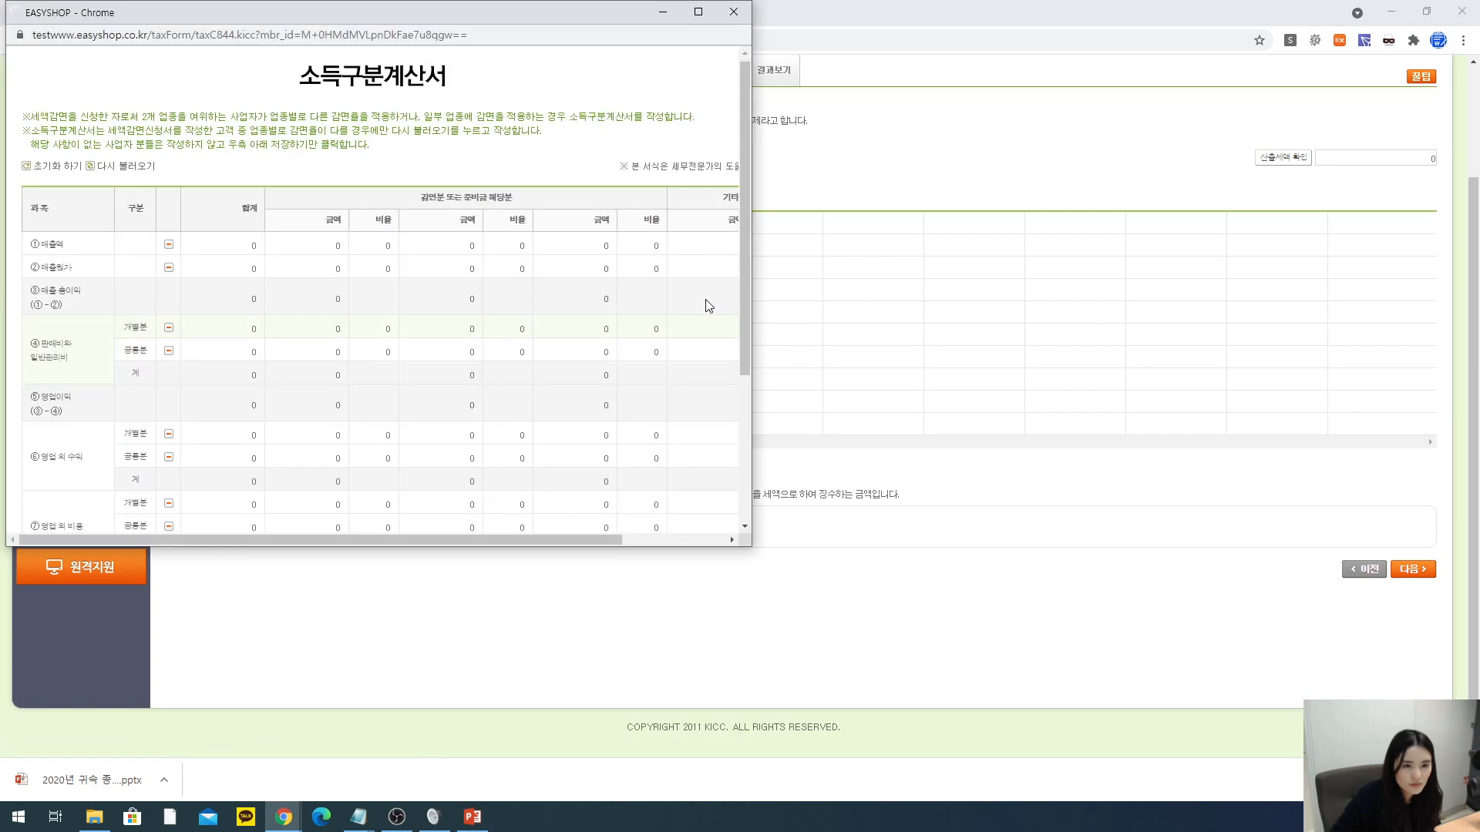
pyautogui.scroll(-5, 567, 500)
pyautogui.moveTo(562, 534); pyautogui.dragTo(667, 533)
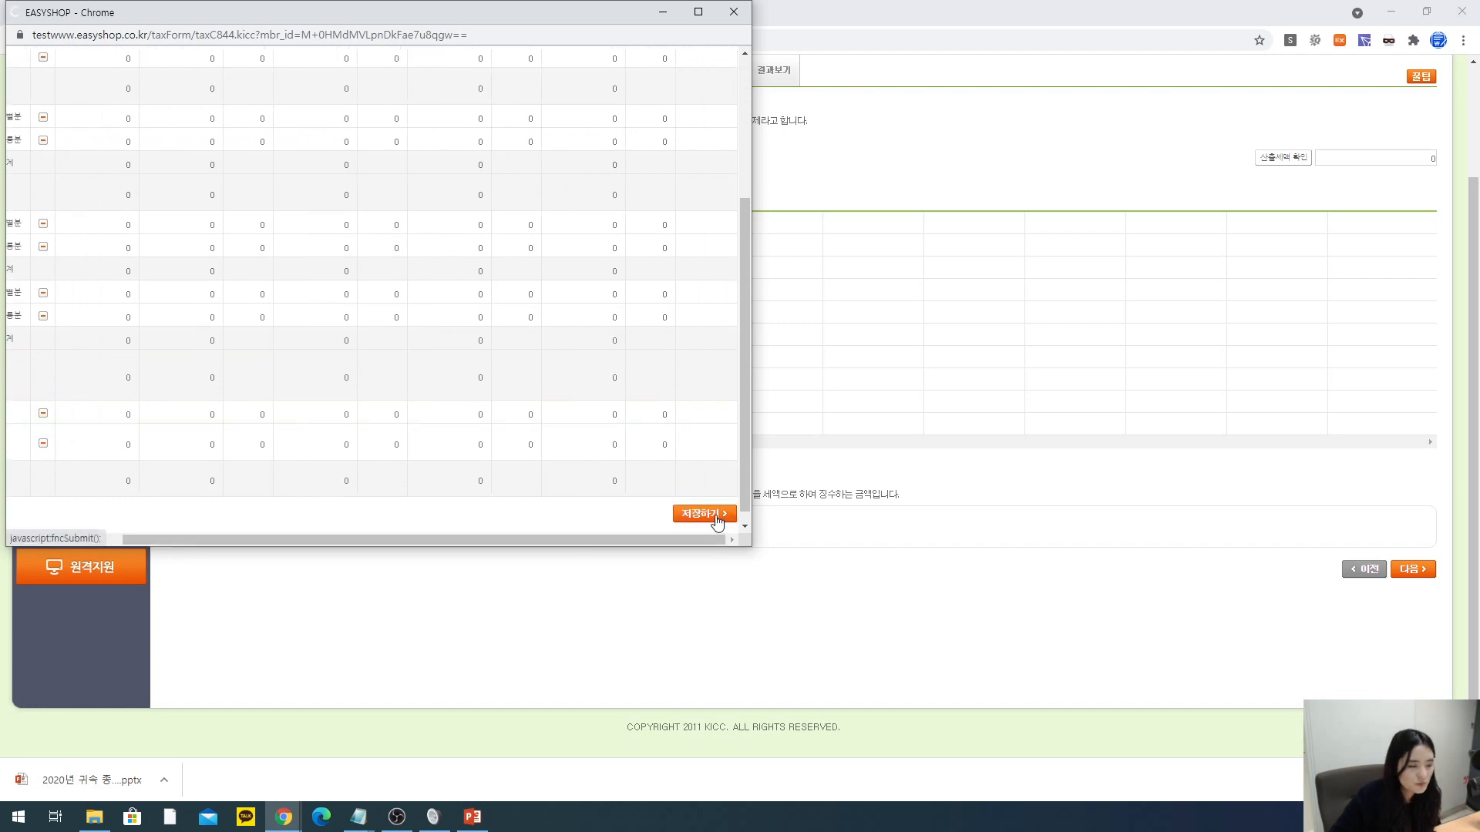
pyautogui.click(715, 516)
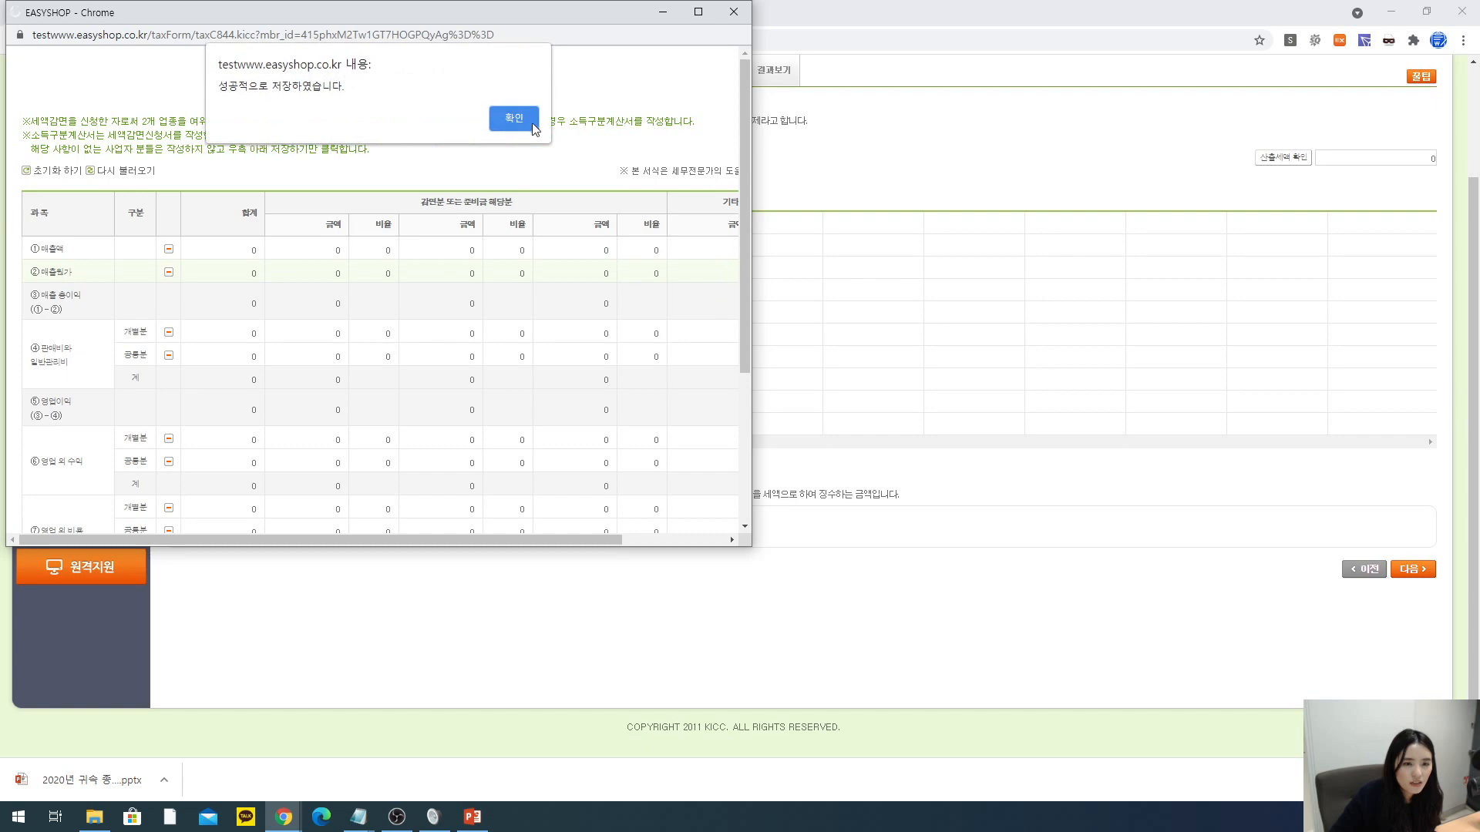
pyautogui.click(515, 123)
# - Save the second business's 농어촌특별세 과세대상 감면세액 합계표 without adding entries
pyautogui.click(545, 402)
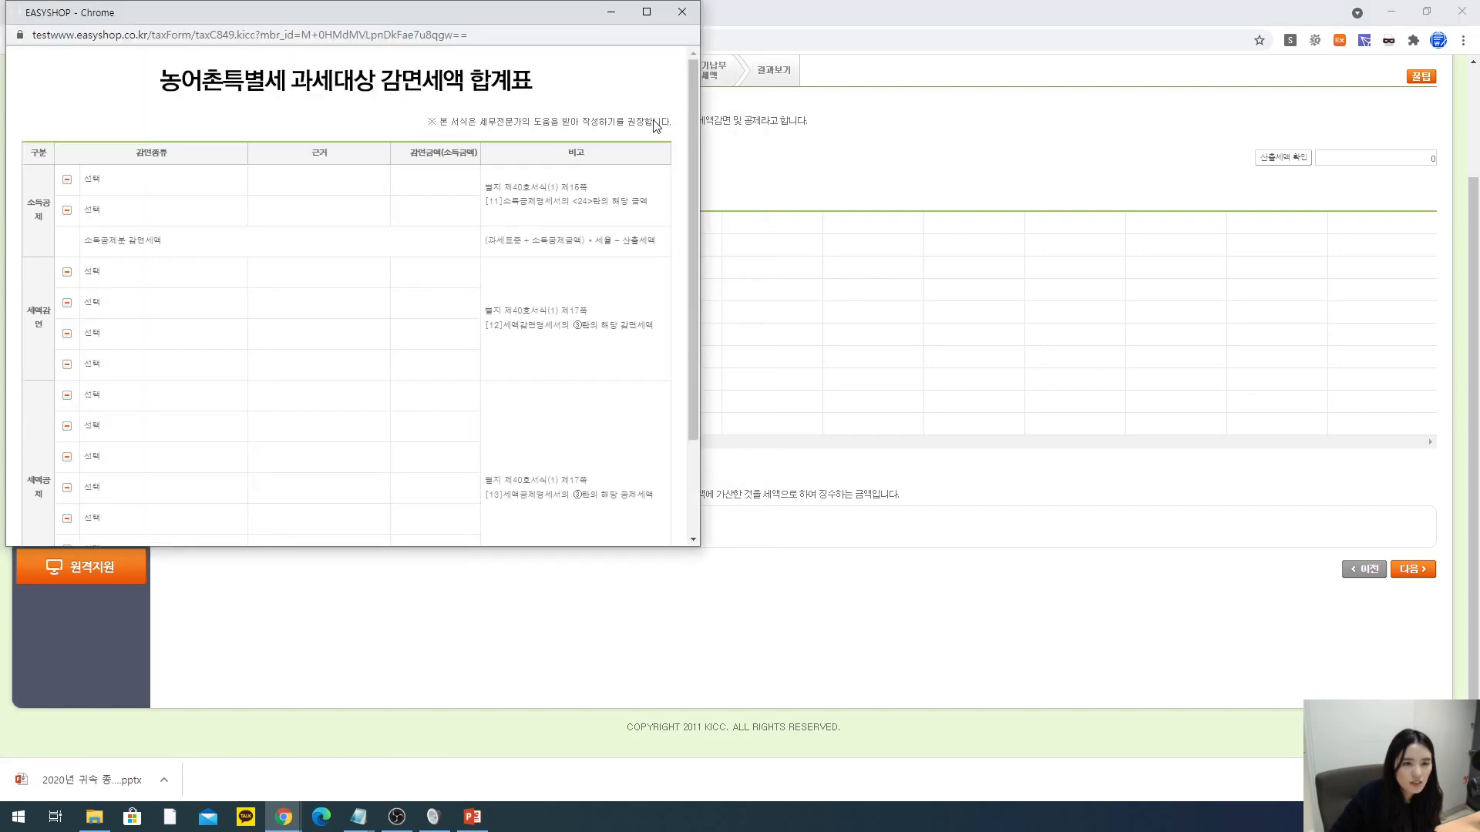
pyautogui.scroll(-5, 656, 335)
pyautogui.click(646, 517)
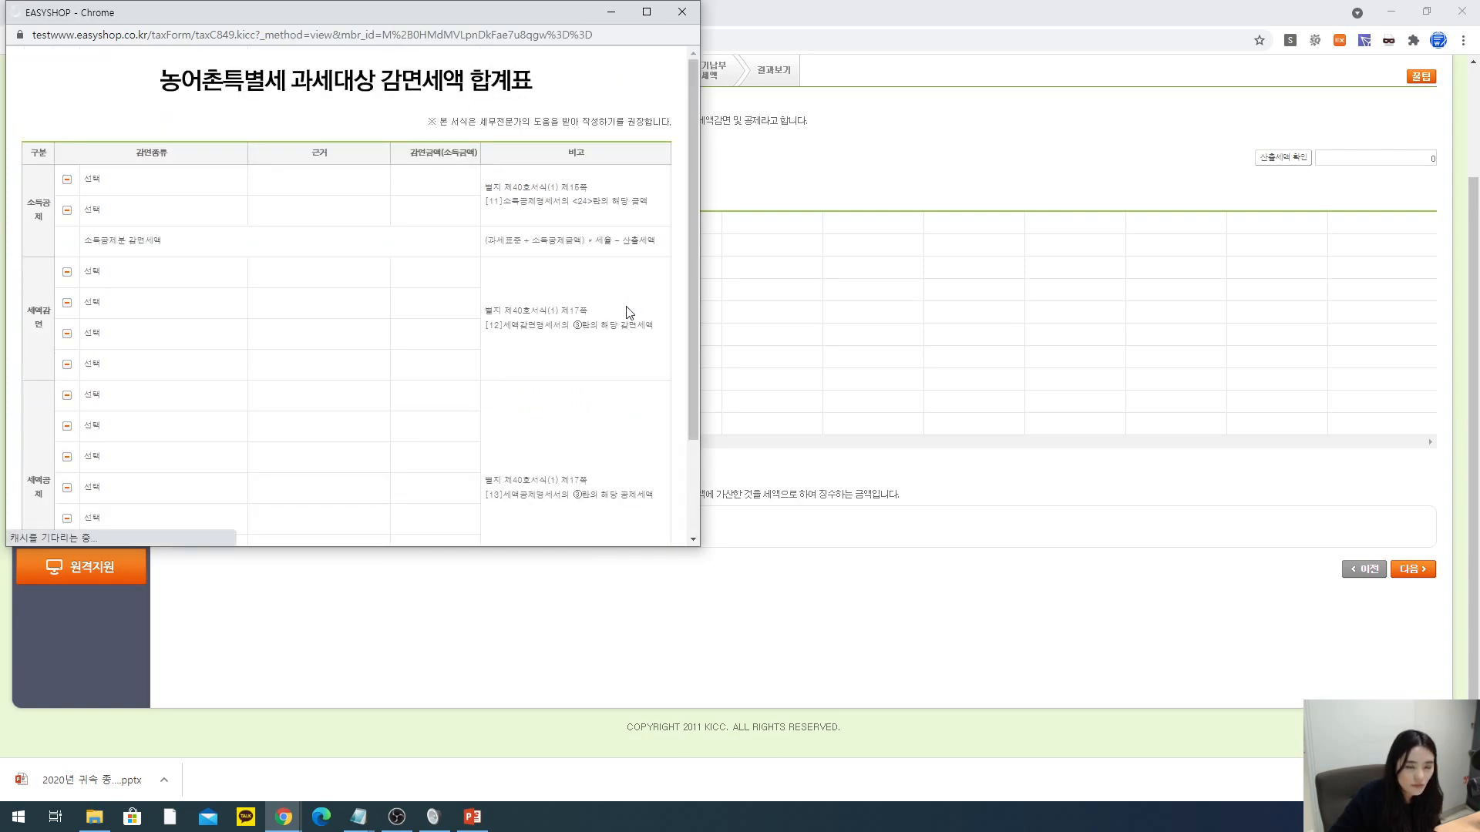
pyautogui.click(497, 121)
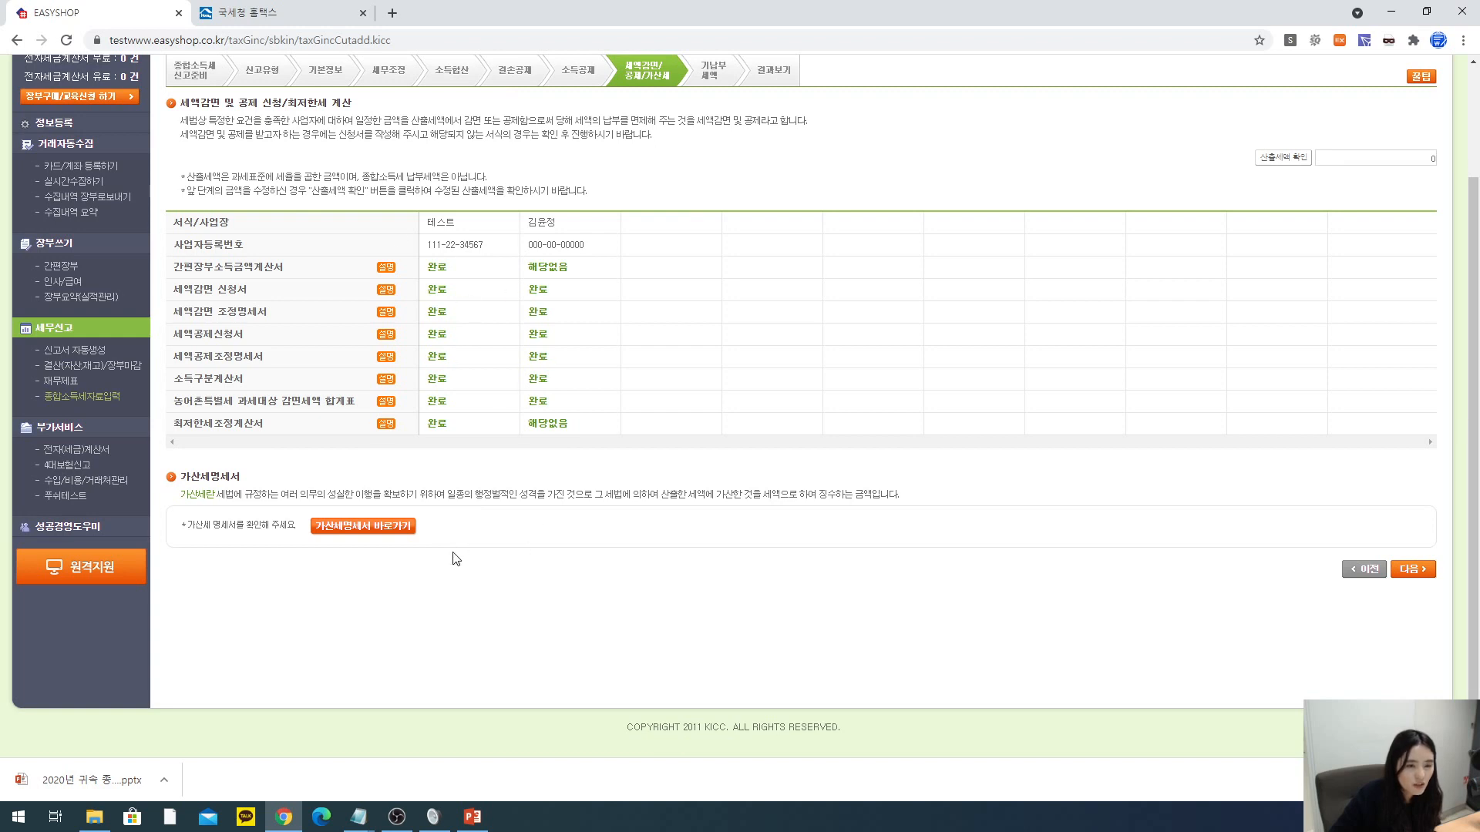
# - Open the 가산세명세서 and review its penalty items down to the 보고불성실 section
pyautogui.click(378, 527)
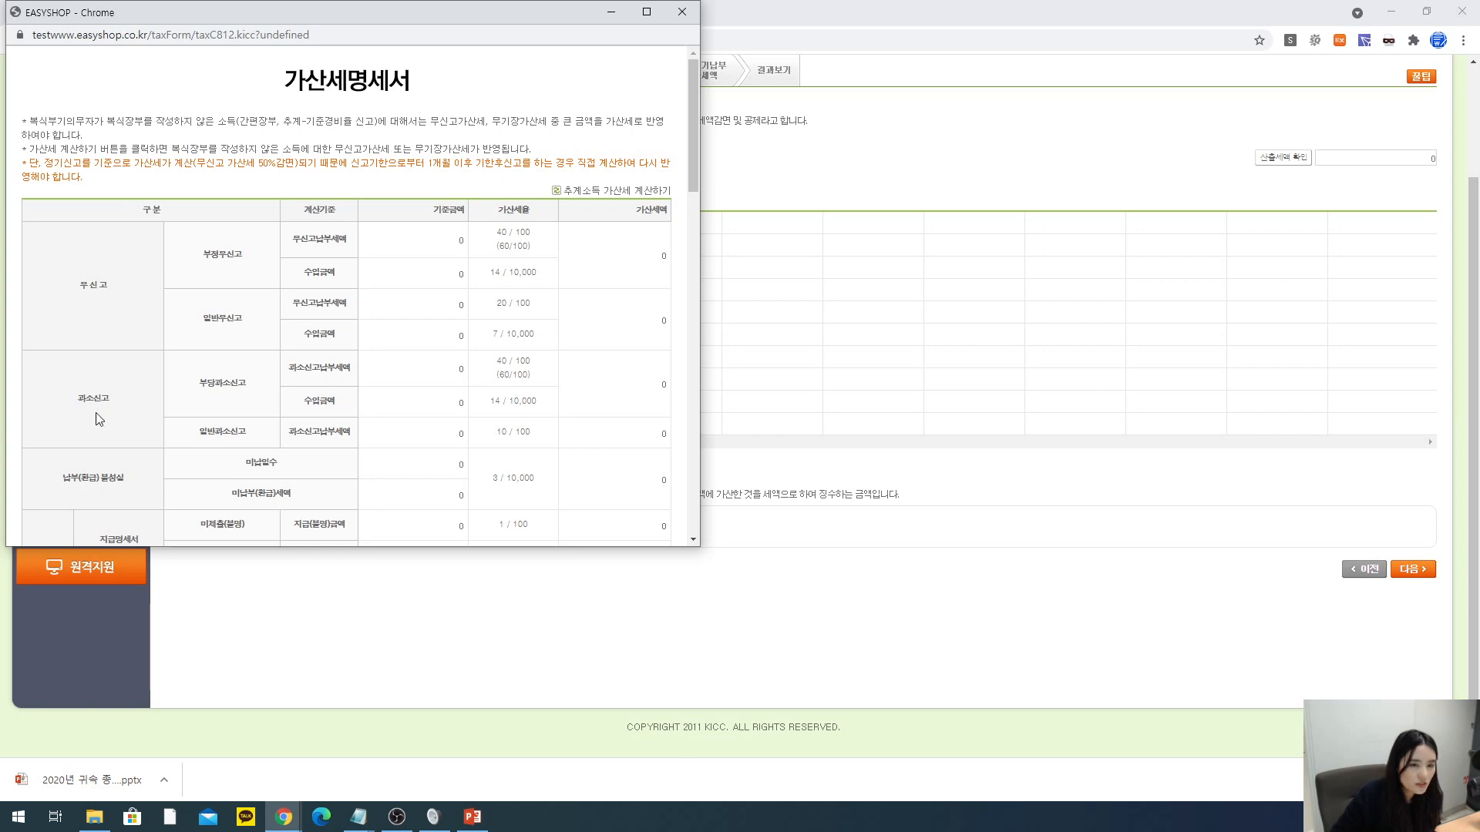
pyautogui.scroll(-2, 232, 416)
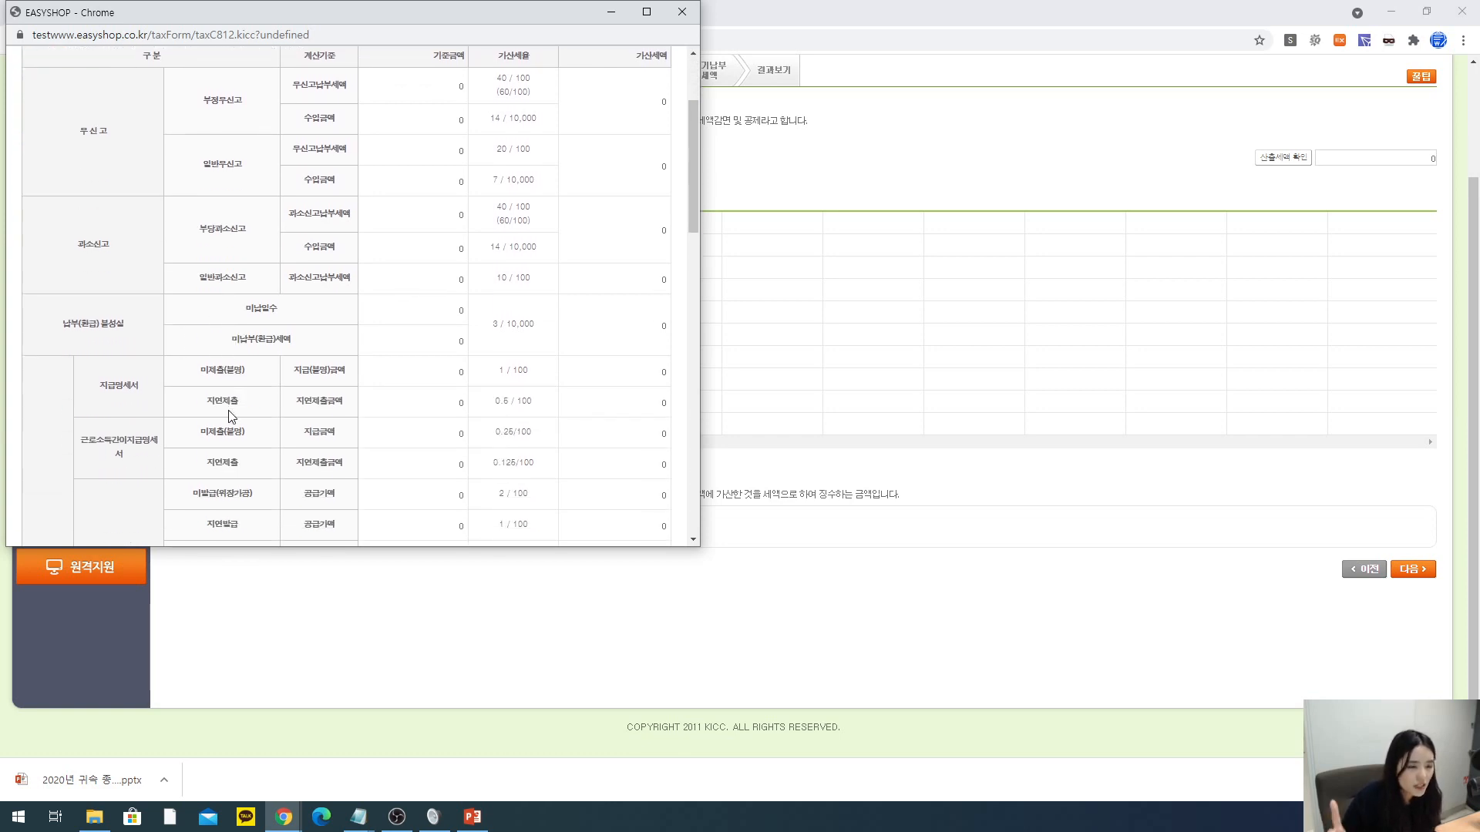
pyautogui.scroll(-2, 228, 410)
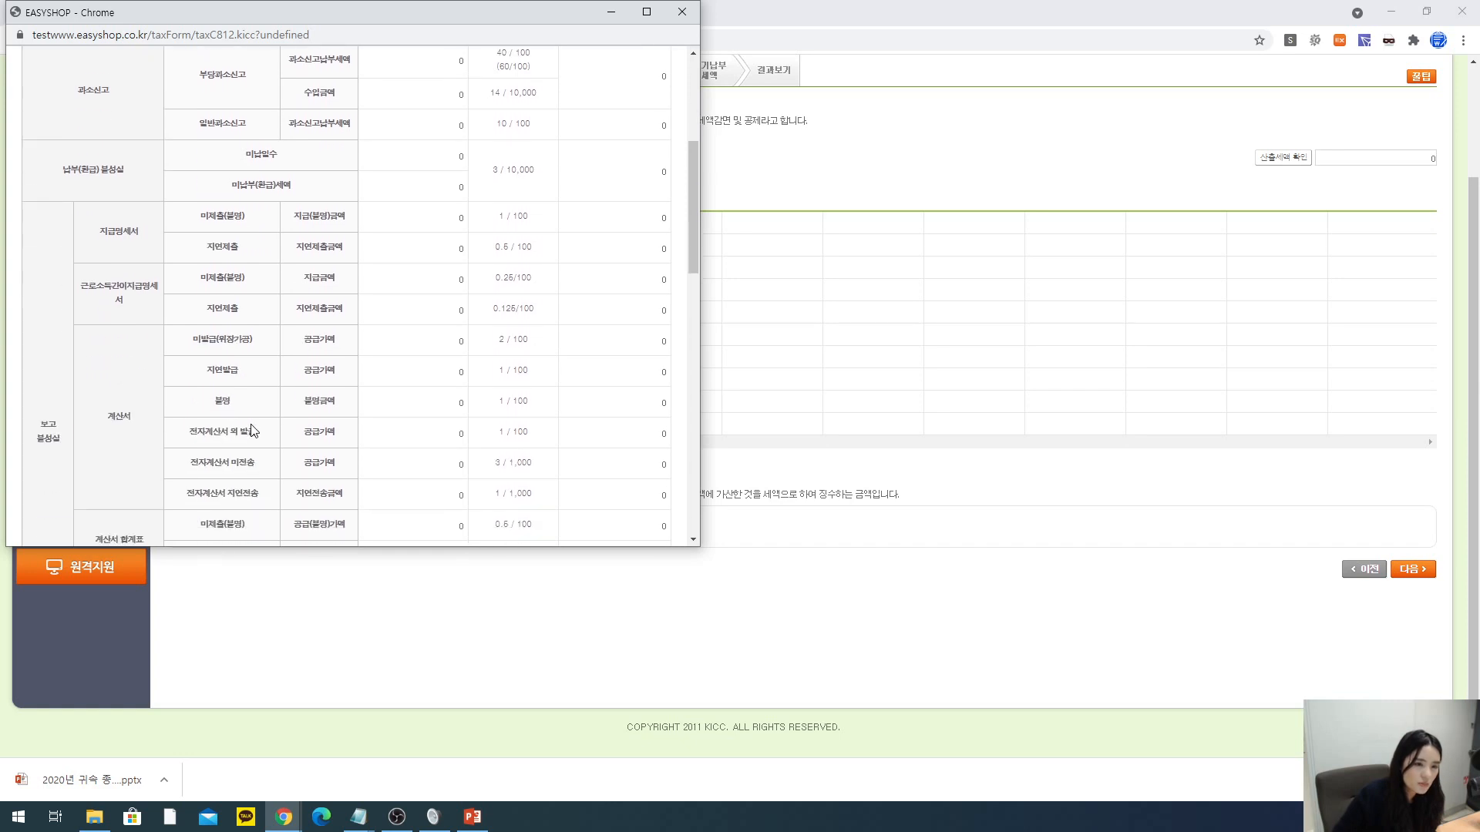
# - Try 5,000,000 as the 지연제출금액 for 지급명세서 in the 가산세명세서, and clear the entry
pyautogui.click(416, 247)
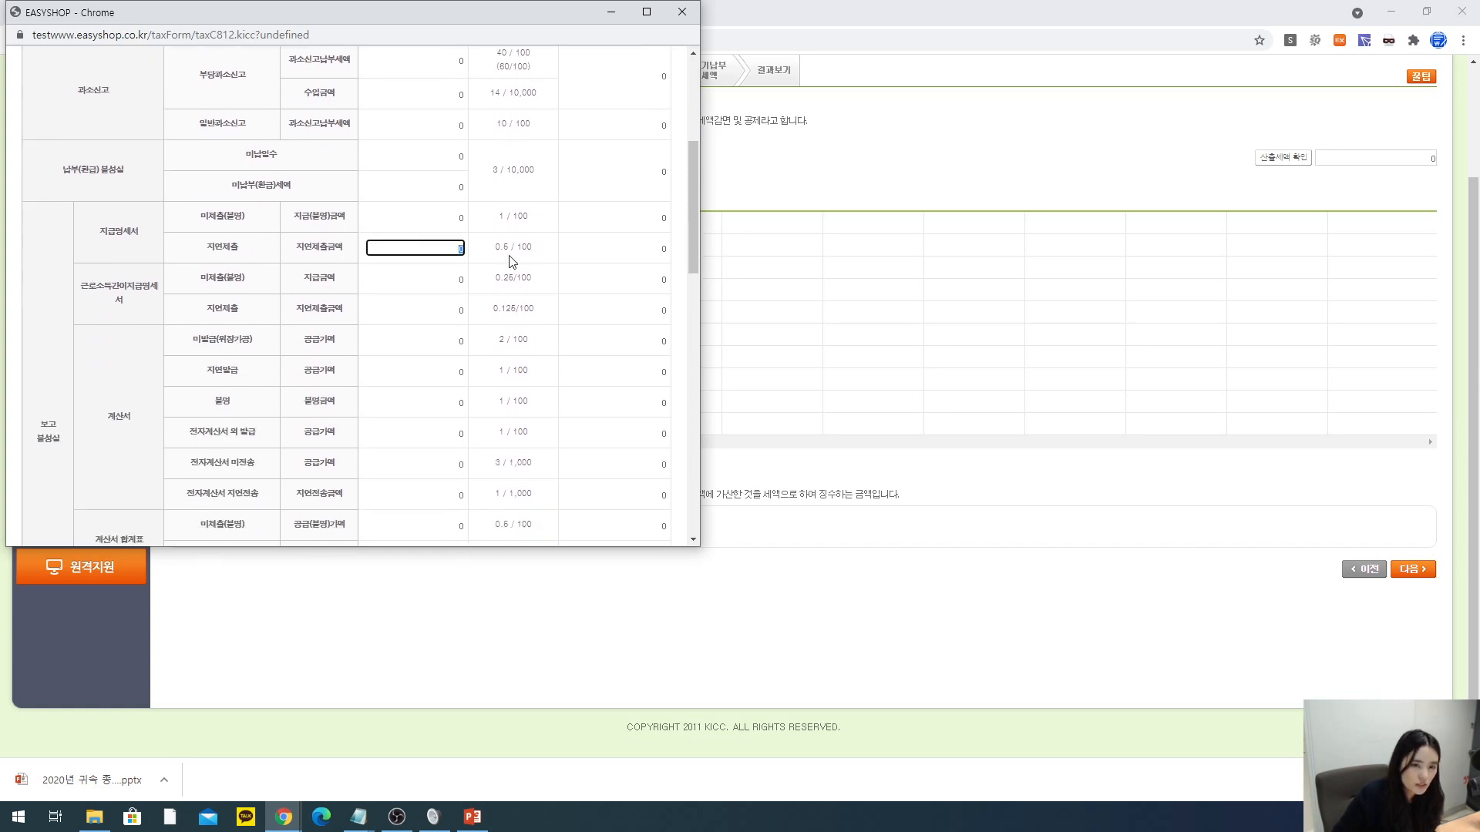
pyautogui.scroll(2, 512, 260)
pyautogui.scroll(3, 515, 263)
pyautogui.scroll(-4, 515, 263)
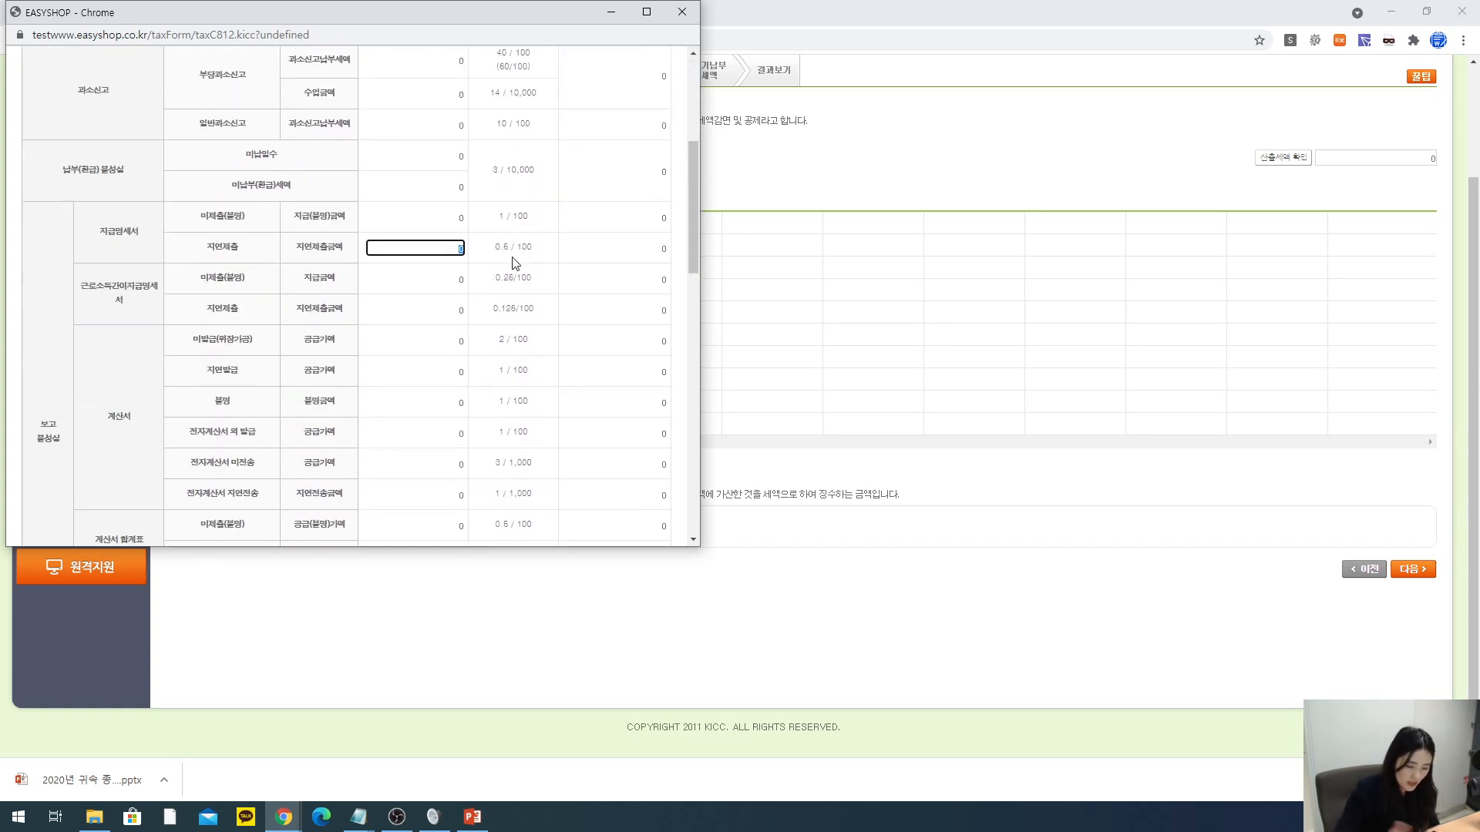
pyautogui.write('5,000,000')
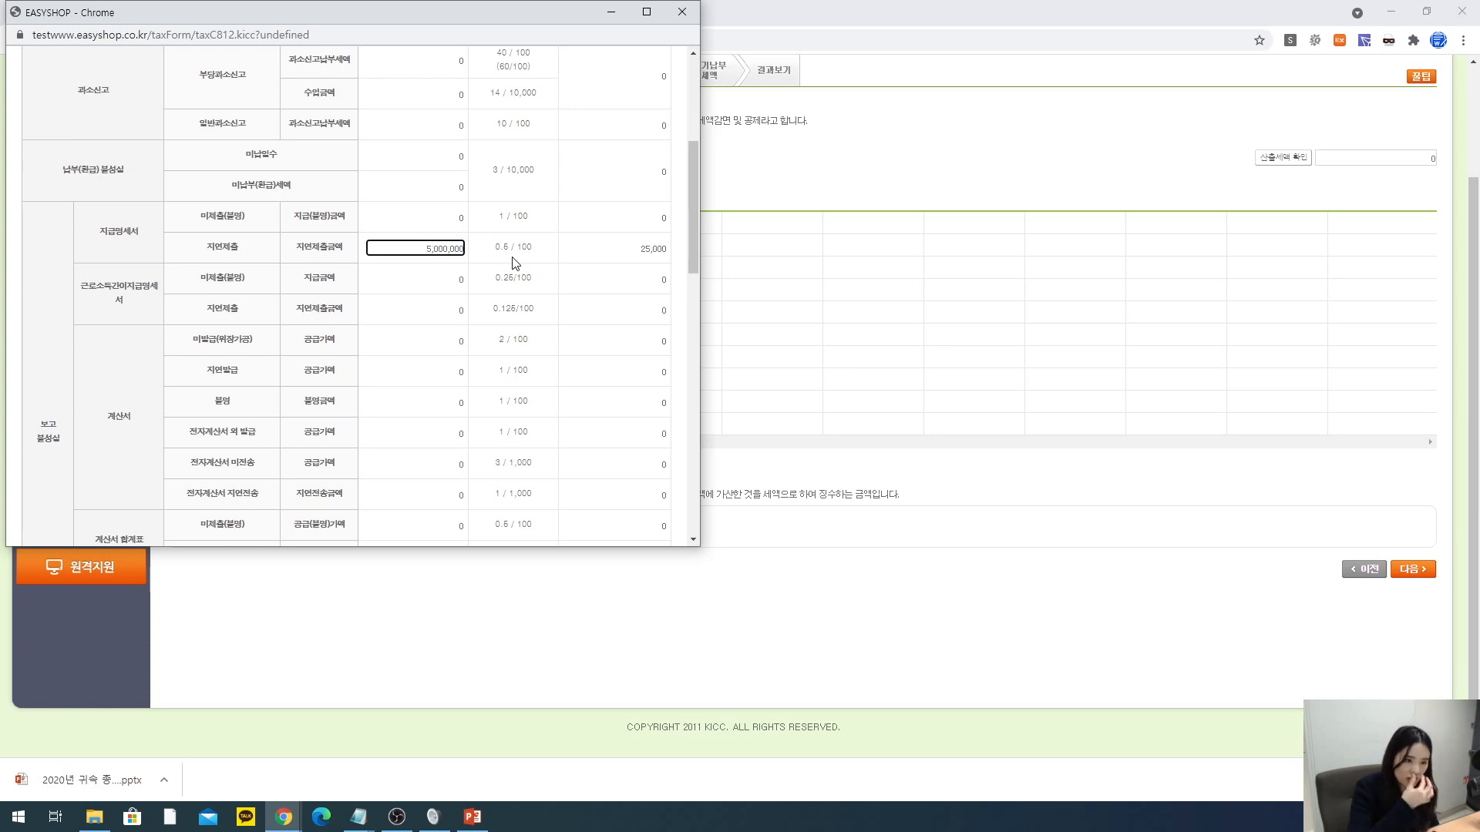
pyautogui.moveTo(410, 247); pyautogui.dragTo(628, 271)
pyautogui.click(628, 271)
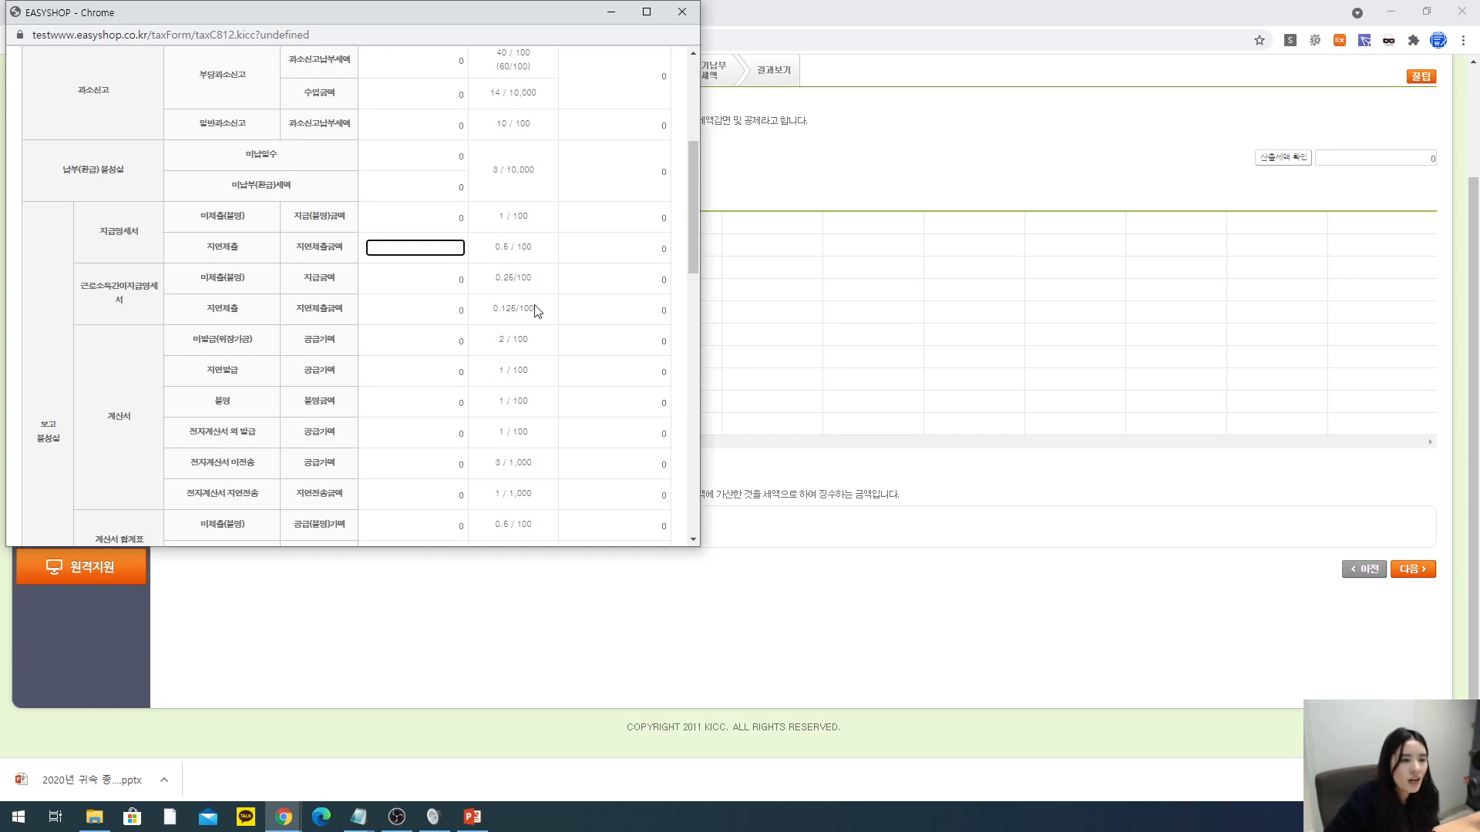
# - Review the remaining 가산세명세서 items, from 계산서 and 증빙불비 down to the 합계 row
pyautogui.scroll(-4, 539, 305)
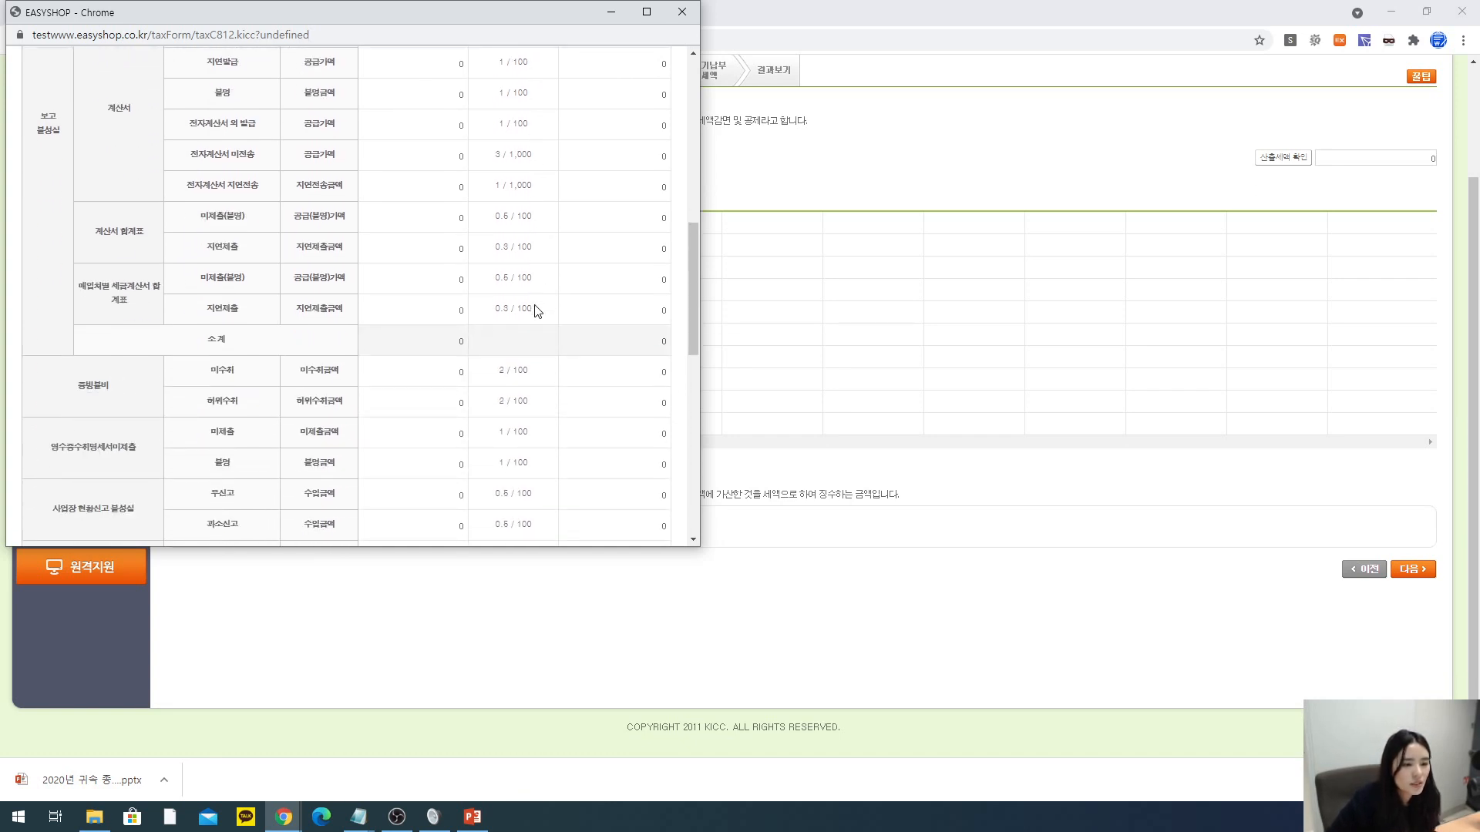
pyautogui.scroll(-1, 377, 328)
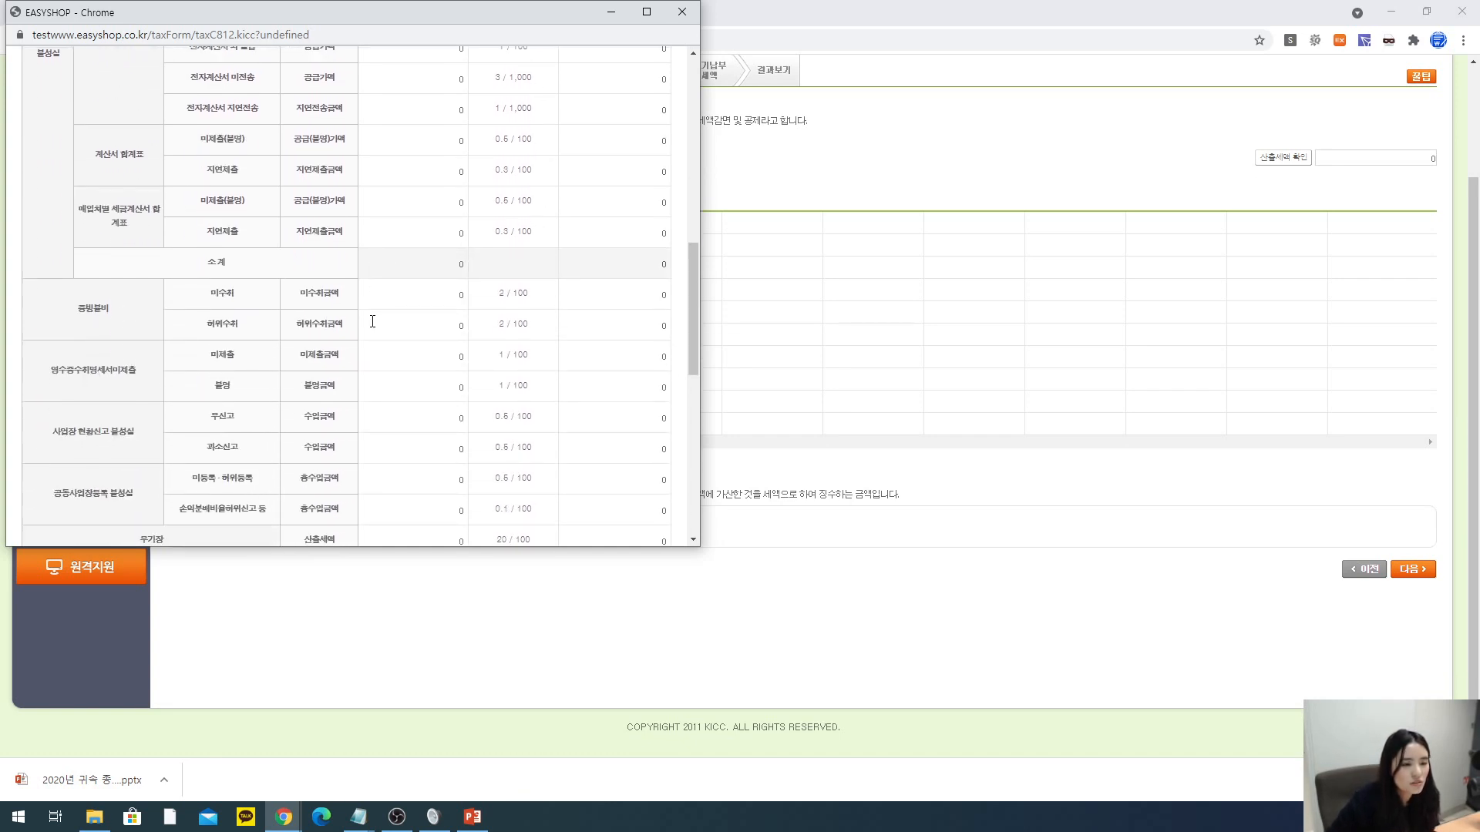
pyautogui.moveTo(64, 306); pyautogui.dragTo(125, 319)
pyautogui.click(125, 319)
pyautogui.scroll(-2, 128, 318)
pyautogui.scroll(-5, 128, 318)
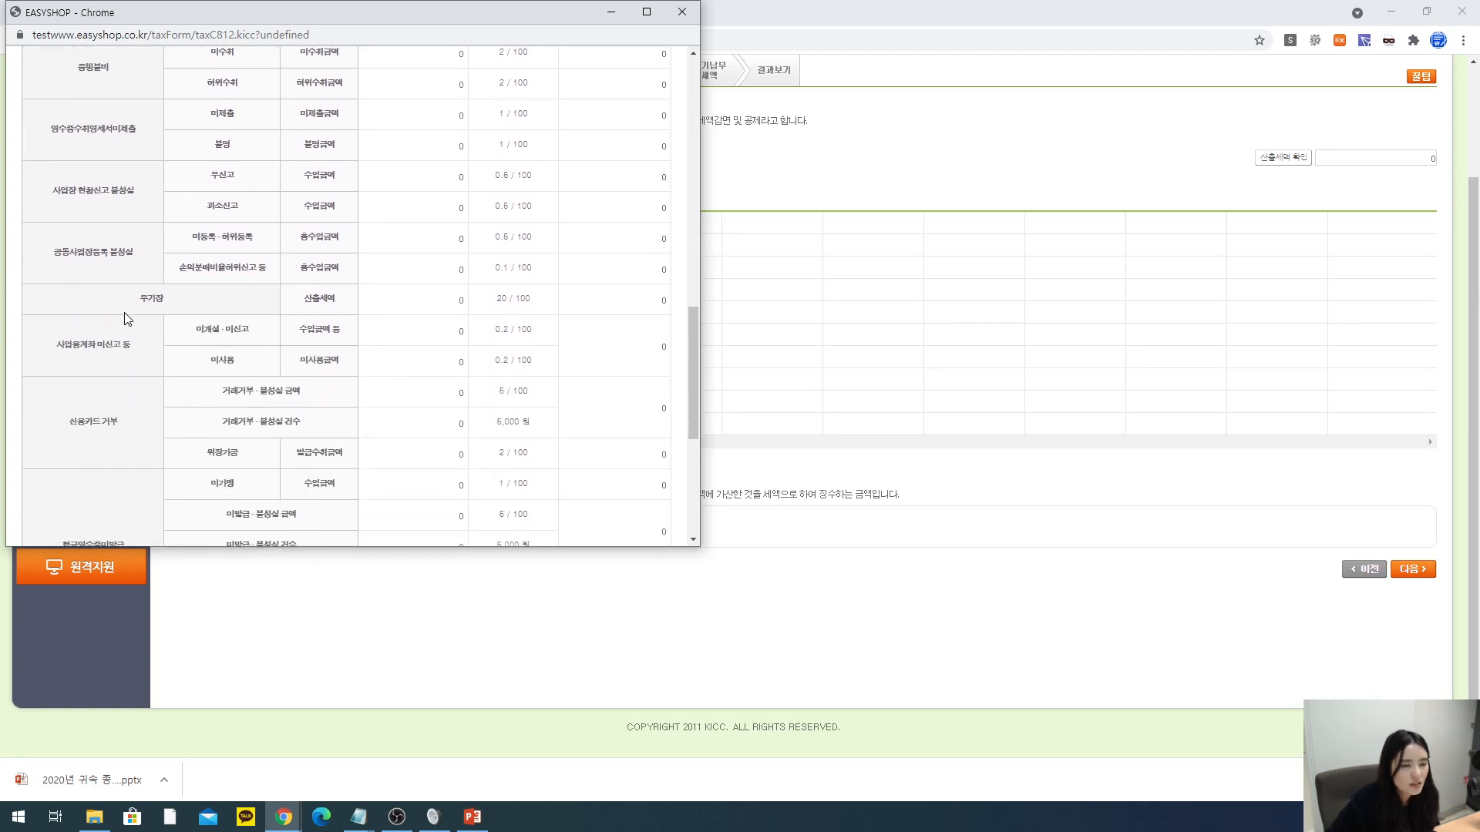
pyautogui.scroll(-1, 127, 318)
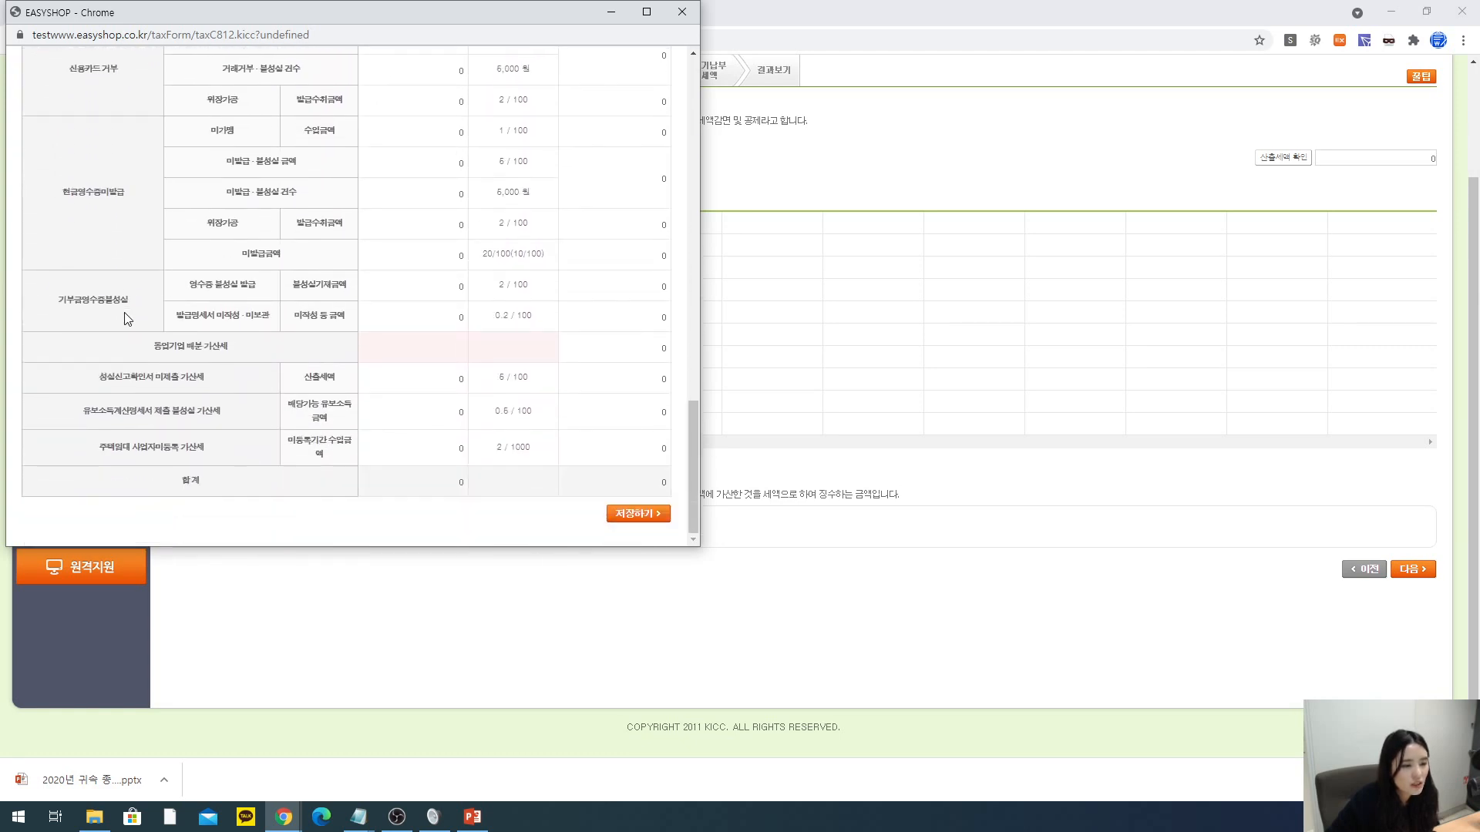
# - Try 50,000,000 as the 미수취금액 for 증빙불비 in the 가산세명세서, and clear the entry
pyautogui.scroll(5, 127, 318)
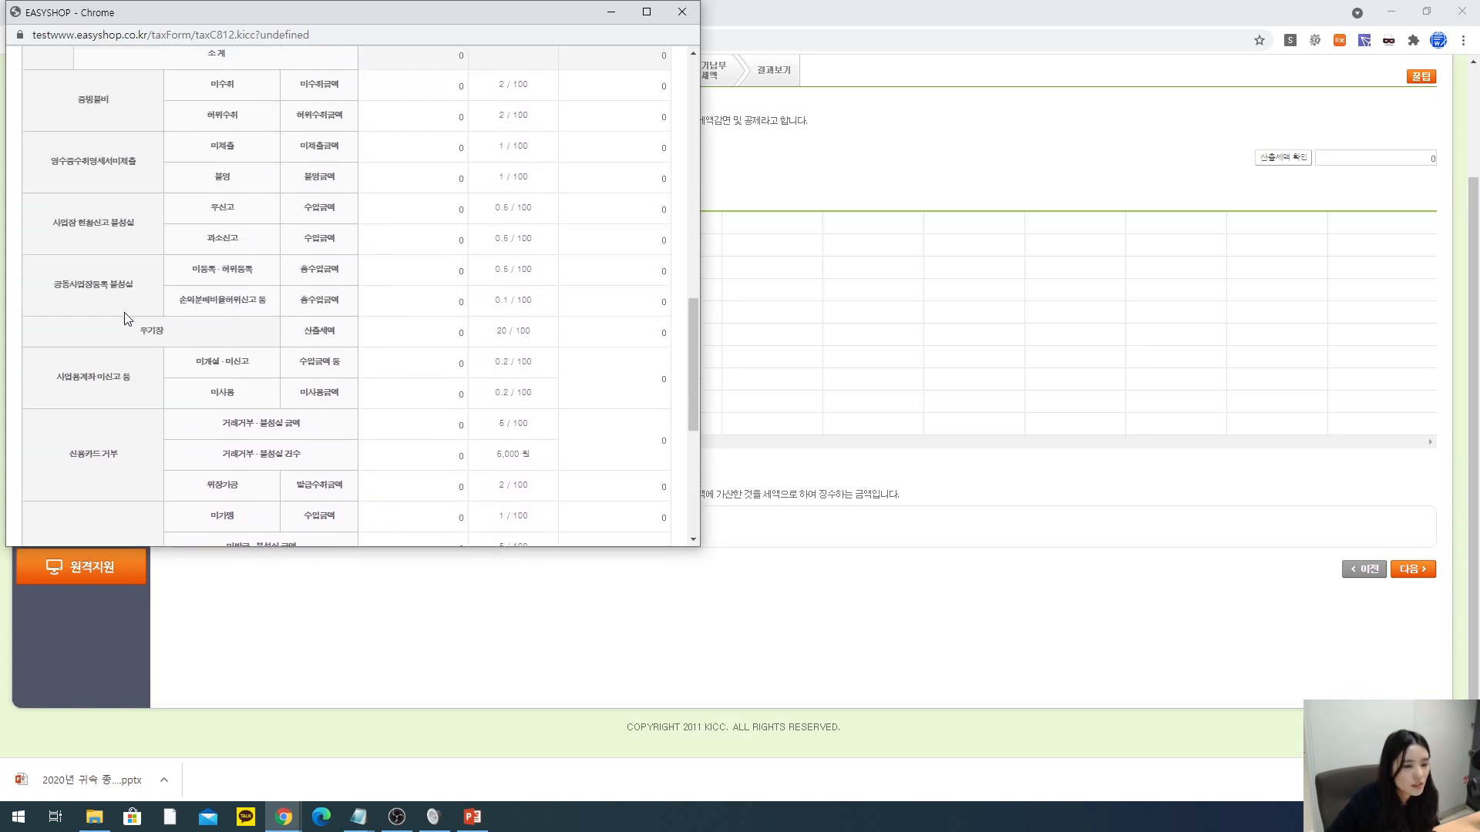
pyautogui.scroll(2, 127, 318)
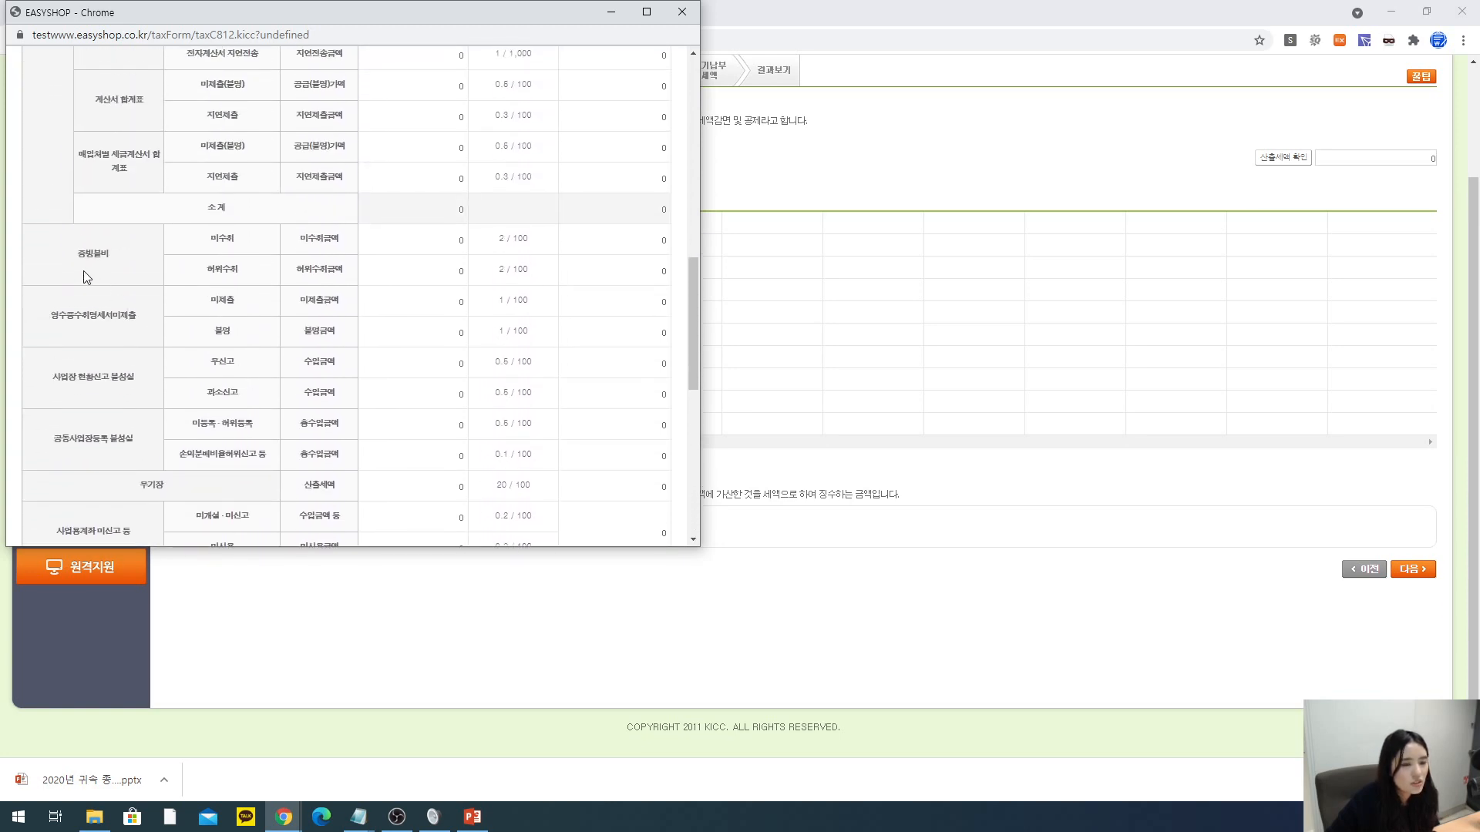
pyautogui.click(408, 243)
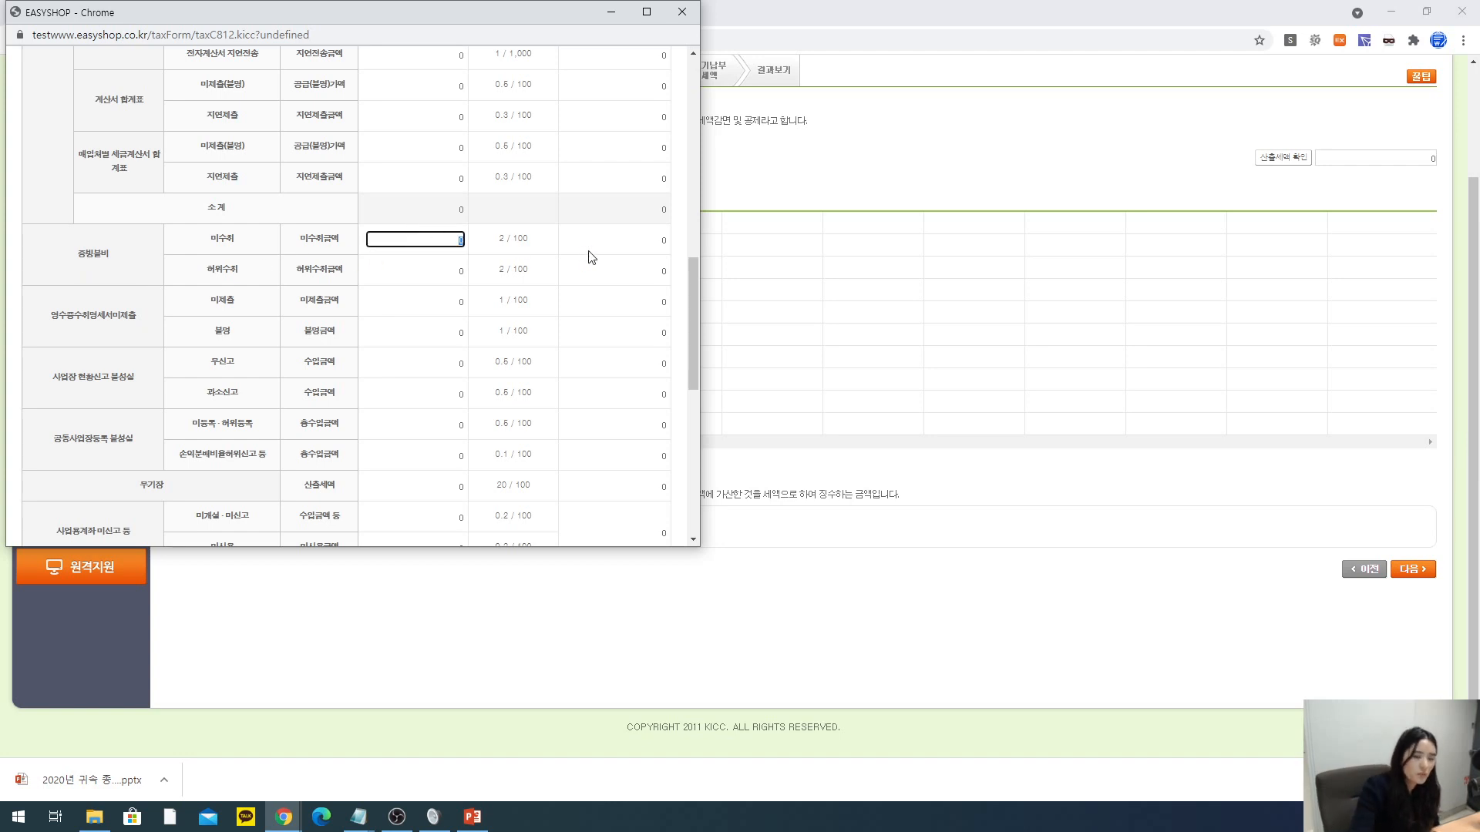
pyautogui.write('50000000')
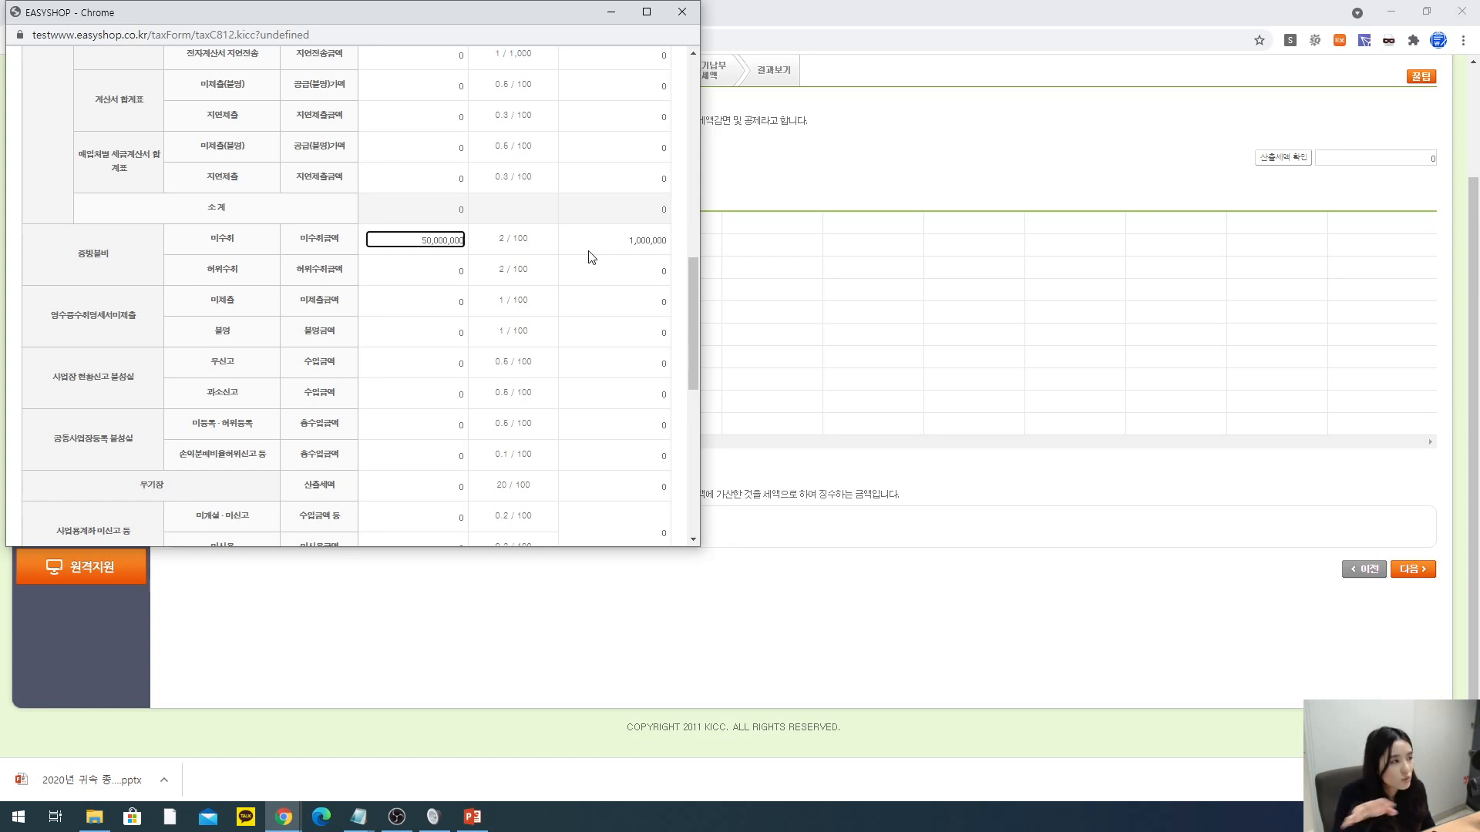
pyautogui.hotkey('ctrl', 'a')
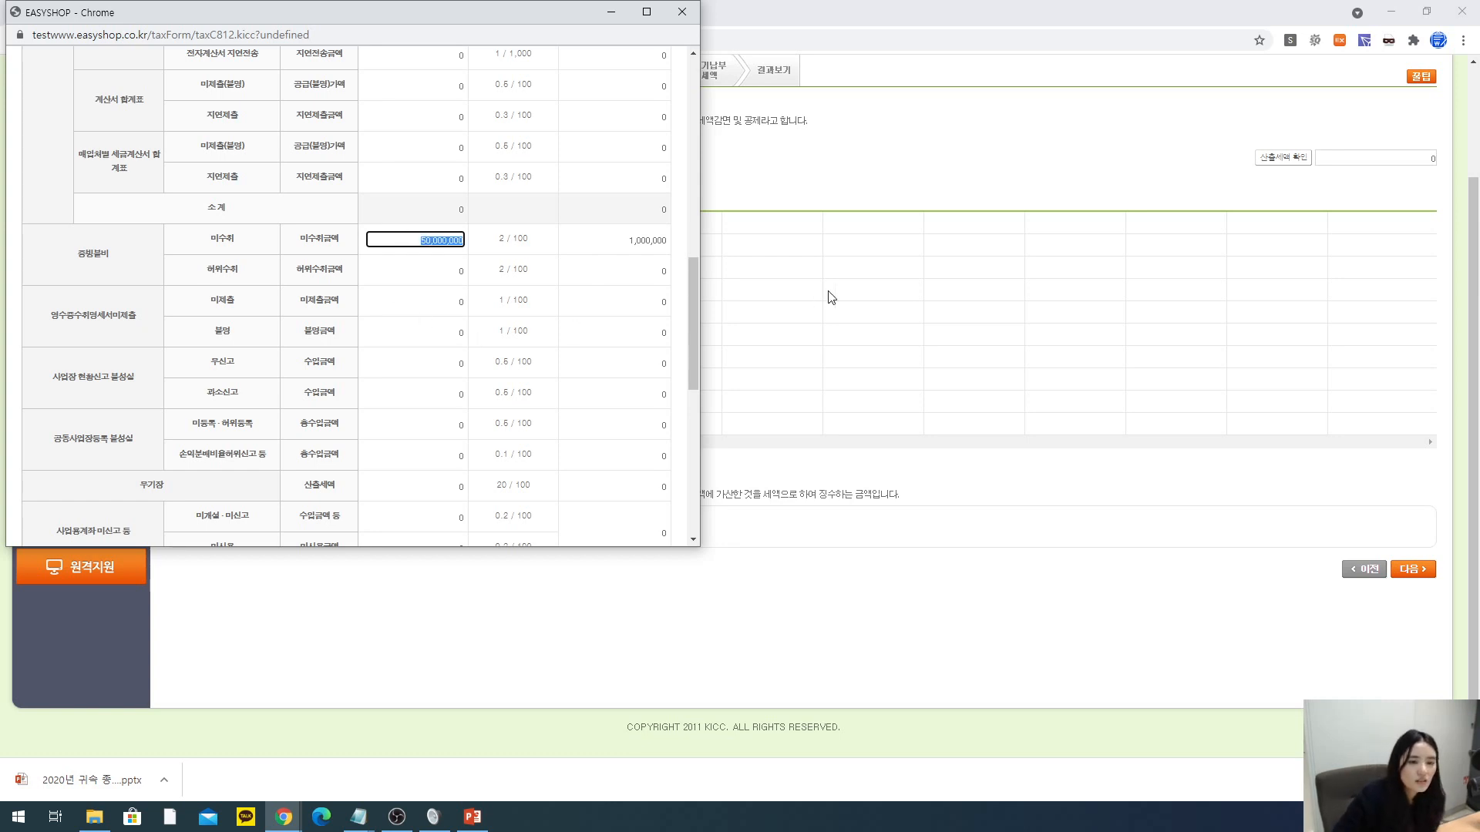
pyautogui.press('BackSpace')
pyautogui.click(199, 296)
# - Calculate the 추계소득 가산세 in the 가산세명세서 and save the form
pyautogui.scroll(-6, 269, 296)
pyautogui.scroll(-2, 269, 297)
pyautogui.scroll(15, 269, 296)
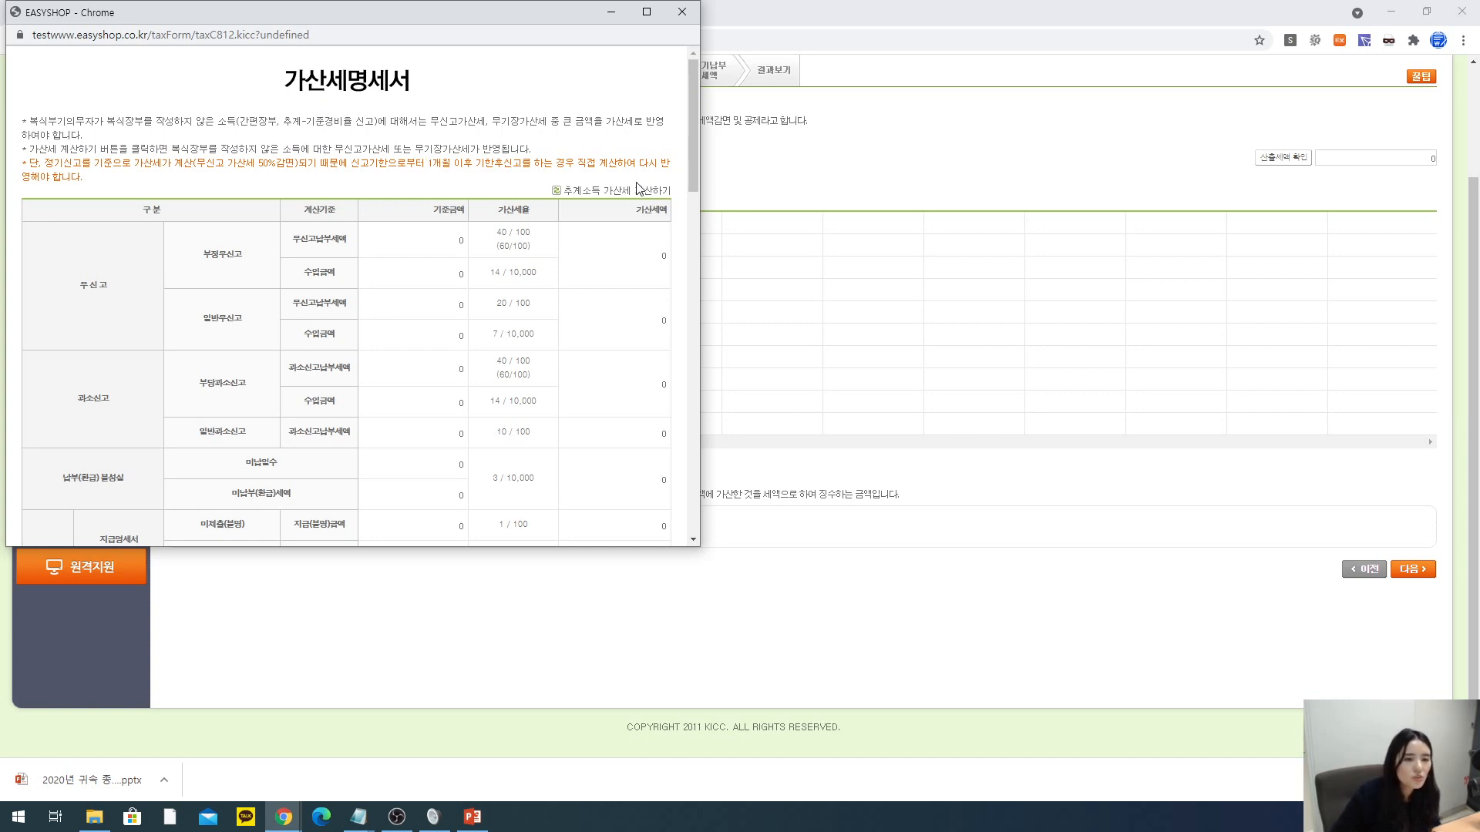
pyautogui.click(615, 194)
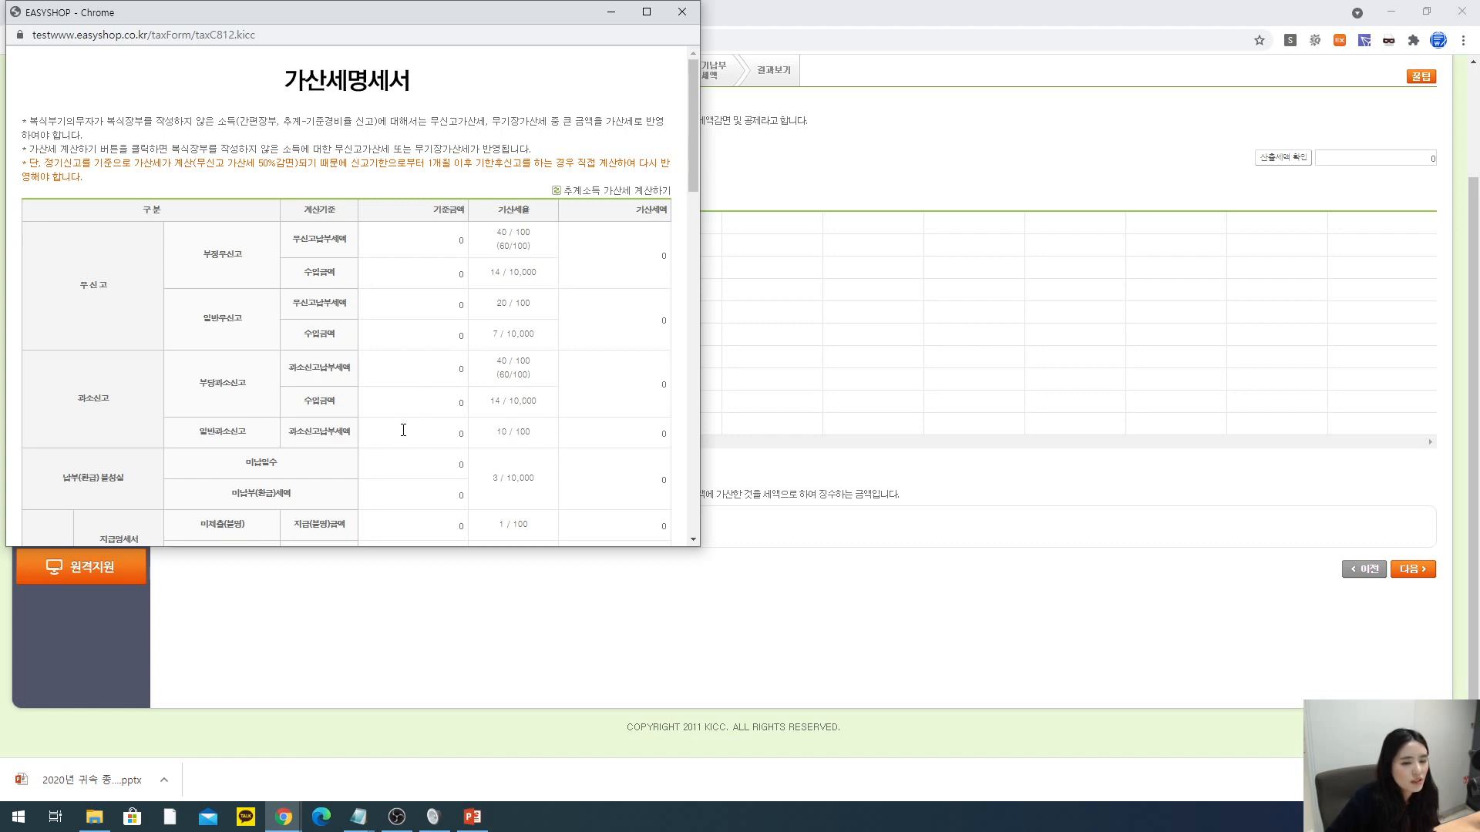
pyautogui.scroll(-10, 282, 400)
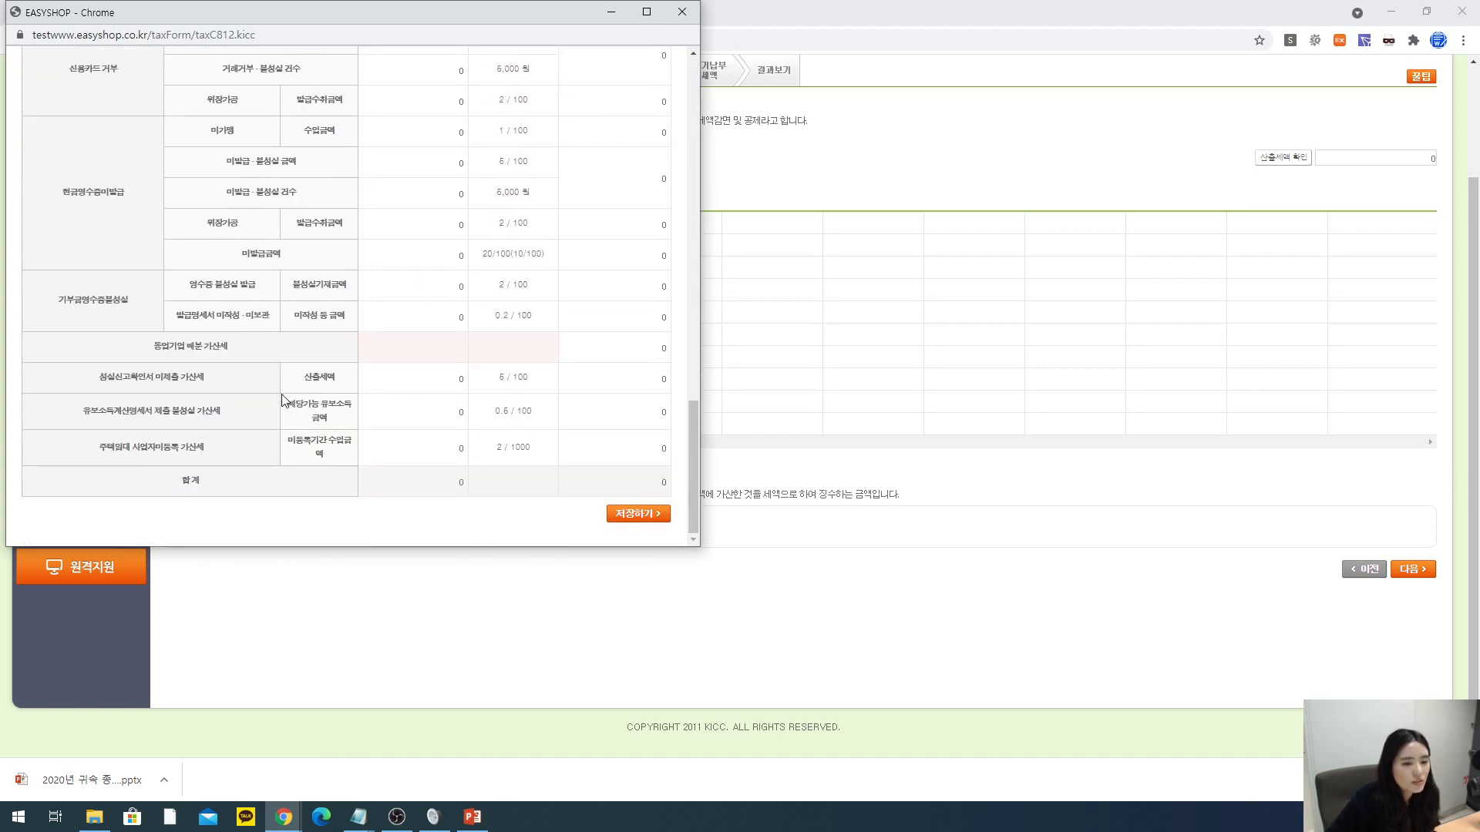
pyautogui.click(645, 516)
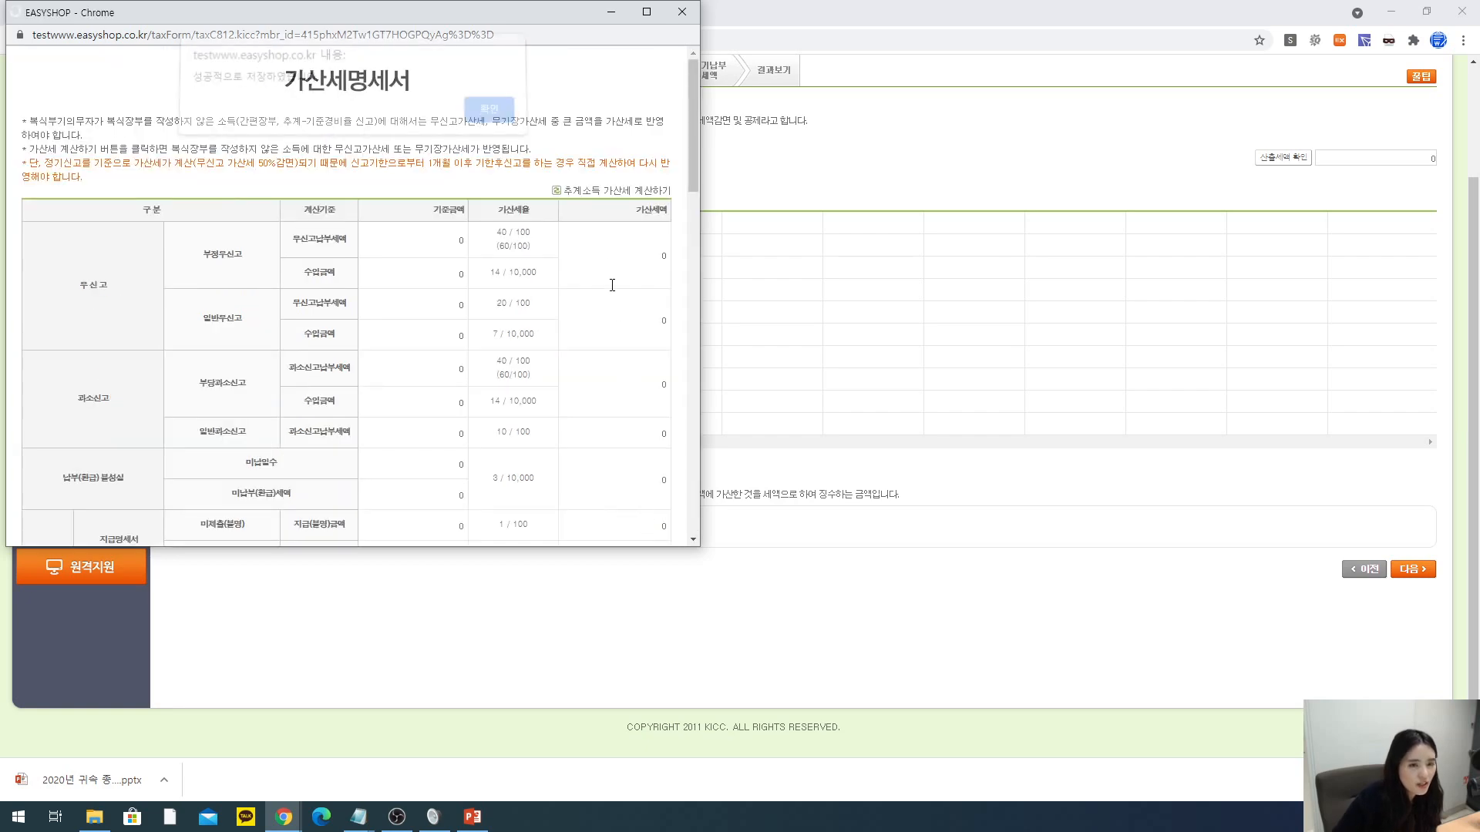
pyautogui.click(486, 118)
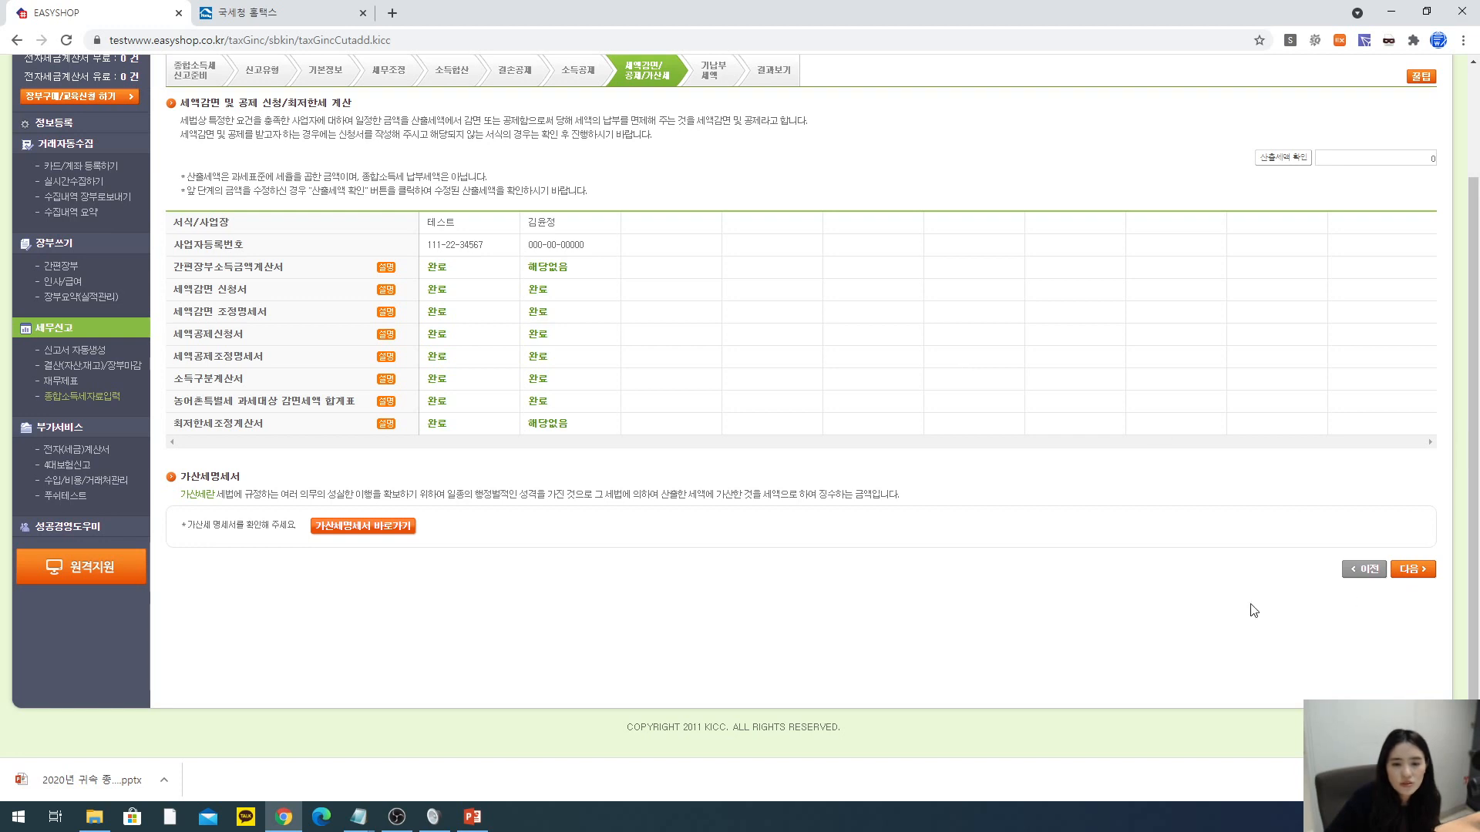
# - Proceed to the 기납부세액 stage and enter 소득세 30,000 and 농어촌특별세 0 in the first 원천징수 및 납세조합징수 row
pyautogui.click(1407, 576)
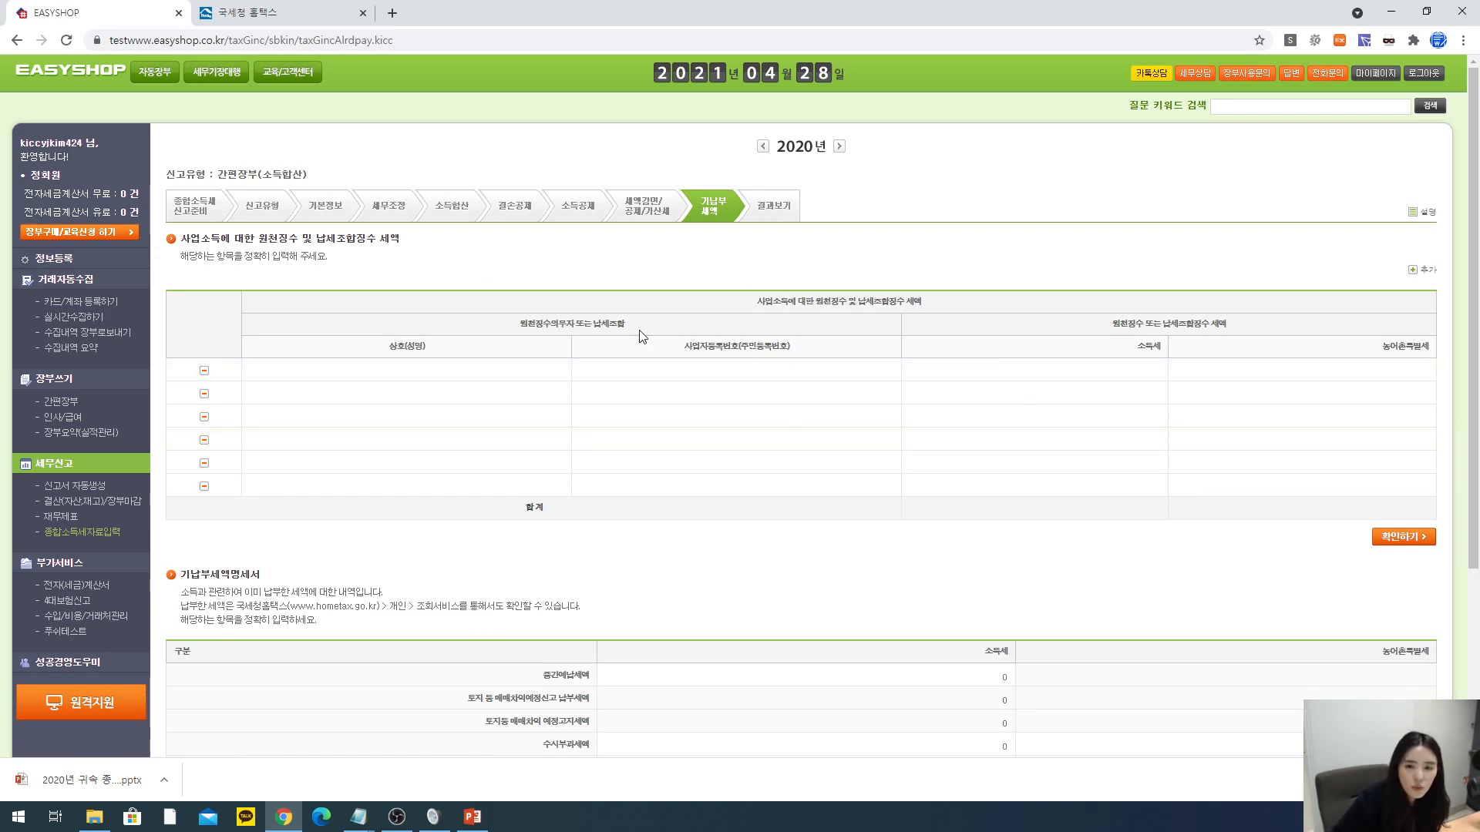
pyautogui.moveTo(181, 240); pyautogui.dragTo(450, 262)
pyautogui.click(451, 262)
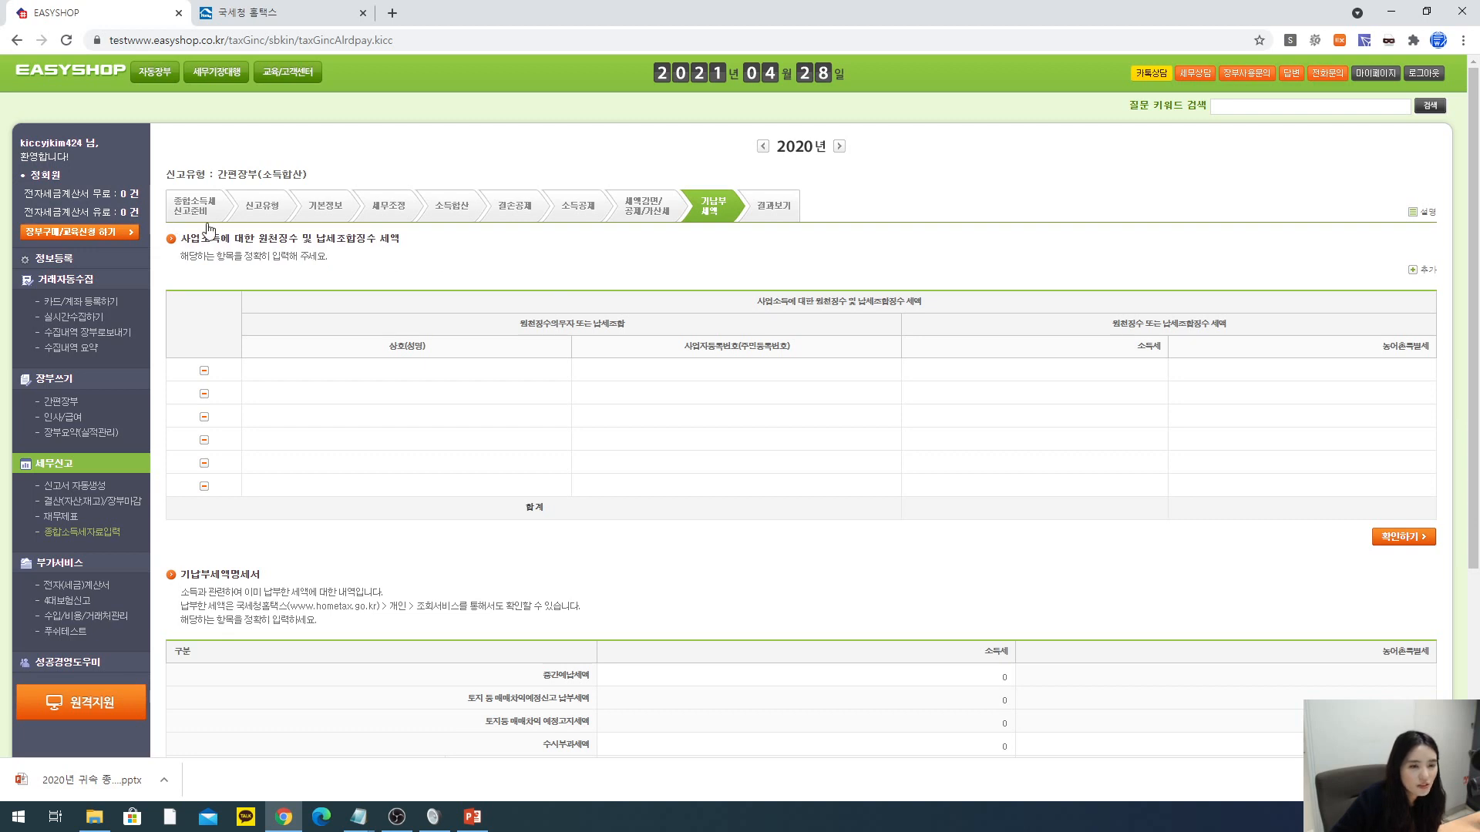
pyautogui.moveTo(181, 240); pyautogui.dragTo(474, 275)
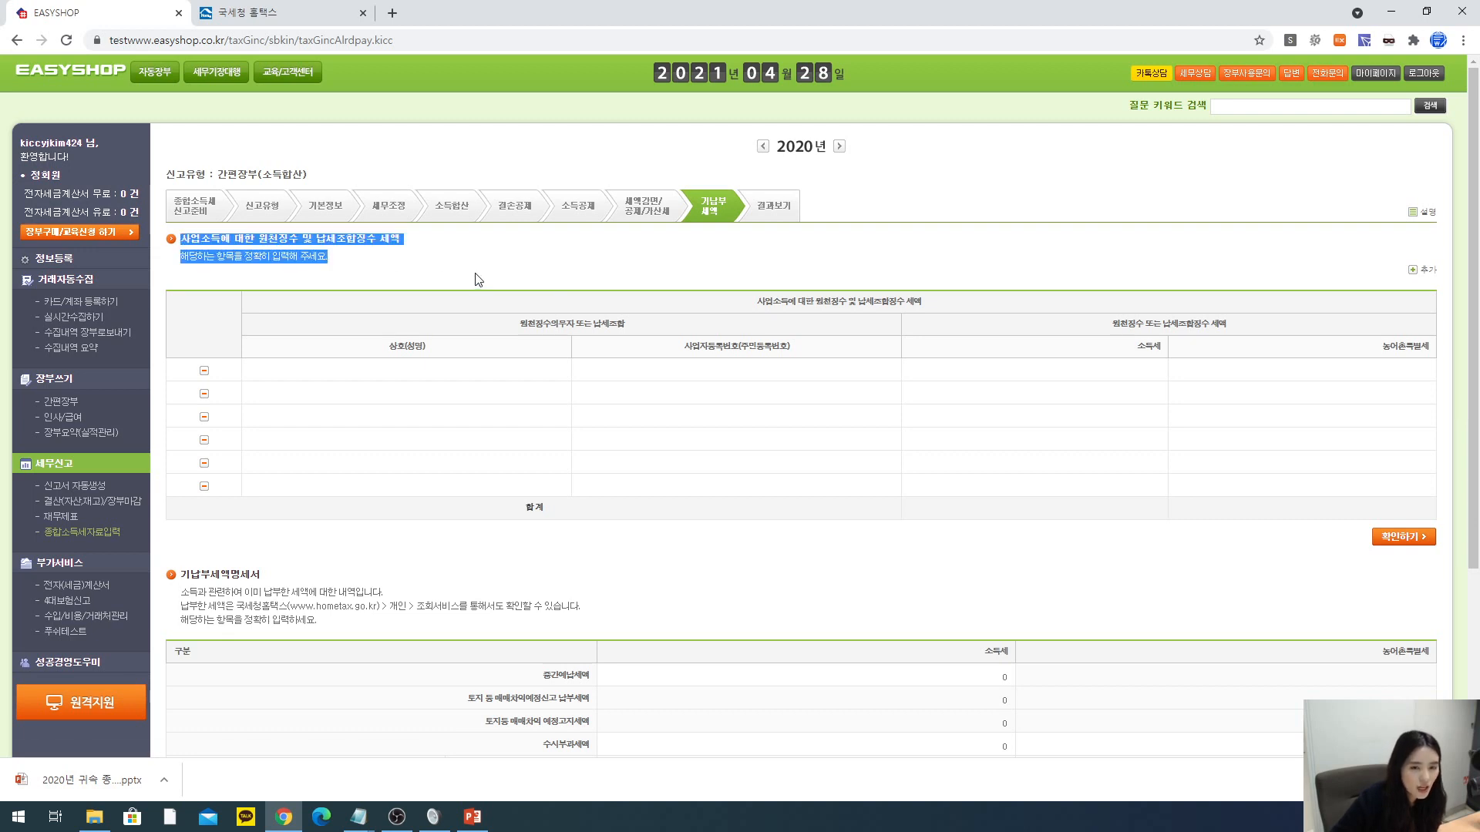
pyautogui.click(478, 279)
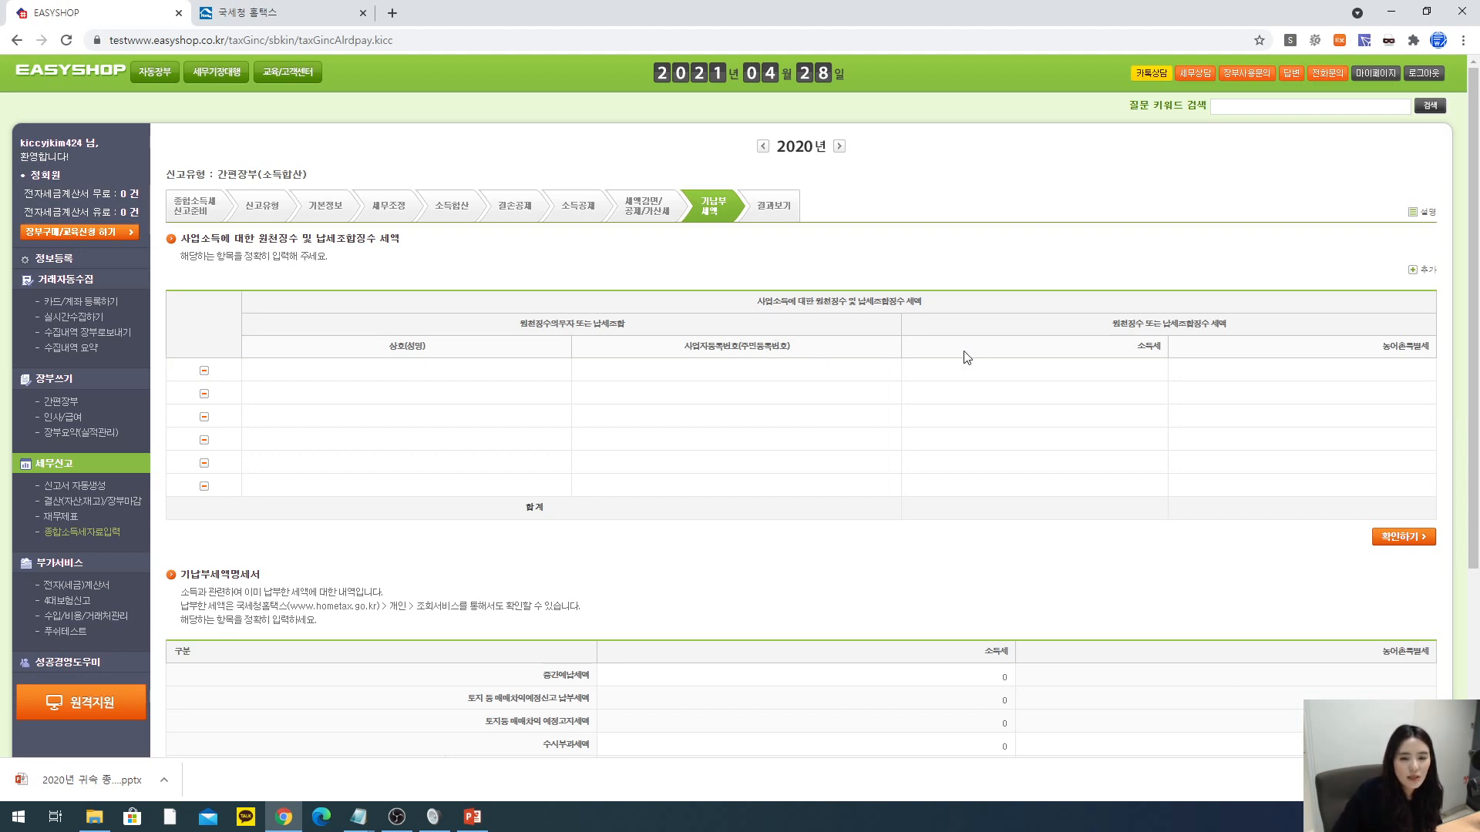
pyautogui.click(991, 369)
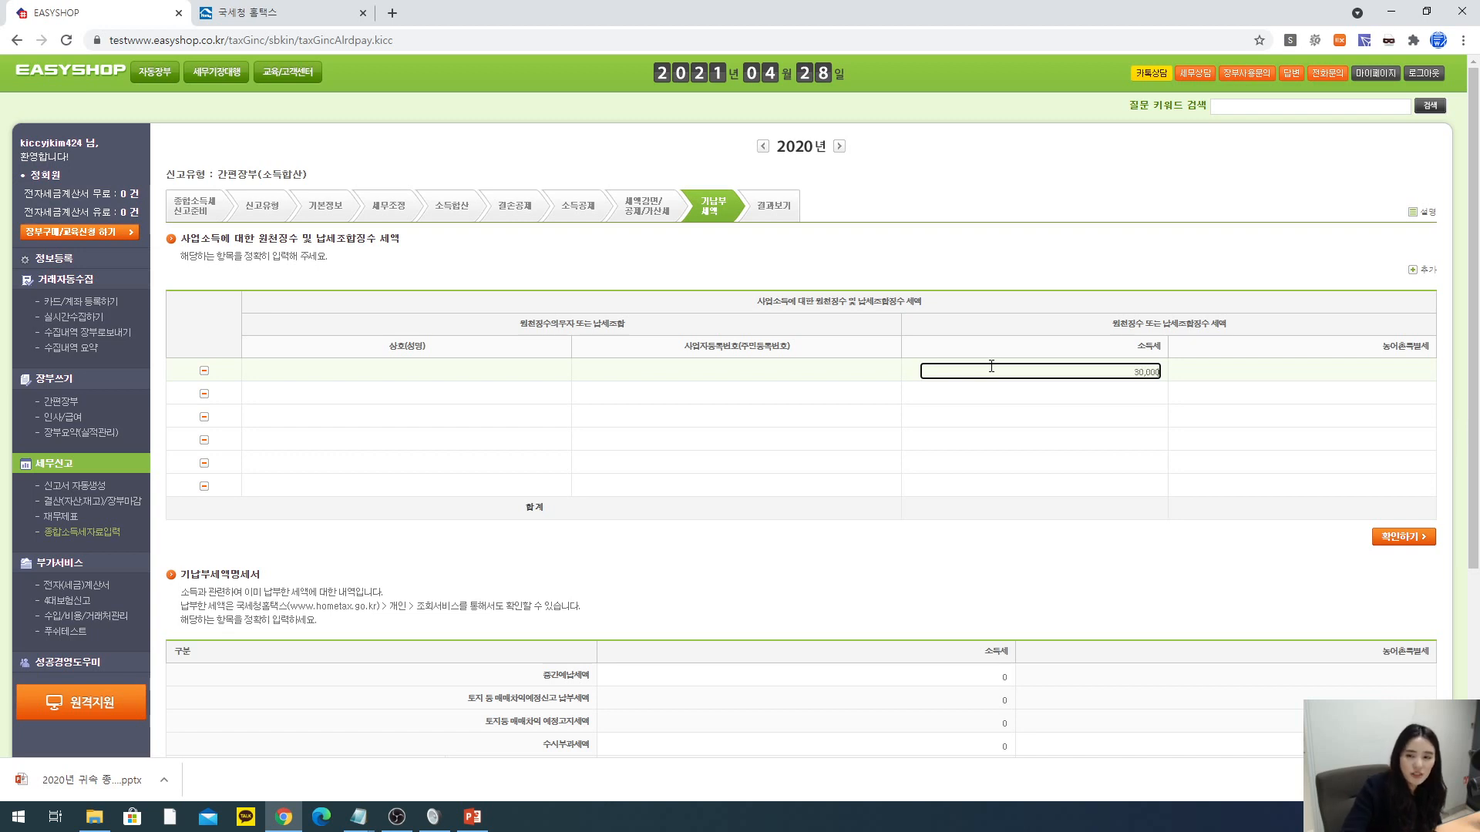
pyautogui.moveTo(1387, 347); pyautogui.dragTo(1403, 348)
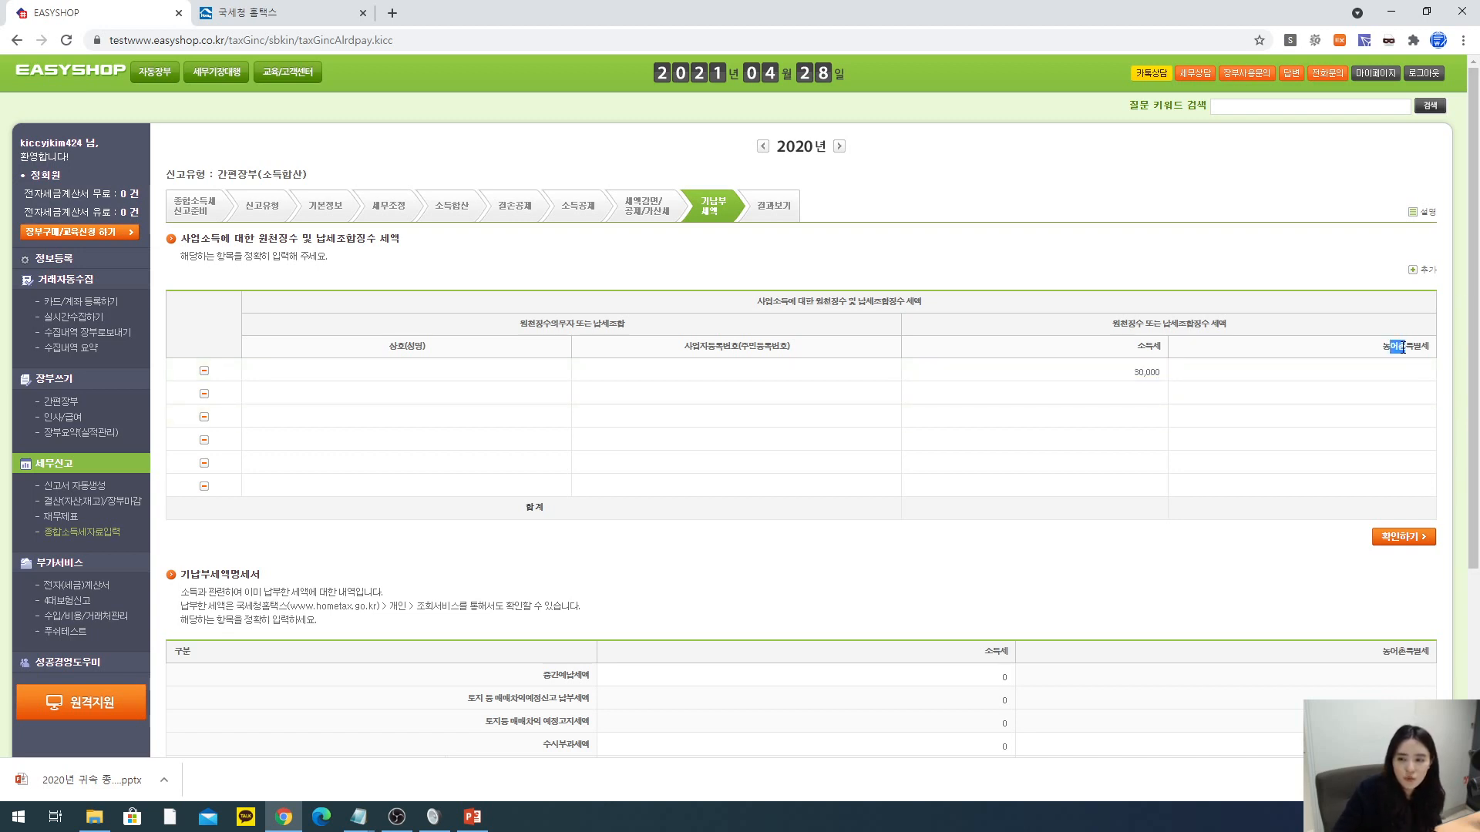
pyautogui.click(1410, 368)
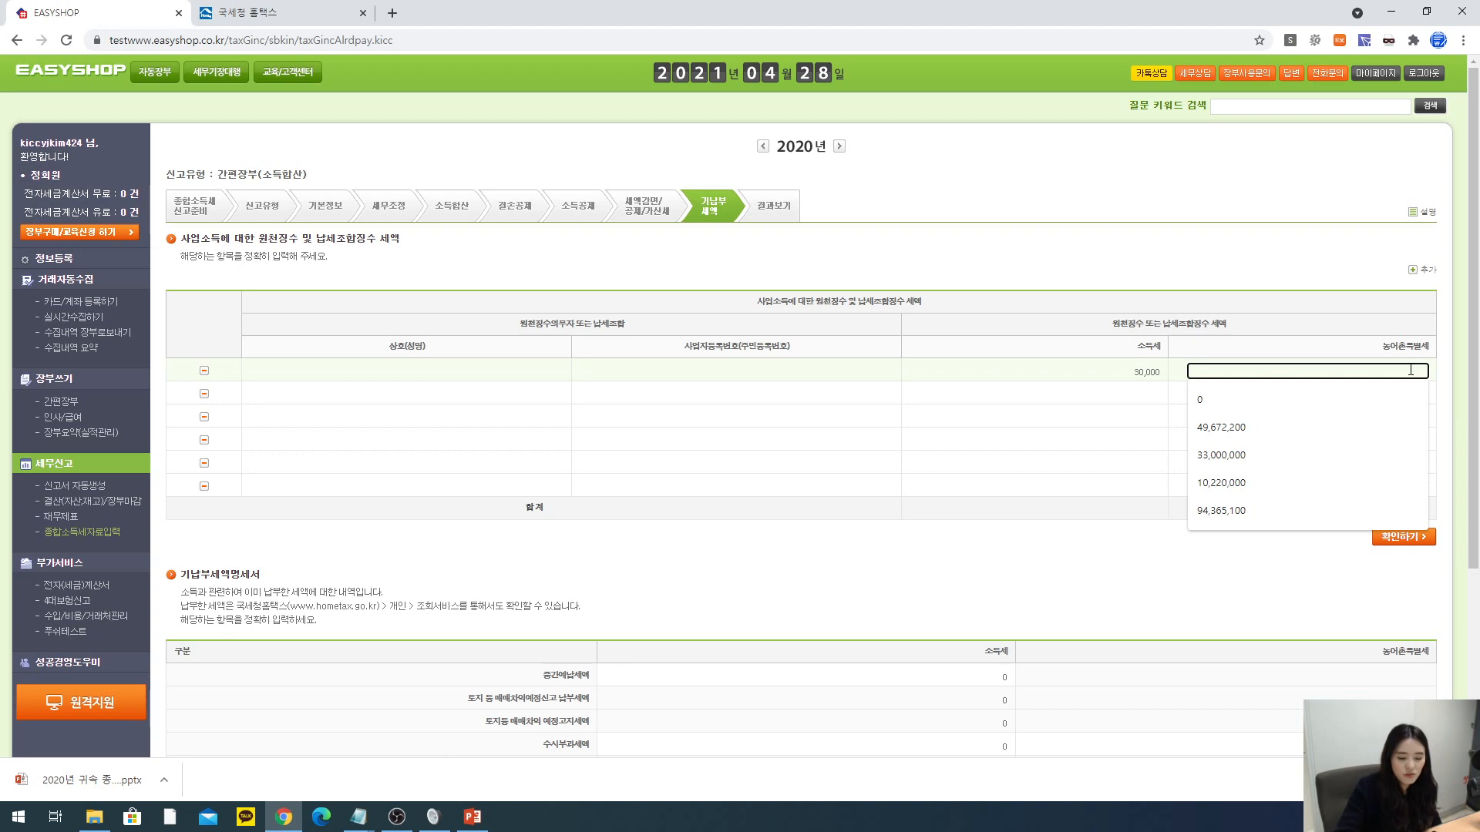
pyautogui.write('0')
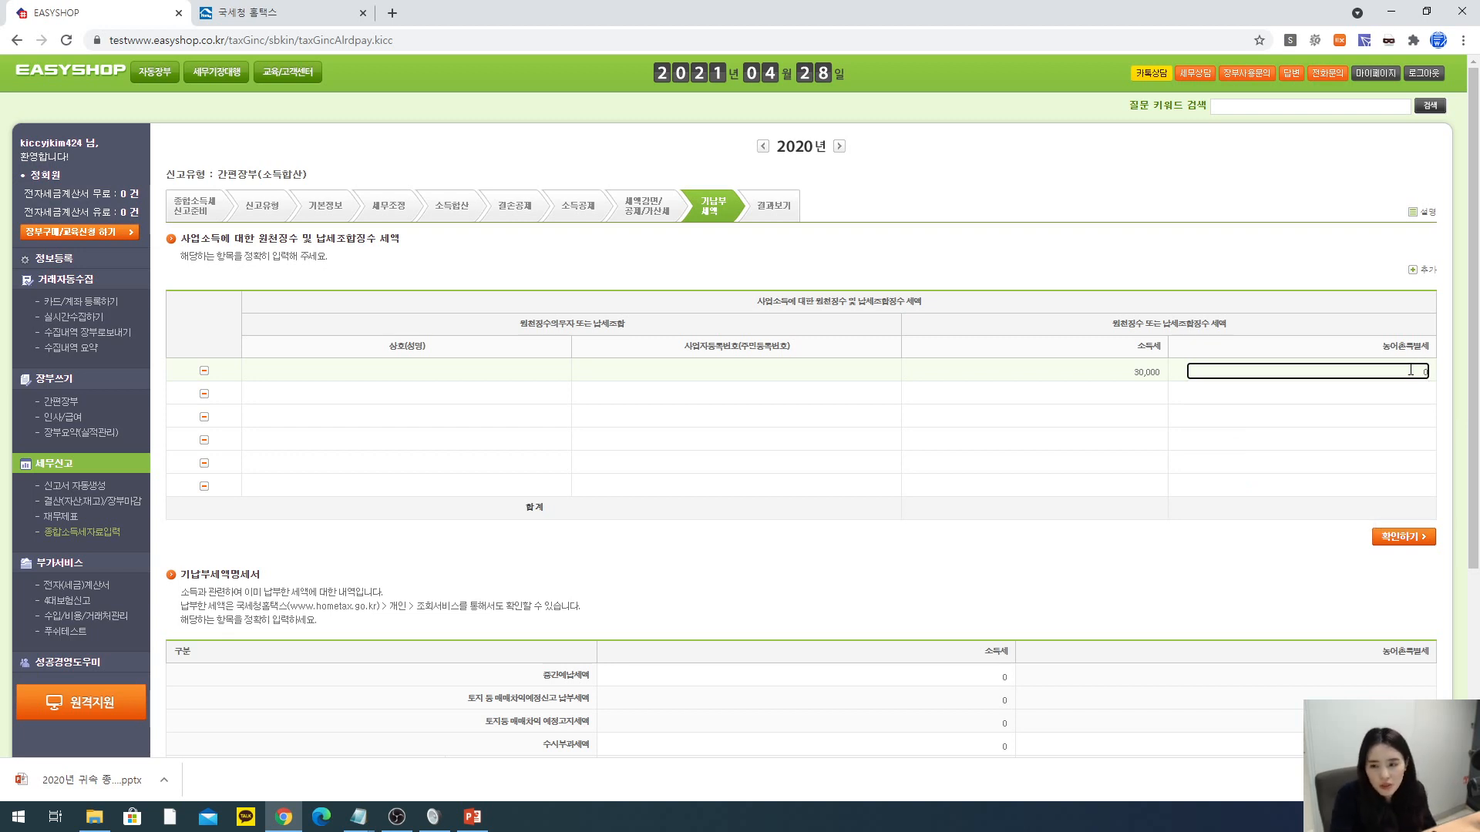
# - Examine the 상호(성명) and 사업자등록번호 fields of the first 원천징수 row without entering anything
pyautogui.moveTo(388, 346); pyautogui.dragTo(798, 360)
pyautogui.click(799, 360)
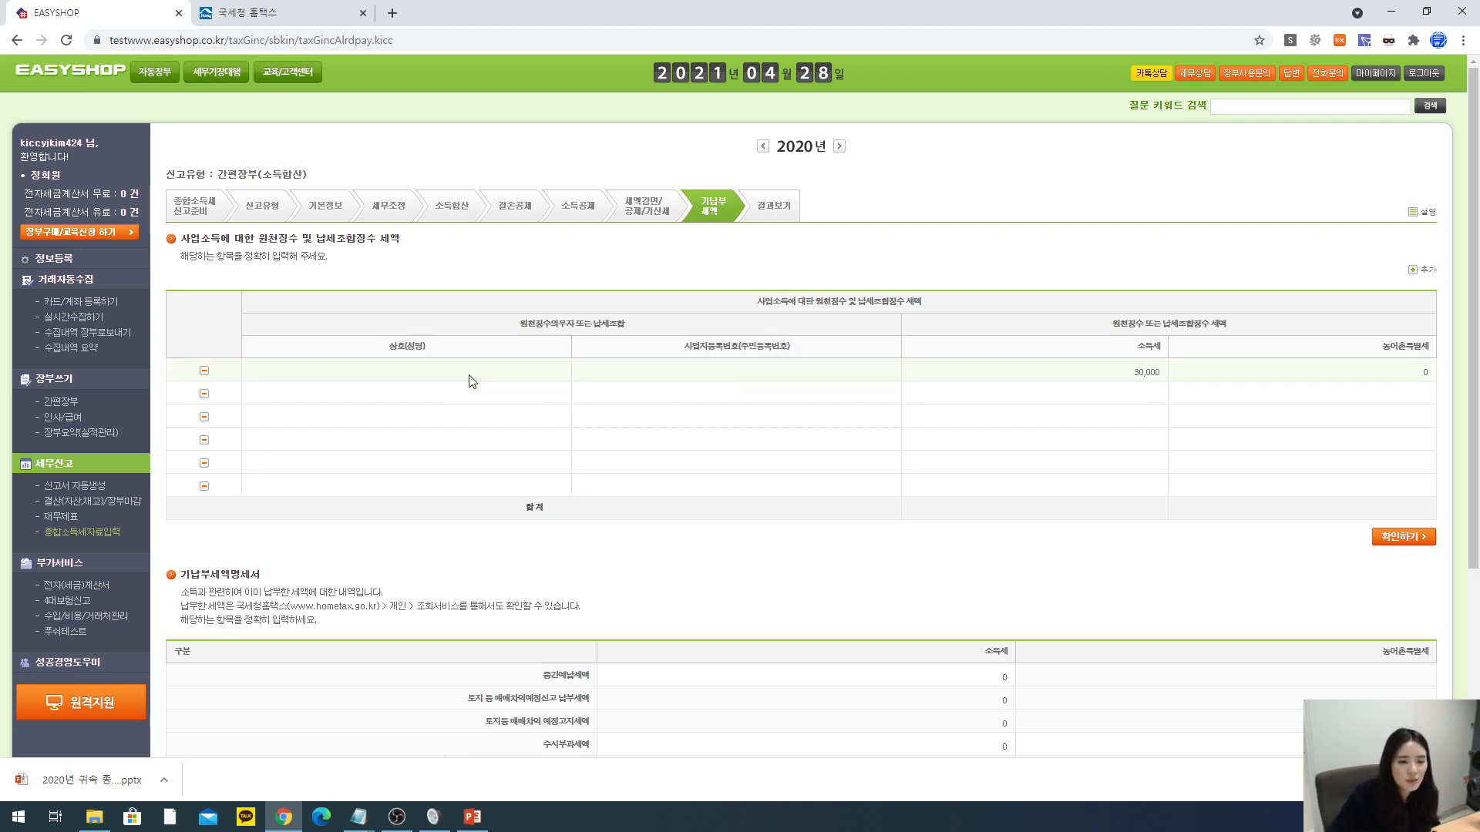
pyautogui.click(667, 370)
pyautogui.click(308, 371)
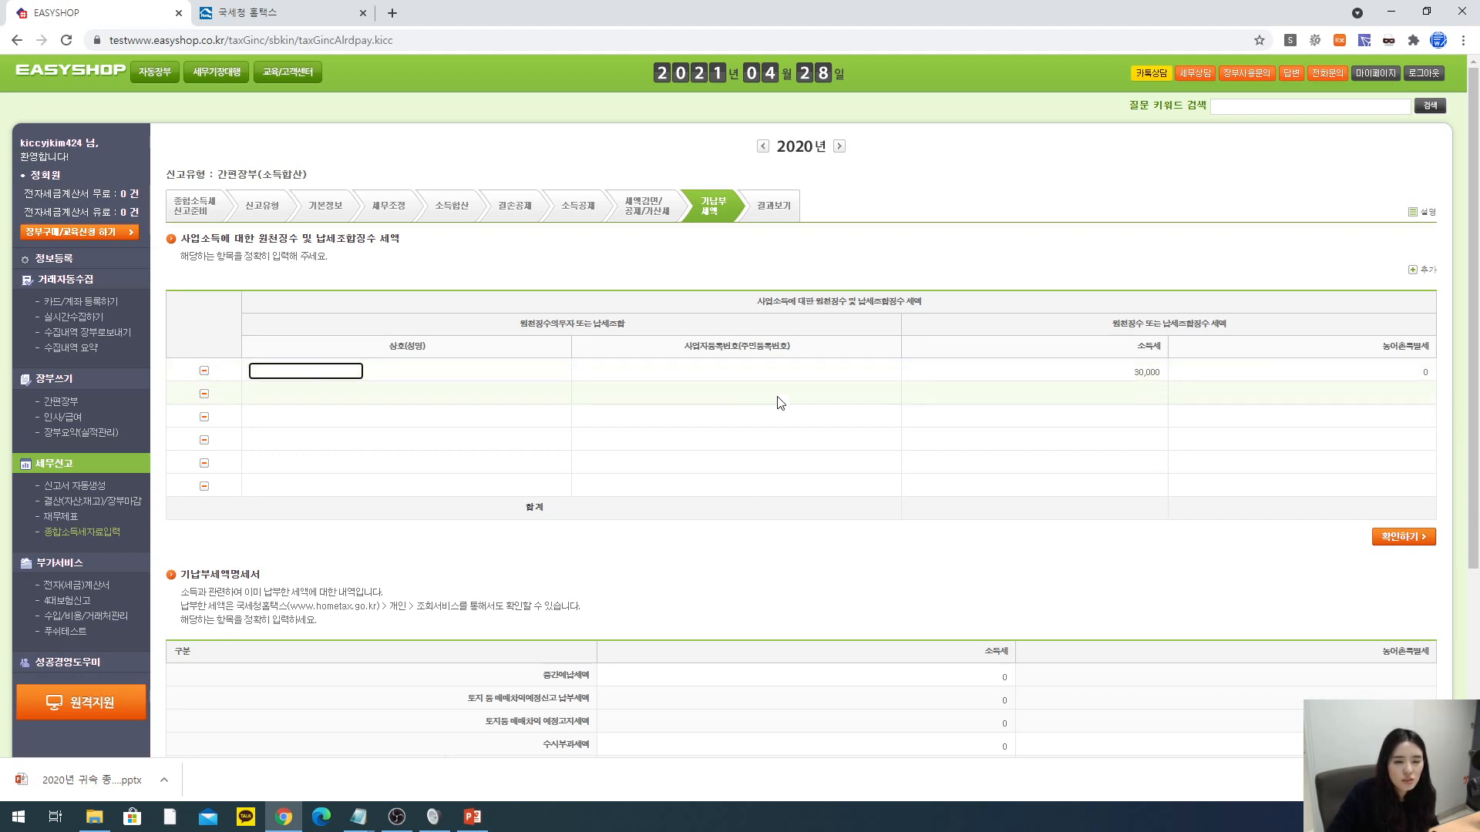
pyautogui.click(676, 368)
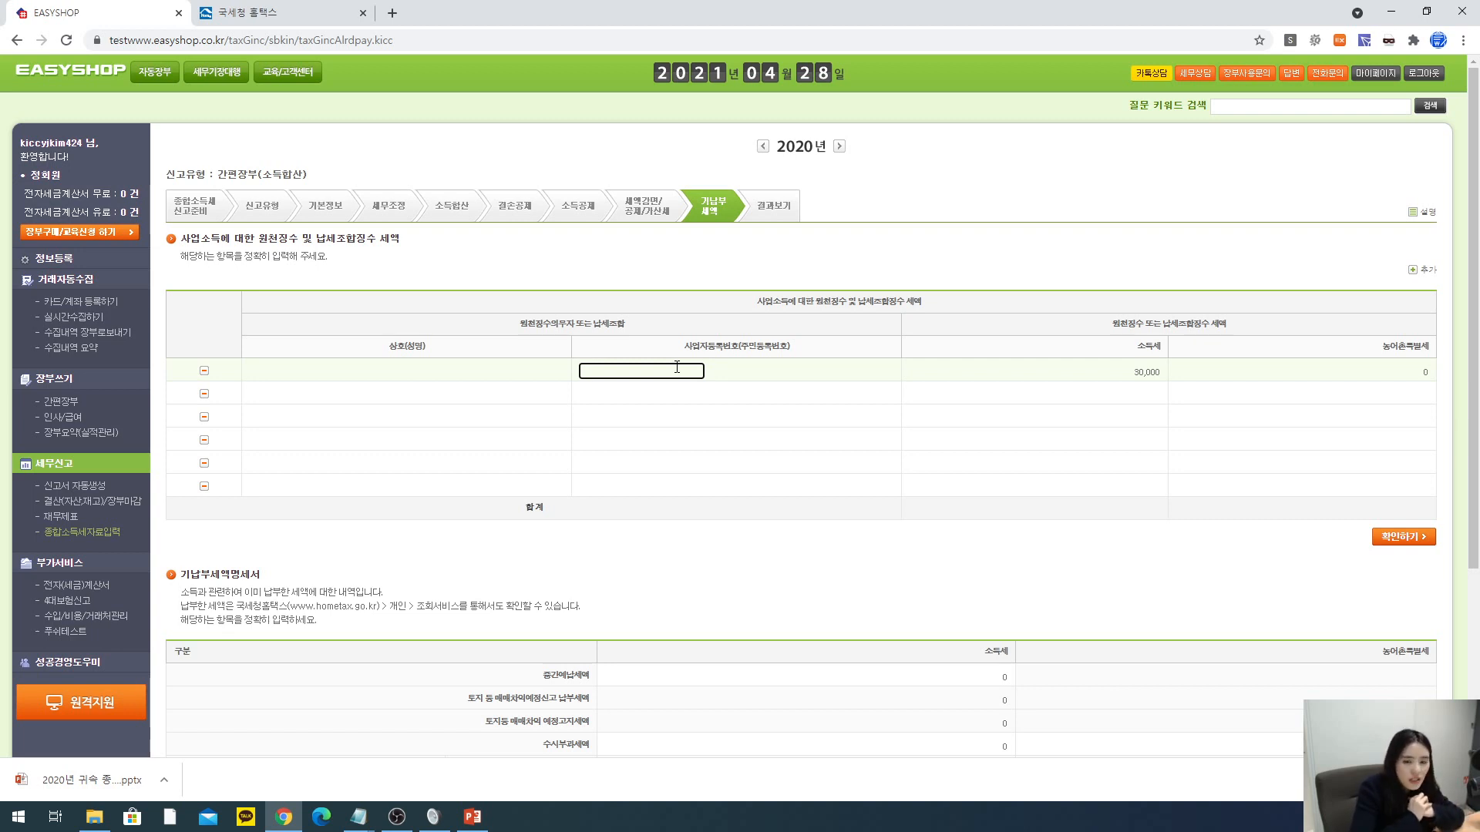
pyautogui.click(901, 555)
# - Read the 기납부세액명세서 instructions and enter 5,000,000 as the 소득세 for 중간예납세액
pyautogui.scroll(-3, 901, 555)
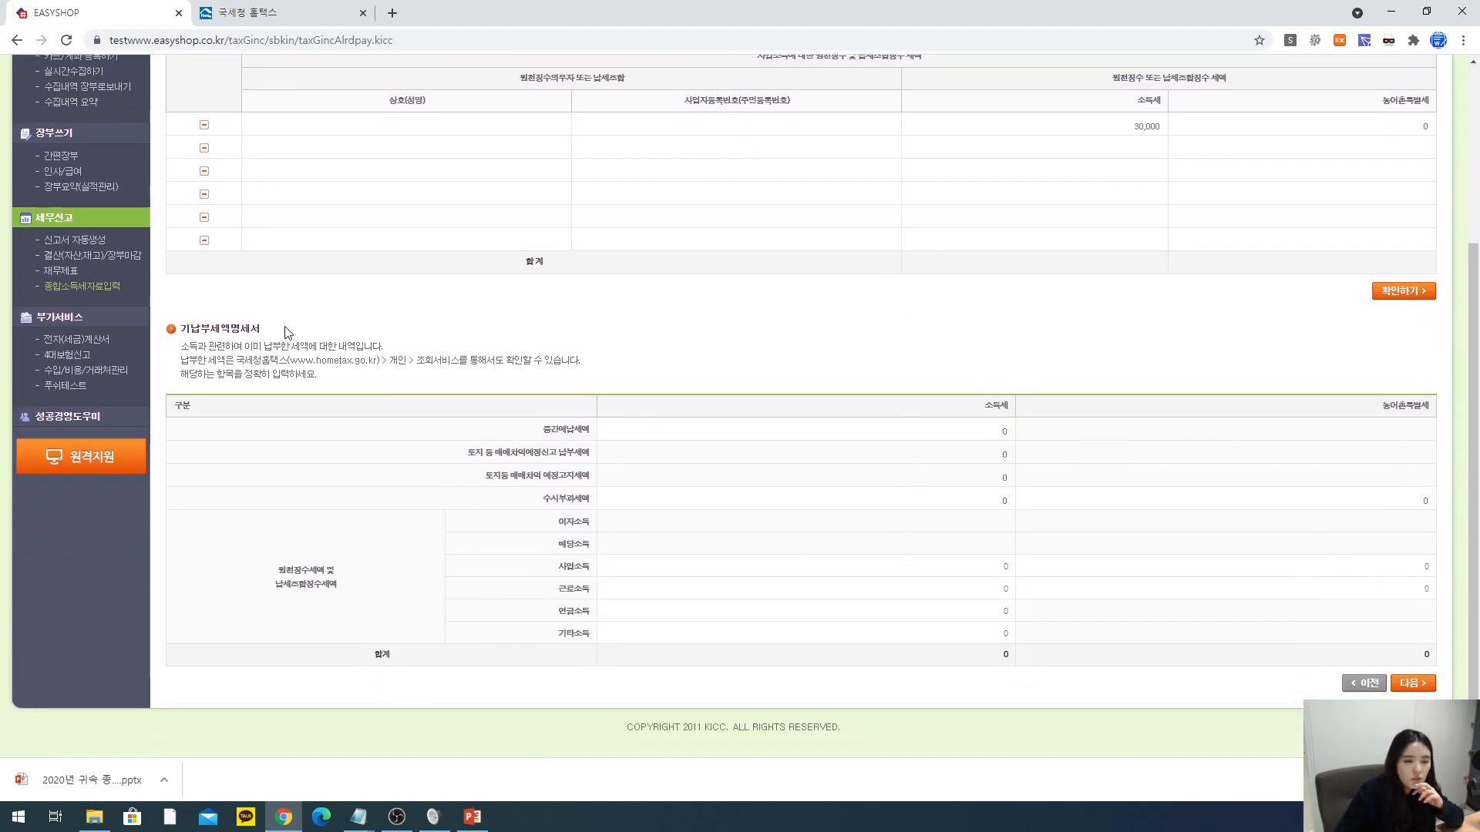
pyautogui.moveTo(181, 331); pyautogui.dragTo(323, 383)
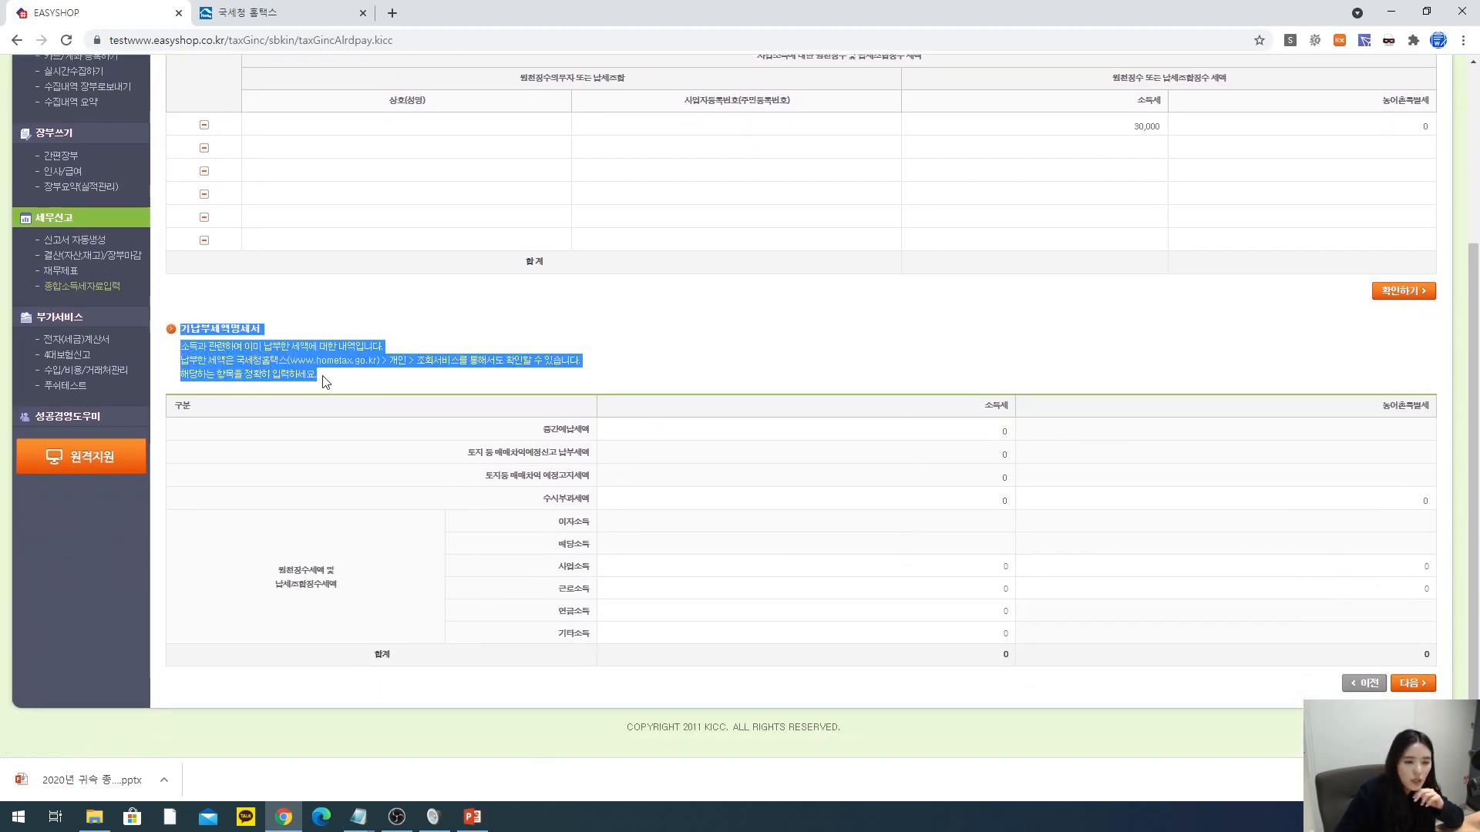
pyautogui.click(549, 341)
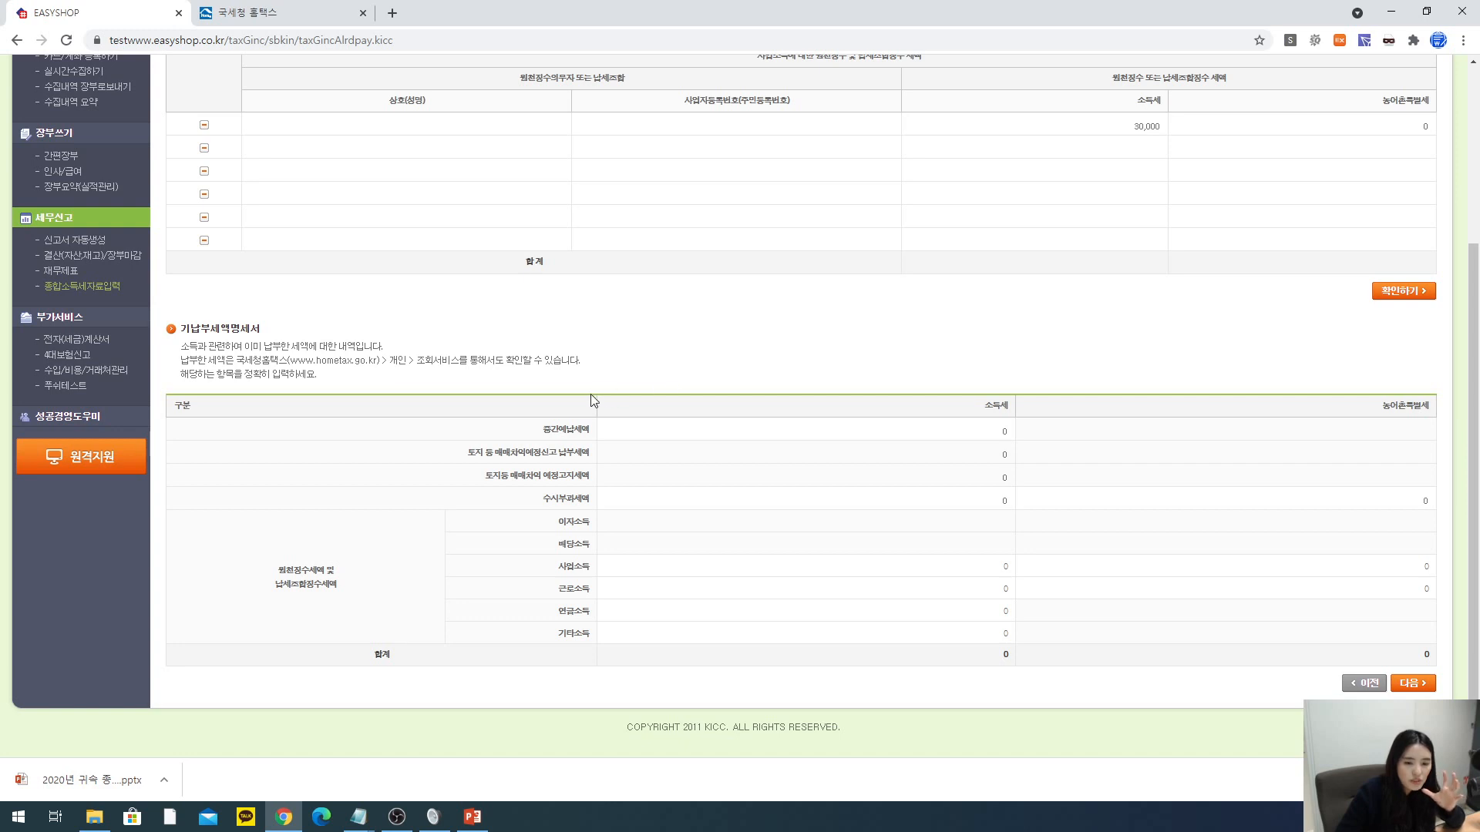
pyautogui.moveTo(540, 430); pyautogui.dragTo(614, 433)
pyautogui.click(716, 397)
pyautogui.moveTo(977, 431); pyautogui.dragTo(1070, 429)
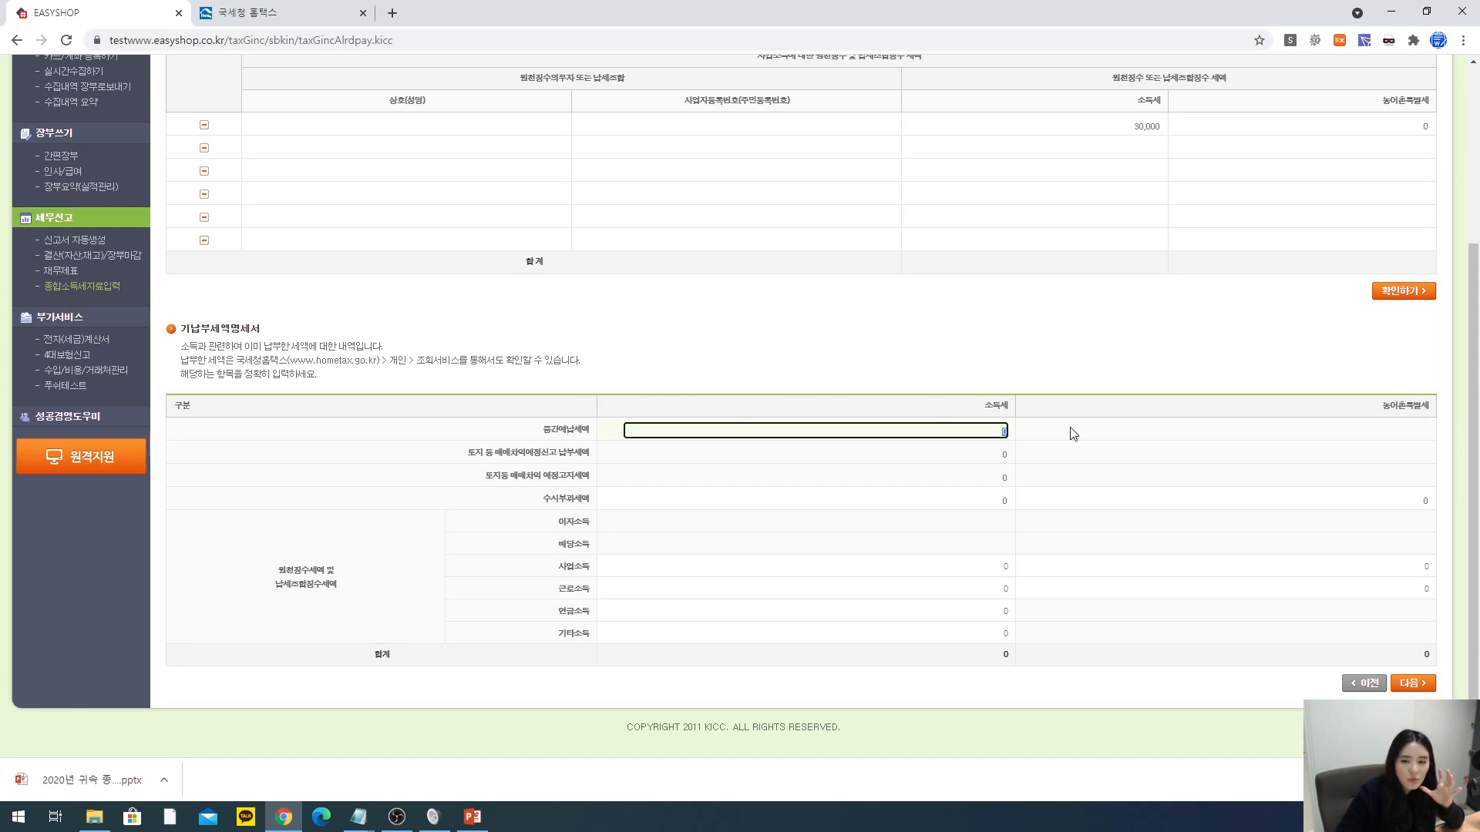
pyautogui.write('5000000')
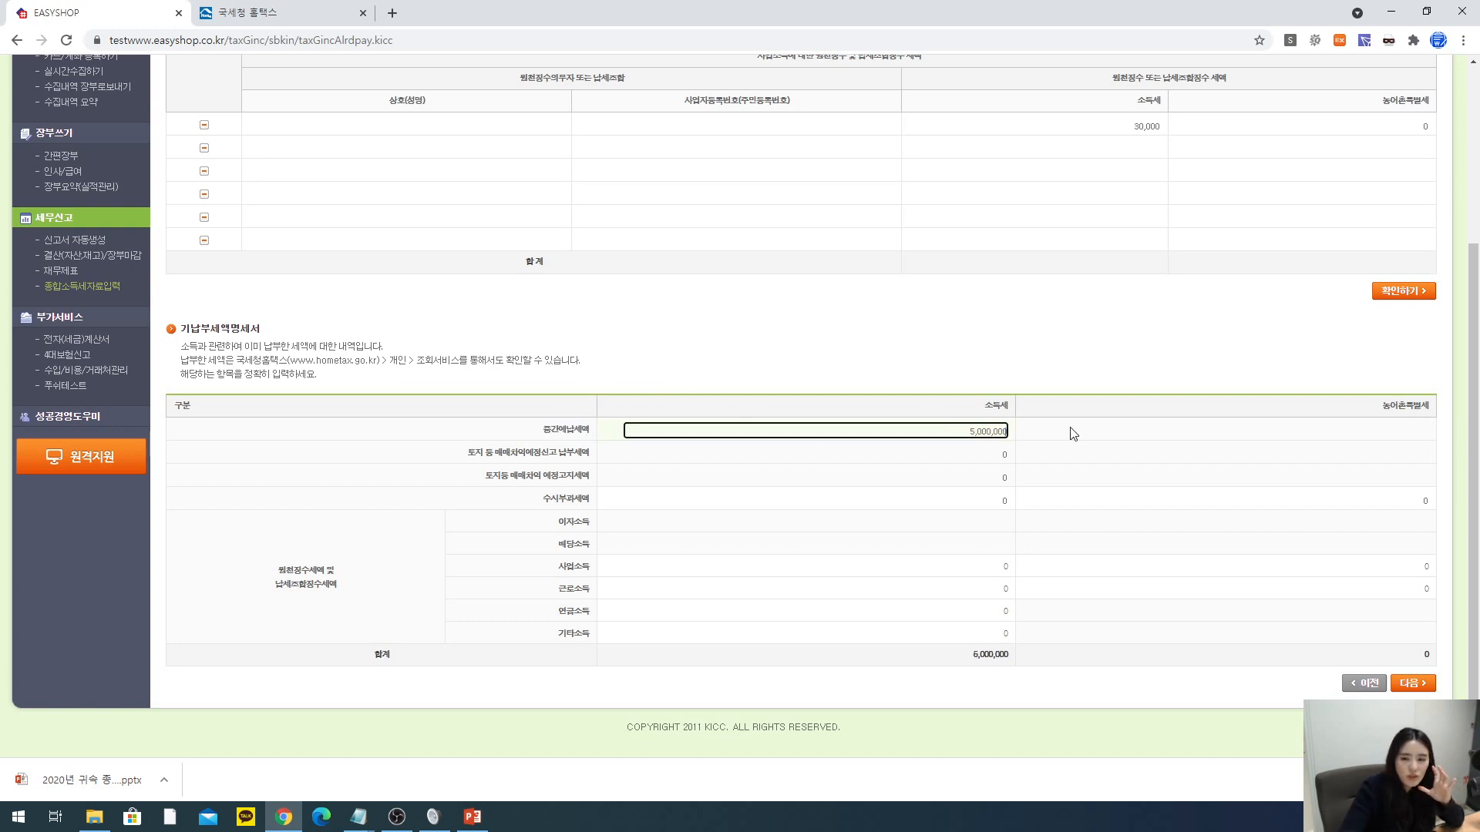
# - Check the income rows of the 기납부세액명세서, and try to confirm the 원천징수 table with its 상호(성명) left blank
pyautogui.click(581, 498)
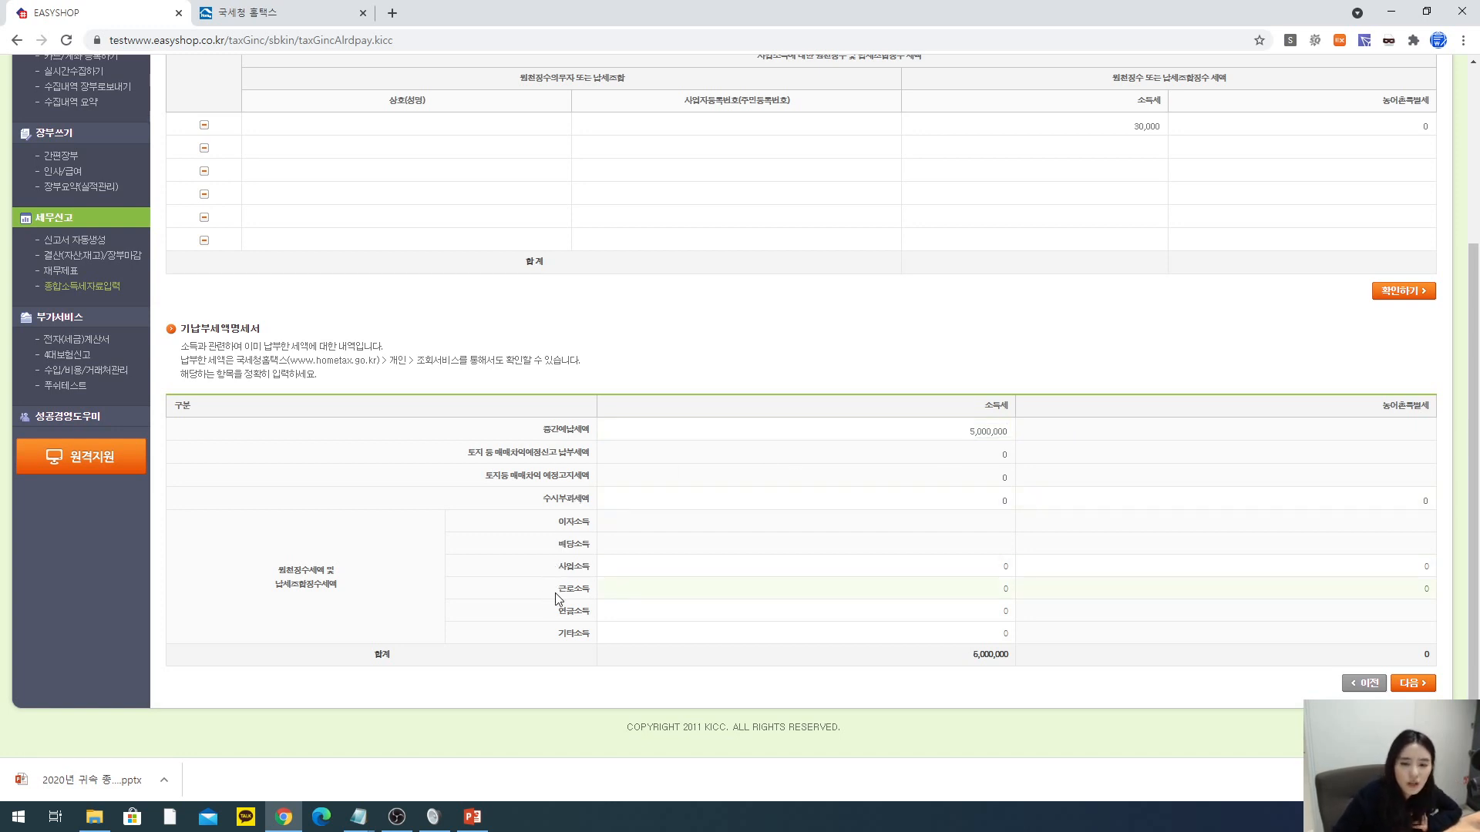
pyautogui.moveTo(557, 592); pyautogui.dragTo(595, 640)
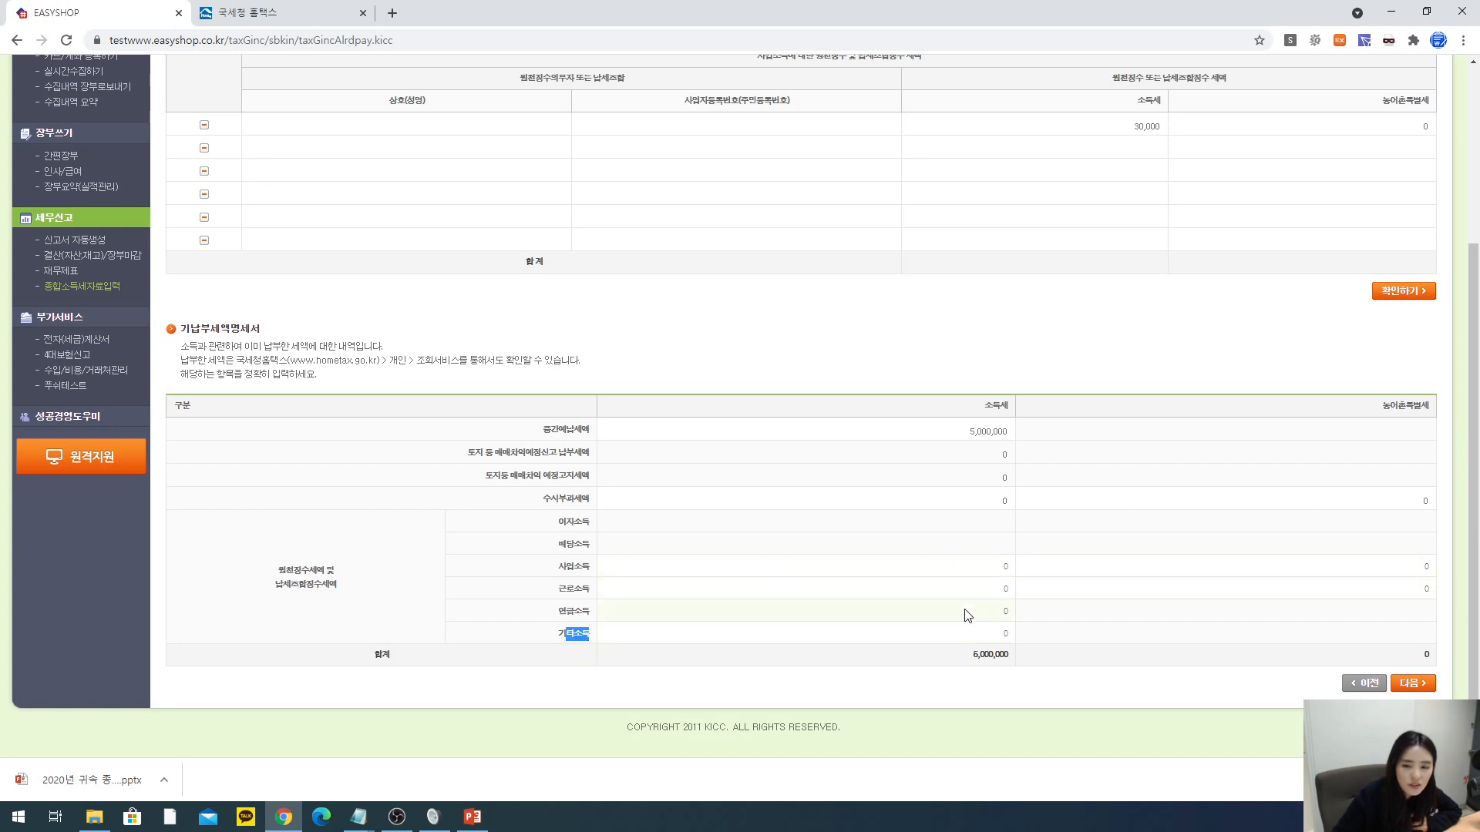
pyautogui.click(758, 288)
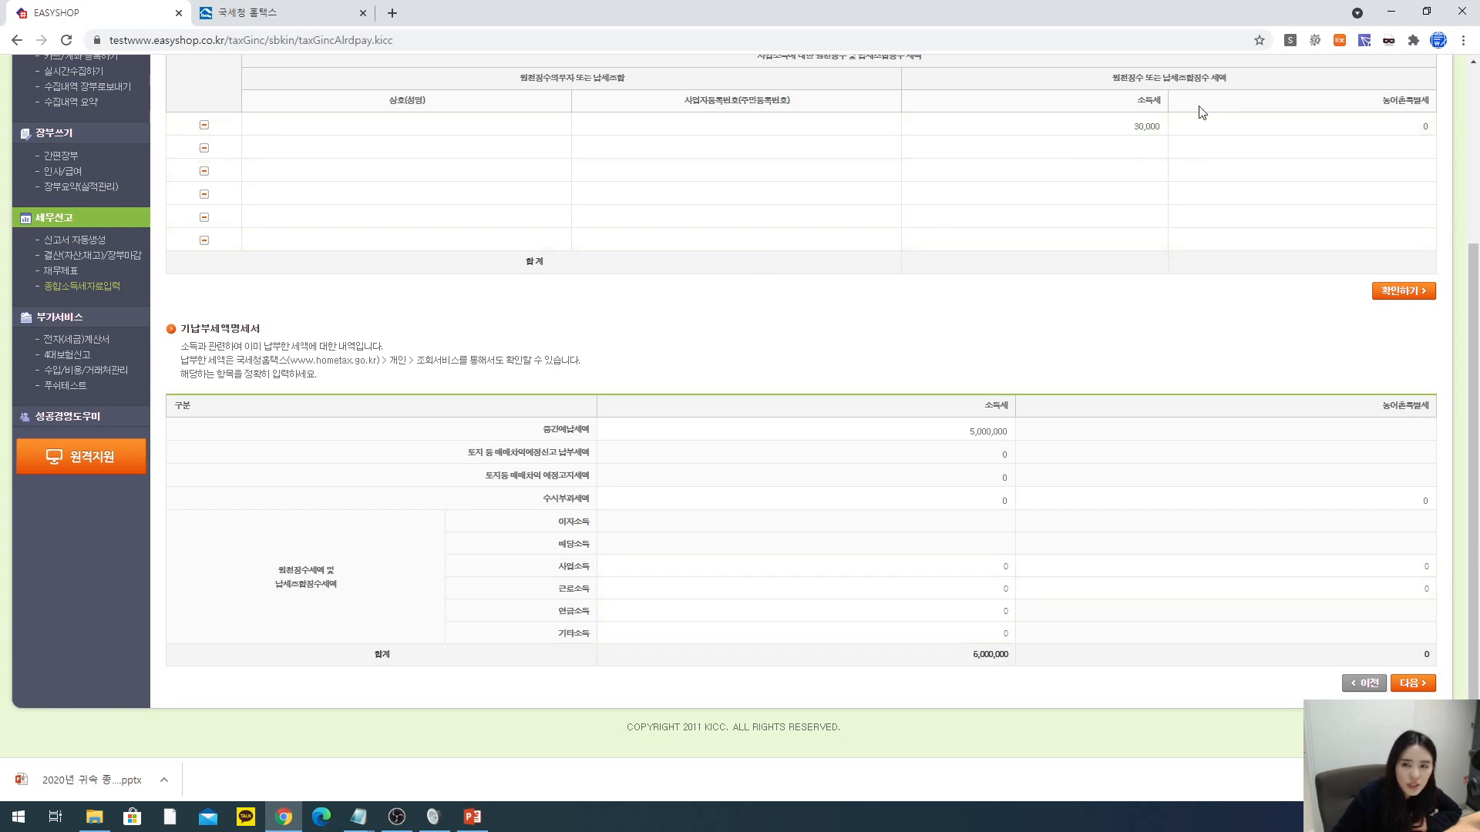
pyautogui.click(1404, 295)
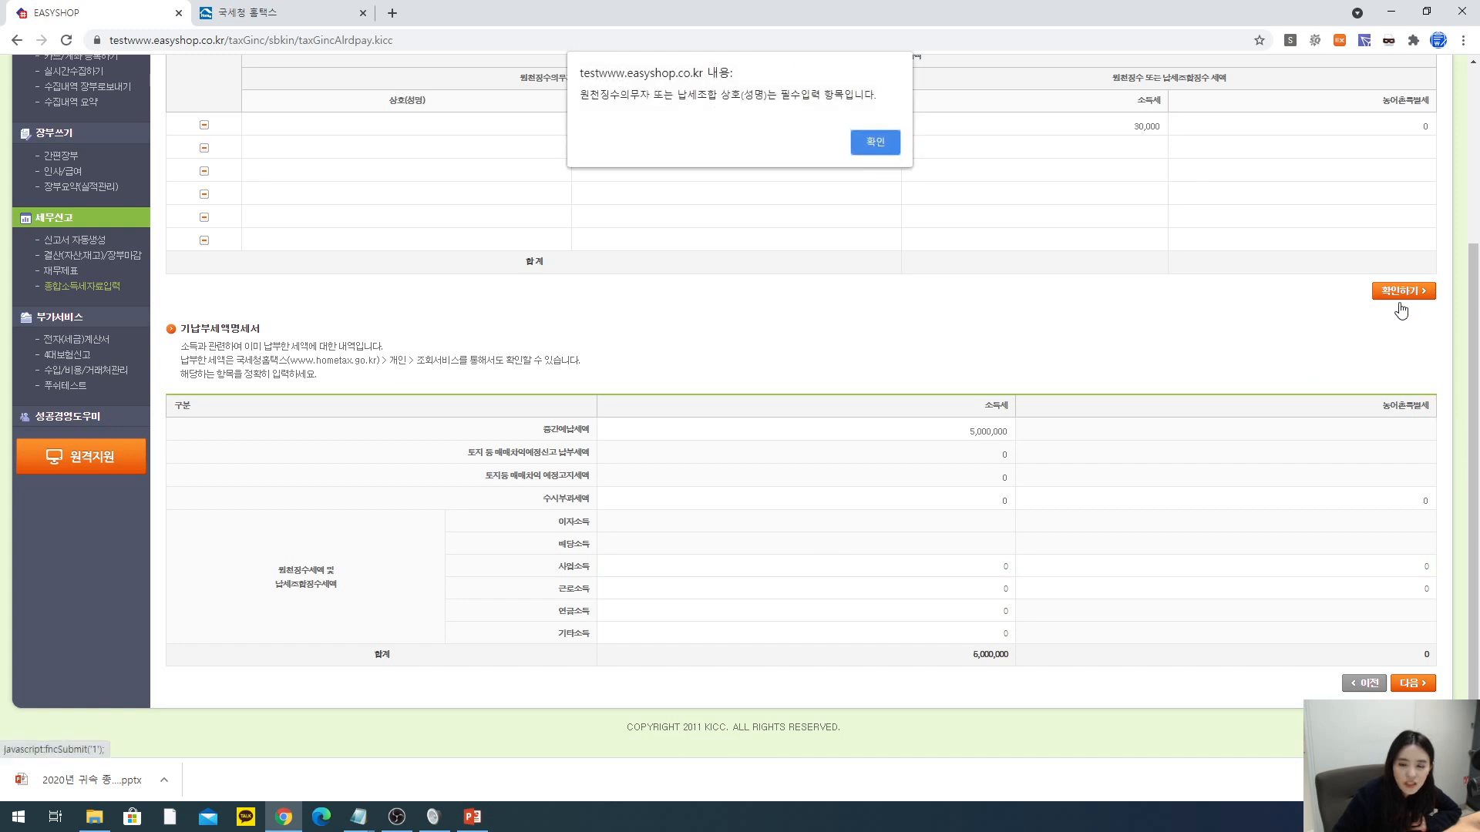
pyautogui.click(881, 149)
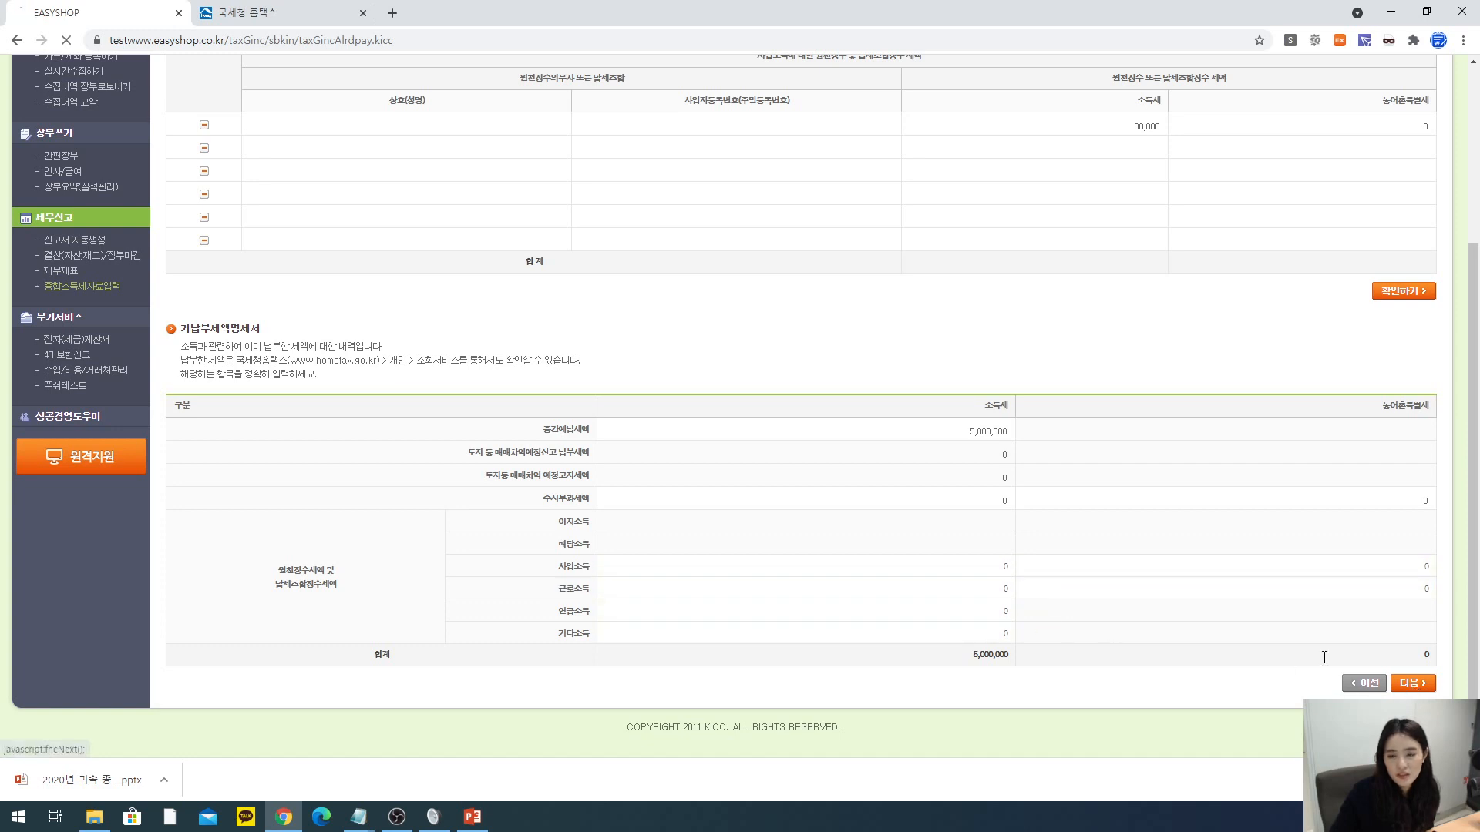
# - Proceed to the 결과보기 stage and reload the 종합소득세신고서 figures, reviewing them down to the 신고납부안내
pyautogui.click(1410, 683)
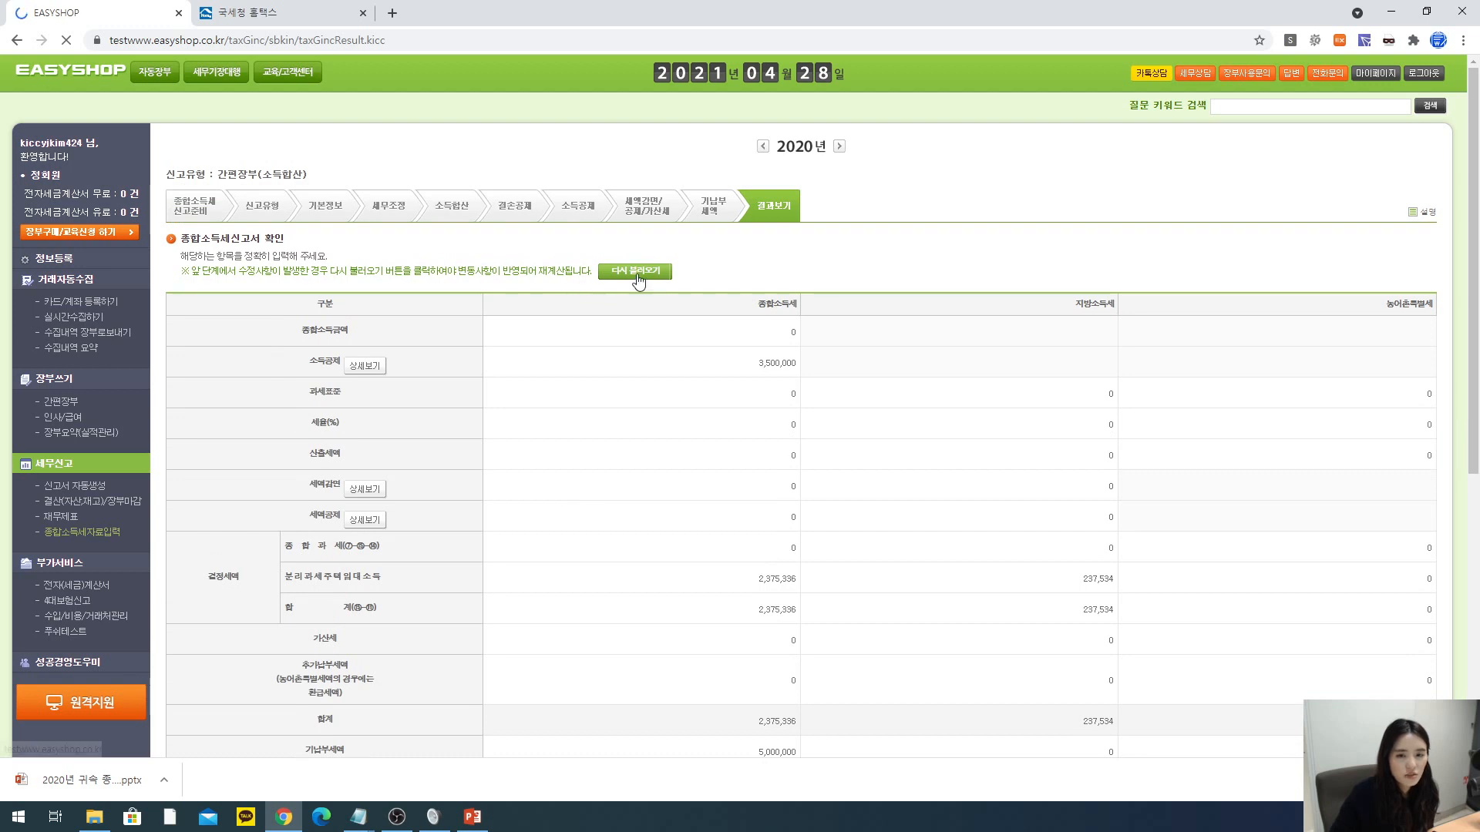
pyautogui.click(638, 279)
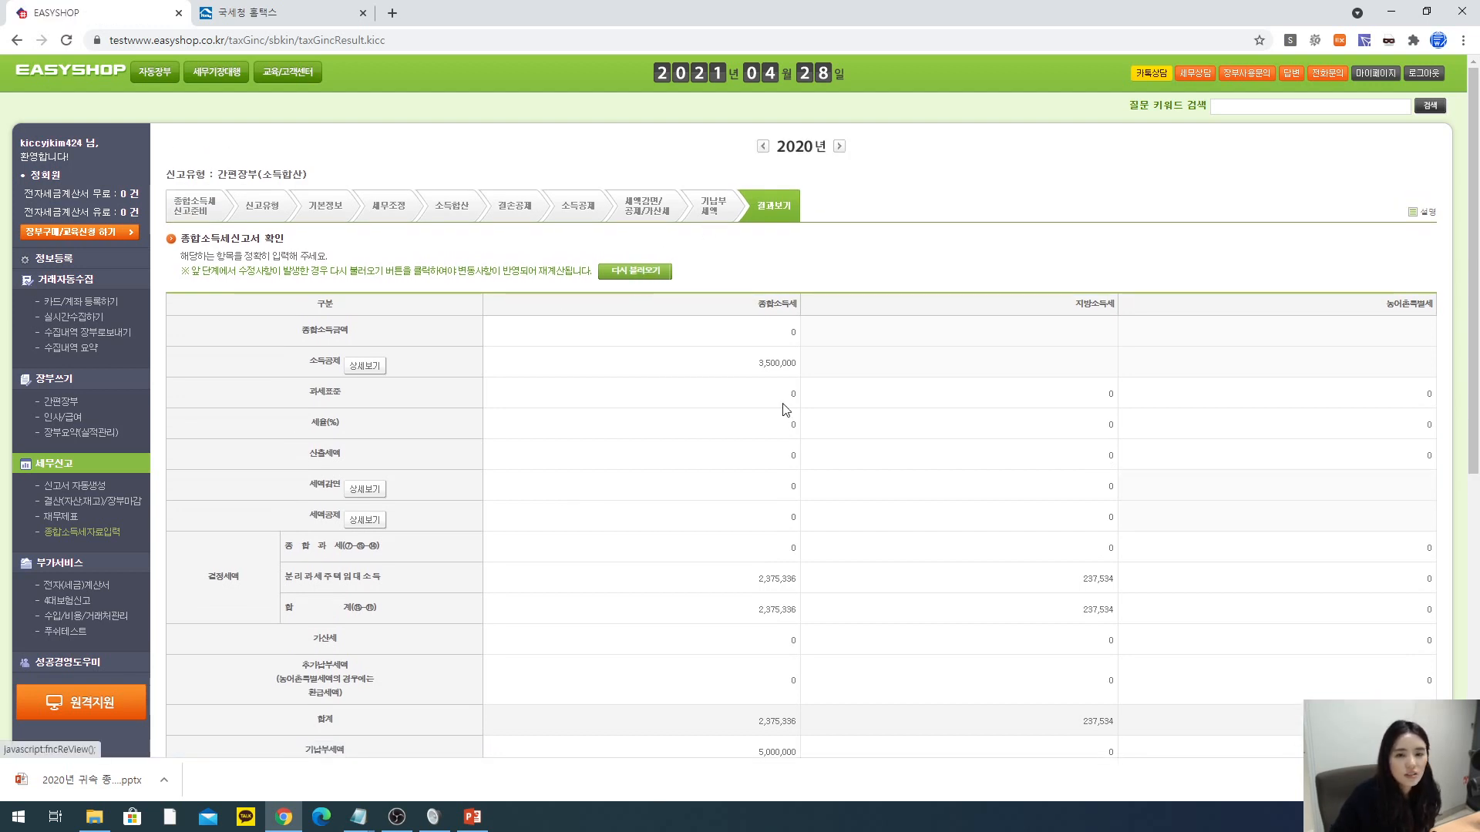
pyautogui.scroll(-3, 910, 451)
pyautogui.scroll(-3, 922, 445)
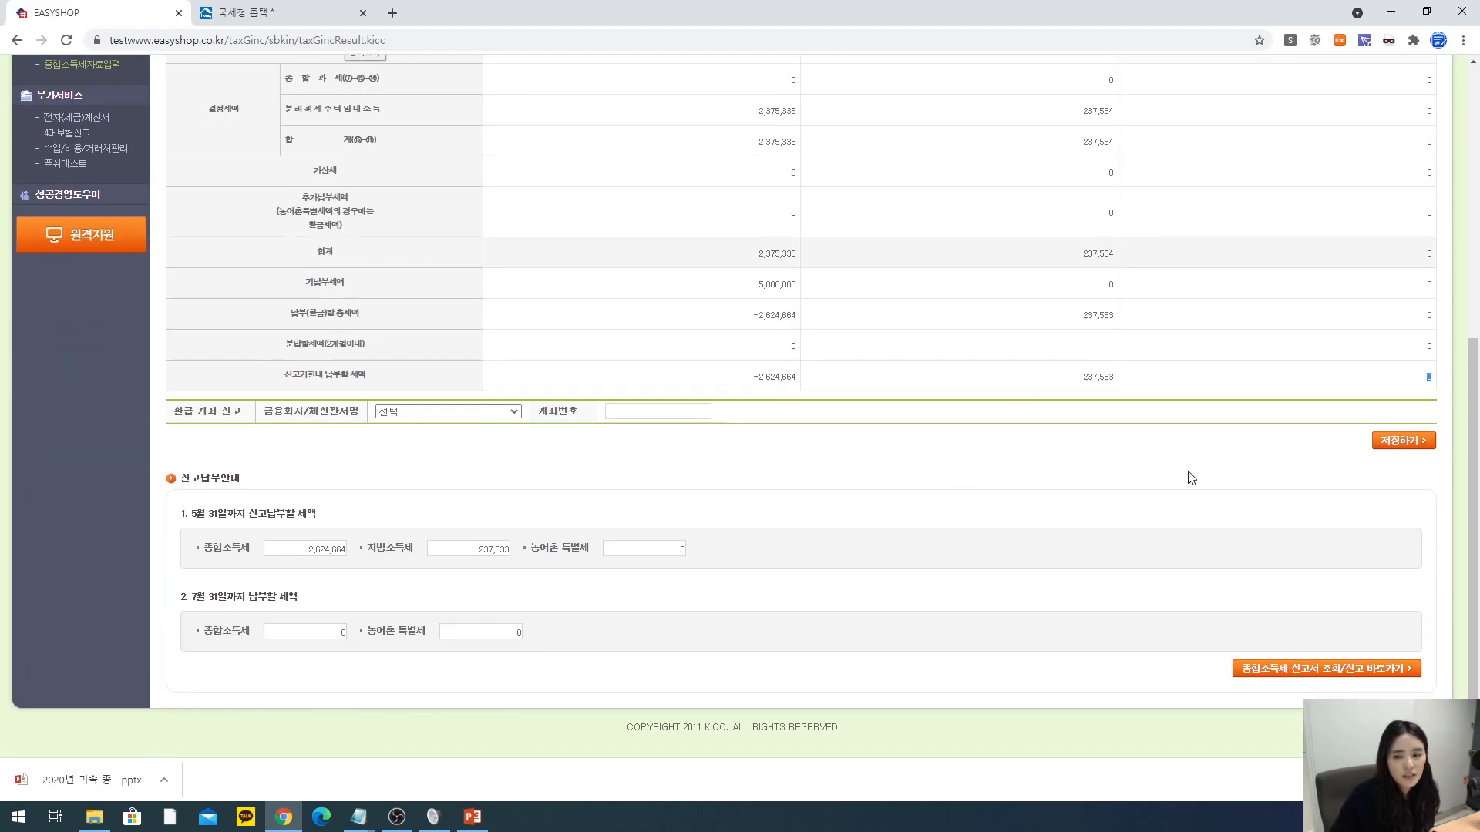
pyautogui.scroll(6, 544, 304)
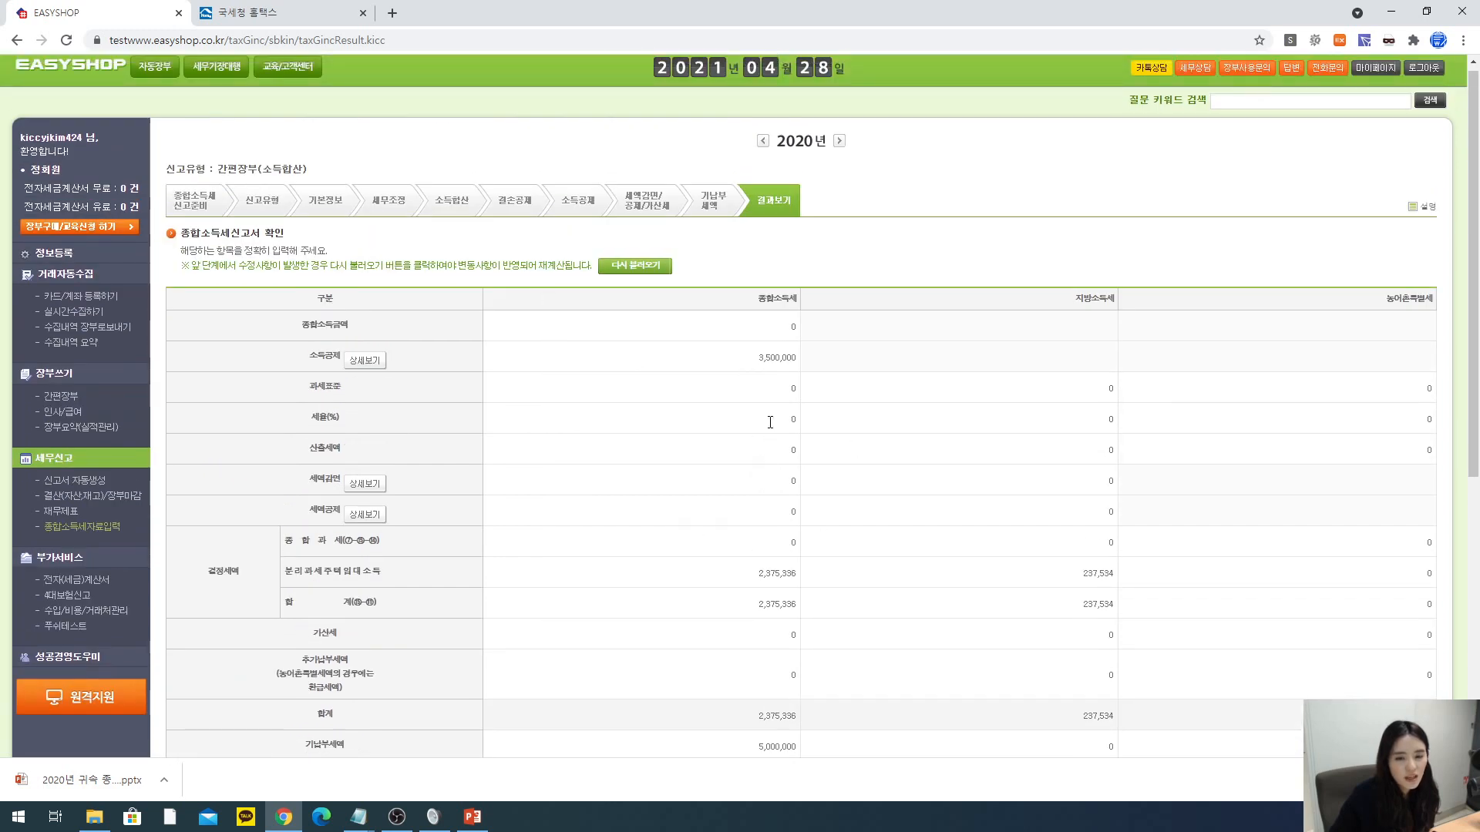
# - Examine the 종합소득세 column of the 종합소득세신고서 확인 table, comparing 종합소득금액, 소득공제, 과세표준 and the 결정세액 합계
pyautogui.scroll(-2, 765, 459)
pyautogui.click(763, 561)
pyautogui.click(747, 450)
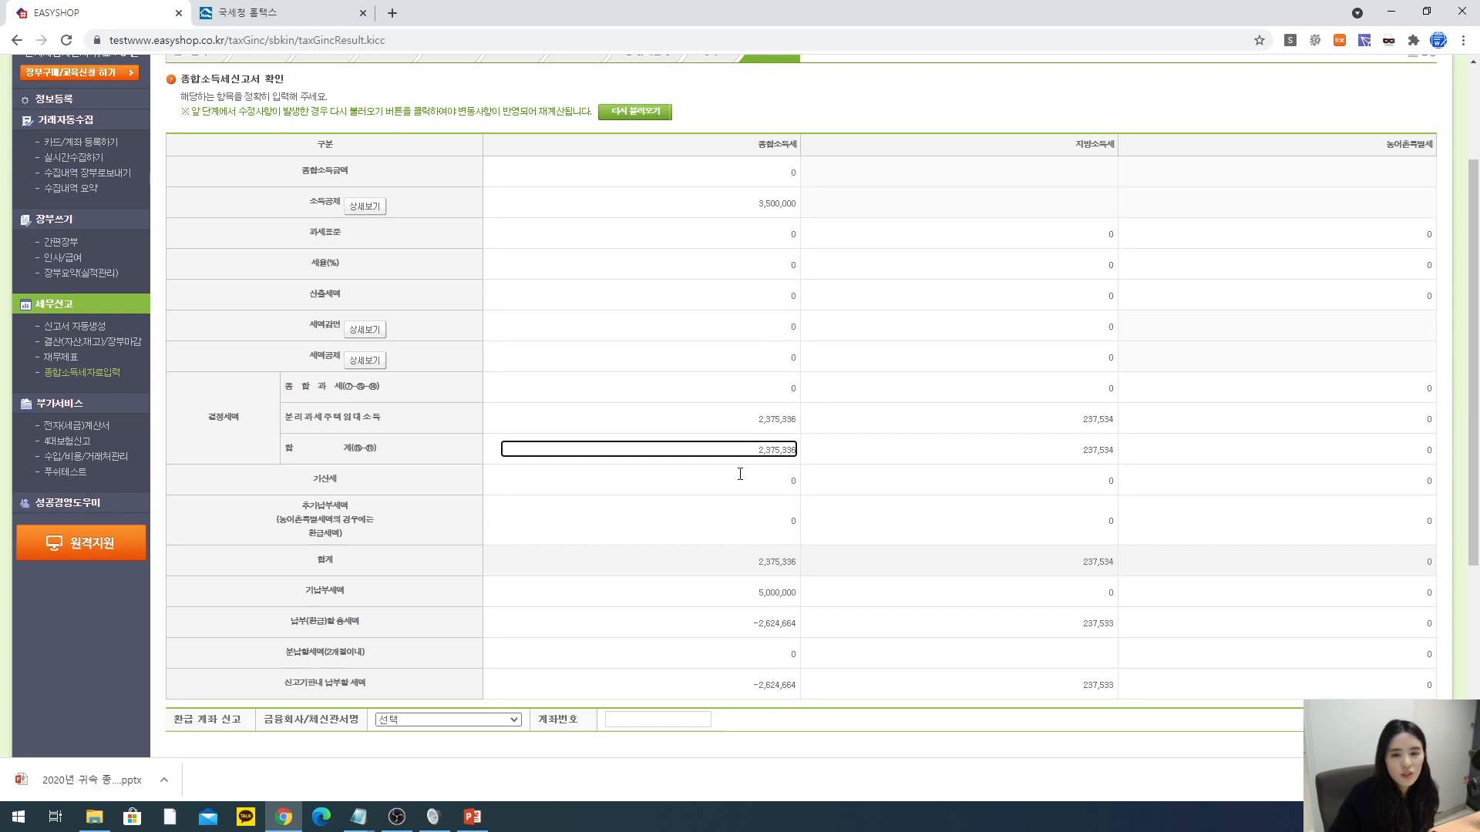
pyautogui.click(686, 283)
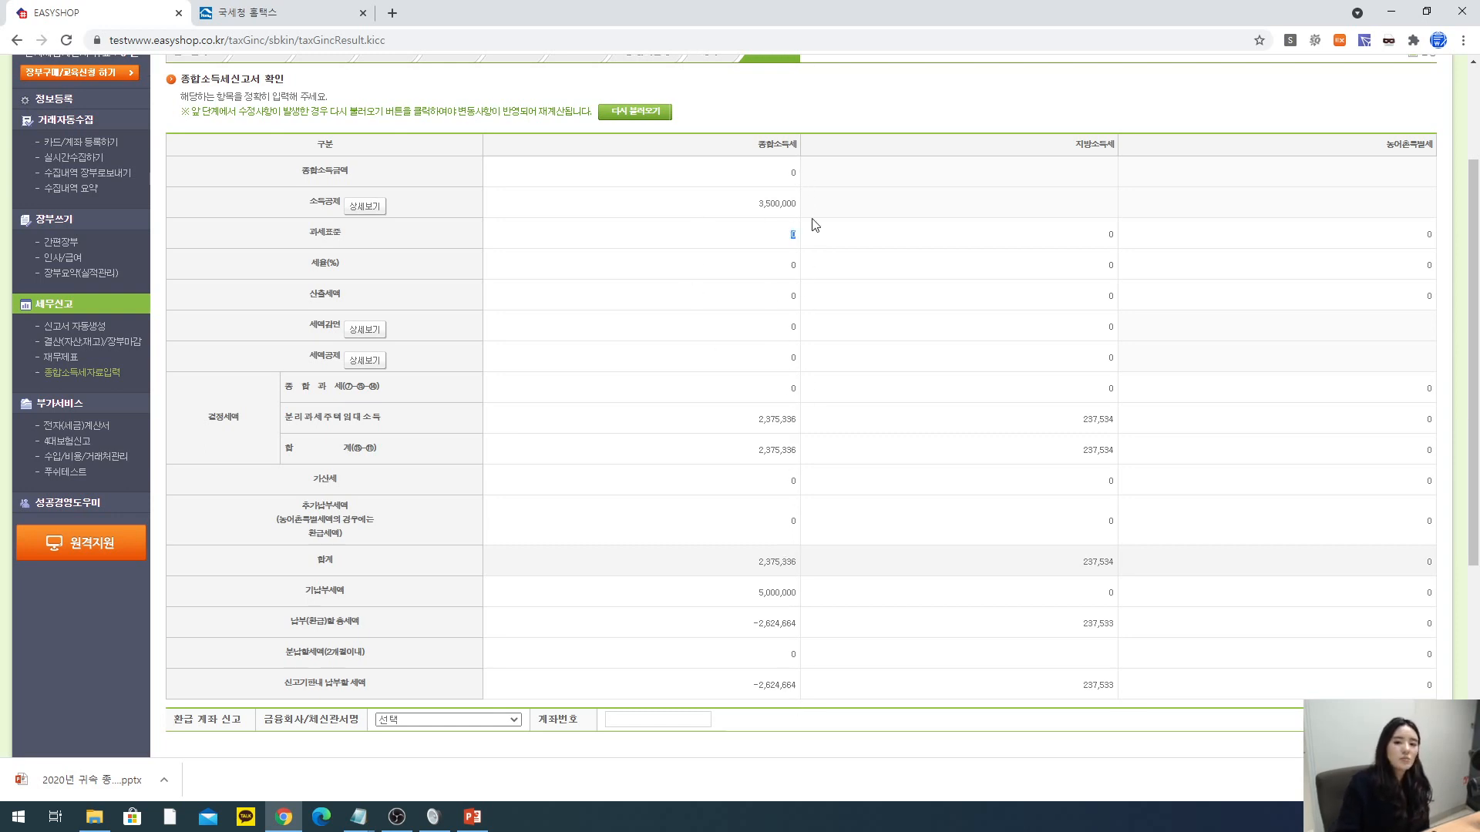
pyautogui.moveTo(758, 200); pyautogui.dragTo(838, 210)
pyautogui.click(838, 210)
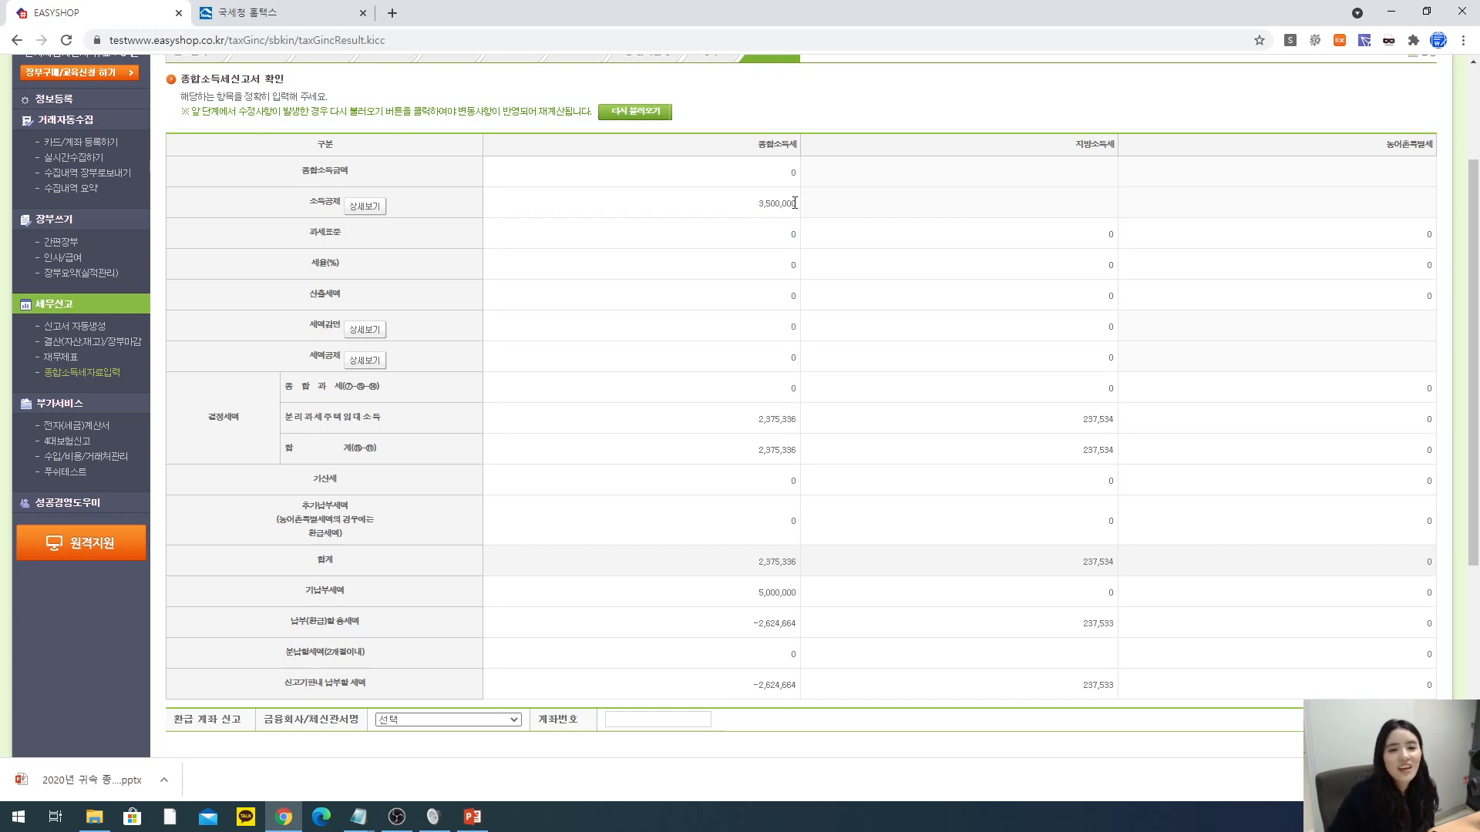
pyautogui.moveTo(756, 176); pyautogui.dragTo(881, 180)
pyautogui.click(837, 179)
pyautogui.click(881, 181)
pyautogui.moveTo(770, 234); pyautogui.dragTo(842, 229)
pyautogui.click(846, 254)
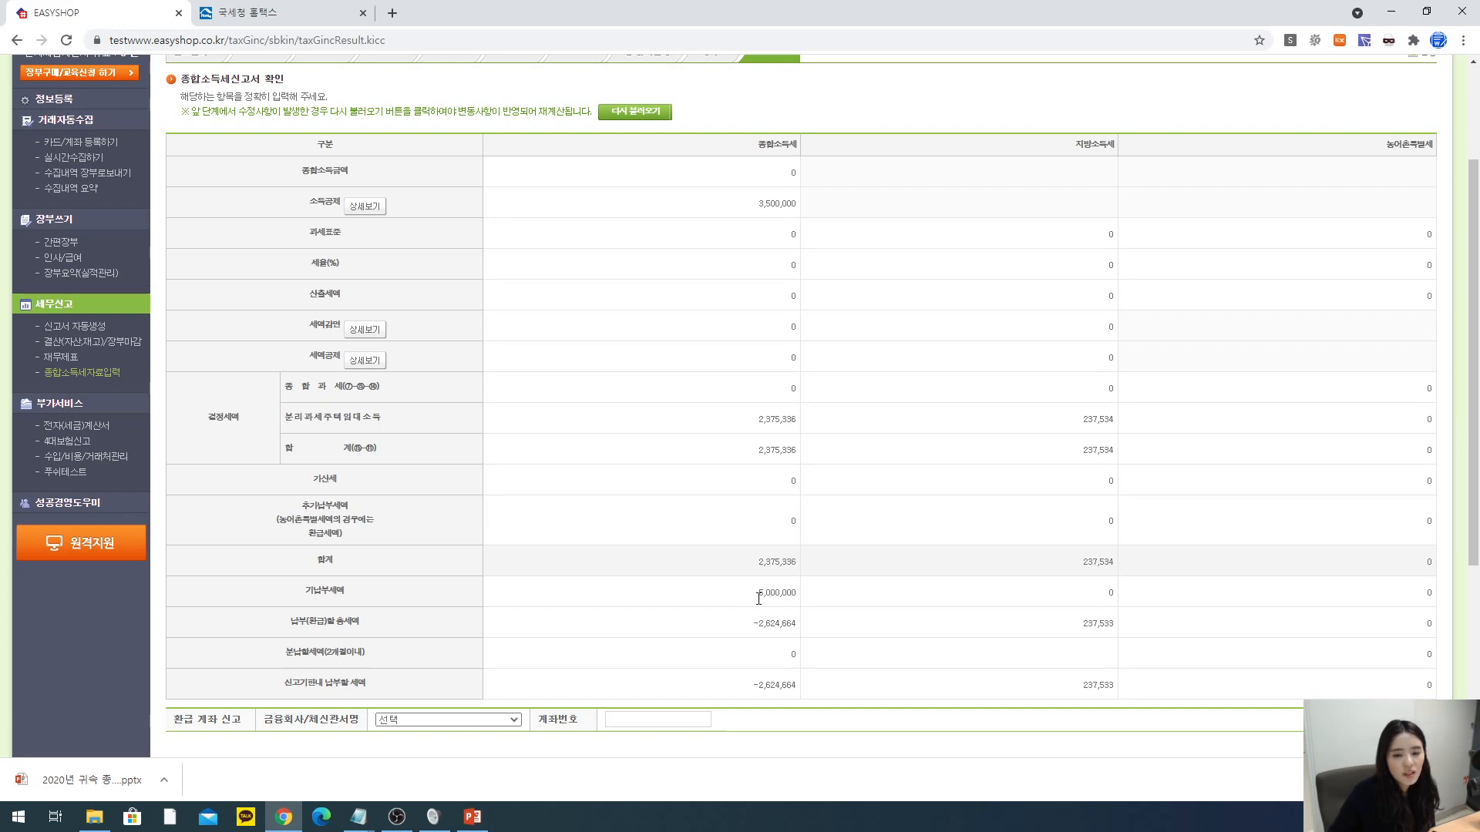
# - Check the 기납부세액 and 납부(환급)할 총세액 rows for 종합소득세 and 지방소득세, along with the 신고납부안내
pyautogui.scroll(-5, 756, 634)
pyautogui.moveTo(751, 315); pyautogui.dragTo(795, 314)
pyautogui.scroll(7, 774, 231)
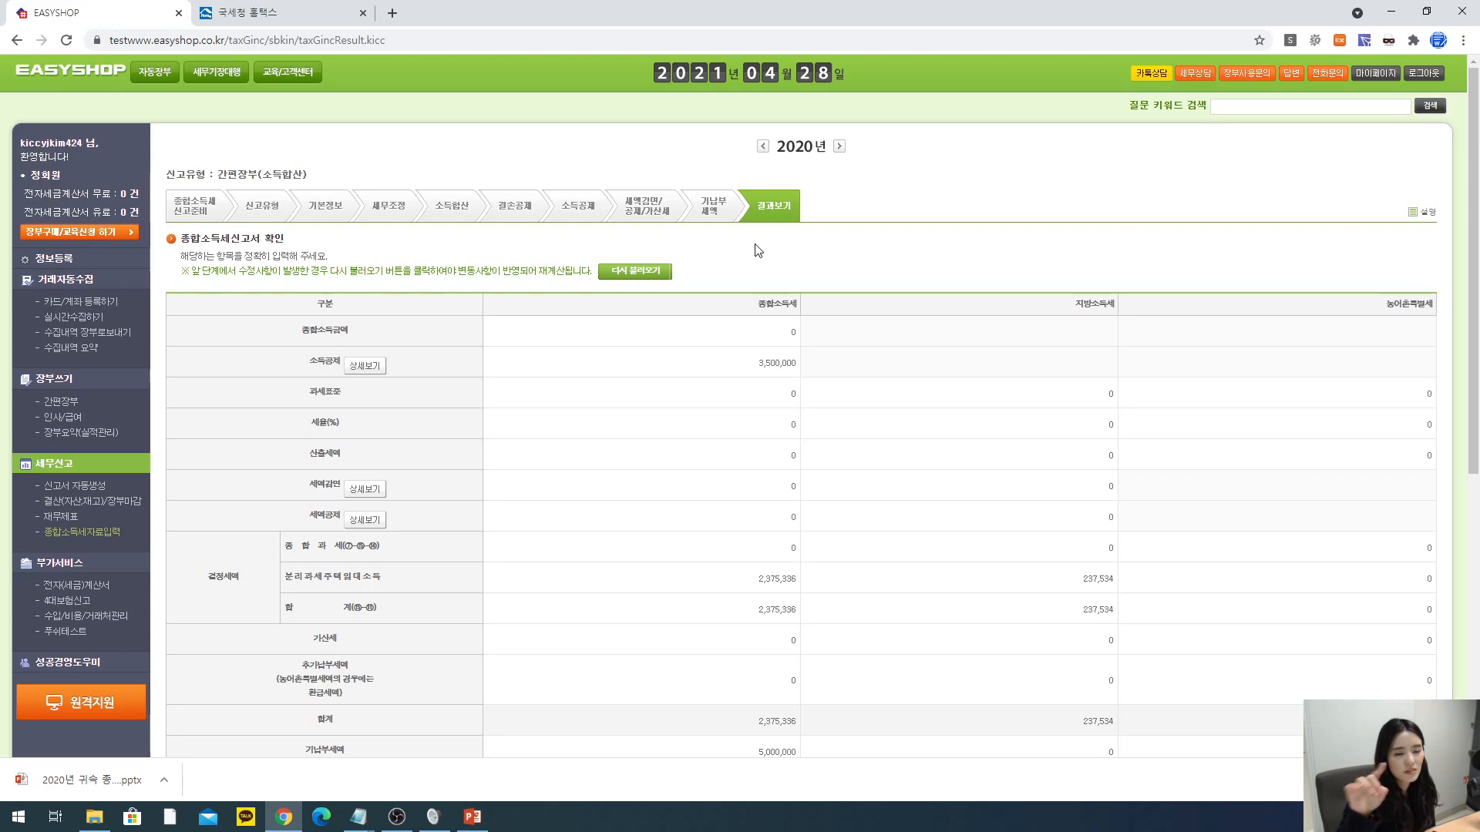
pyautogui.scroll(-6, 756, 262)
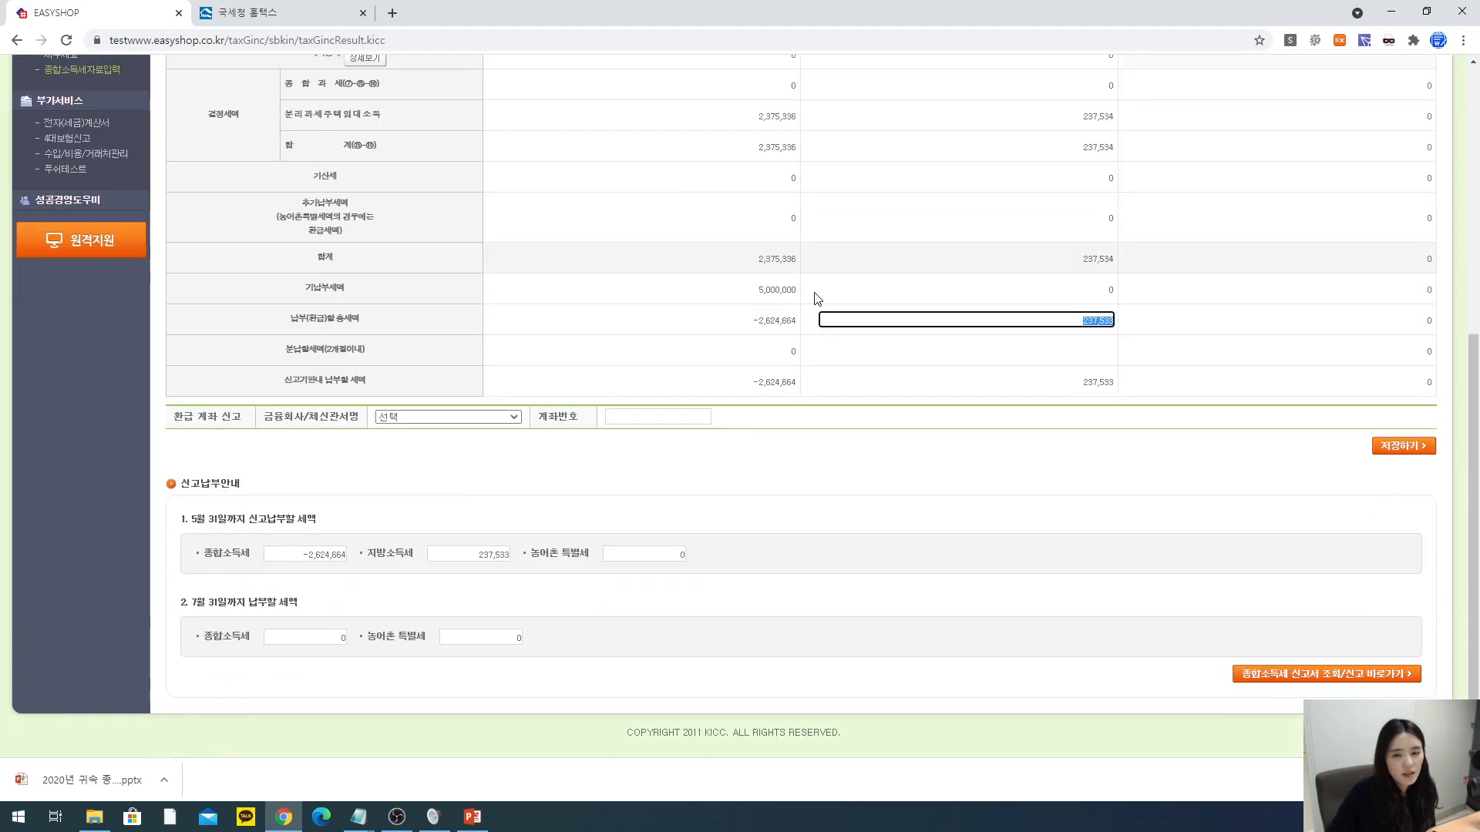
pyautogui.scroll(4, 575, 293)
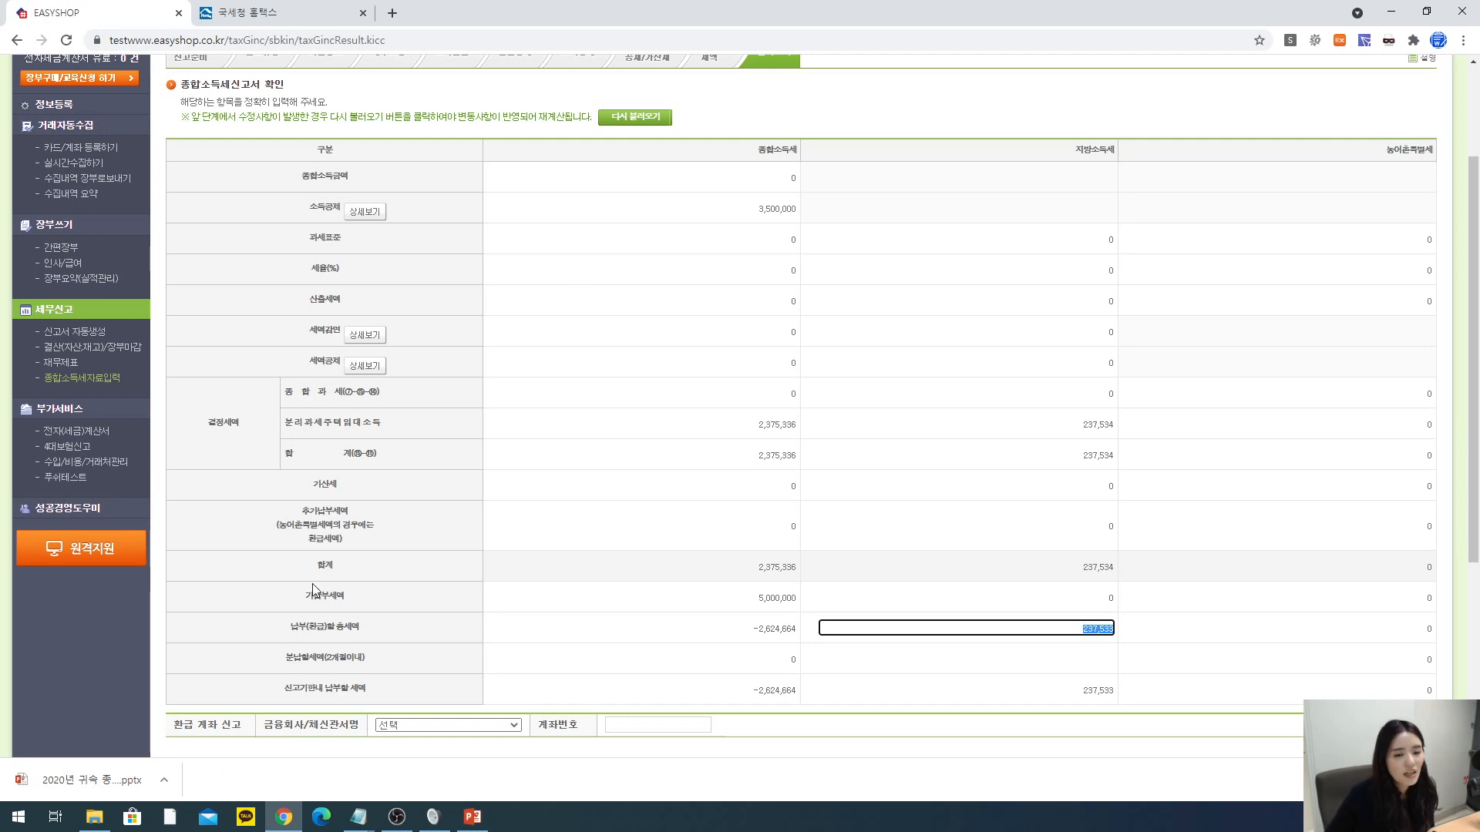
pyautogui.moveTo(284, 641); pyautogui.dragTo(304, 609)
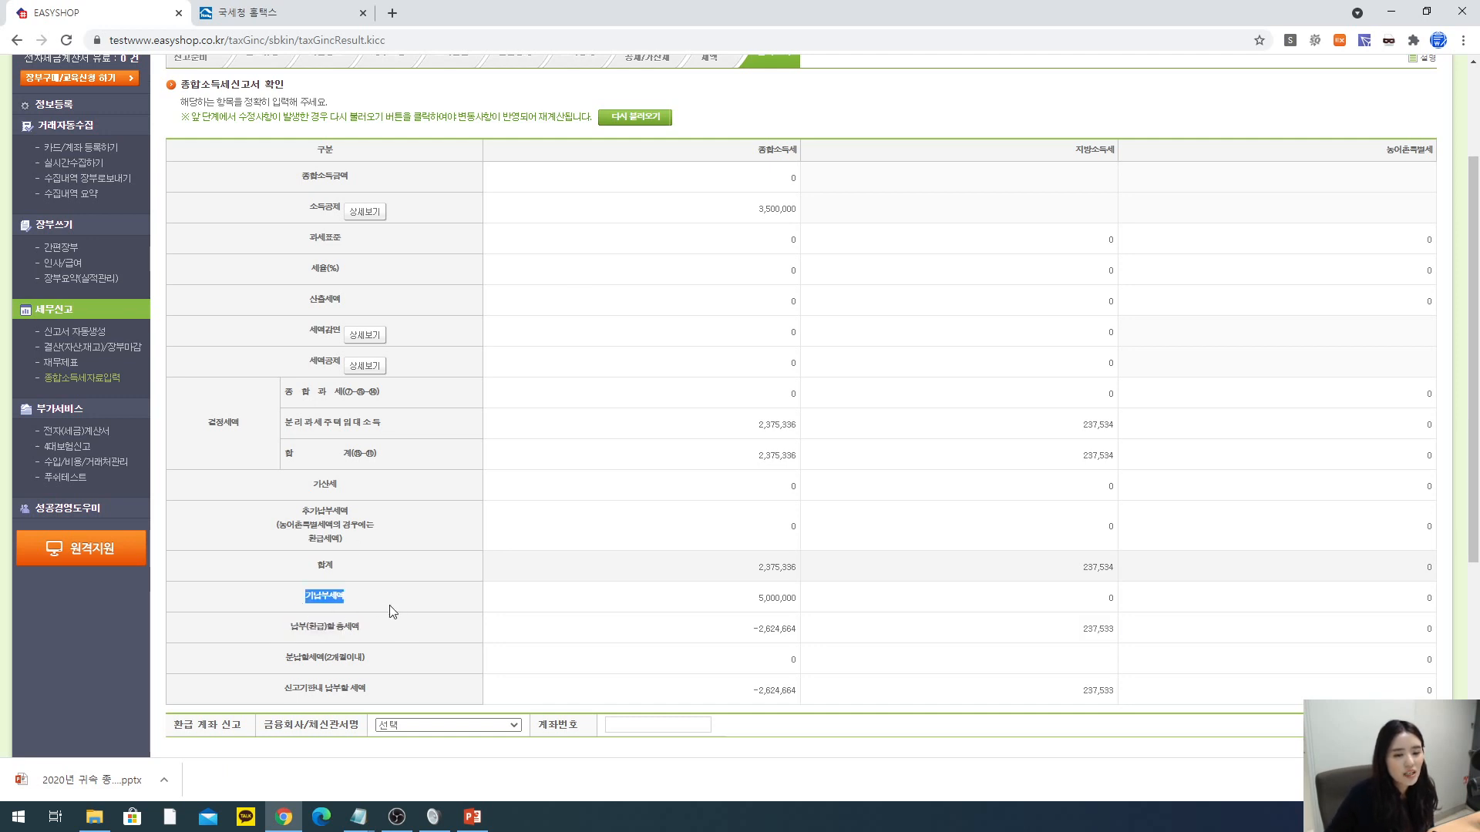
pyautogui.click(698, 591)
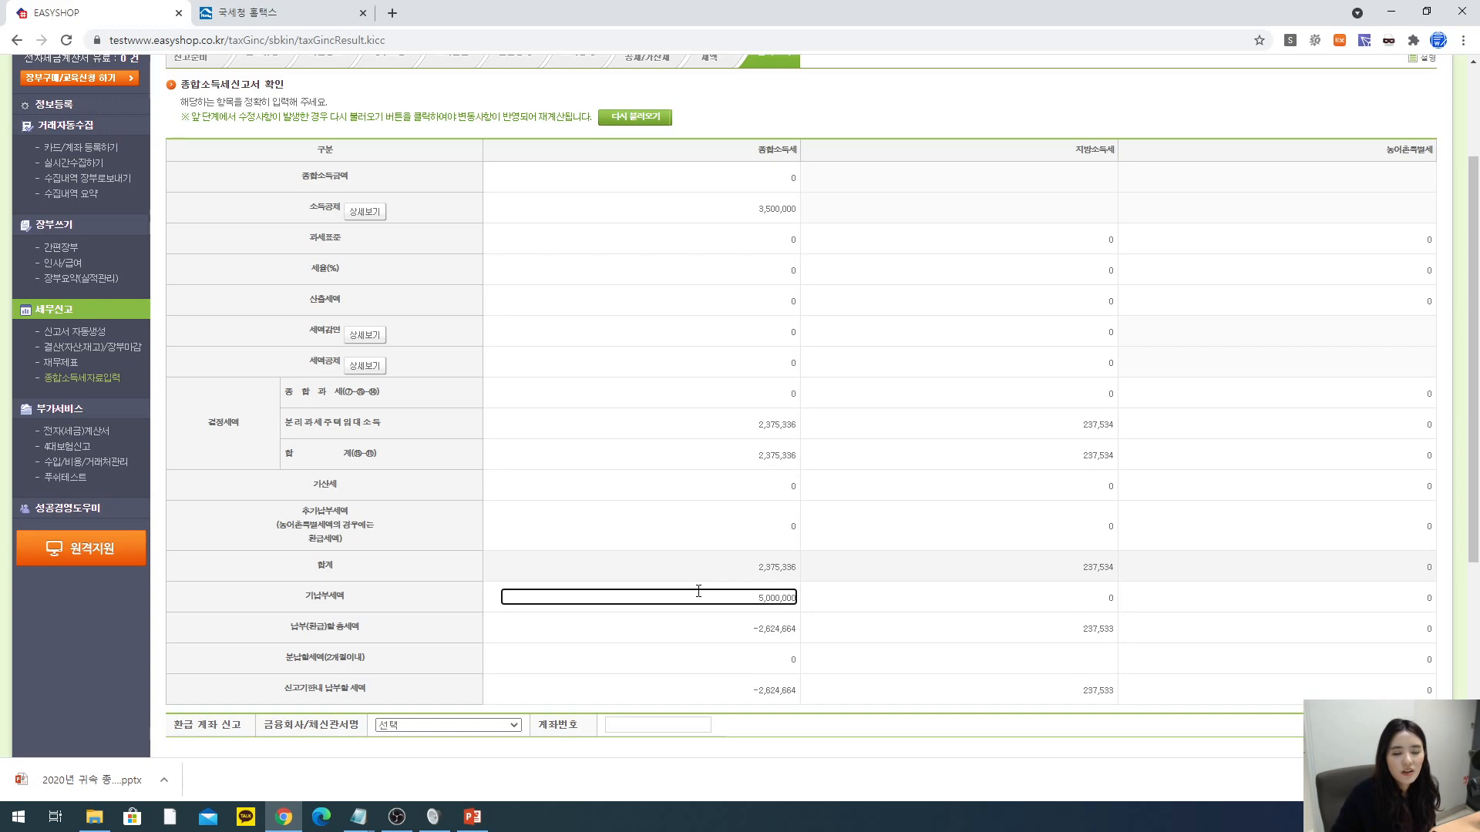
# - Proceed from the result page to 종합소득세 신고서 조회/신고
pyautogui.scroll(-4, 793, 668)
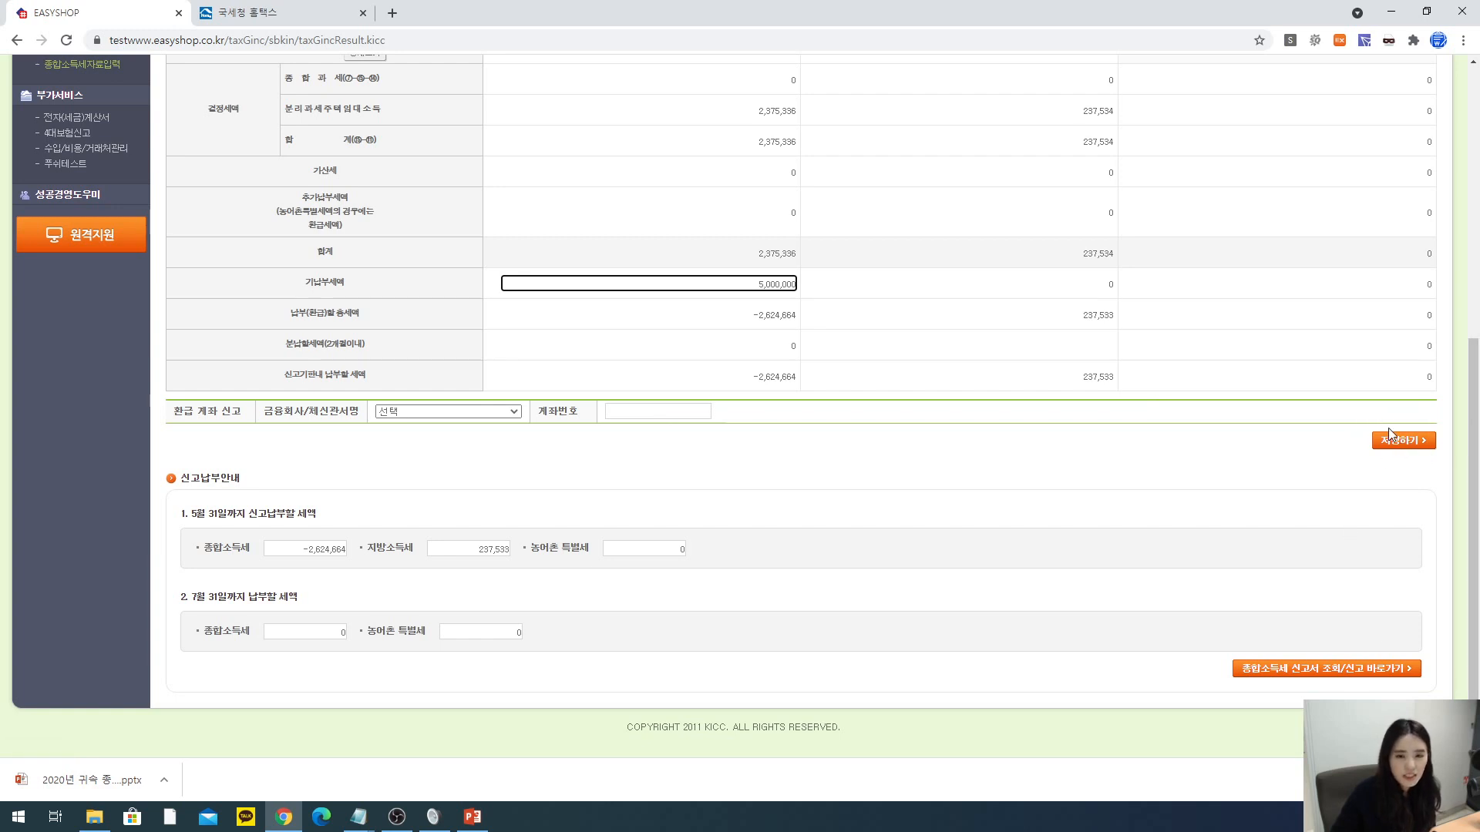
pyautogui.click(1296, 672)
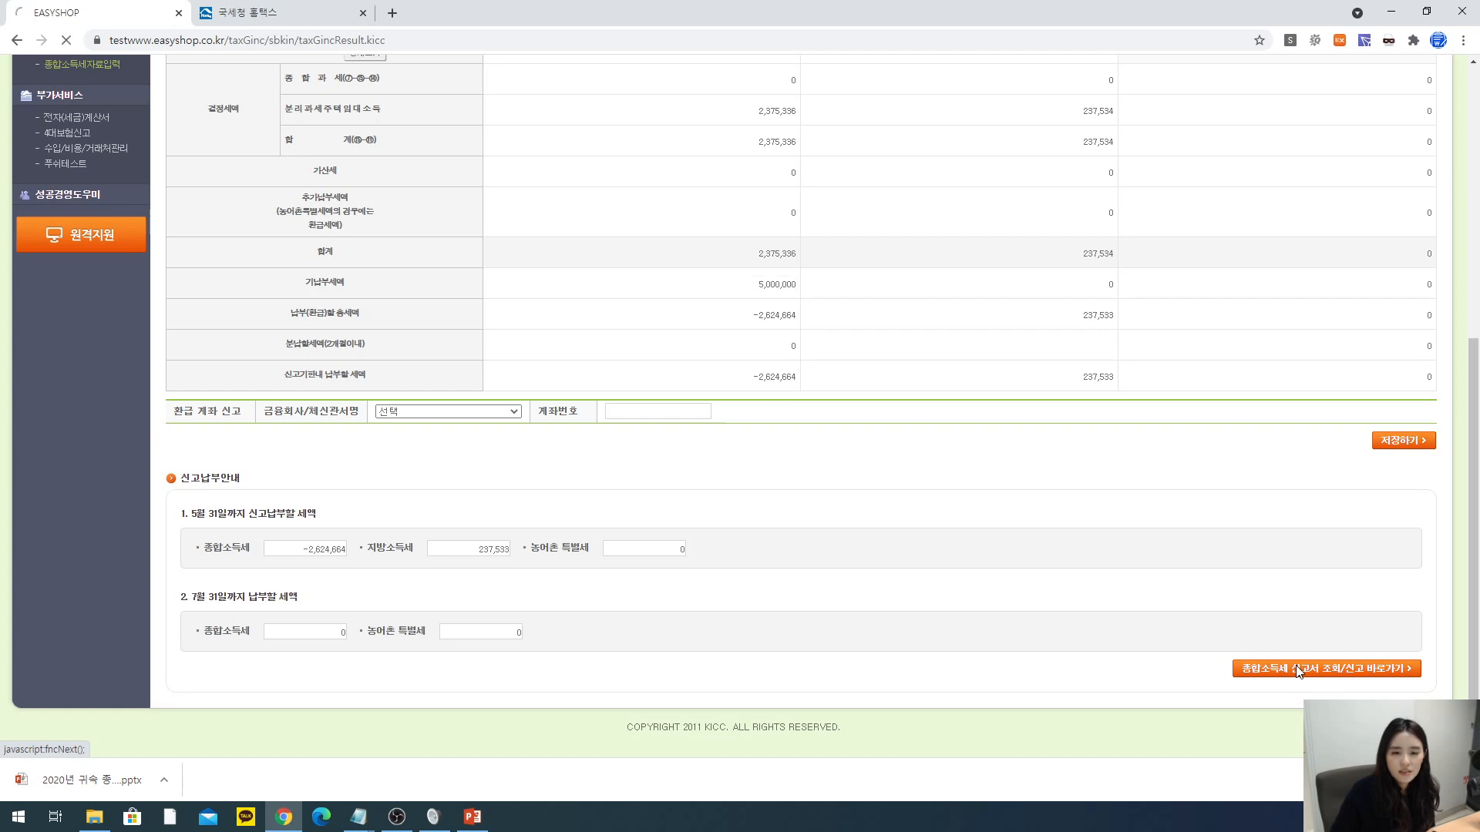